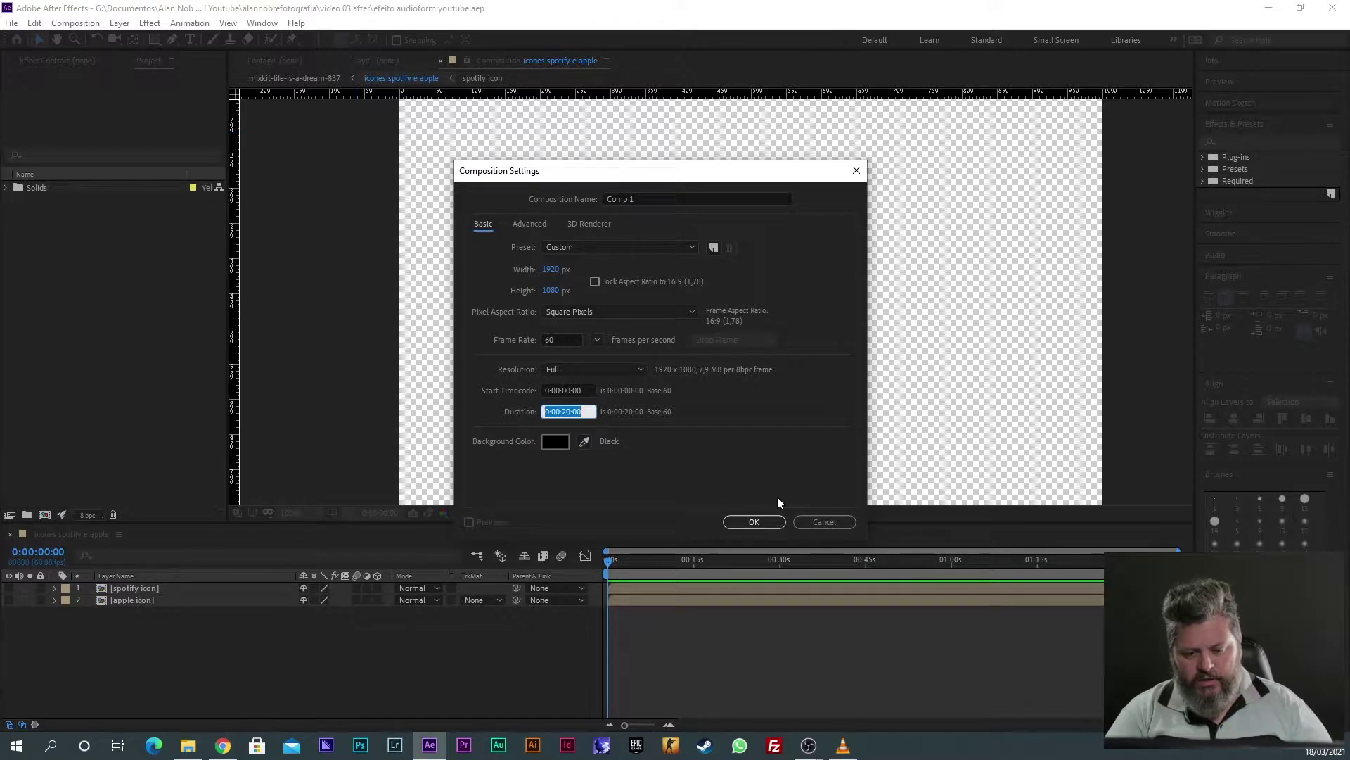
Step: Create a 1920 × 1080 px, 60 fps composition with a duration of 0:02:00:00 and fit it in the viewer
{"action": "type", "text": "20000"}
{"action": "key", "text": "Tab"}
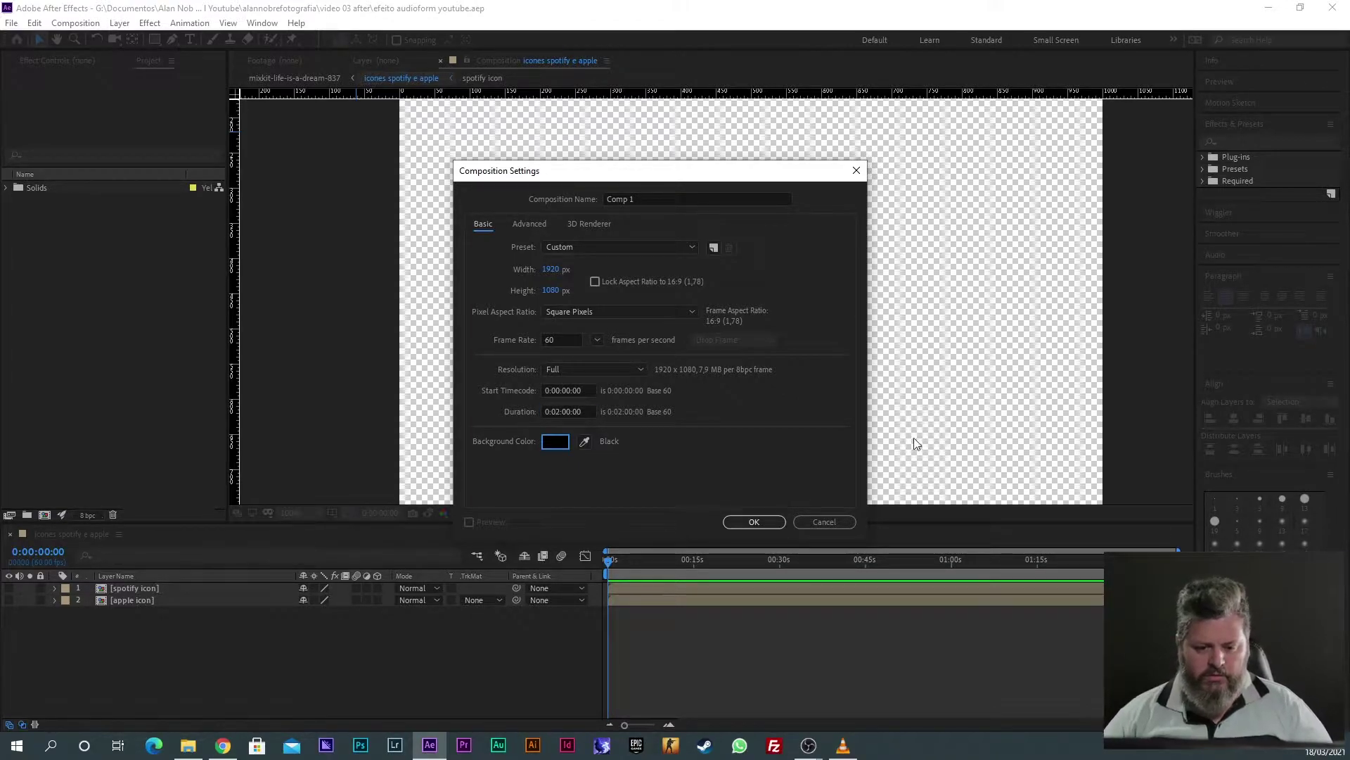
{"action": "left_click_drag", "start_coordinate": [681, 183], "coordinate": [752, 127]}
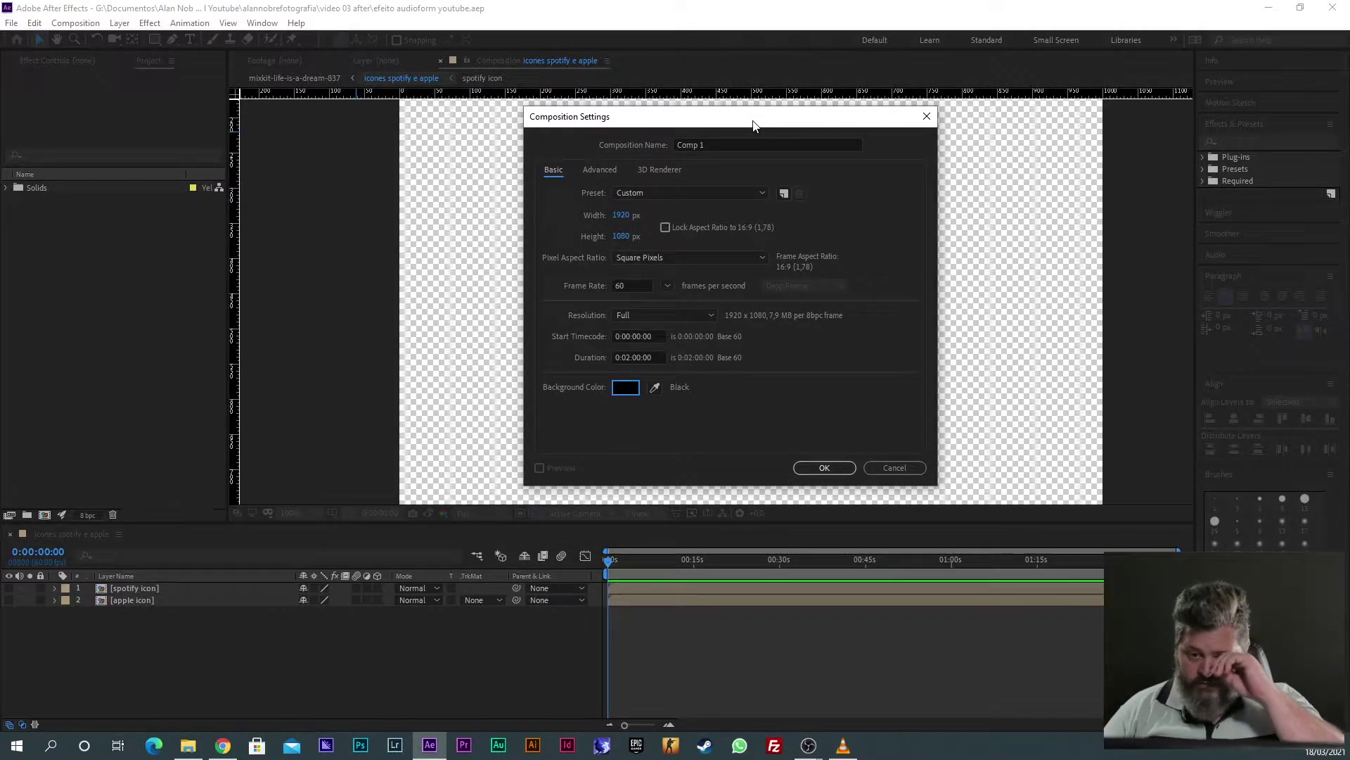
{"action": "left_click", "coordinate": [824, 469]}
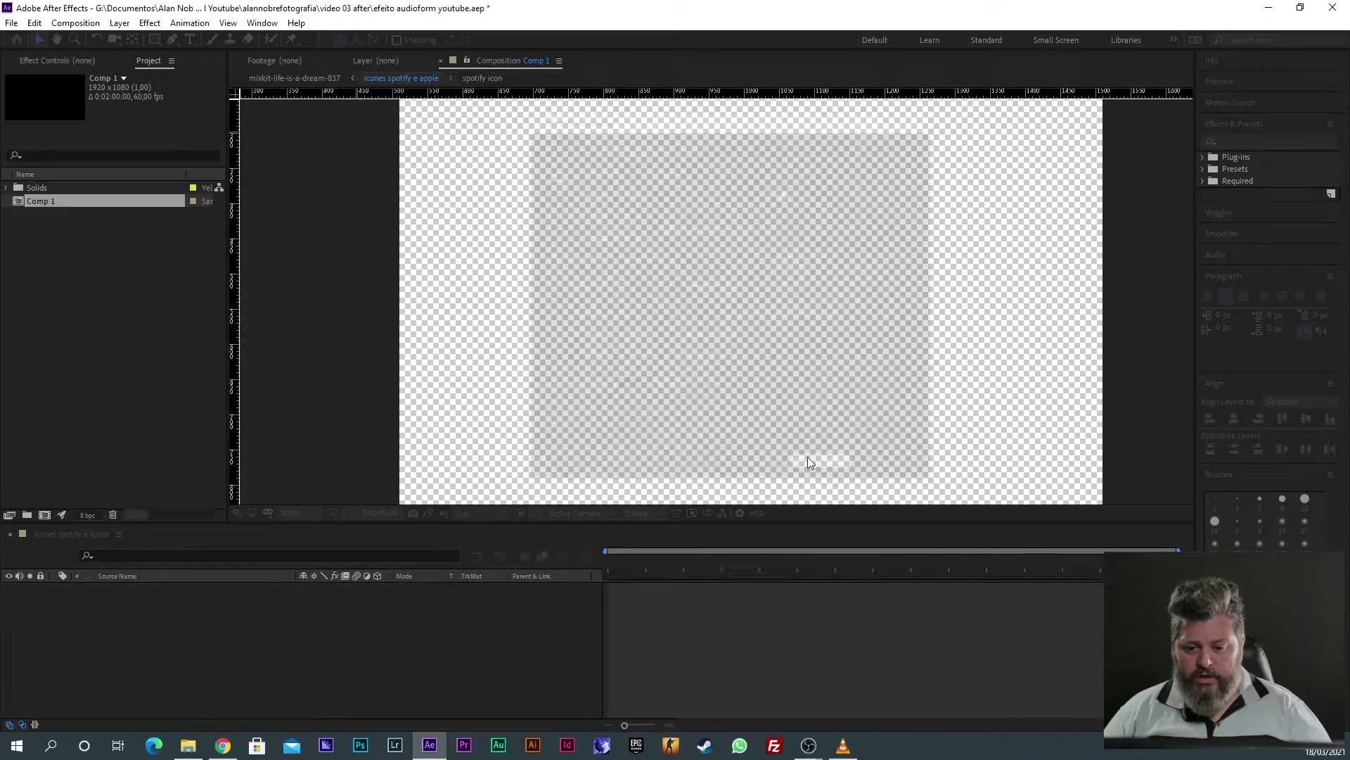
{"action": "left_click", "coordinate": [295, 513]}
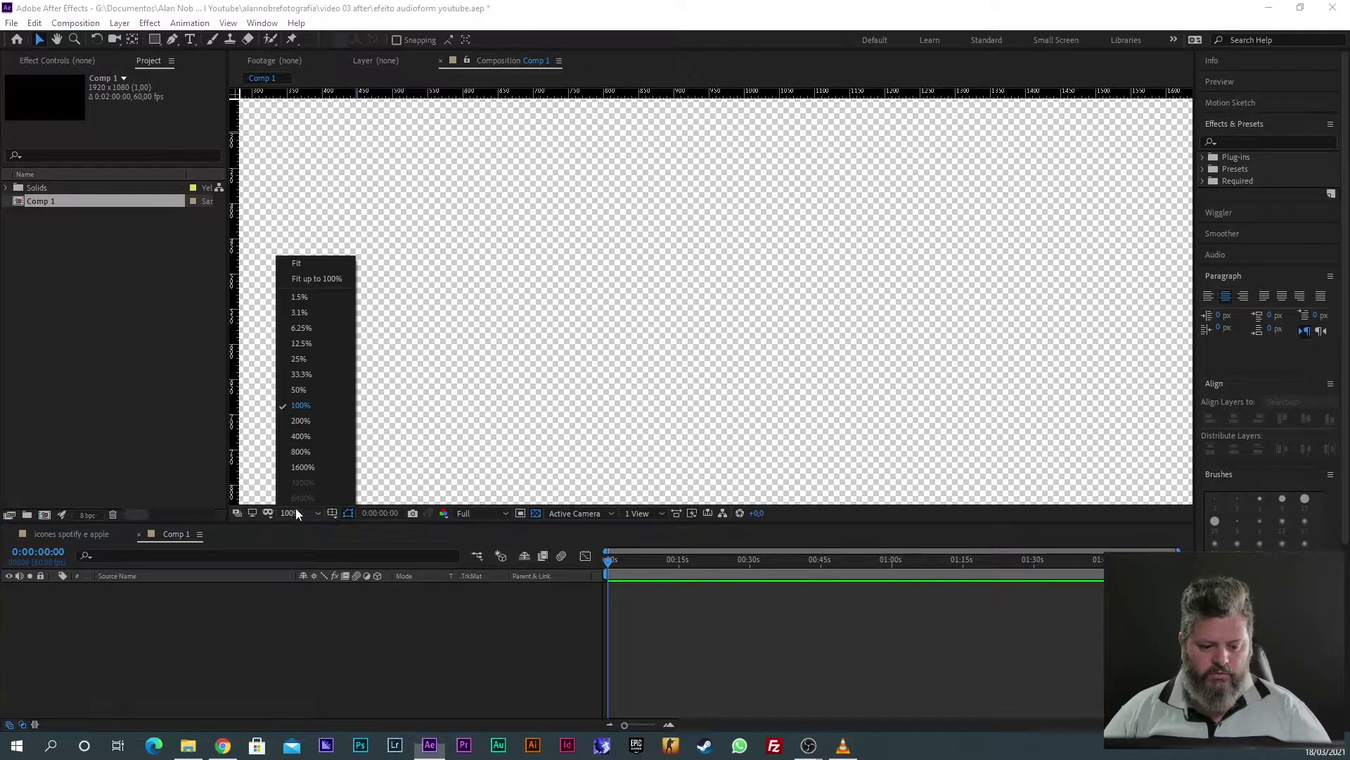
{"action": "left_click", "coordinate": [290, 263]}
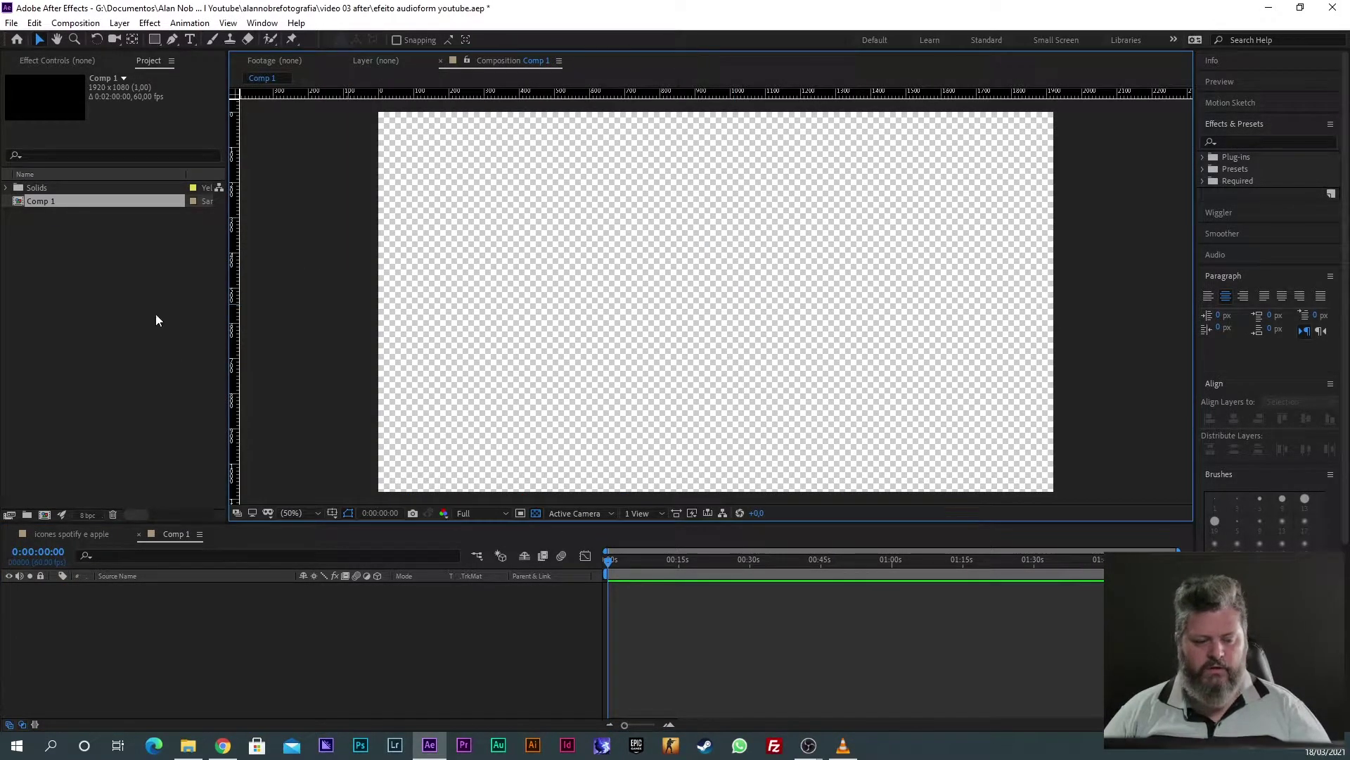
Step: Import the music file mixkit-life-is-a-dream-837 into the project as footage
{"action": "double_click", "coordinate": [77, 265]}
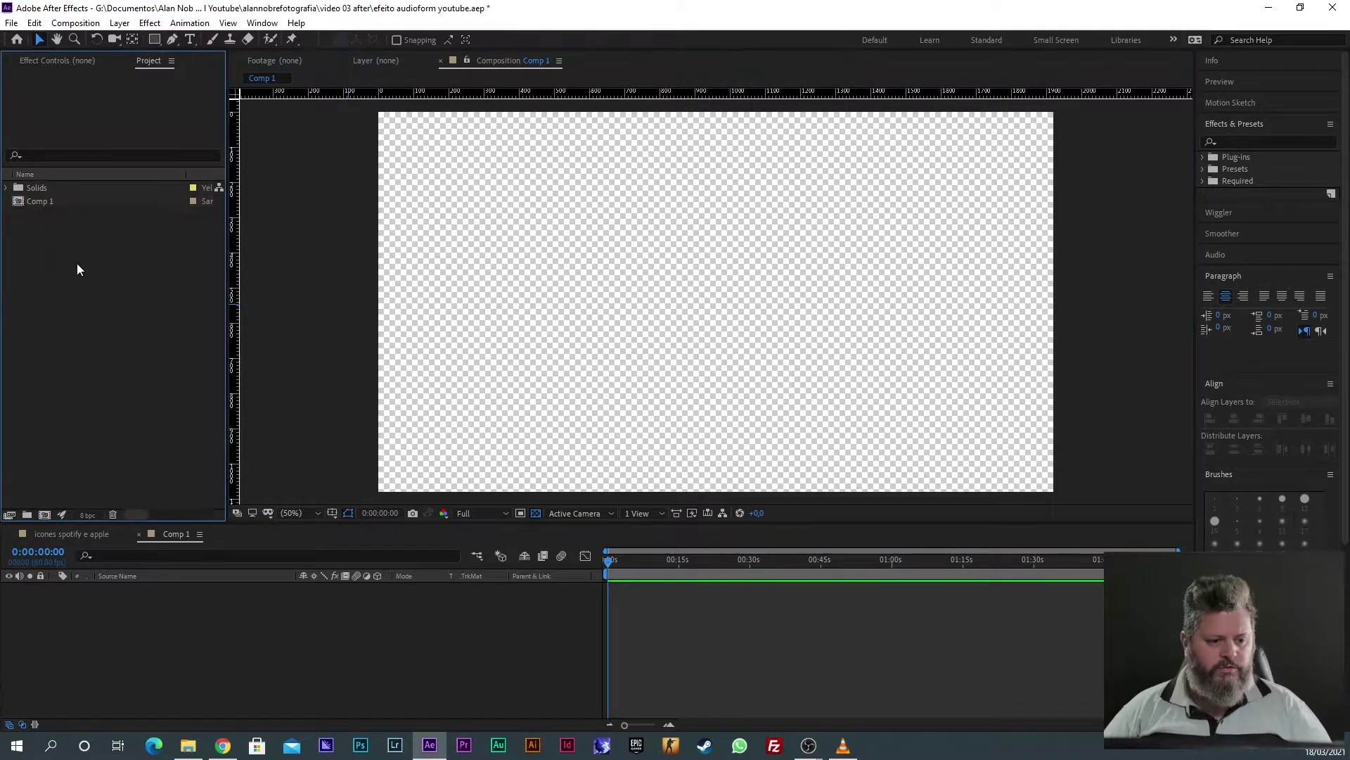
{"action": "left_click", "coordinate": [701, 284]}
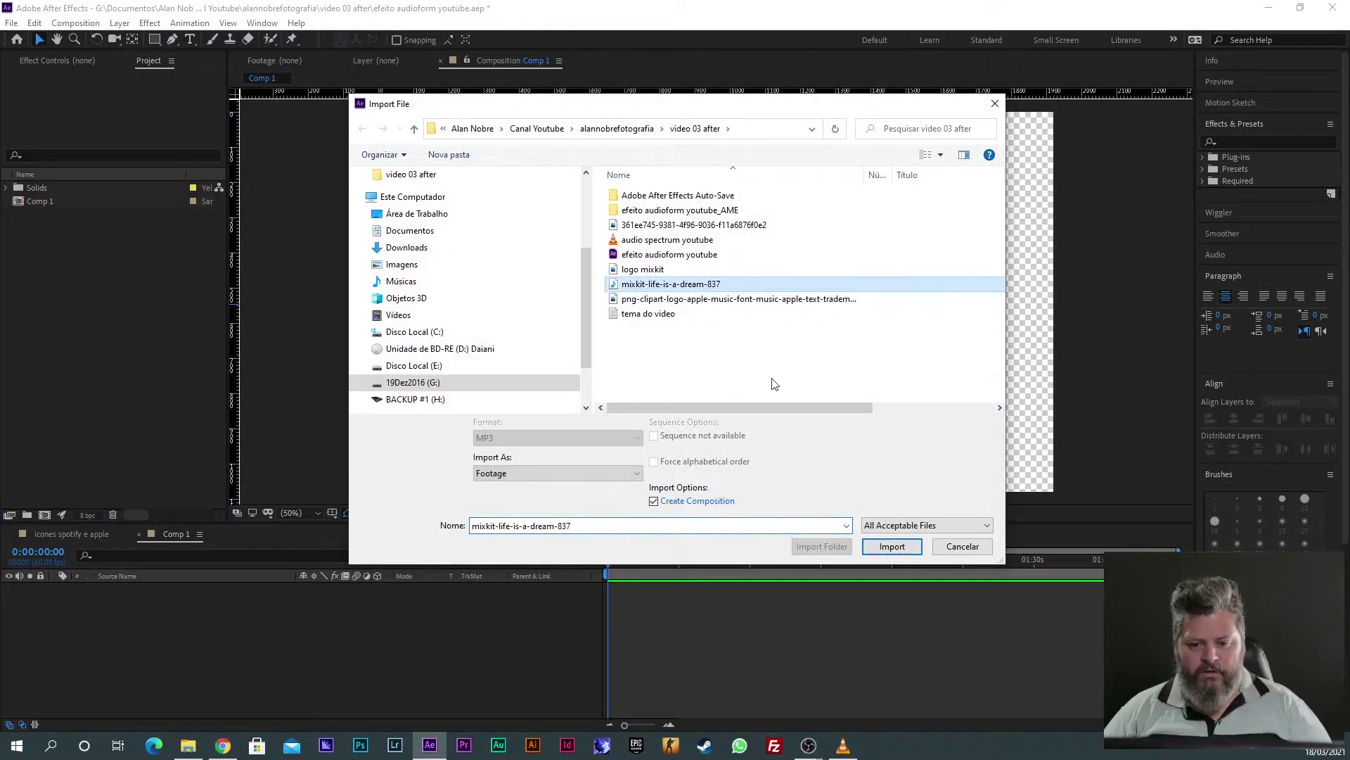
{"action": "key", "text": "Return"}
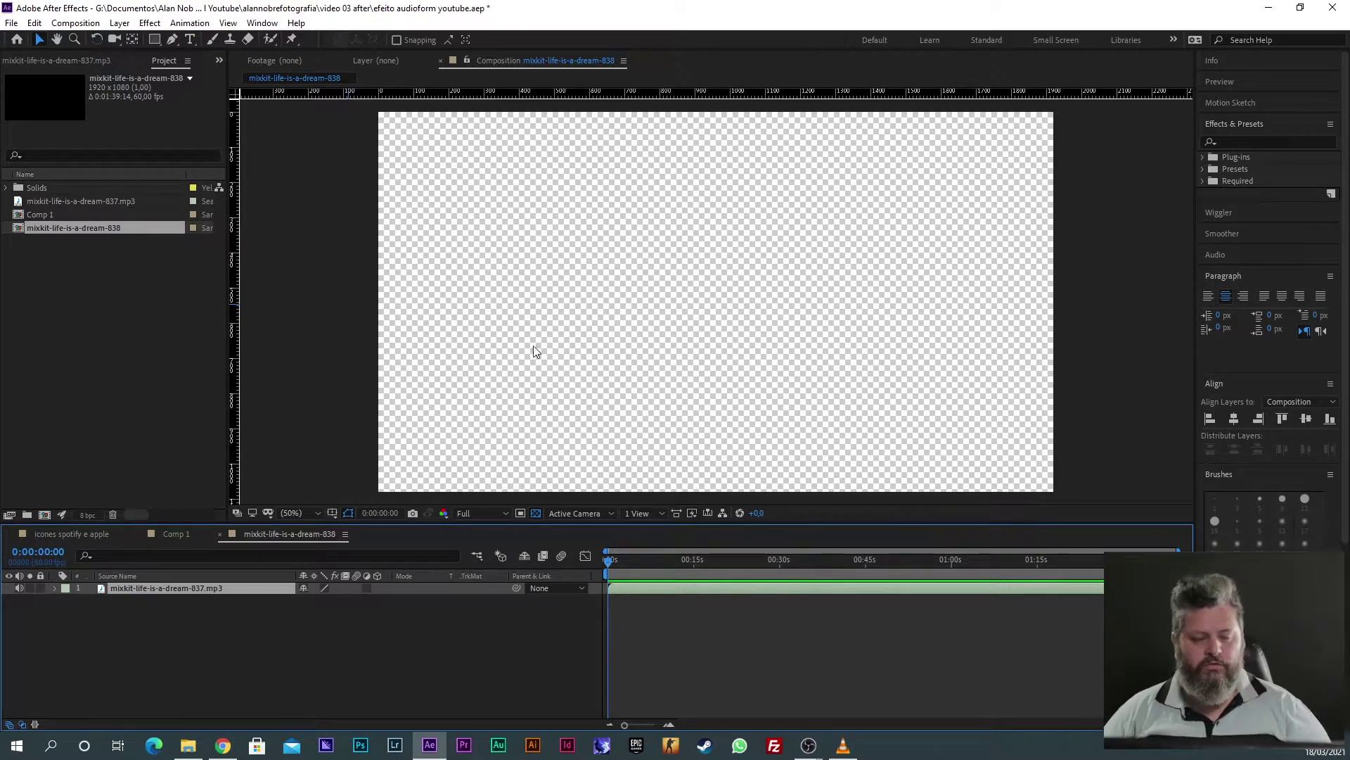
Step: Delete the extra composition mixkit-life-is-a-dream-838 from the project, keeping the mp3 and Comp 1
{"action": "left_click", "coordinate": [120, 295]}
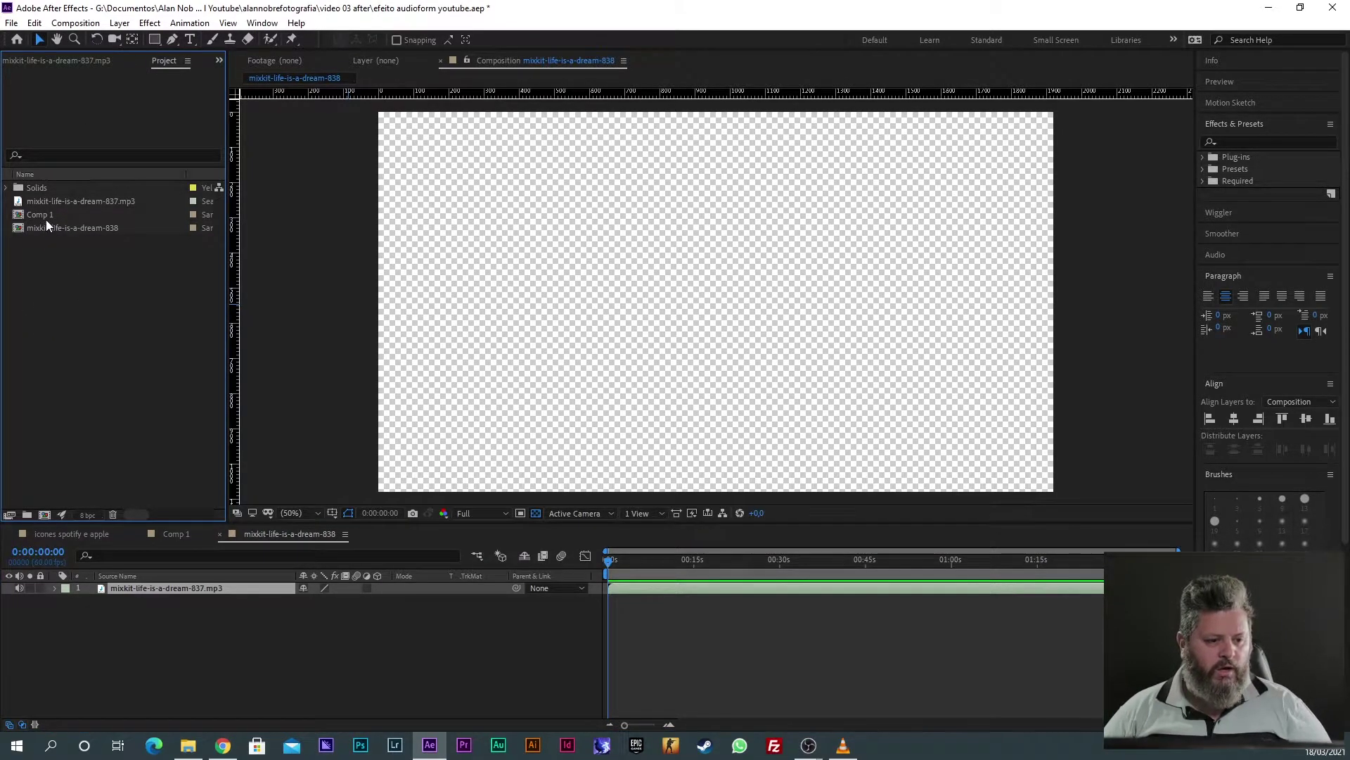
{"action": "left_click", "coordinate": [47, 203]}
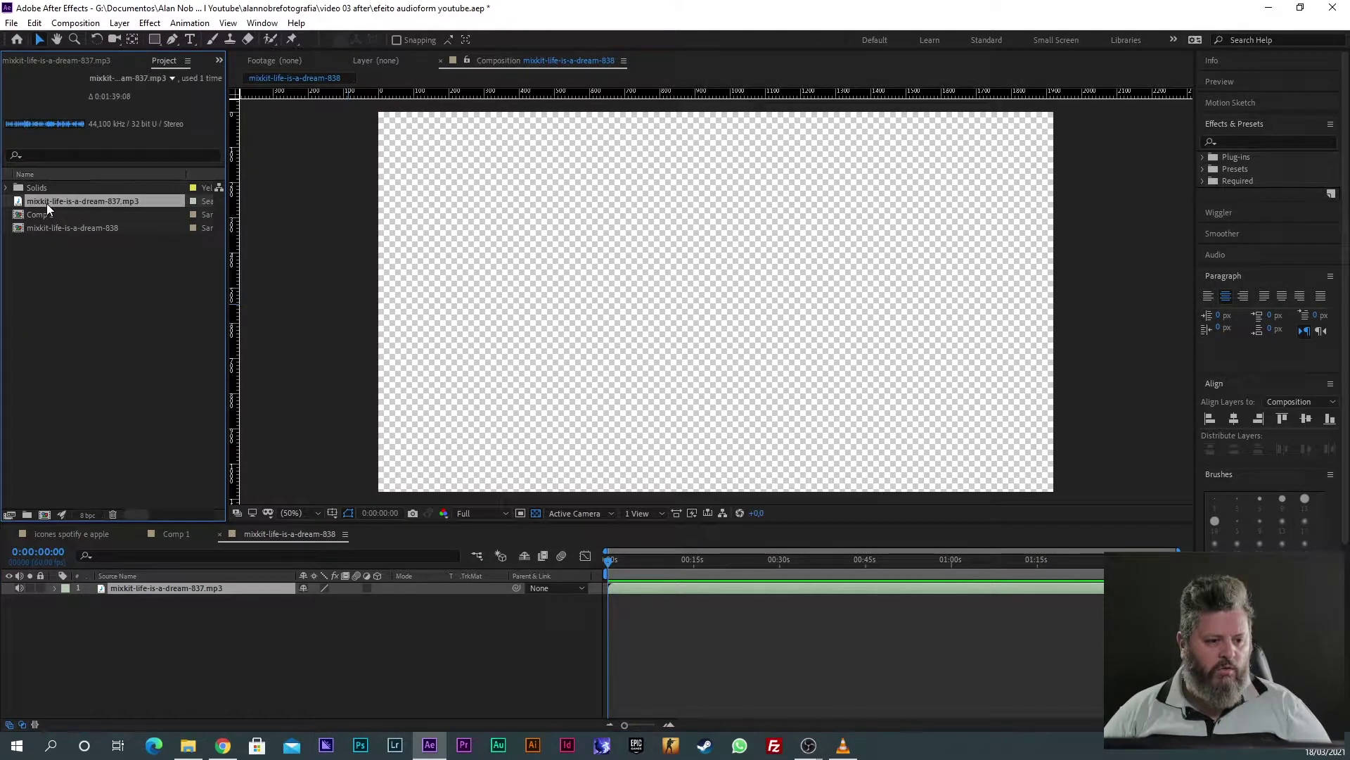
{"action": "left_click", "coordinate": [96, 227]}
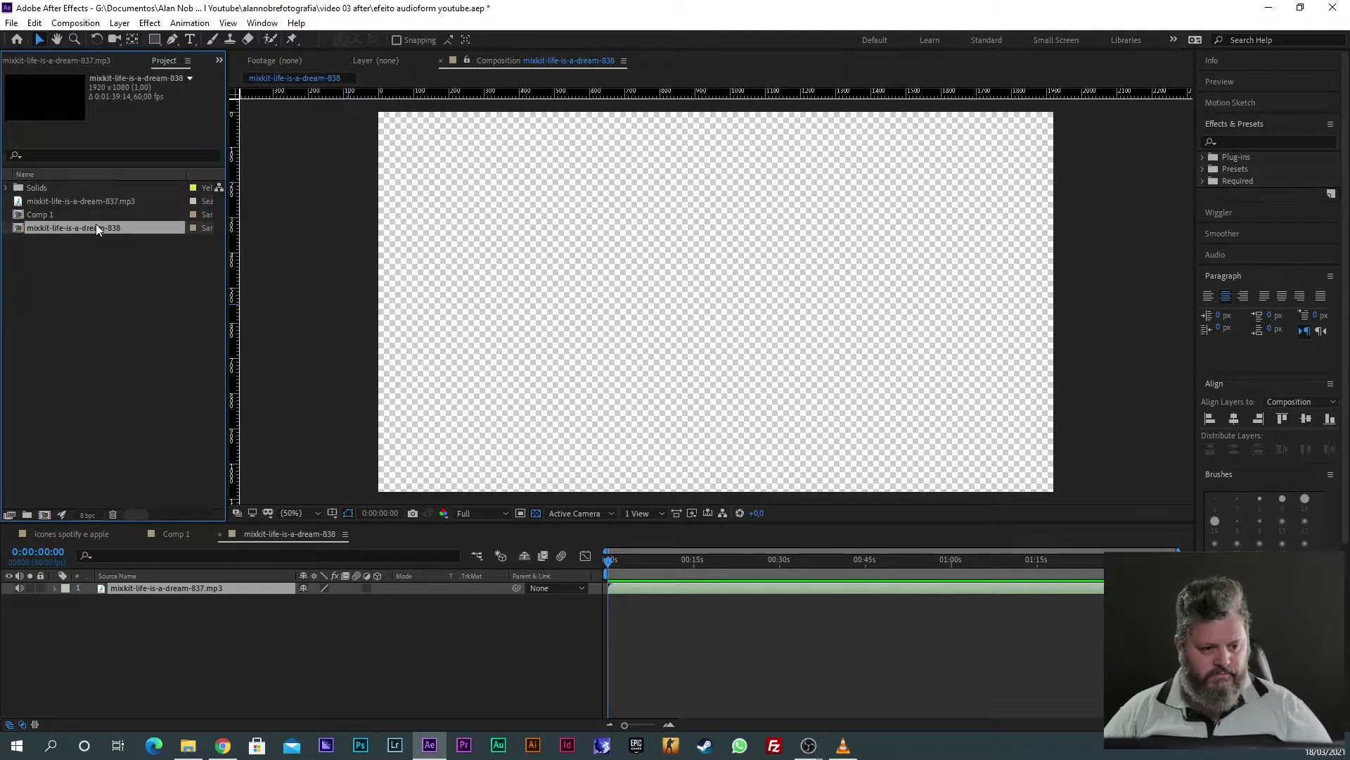
{"action": "key", "text": "Delete"}
{"action": "key", "text": "Return"}
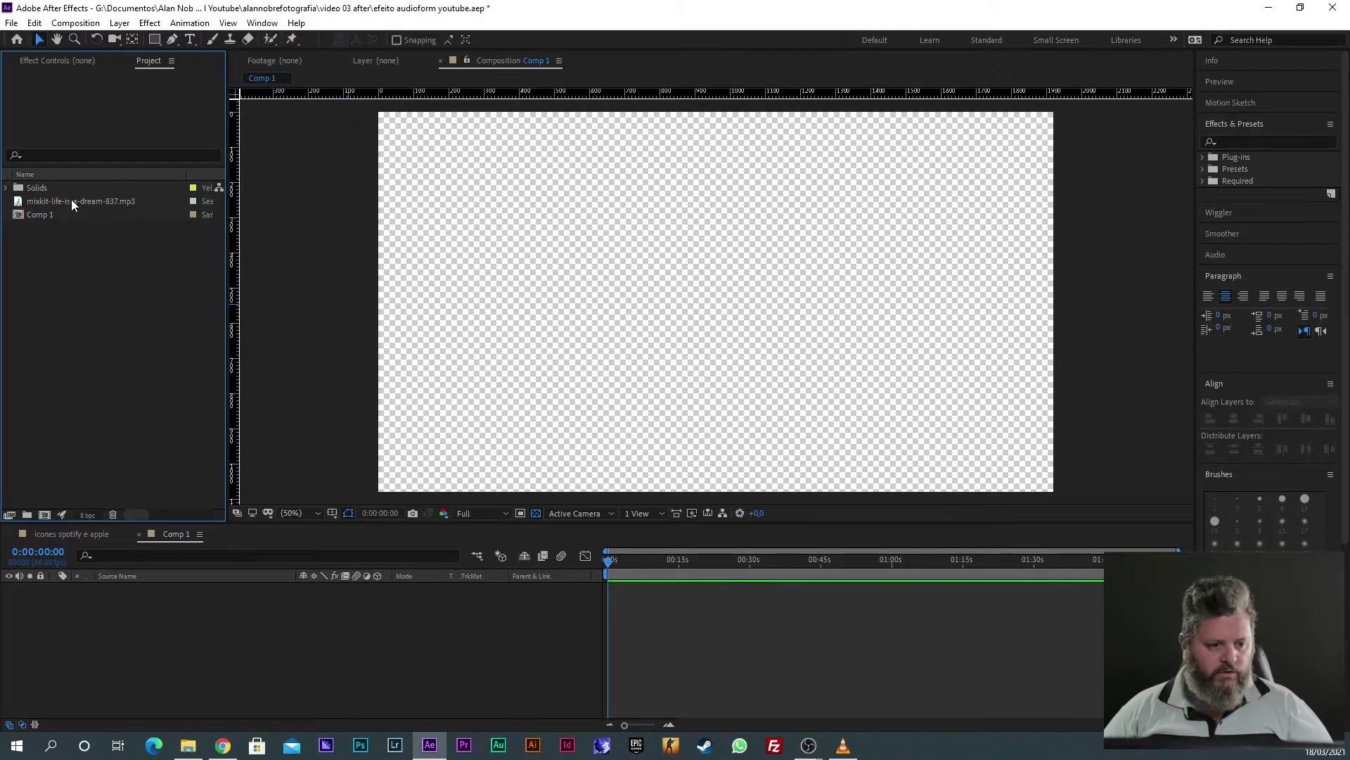
Step: Add mixkit-life-is-a-dream-837.mp3 to Comp 1's timeline and preview the music from the start
{"action": "left_click_drag", "start_coordinate": [73, 197], "coordinate": [187, 601]}
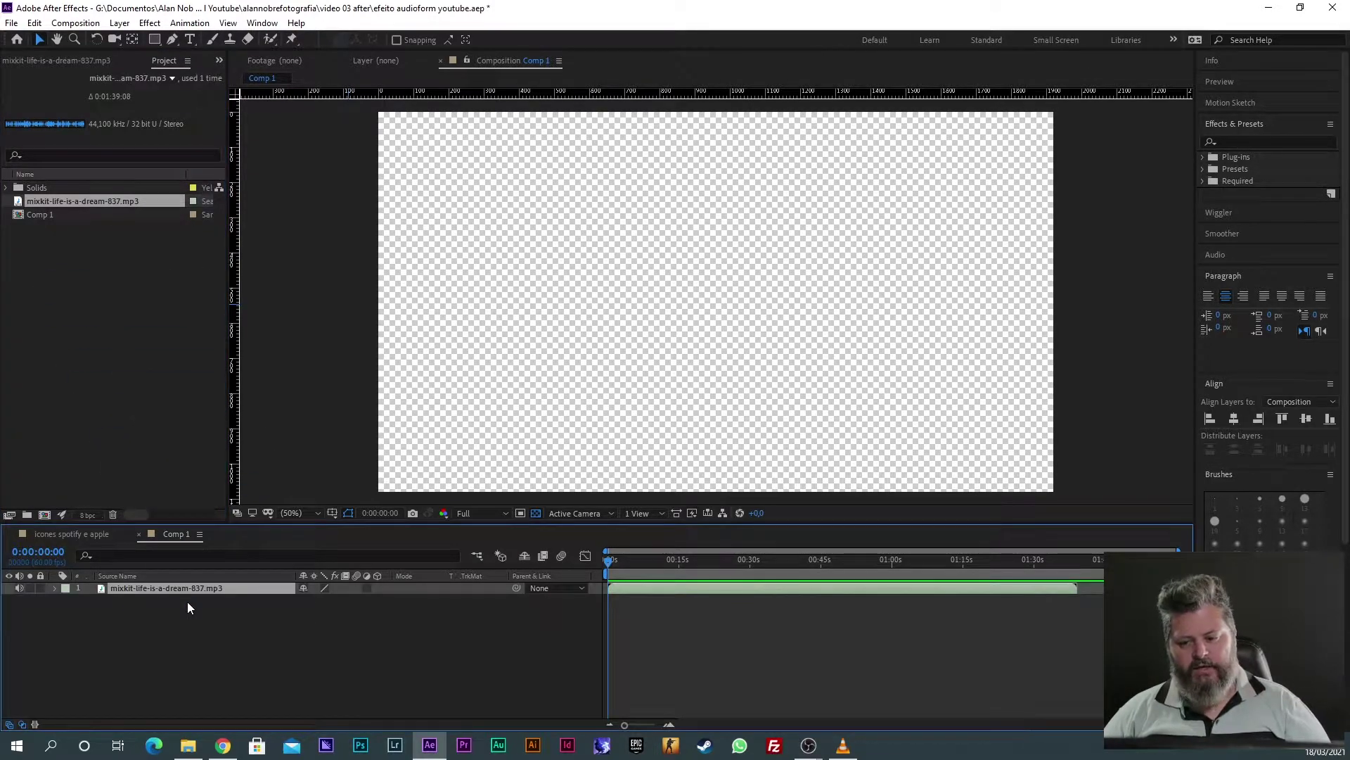
{"action": "left_click", "coordinate": [809, 238]}
{"action": "left_click_drag", "start_coordinate": [623, 561], "coordinate": [590, 567]}
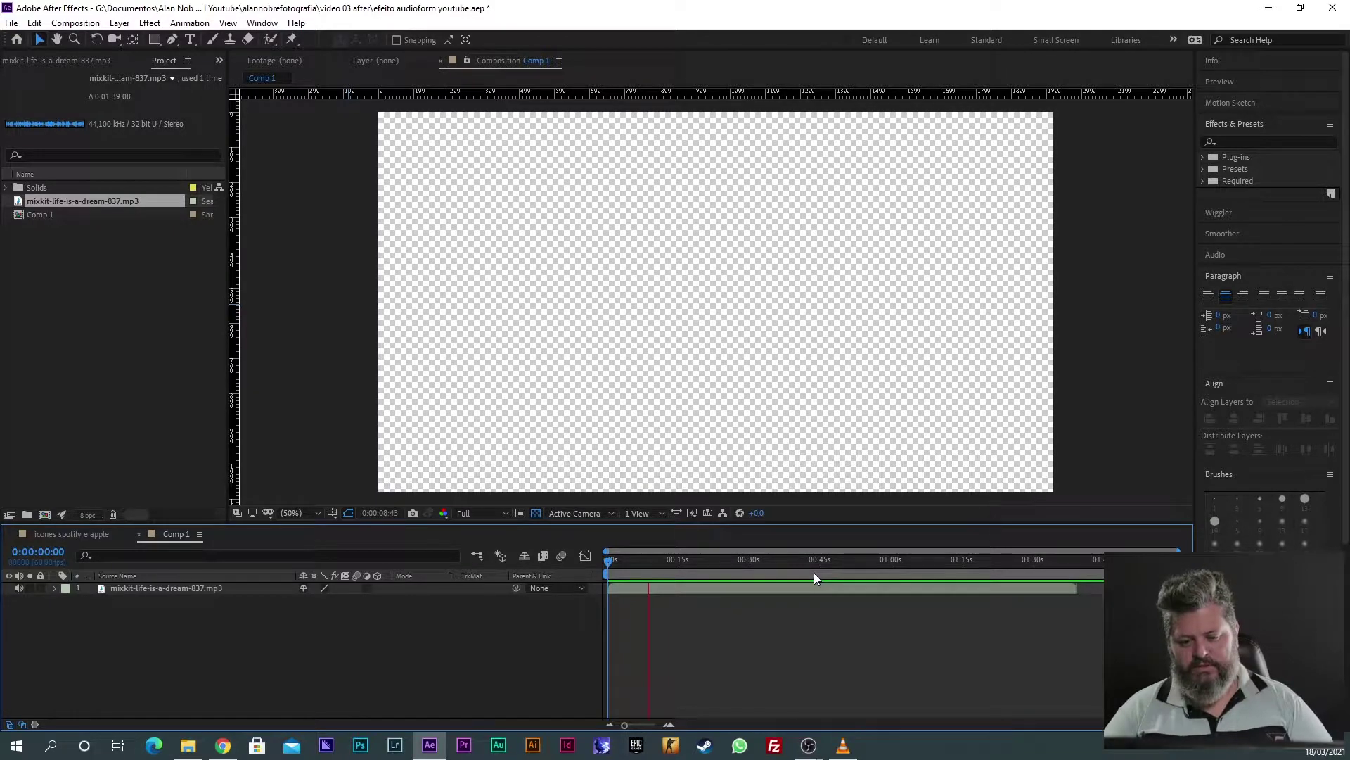
{"action": "key", "text": "space"}
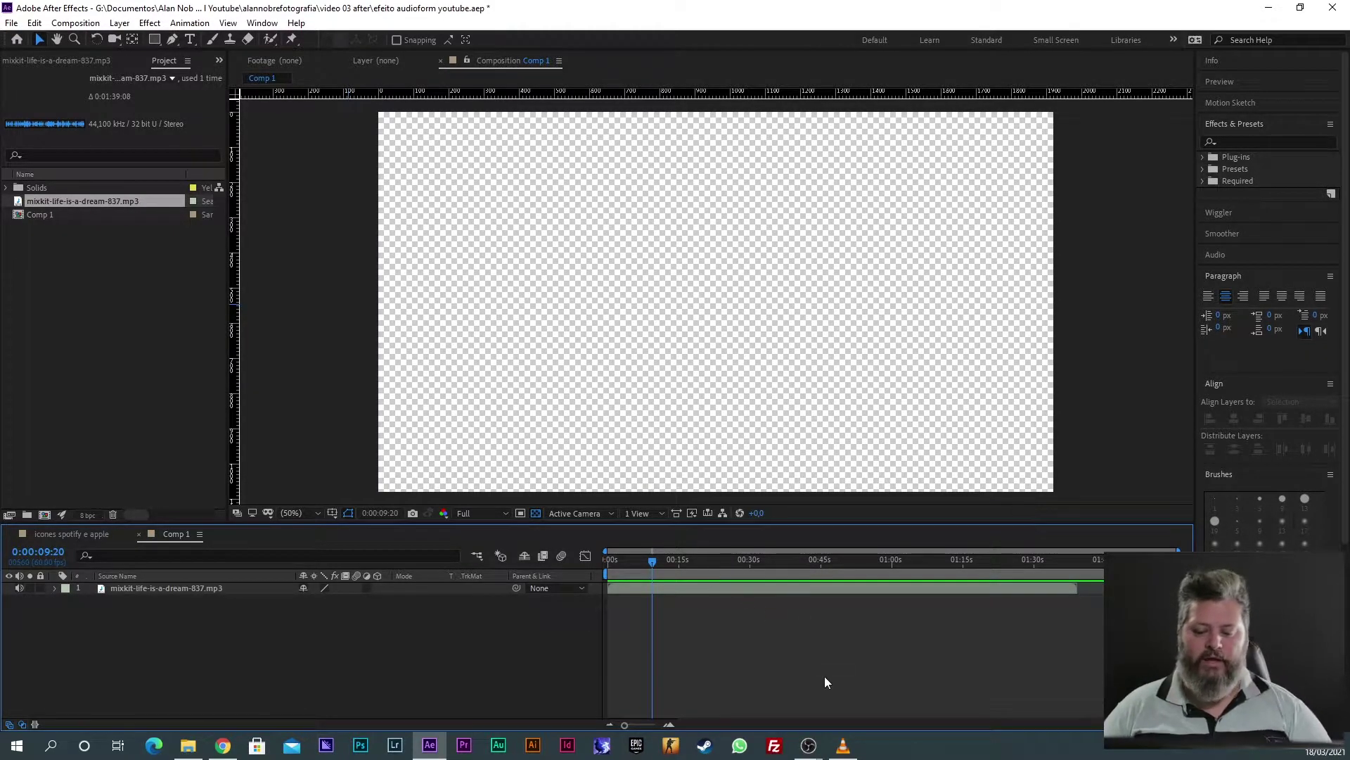
{"action": "left_click_drag", "start_coordinate": [683, 569], "coordinate": [597, 578]}
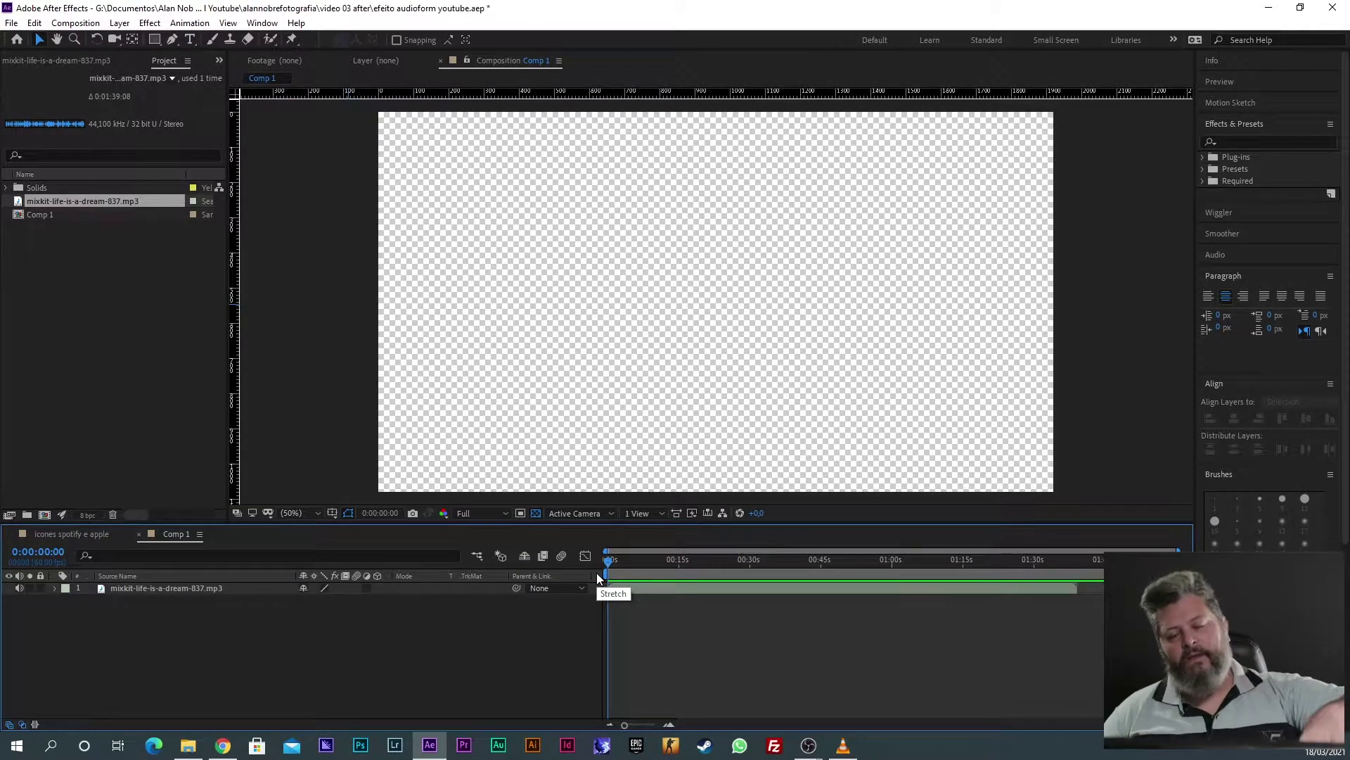
{"action": "mouse_move", "coordinate": [619, 571]}
{"action": "left_mouse_down"}
{"action": "mouse_move", "coordinate": [654, 569]}
{"action": "mouse_move", "coordinate": [614, 576]}
{"action": "left_mouse_up"}
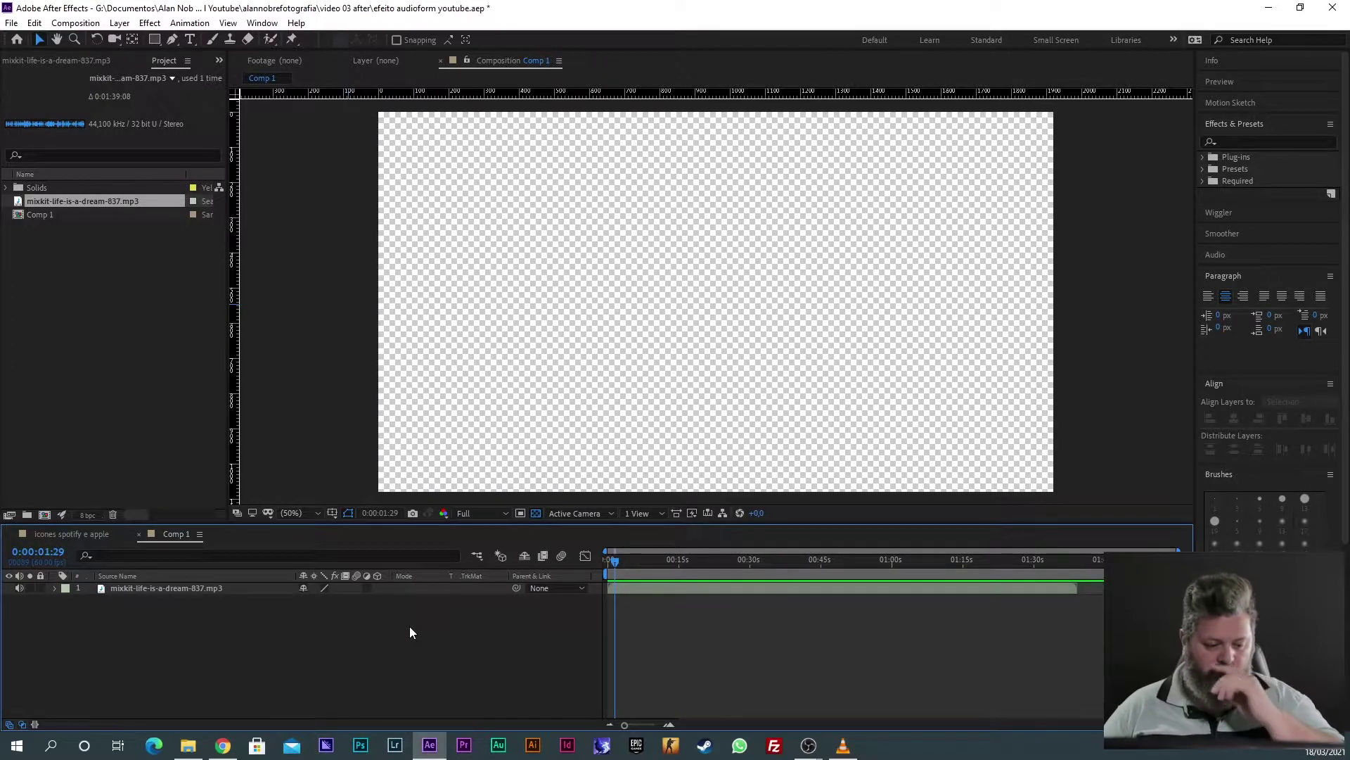
Step: Create a white 1920 × 1080 px solid layer in Comp 1 above the music layer
{"action": "left_click", "coordinate": [158, 589]}
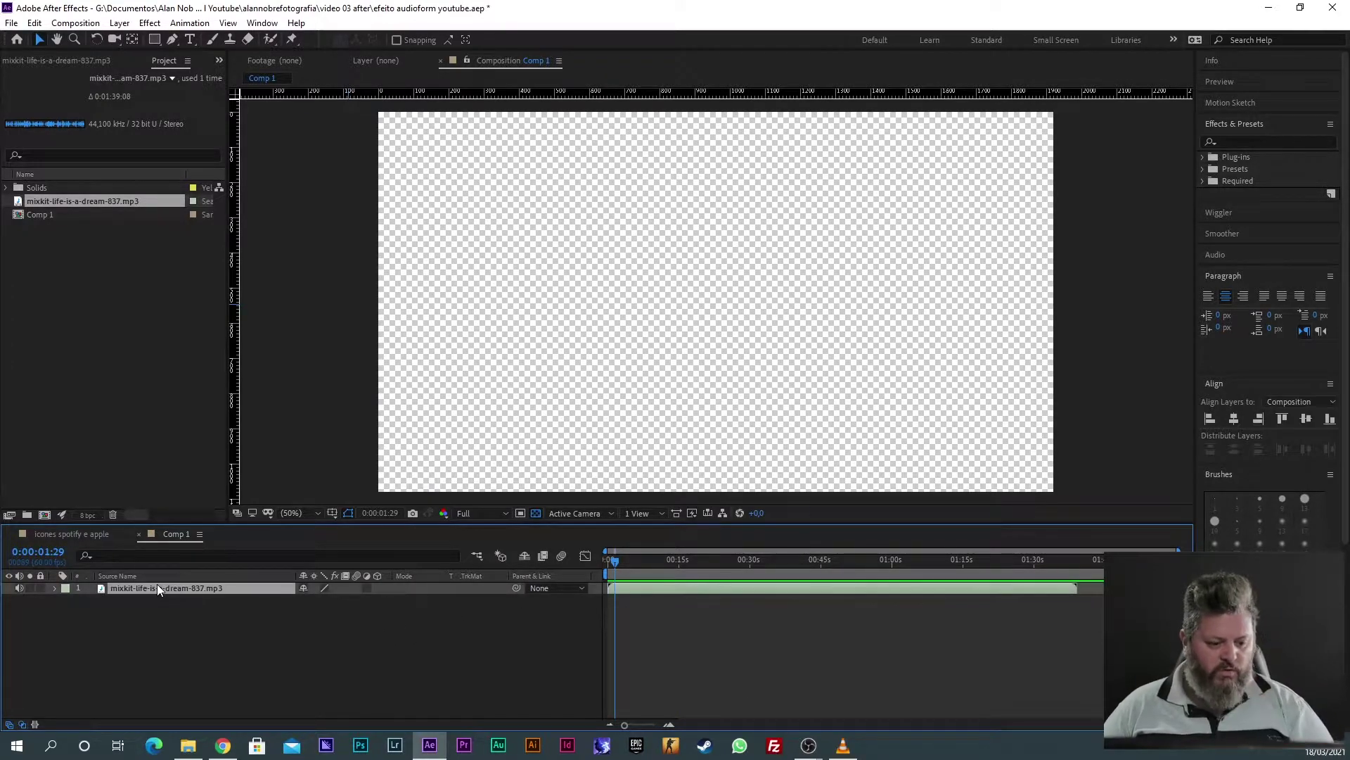
{"action": "left_click", "coordinate": [281, 632]}
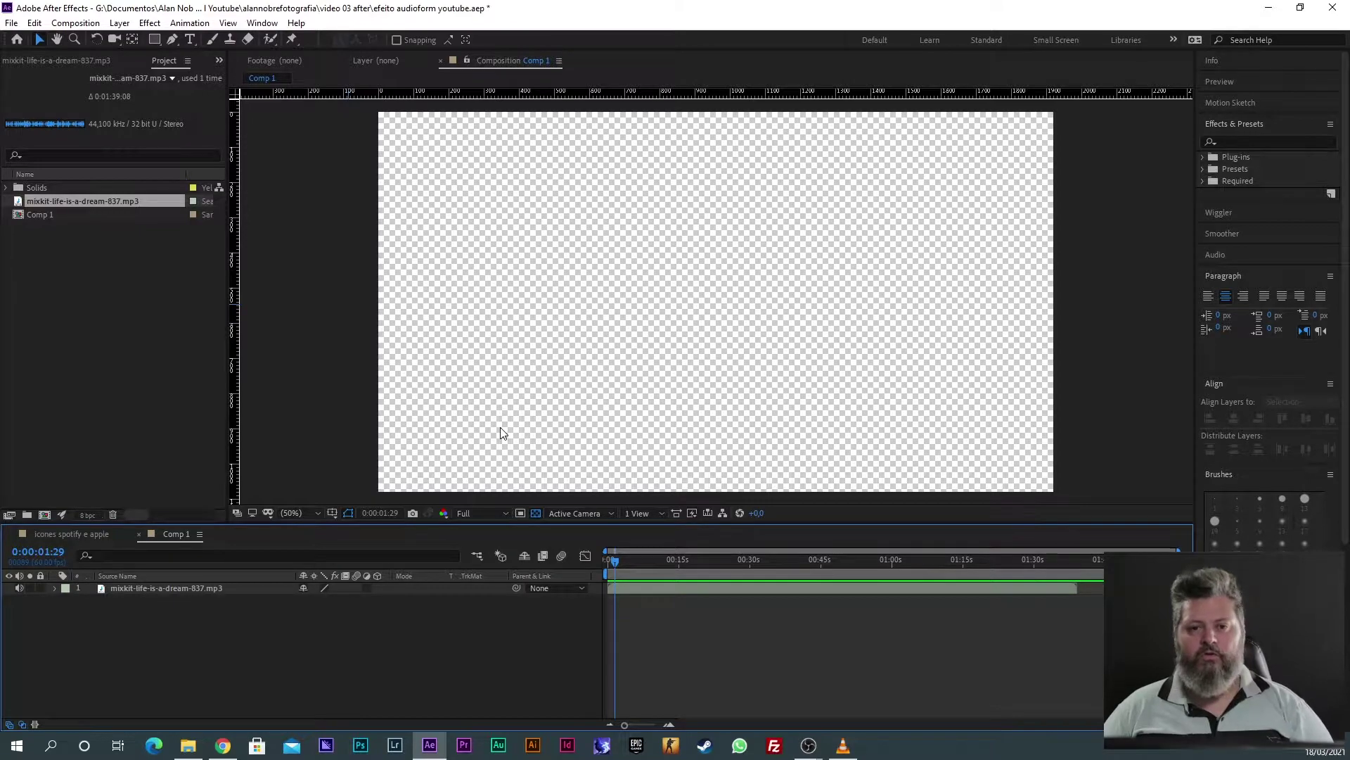
{"action": "right_click", "coordinate": [270, 619]}
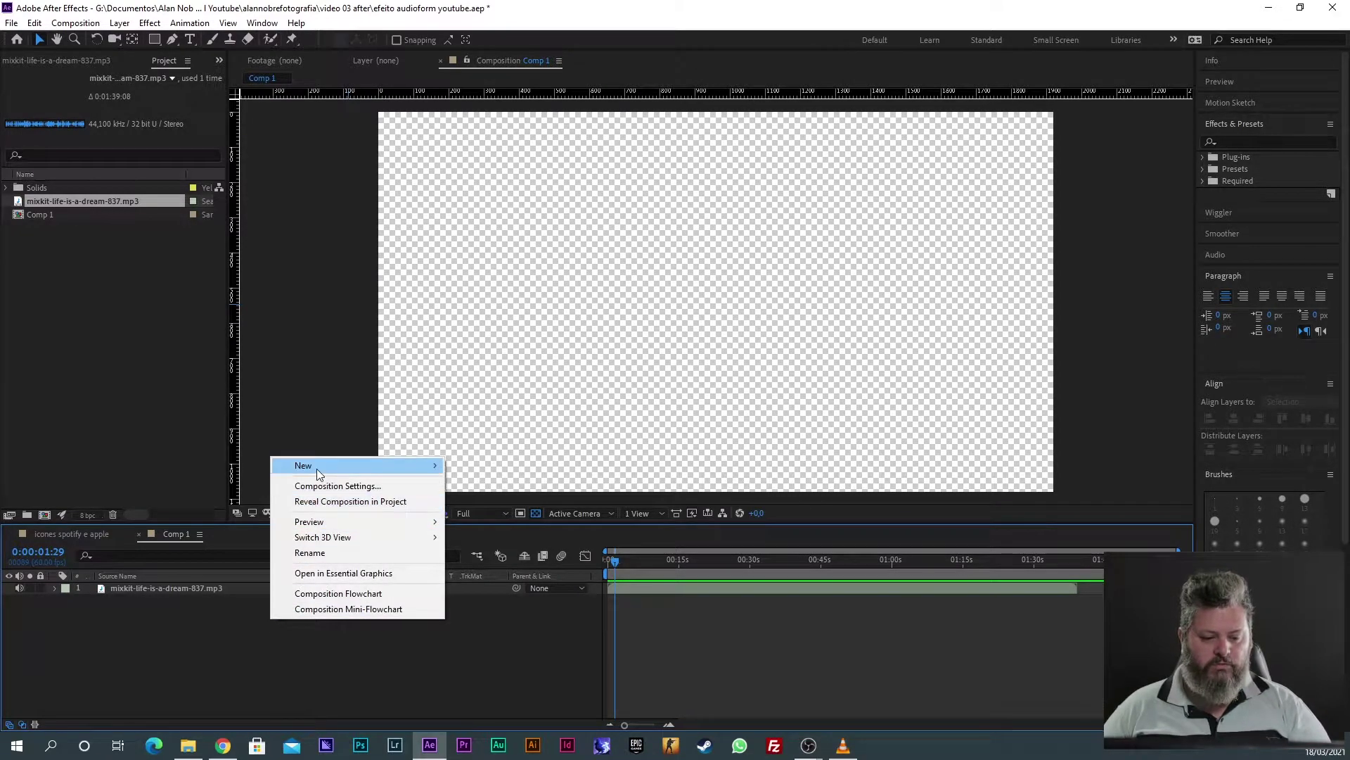
{"action": "mouse_move", "coordinate": [318, 474]}
{"action": "left_click", "coordinate": [505, 508]}
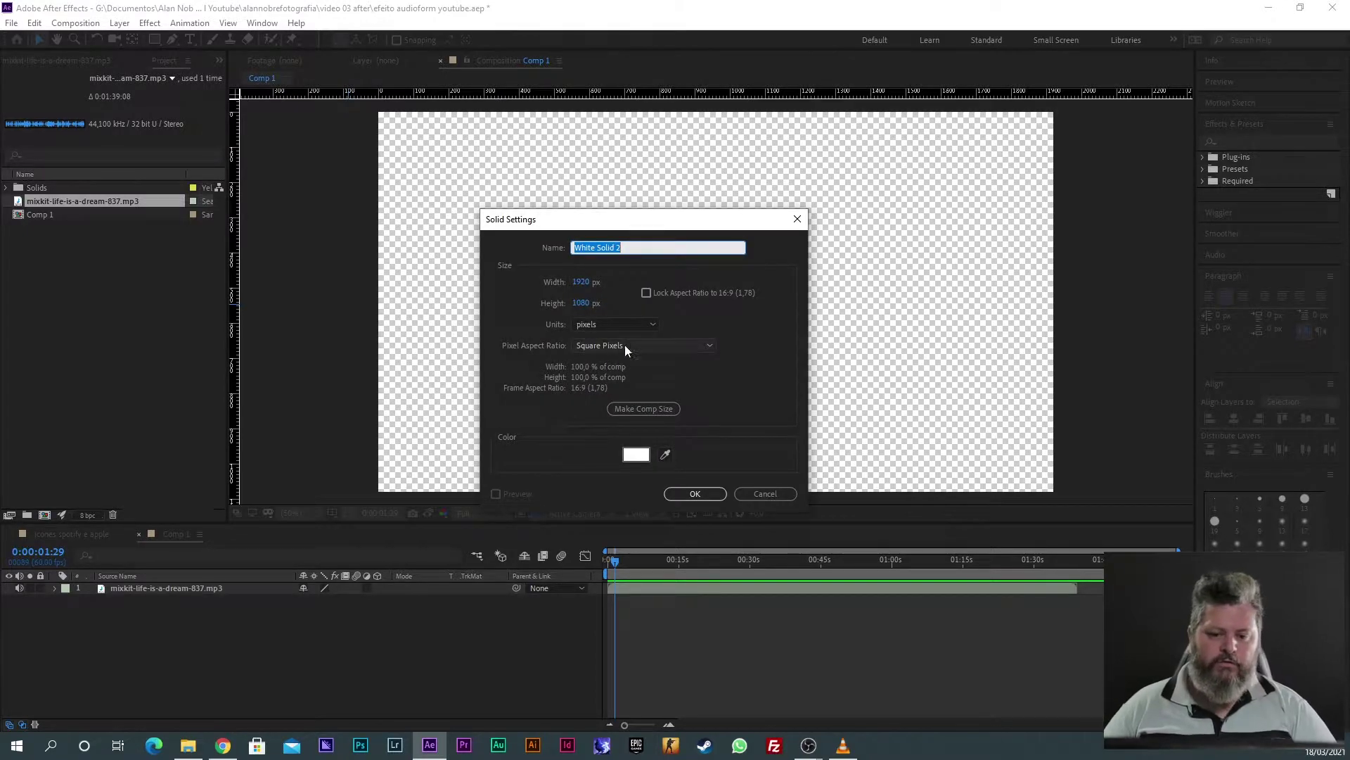
{"action": "left_click", "coordinate": [691, 492]}
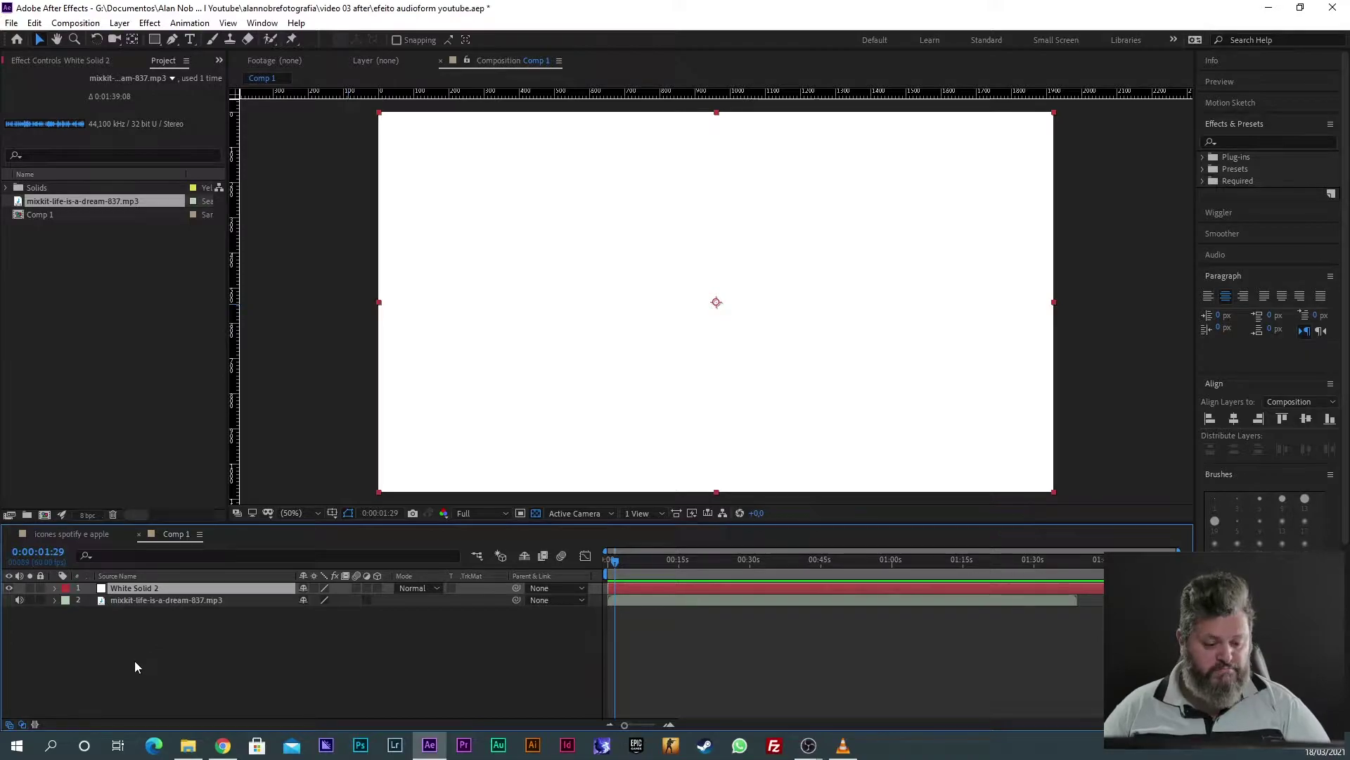
Step: Apply the Audio Spectrum effect to the white solid layer
{"action": "left_click", "coordinate": [137, 598]}
{"action": "left_click", "coordinate": [135, 589]}
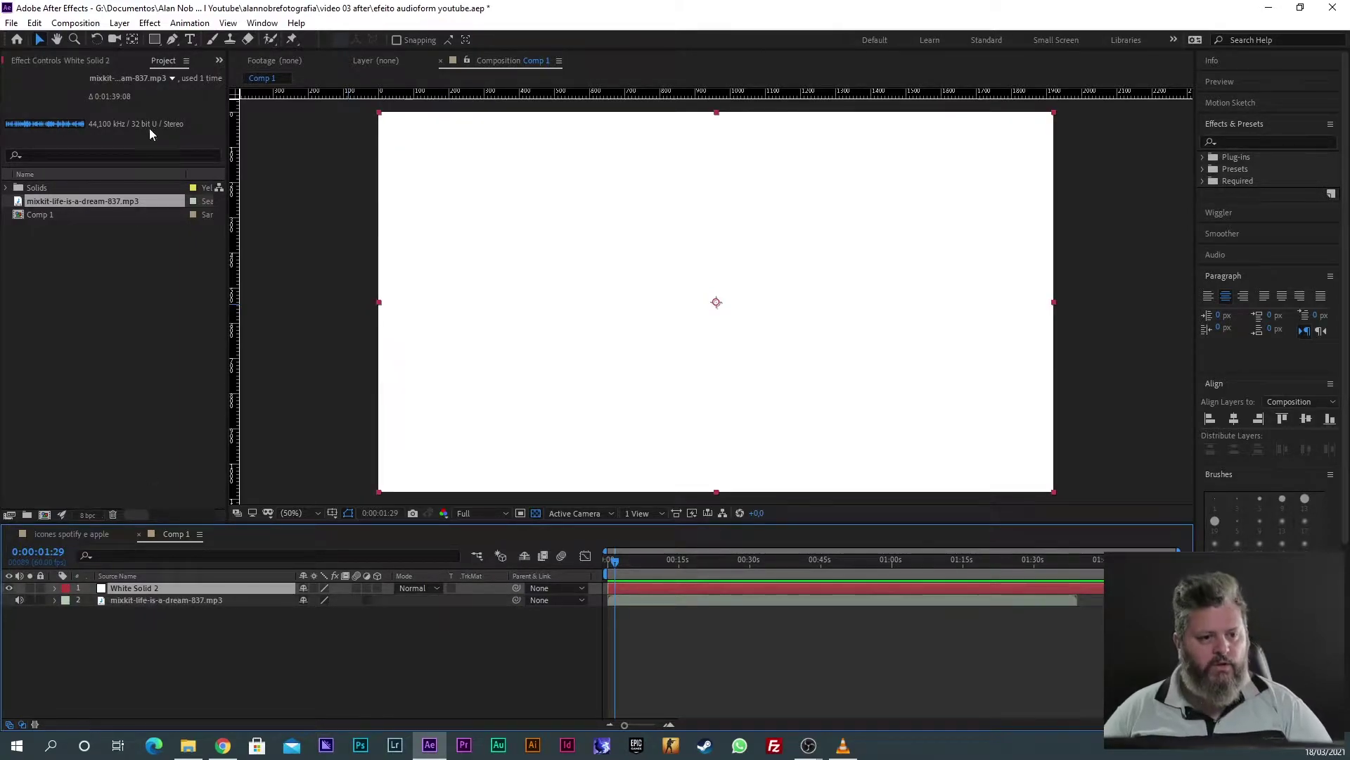
{"action": "left_click", "coordinate": [151, 25]}
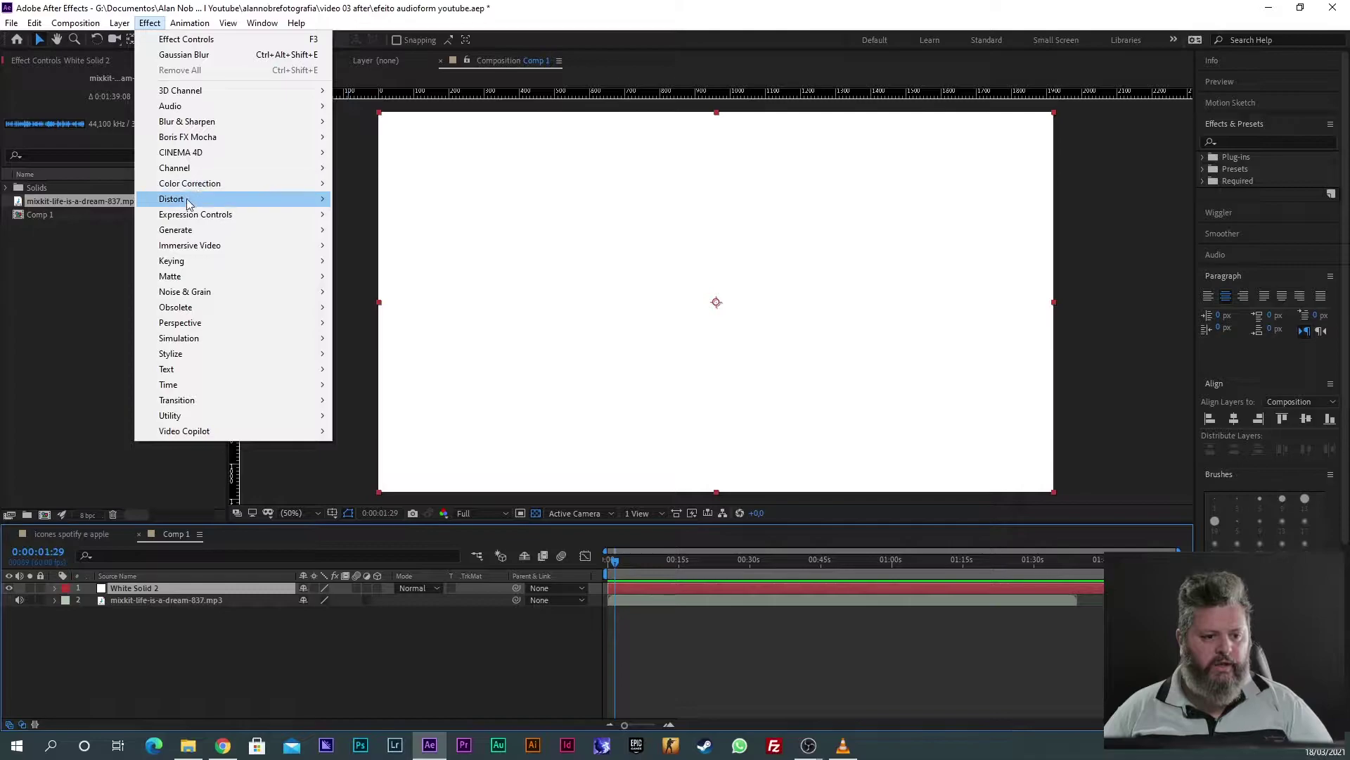
{"action": "mouse_move", "coordinate": [188, 234]}
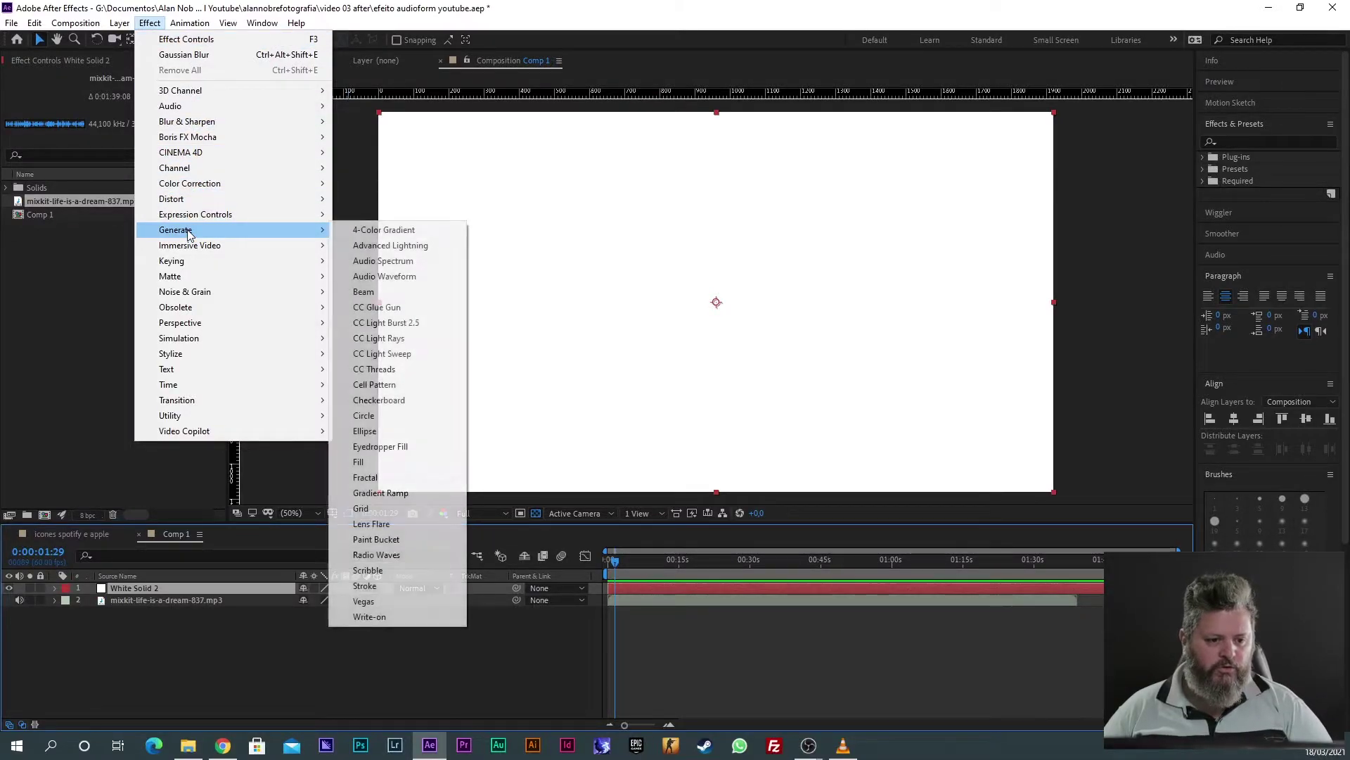
{"action": "left_click", "coordinate": [405, 266]}
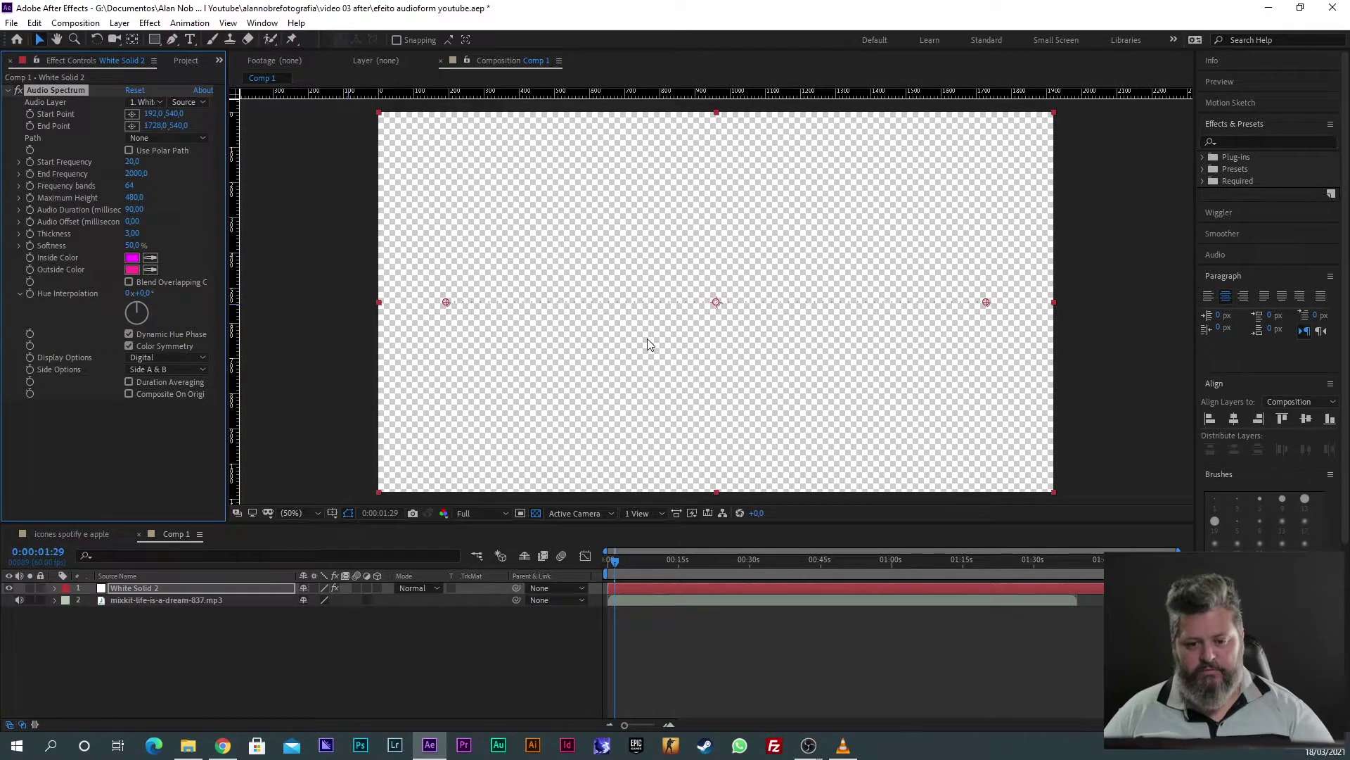
Step: Examine the Audio Spectrum's dotted line and its start point up close in the composition view
{"action": "key", "text": "period"}
{"action": "key", "text": "period"}
{"action": "key", "text": "comma"}
{"action": "key", "text": "comma"}
{"action": "key", "text": "comma"}
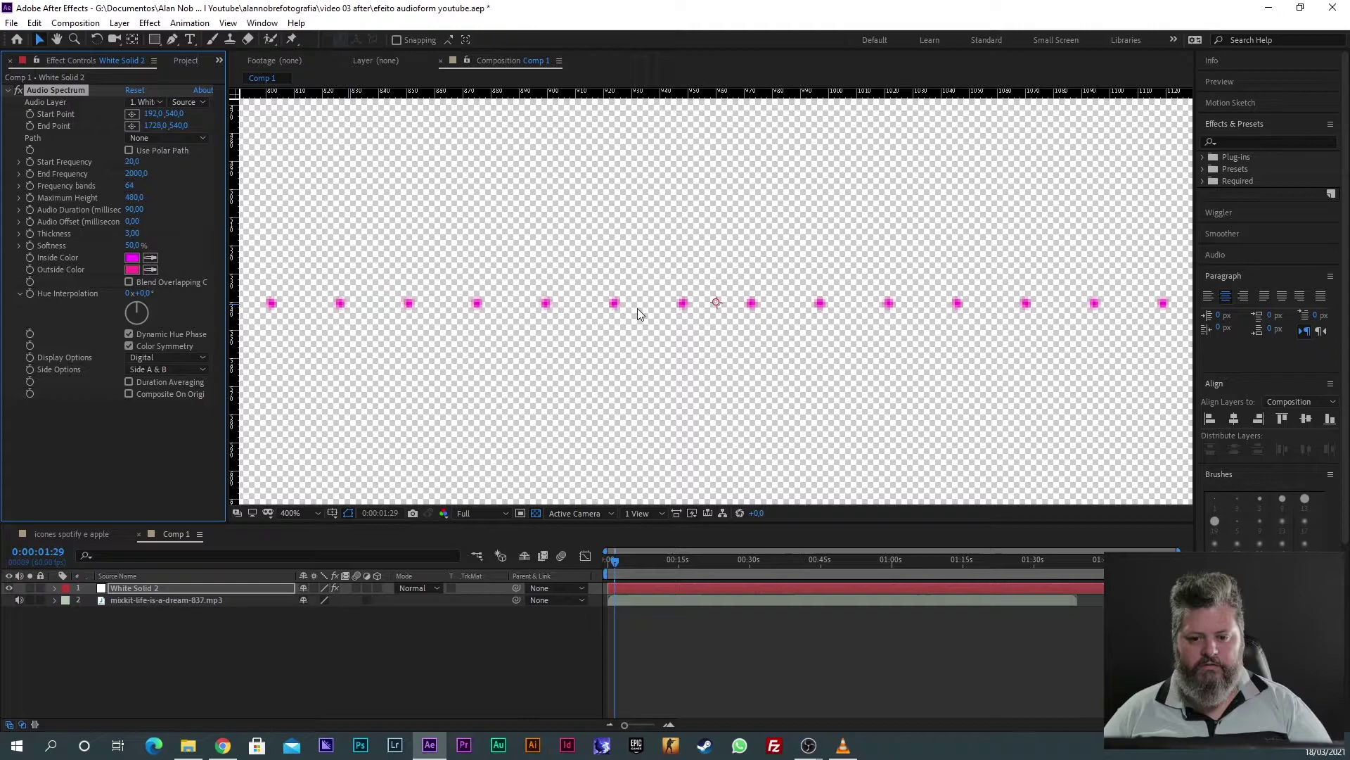
{"action": "key", "text": "period"}
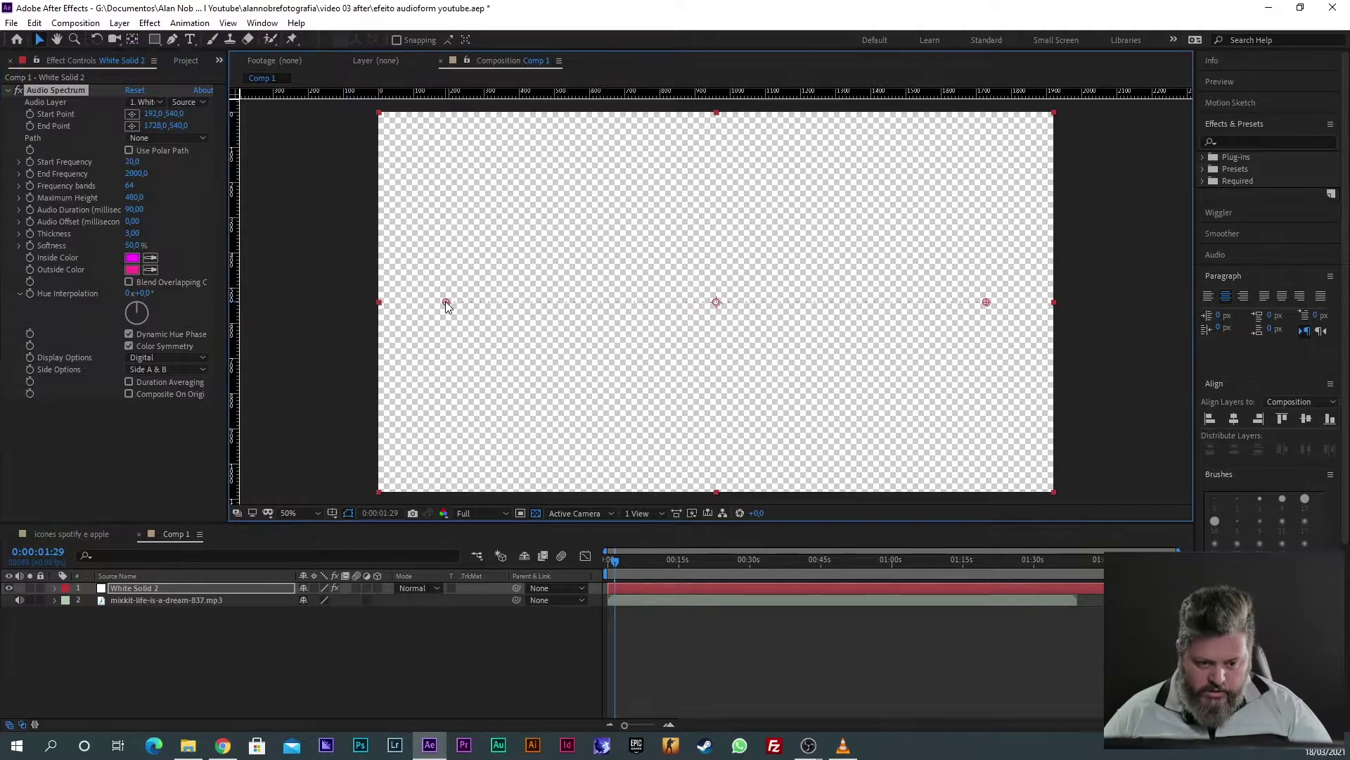
{"action": "key", "text": "period"}
{"action": "left_click_drag", "start_coordinate": [382, 344], "coordinate": [808, 348]}
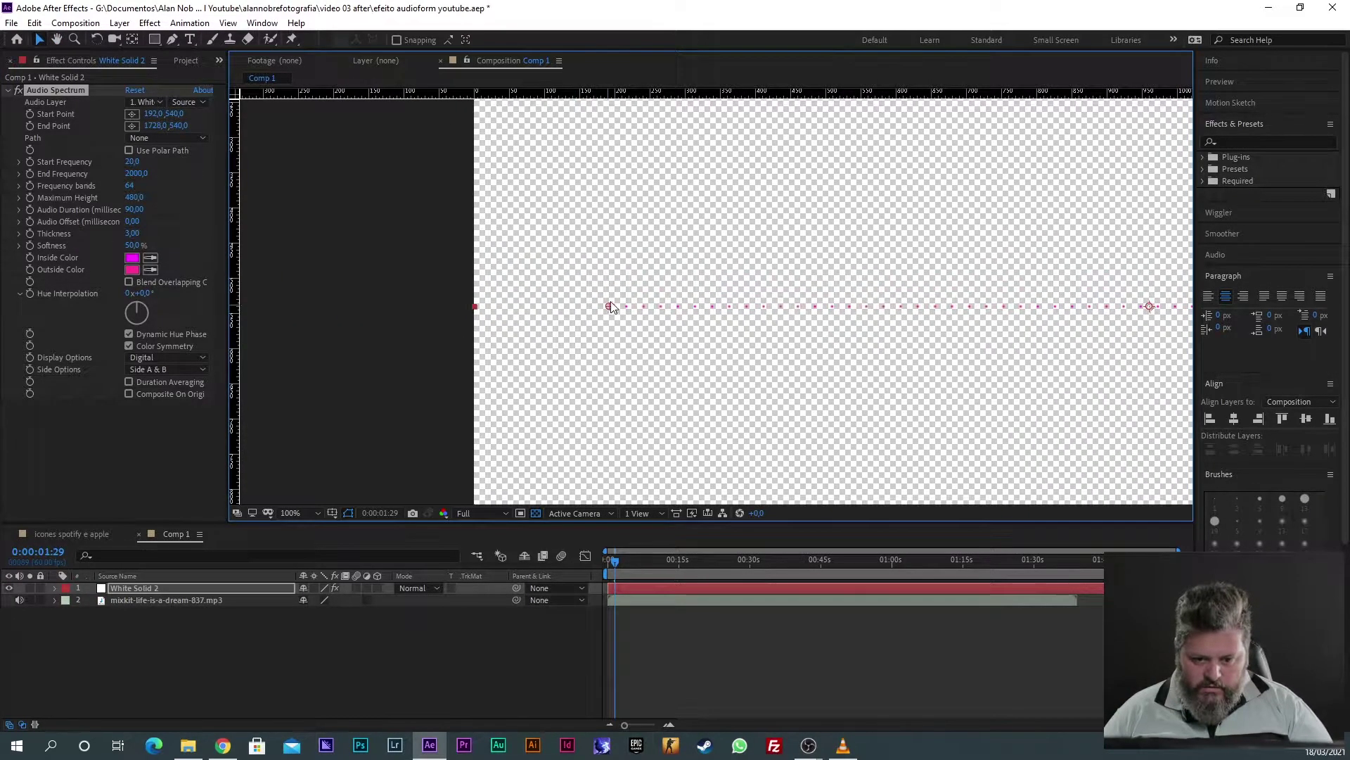
{"action": "key", "text": "period"}
{"action": "key", "text": "comma"}
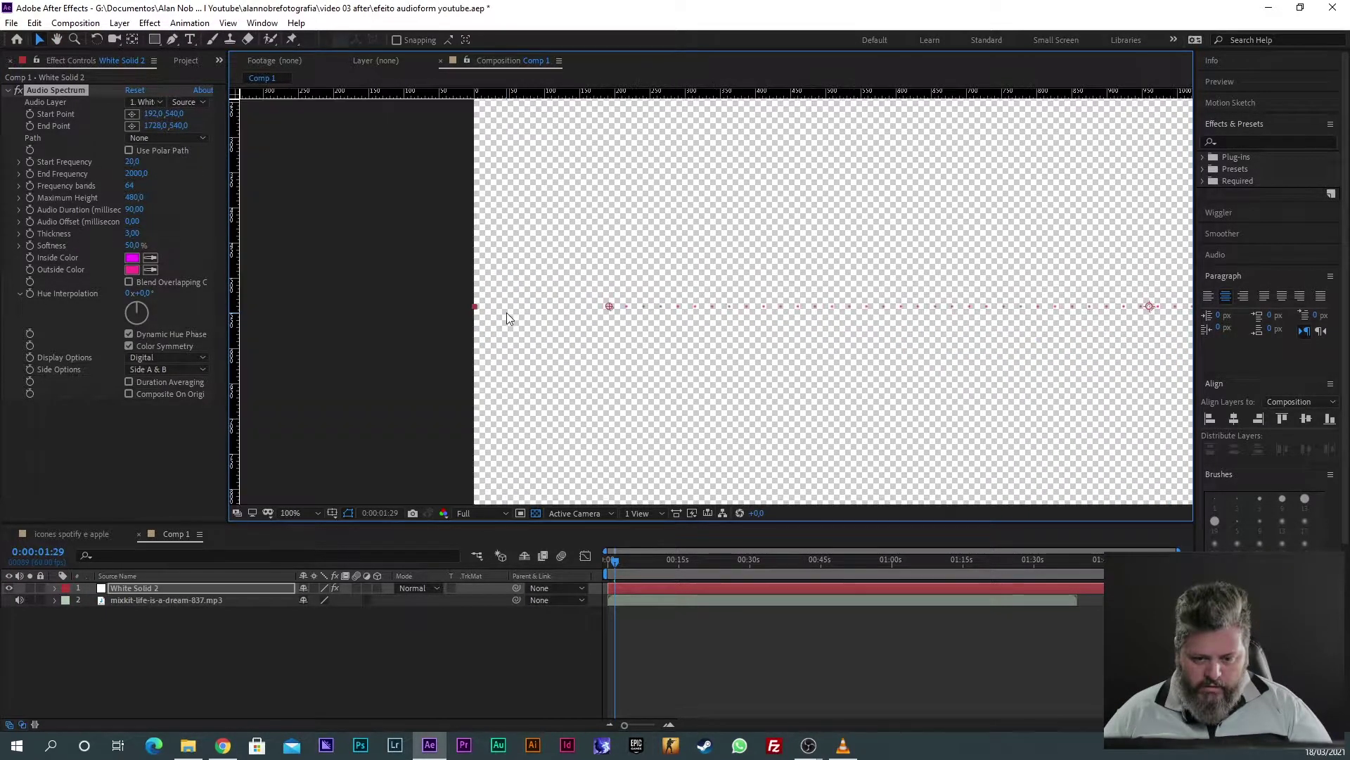
{"action": "key", "text": "comma"}
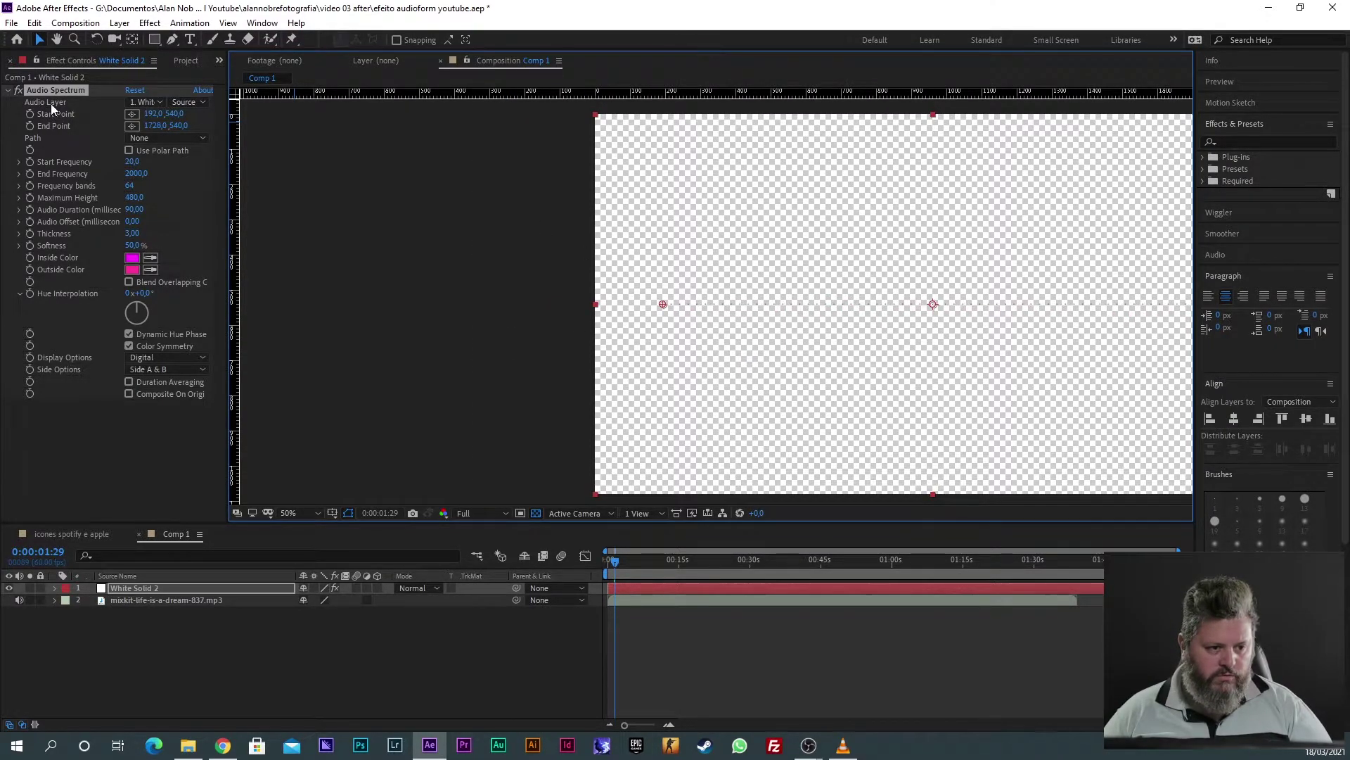
Step: Stretch the Audio Spectrum just past both frame edges, with start point at about -12, 540 and end point at about 1940, 540
{"action": "left_click_drag", "start_coordinate": [662, 304], "coordinate": [592, 307]}
{"action": "left_click_drag", "start_coordinate": [1025, 310], "coordinate": [495, 301]}
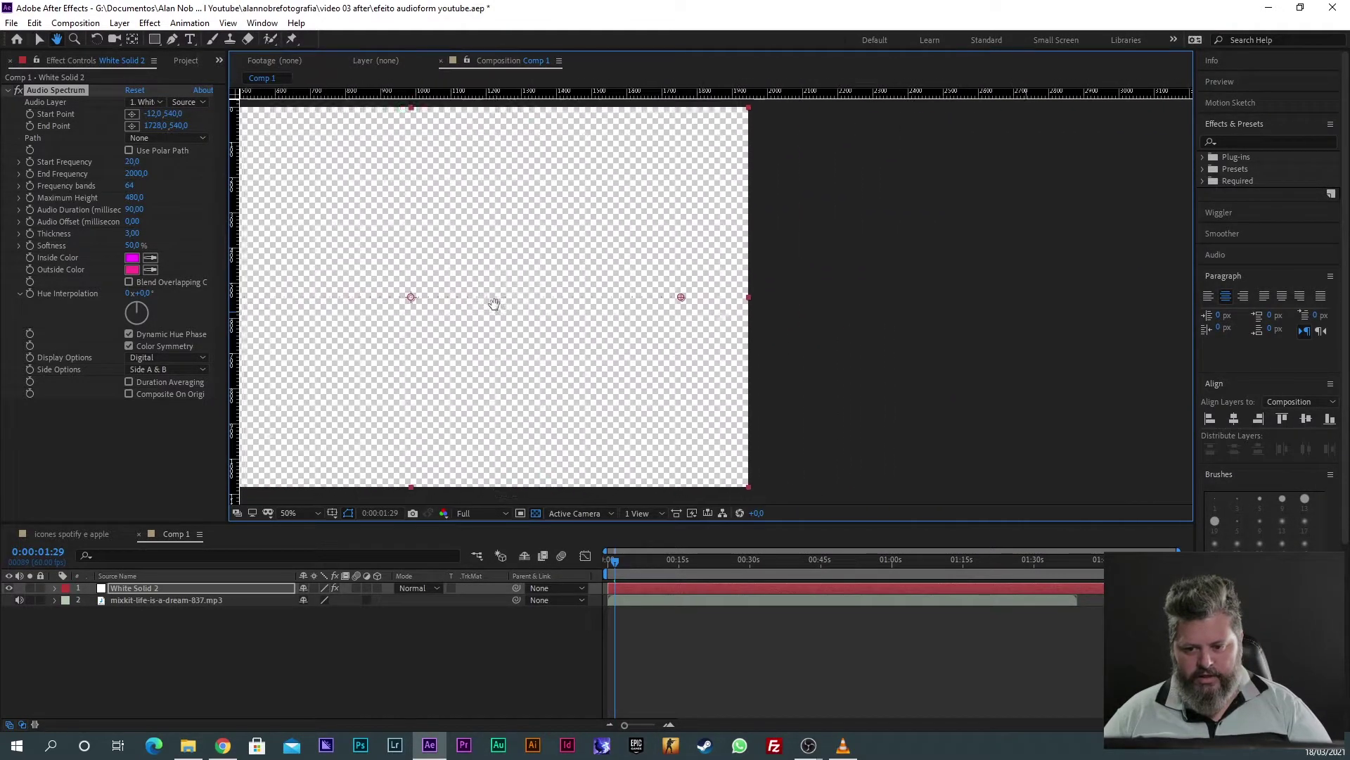
{"action": "left_click_drag", "start_coordinate": [672, 297], "coordinate": [747, 301]}
Step: Turn off the transparency grid and preview the composition from the start
{"action": "mouse_move", "coordinate": [615, 560]}
{"action": "left_mouse_down"}
{"action": "mouse_move", "coordinate": [637, 562]}
{"action": "mouse_move", "coordinate": [603, 569]}
{"action": "left_mouse_up"}
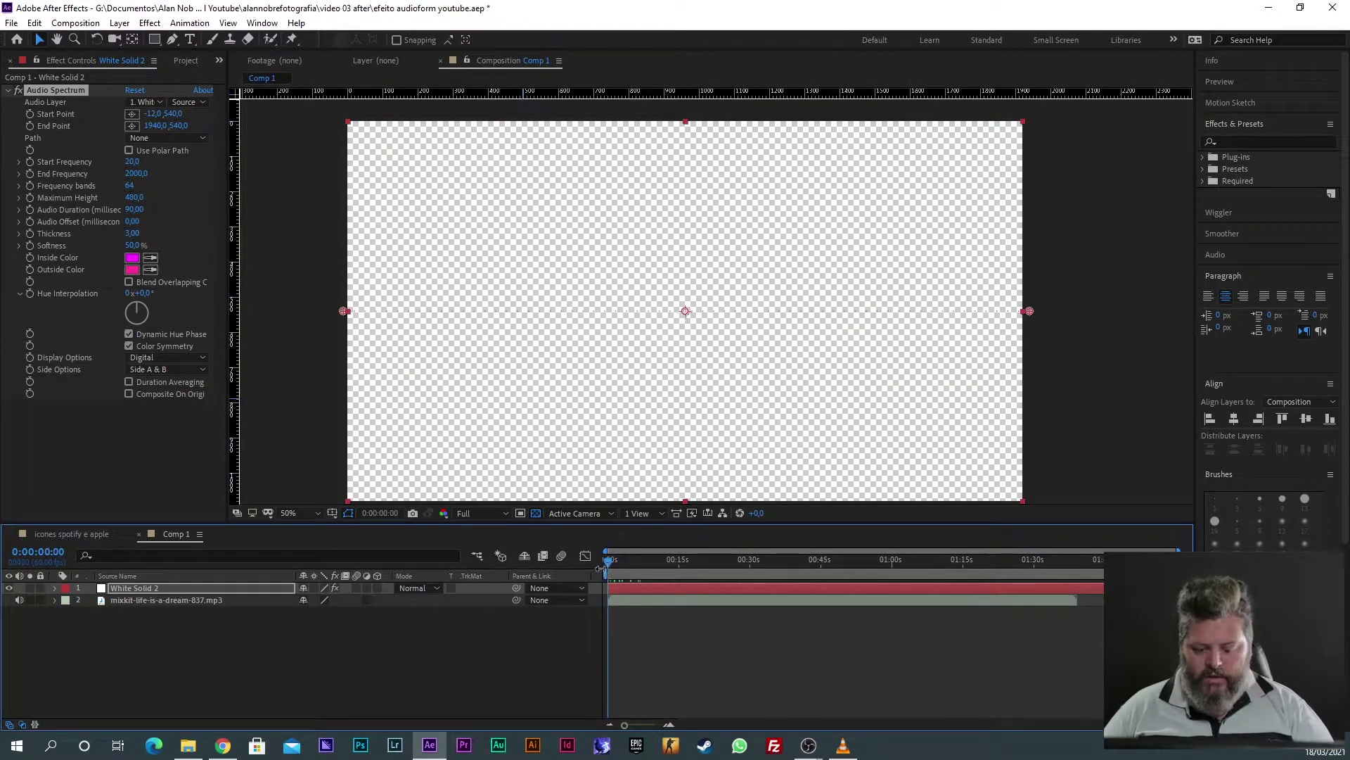
{"action": "left_click", "coordinate": [535, 513]}
{"action": "key", "text": "space"}
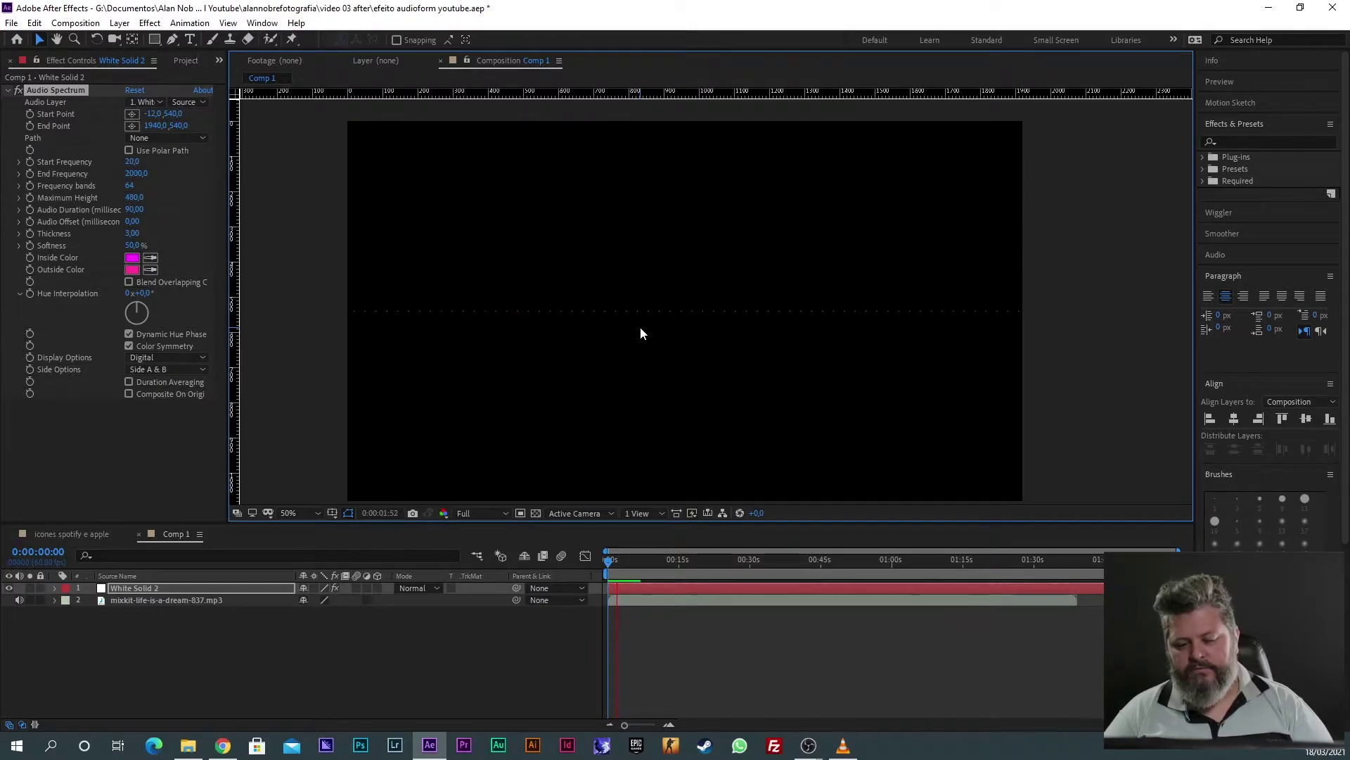
{"action": "key", "text": "space"}
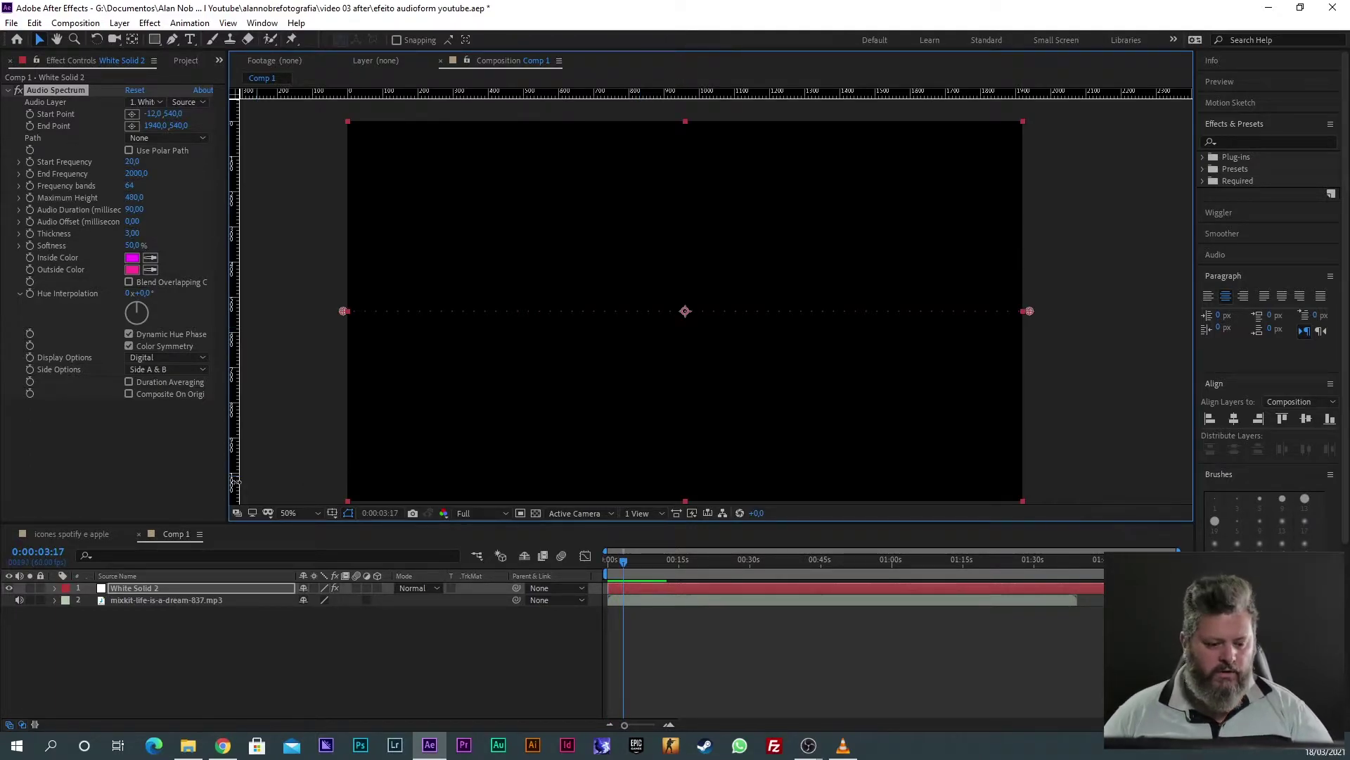
Step: Set the Audio Spectrum's audio layer to mixkit-life-is-a-dream-837.mp3 and preview the animation from near the start
{"action": "left_click", "coordinate": [155, 594]}
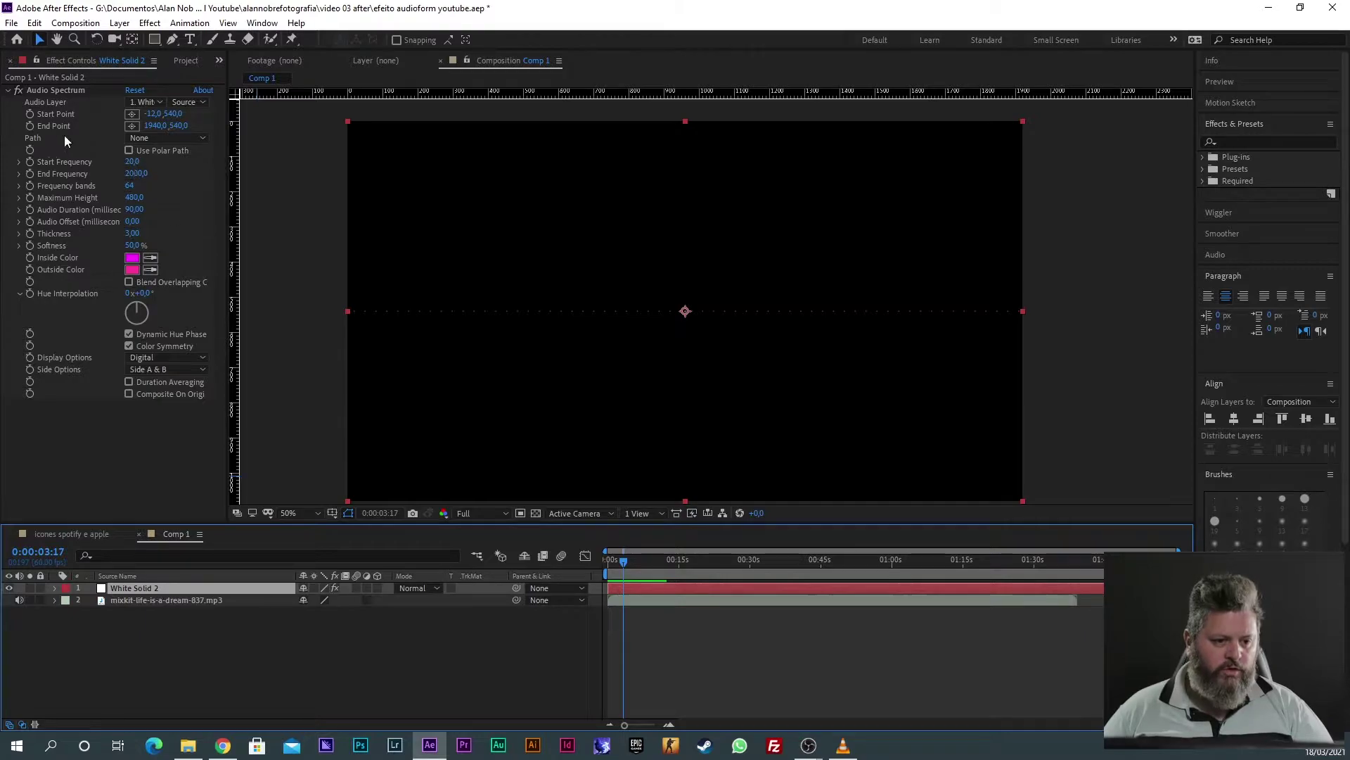
{"action": "left_click", "coordinate": [149, 100]}
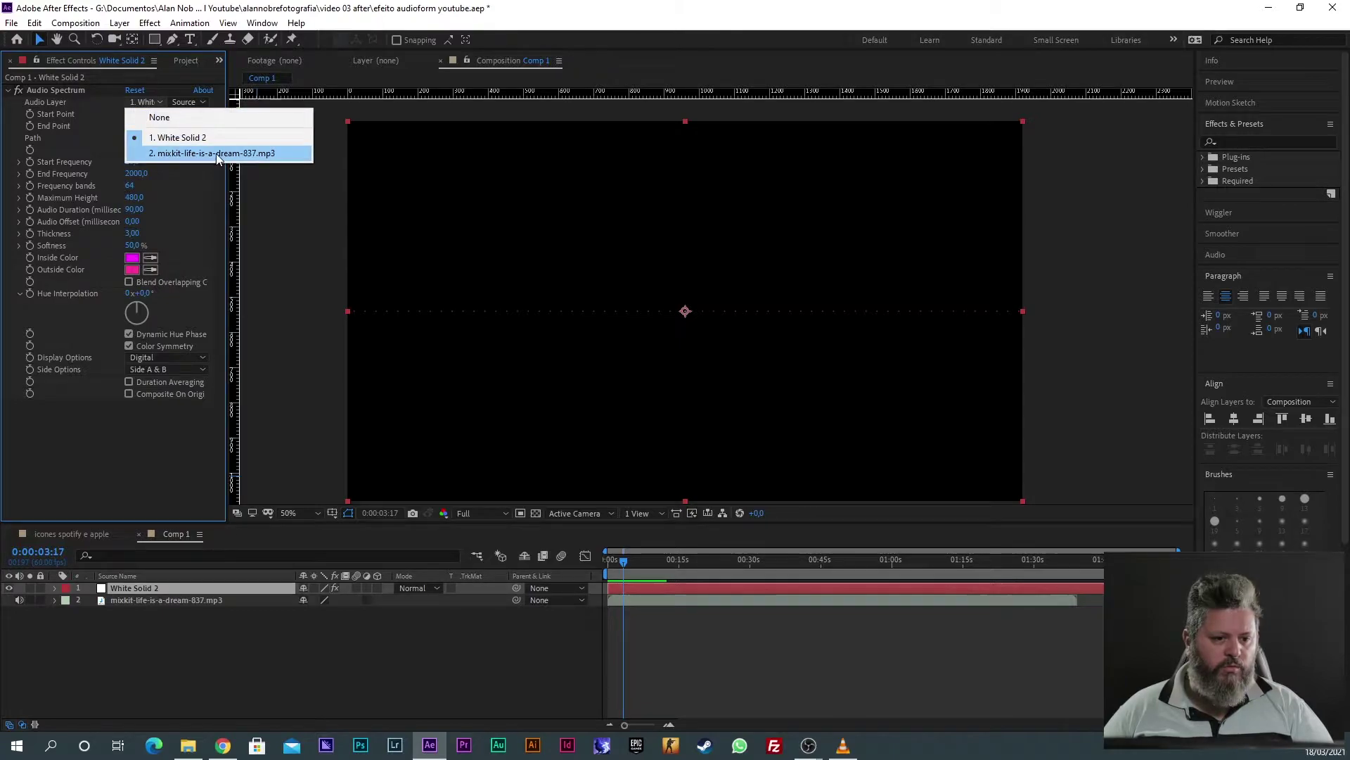
{"action": "left_click", "coordinate": [176, 154]}
{"action": "mouse_move", "coordinate": [624, 562]}
{"action": "left_mouse_down"}
{"action": "mouse_move", "coordinate": [648, 567]}
{"action": "mouse_move", "coordinate": [620, 567]}
{"action": "left_mouse_up"}
{"action": "key", "text": "space"}
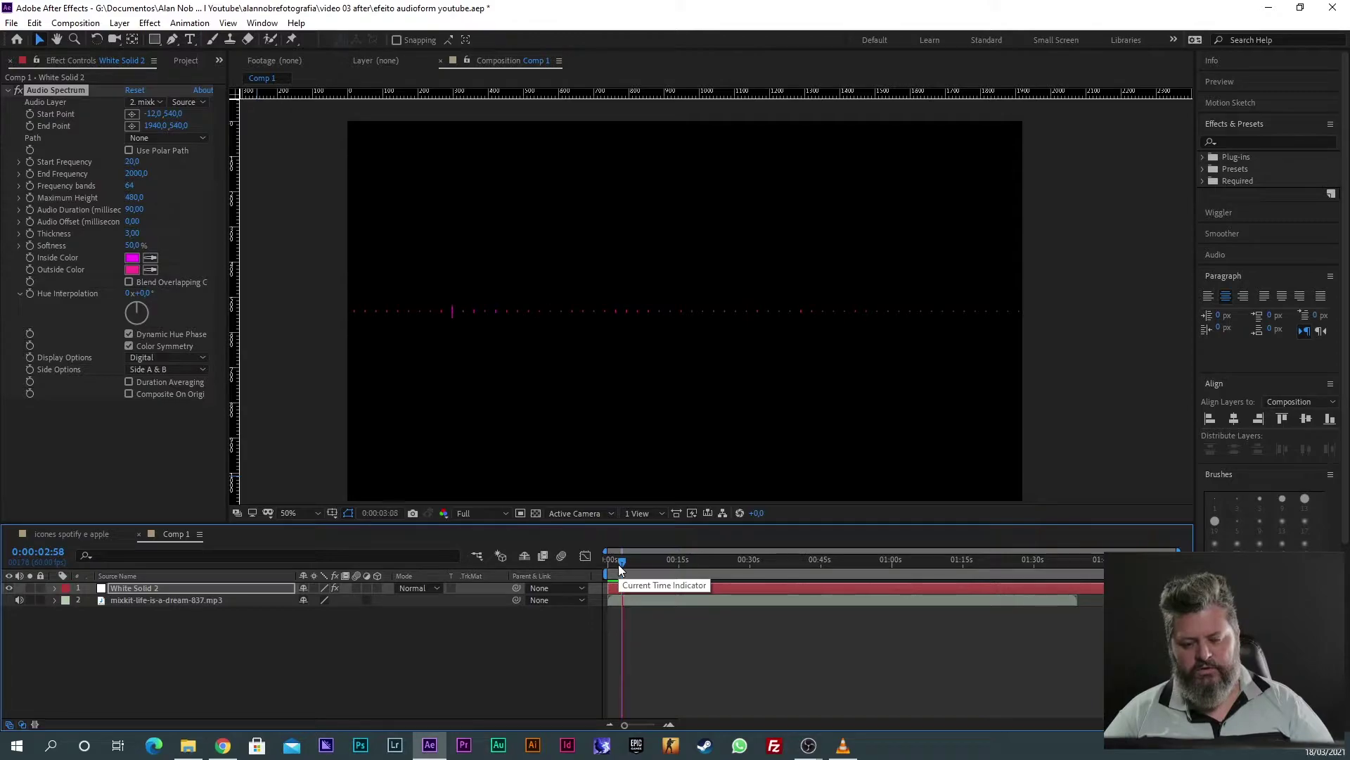
{"action": "key", "text": "space"}
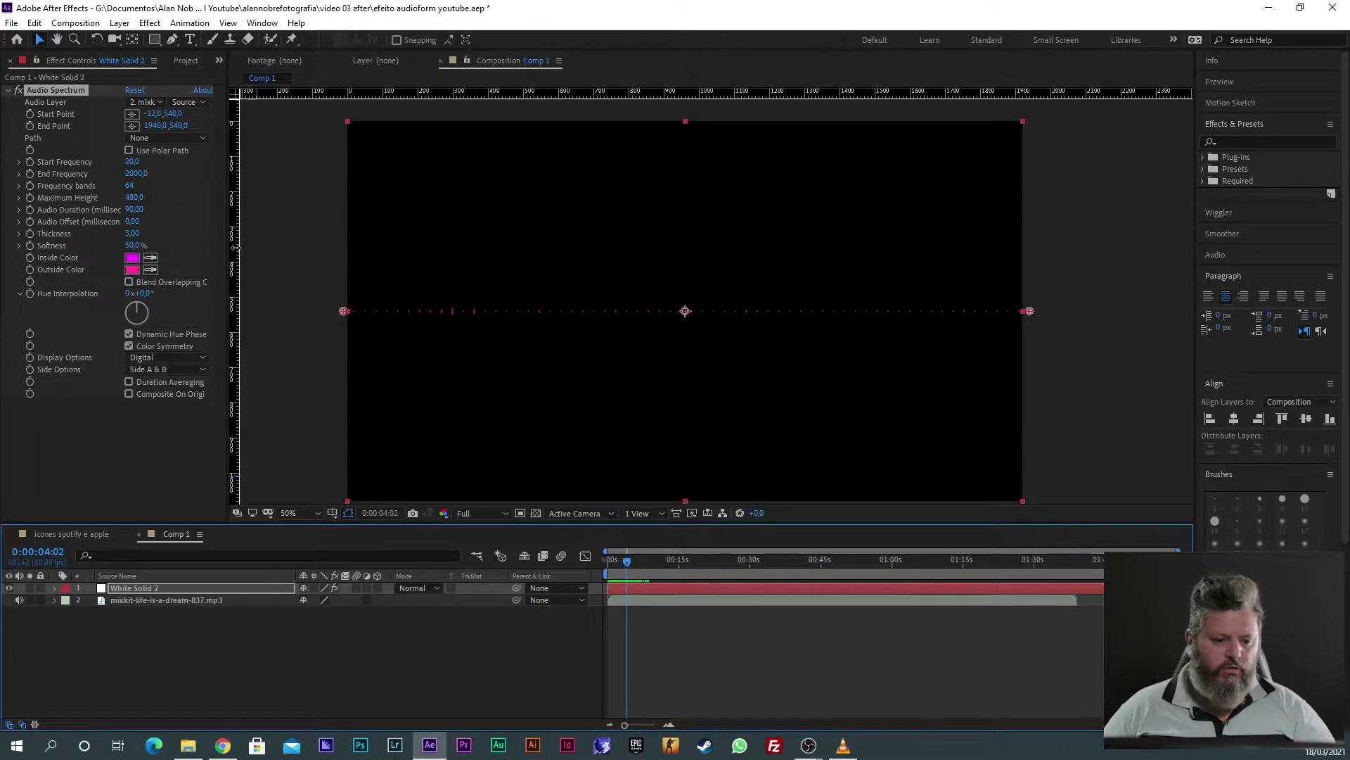
Step: Widen the effect settings area to show full parameter names and scrub through the composition to check the spectrum's movement
{"action": "left_click_drag", "start_coordinate": [227, 253], "coordinate": [324, 253]}
{"action": "left_click_drag", "start_coordinate": [623, 561], "coordinate": [668, 580]}
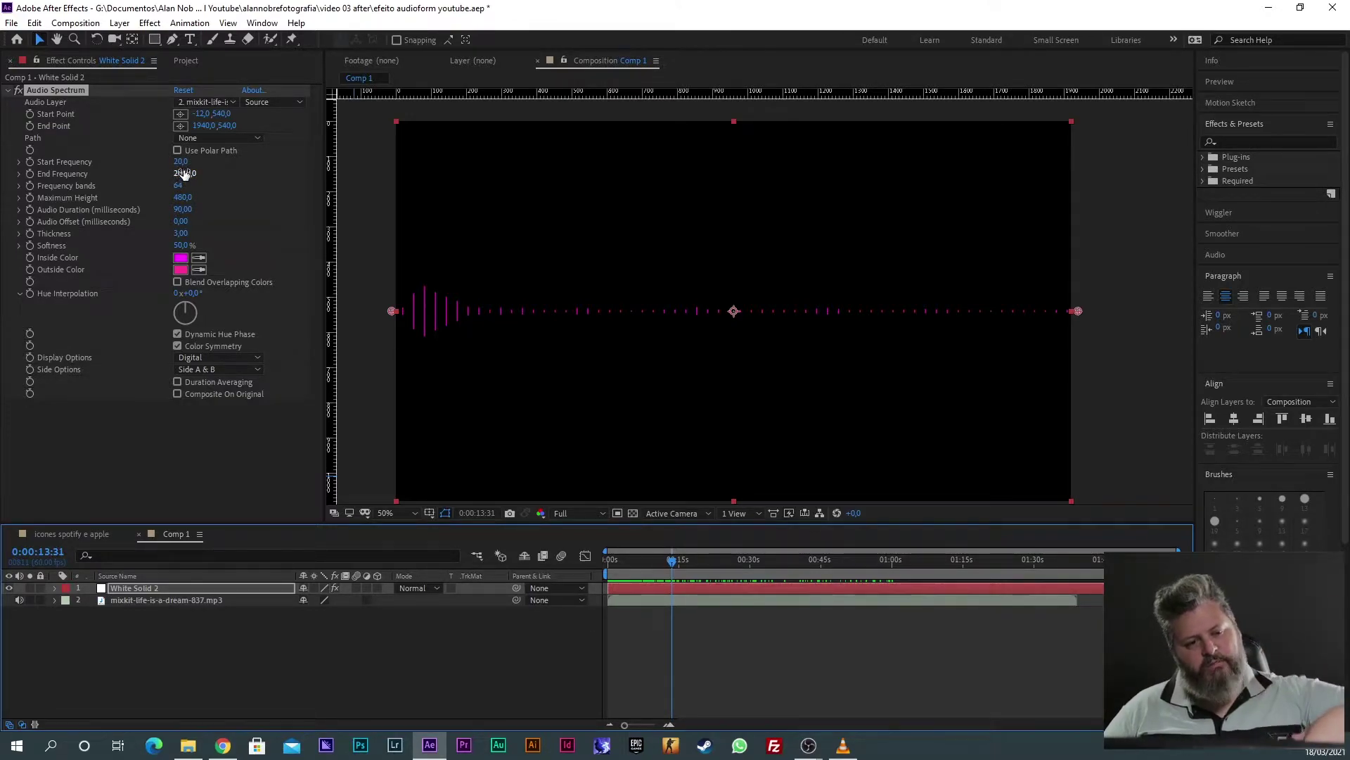
{"action": "mouse_move", "coordinate": [651, 559]}
{"action": "left_mouse_down"}
{"action": "mouse_move", "coordinate": [674, 563]}
{"action": "mouse_move", "coordinate": [623, 563]}
{"action": "mouse_move", "coordinate": [660, 564]}
{"action": "left_mouse_up"}
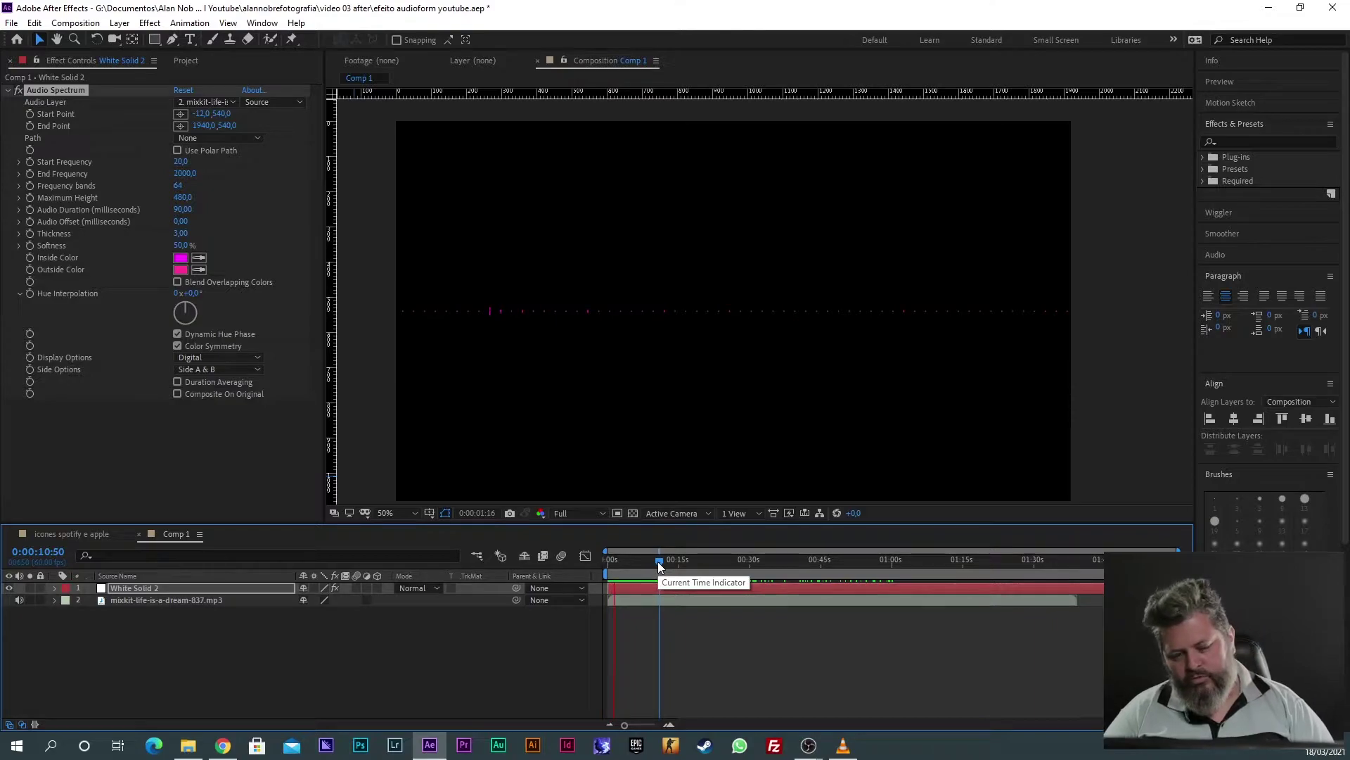
{"action": "left_click_drag", "start_coordinate": [657, 561], "coordinate": [637, 563]}
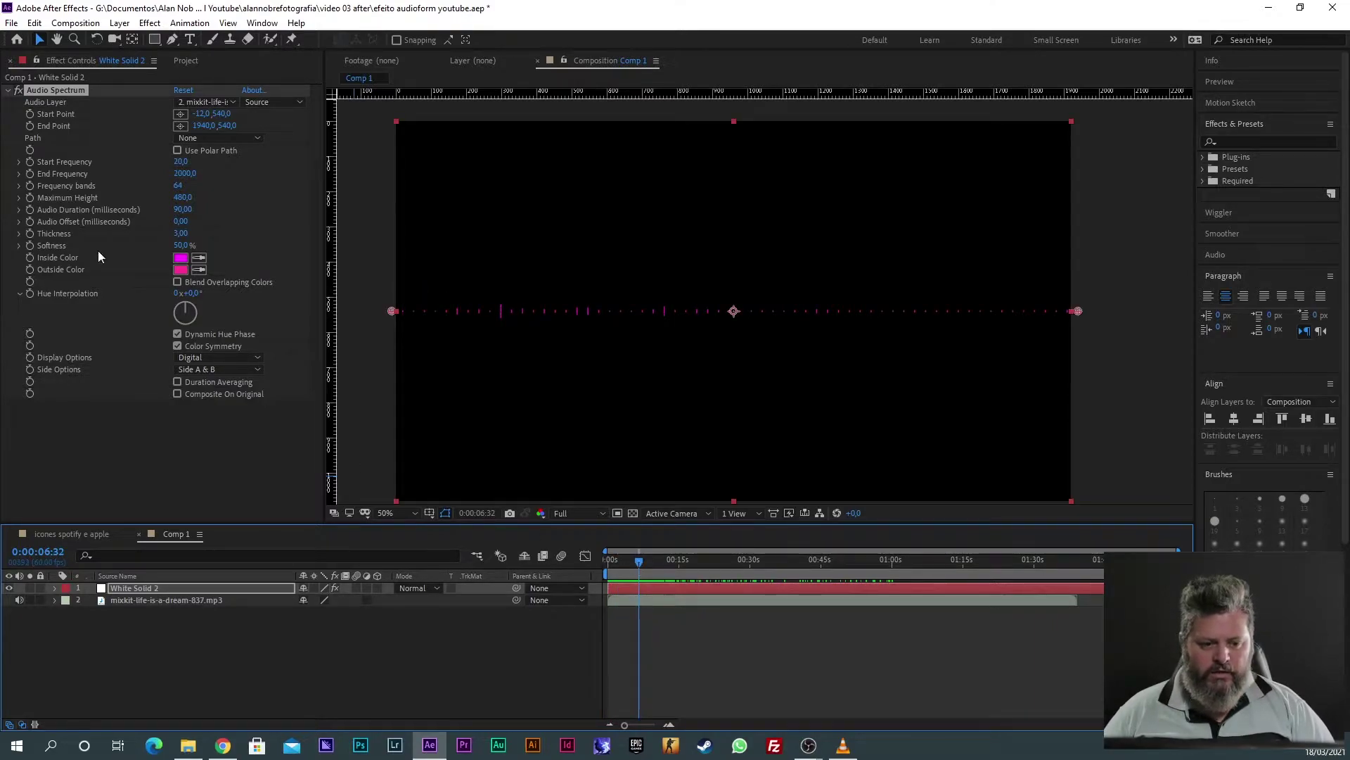
Step: Lower the Audio Spectrum's End Frequency to 401 and check the spectrum at about 13 seconds
{"action": "mouse_move", "coordinate": [183, 173]}
{"action": "left_mouse_down"}
{"action": "mouse_move", "coordinate": [211, 173]}
{"action": "mouse_move", "coordinate": [168, 176]}
{"action": "left_mouse_up"}
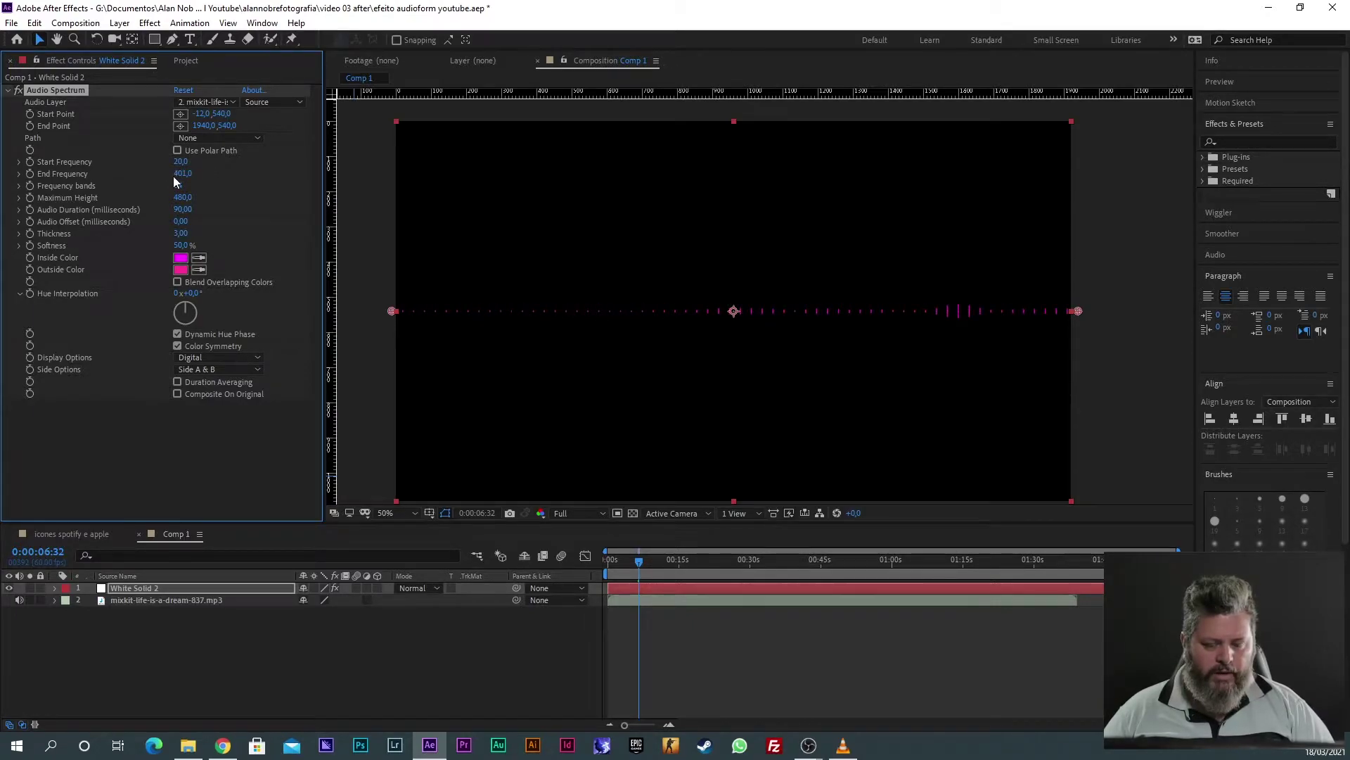
{"action": "mouse_move", "coordinate": [638, 560]}
{"action": "left_mouse_down"}
{"action": "mouse_move", "coordinate": [674, 559]}
{"action": "mouse_move", "coordinate": [634, 559]}
{"action": "mouse_move", "coordinate": [658, 559]}
{"action": "left_mouse_up"}
{"action": "left_click_drag", "start_coordinate": [668, 563], "coordinate": [671, 562]}
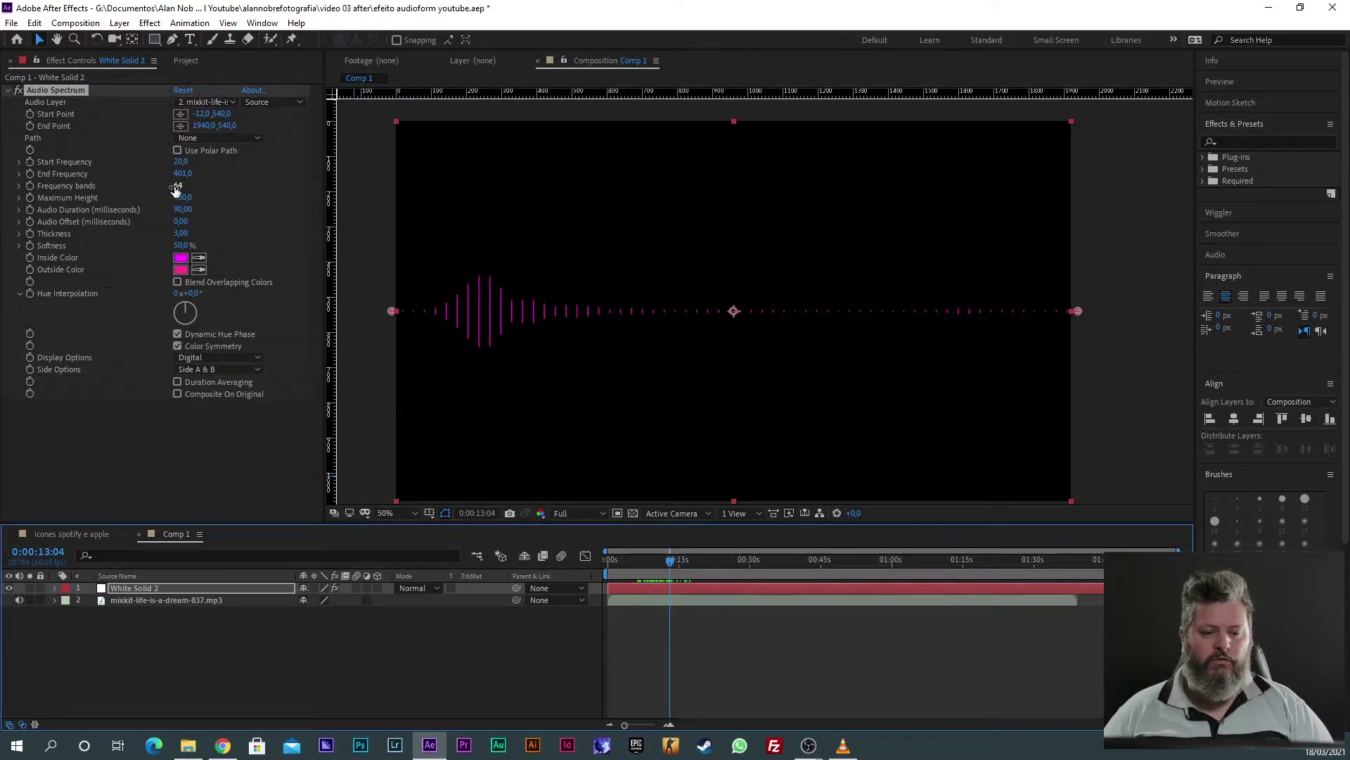
Step: Raise the Audio Spectrum's Frequency bands to 1000
{"action": "left_click_drag", "start_coordinate": [175, 186], "coordinate": [668, 183]}
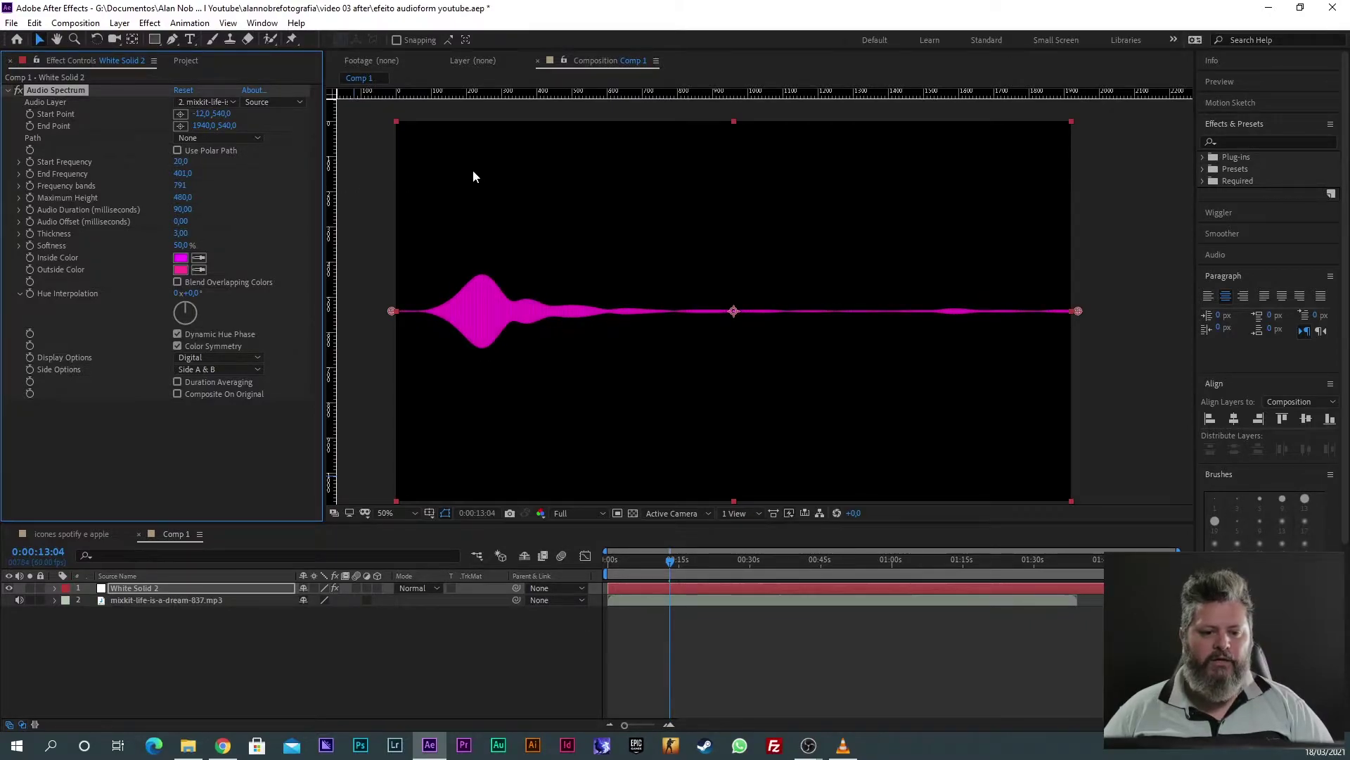
{"action": "left_click_drag", "start_coordinate": [183, 199], "coordinate": [228, 206]}
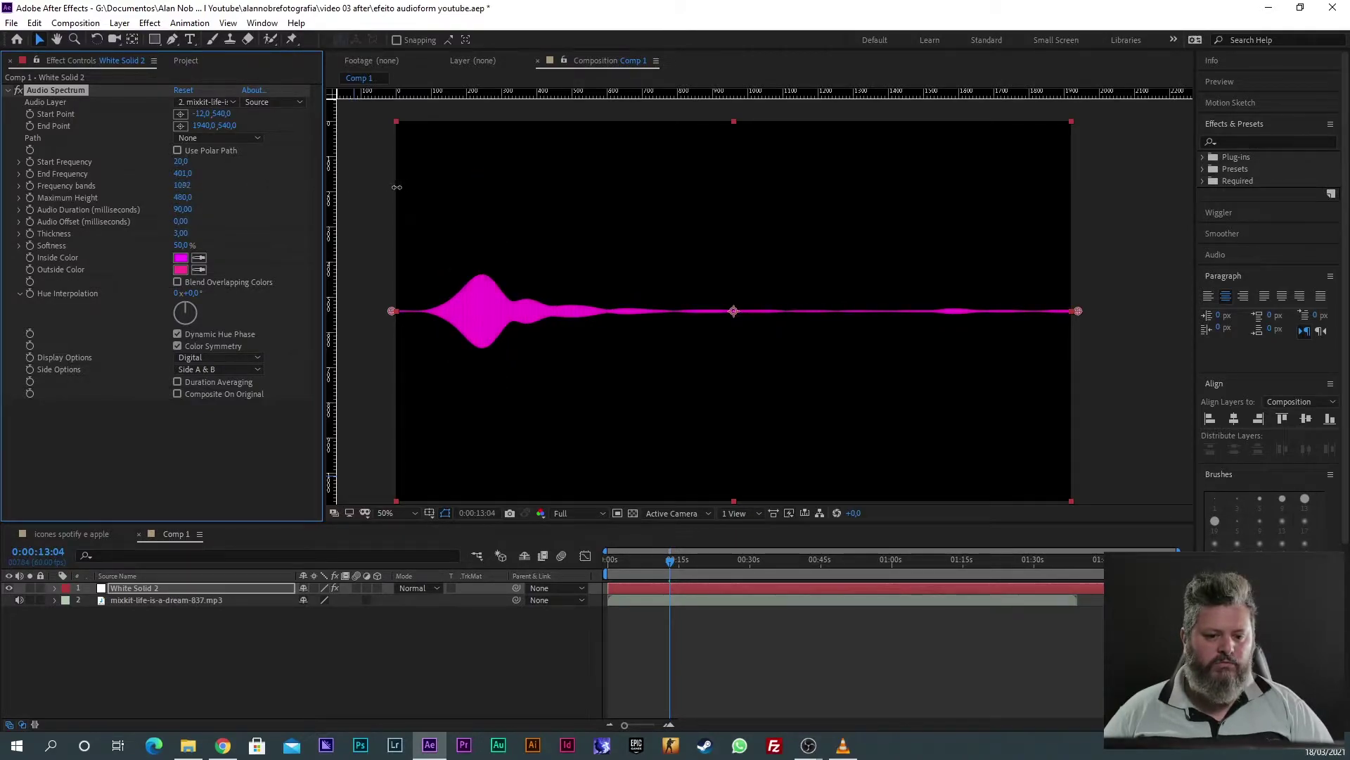
{"action": "left_click", "coordinate": [181, 186]}
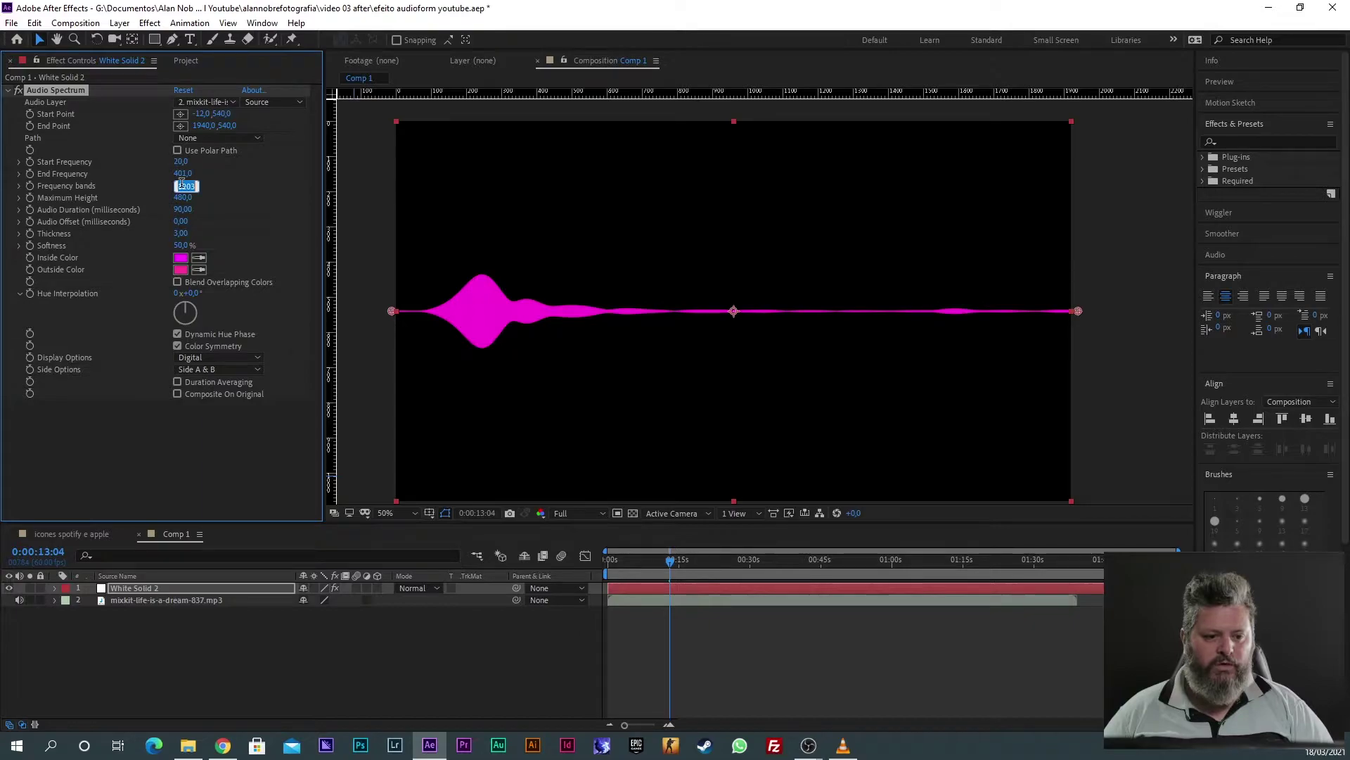
{"action": "type", "text": "1000"}
{"action": "key", "text": "Return"}
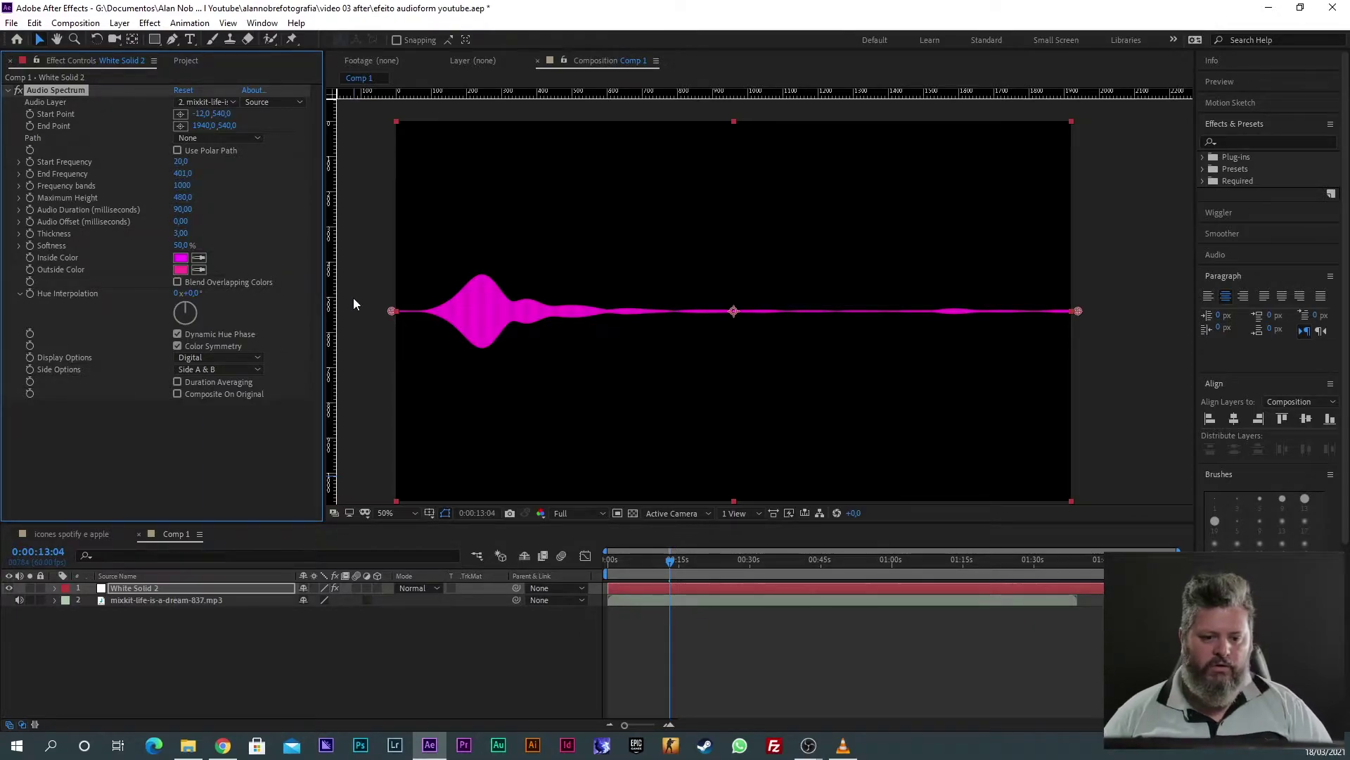
Step: Examine the dense spectrum bars up close at several times between about 9 and 13 seconds
{"action": "scroll", "coordinate": [582, 321], "scroll_direction": "up", "scroll_amount": 5}
{"action": "scroll", "coordinate": [890, 355], "scroll_direction": "up", "scroll_amount": 2}
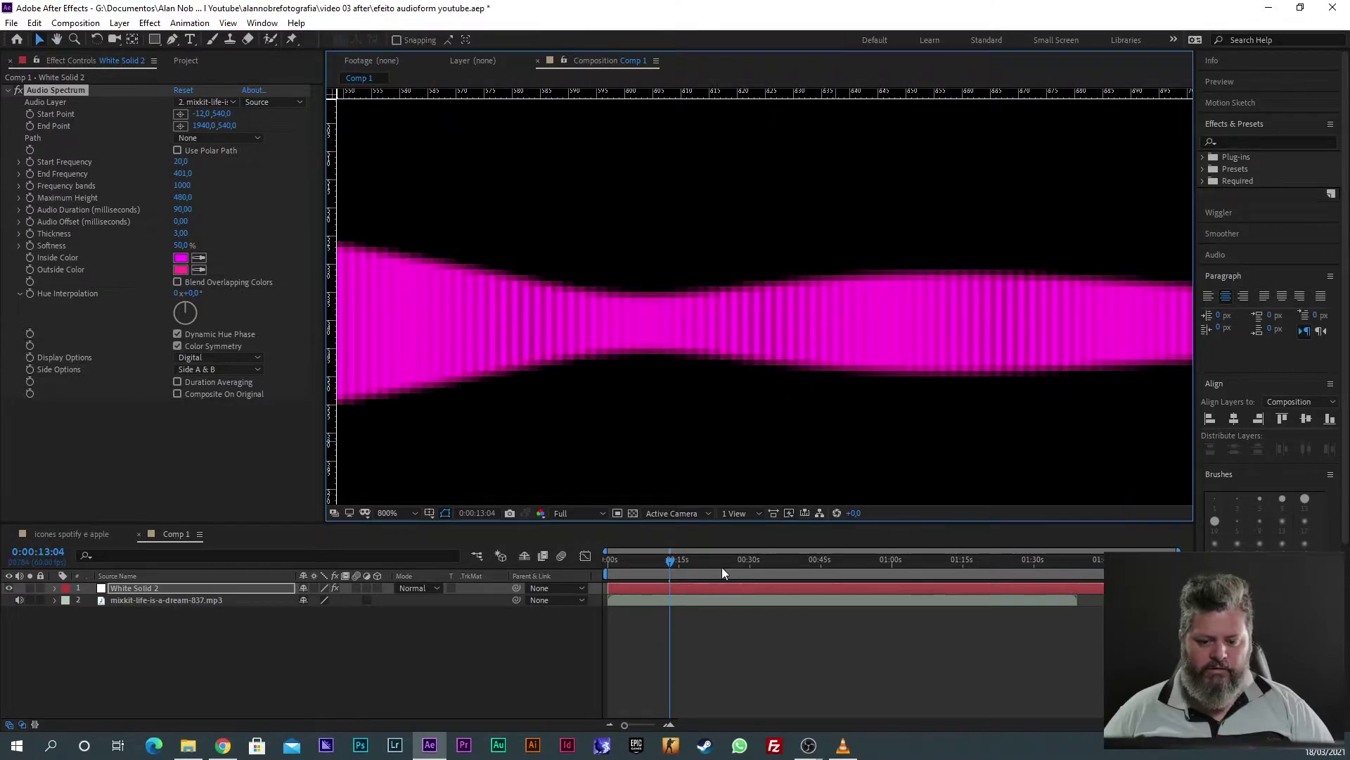
{"action": "left_click_drag", "start_coordinate": [672, 563], "coordinate": [668, 569]}
{"action": "scroll", "coordinate": [685, 421], "scroll_direction": "down", "scroll_amount": 3}
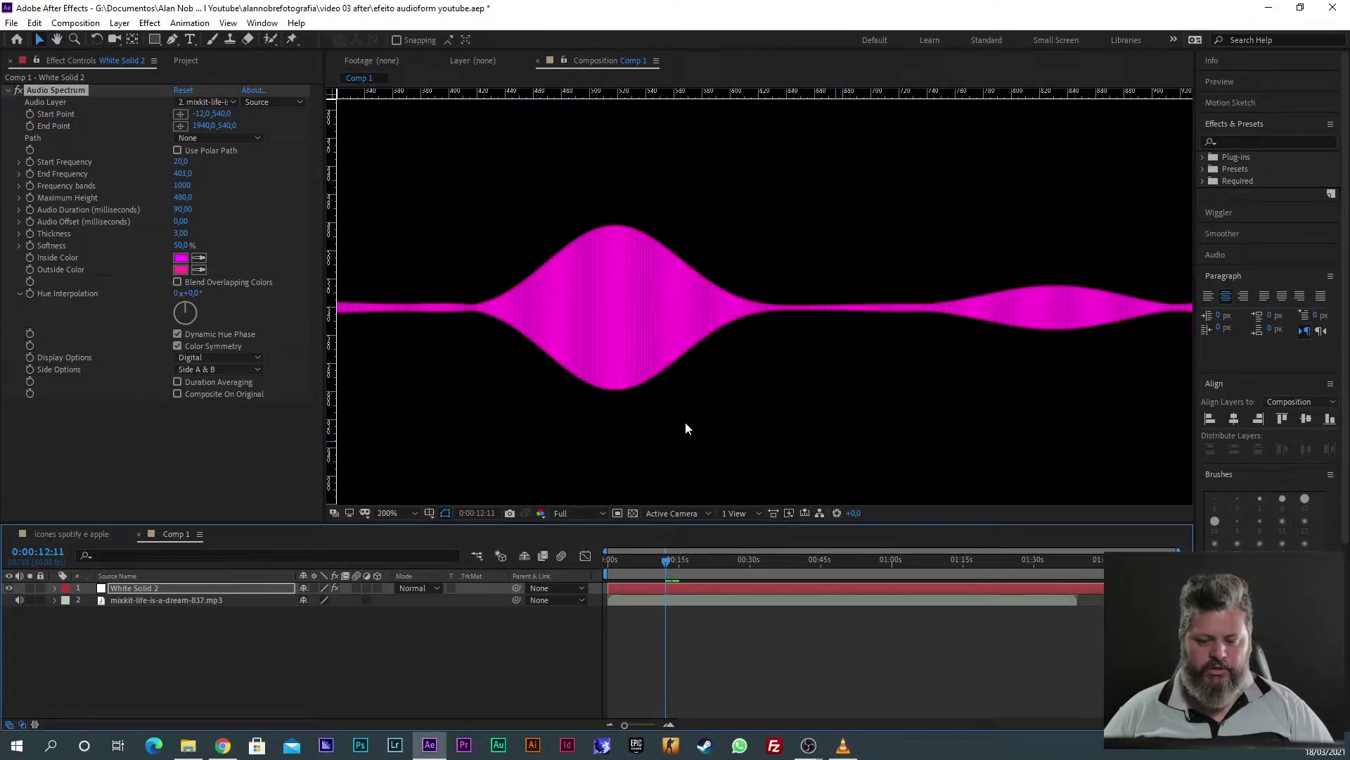
{"action": "left_click", "coordinate": [685, 558]}
{"action": "left_click_drag", "start_coordinate": [685, 558], "coordinate": [652, 568]}
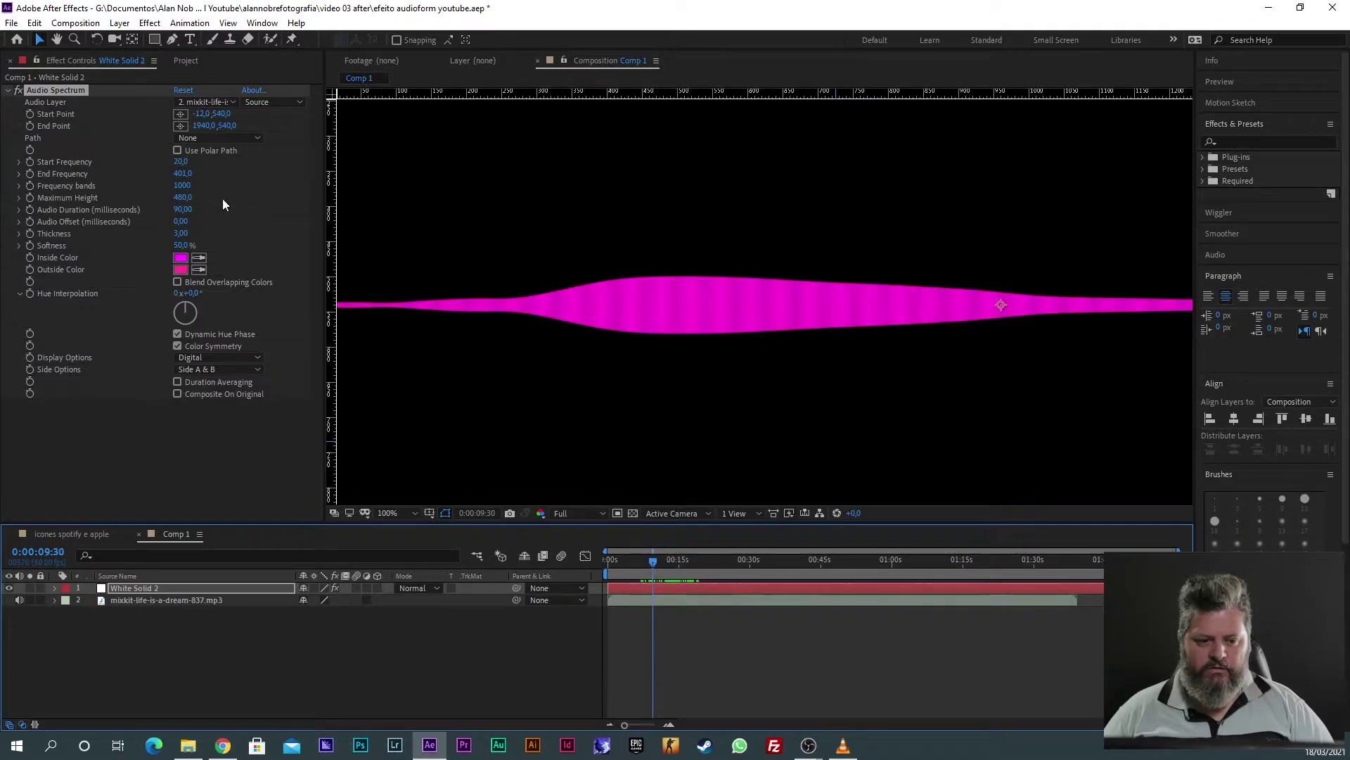
Step: Try 10 frequency bands on the Audio Spectrum for comparison, and restore the value to 1000
{"action": "left_click", "coordinate": [189, 186]}
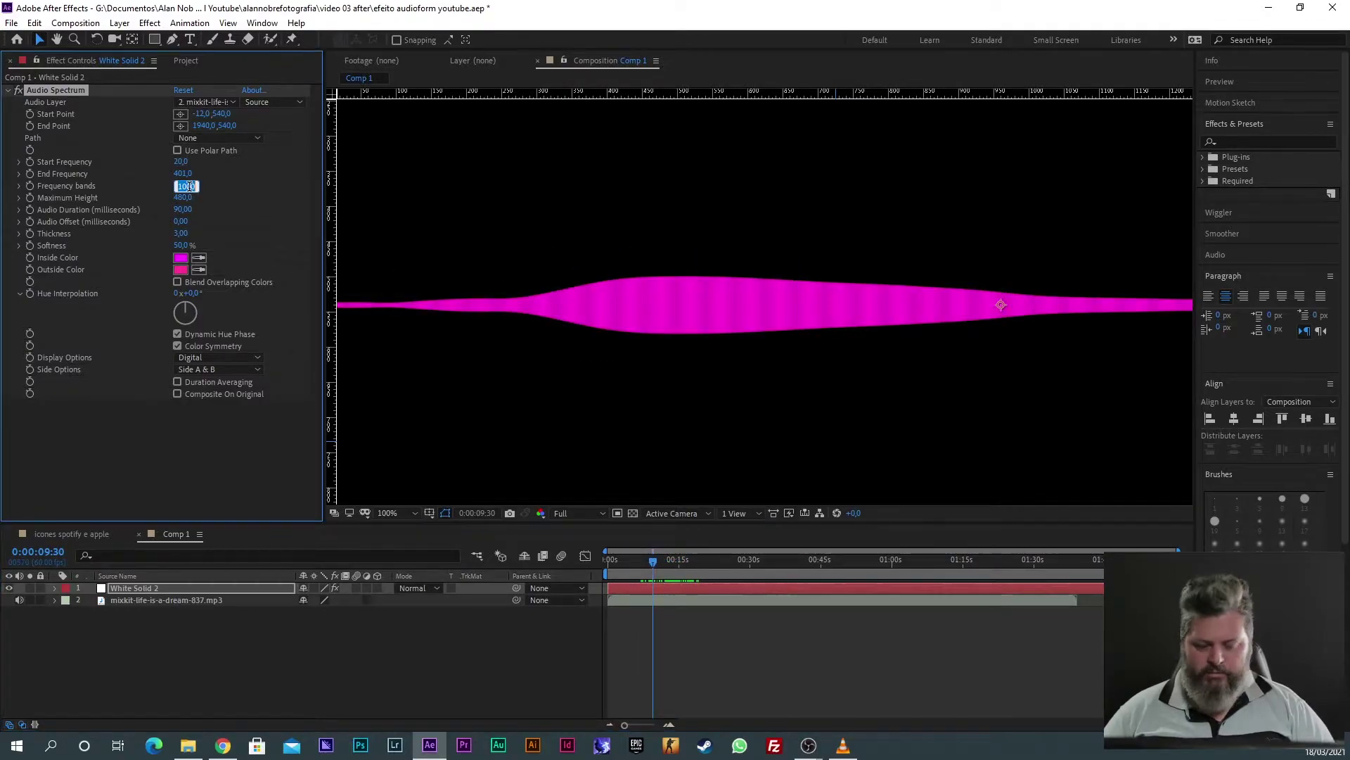
{"action": "type", "text": "10"}
{"action": "key", "text": "Return"}
{"action": "scroll", "coordinate": [575, 226], "scroll_direction": "down", "scroll_amount": 4}
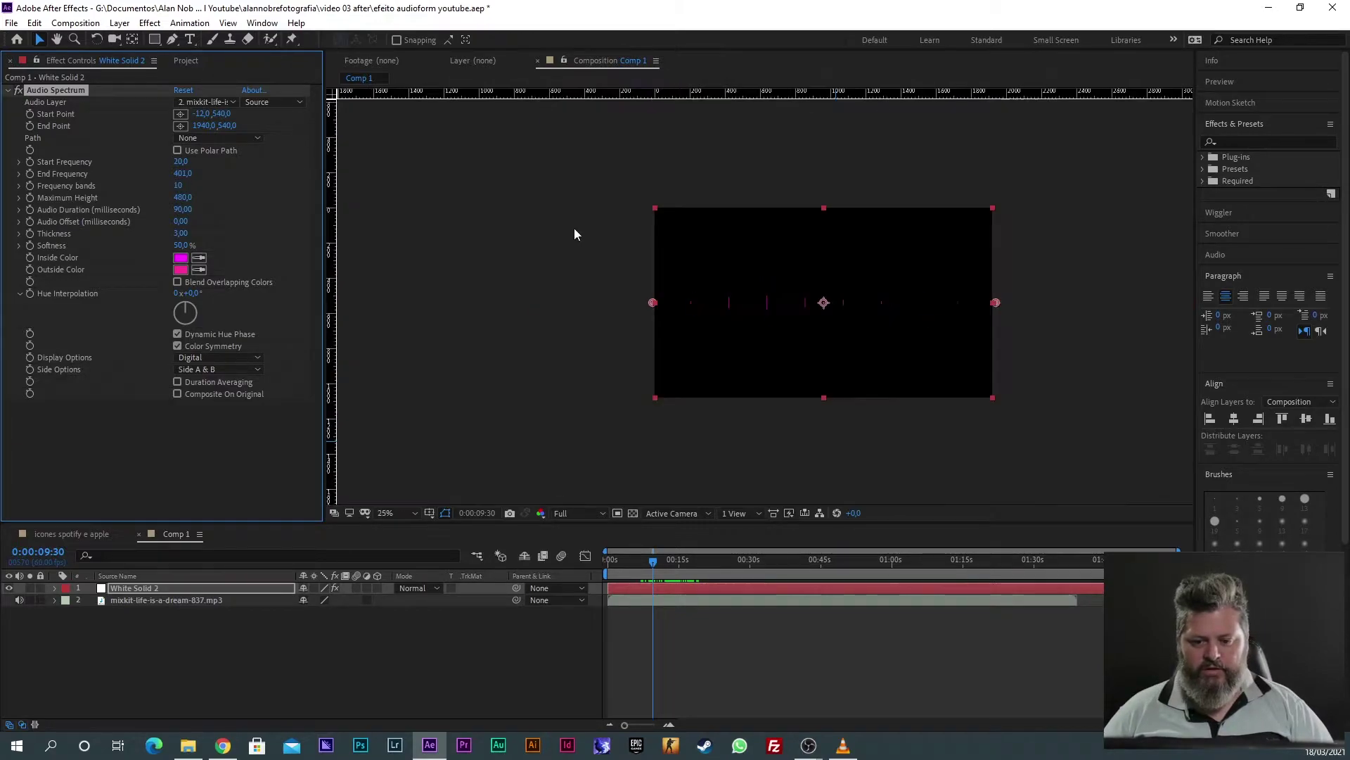
{"action": "scroll", "coordinate": [759, 331], "scroll_direction": "up", "scroll_amount": 2}
{"action": "left_click", "coordinate": [679, 565]}
{"action": "left_click", "coordinate": [182, 187]}
{"action": "type", "text": "1000"}
{"action": "key", "text": "Return"}
Step: Set the Audio Spectrum's Maximum Height to 500, with the full frame in view at about 15 seconds
{"action": "scroll", "coordinate": [653, 219], "scroll_direction": "down", "scroll_amount": 2}
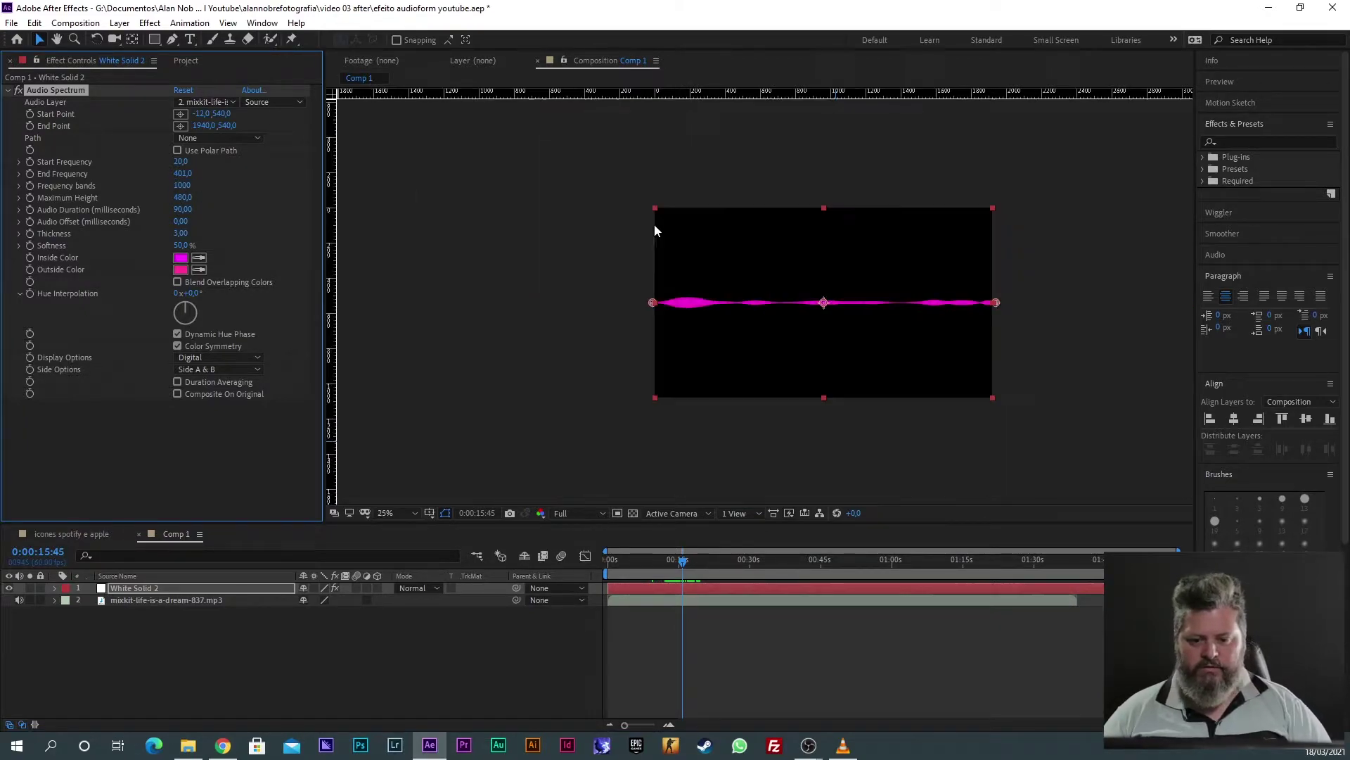
{"action": "scroll", "coordinate": [753, 333], "scroll_direction": "up", "scroll_amount": 2}
{"action": "key", "text": "h"}
{"action": "left_click_drag", "start_coordinate": [813, 340], "coordinate": [658, 335]}
{"action": "key", "text": "v"}
{"action": "left_click_drag", "start_coordinate": [701, 560], "coordinate": [681, 559]}
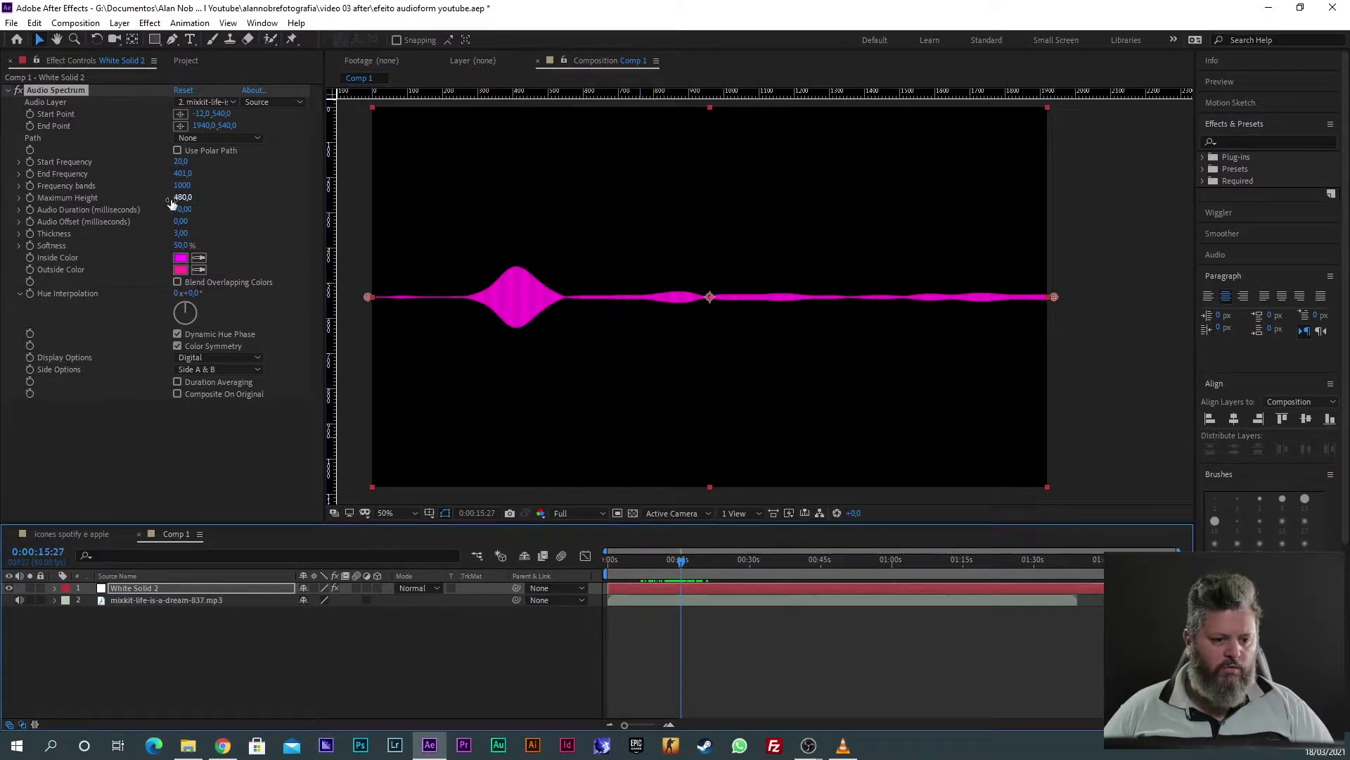
{"action": "mouse_move", "coordinate": [176, 202]}
{"action": "left_mouse_down"}
{"action": "mouse_move", "coordinate": [303, 200]}
{"action": "mouse_move", "coordinate": [184, 201]}
{"action": "left_mouse_up"}
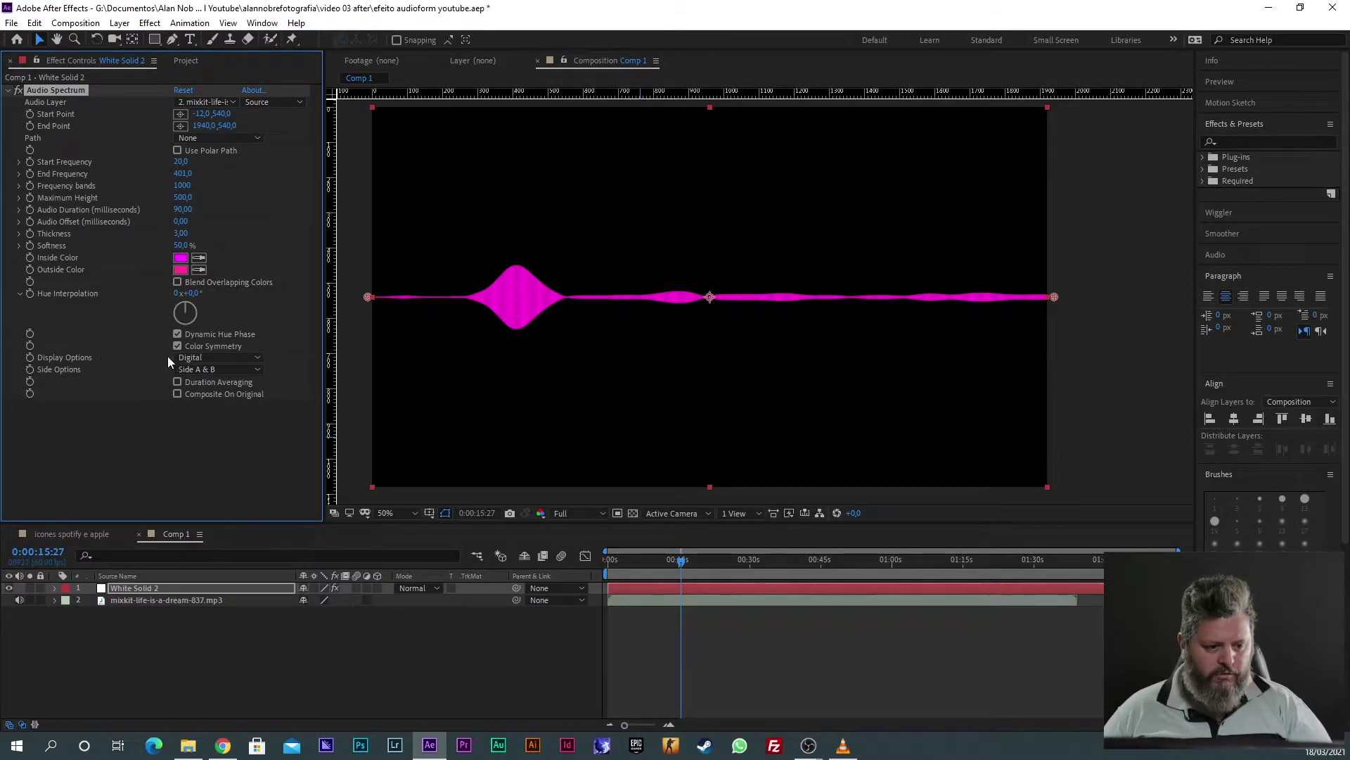
Step: Try the Analog lines and Analog dots display options on the spectrum, and return it to Digital
{"action": "left_click", "coordinate": [222, 357]}
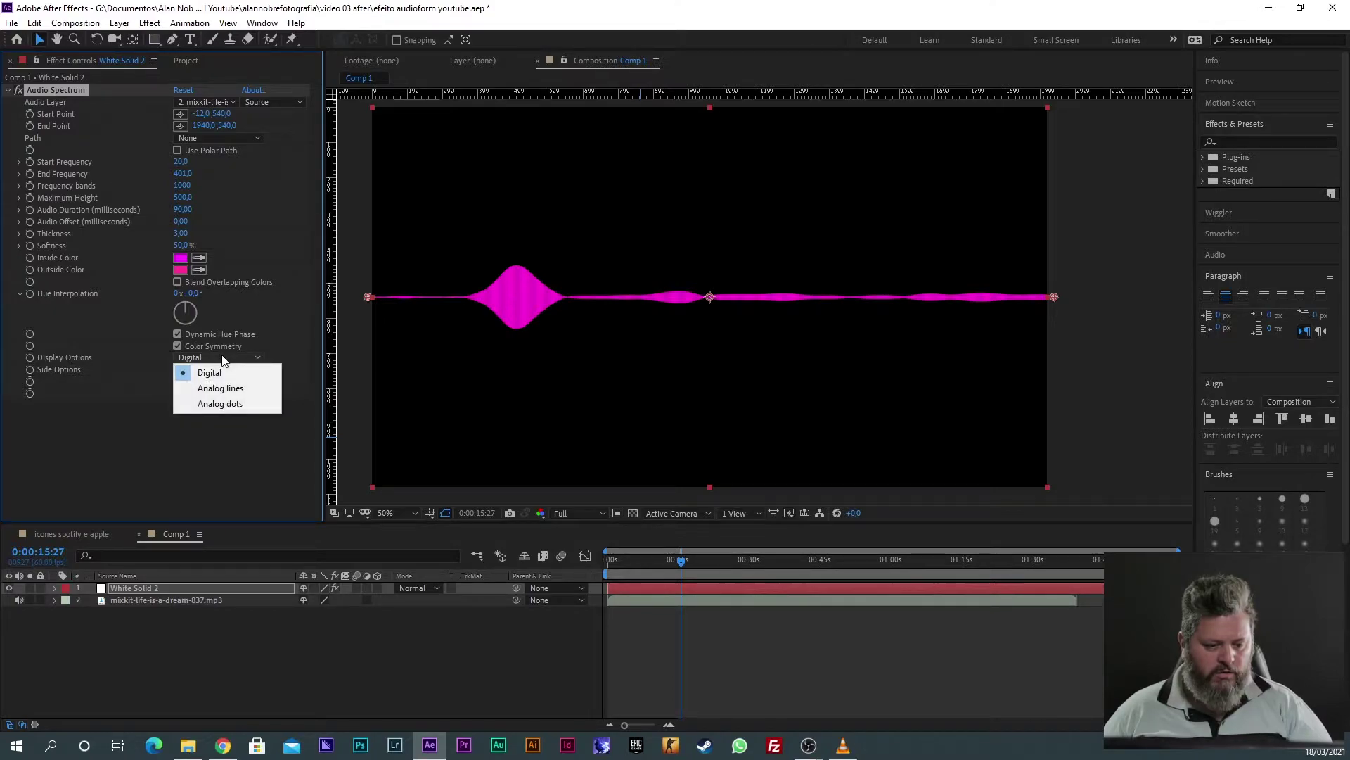
{"action": "left_click", "coordinate": [241, 391]}
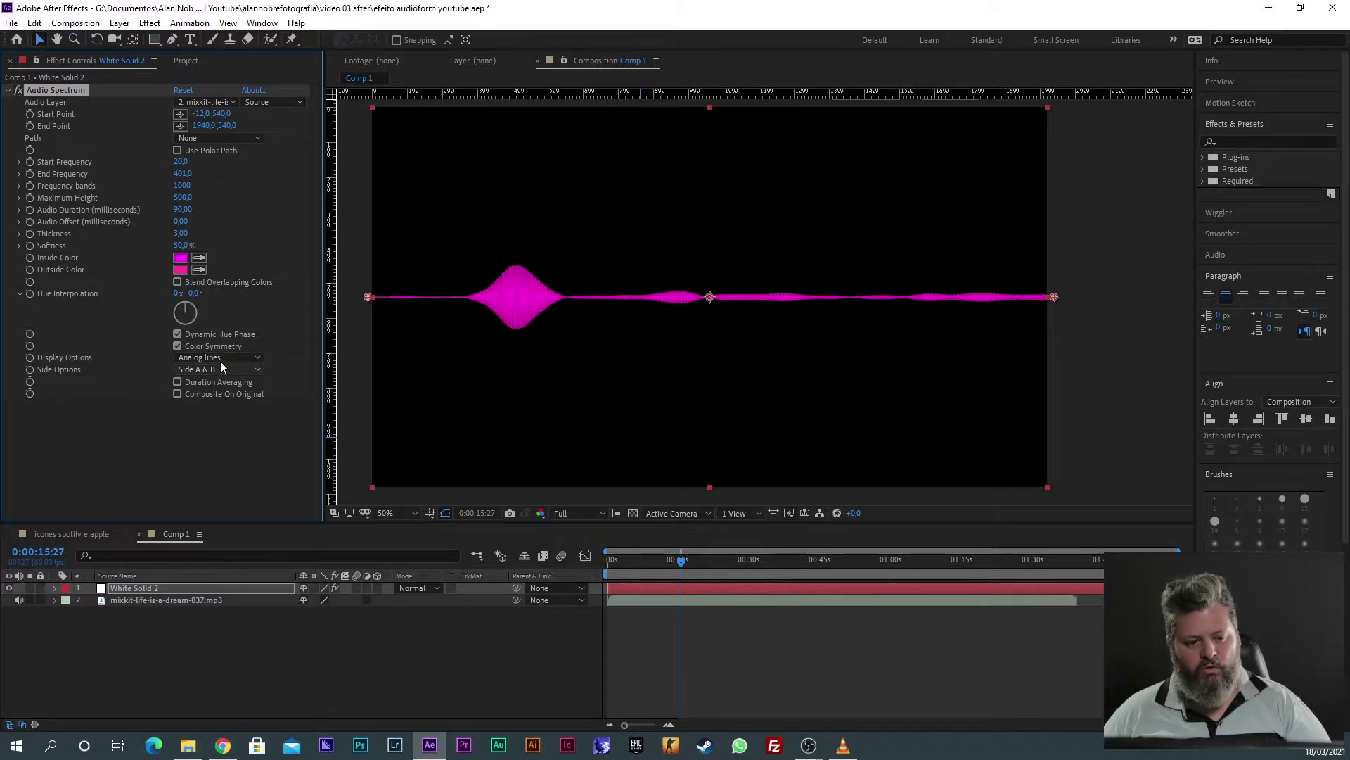
{"action": "left_click", "coordinate": [222, 358]}
{"action": "left_click", "coordinate": [218, 404]}
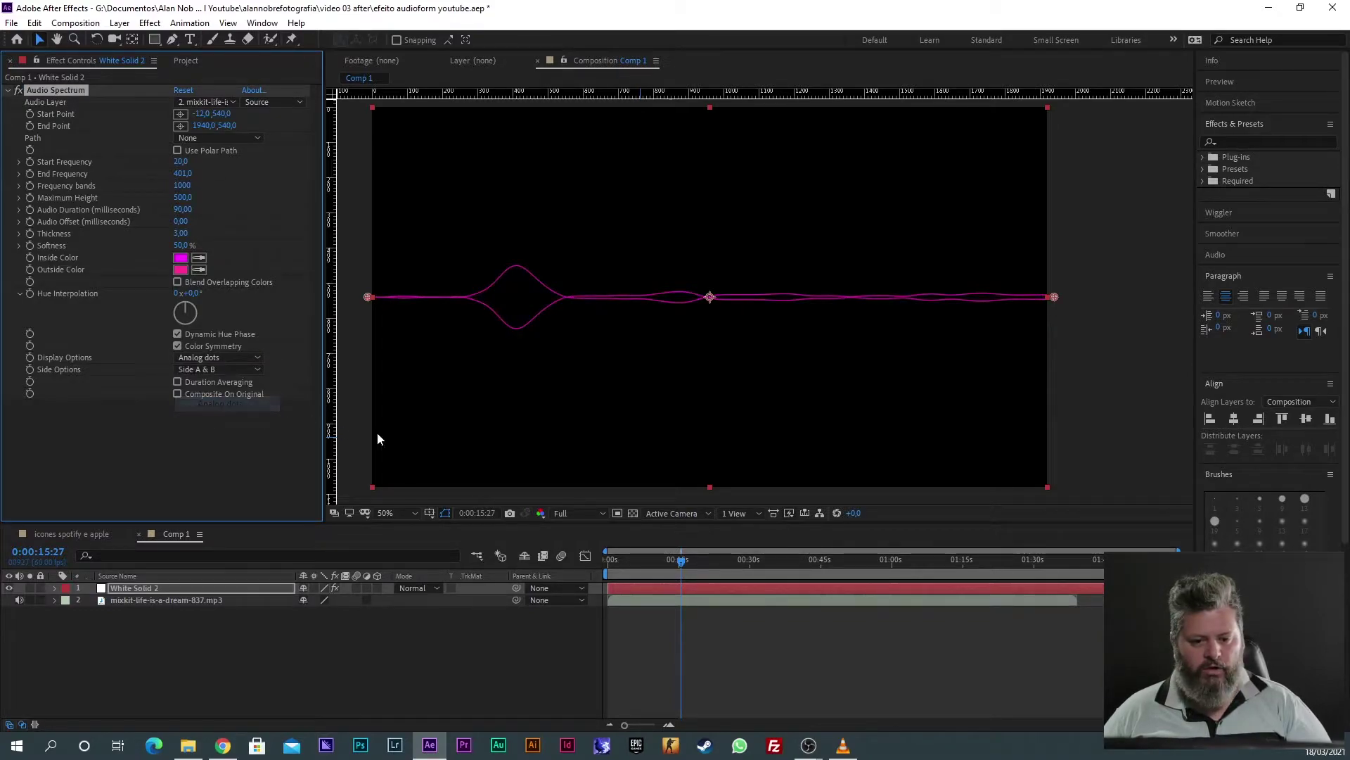
{"action": "mouse_move", "coordinate": [683, 561]}
{"action": "left_mouse_down"}
{"action": "mouse_move", "coordinate": [732, 563]}
{"action": "mouse_move", "coordinate": [680, 561]}
{"action": "left_mouse_up"}
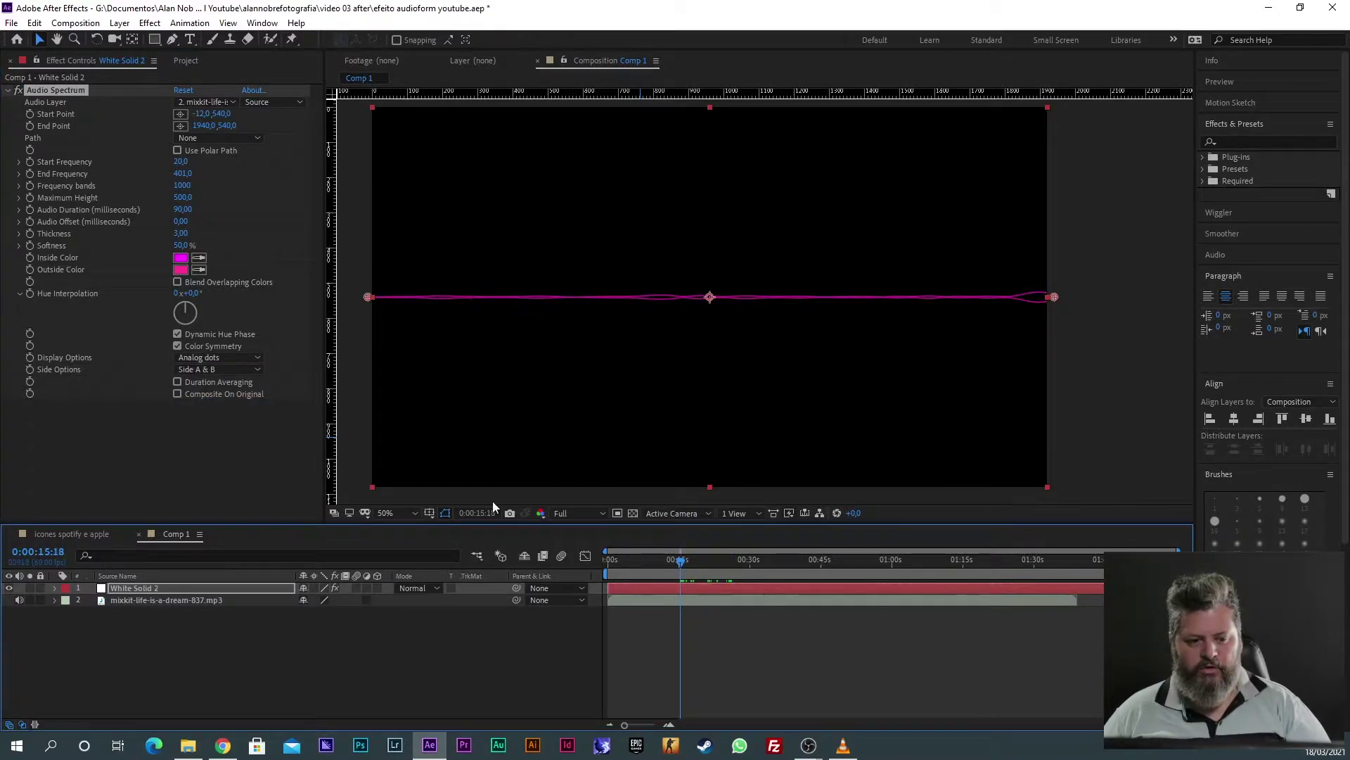
{"action": "left_click", "coordinate": [246, 359]}
{"action": "left_click", "coordinate": [229, 369]}
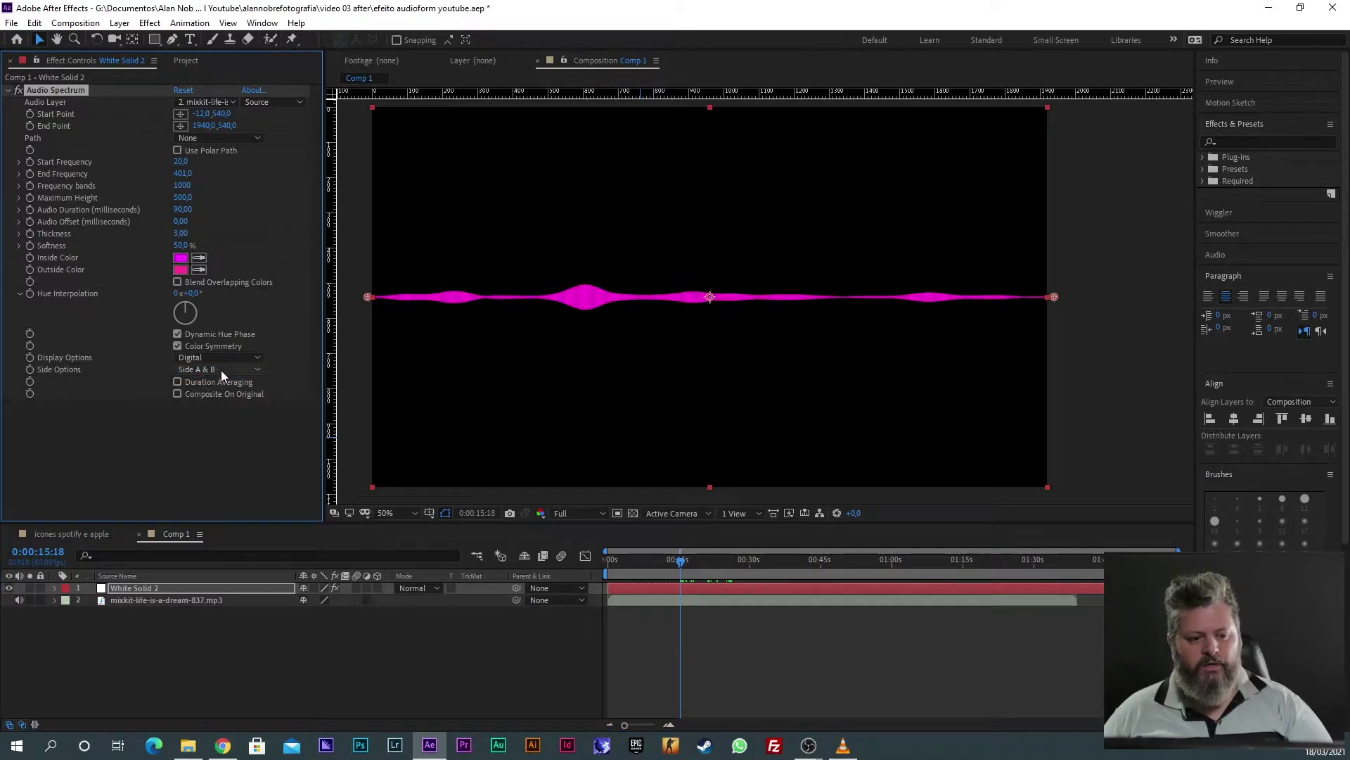
Step: Set the Audio Spectrum's Side Options to Side A and scrub the timeline to check the one-sided wave
{"action": "left_click", "coordinate": [223, 367]}
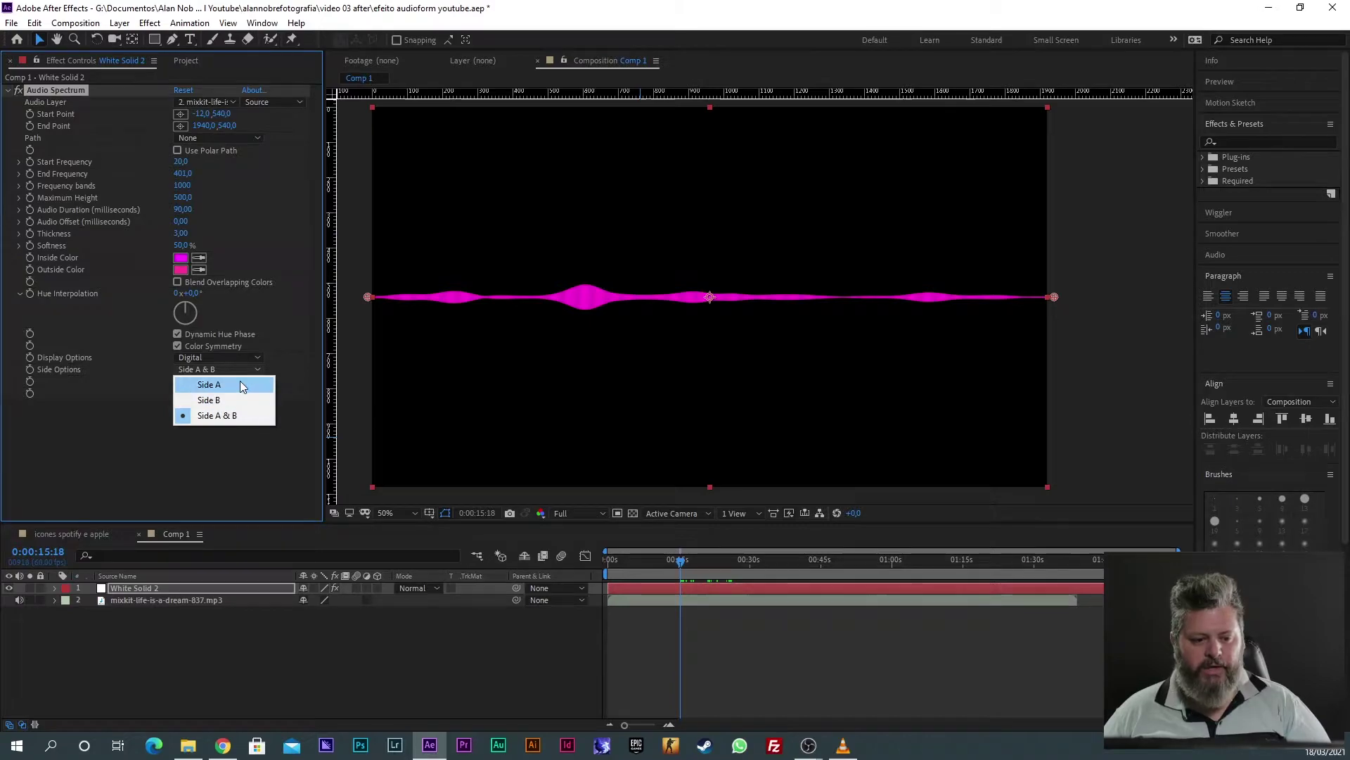
{"action": "left_click", "coordinate": [239, 385]}
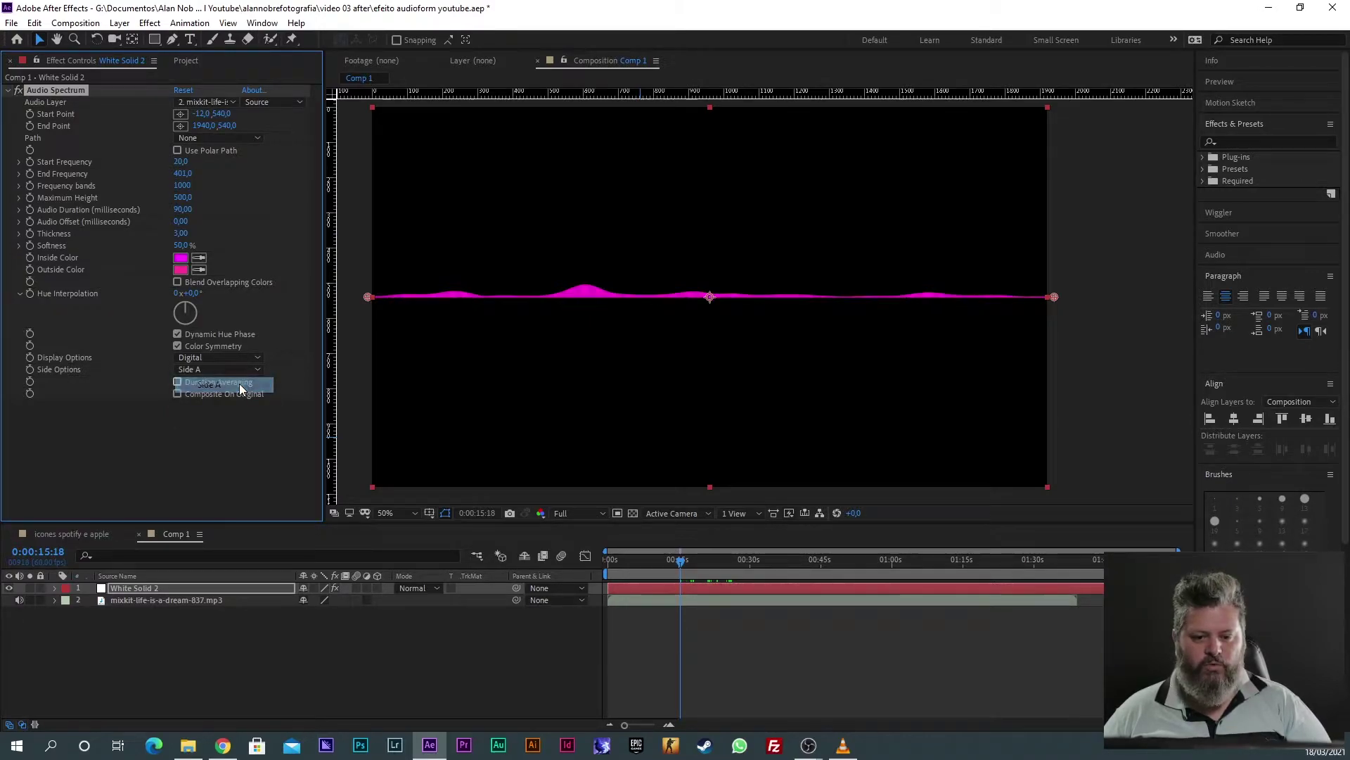
{"action": "mouse_move", "coordinate": [682, 559]}
{"action": "left_mouse_down"}
{"action": "mouse_move", "coordinate": [764, 563]}
{"action": "mouse_move", "coordinate": [630, 565]}
{"action": "mouse_move", "coordinate": [697, 567]}
{"action": "left_mouse_up"}
Step: Preview the one-sided spectrum from the start of the composition, and park the playhead at about 0:00:07:52
{"action": "key", "text": "Home"}
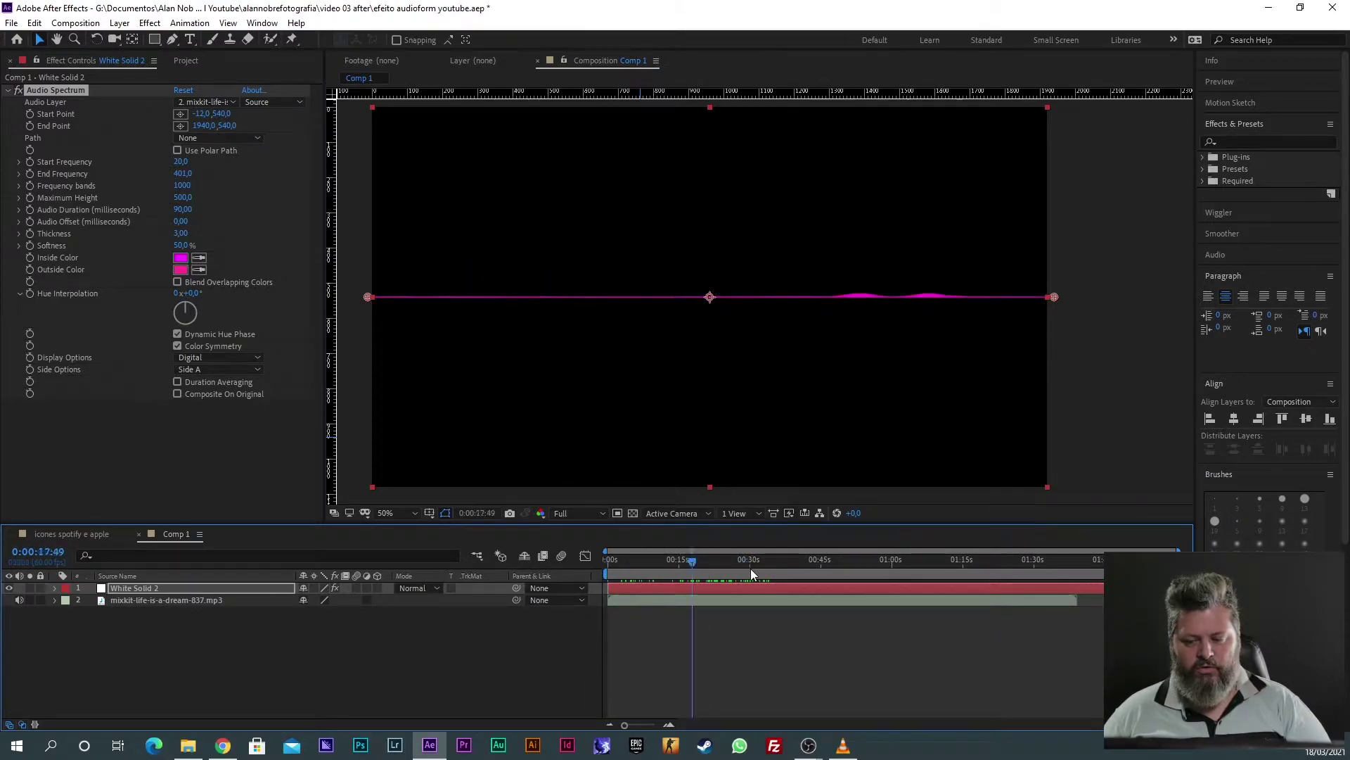
{"action": "key", "text": "space"}
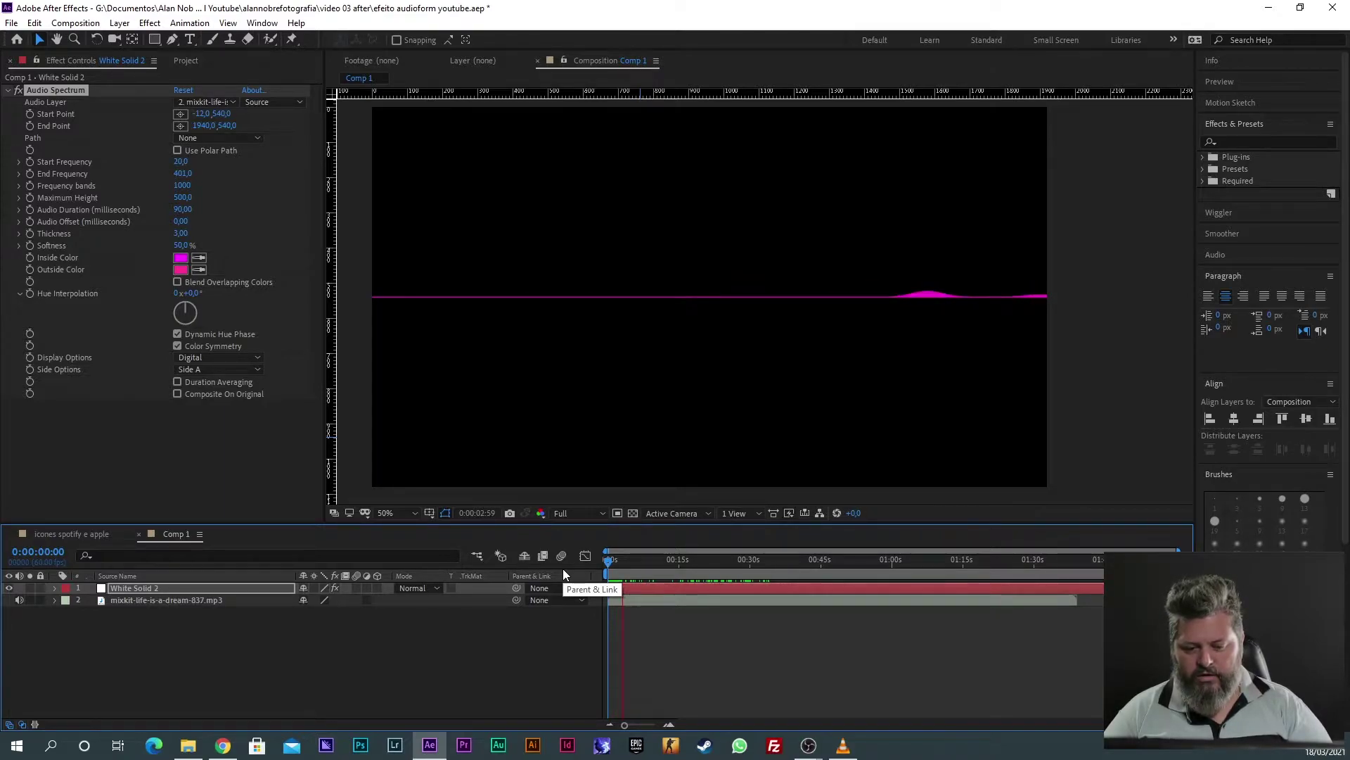
{"action": "key", "text": "space"}
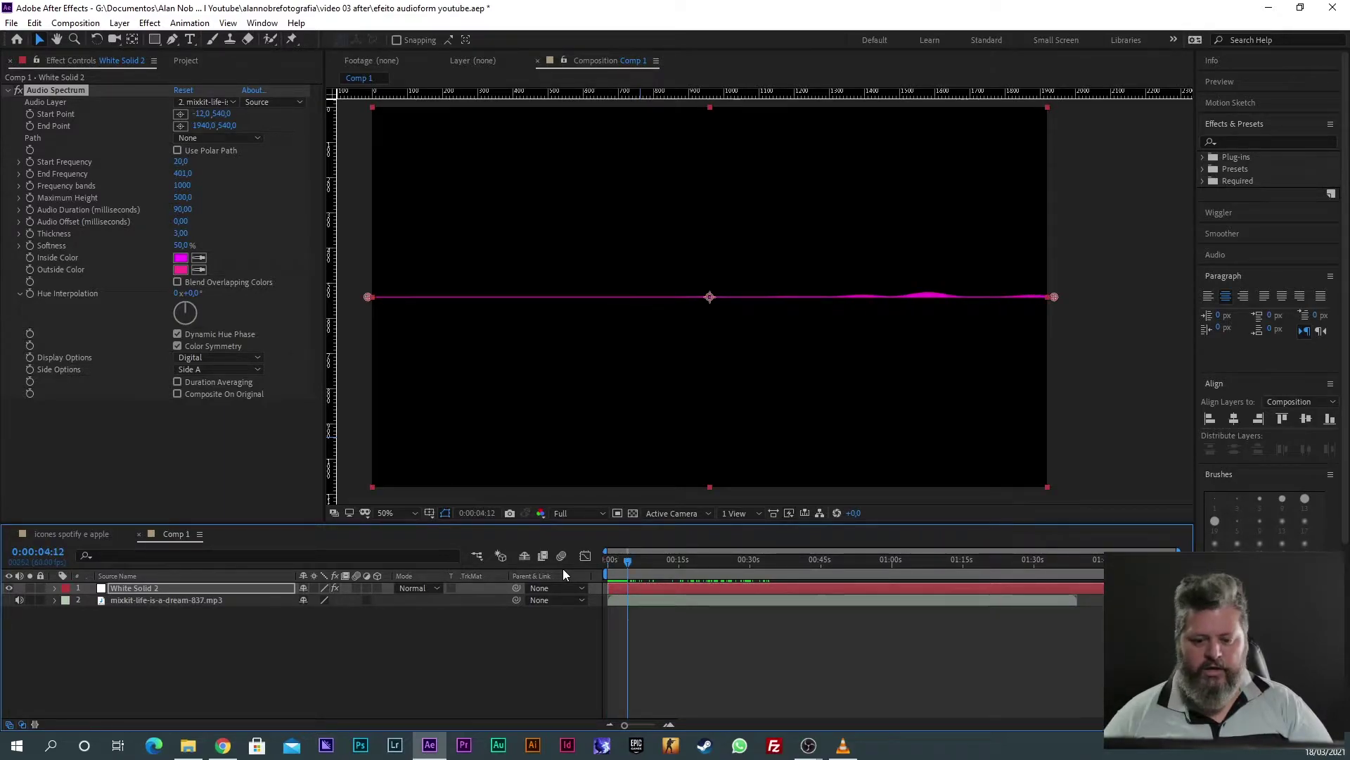
{"action": "left_click_drag", "start_coordinate": [624, 562], "coordinate": [593, 582]}
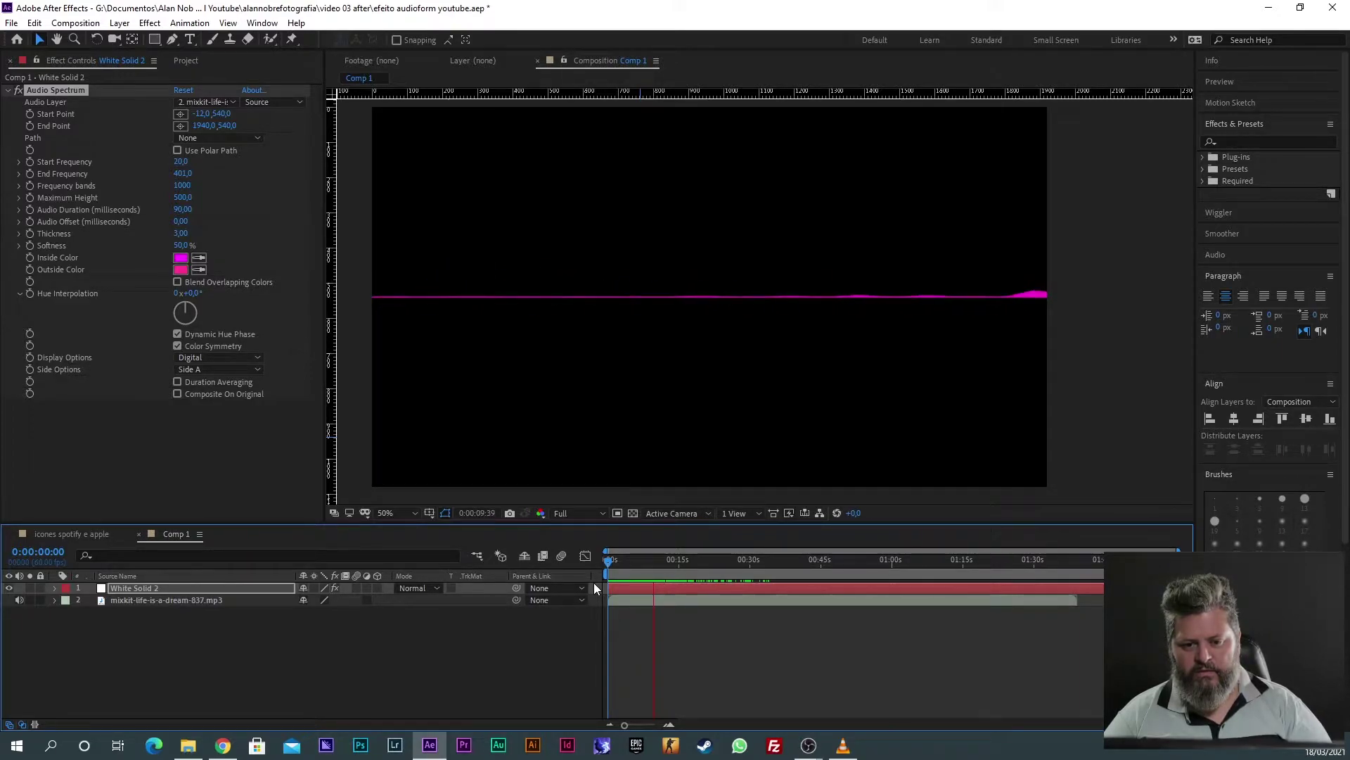
{"action": "key", "text": "space"}
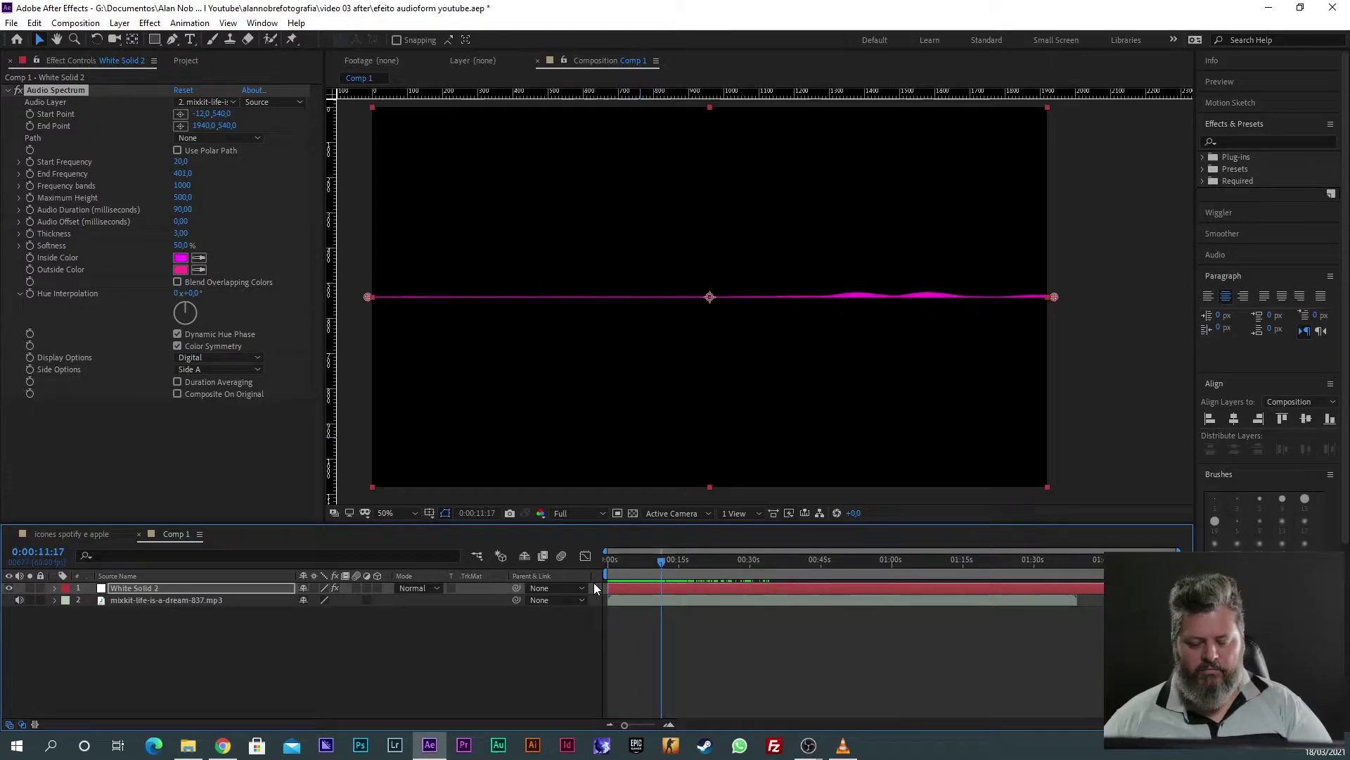
{"action": "left_click_drag", "start_coordinate": [660, 559], "coordinate": [644, 561]}
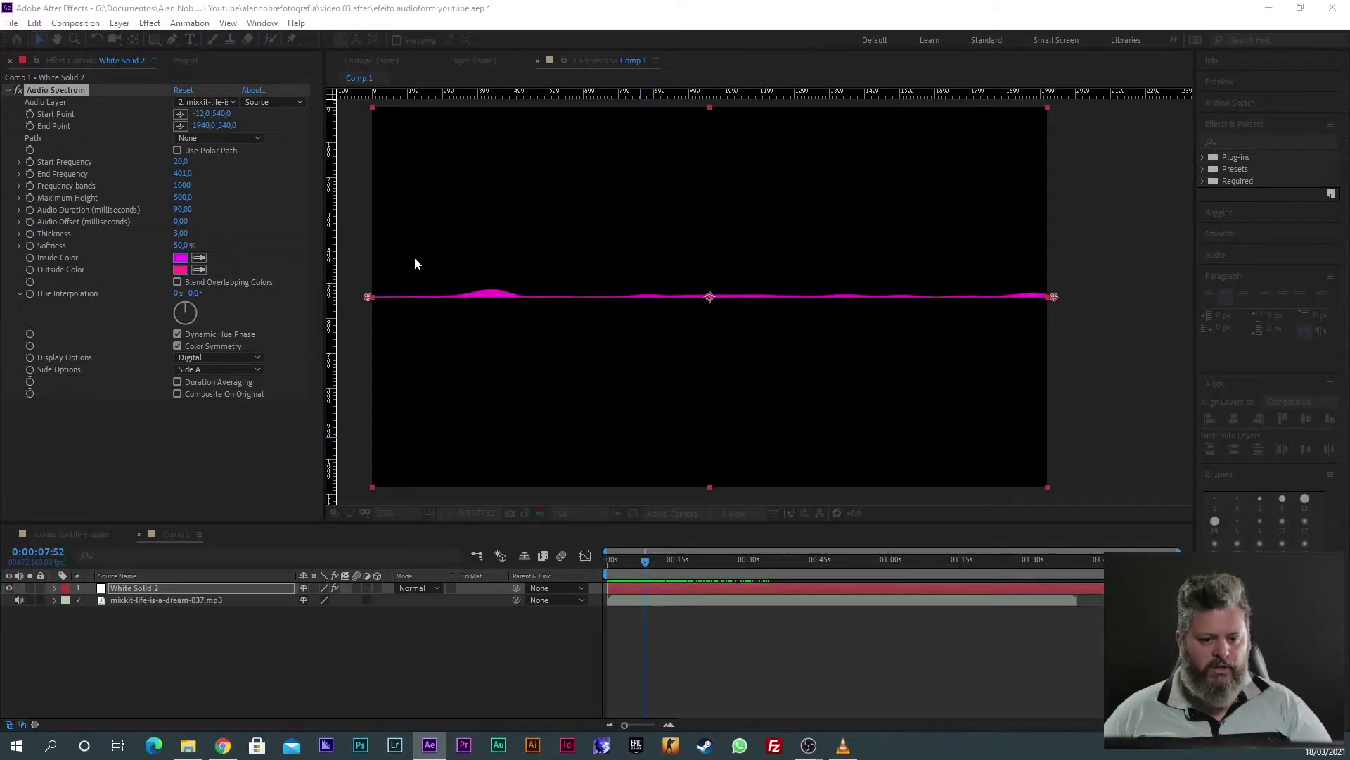
Step: Change the Audio Spectrum's Inside Color to a yellow-orange
{"action": "left_click", "coordinate": [180, 258]}
{"action": "left_click_drag", "start_coordinate": [565, 341], "coordinate": [567, 360]}
{"action": "left_click", "coordinate": [679, 206]}
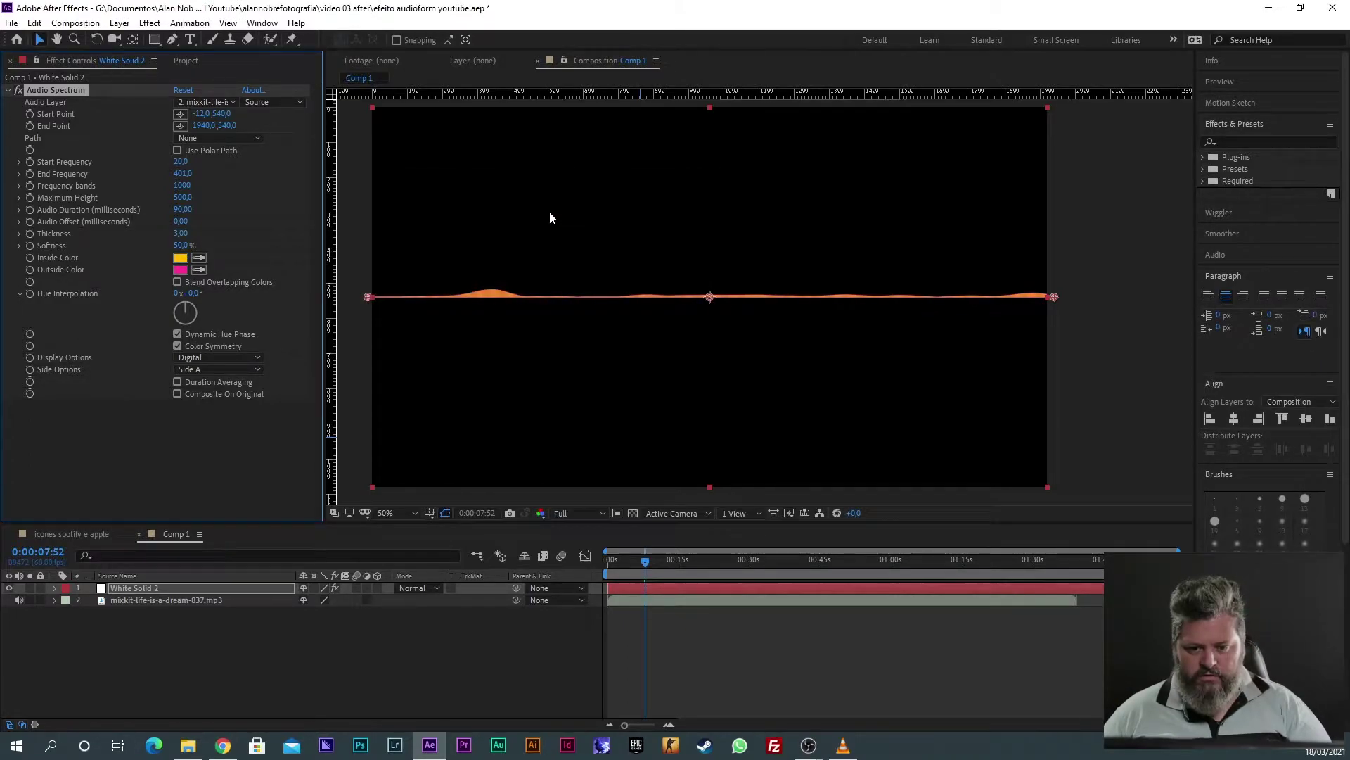
Step: Inspect the spectrum's edge colors at several frames and change the Audio Spectrum's Outside Color to crimson EA004D
{"action": "left_click_drag", "start_coordinate": [648, 566], "coordinate": [671, 567]}
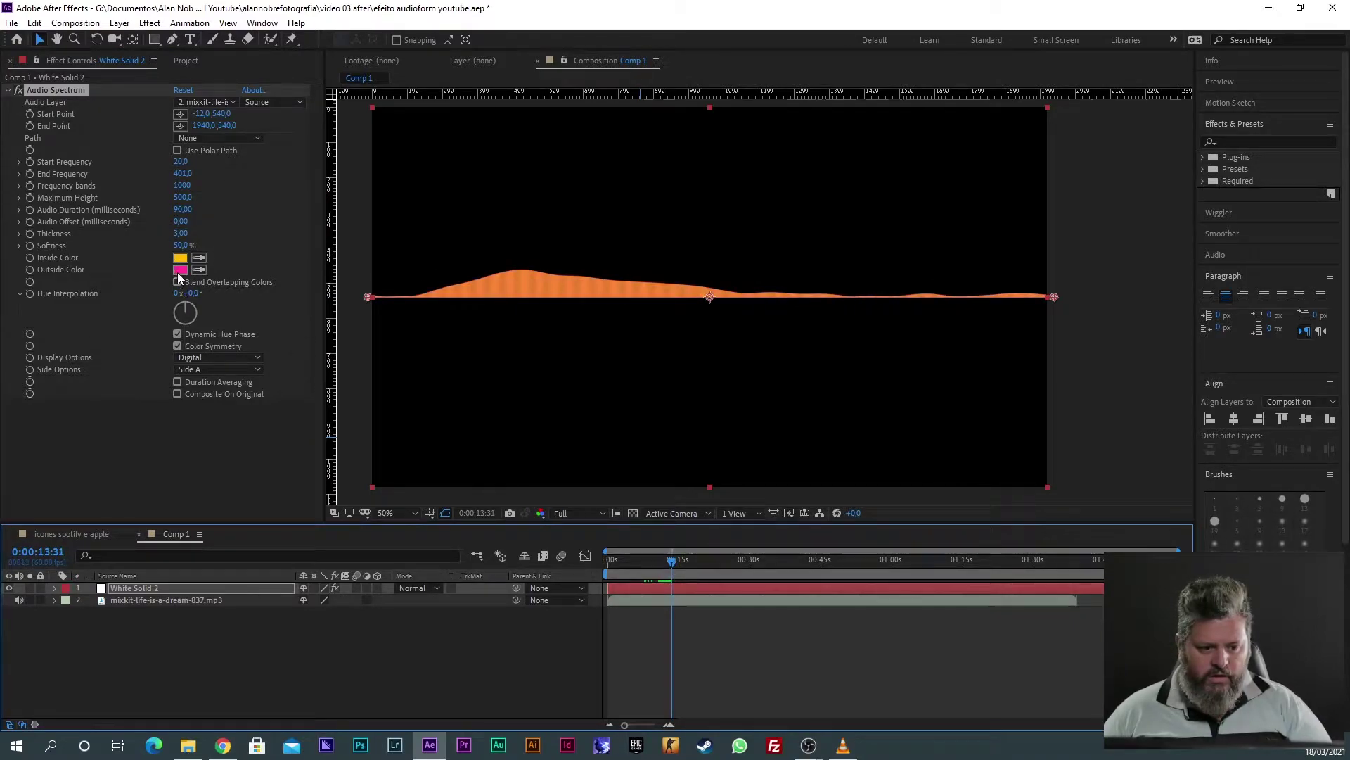
{"action": "scroll", "coordinate": [664, 368], "scroll_direction": "up", "scroll_amount": 6}
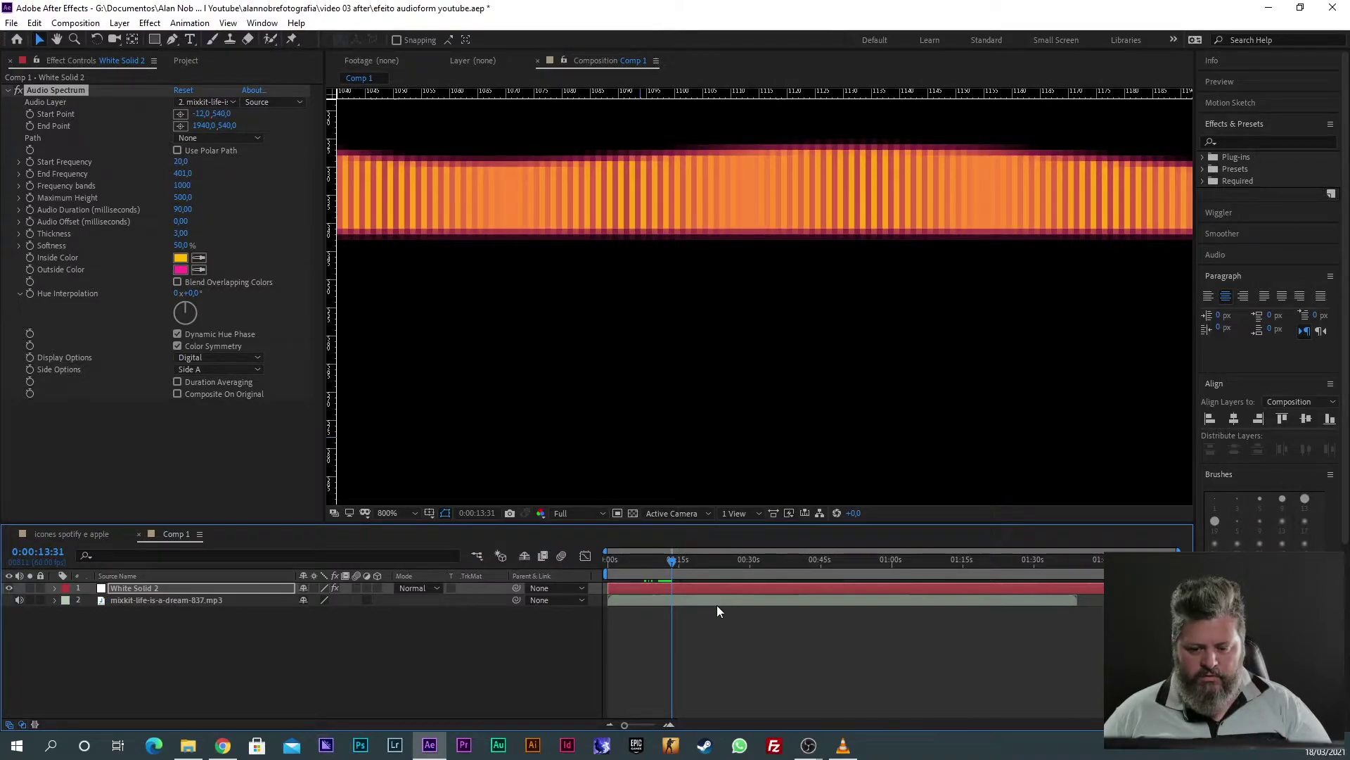
{"action": "left_click_drag", "start_coordinate": [672, 567], "coordinate": [693, 569]}
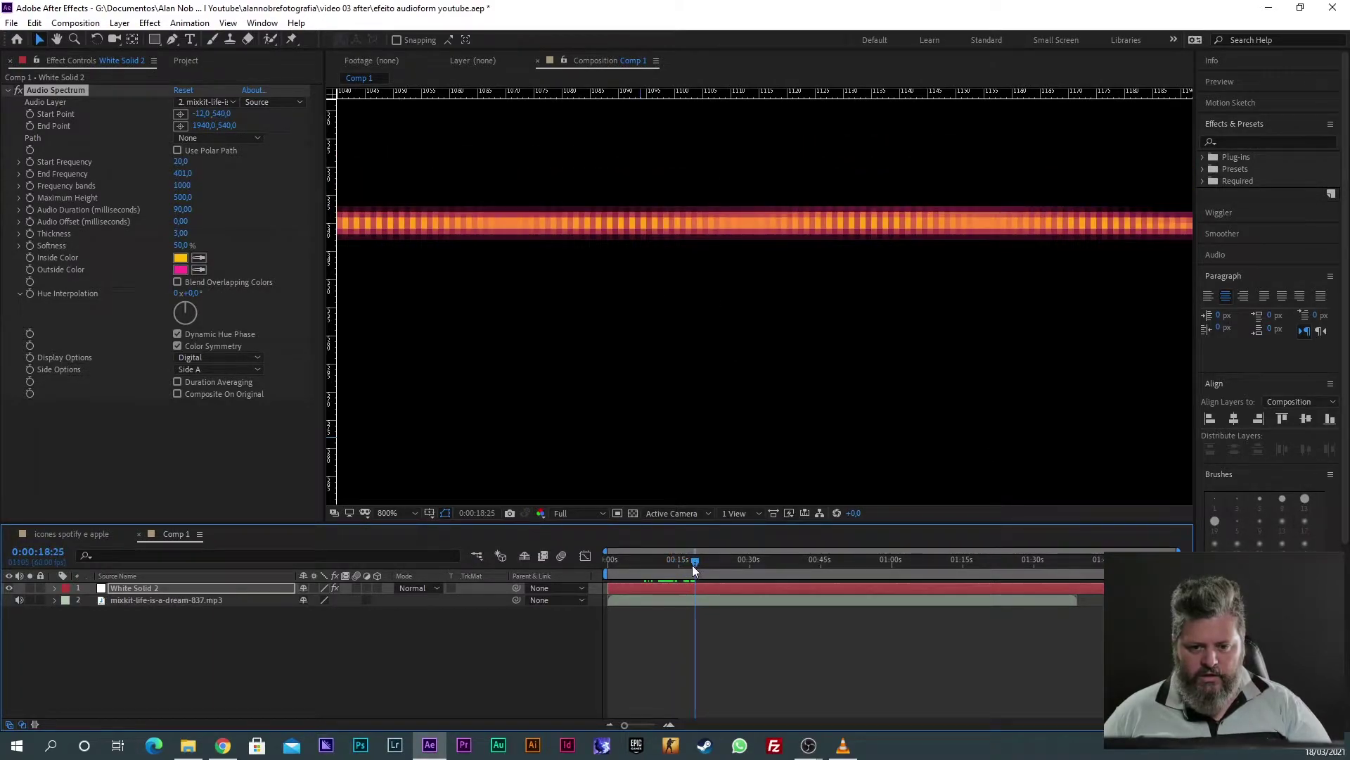
{"action": "left_click", "coordinate": [180, 269]}
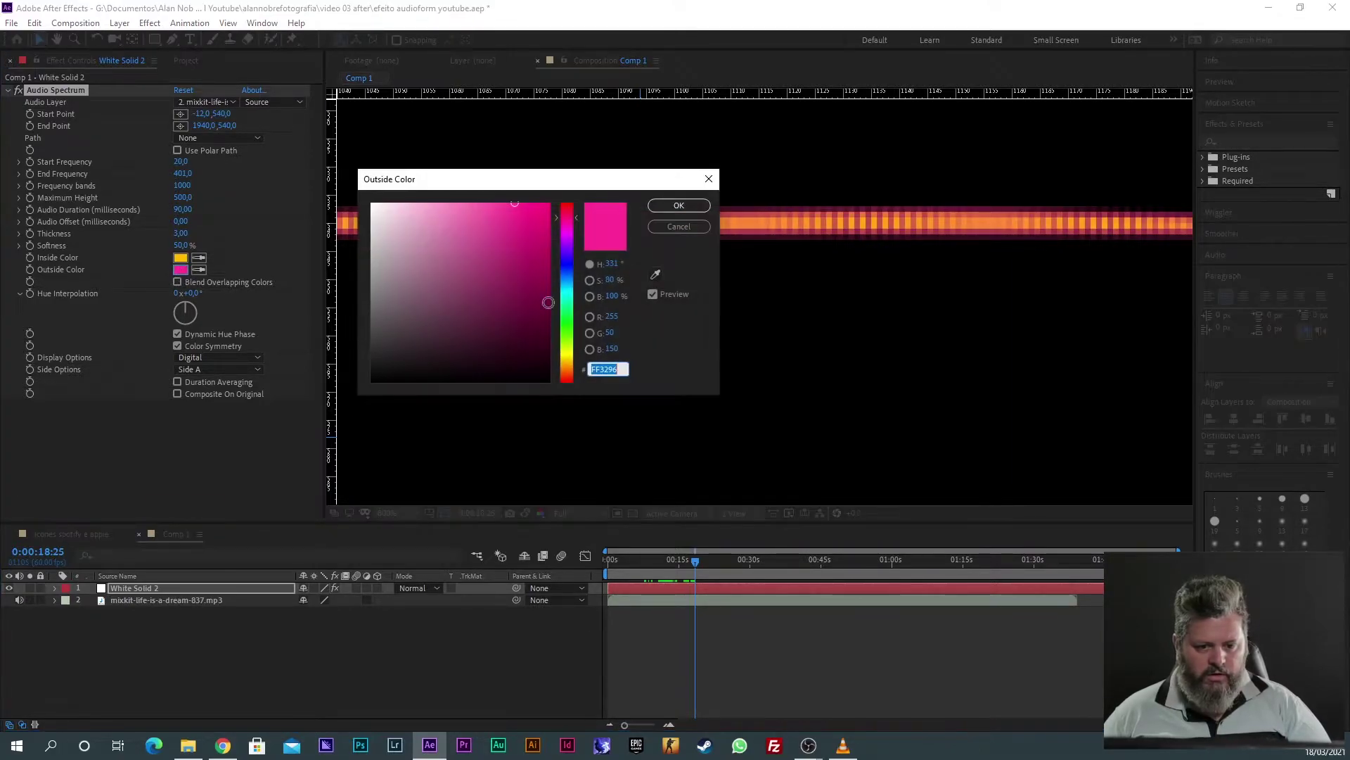
{"action": "left_click_drag", "start_coordinate": [574, 188], "coordinate": [469, 315]}
{"action": "left_click", "coordinate": [444, 318]}
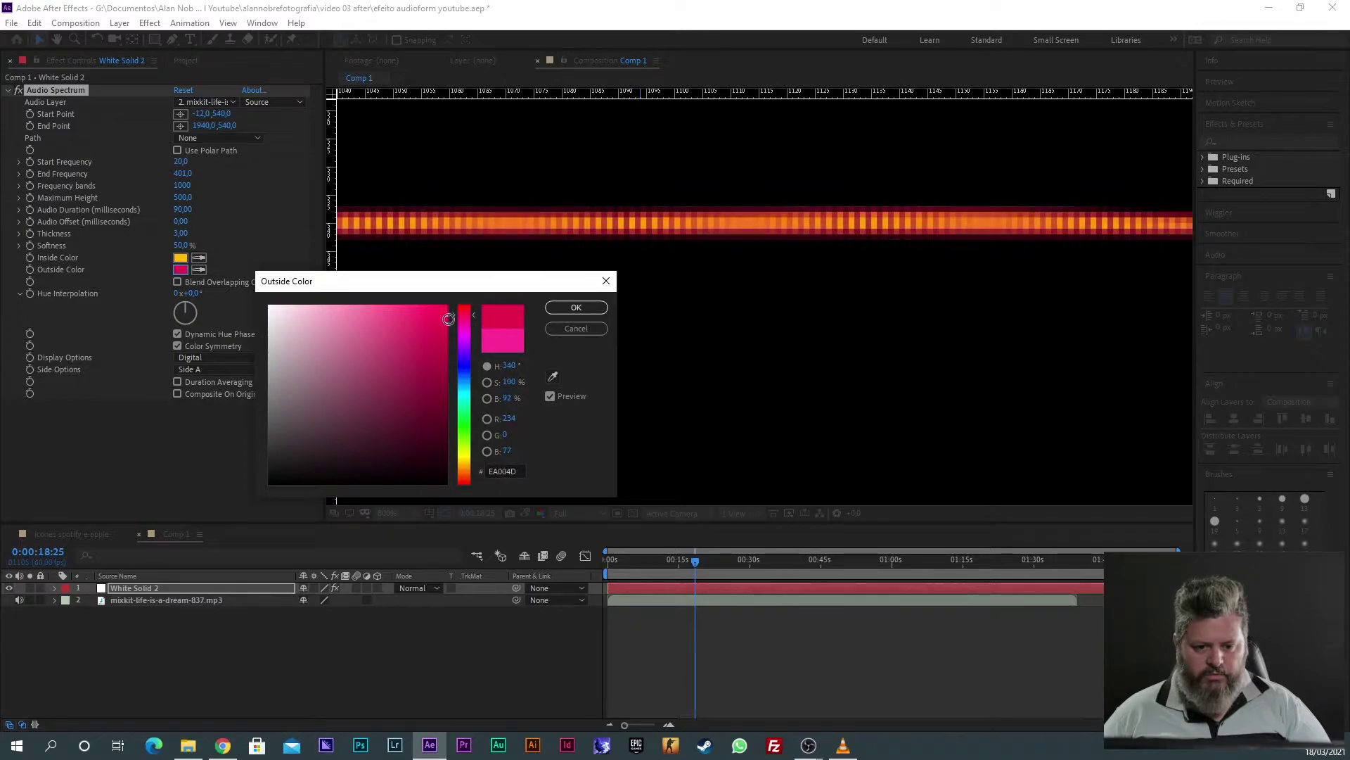
{"action": "left_click", "coordinate": [576, 307]}
Step: Set the Audio Spectrum's Frequency bands to 1089 and its Maximum Height to 1330, with the playhead at about 0:00:34:36
{"action": "scroll", "coordinate": [658, 302], "scroll_direction": "down", "scroll_amount": 2}
{"action": "left_click_drag", "start_coordinate": [678, 567], "coordinate": [772, 563]}
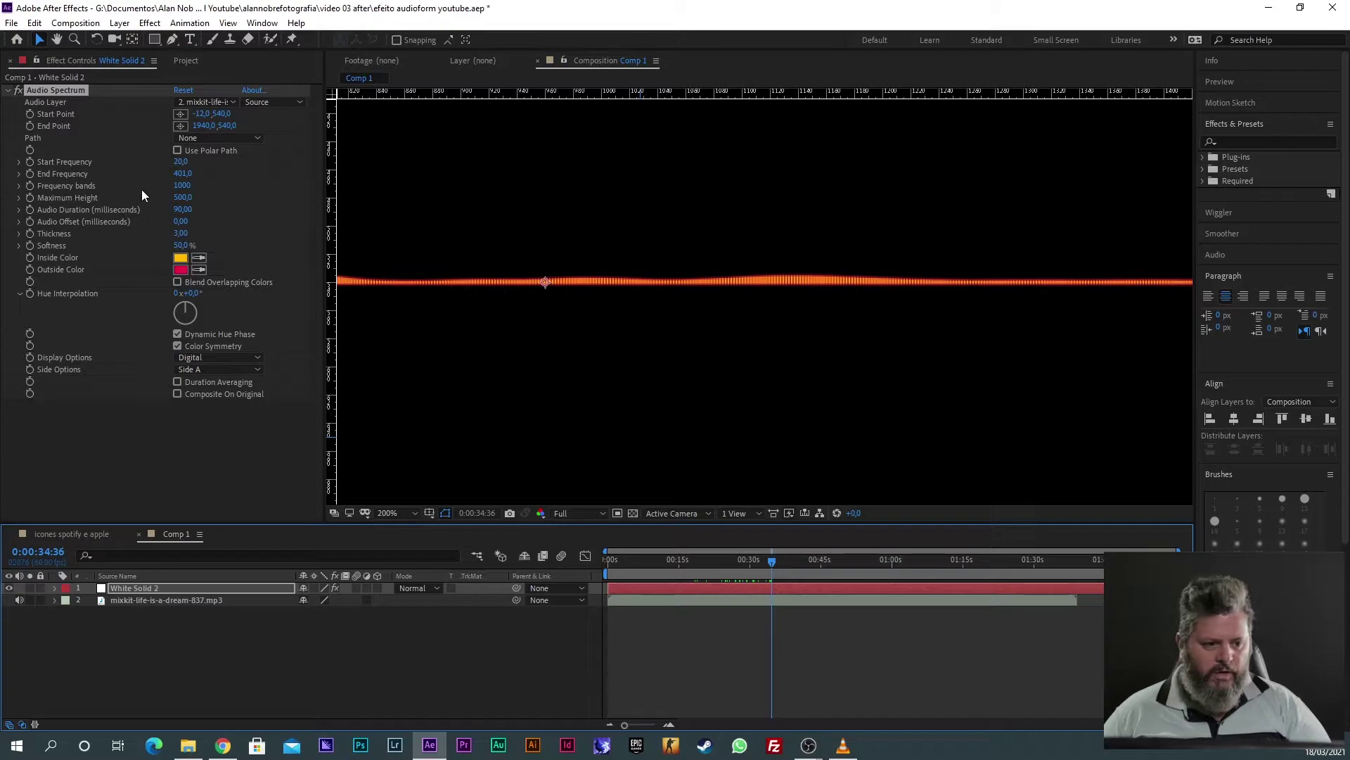
{"action": "left_click_drag", "start_coordinate": [180, 186], "coordinate": [225, 202]}
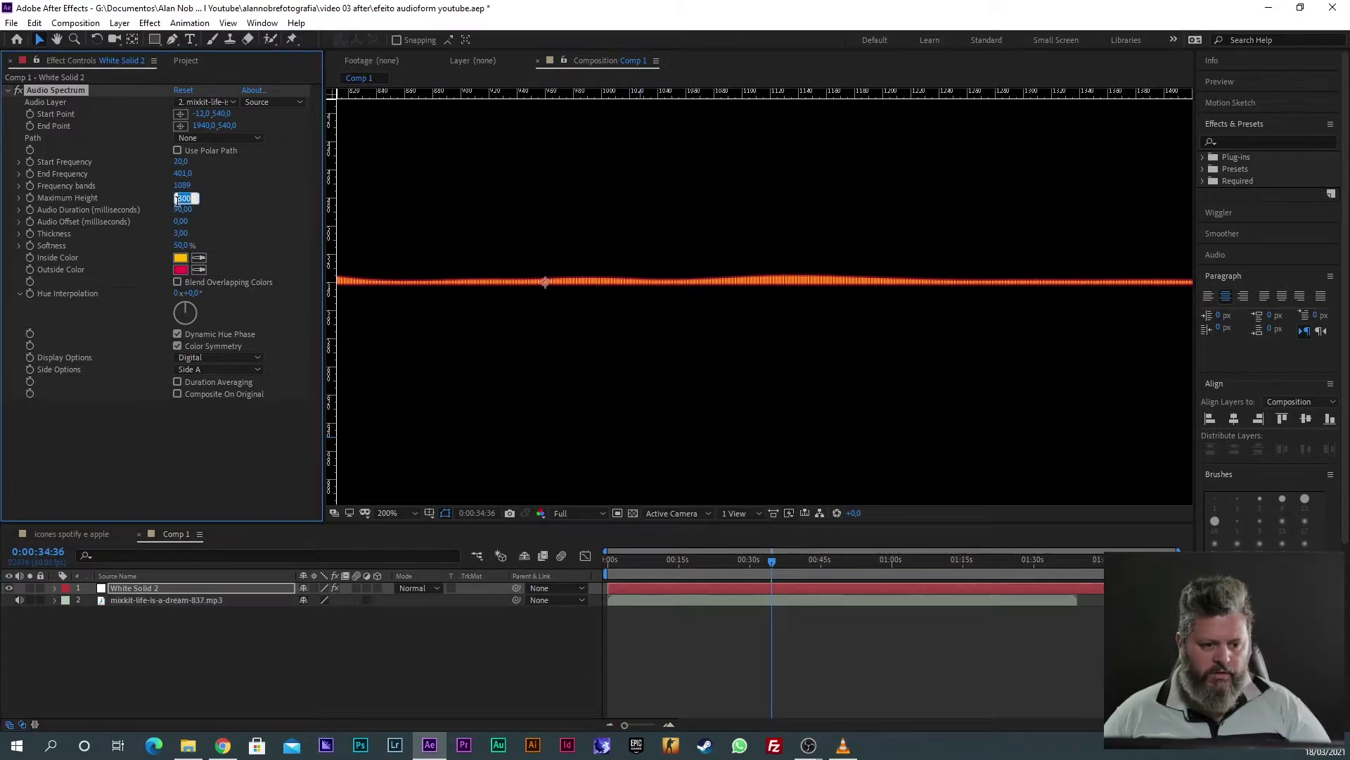
{"action": "left_click", "coordinate": [212, 204]}
{"action": "left_click_drag", "start_coordinate": [188, 198], "coordinate": [248, 202]}
Step: Fit the composition in the viewer and preview the taller spectrum from the start of the timeline
{"action": "left_click", "coordinate": [399, 511]}
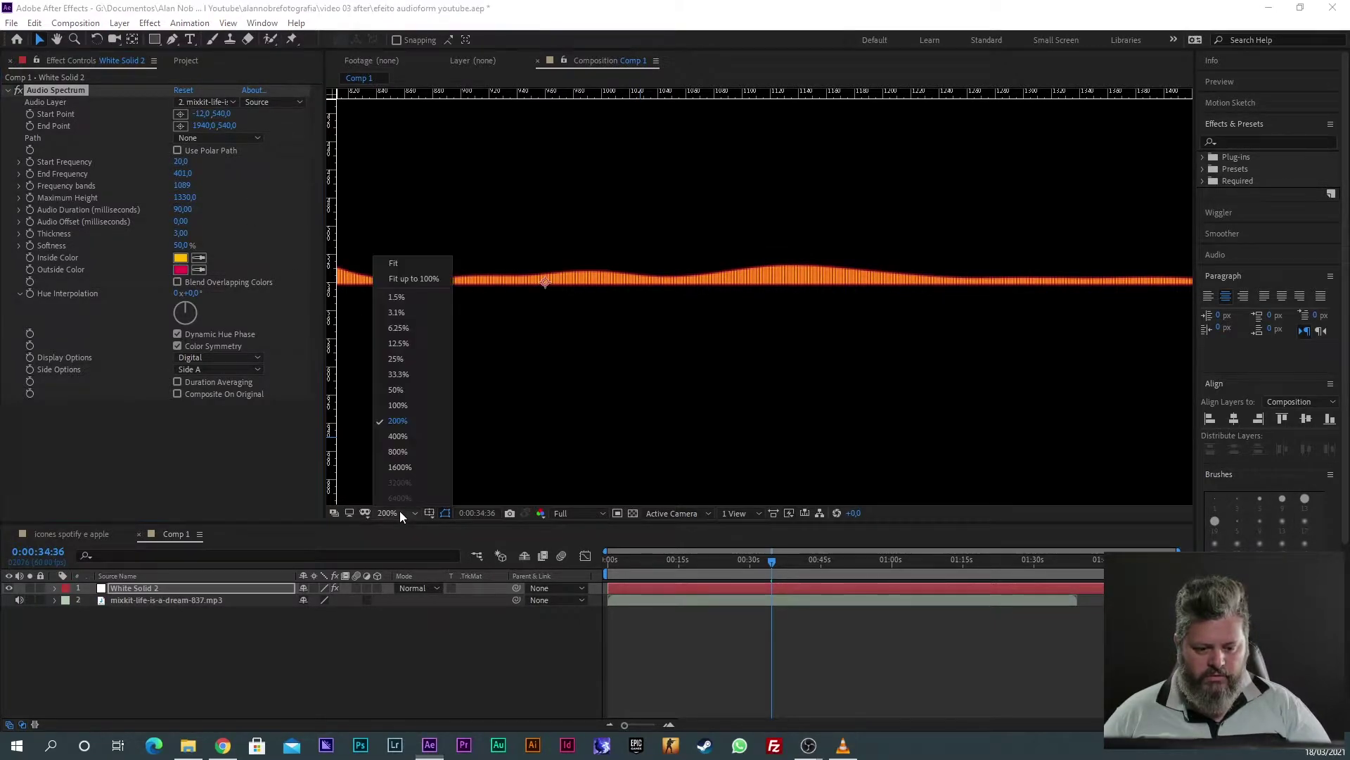
{"action": "left_click", "coordinate": [413, 276]}
{"action": "key", "text": "Home"}
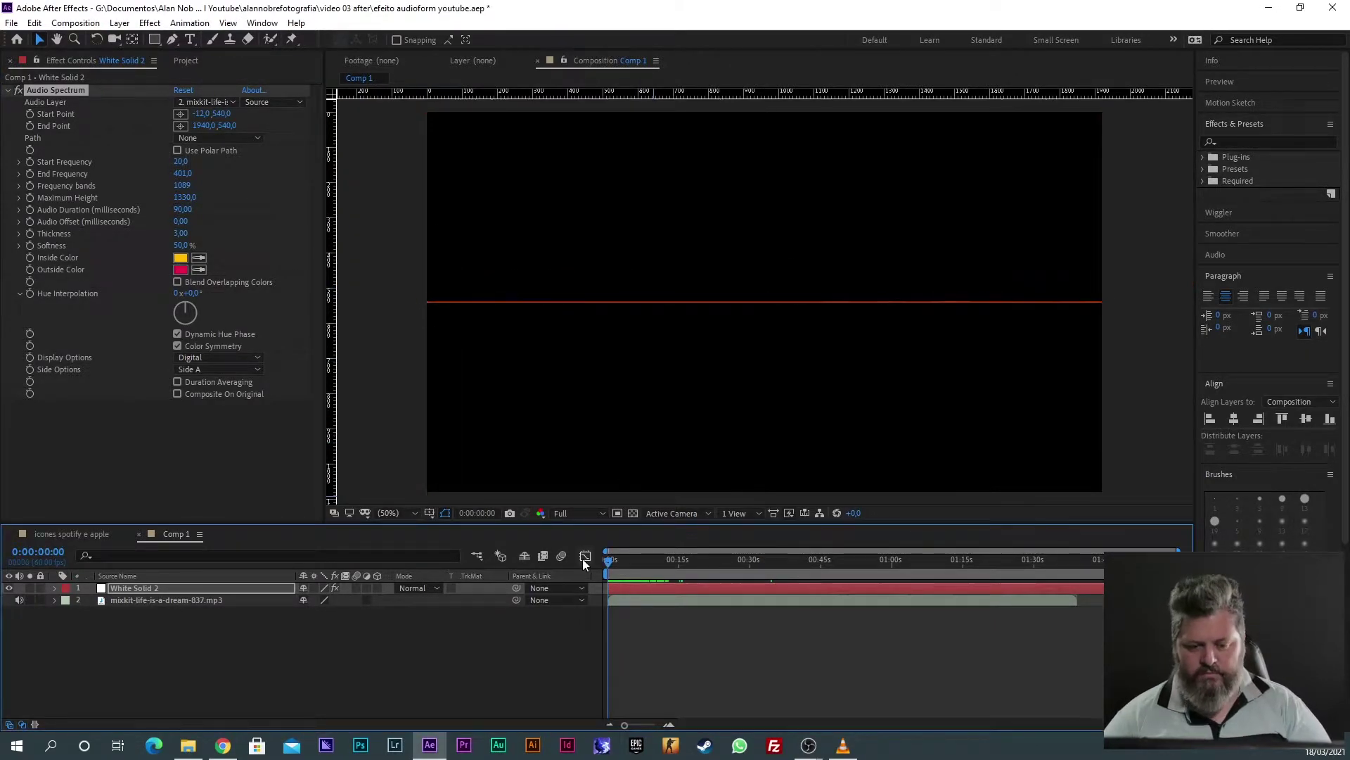
{"action": "key", "text": "space"}
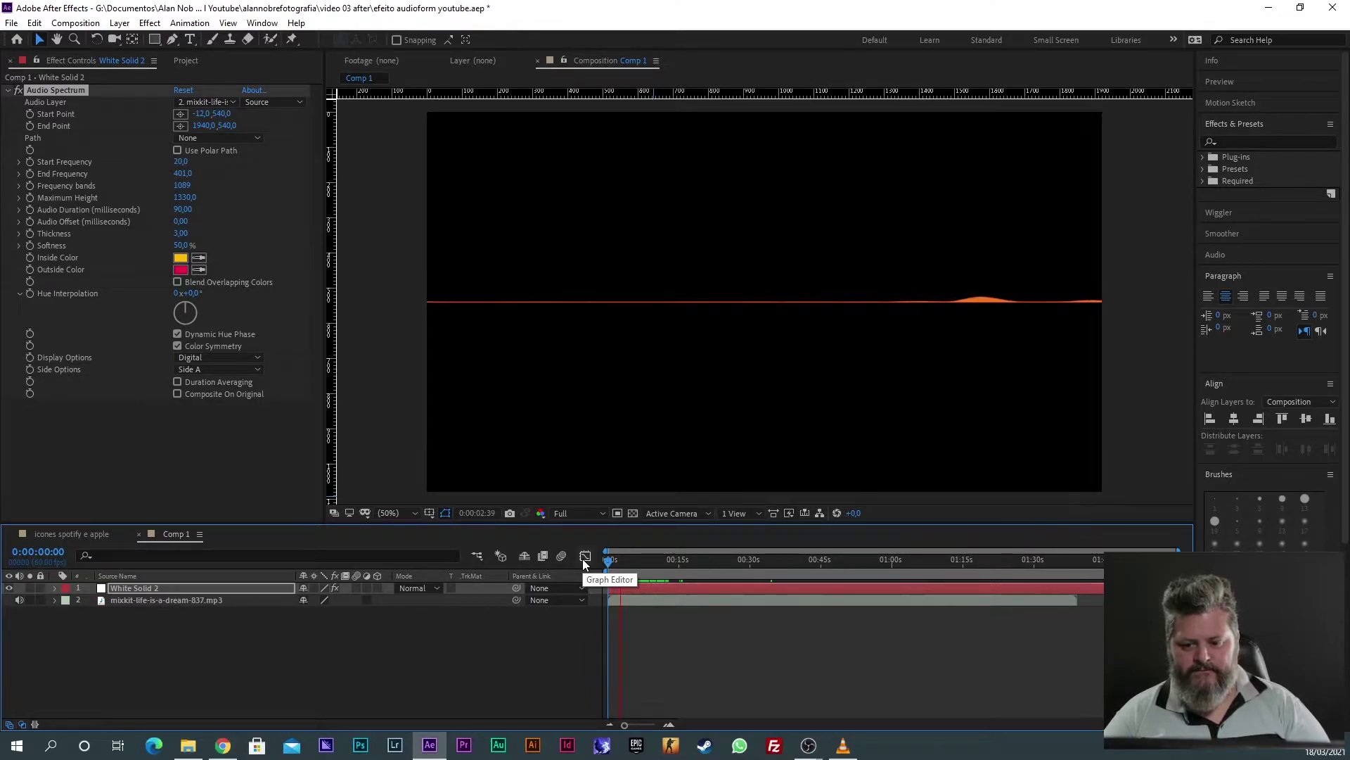
{"action": "key", "text": "space"}
{"action": "key", "text": "space"}
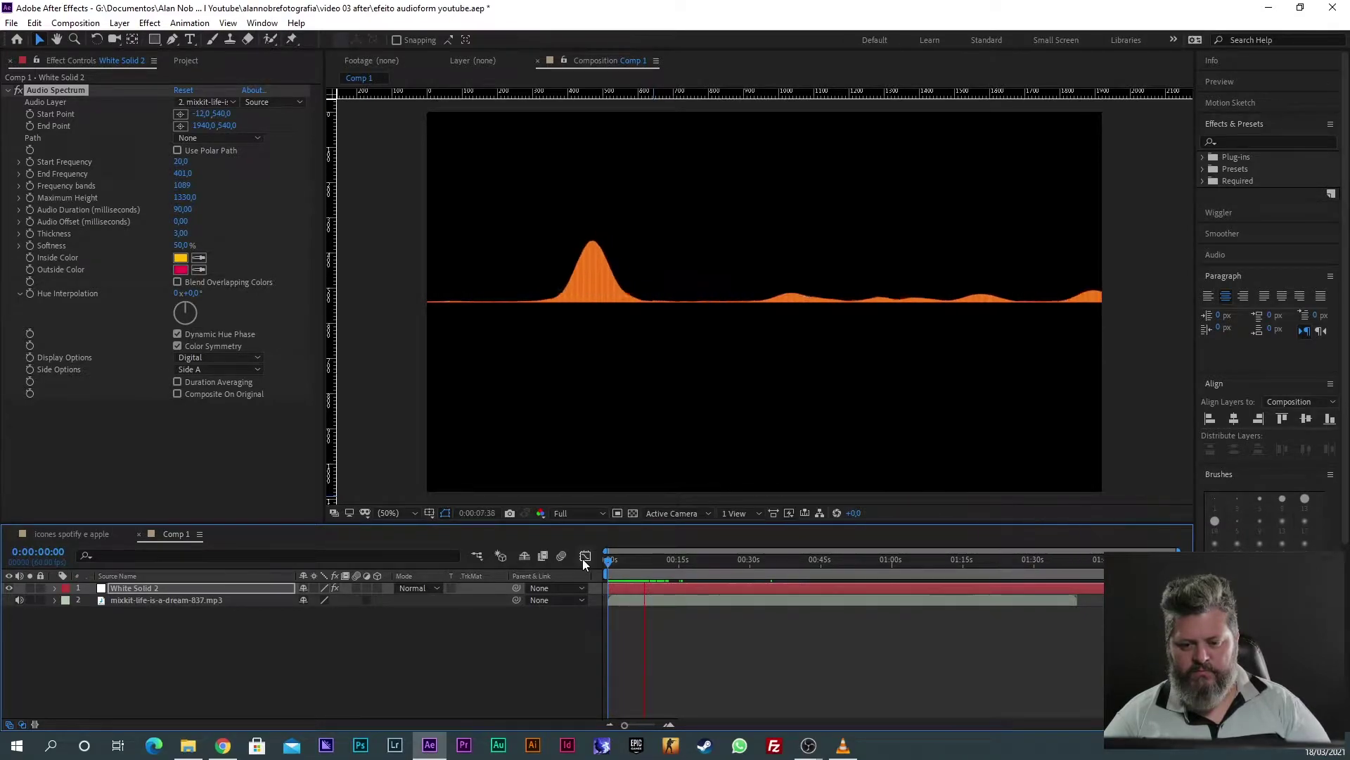
{"action": "key", "text": "space"}
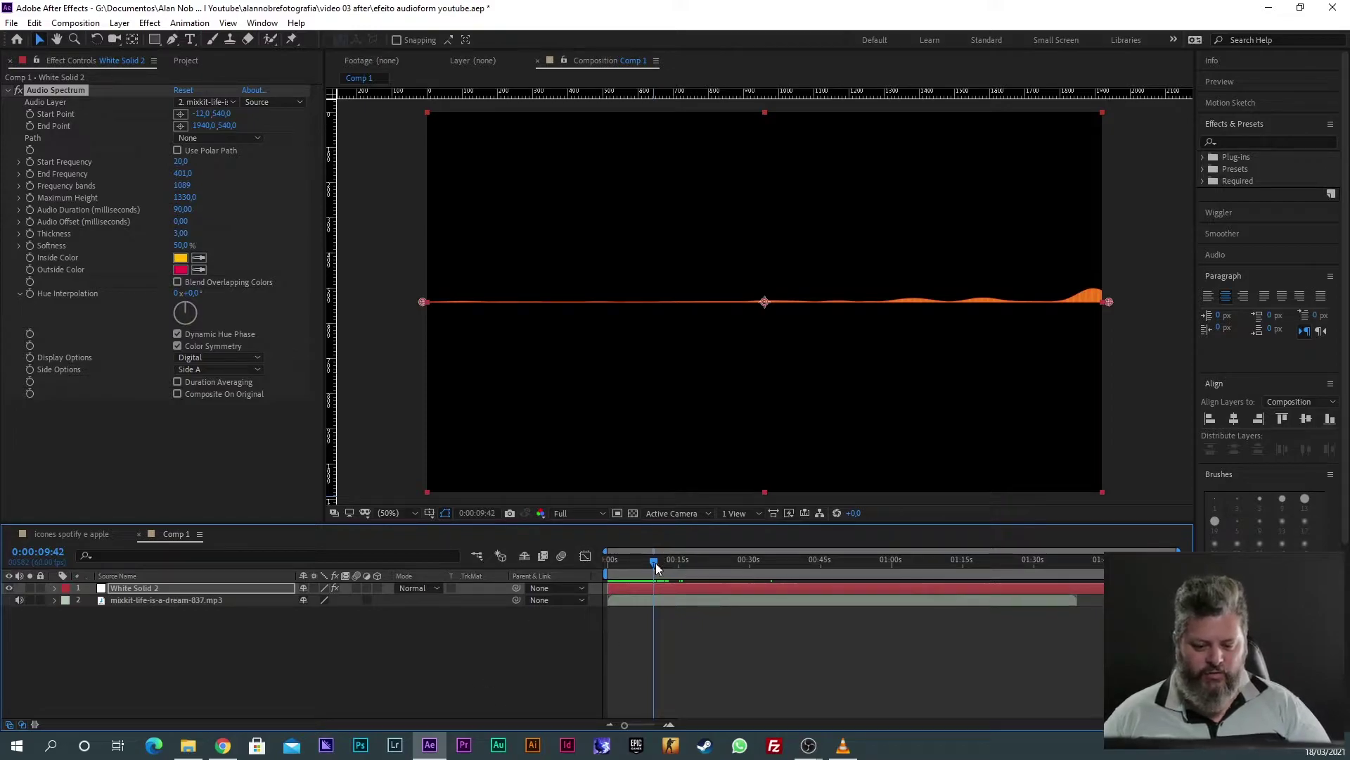
Step: Move the spectrum solid down so its line runs along the composition's lower edge, and return the playhead to the start
{"action": "left_click_drag", "start_coordinate": [656, 568], "coordinate": [648, 567]}
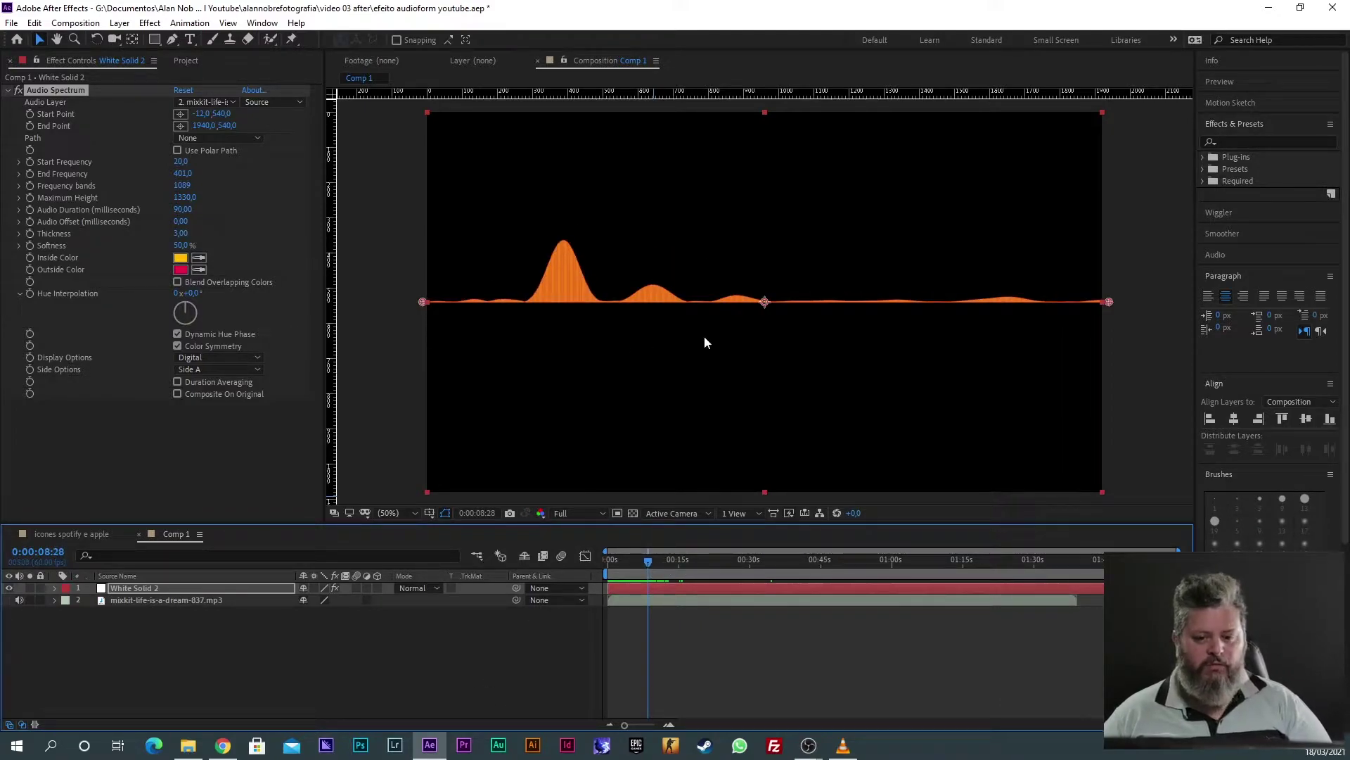
{"action": "left_click_drag", "start_coordinate": [768, 304], "coordinate": [771, 495]}
{"action": "left_click_drag", "start_coordinate": [652, 559], "coordinate": [509, 593]}
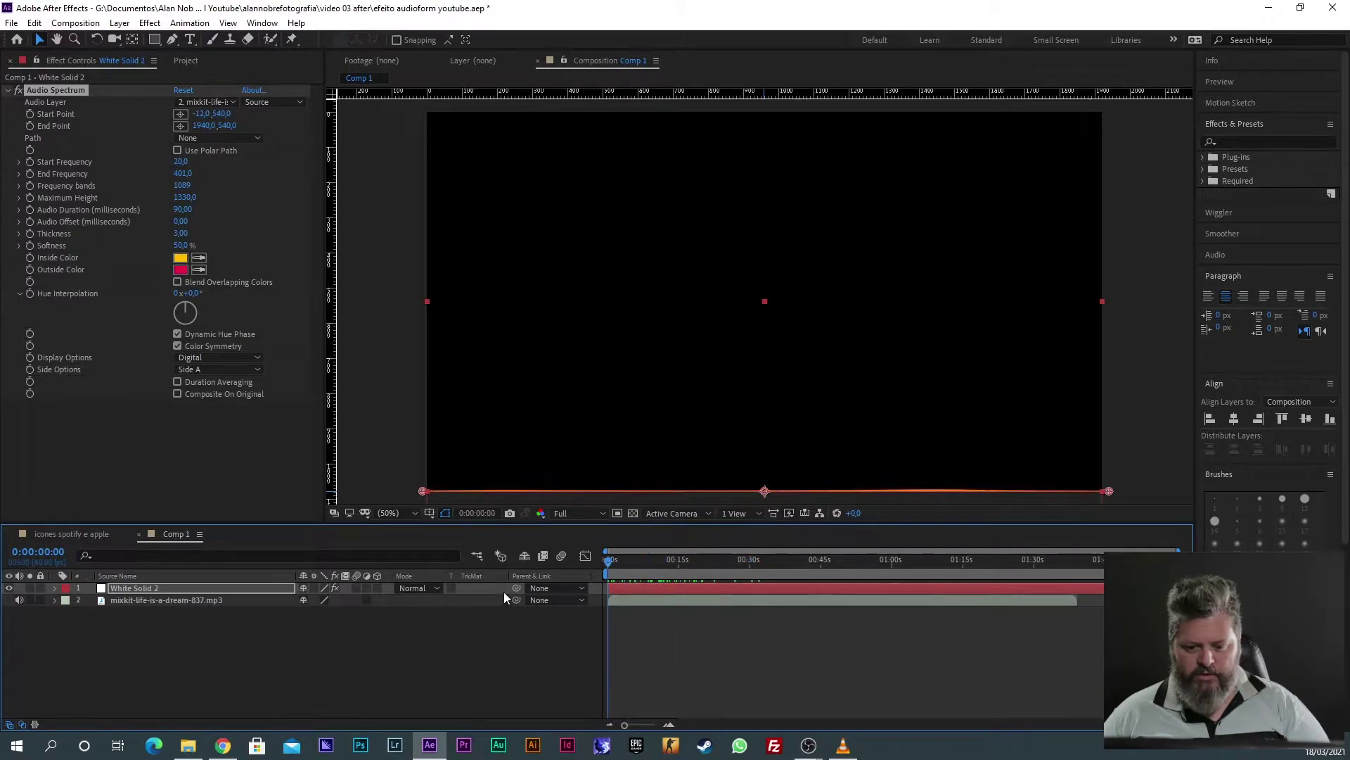
{"action": "left_click", "coordinate": [363, 646]}
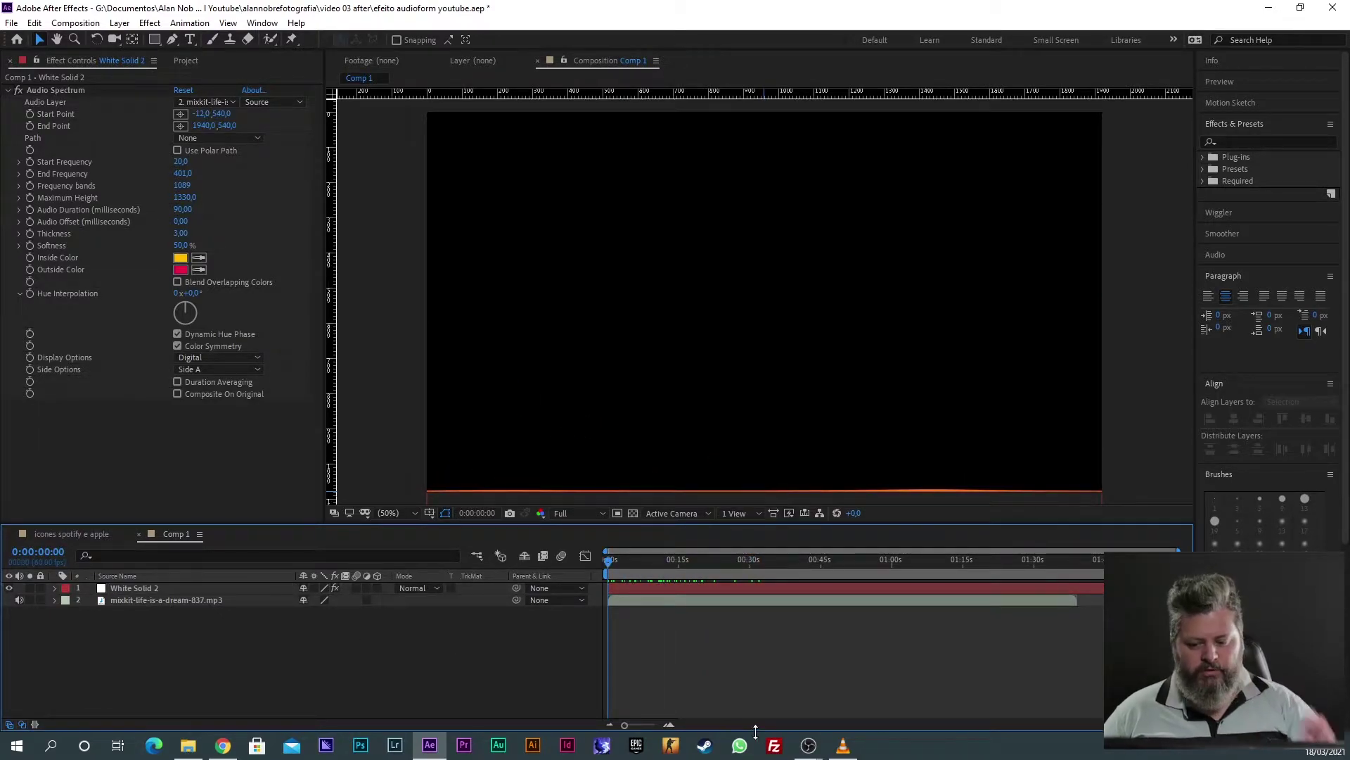
Step: Switch to VLC and play the reference video audio spectrum youtube.mp4 in an enlarged window, then return to After Effects
{"action": "left_click", "coordinate": [844, 745]}
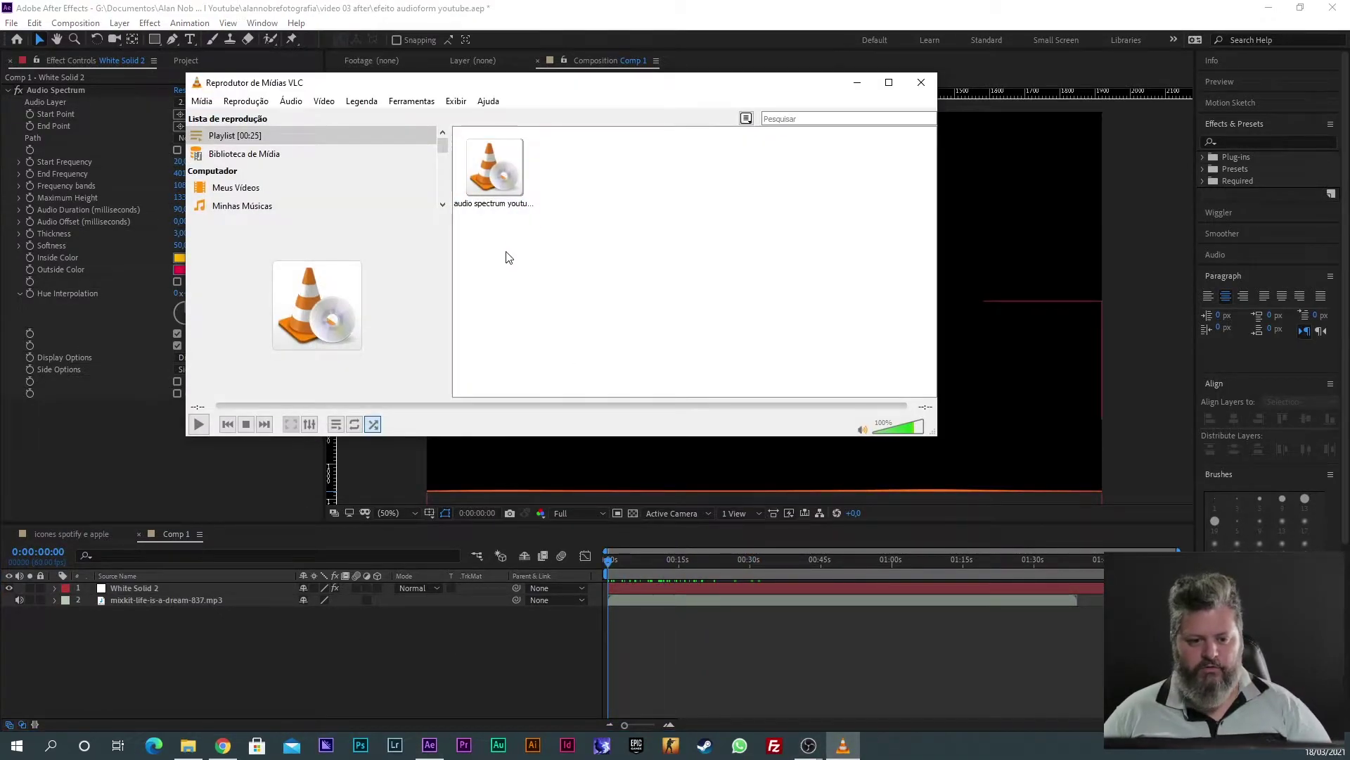
{"action": "left_click", "coordinate": [198, 425]}
{"action": "left_click", "coordinate": [385, 481]}
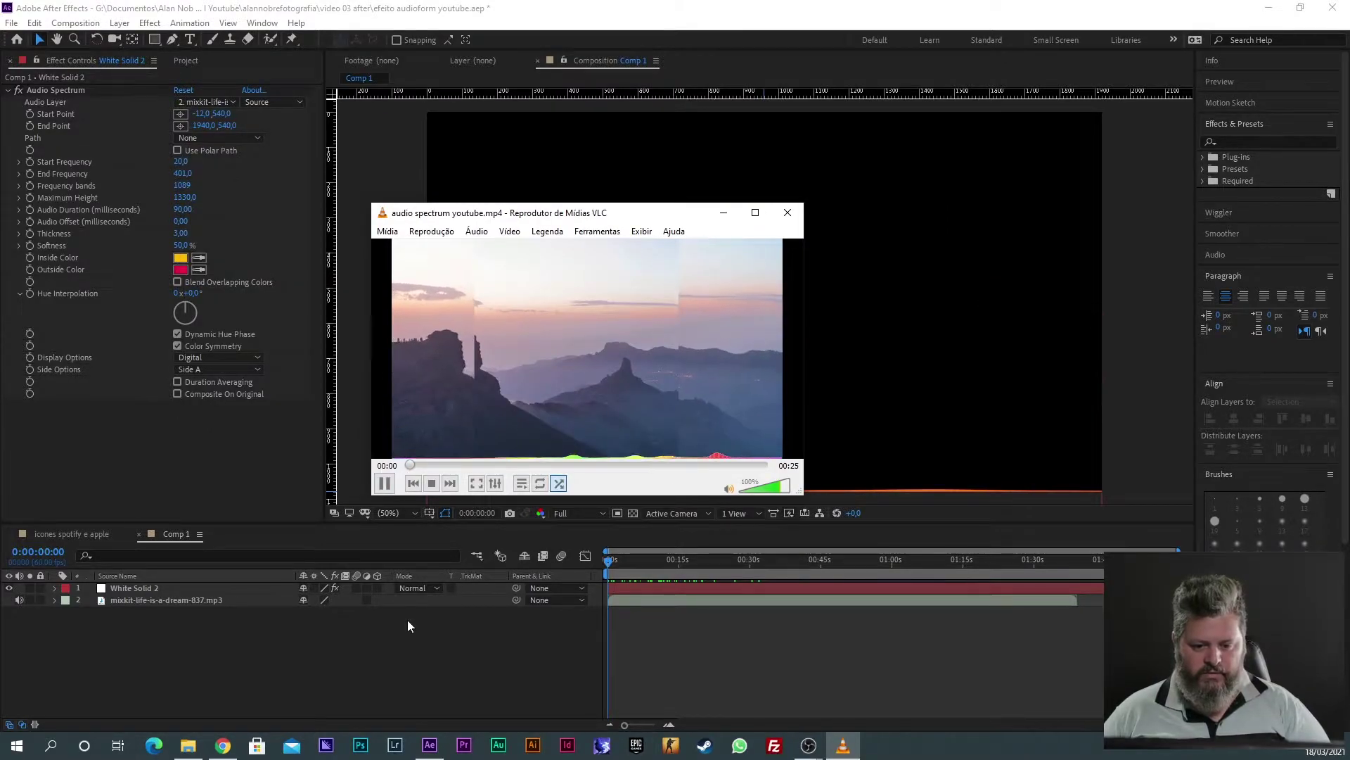
{"action": "left_click_drag", "start_coordinate": [802, 494], "coordinate": [949, 615]}
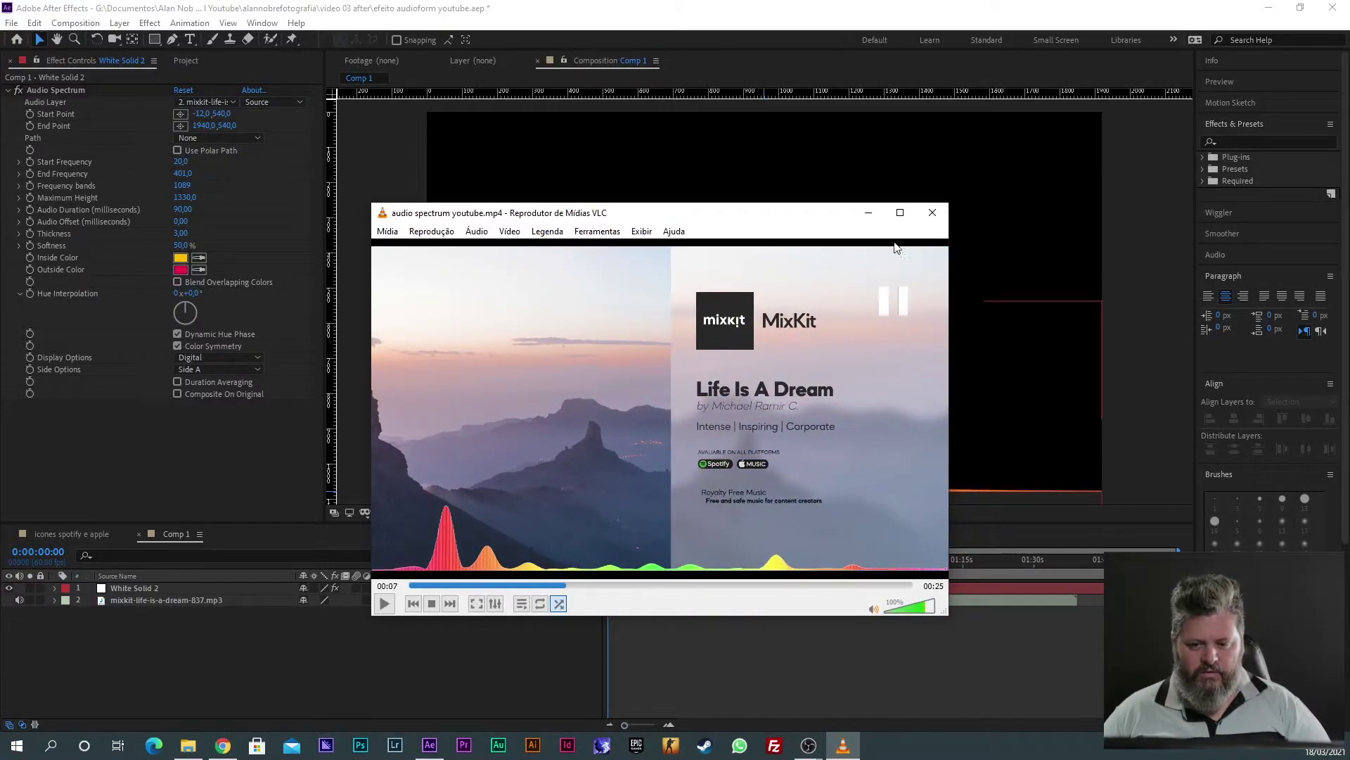
{"action": "left_click", "coordinate": [869, 212]}
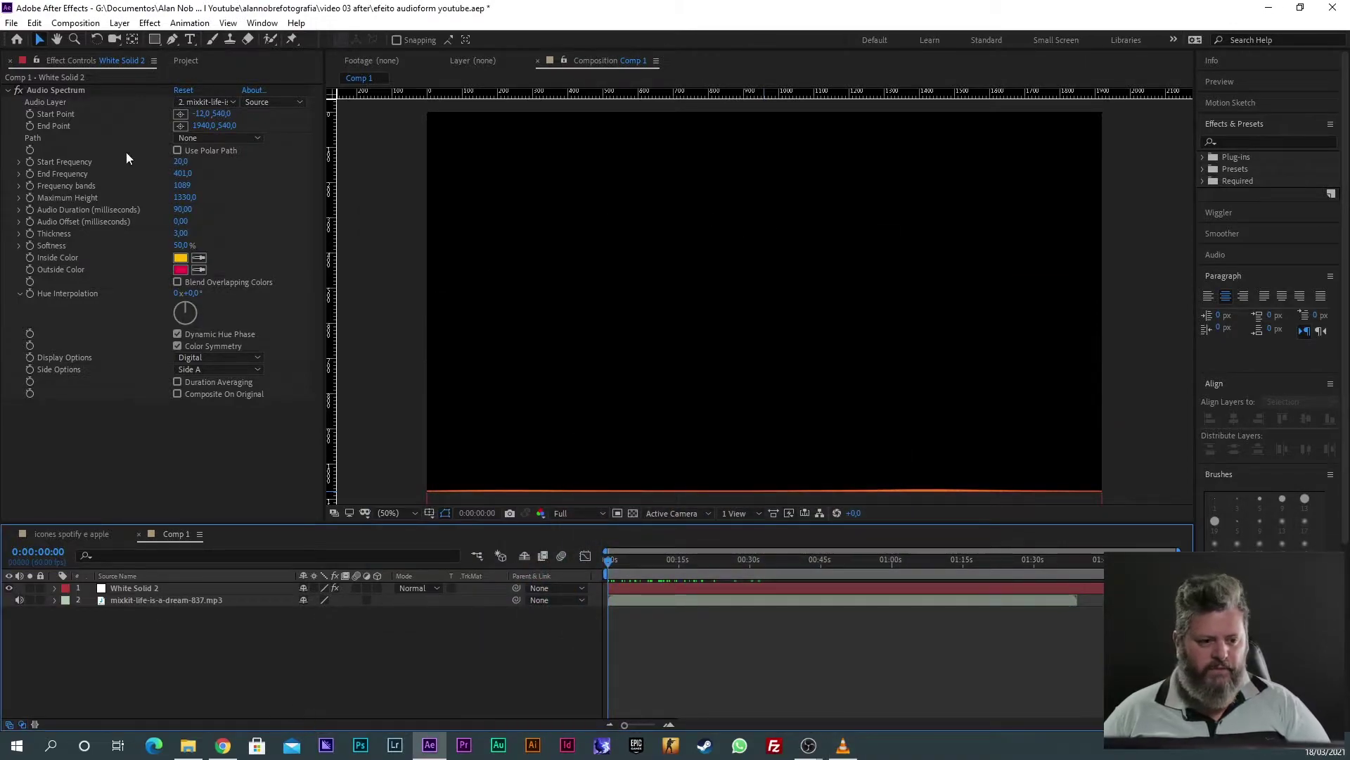
Step: Try a Hue Interpolation of 96° on the Audio Spectrum at about 0:00:15:00, and return it to 0°
{"action": "left_click", "coordinate": [185, 61]}
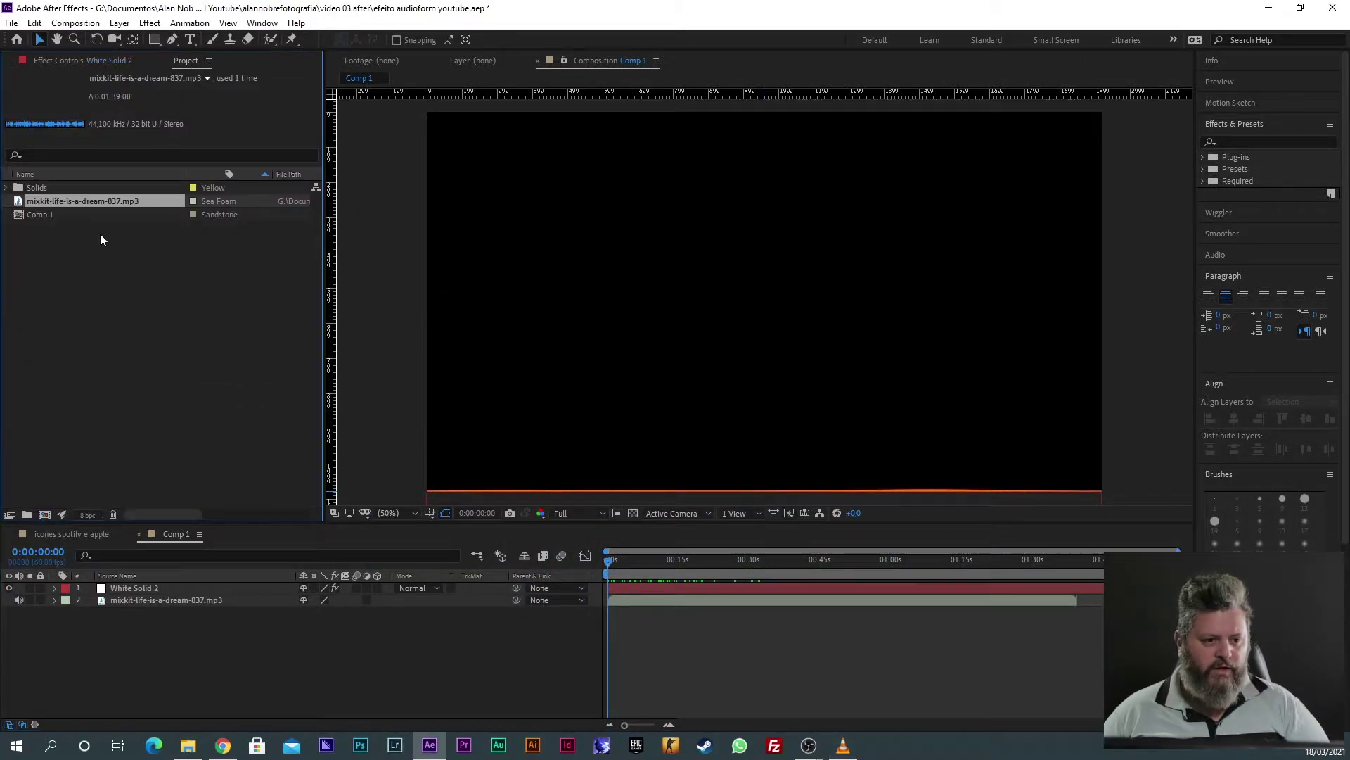
{"action": "left_click_drag", "start_coordinate": [623, 571], "coordinate": [678, 602]}
{"action": "left_click", "coordinate": [682, 589]}
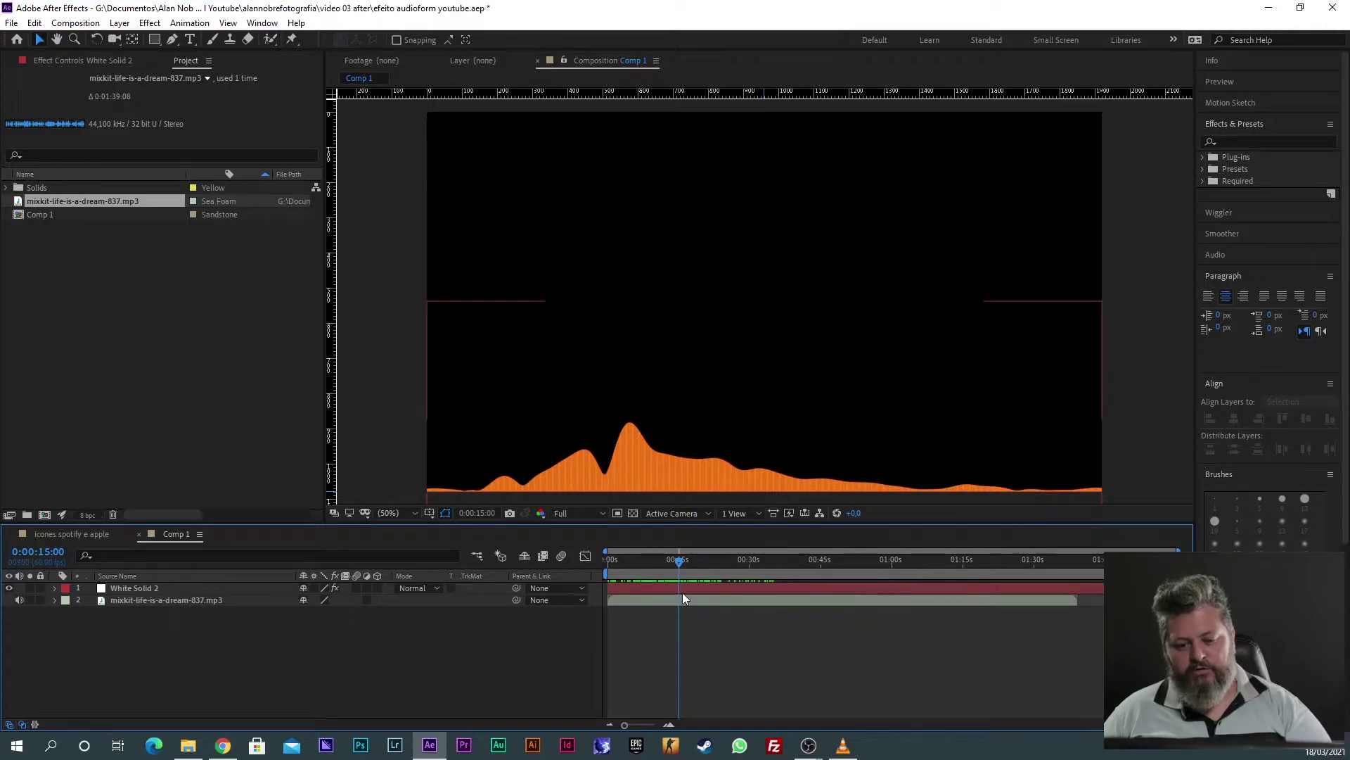
{"action": "left_click", "coordinate": [85, 63]}
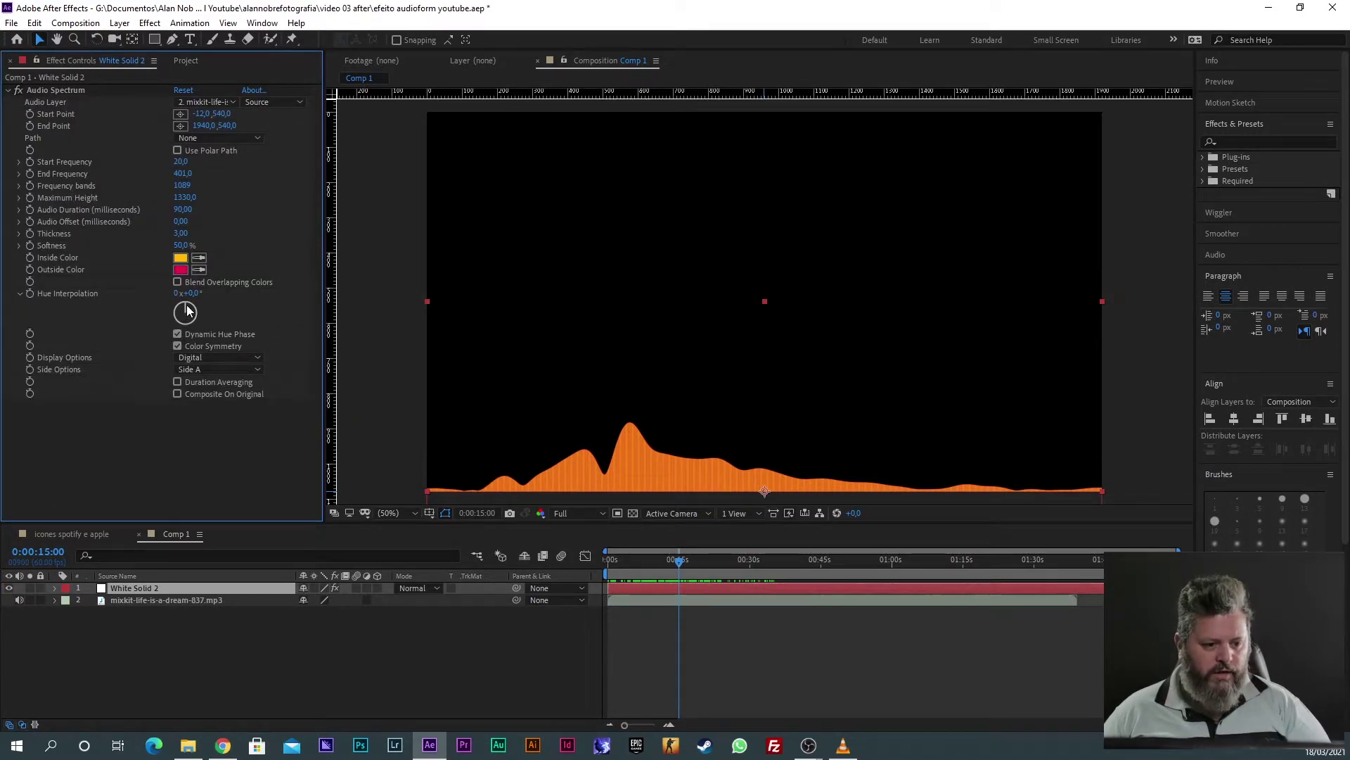
{"action": "left_click_drag", "start_coordinate": [187, 310], "coordinate": [206, 322]}
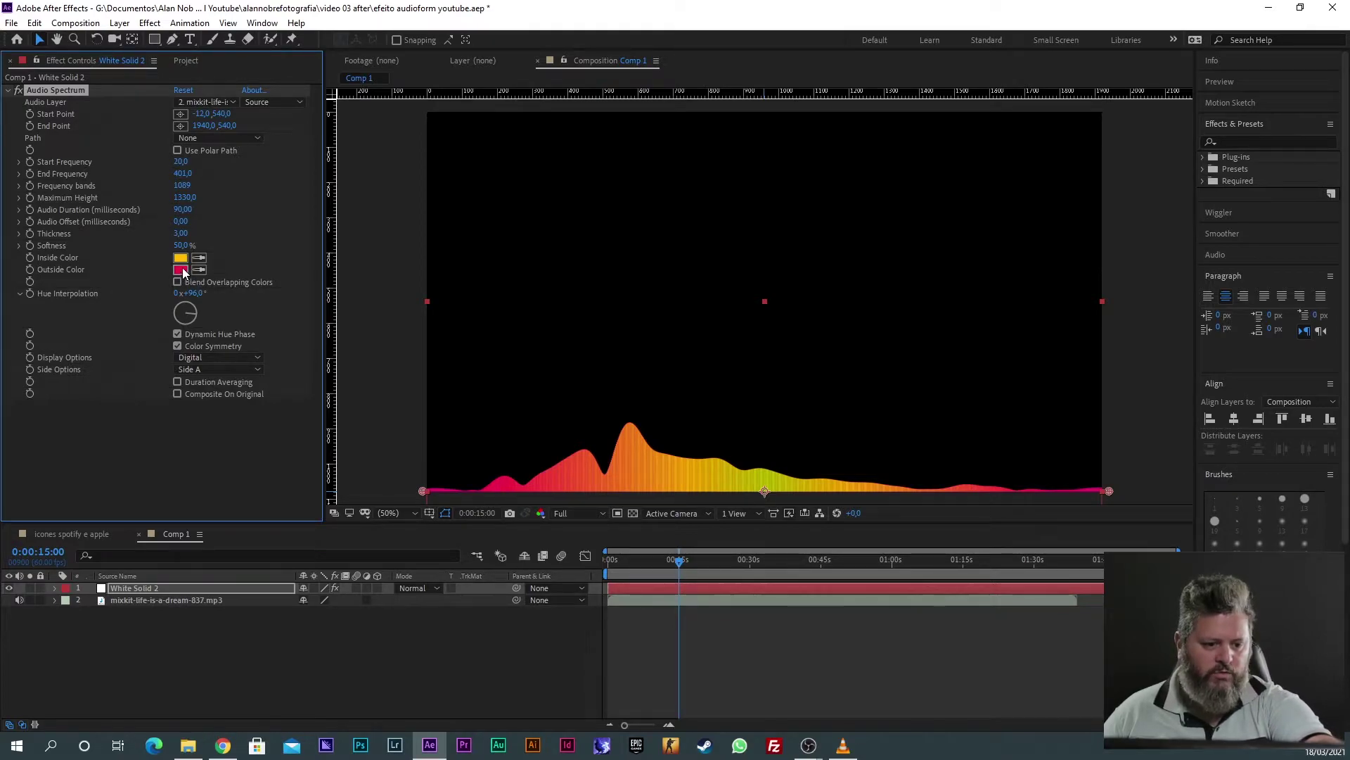
{"action": "mouse_move", "coordinate": [668, 565]}
{"action": "left_mouse_down"}
{"action": "mouse_move", "coordinate": [761, 579]}
{"action": "mouse_move", "coordinate": [668, 571]}
{"action": "left_mouse_up"}
{"action": "left_click", "coordinate": [194, 292]}
{"action": "type", "text": "0"}
{"action": "key", "text": "Return"}
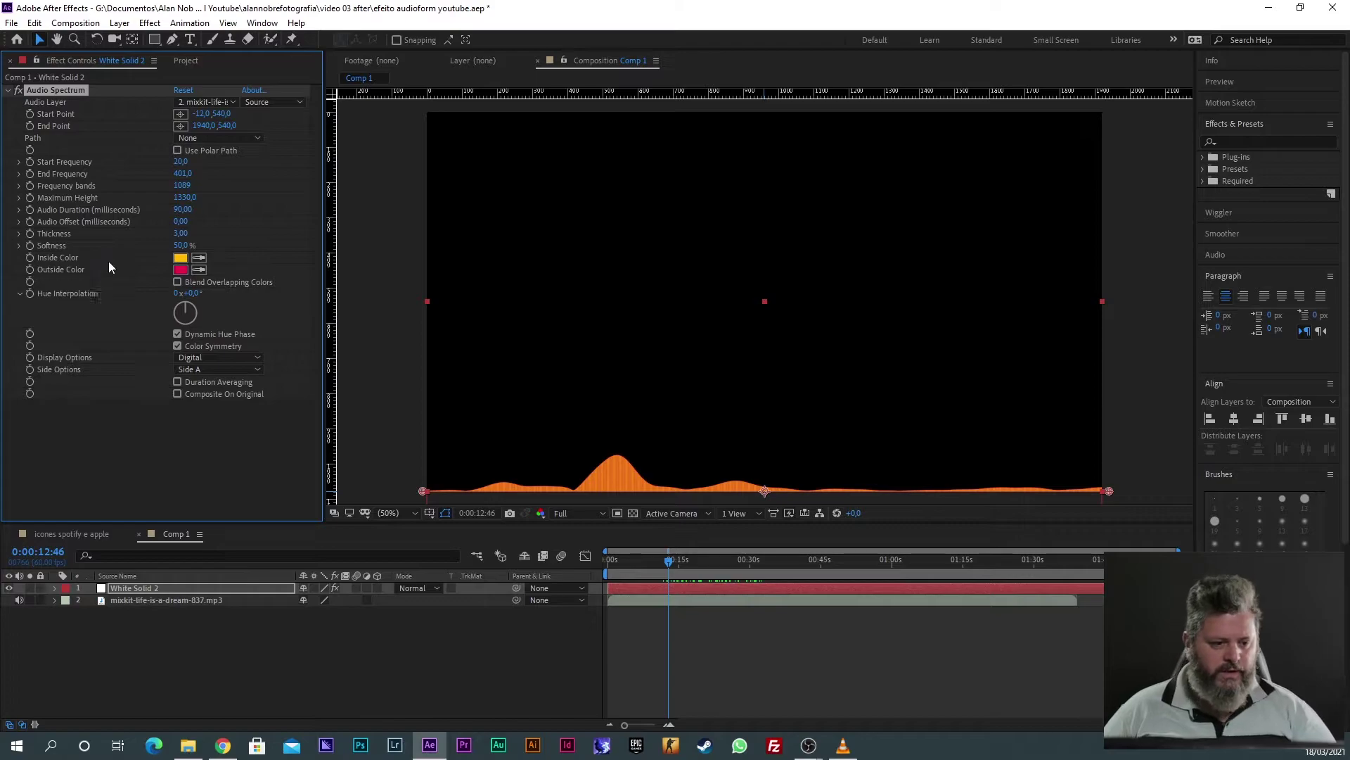
Step: Try different Audio Spectrum thicknesses and set the Thickness to 5
{"action": "left_click", "coordinate": [20, 235]}
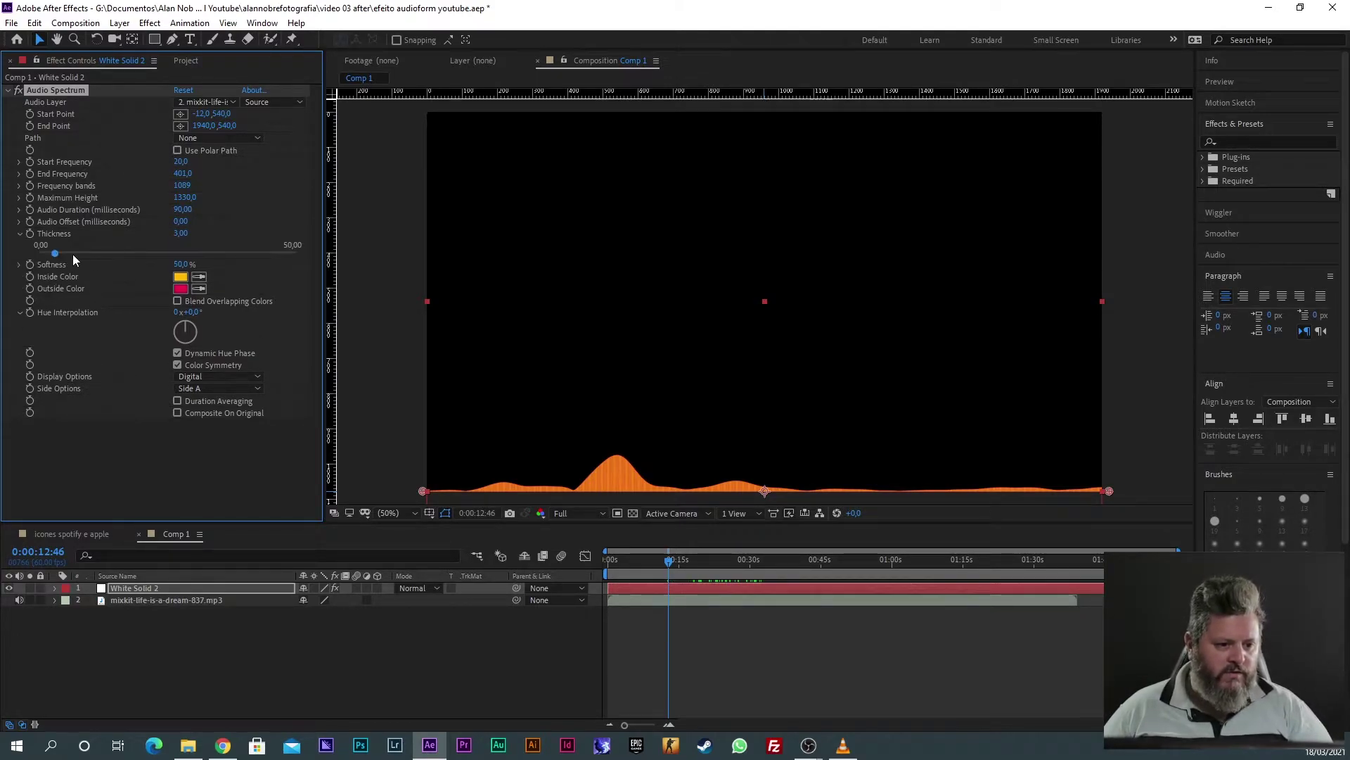
{"action": "mouse_move", "coordinate": [57, 251]}
{"action": "left_mouse_down"}
{"action": "mouse_move", "coordinate": [79, 253]}
{"action": "mouse_move", "coordinate": [42, 255]}
{"action": "mouse_move", "coordinate": [188, 263]}
{"action": "mouse_move", "coordinate": [64, 265]}
{"action": "left_mouse_up"}
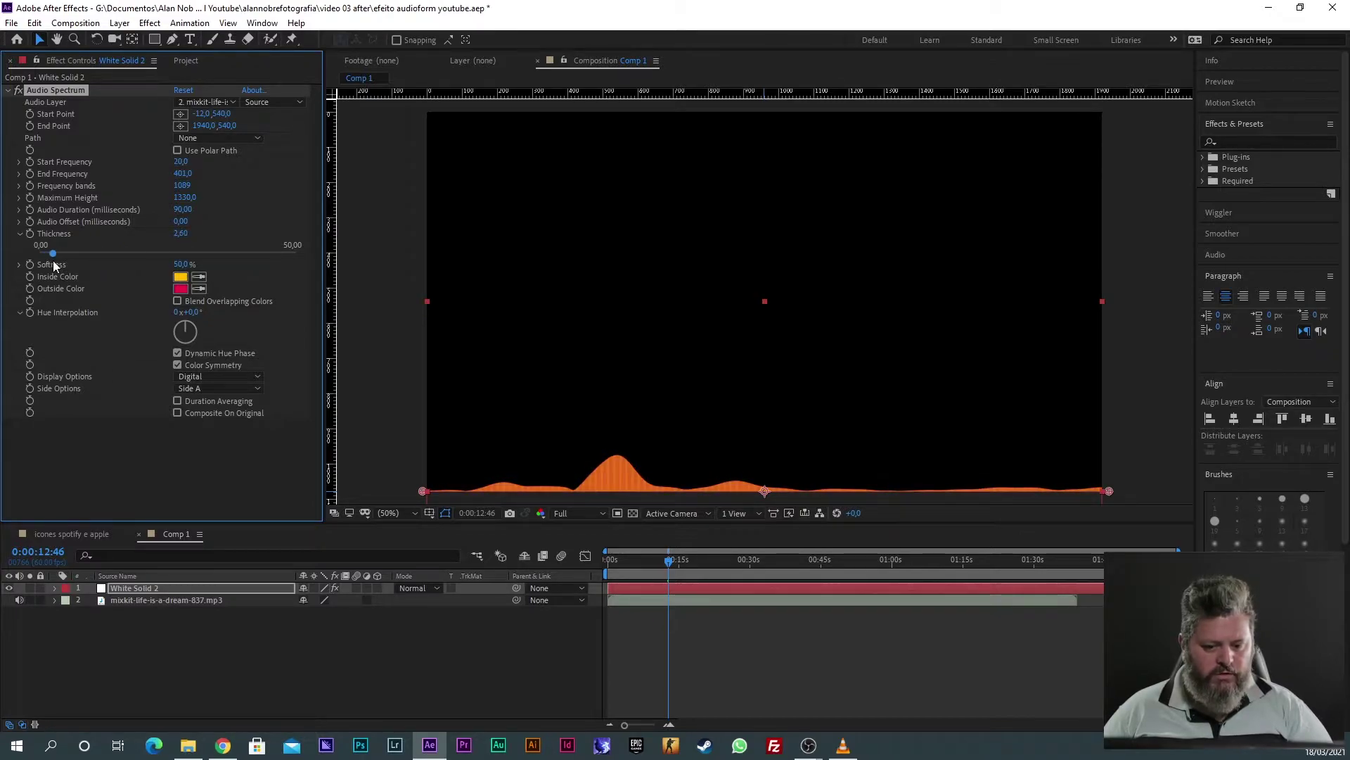
{"action": "left_click", "coordinate": [185, 232]}
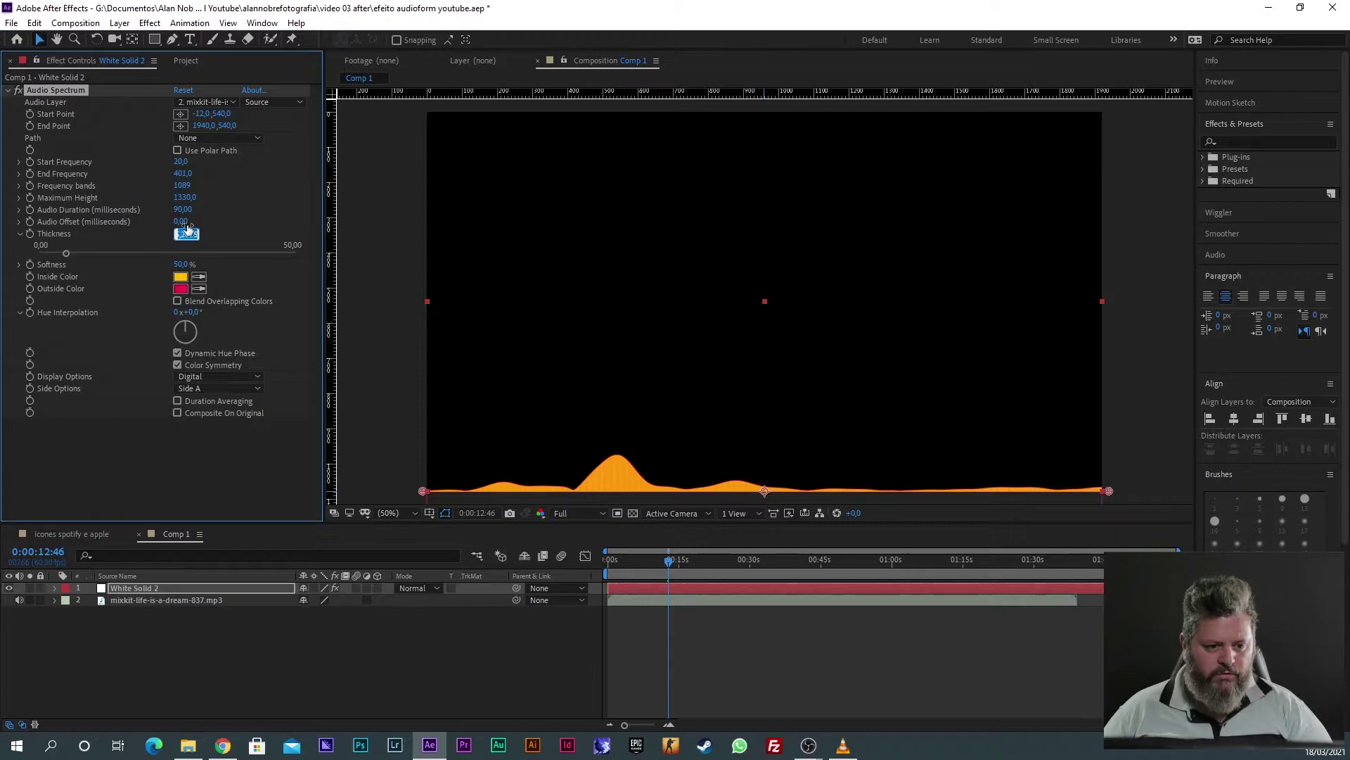
{"action": "key", "text": "Tab"}
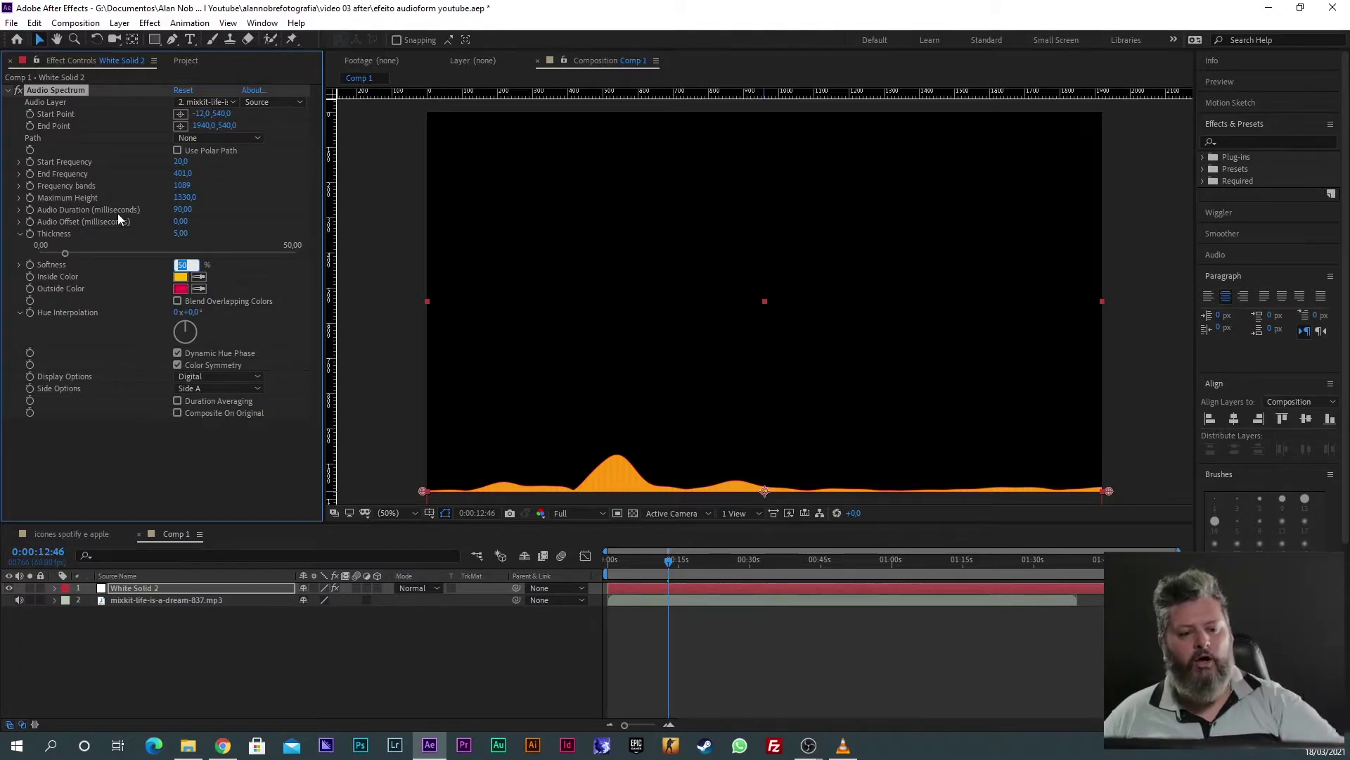
{"action": "left_click", "coordinate": [19, 234]}
Step: Scrub the timeline to about 0:00:50:12 to check the thicker spectrum, and return the playhead to the start
{"action": "left_click_drag", "start_coordinate": [662, 571], "coordinate": [846, 578]}
{"action": "left_click", "coordinate": [473, 660]}
{"action": "key", "text": "Home"}
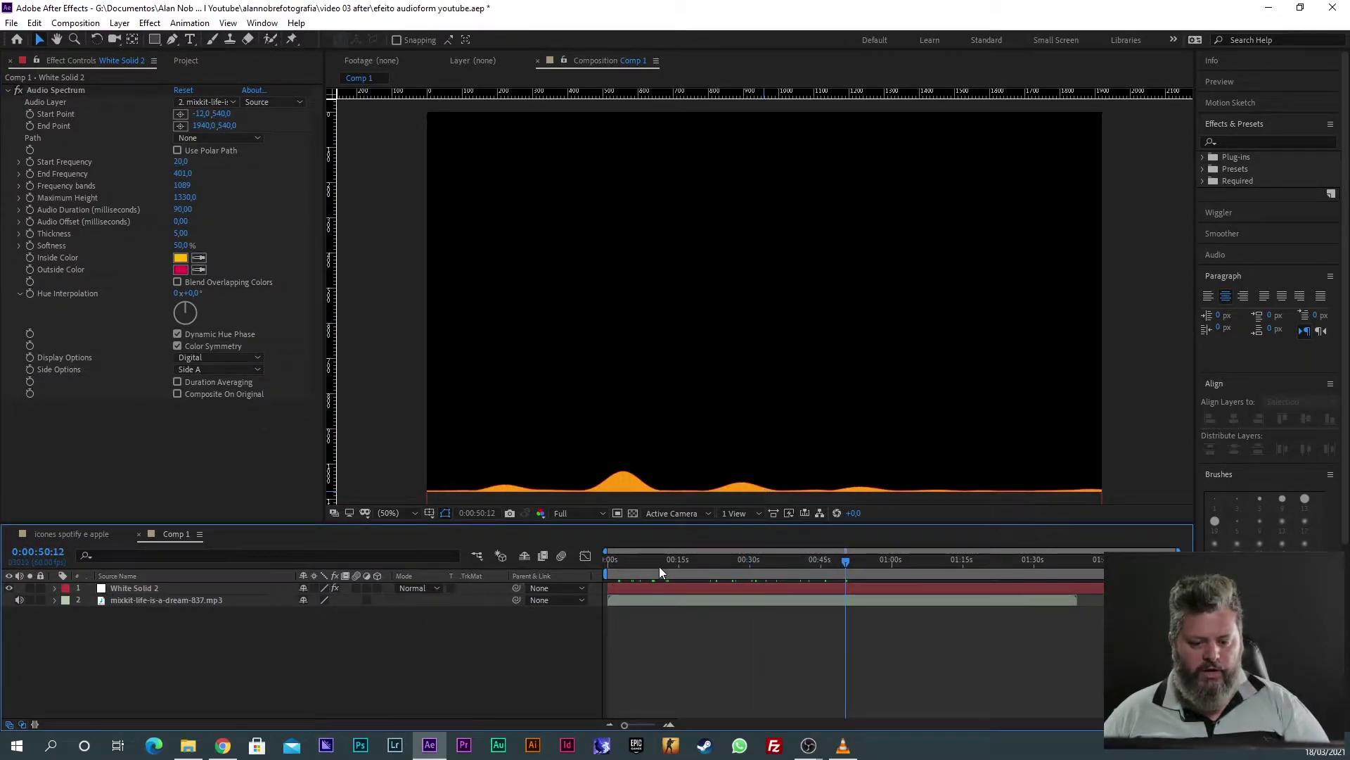
Step: Switch to VLC and replay the reference video audio spectrum youtube.mp4 from near its beginning
{"action": "left_click", "coordinate": [194, 65]}
{"action": "key", "text": "alt+Tab"}
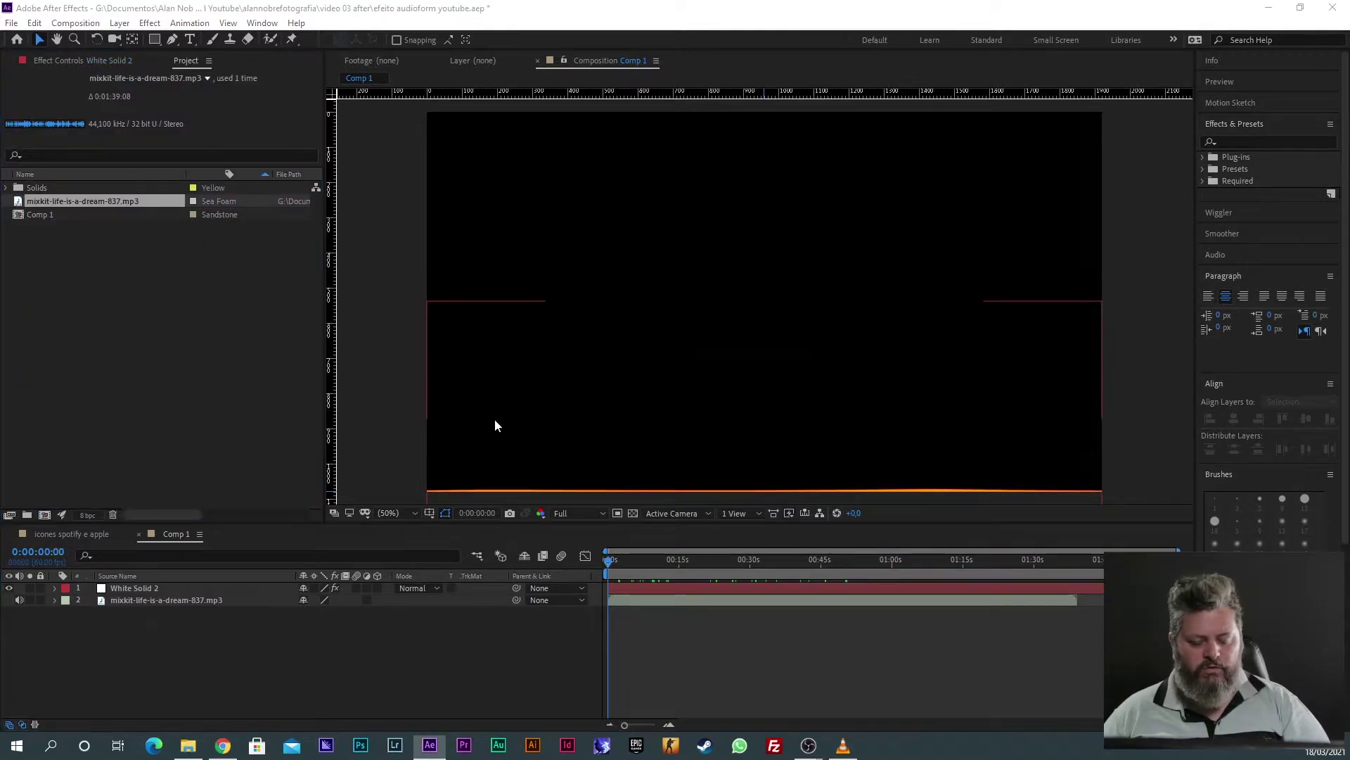
{"action": "left_click", "coordinate": [385, 604]}
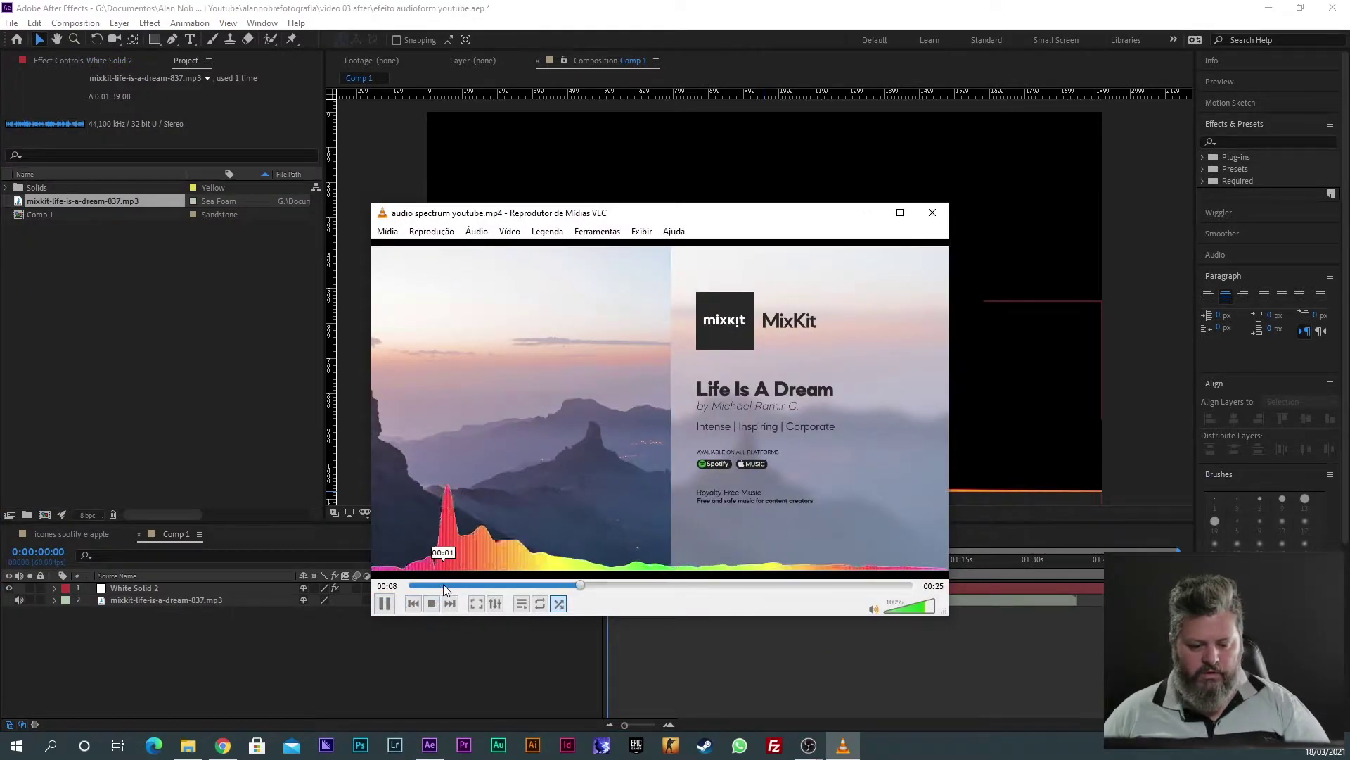
{"action": "left_click", "coordinate": [443, 584]}
{"action": "left_click", "coordinate": [416, 587]}
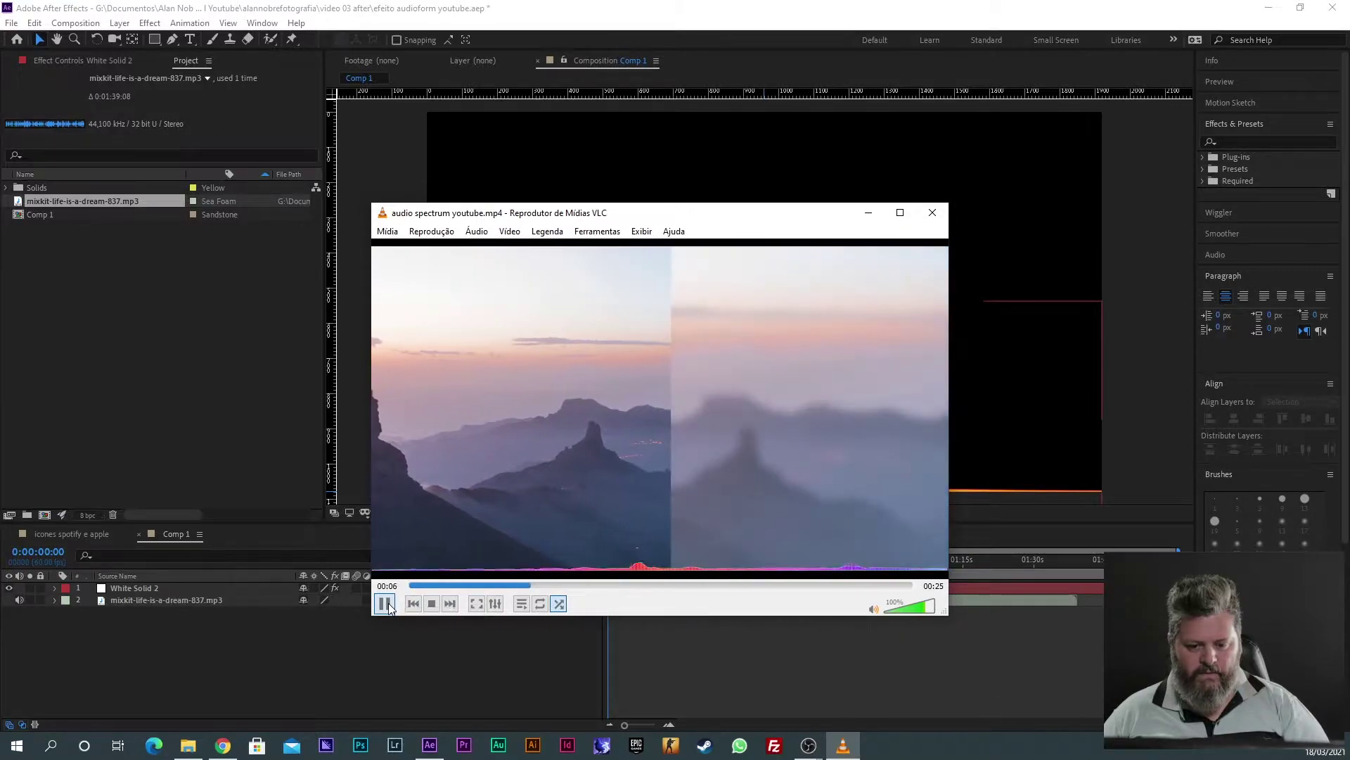
Step: Return to After Effects and import the landscape image 361ee745-9381-4f96-9036-f11a6876f0e2.jpg with the Create Composition option on
{"action": "left_click", "coordinate": [197, 265]}
{"action": "double_click", "coordinate": [135, 262]}
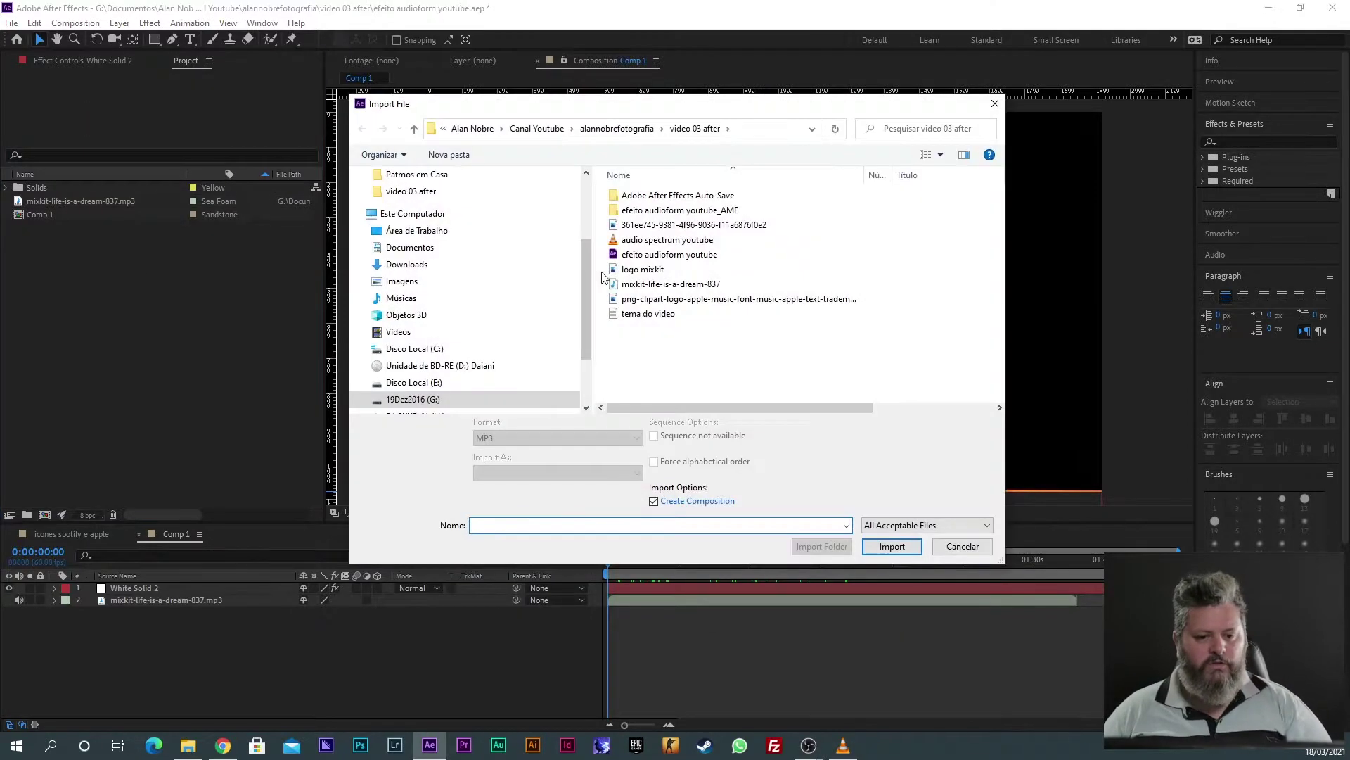
{"action": "left_click", "coordinate": [686, 225]}
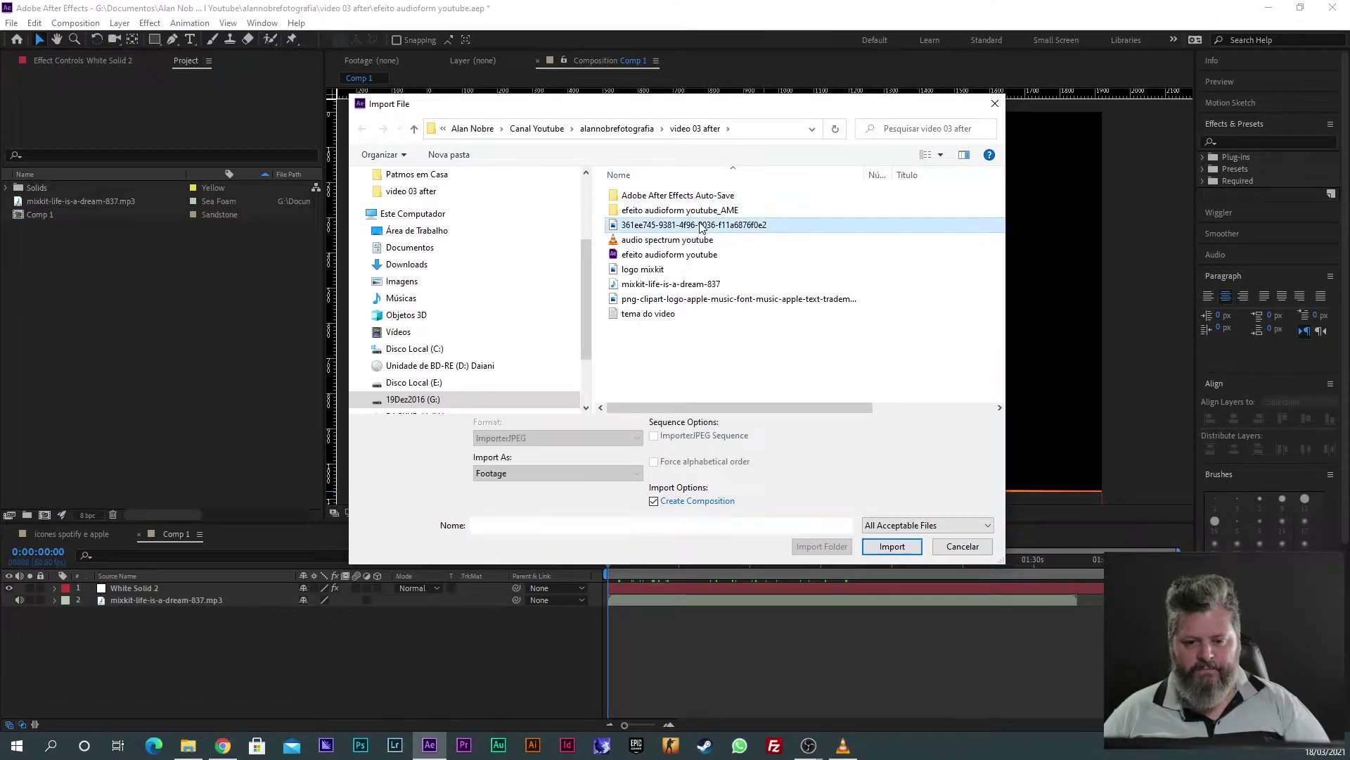
{"action": "left_click", "coordinate": [892, 546]}
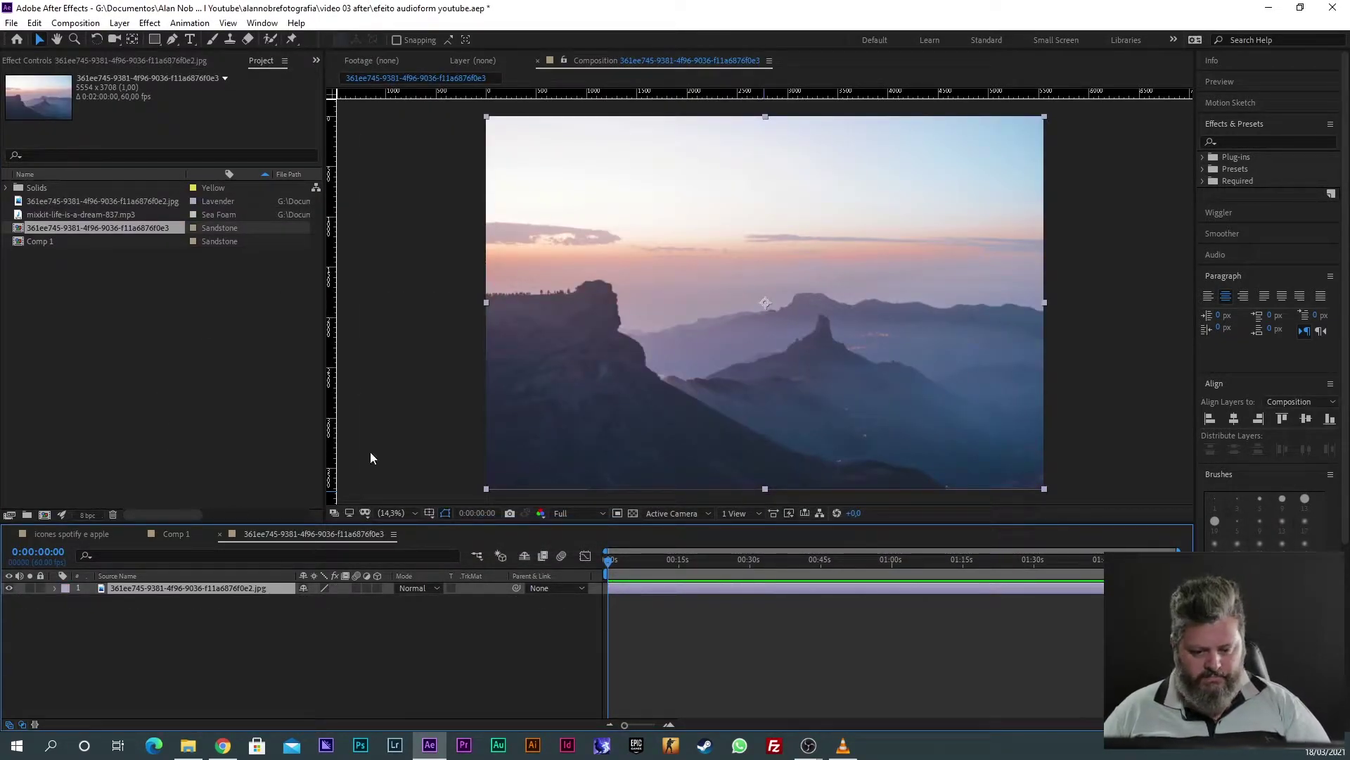
Step: Delete the composition 361ee745-9381-4f96-9036-f11a6876f0e2 from the project, keeping the image footage
{"action": "left_click", "coordinate": [42, 229]}
{"action": "key", "text": "Delete"}
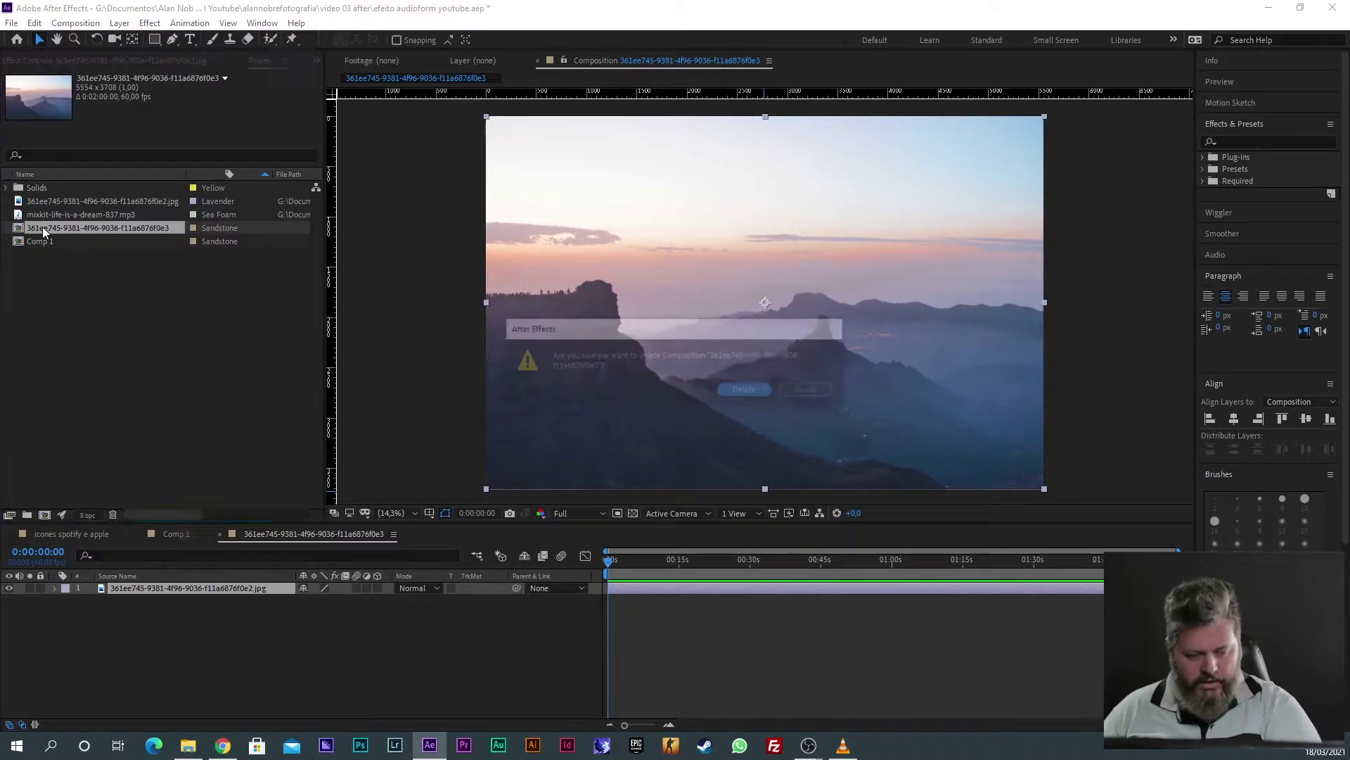
{"action": "key", "text": "Return"}
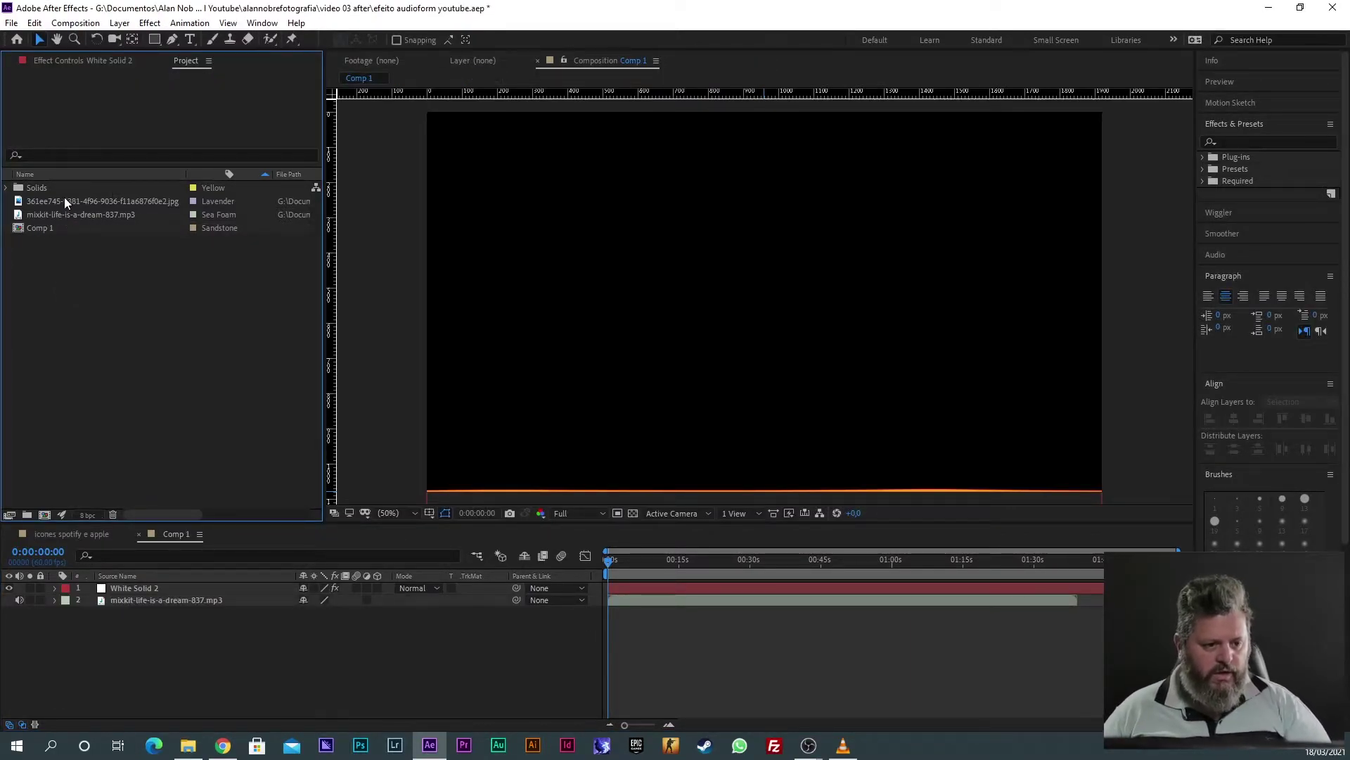
Step: Add the landscape image 361ee745-9381-4f96-9036-f11a6876f0e2.jpg to Comp 1 between White Solid 2 and the mp3 layer
{"action": "left_click", "coordinate": [612, 560]}
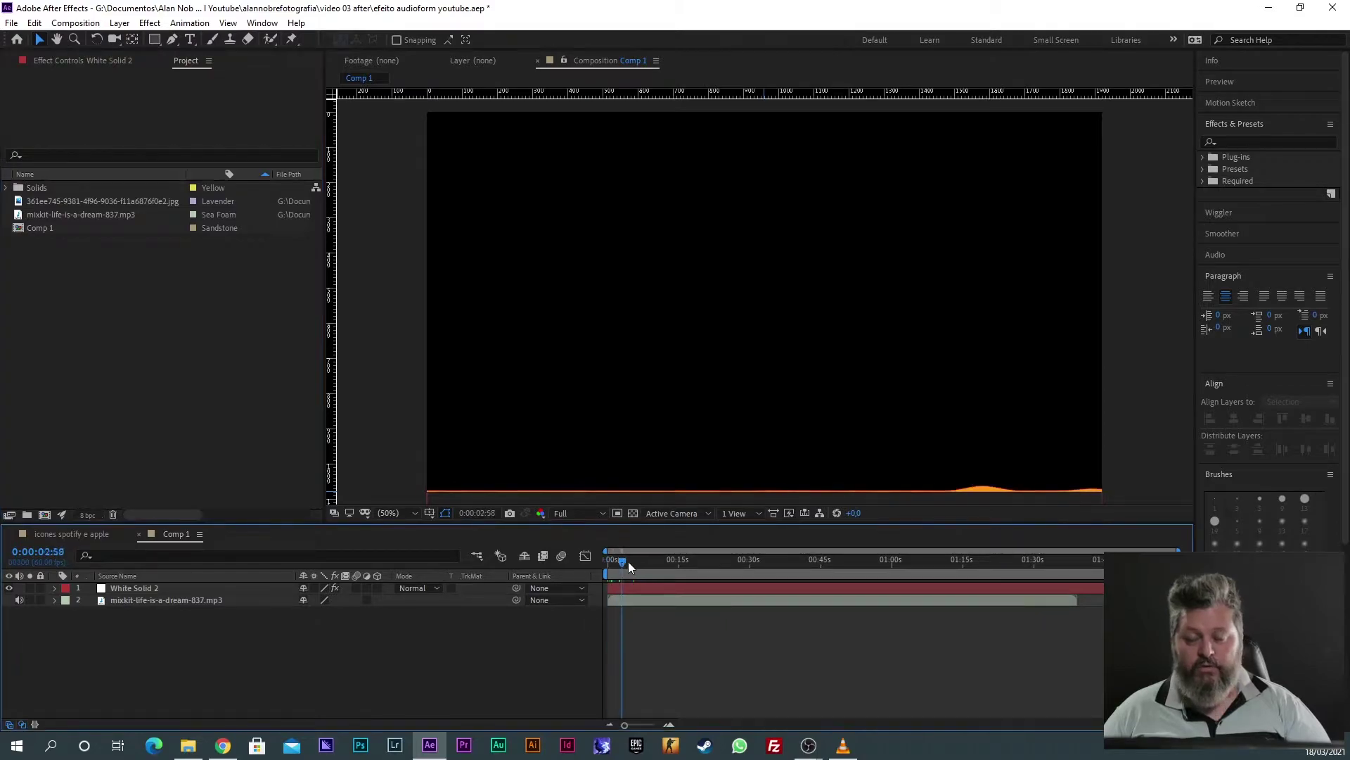
{"action": "left_click_drag", "start_coordinate": [39, 201], "coordinate": [257, 599]}
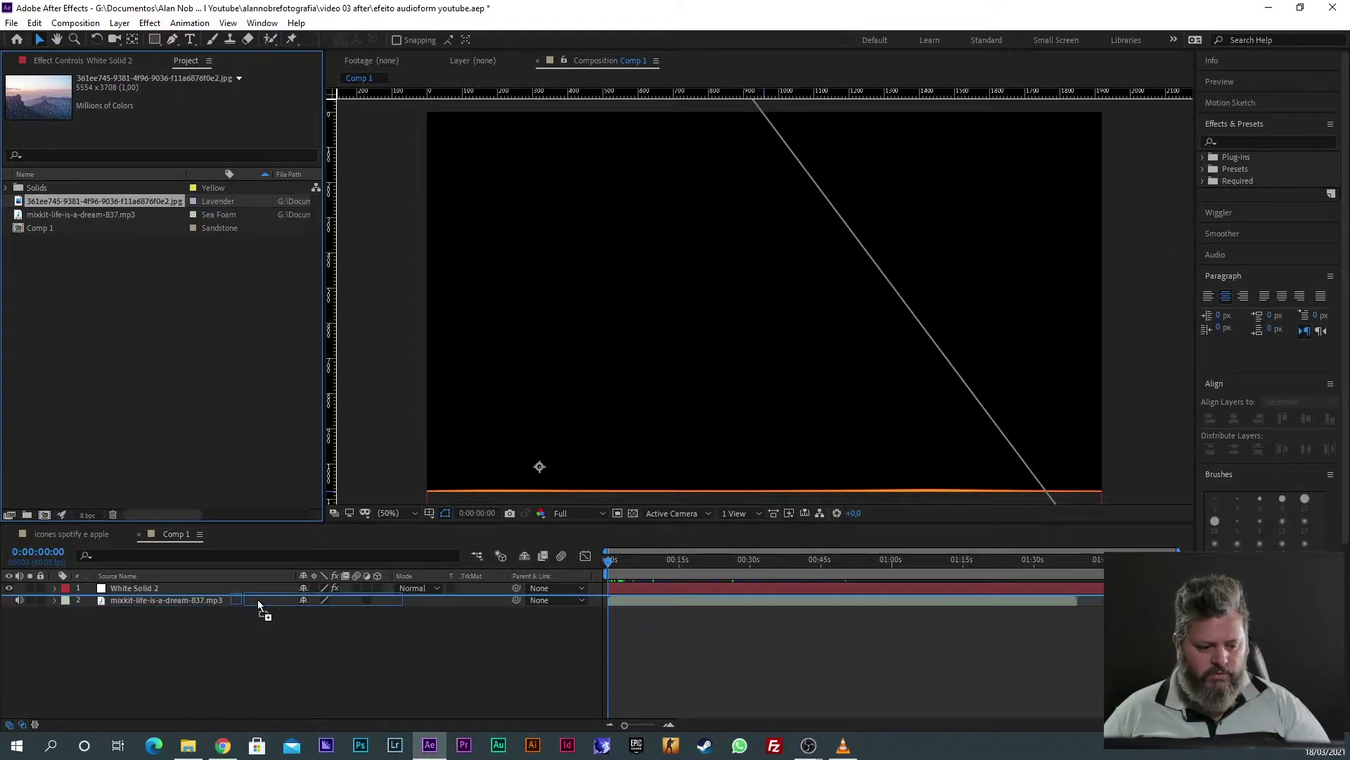
{"action": "key", "text": "comma"}
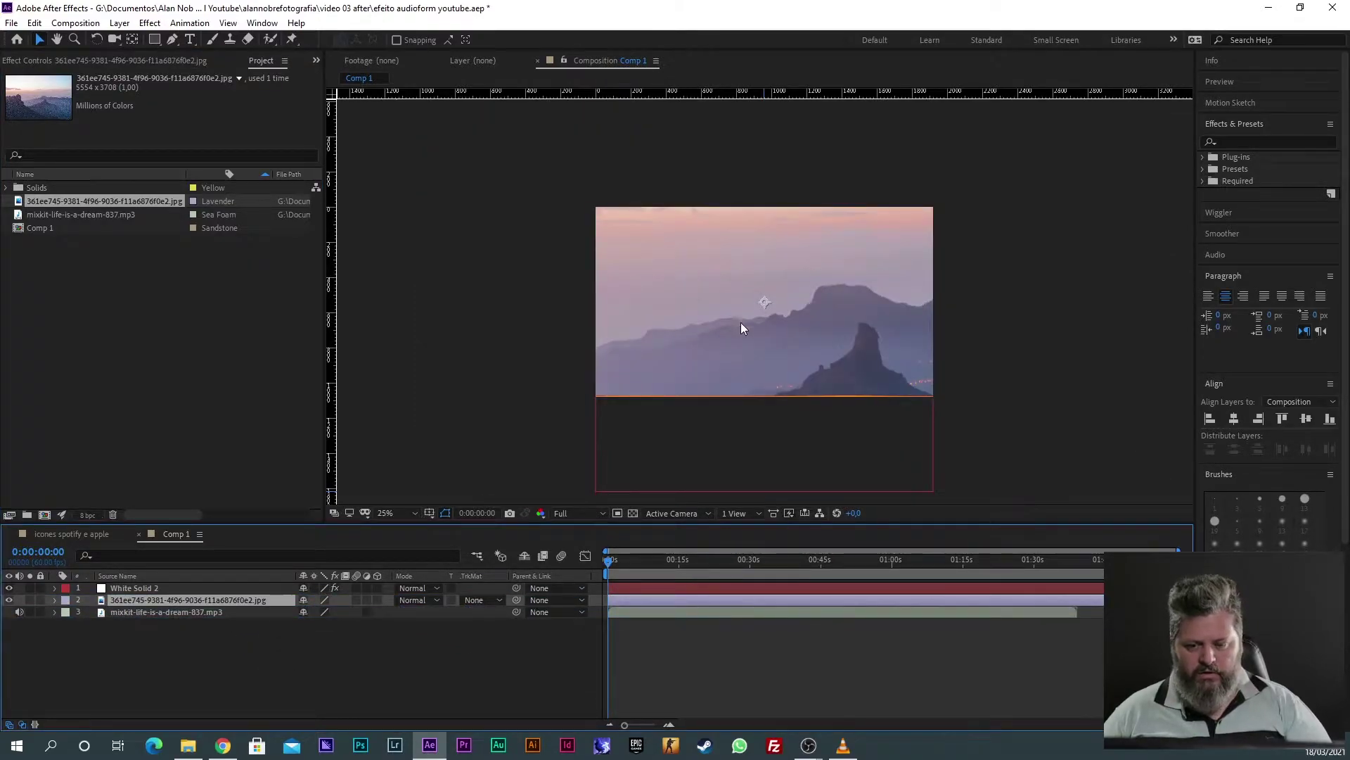
Step: Scale the landscape image layer to 35%
{"action": "left_click", "coordinate": [251, 620]}
{"action": "left_click", "coordinate": [233, 597]}
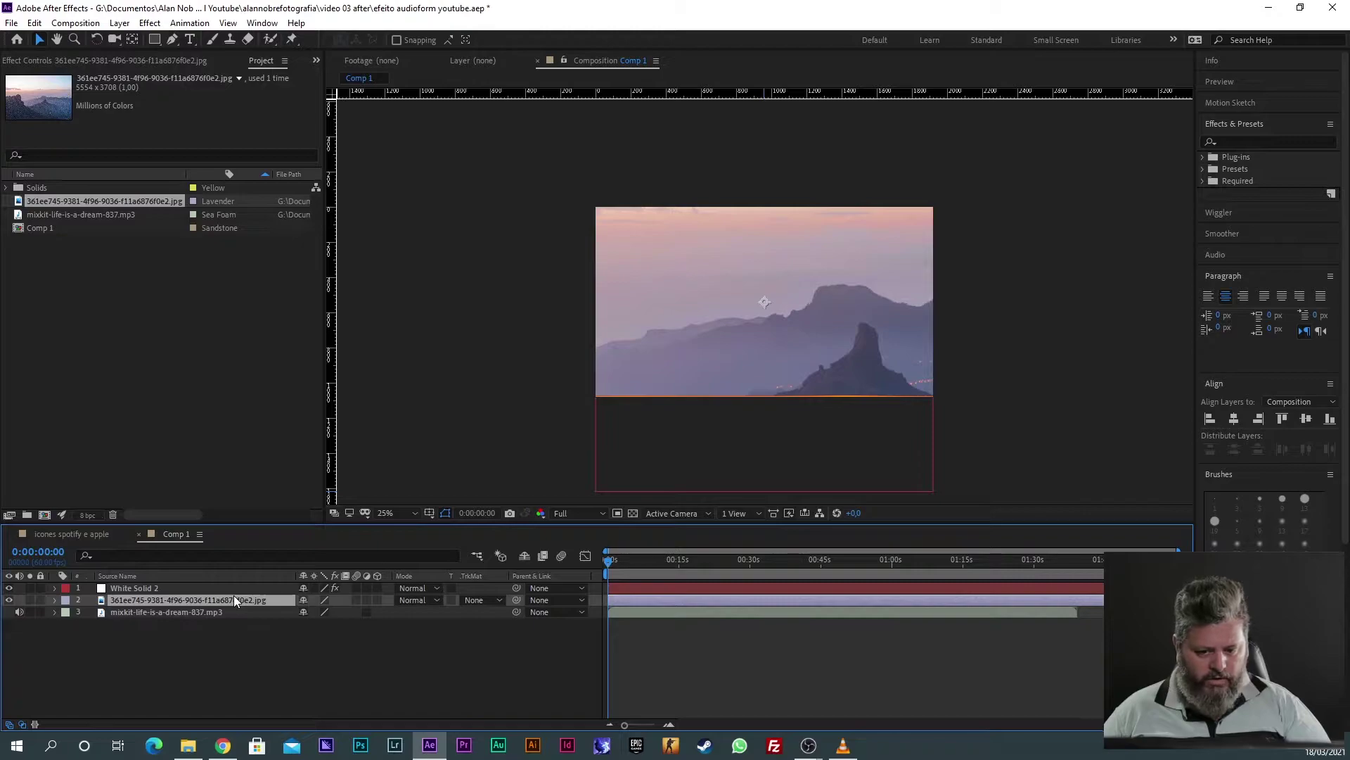
{"action": "key", "text": "s"}
{"action": "left_click_drag", "start_coordinate": [327, 611], "coordinate": [276, 619]}
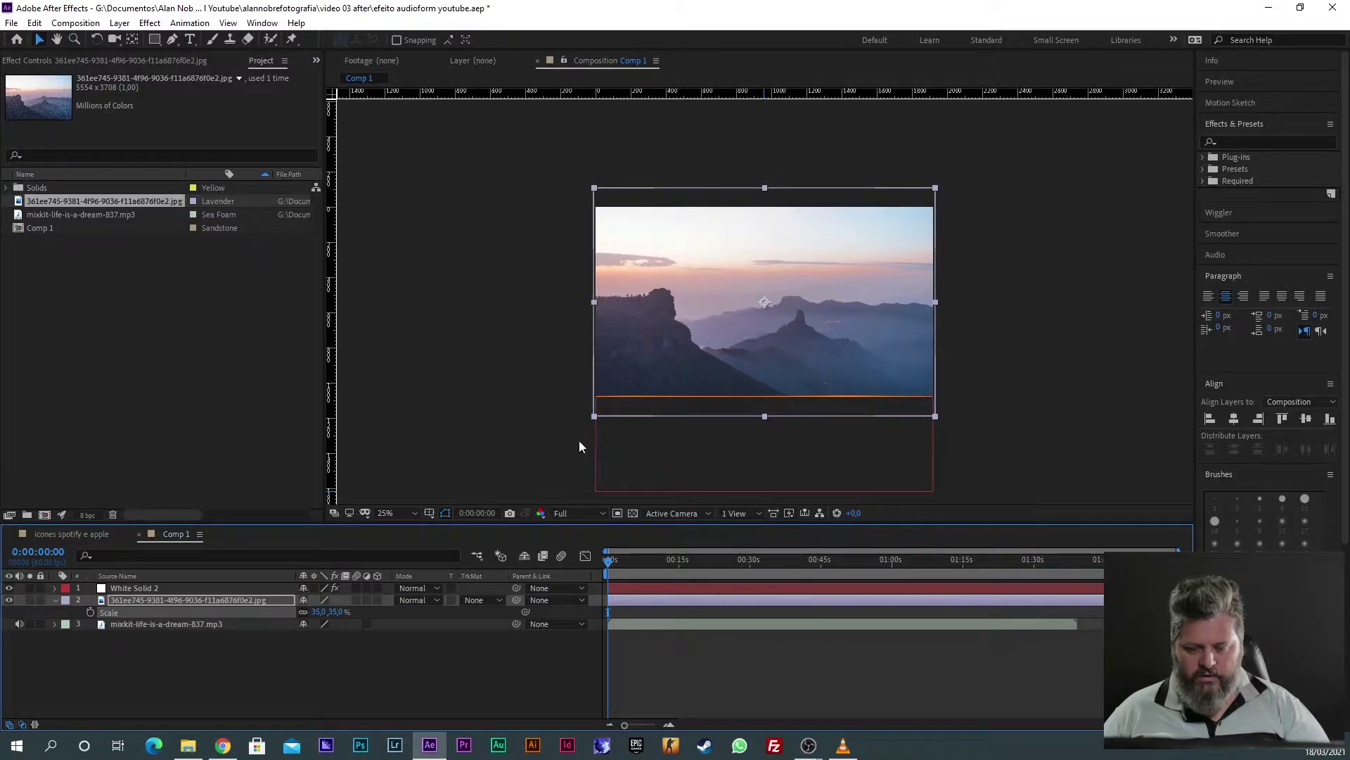
{"action": "scroll", "coordinate": [746, 418], "scroll_direction": "up", "scroll_amount": 2}
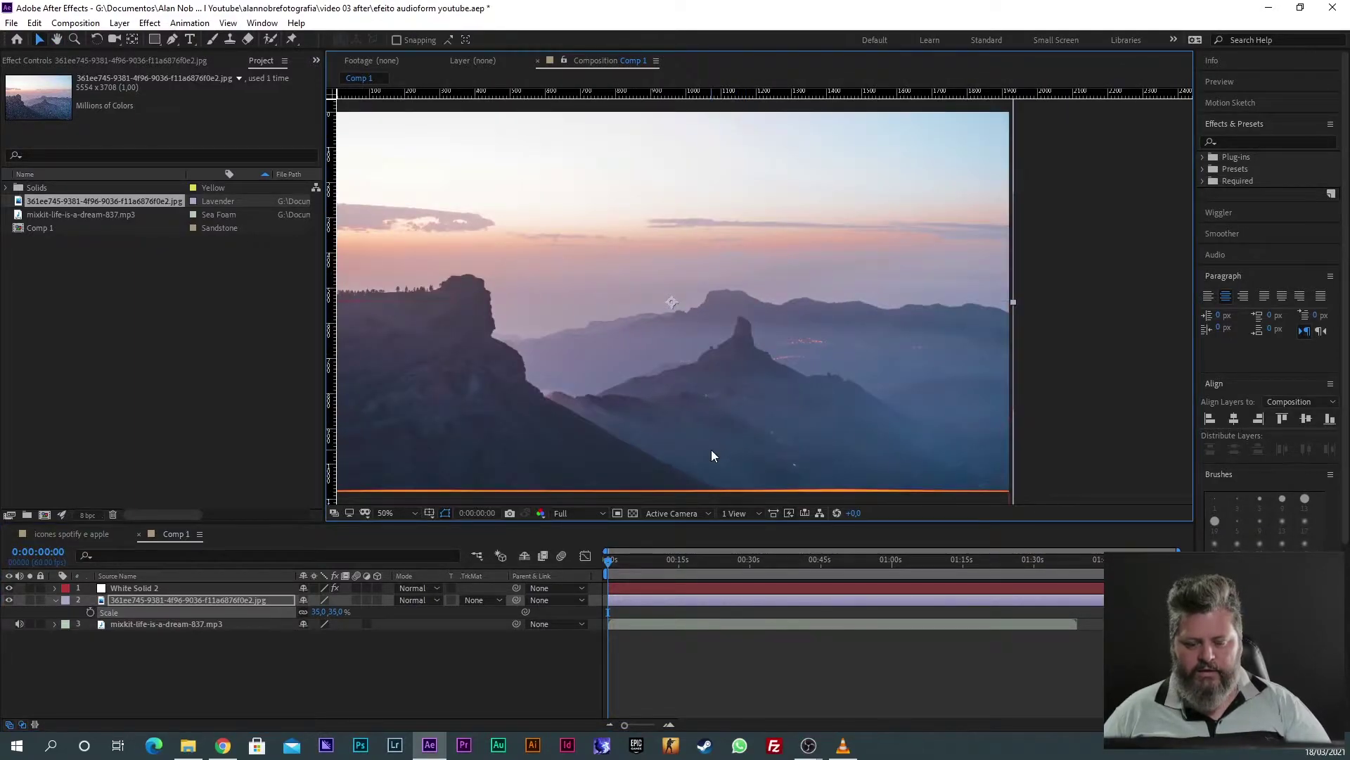
Step: Switch to VLC, examine the opening of audio spectrum youtube.mp4 where the background splits, and return to After Effects
{"action": "key", "text": "alt+Tab"}
{"action": "left_click", "coordinate": [410, 585]}
{"action": "left_click", "coordinate": [384, 604]}
{"action": "key", "text": "space"}
{"action": "left_click_drag", "start_coordinate": [441, 588], "coordinate": [412, 598]}
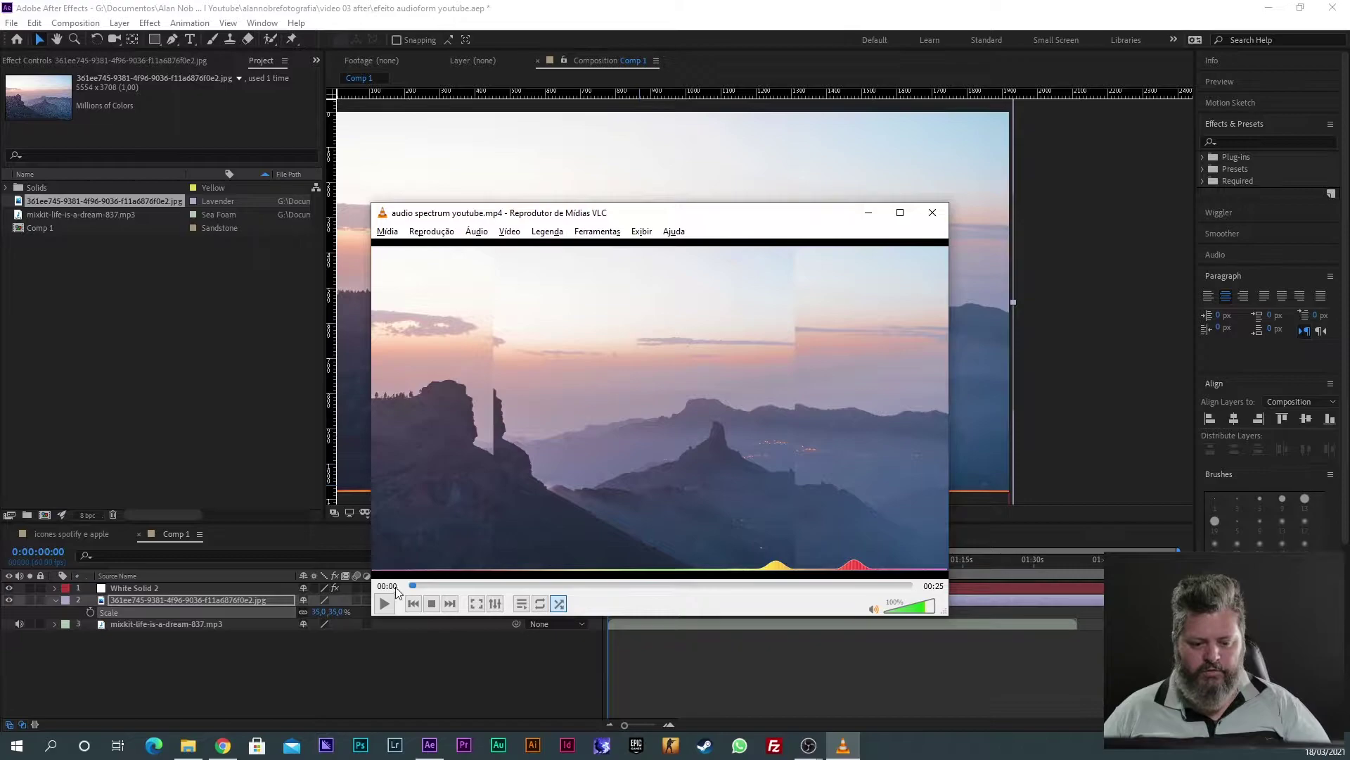
{"action": "mouse_move", "coordinate": [412, 585]}
{"action": "left_mouse_down"}
{"action": "mouse_move", "coordinate": [557, 587]}
{"action": "mouse_move", "coordinate": [410, 585]}
{"action": "left_mouse_up"}
{"action": "left_click", "coordinate": [868, 213]}
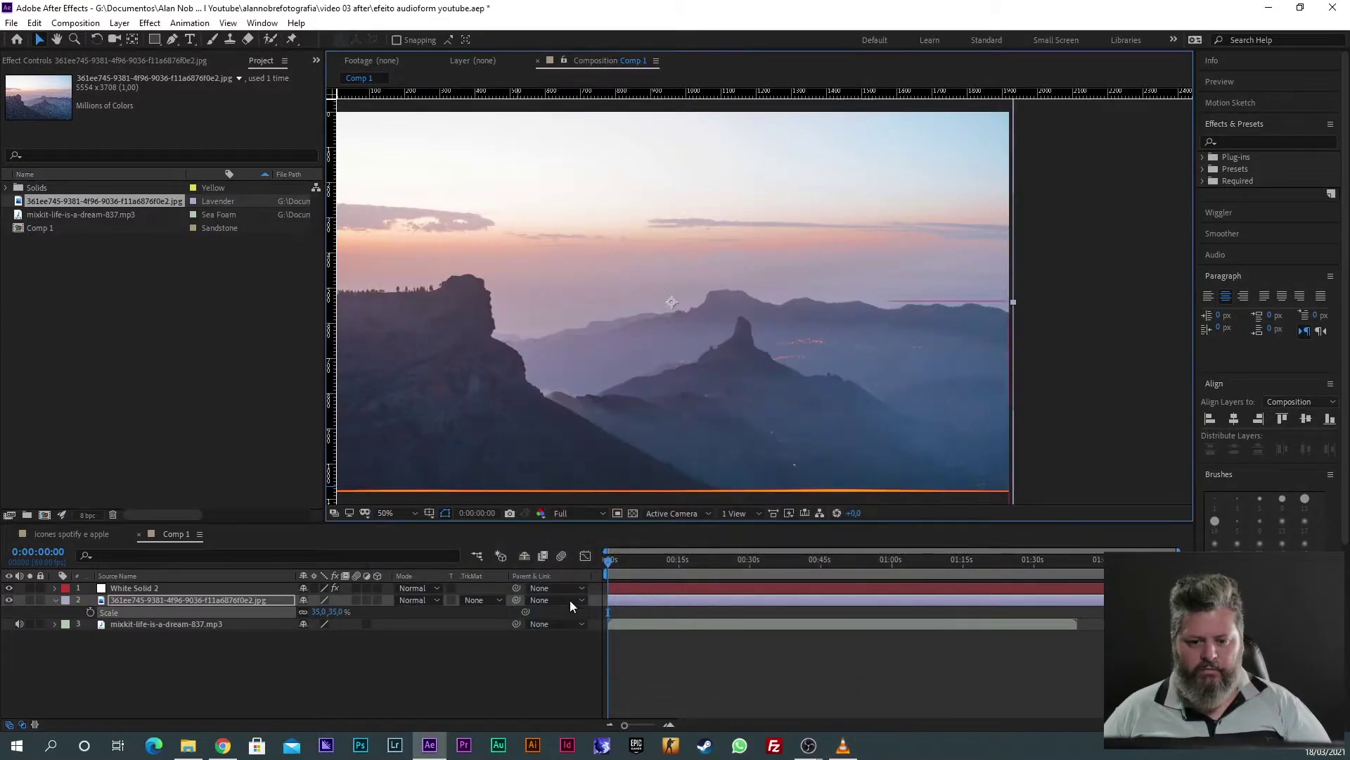
Step: Enlarge the landscape image layer proportionally to about 41.3% so it extends beyond the frame on all sides
{"action": "left_click", "coordinate": [119, 599]}
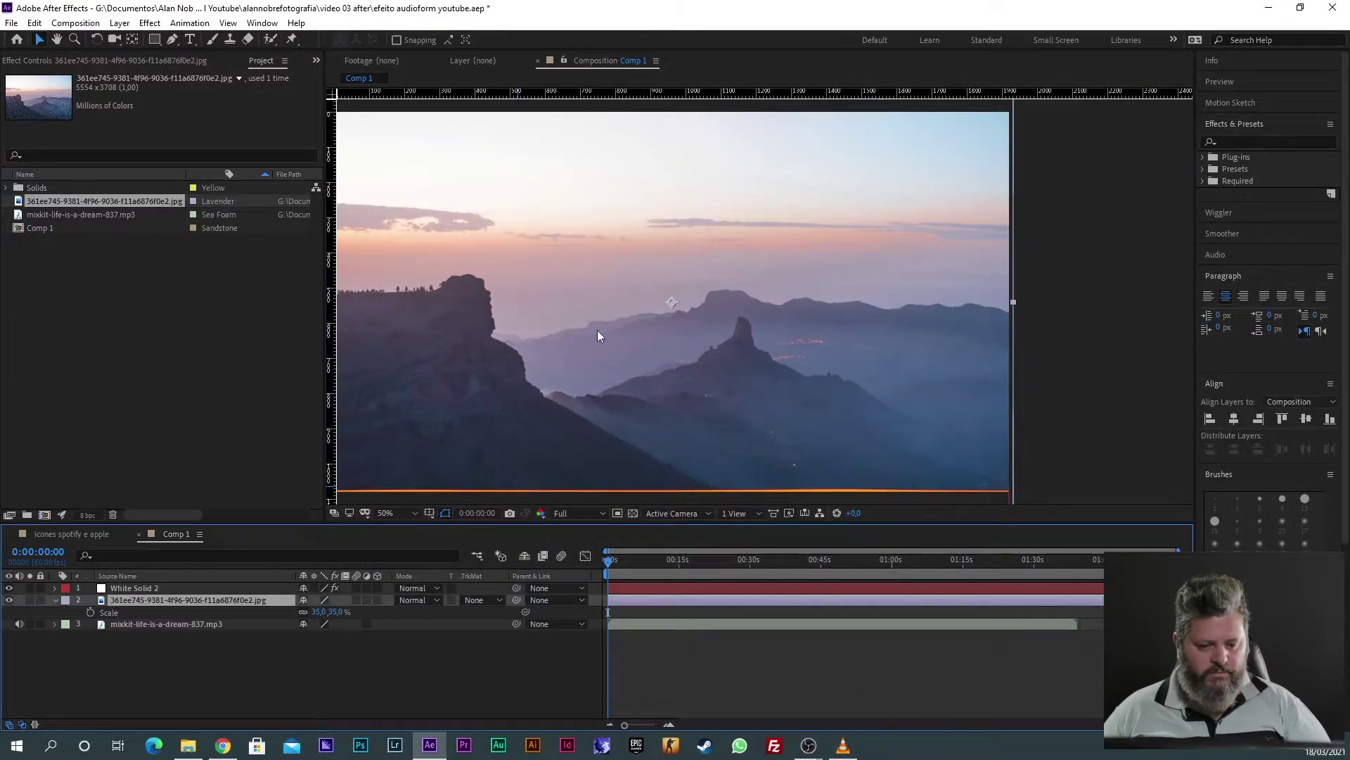
{"action": "key", "text": "comma"}
{"action": "mouse_move", "coordinate": [546, 302]}
{"action": "left_mouse_down"}
{"action": "mouse_move", "coordinate": [526, 305]}
{"action": "mouse_move", "coordinate": [548, 305]}
{"action": "left_mouse_up"}
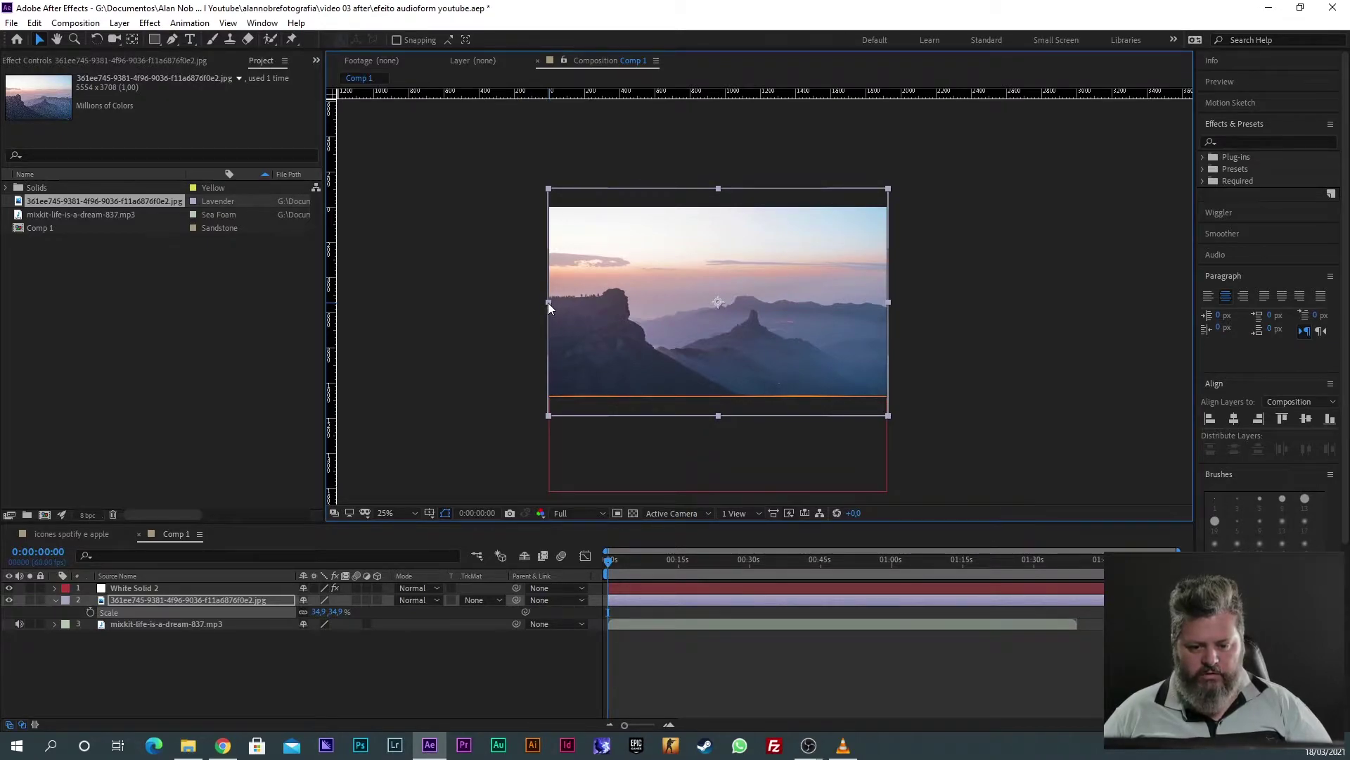
{"action": "left_click_drag", "start_coordinate": [547, 302], "coordinate": [516, 315]}
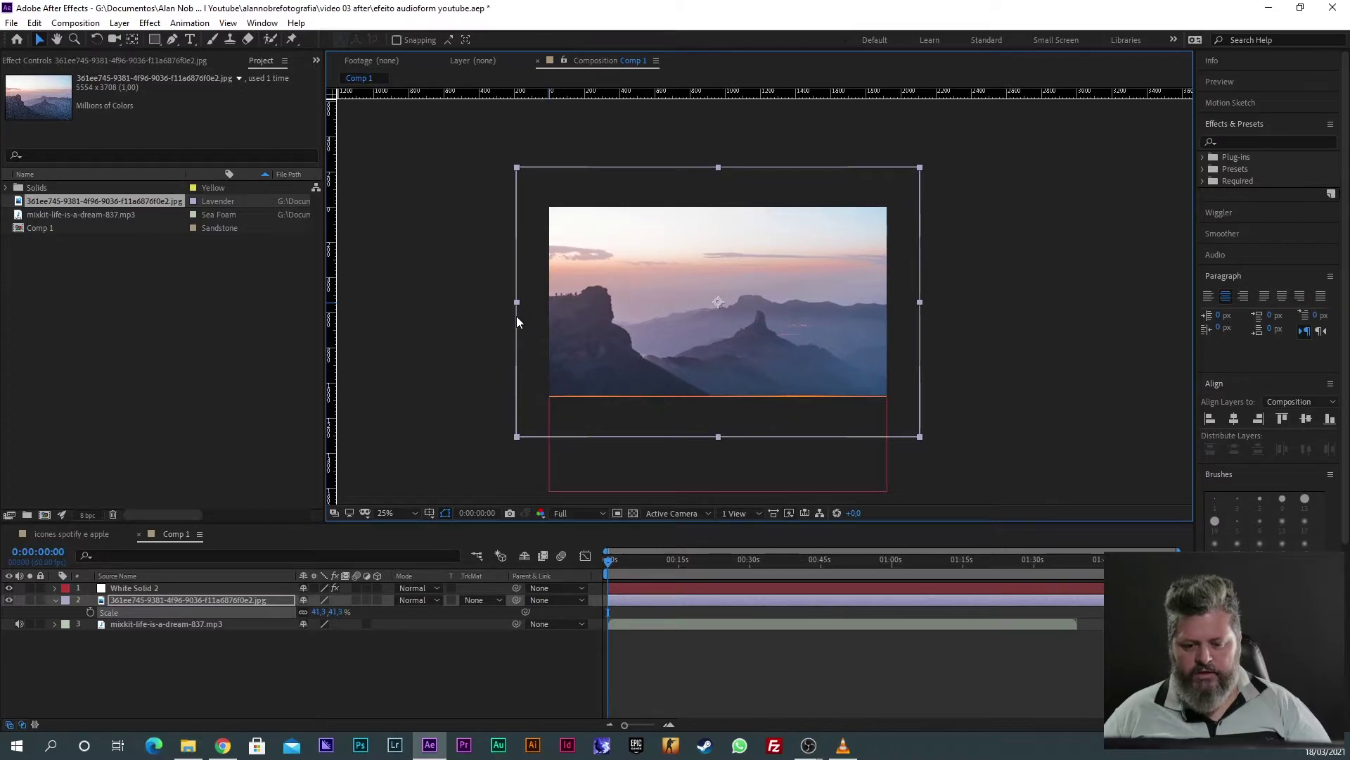
Step: Duplicate the landscape image layer in Comp 1
{"action": "left_click", "coordinate": [205, 636]}
{"action": "left_click", "coordinate": [205, 597]}
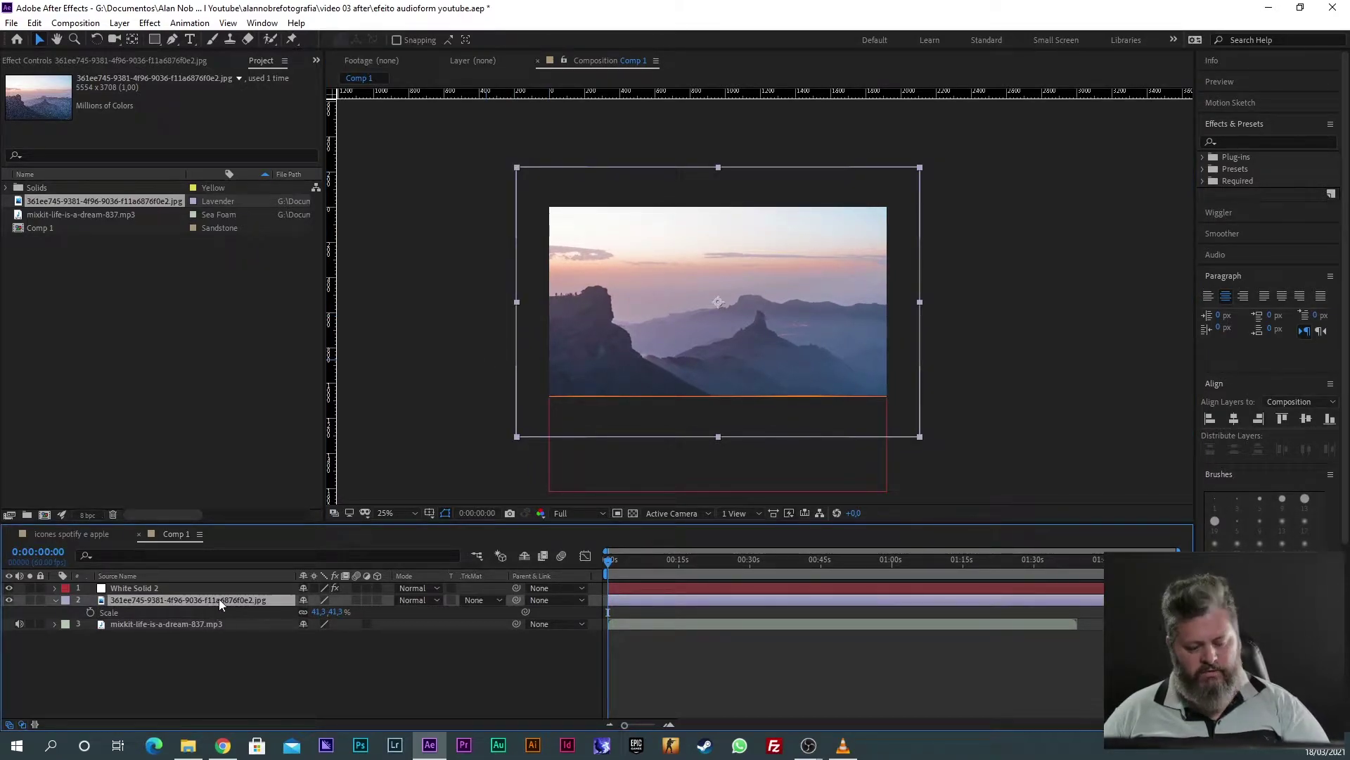
{"action": "key", "text": "ctrl+d"}
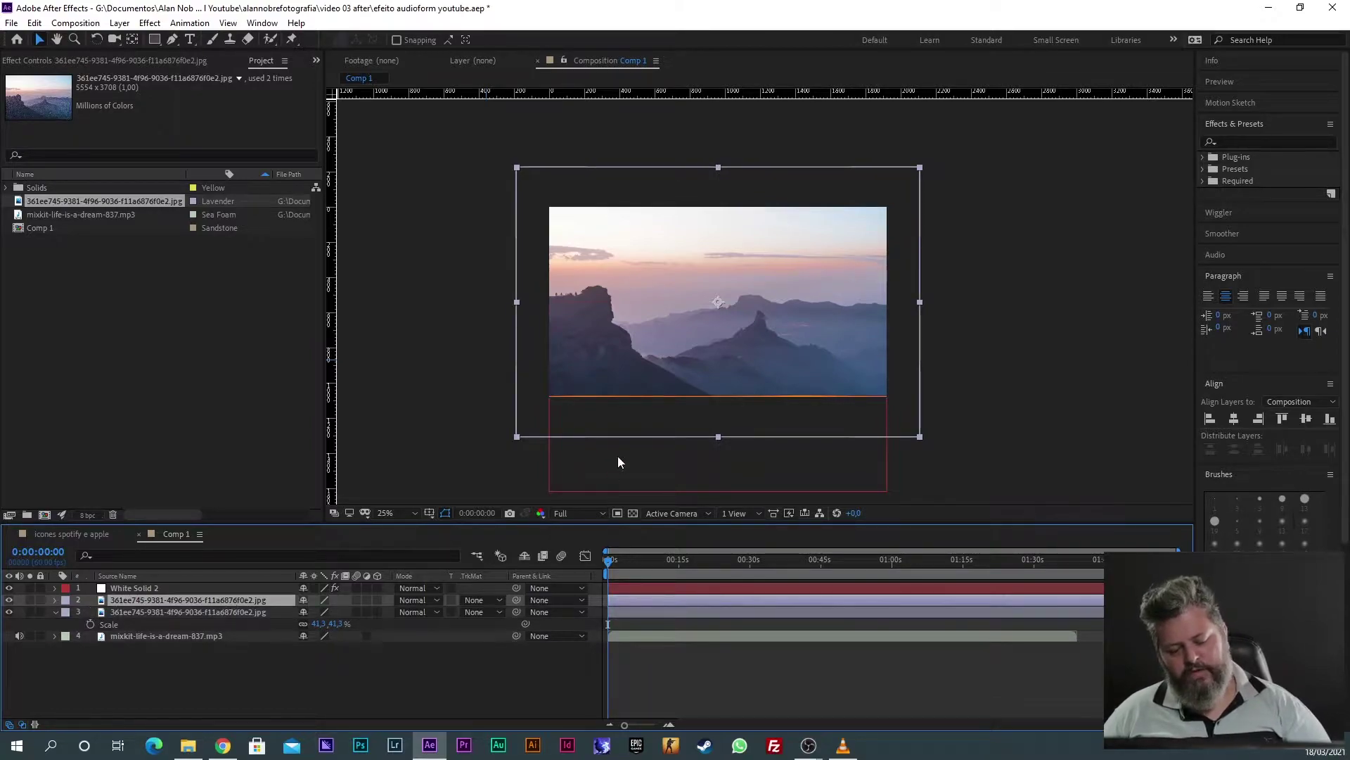
{"action": "key", "text": "period"}
{"action": "key", "text": "comma"}
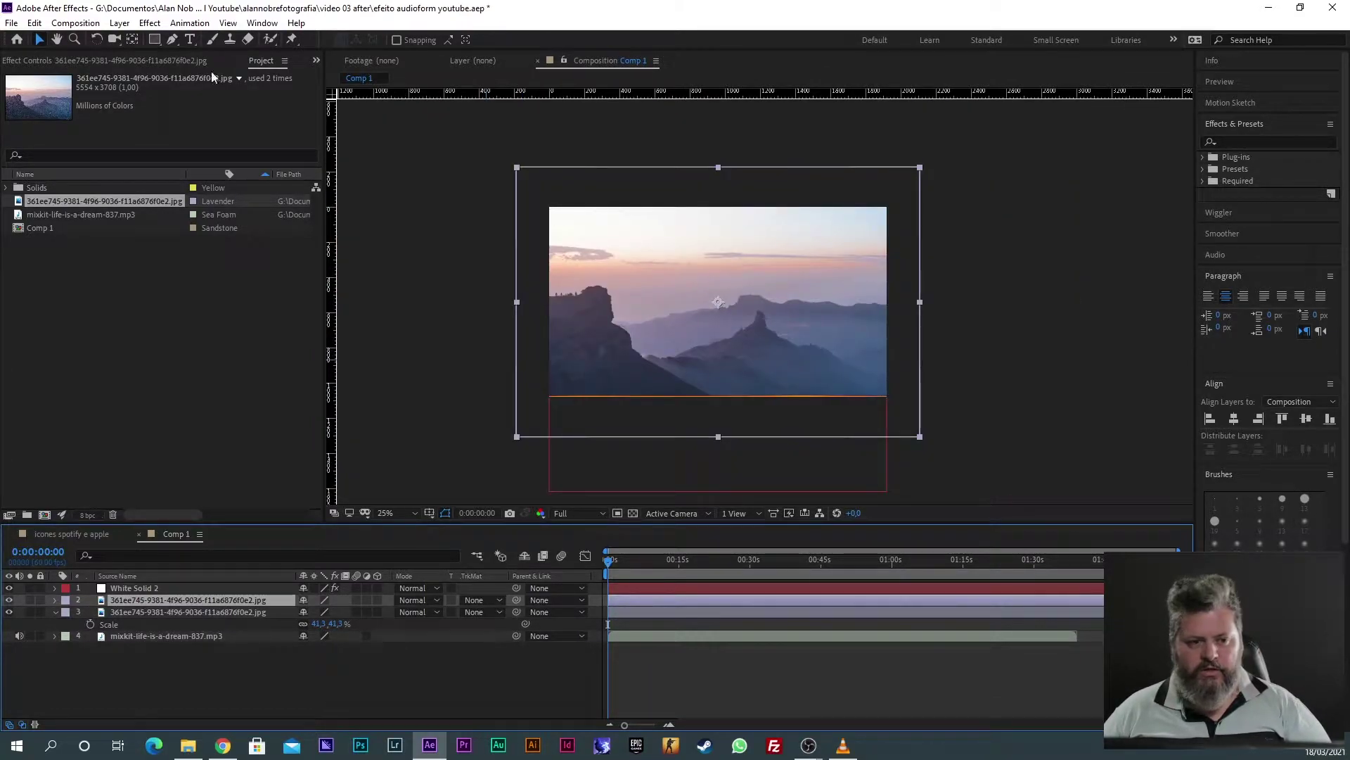
Step: Draw a rectangular mask about 1090 px wide and the full frame height on the upper landscape image copy
{"action": "left_click", "coordinate": [155, 41]}
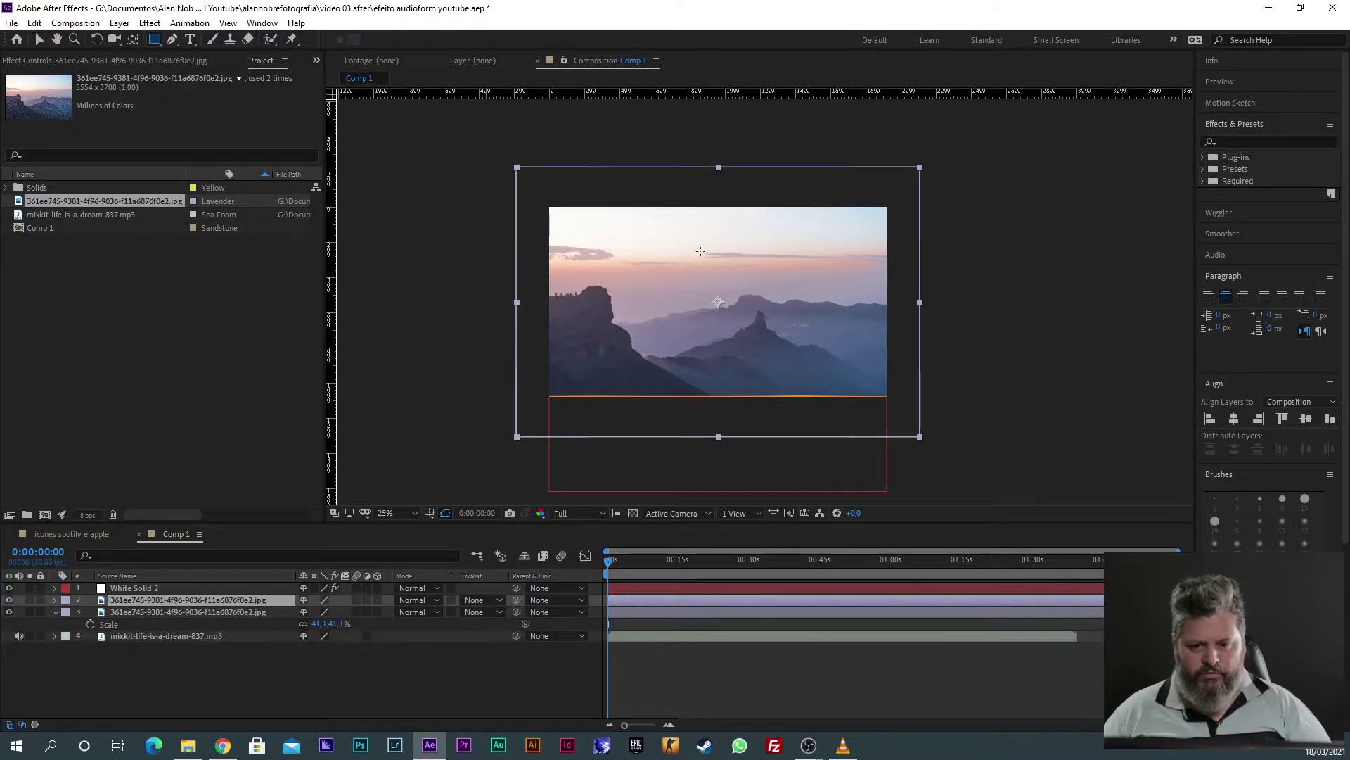
{"action": "left_click_drag", "start_coordinate": [658, 207], "coordinate": [786, 399]}
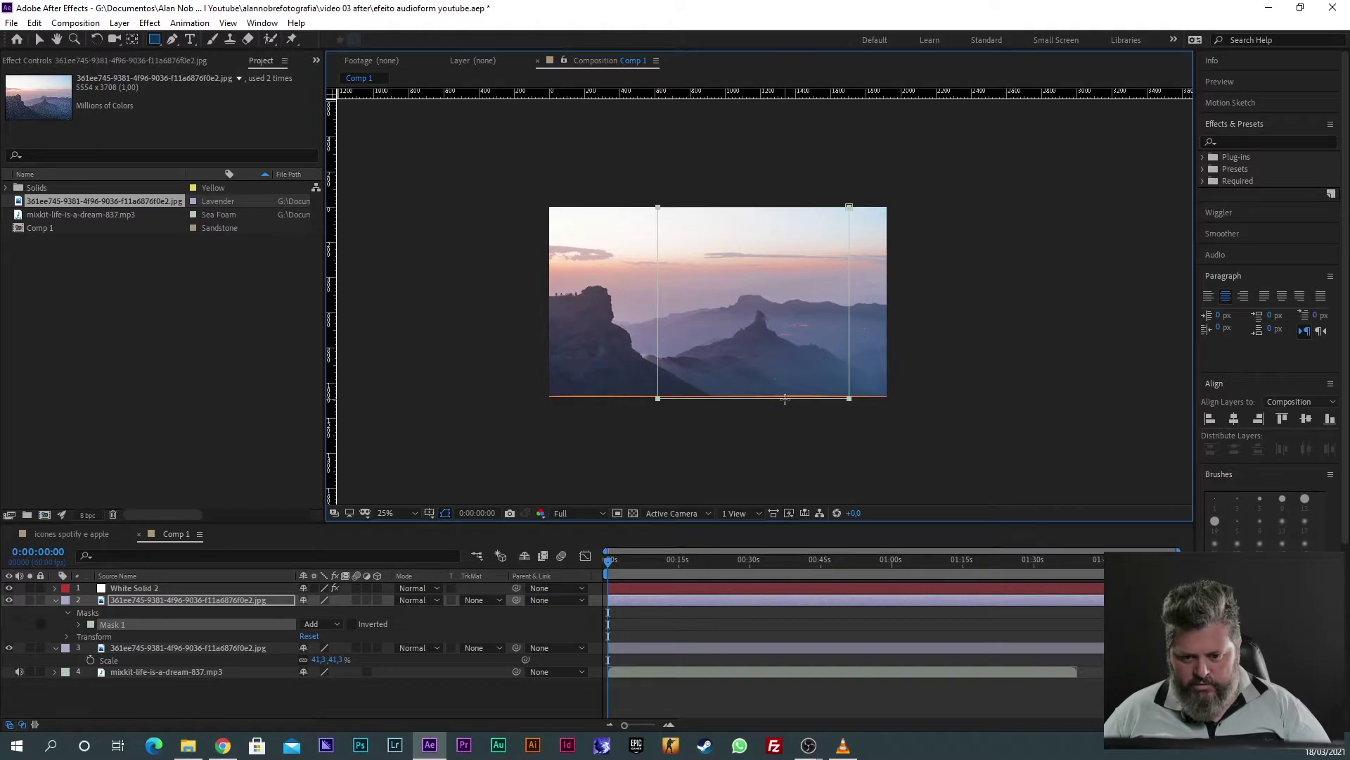
{"action": "left_click", "coordinate": [160, 603]}
{"action": "key", "text": "v"}
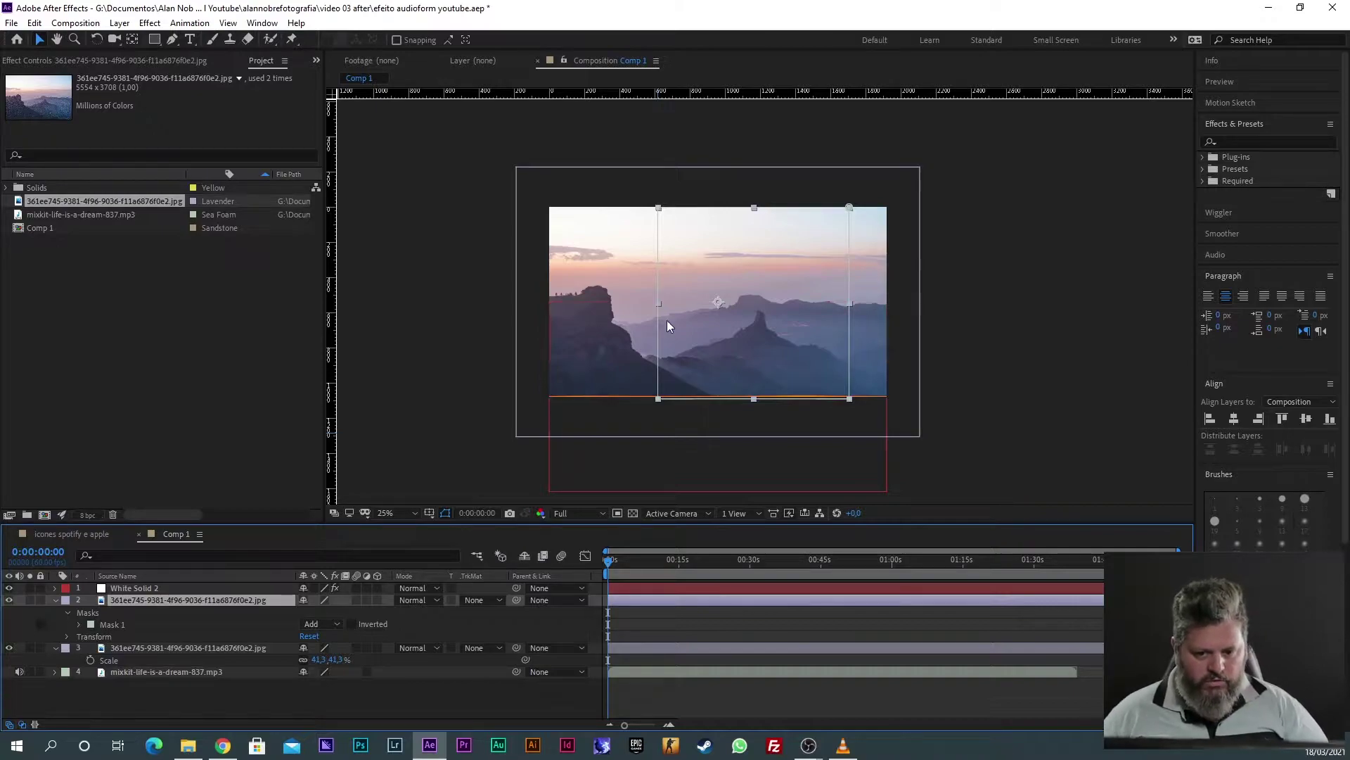
Step: Shift Mask 1 on the upper image copy leftward so its left edge sits at about 400 px, roughly centred
{"action": "left_click", "coordinate": [149, 621]}
{"action": "left_click", "coordinate": [137, 602]}
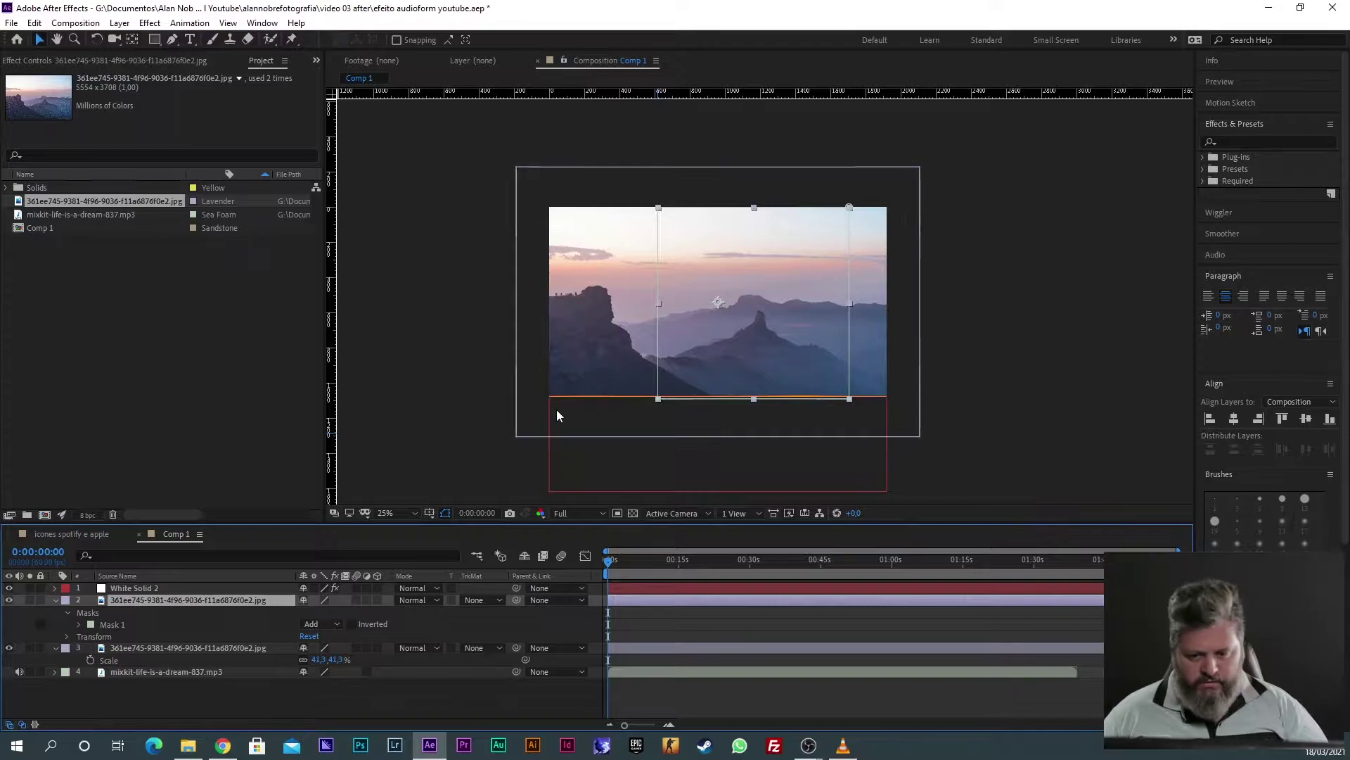
{"action": "scroll", "coordinate": [759, 325], "scroll_direction": "up", "scroll_amount": 2}
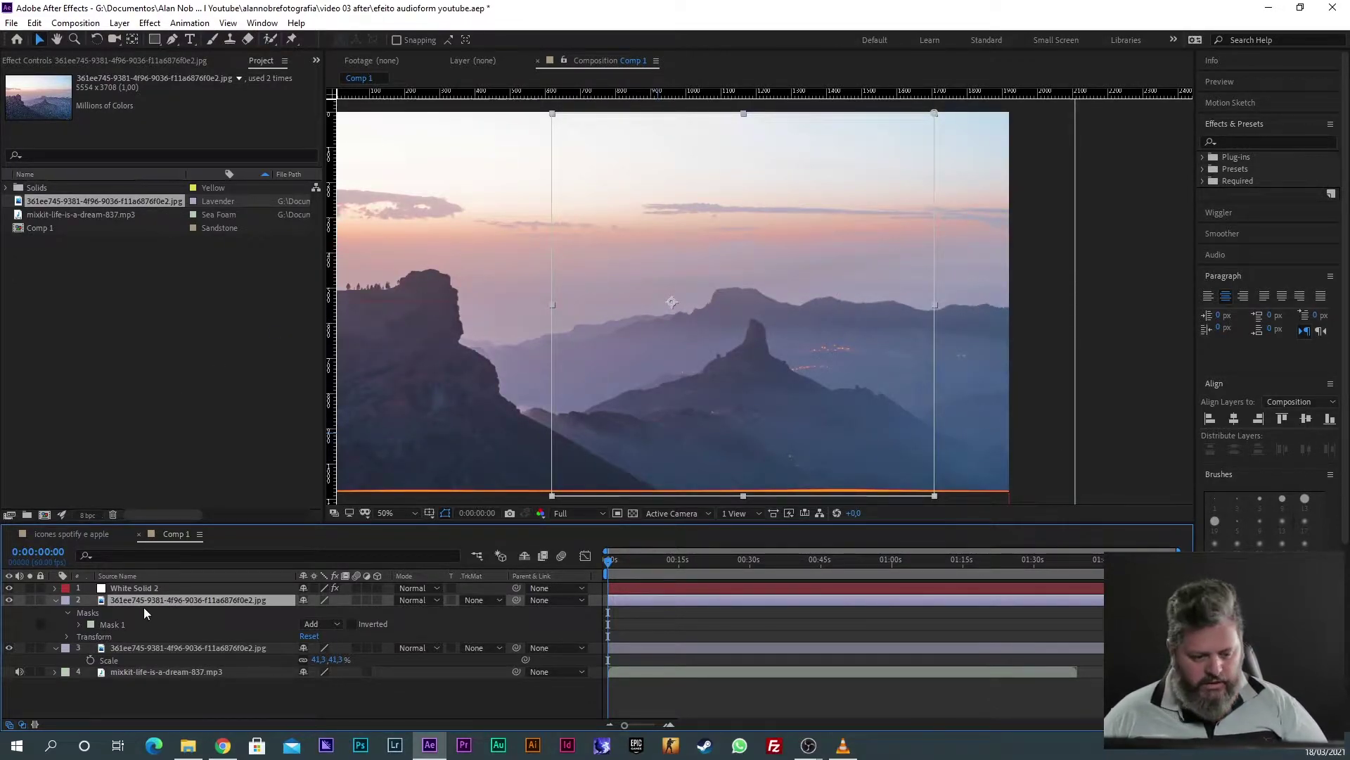
{"action": "left_click", "coordinate": [103, 626]}
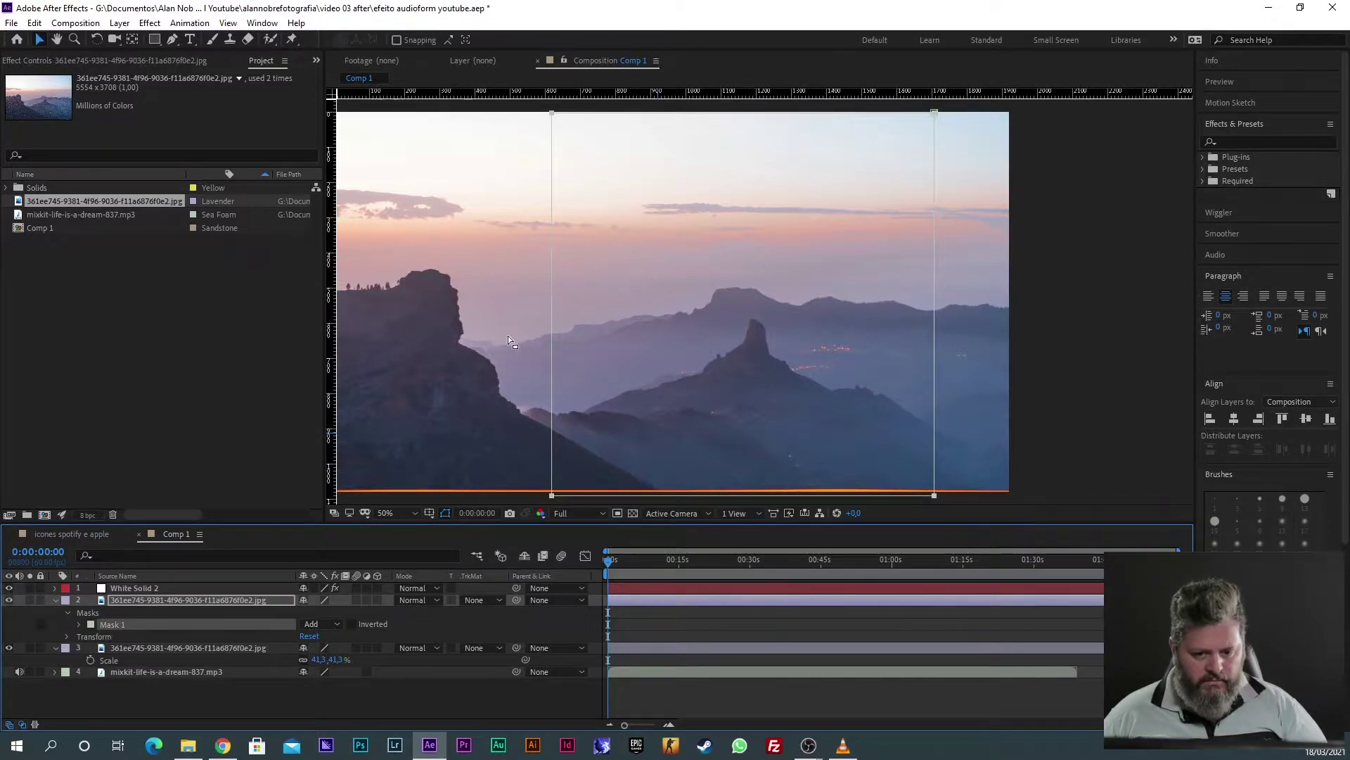
{"action": "left_click", "coordinate": [553, 498]}
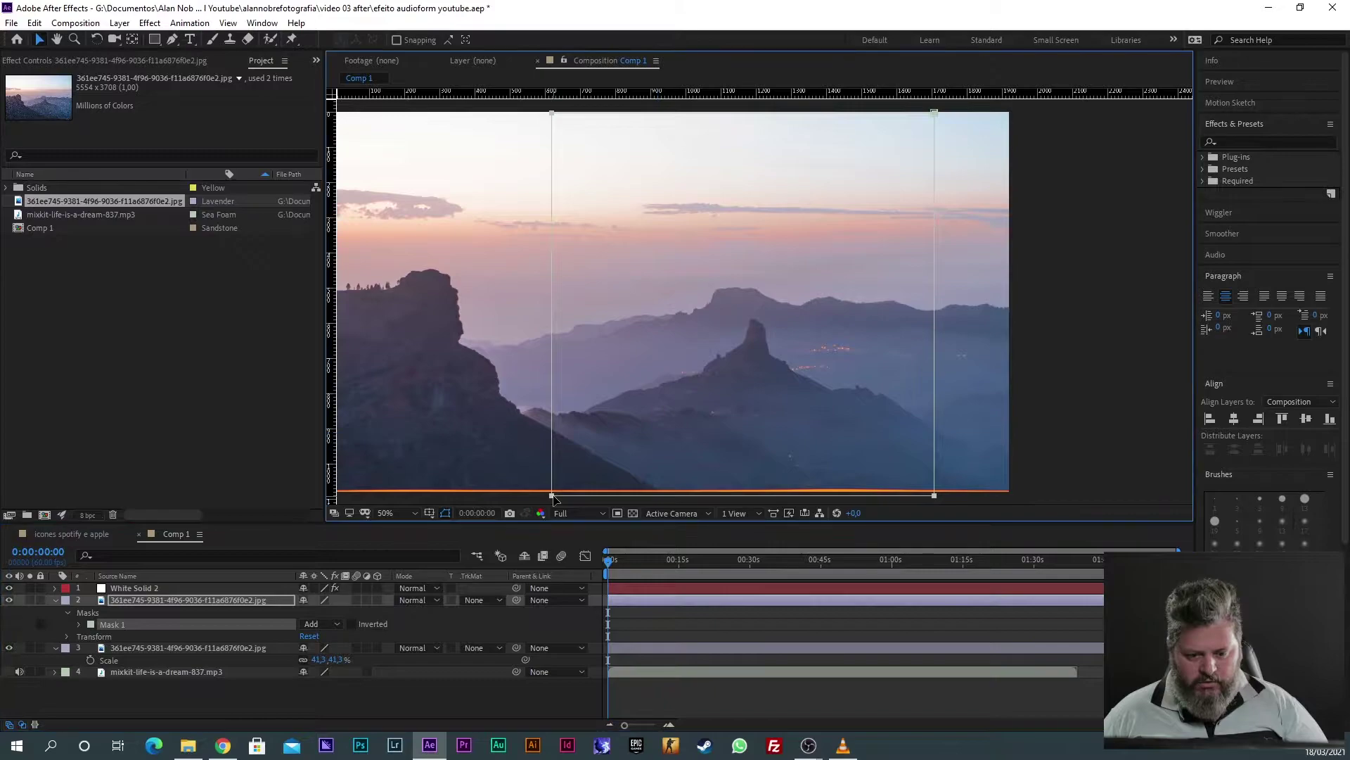
{"action": "left_click_drag", "start_coordinate": [661, 280], "coordinate": [675, 335]}
{"action": "left_click_drag", "start_coordinate": [600, 275], "coordinate": [626, 221]}
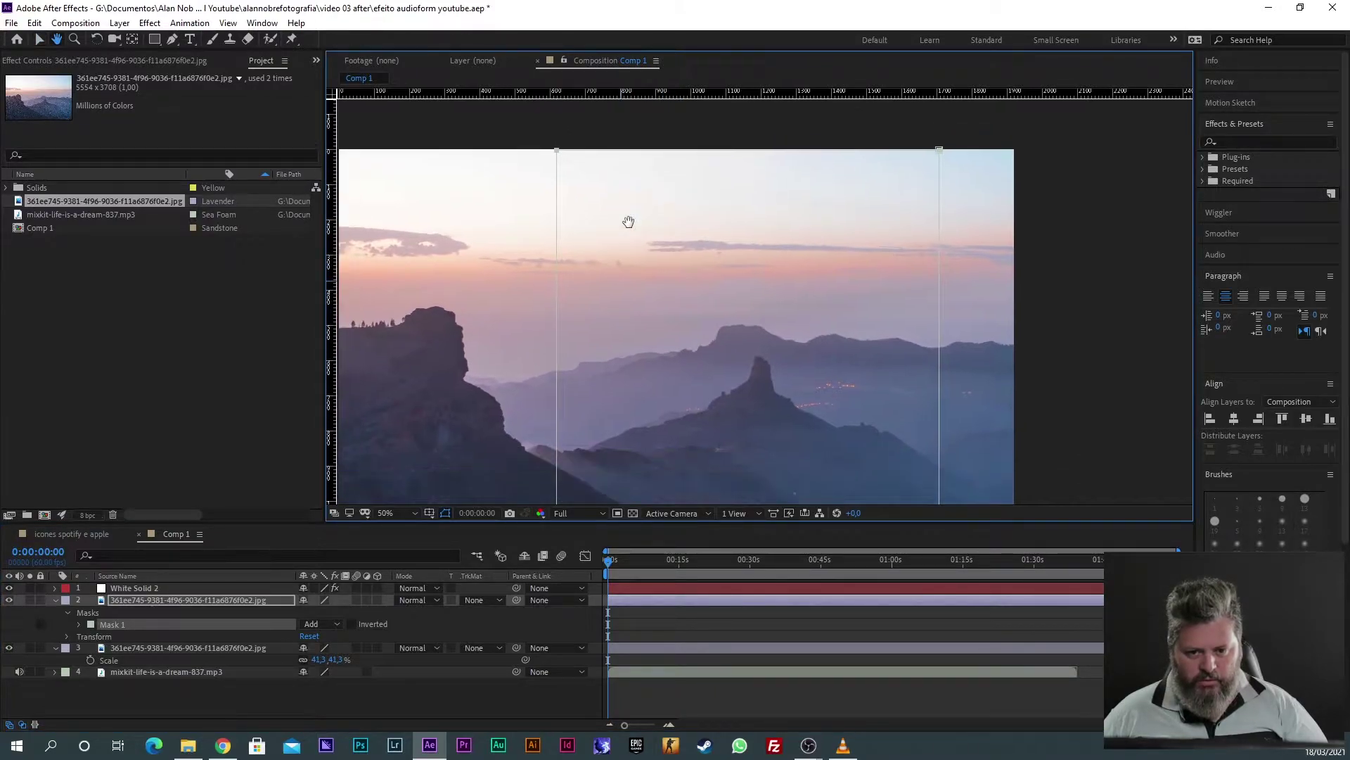
{"action": "left_click_drag", "start_coordinate": [550, 153], "coordinate": [482, 149]}
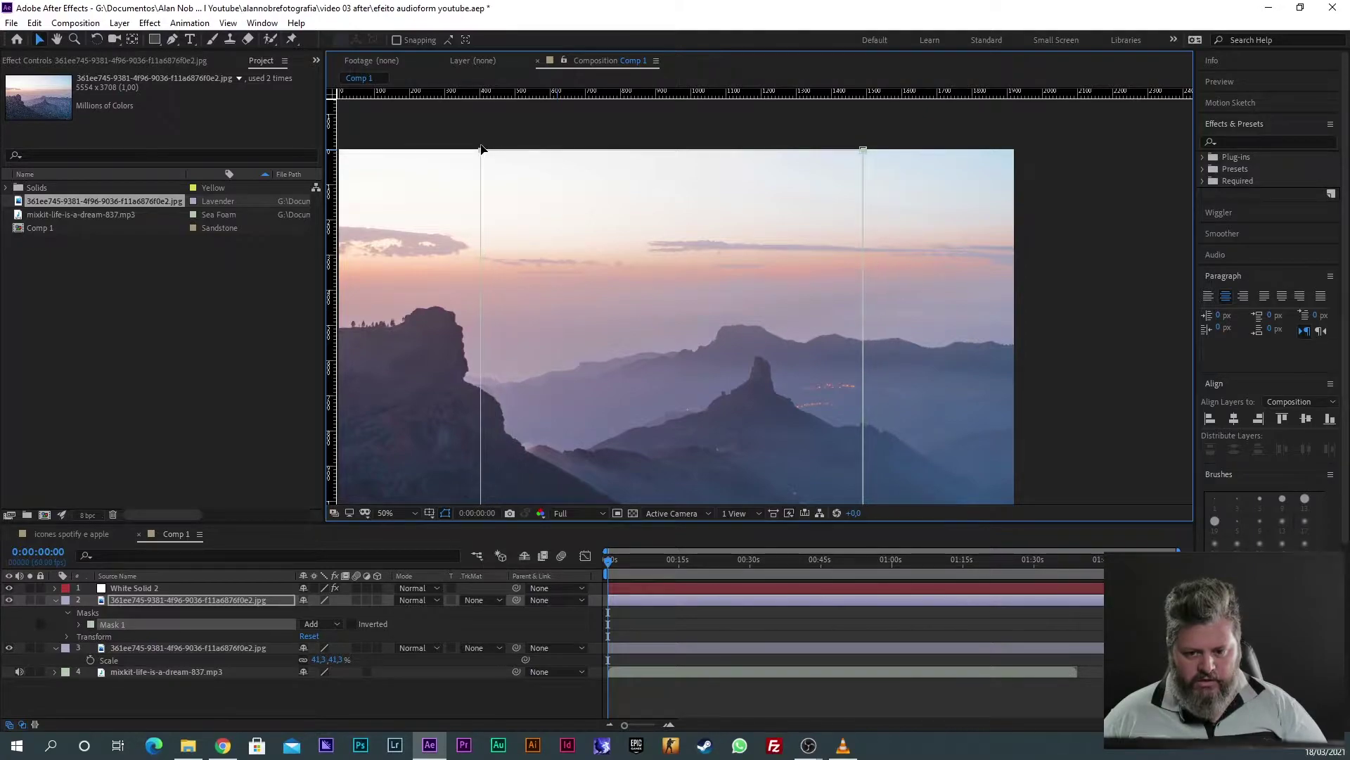
{"action": "key", "text": "comma"}
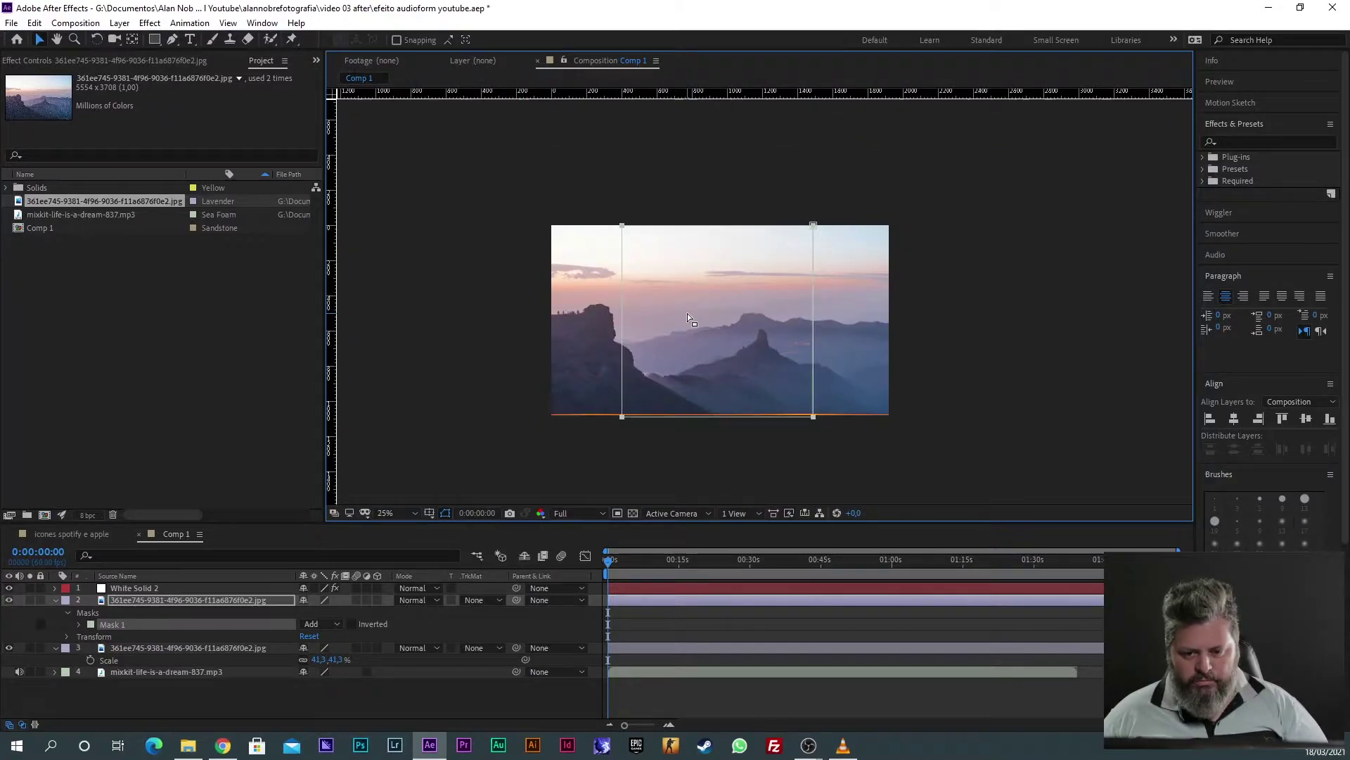
Step: Collapse the mask and transform properties of both landscape image layers in the timeline
{"action": "left_click", "coordinate": [217, 601]}
{"action": "key", "text": "period"}
{"action": "key", "text": "comma"}
{"action": "left_click", "coordinate": [208, 690]}
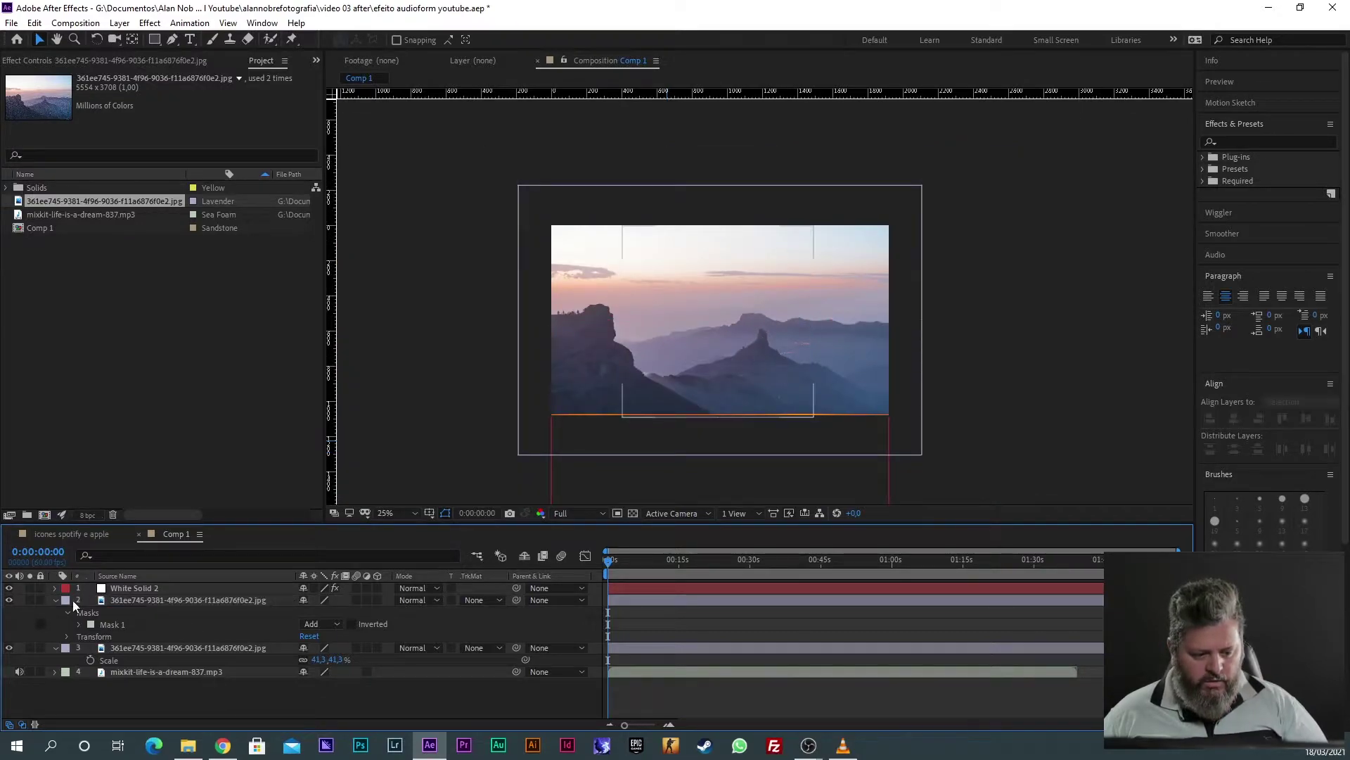
{"action": "left_click", "coordinate": [56, 601]}
{"action": "left_click", "coordinate": [55, 613]}
Step: Temporarily hide the lower landscape image layer to check the masked copy, and show it again
{"action": "left_click", "coordinate": [137, 602]}
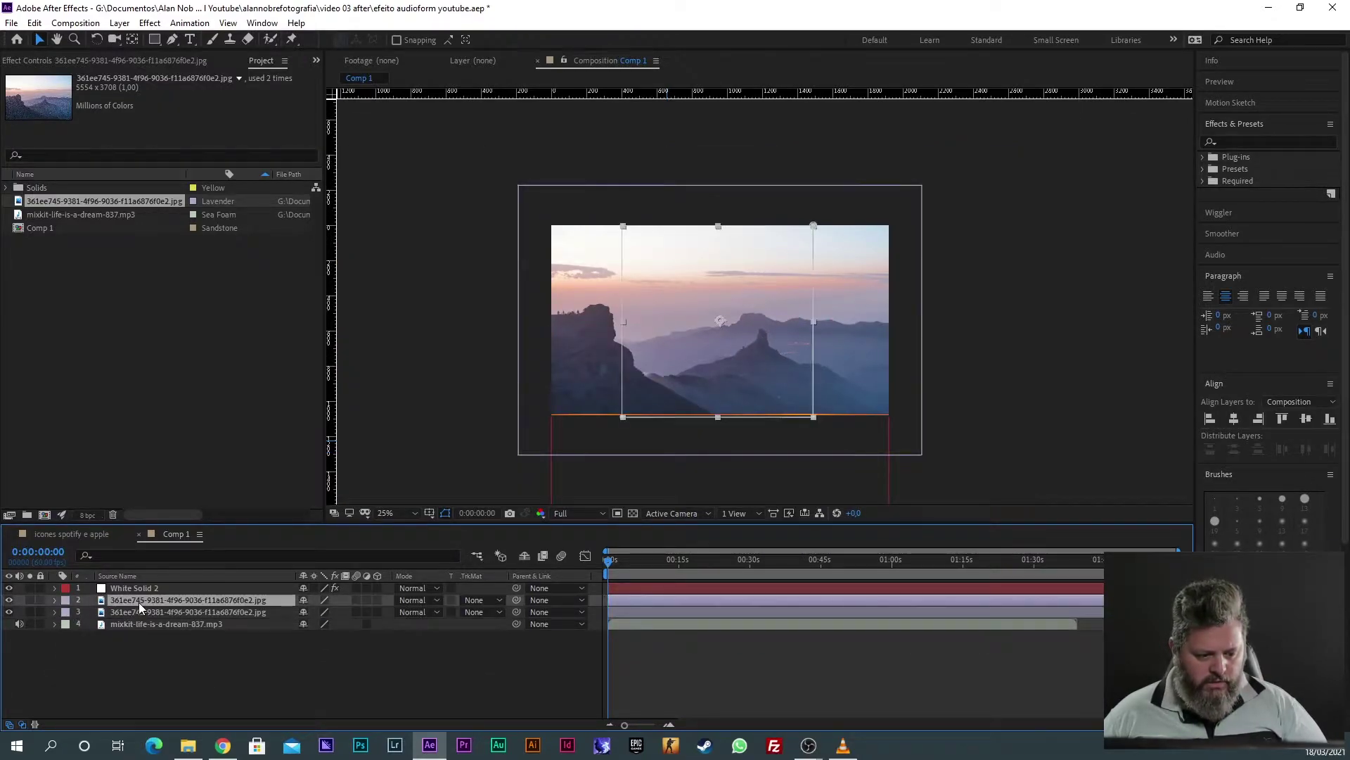
{"action": "left_click", "coordinate": [139, 612]}
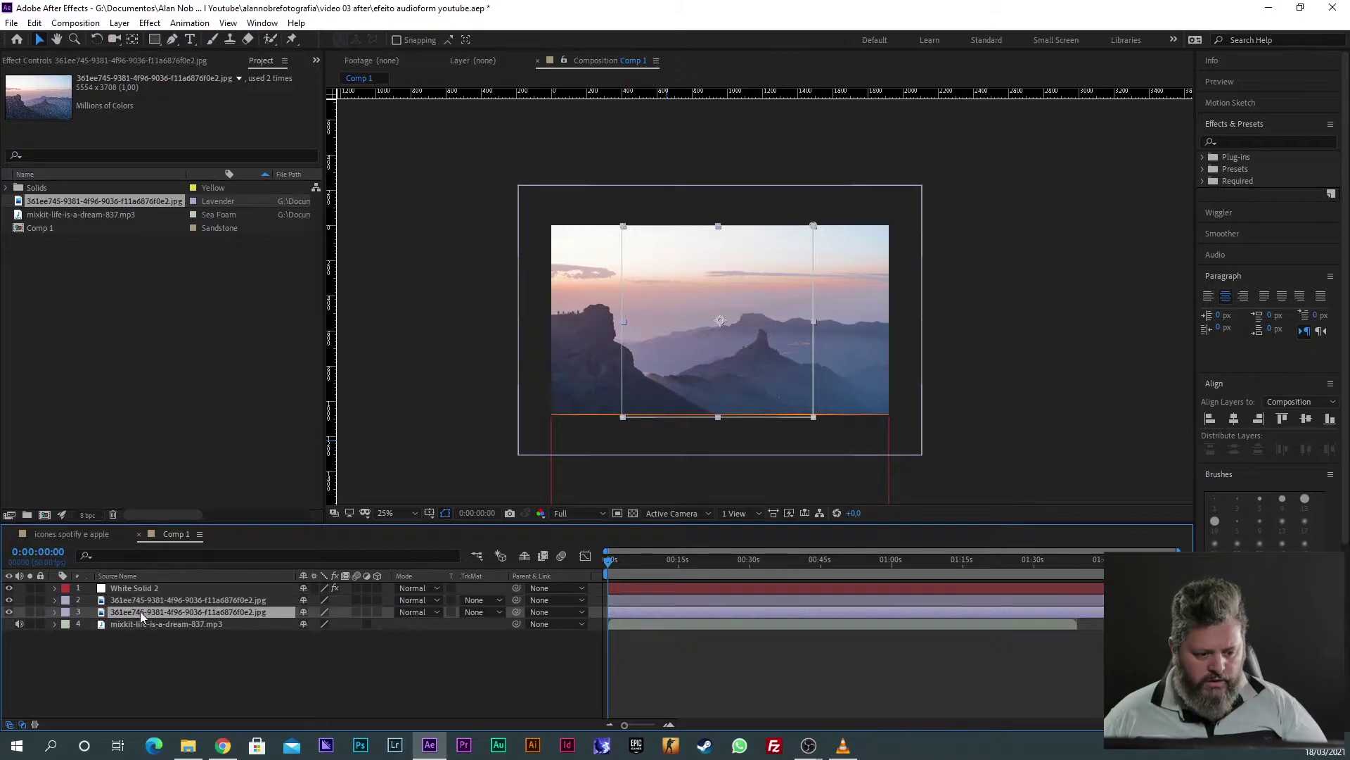
{"action": "left_click", "coordinate": [9, 612]}
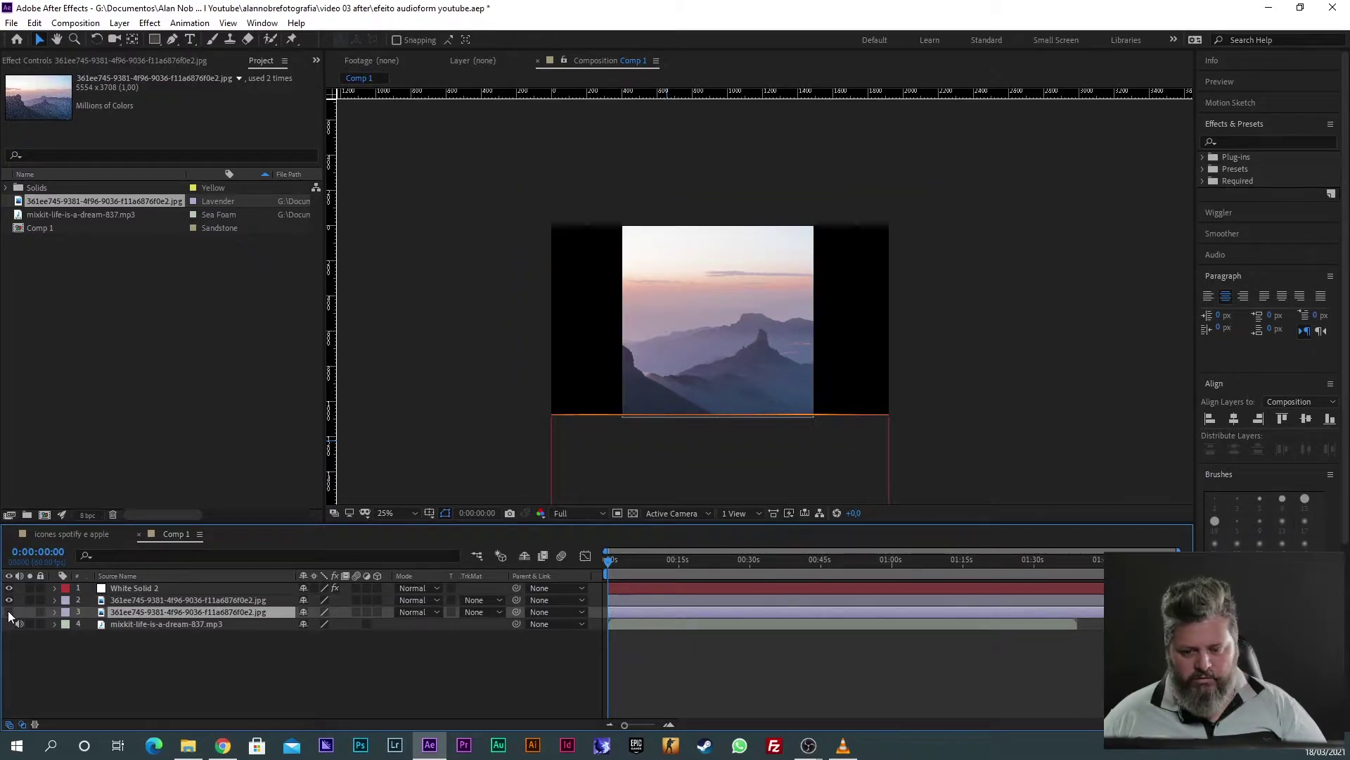
{"action": "left_click", "coordinate": [9, 612]}
{"action": "scroll", "coordinate": [774, 351], "scroll_direction": "up", "scroll_amount": 2}
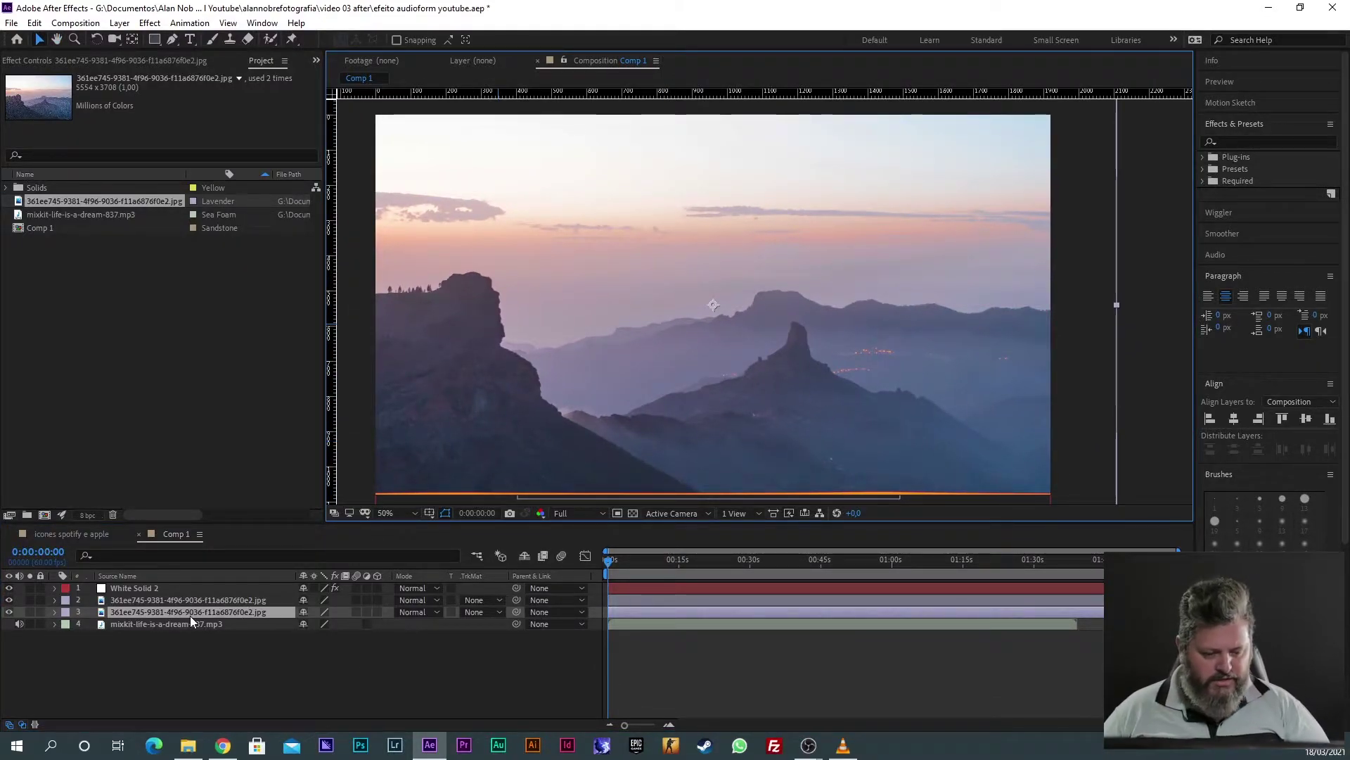
Step: Replay the opening of the reference video in VLC, and return to After Effects with the lower image layer selected
{"action": "key", "text": "alt+Tab"}
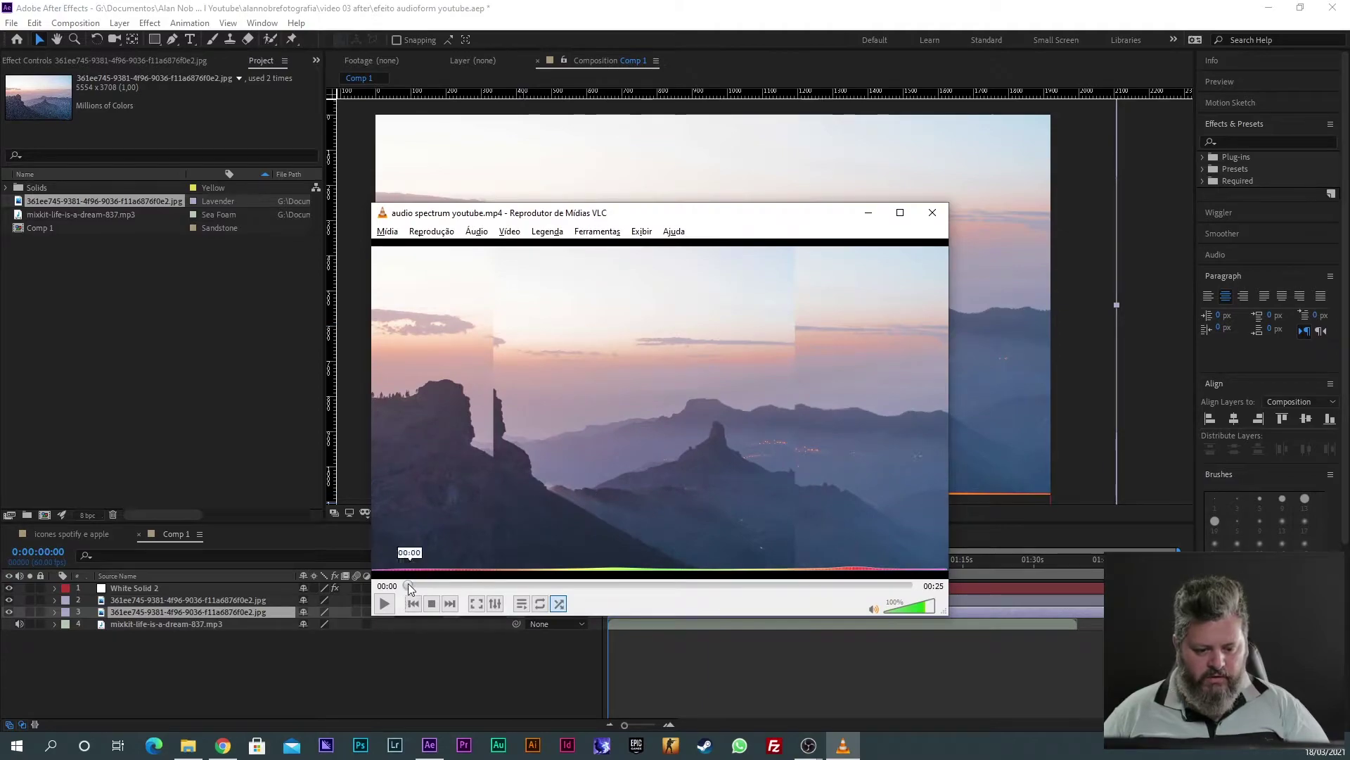
{"action": "left_click", "coordinate": [386, 605]}
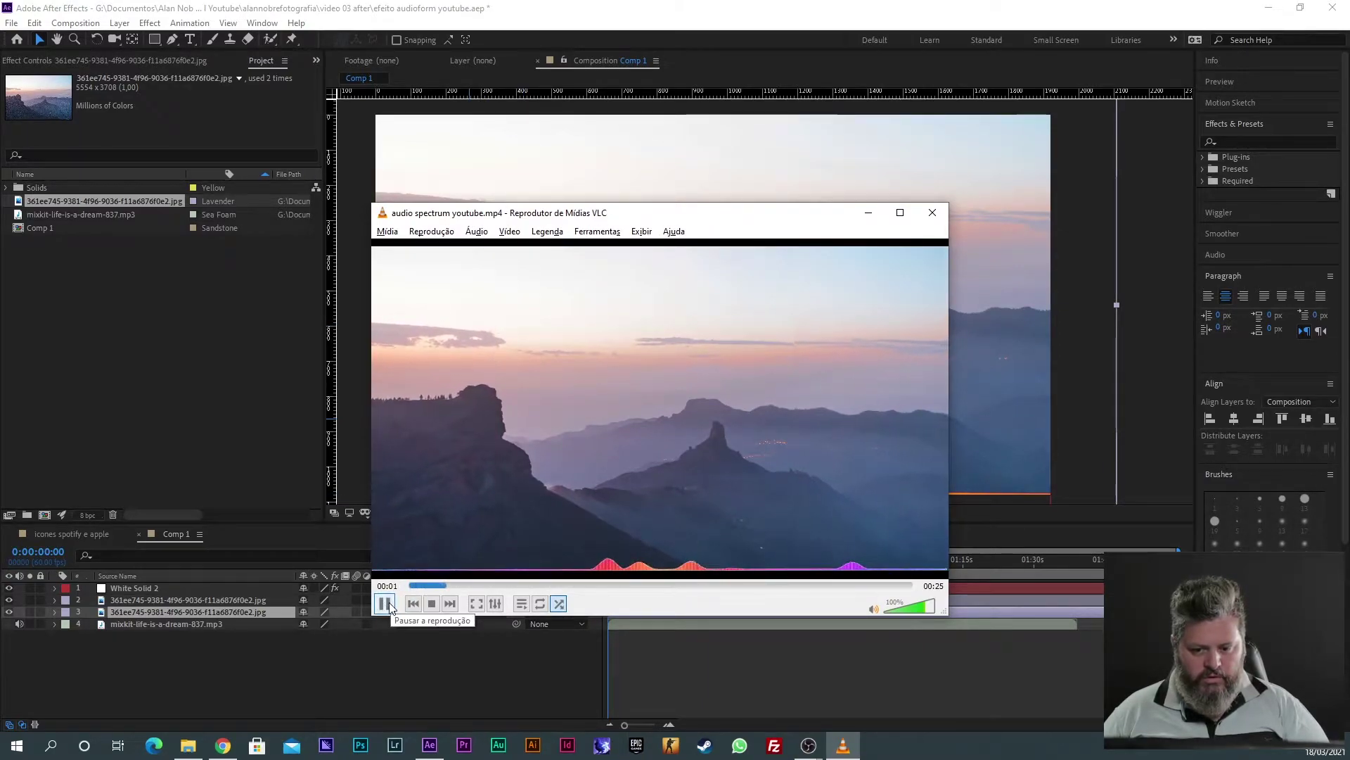
{"action": "key", "text": "alt+Tab"}
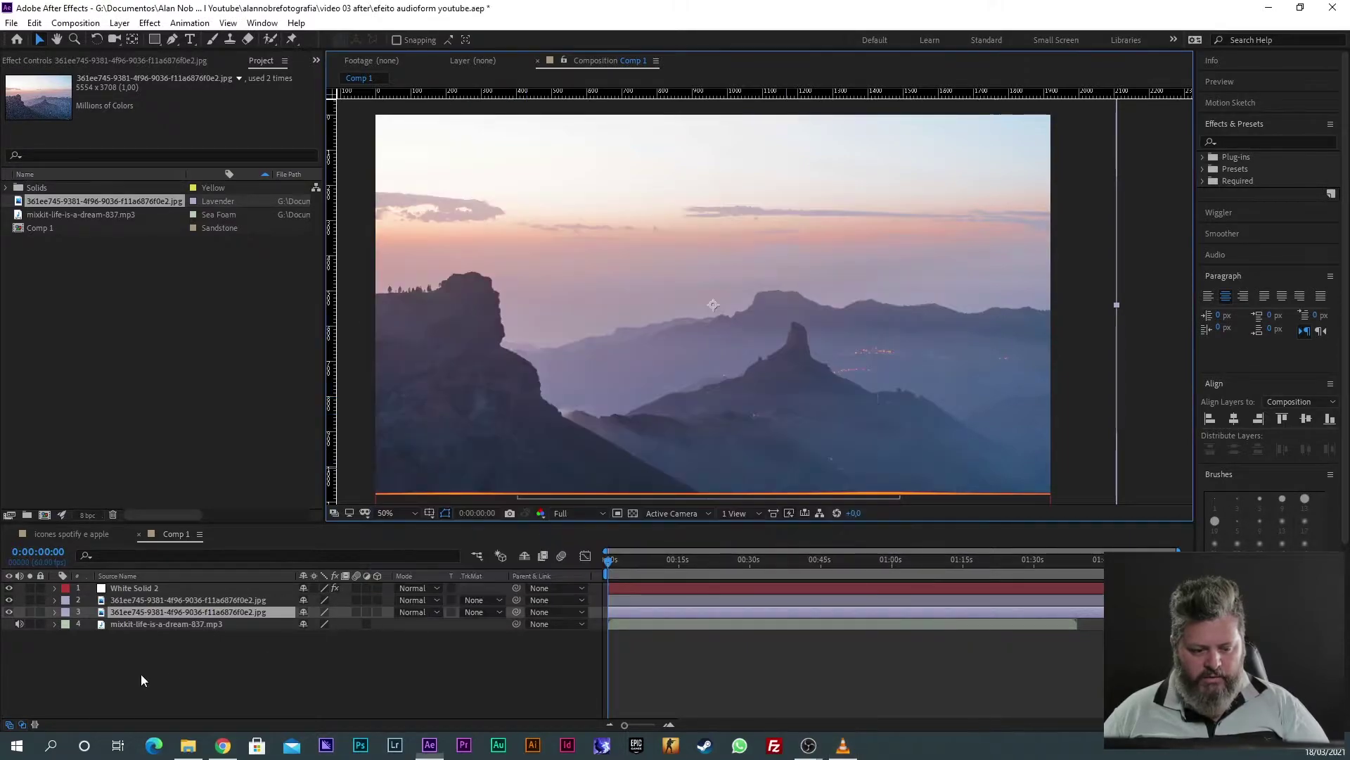
{"action": "left_click", "coordinate": [179, 599]}
{"action": "left_click", "coordinate": [170, 611]}
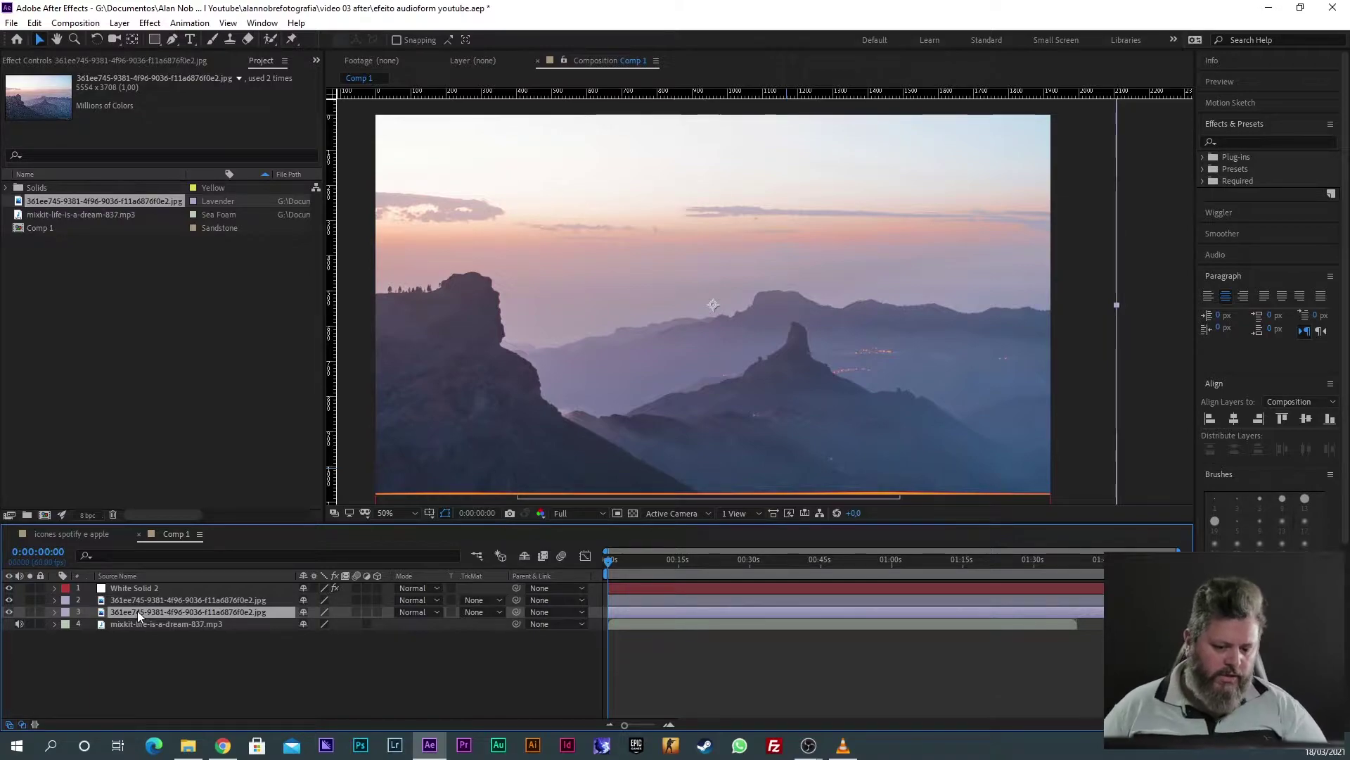
Step: Add a Scale keyframe to the lower image layer at the composition start and shift it to about 0:00:01:08
{"action": "key", "text": "s"}
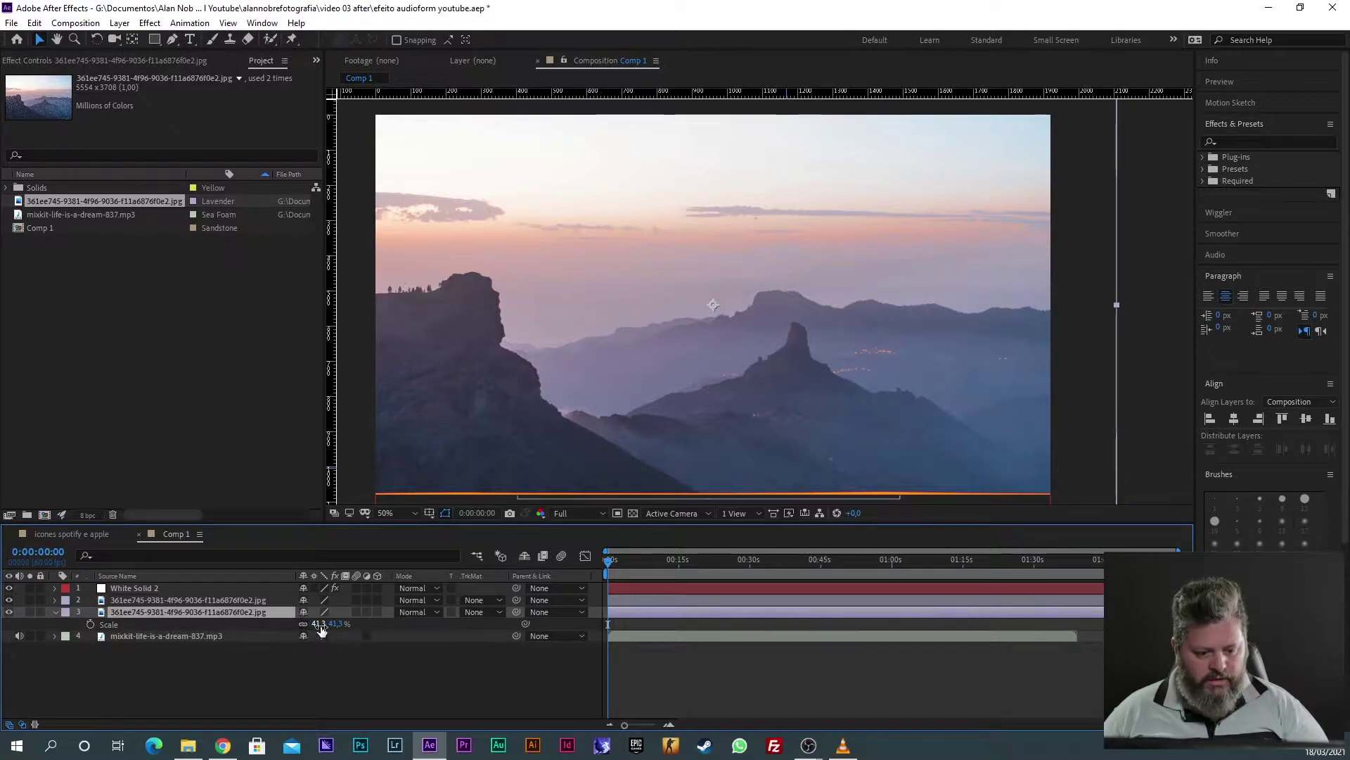
{"action": "left_click", "coordinate": [91, 623]}
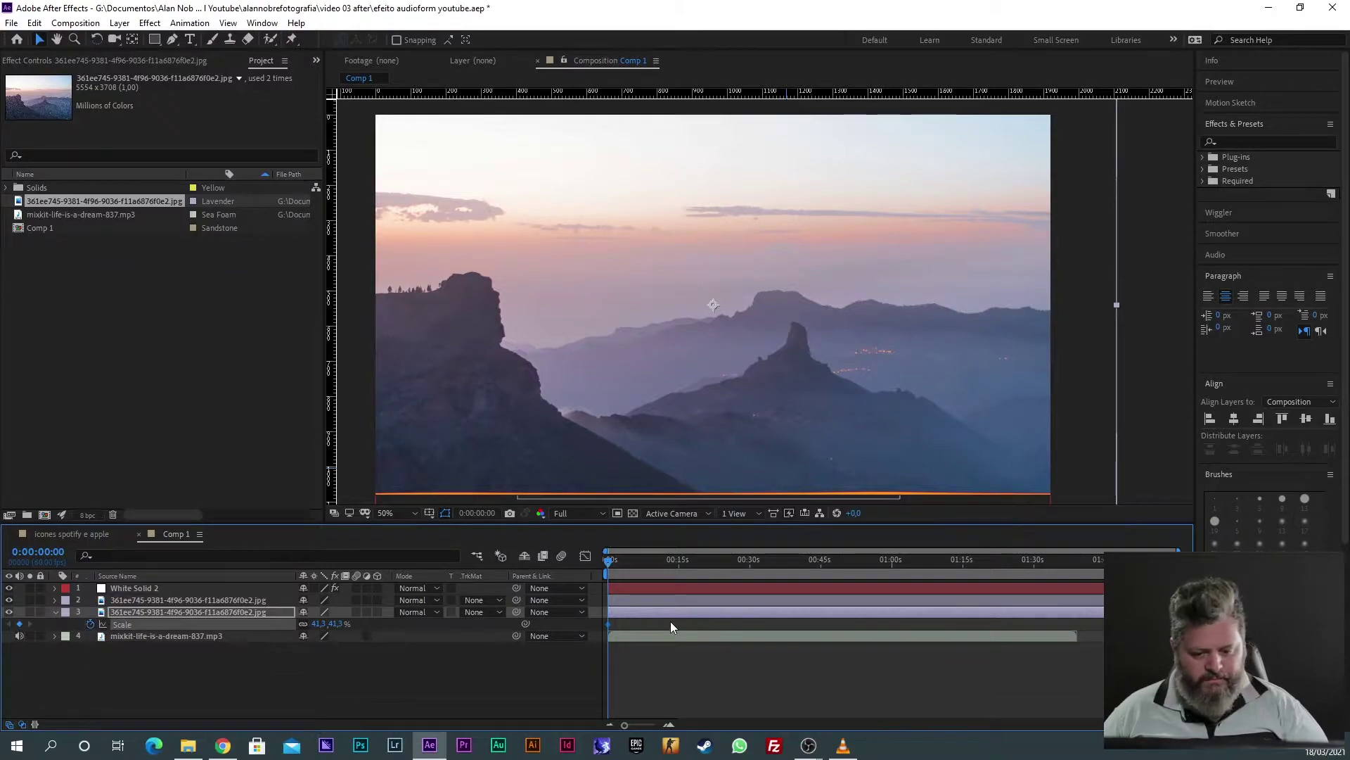
{"action": "key", "text": "equal"}
{"action": "key", "text": "equal"}
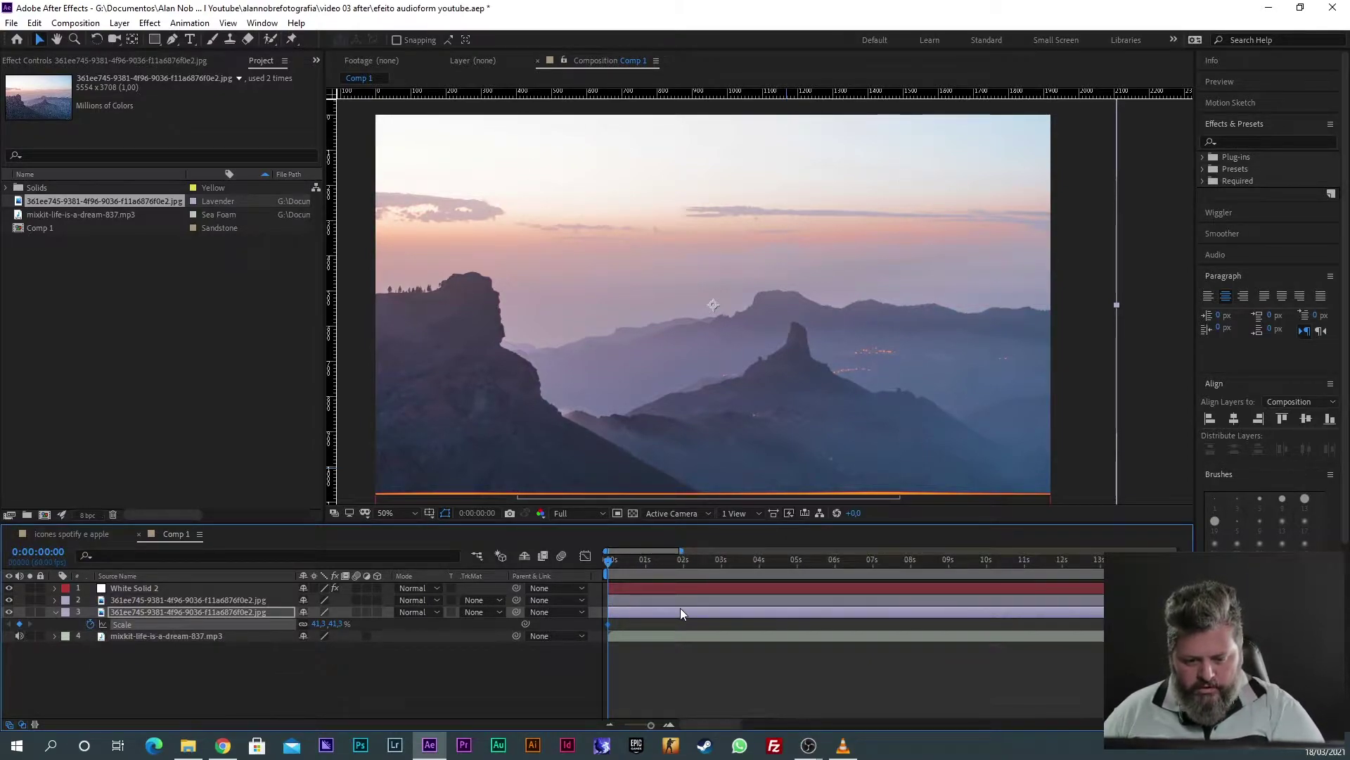
{"action": "left_click_drag", "start_coordinate": [651, 527], "coordinate": [645, 485]}
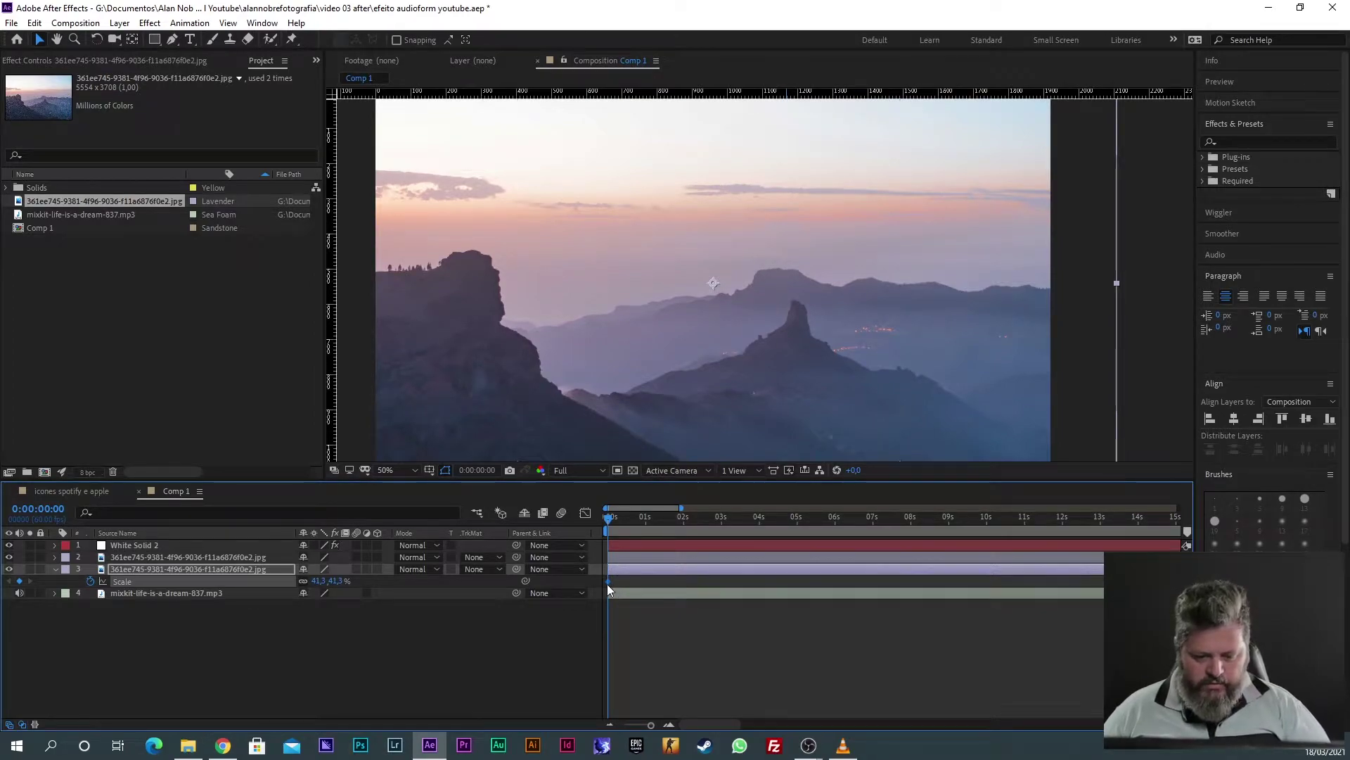
{"action": "mouse_move", "coordinate": [611, 583]}
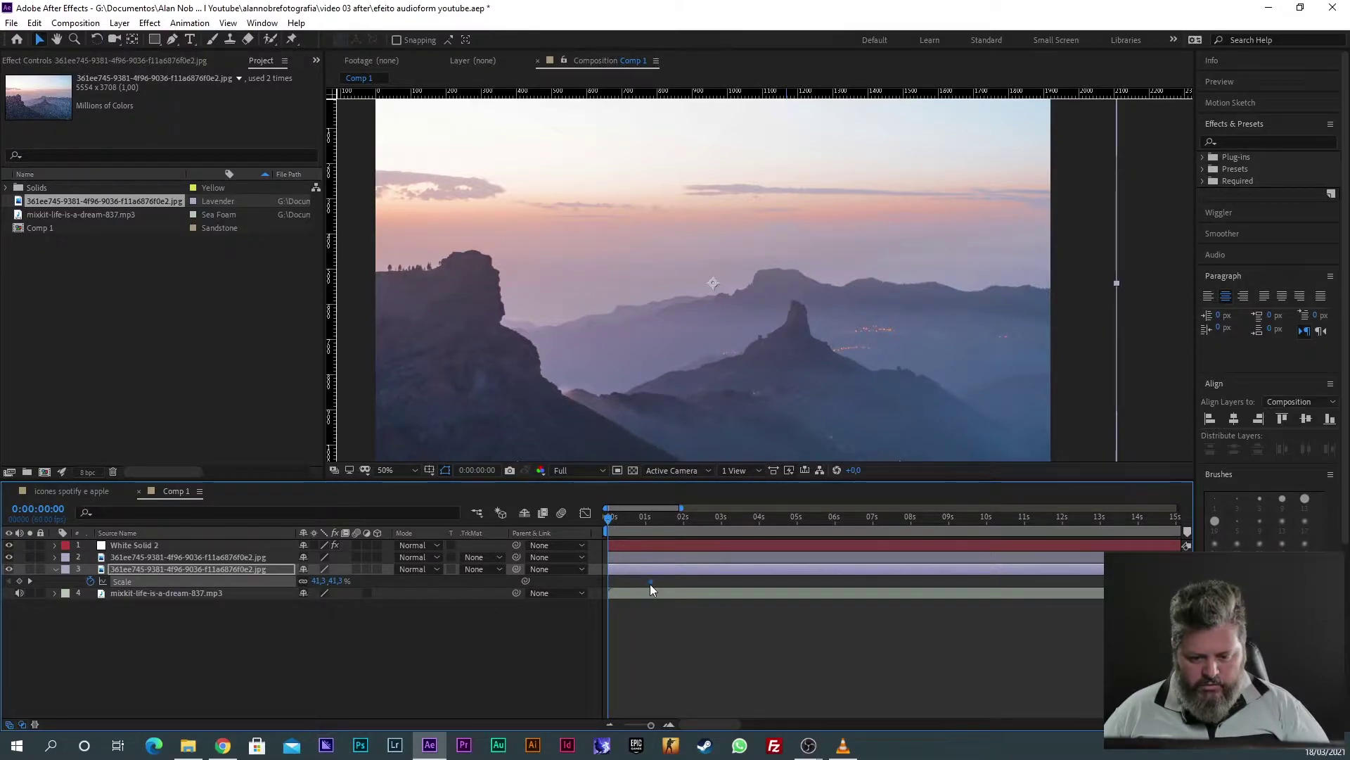
Step: Set the lower image layer's Scale to 45% at the composition start and preview the resulting zoom-out
{"action": "left_click", "coordinate": [337, 581]}
{"action": "type", "text": "45"}
{"action": "key", "text": "Return"}
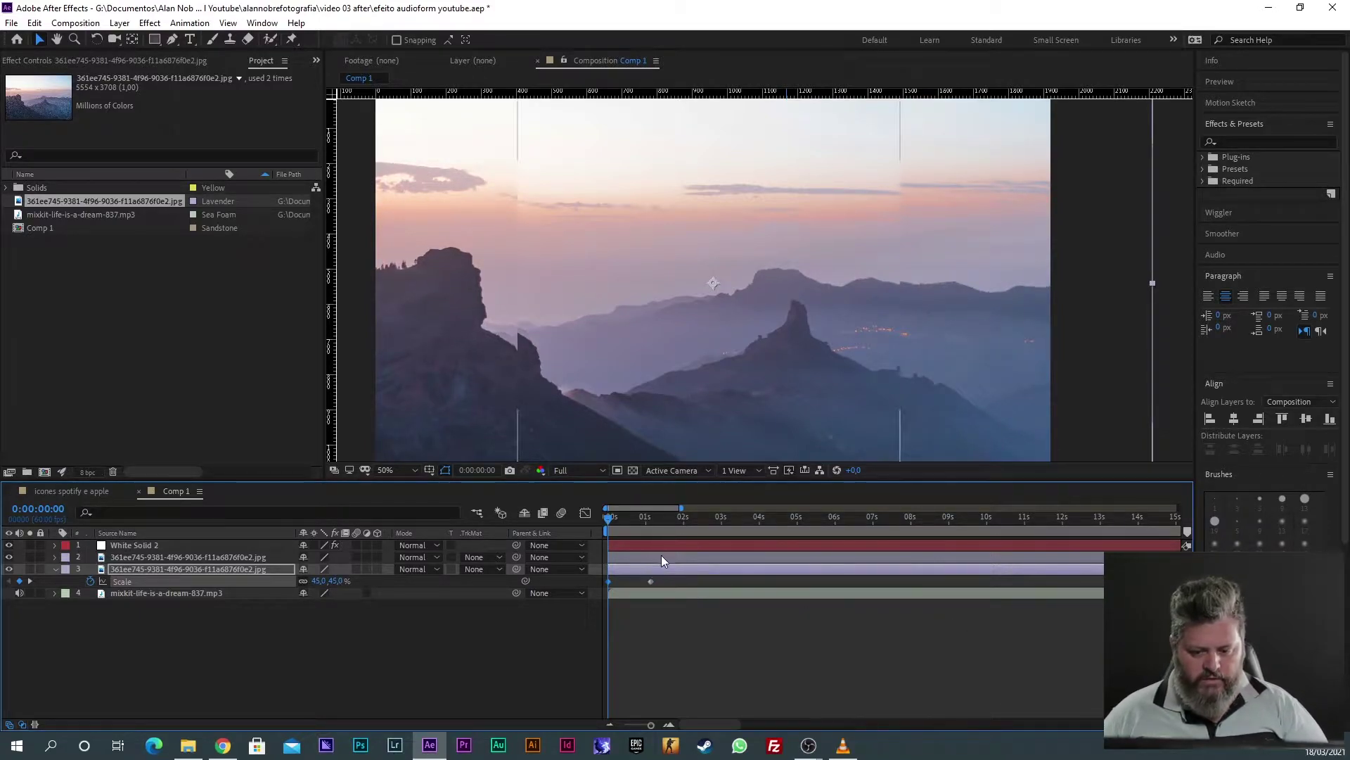
{"action": "key", "text": "space"}
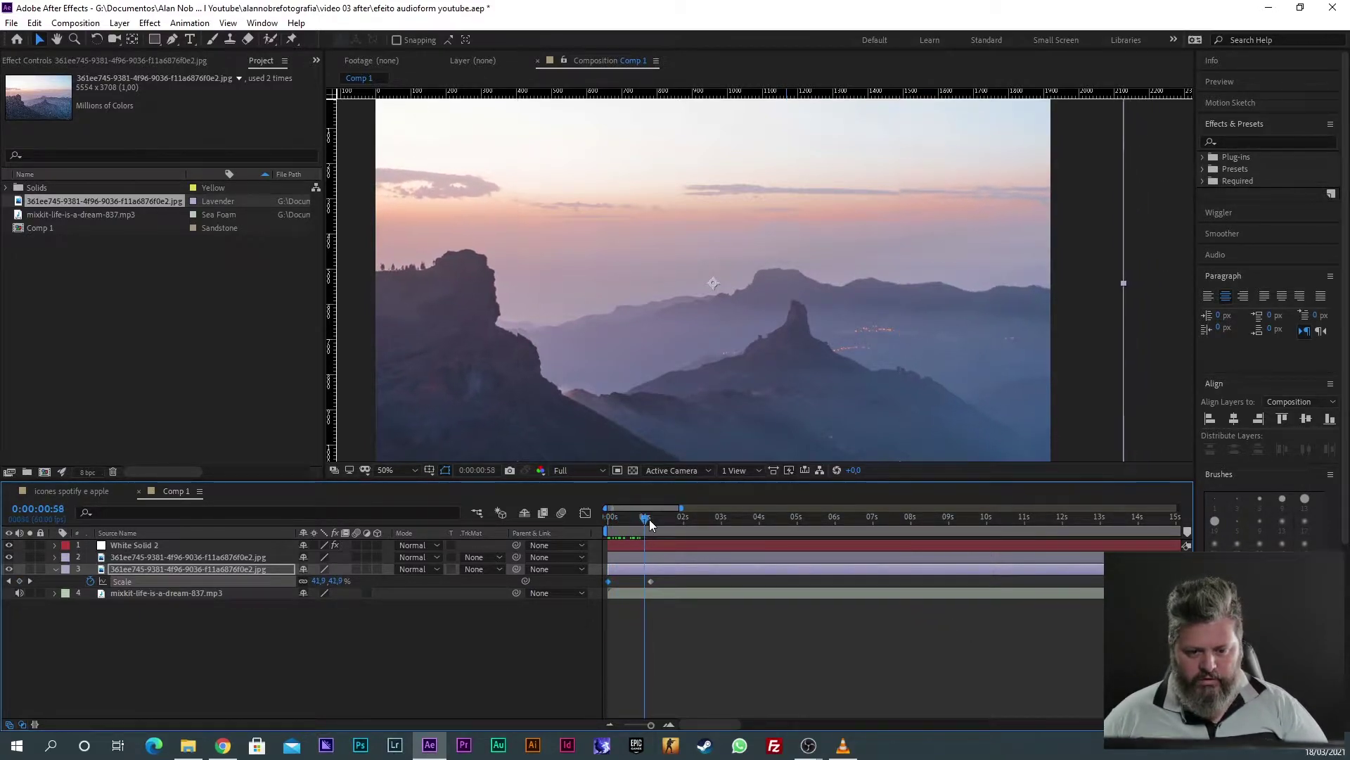
{"action": "left_click_drag", "start_coordinate": [657, 519], "coordinate": [613, 522]}
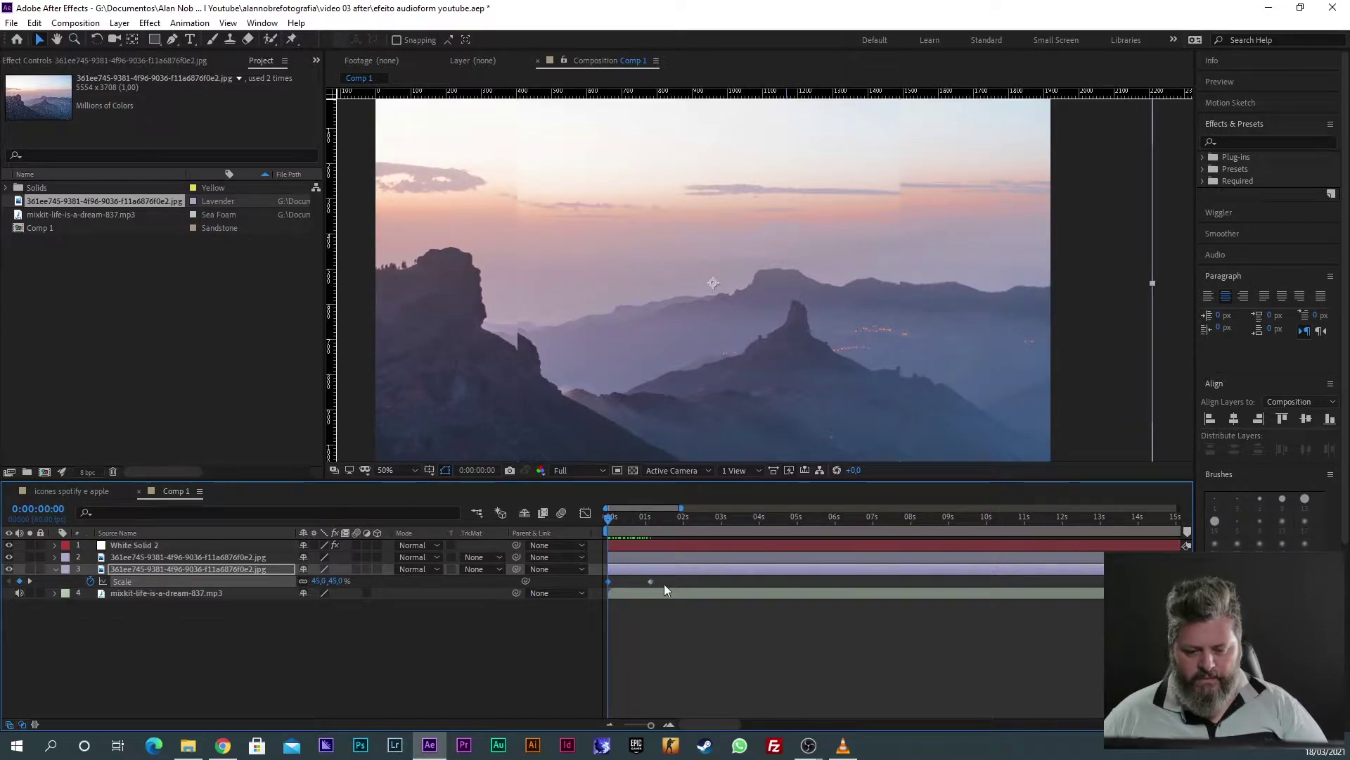
Step: Apply Easy Ease to both Scale keyframes and set their incoming and outgoing velocity influence to 80%
{"action": "left_click_drag", "start_coordinate": [673, 577], "coordinate": [572, 589]}
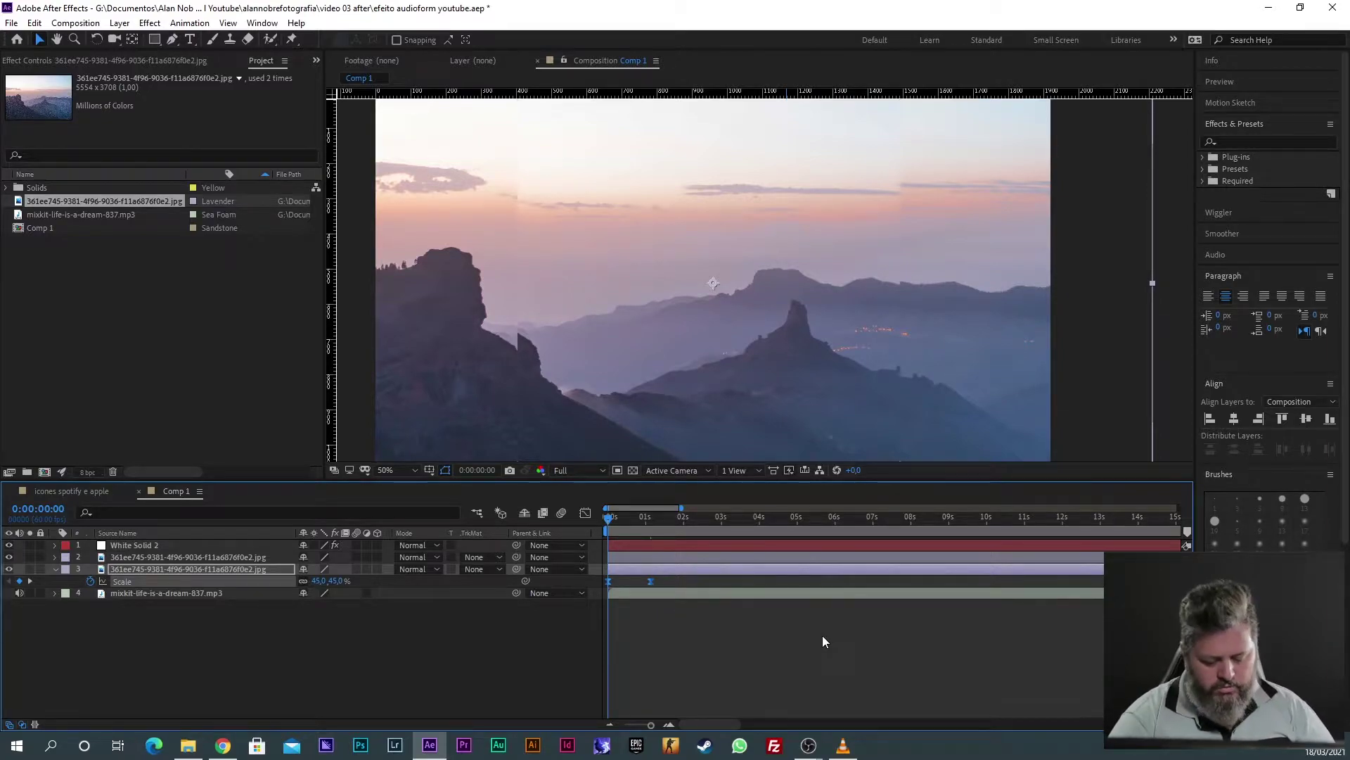
{"action": "key", "text": "ctrl+shift+k"}
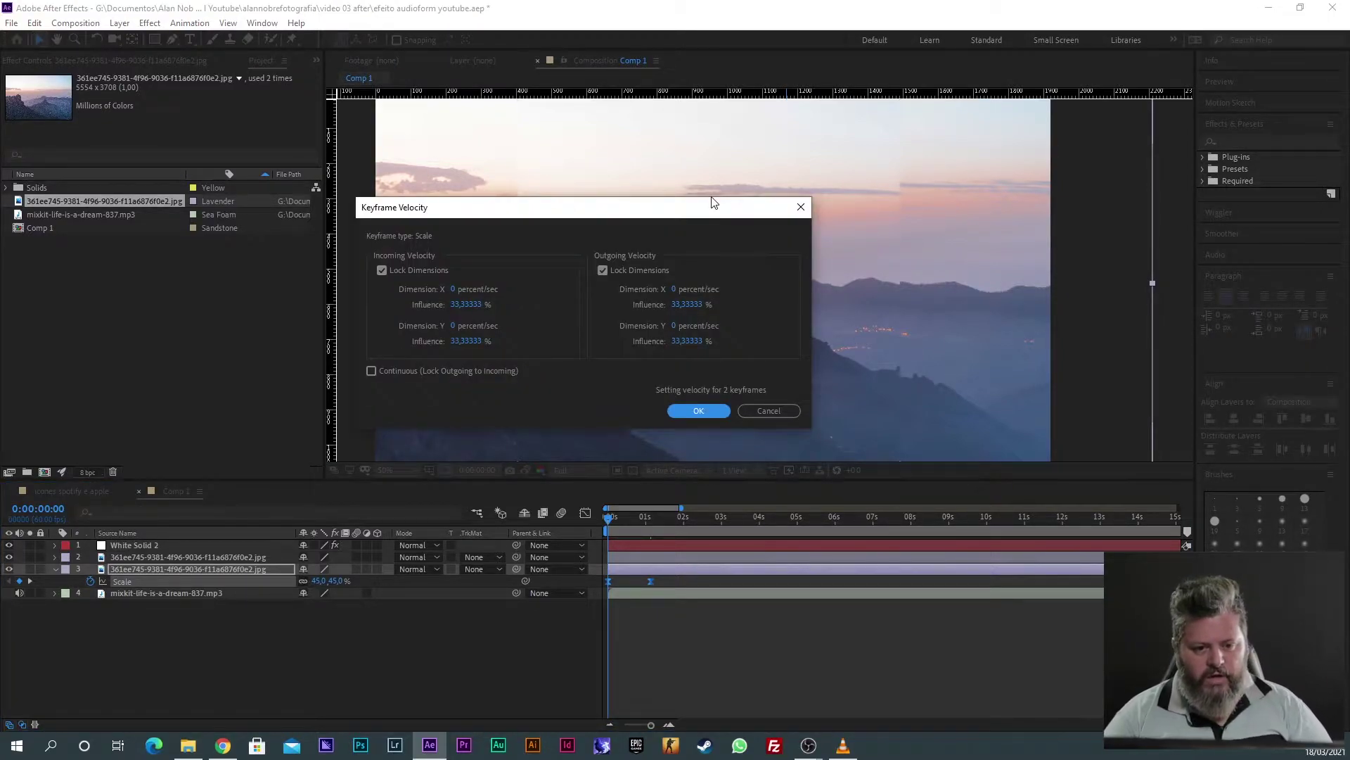
{"action": "key", "text": "Tab"}
{"action": "key", "text": "Tab"}
{"action": "key", "text": "Tab"}
{"action": "key", "text": "Tab"}
{"action": "key", "text": "Tab"}
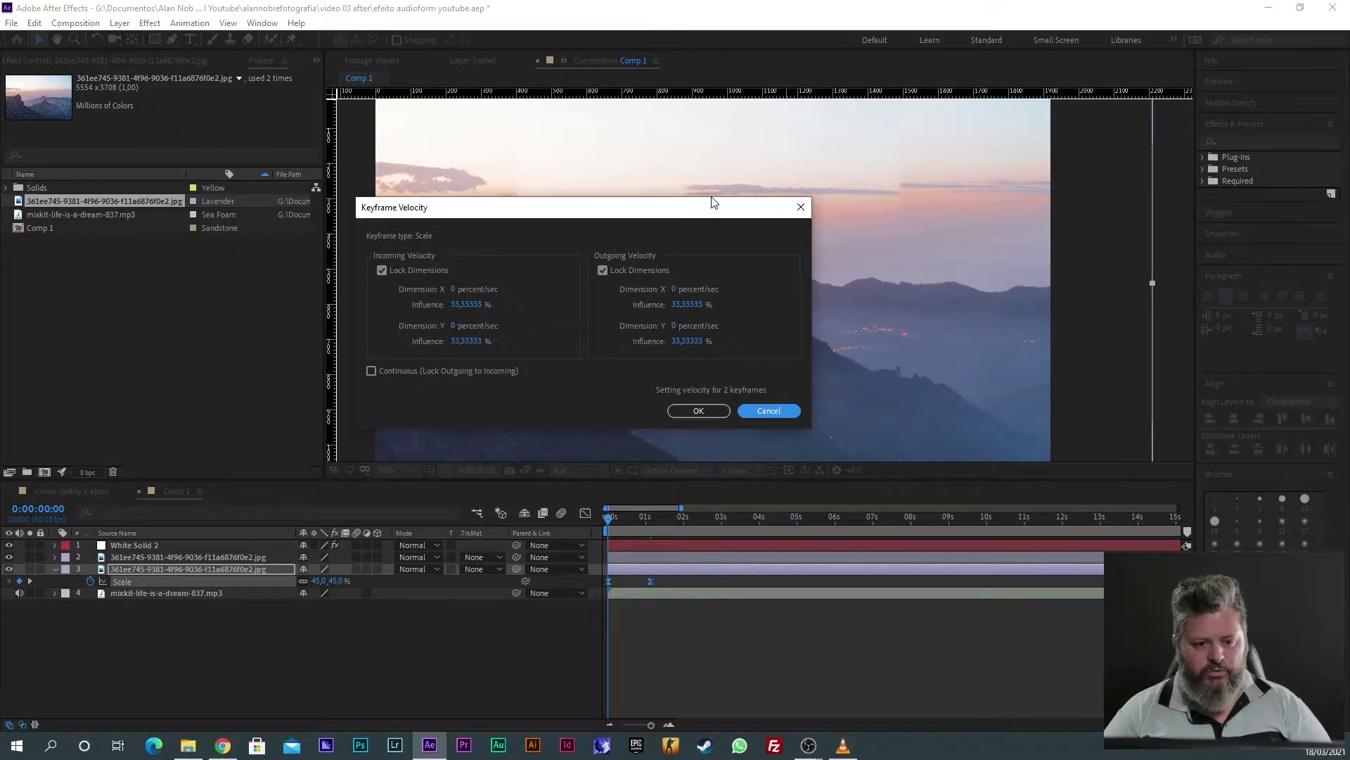
{"action": "key", "text": "Tab"}
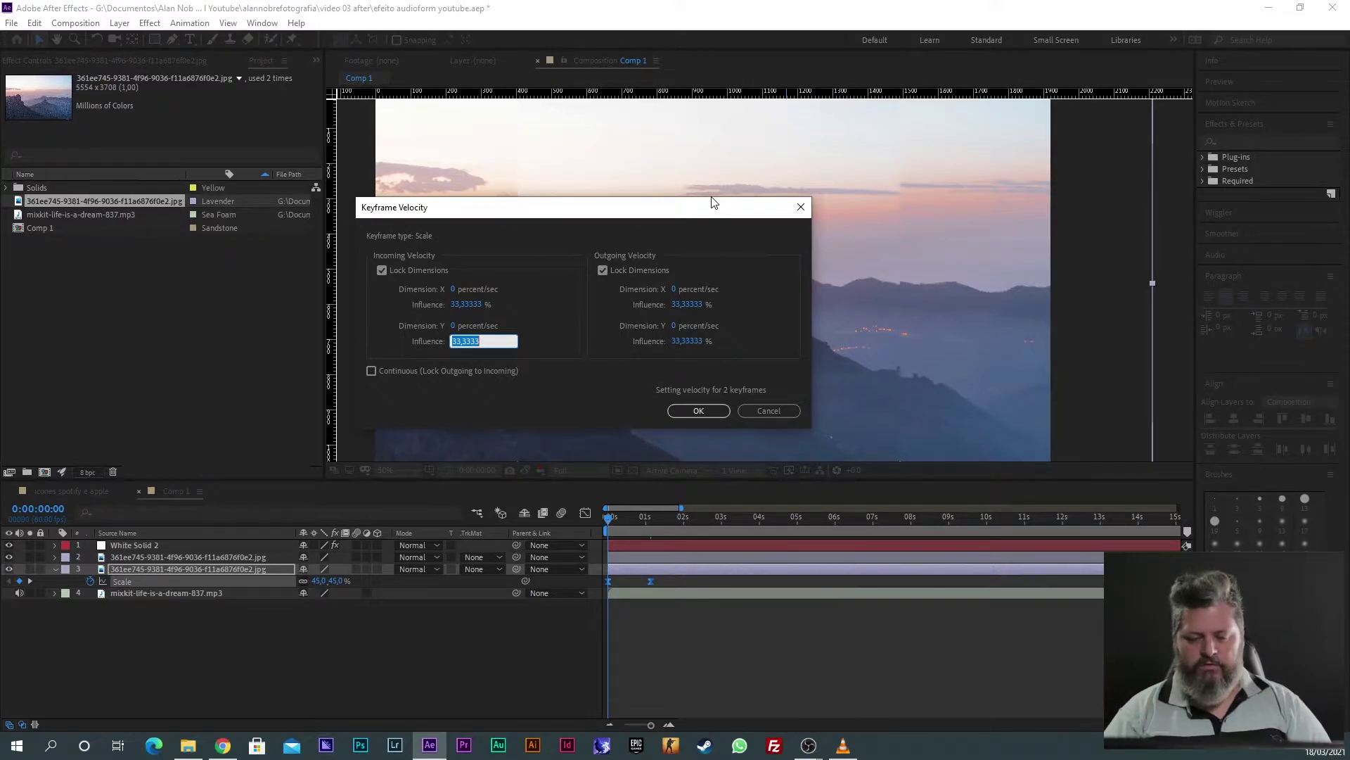
{"action": "type", "text": "80"}
{"action": "key", "text": "Tab"}
{"action": "key", "text": "Tab"}
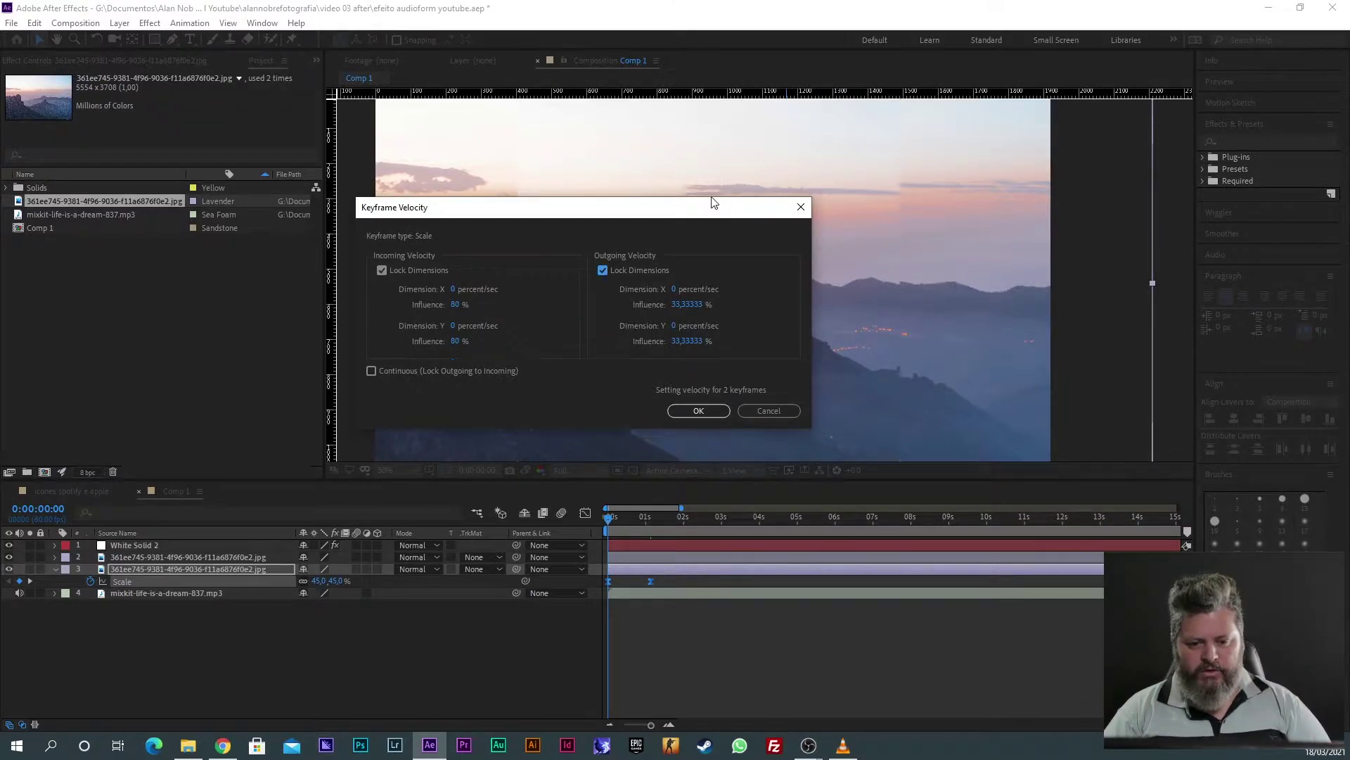
{"action": "type", "text": "80"}
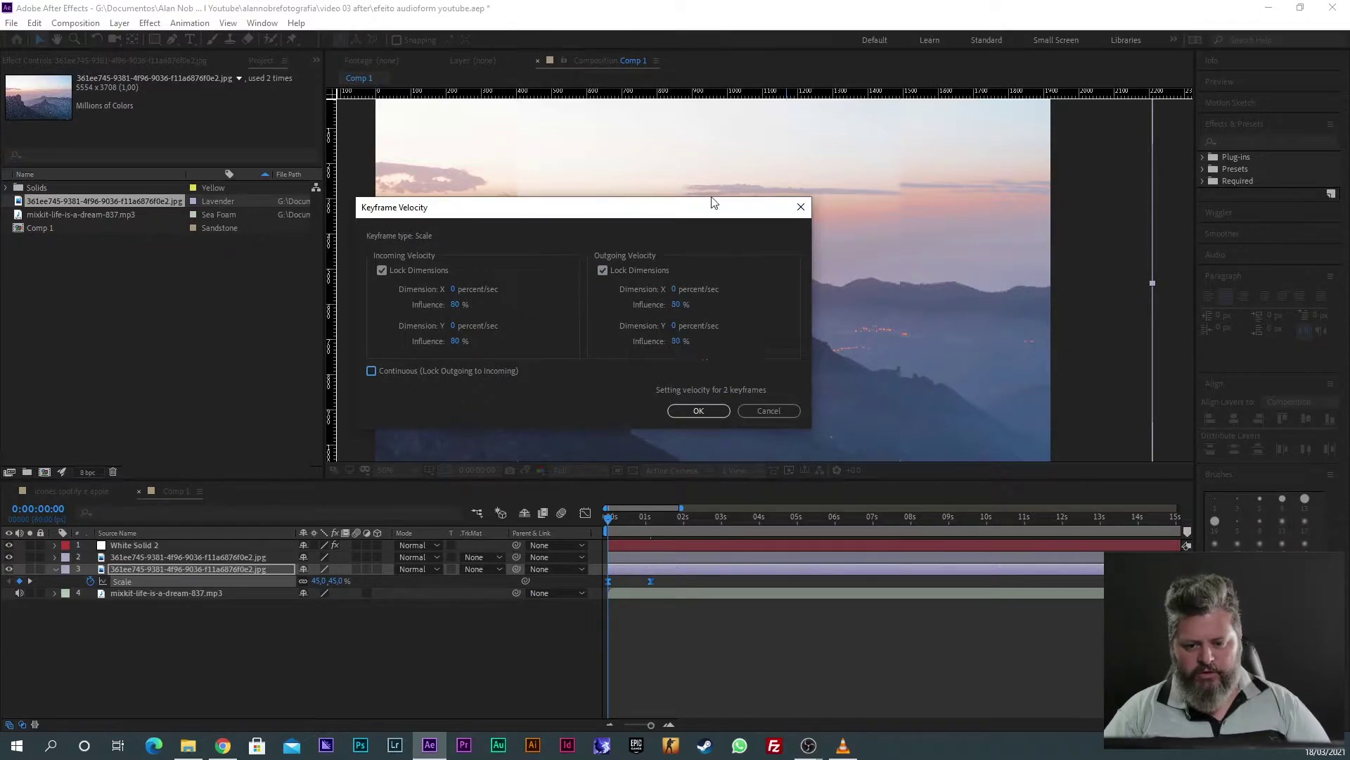
{"action": "key", "text": "Return"}
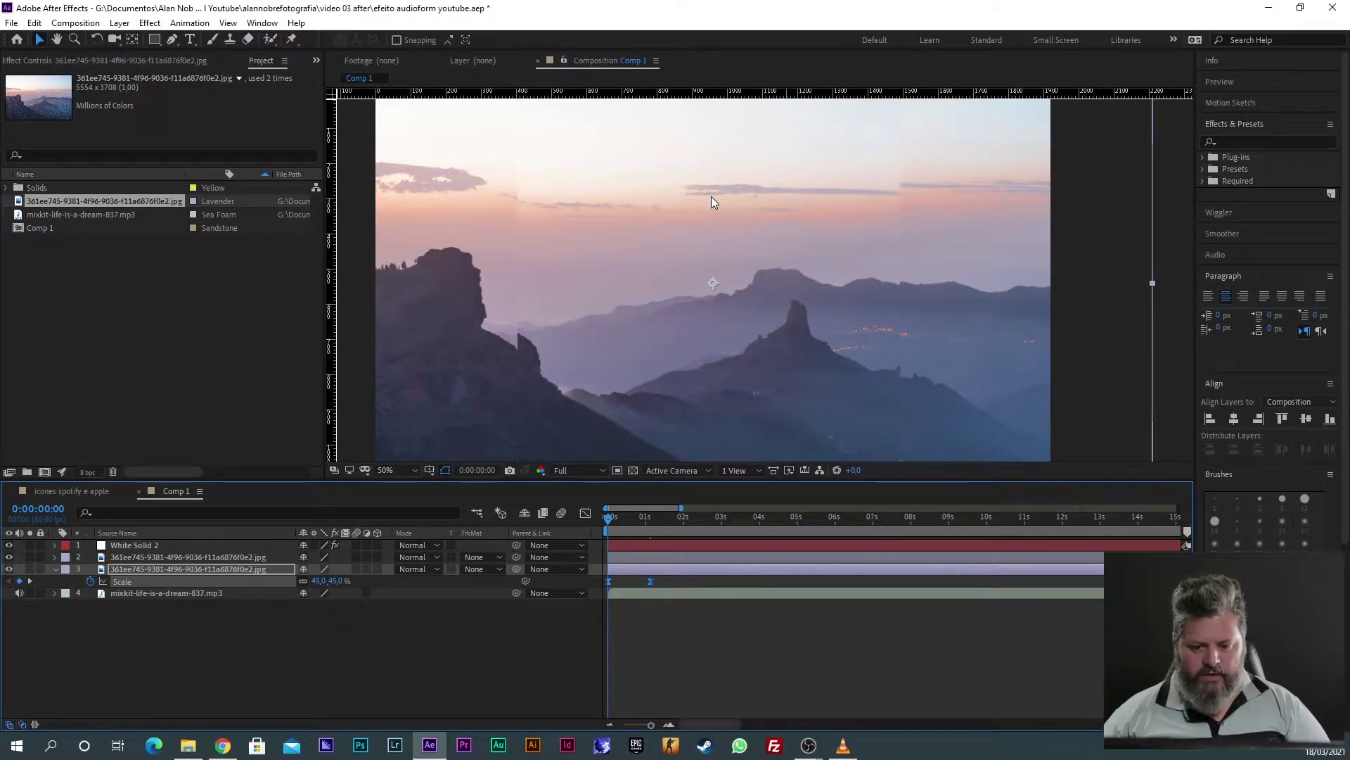
Step: Play back the eased zoom from the composition start, with the whole composition fitted in the viewer
{"action": "key", "text": "space"}
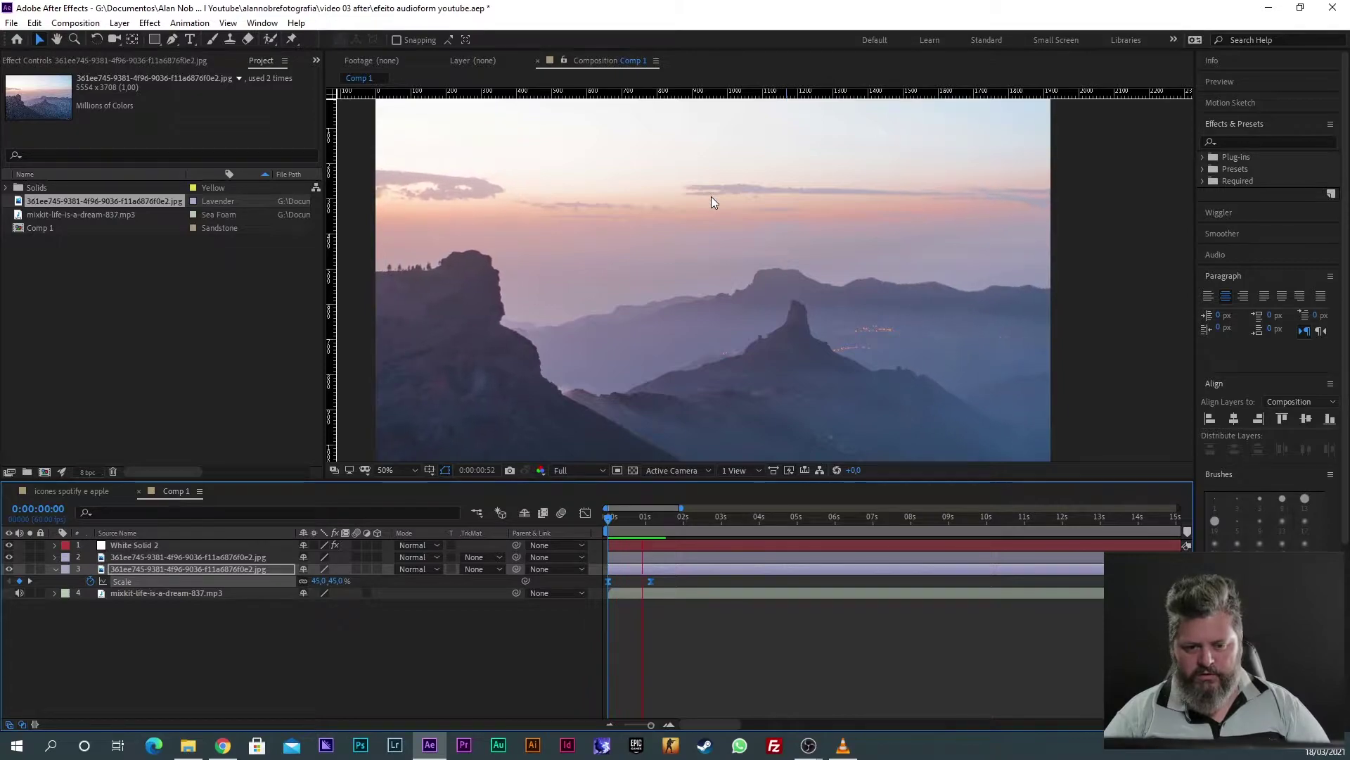
{"action": "key", "text": "space"}
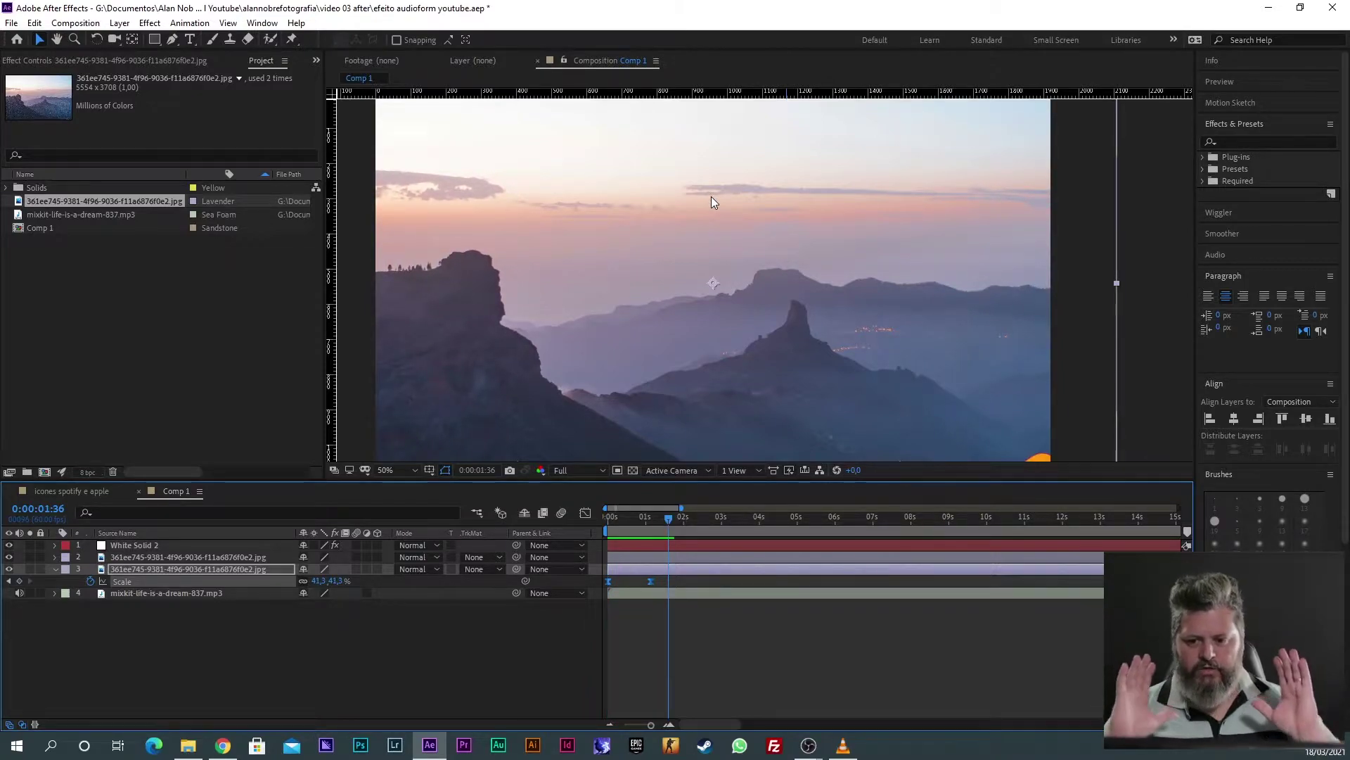
{"action": "left_click_drag", "start_coordinate": [639, 519], "coordinate": [546, 536]}
{"action": "key", "text": "space"}
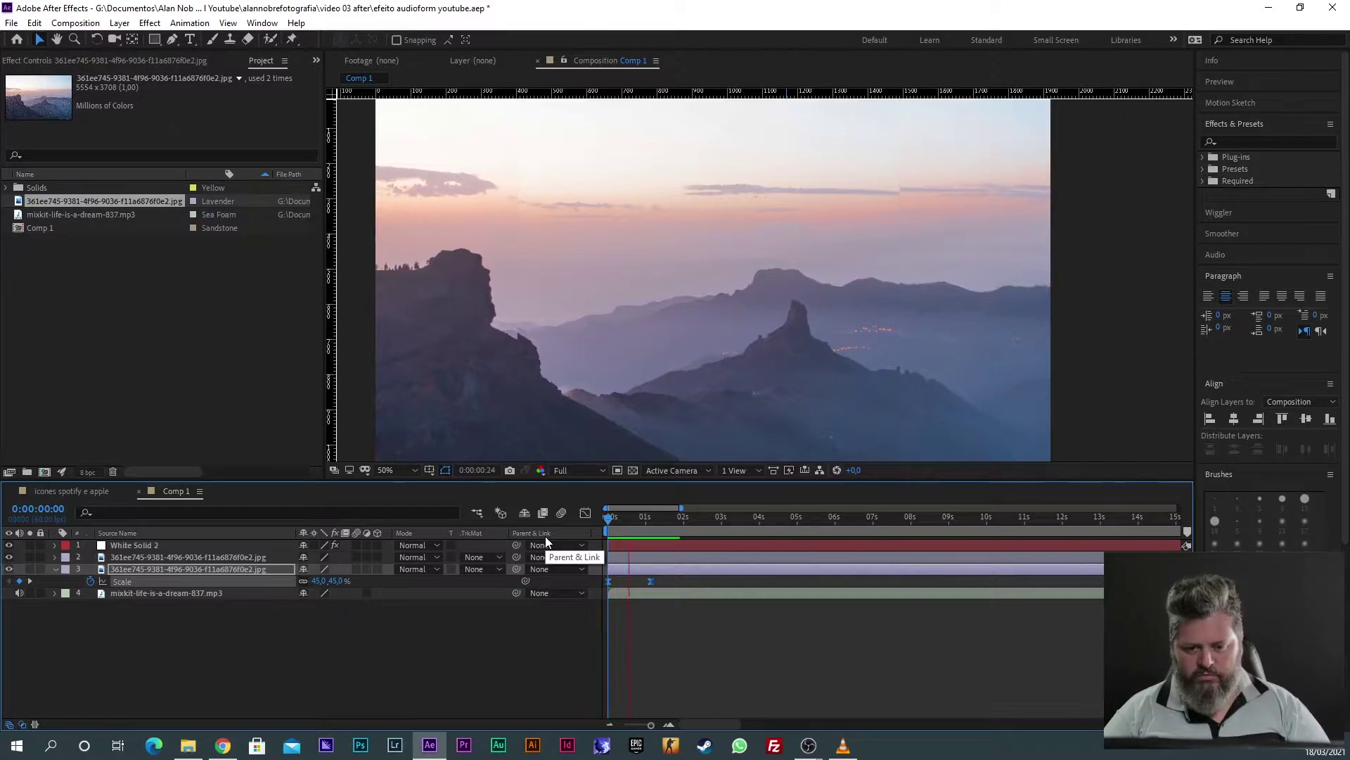
{"action": "key", "text": "space"}
{"action": "left_click", "coordinate": [407, 475]}
{"action": "left_click", "coordinate": [403, 480]}
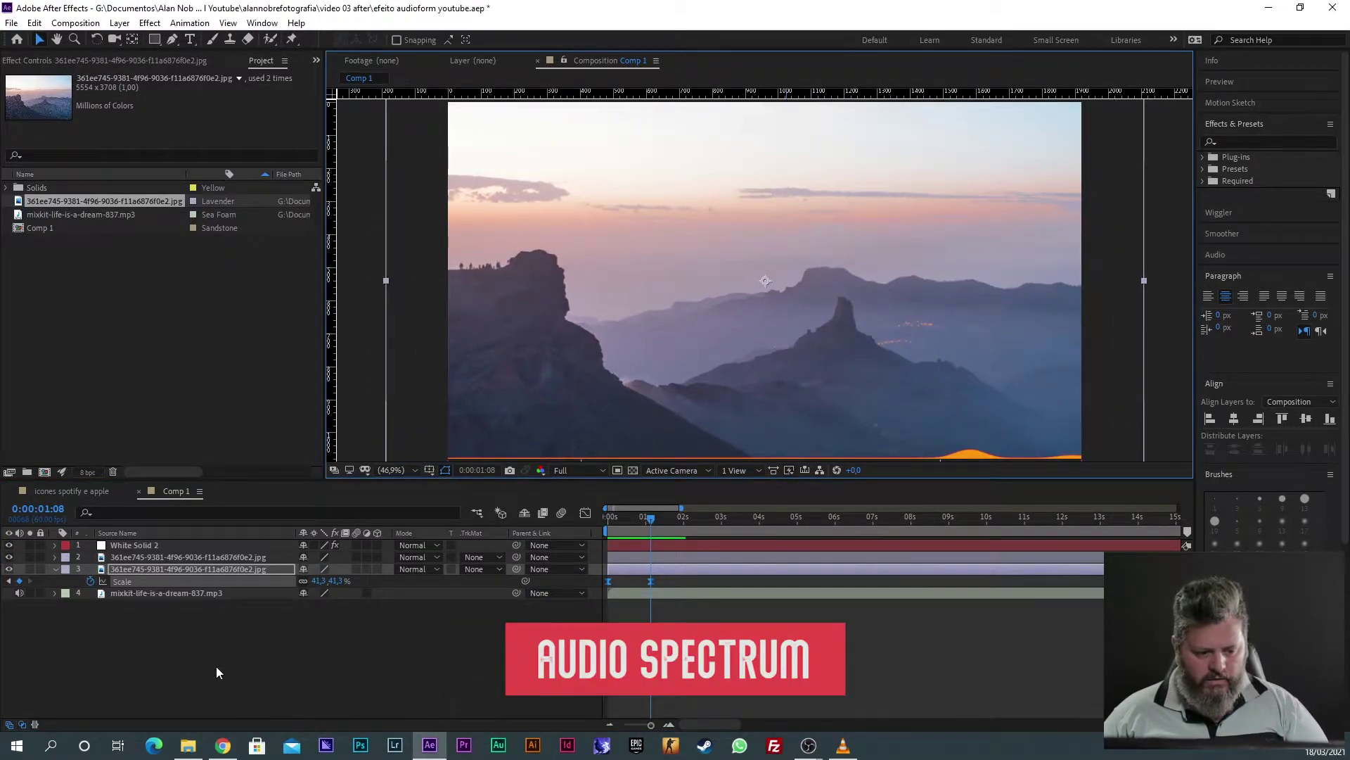
Step: Rename the White Solid 2 layer as "audio spectrum" and lock it
{"action": "left_click", "coordinate": [204, 647]}
{"action": "left_click", "coordinate": [146, 546]}
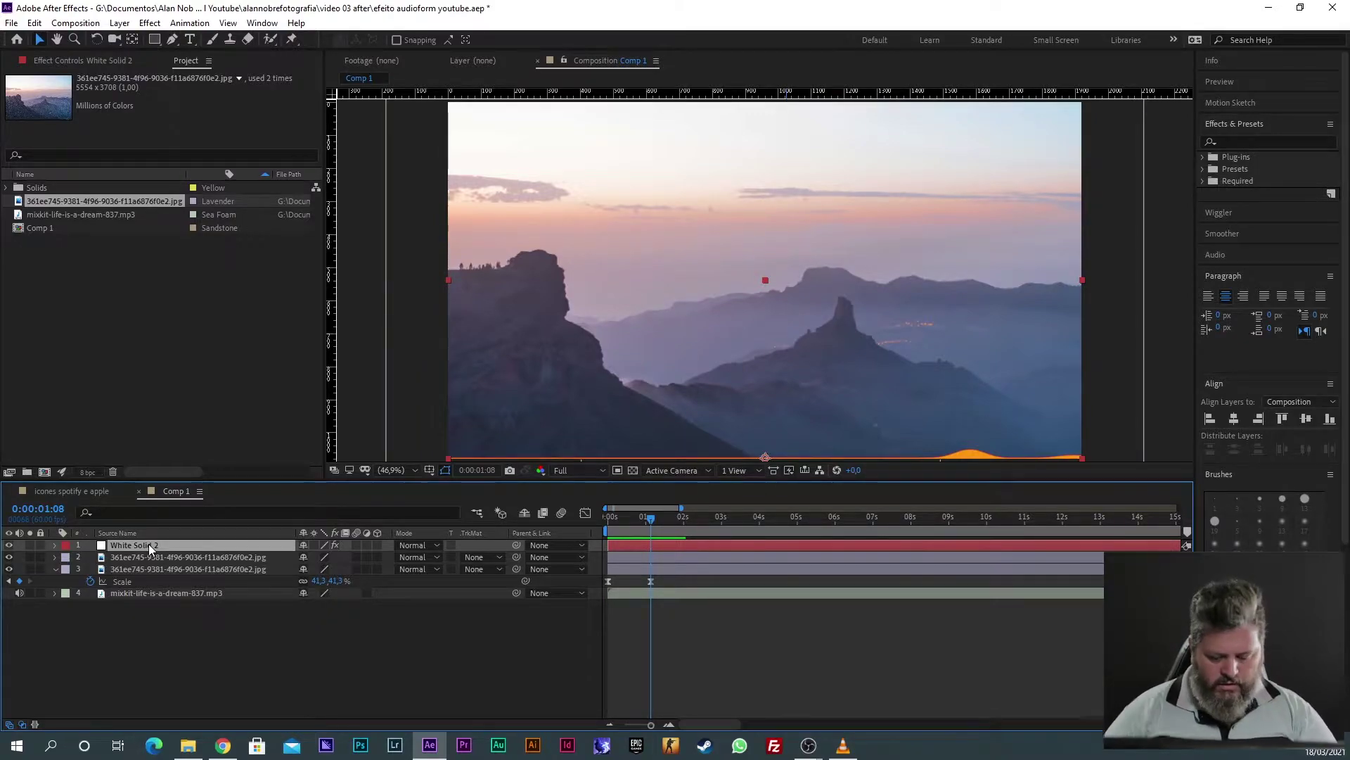
{"action": "key", "text": "Return"}
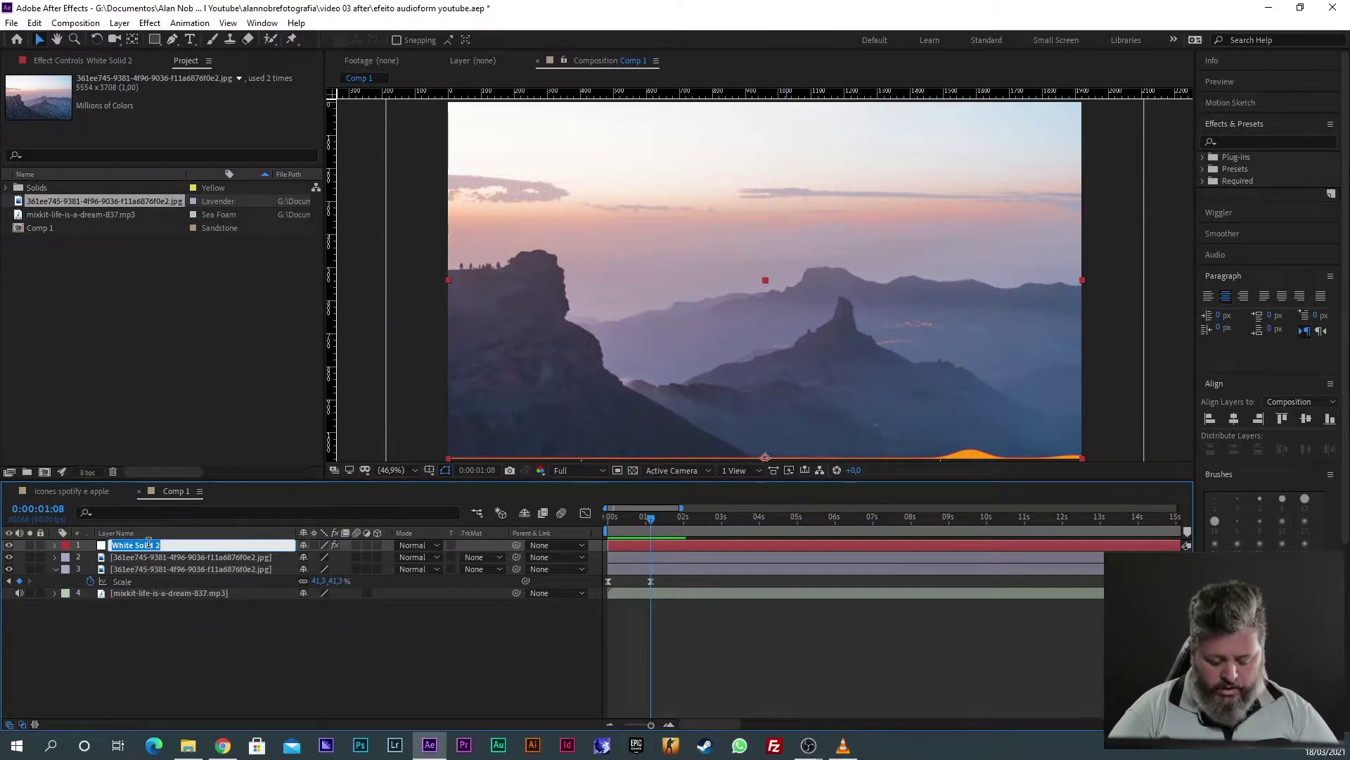
{"action": "type", "text": "audio"}
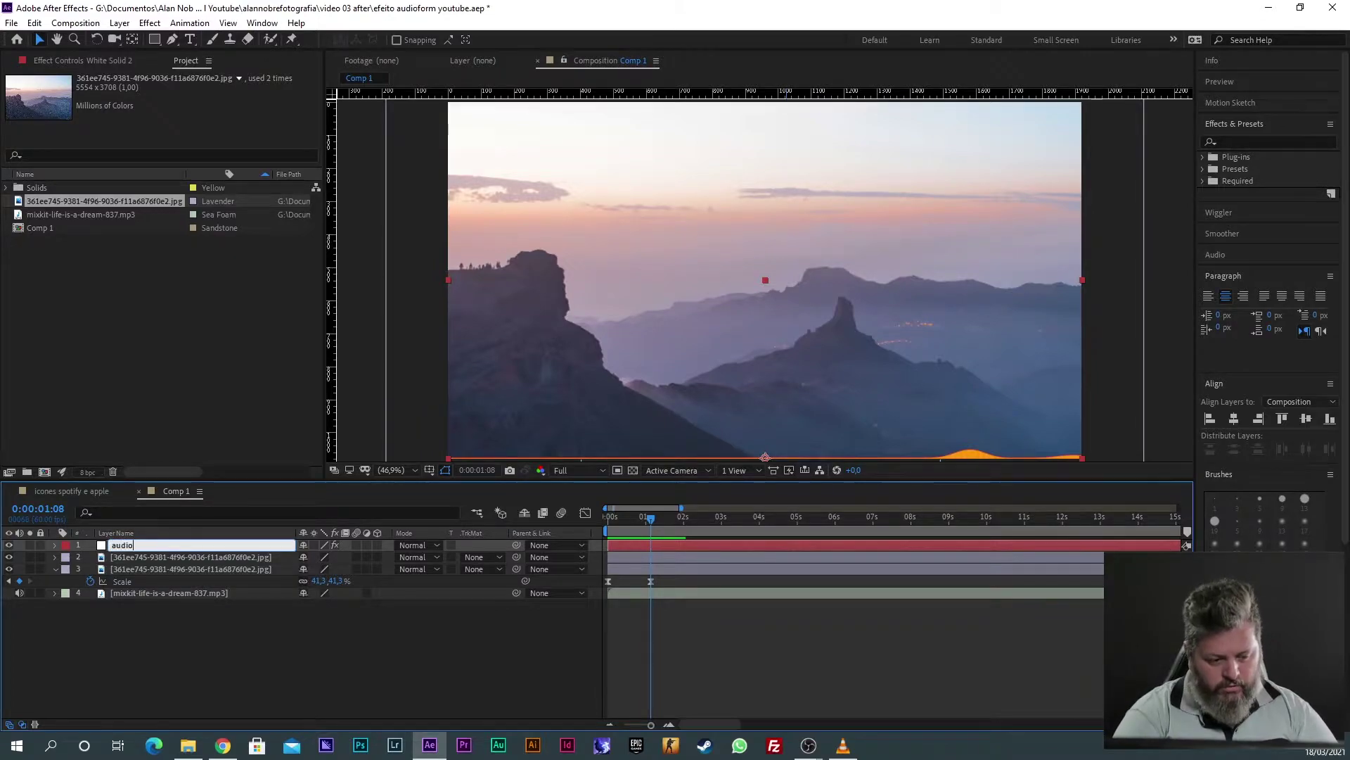
{"action": "type", "text": " spectr"}
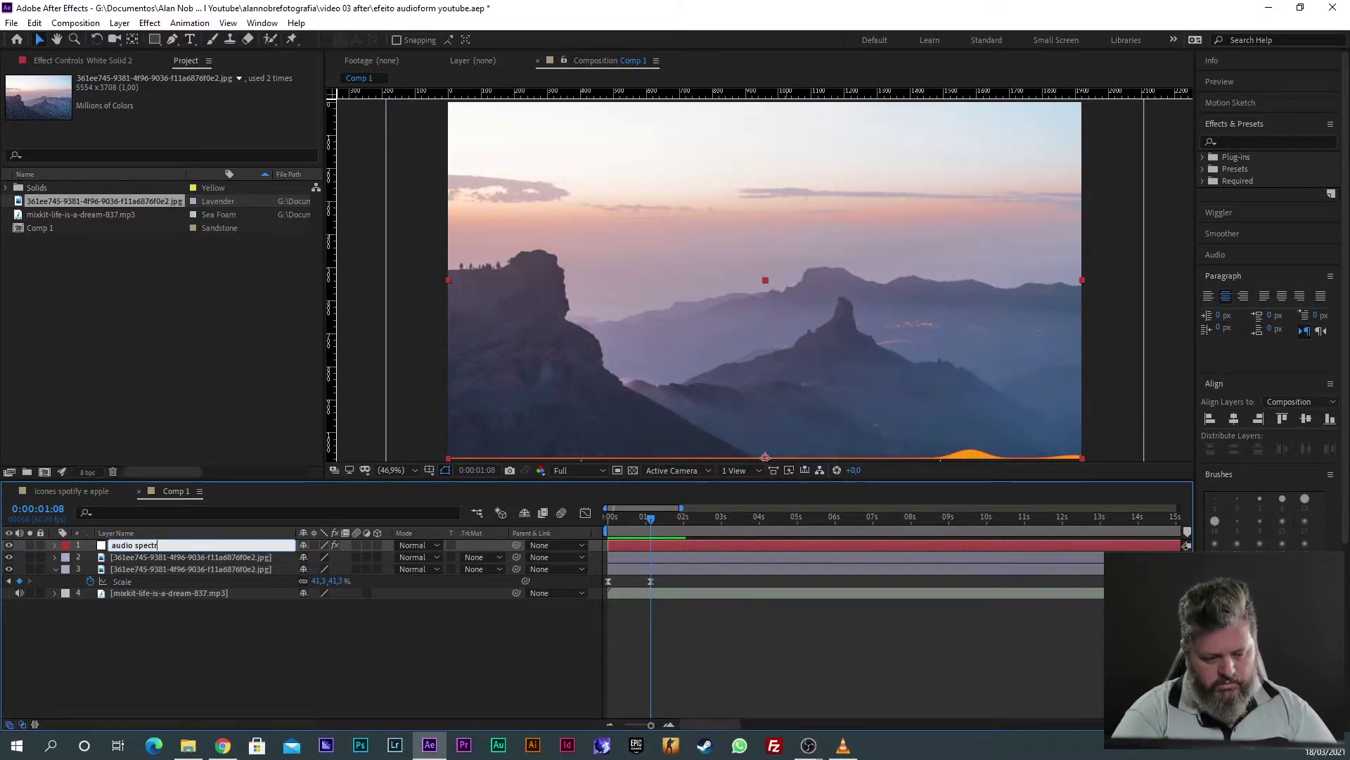
{"action": "type", "text": "o"}
{"action": "key", "text": "BackSpace"}
{"action": "type", "text": "um"}
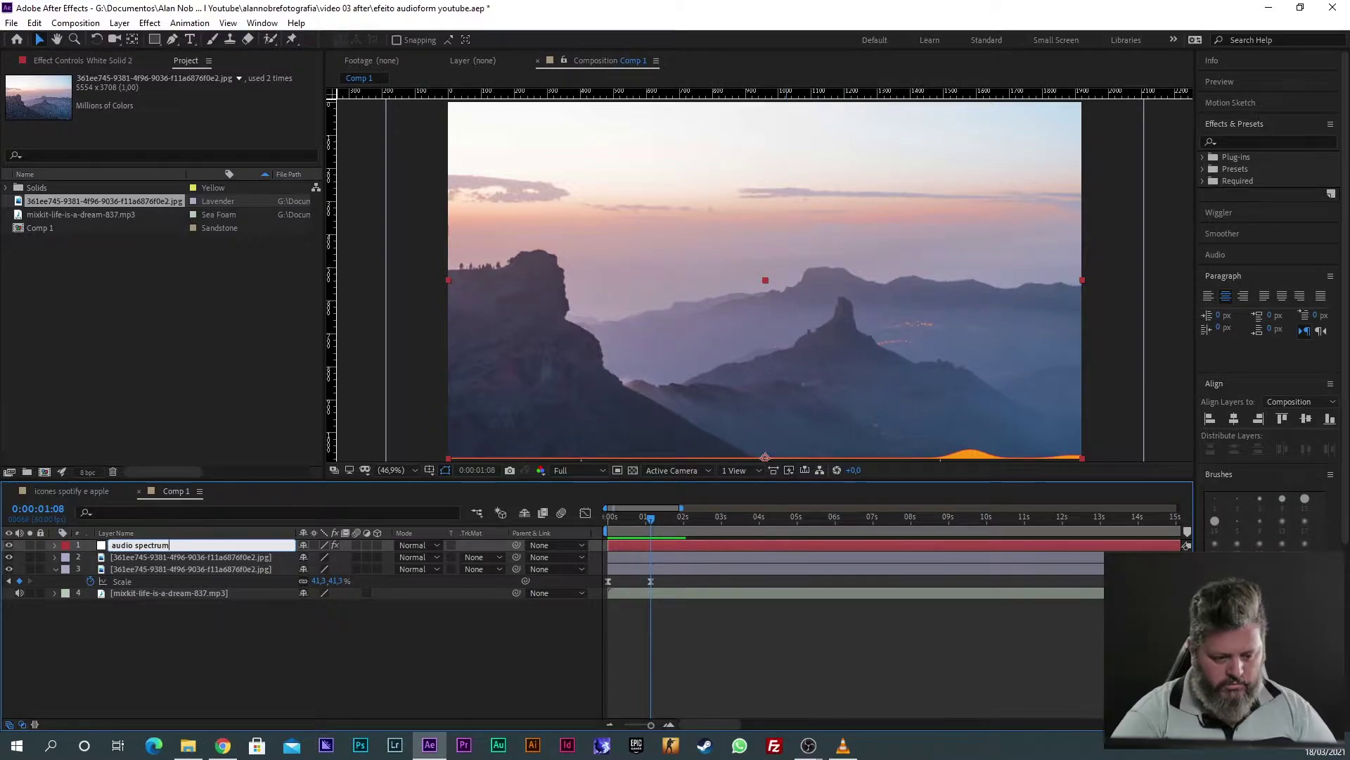
{"action": "key", "text": "Return"}
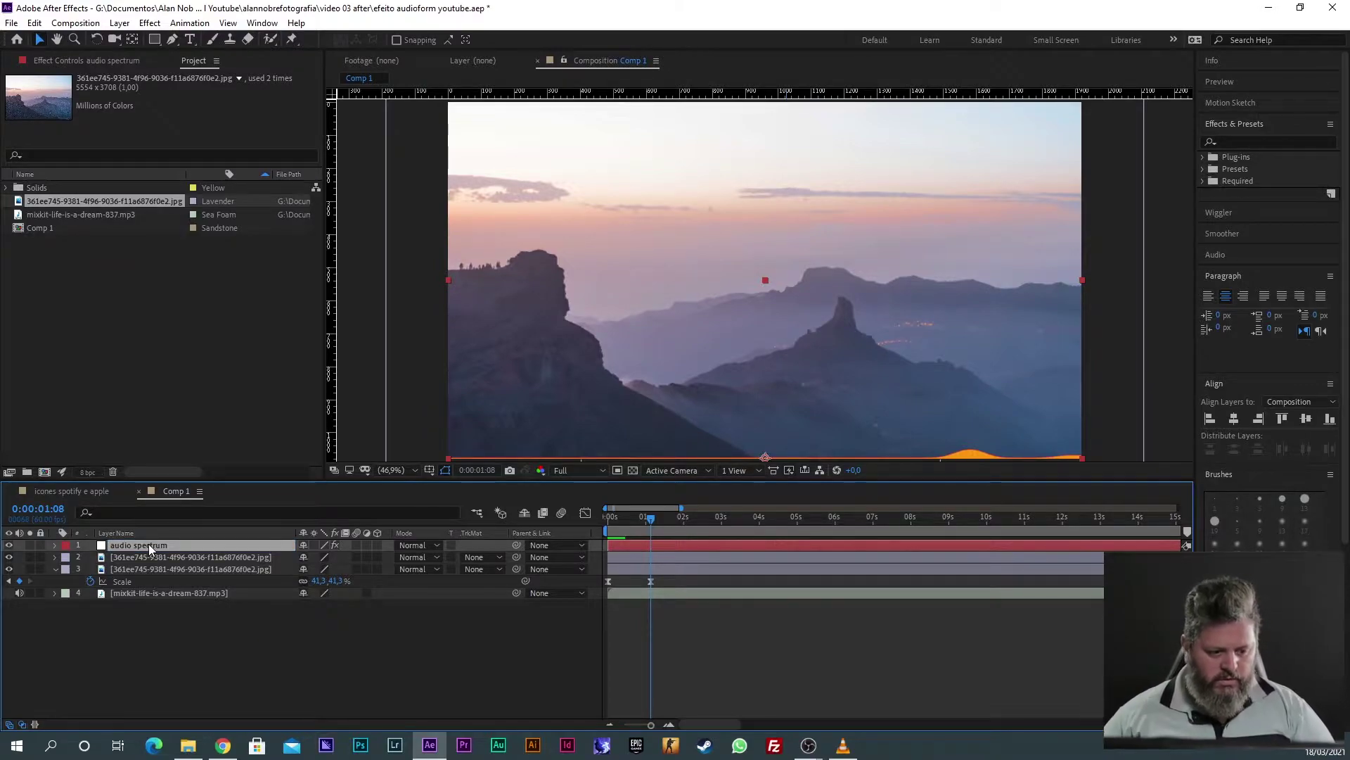
{"action": "left_click", "coordinate": [40, 546]}
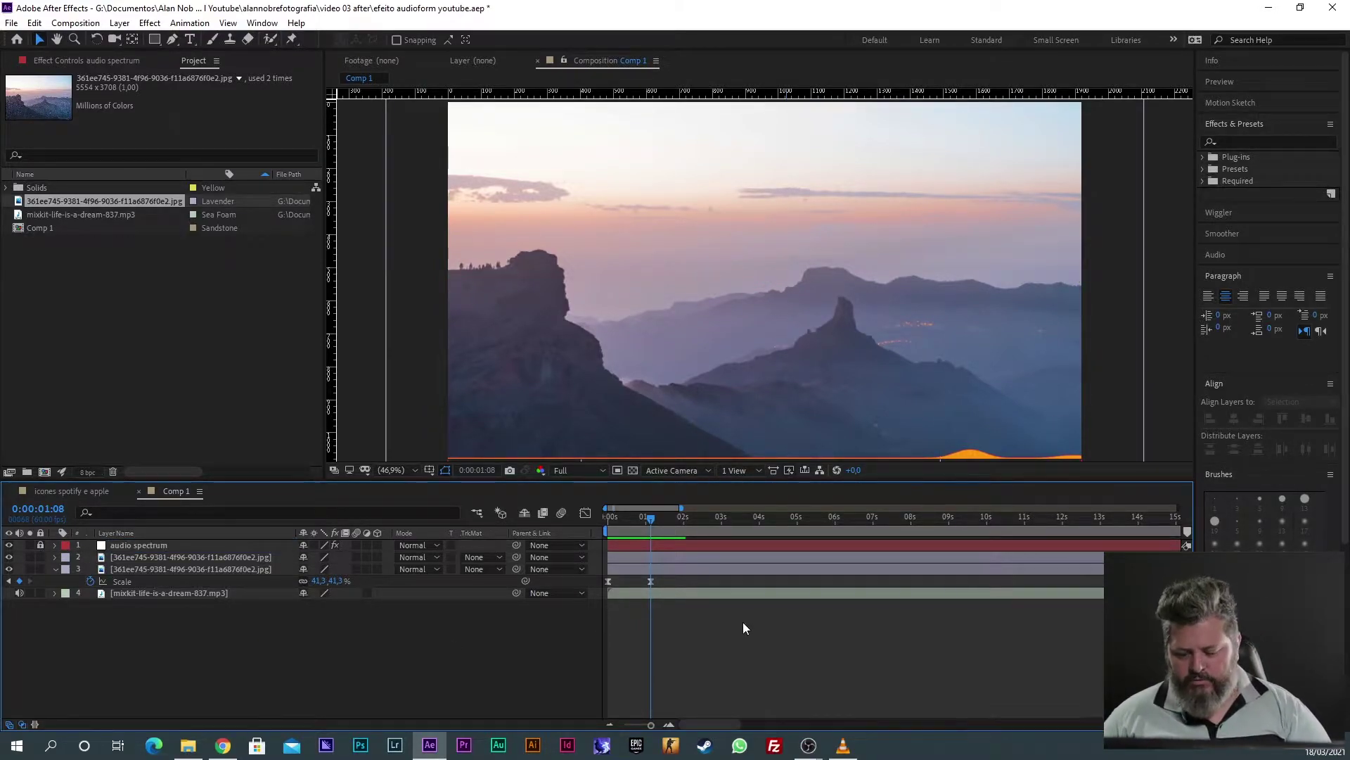
Step: Preview the opening once more and set the lower image layer's Scale keyframe at the composition start to 50%
{"action": "key", "text": "Home"}
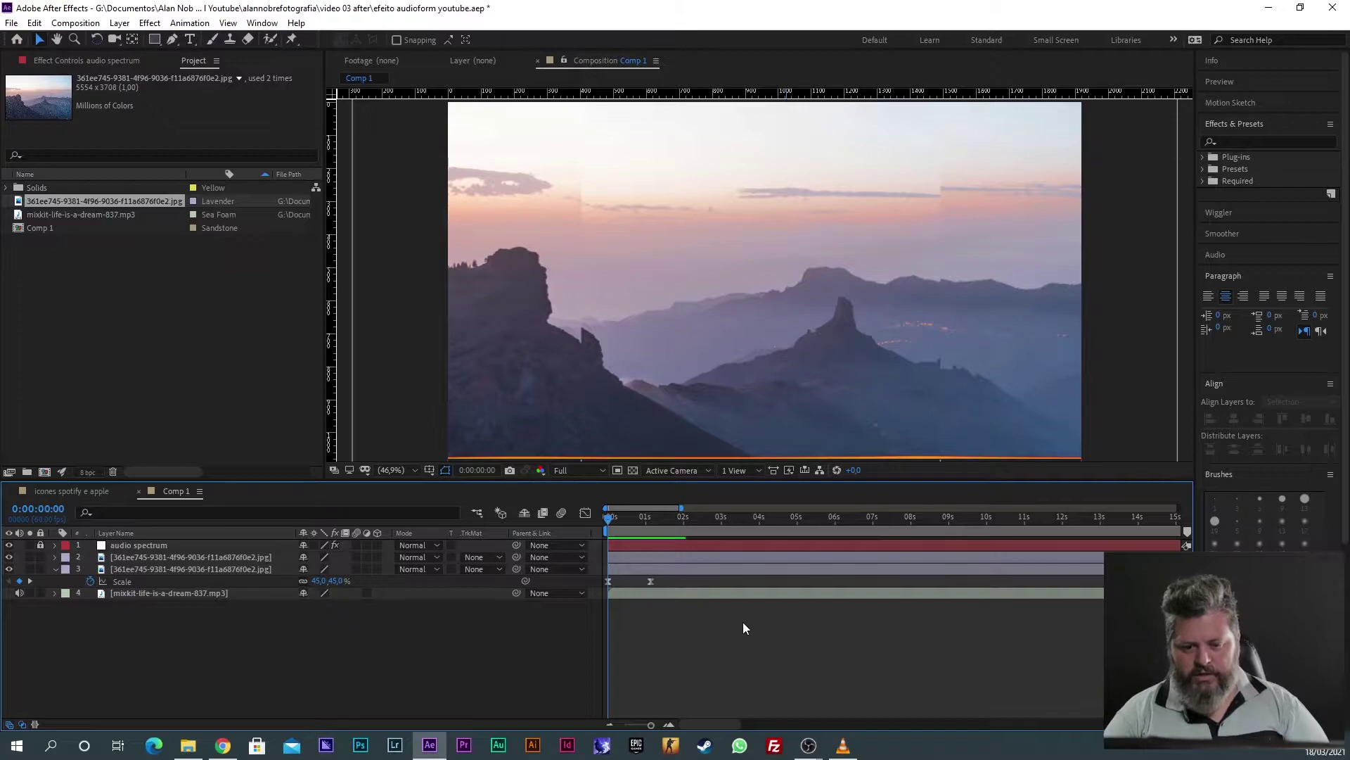
{"action": "key", "text": "space"}
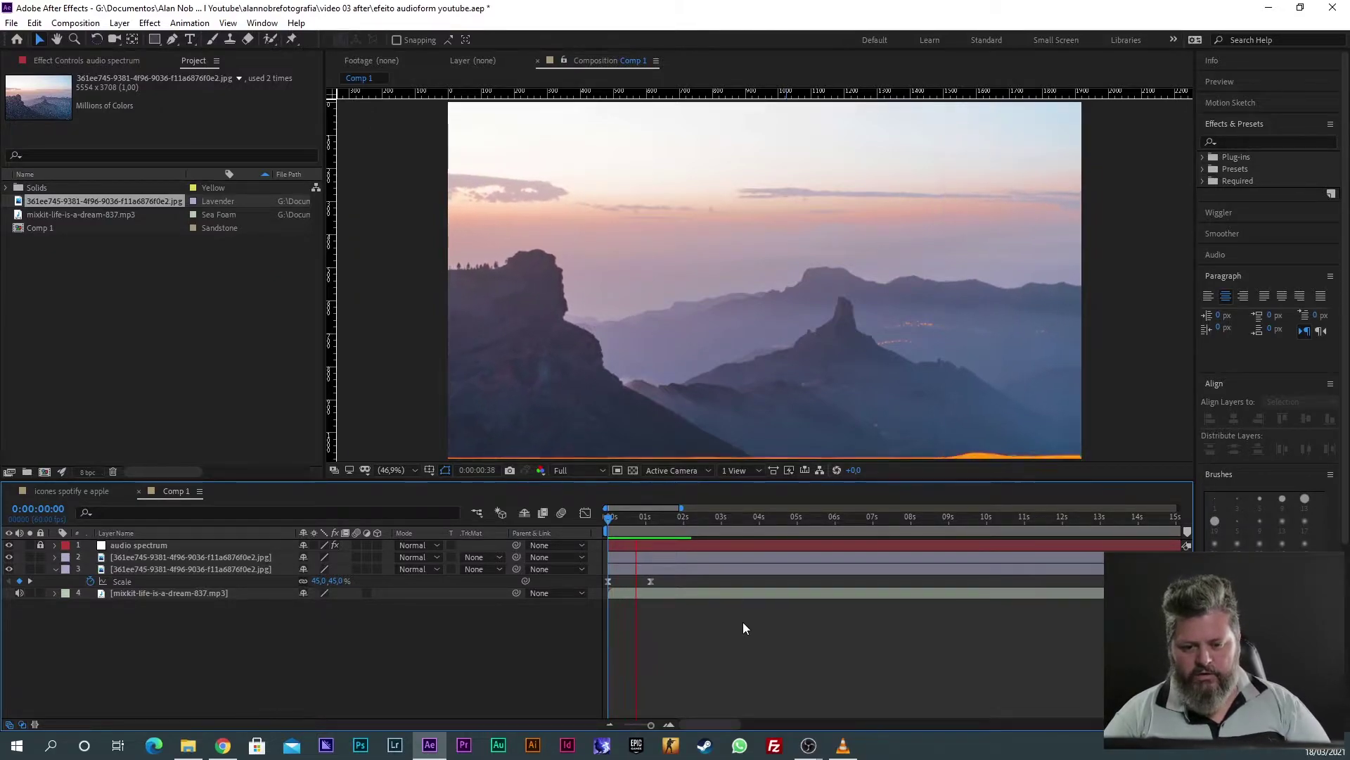
{"action": "key", "text": "space"}
{"action": "key", "text": "Home"}
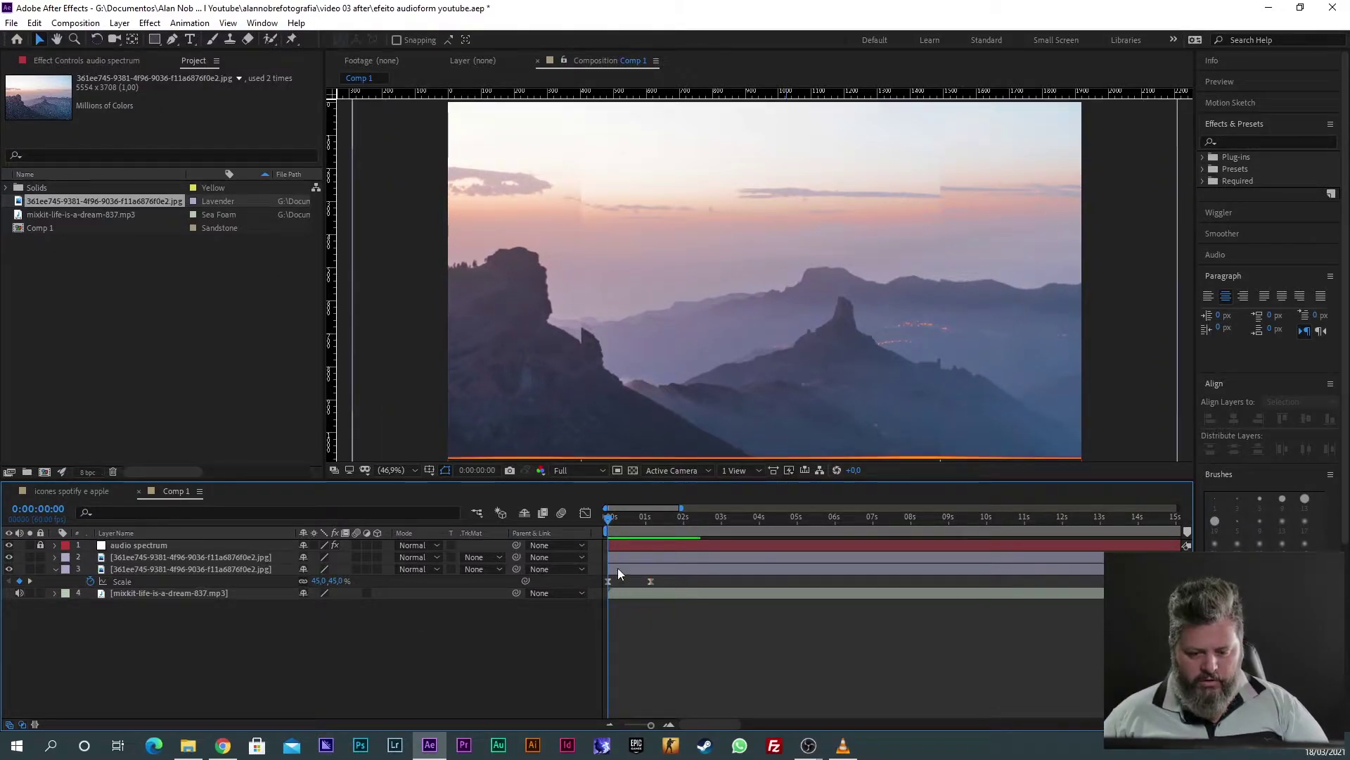
{"action": "left_click", "coordinate": [618, 570]}
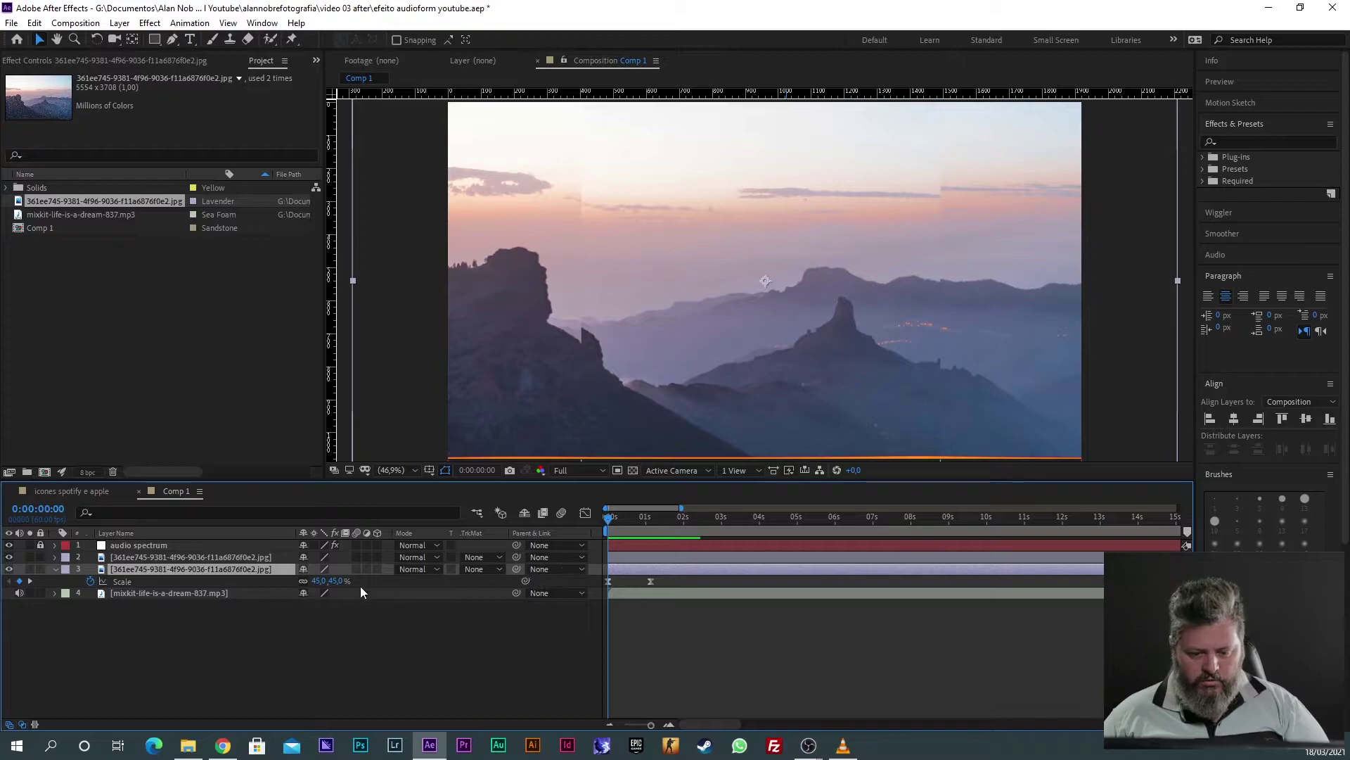
{"action": "left_click", "coordinate": [339, 581]}
{"action": "type", "text": "50"}
{"action": "key", "text": "Return"}
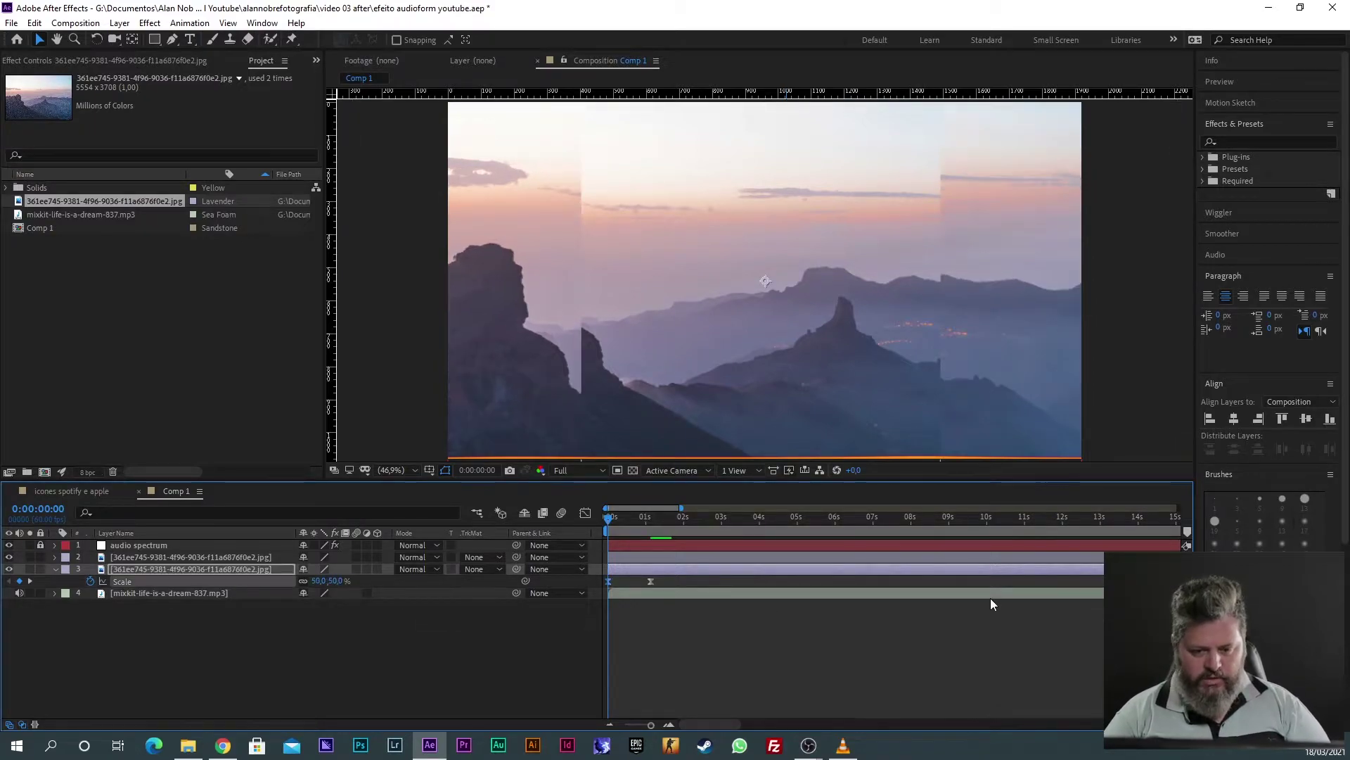
Step: Play back the updated scale animation through its second keyframe, and switch to the reference video in VLC
{"action": "key", "text": "space"}
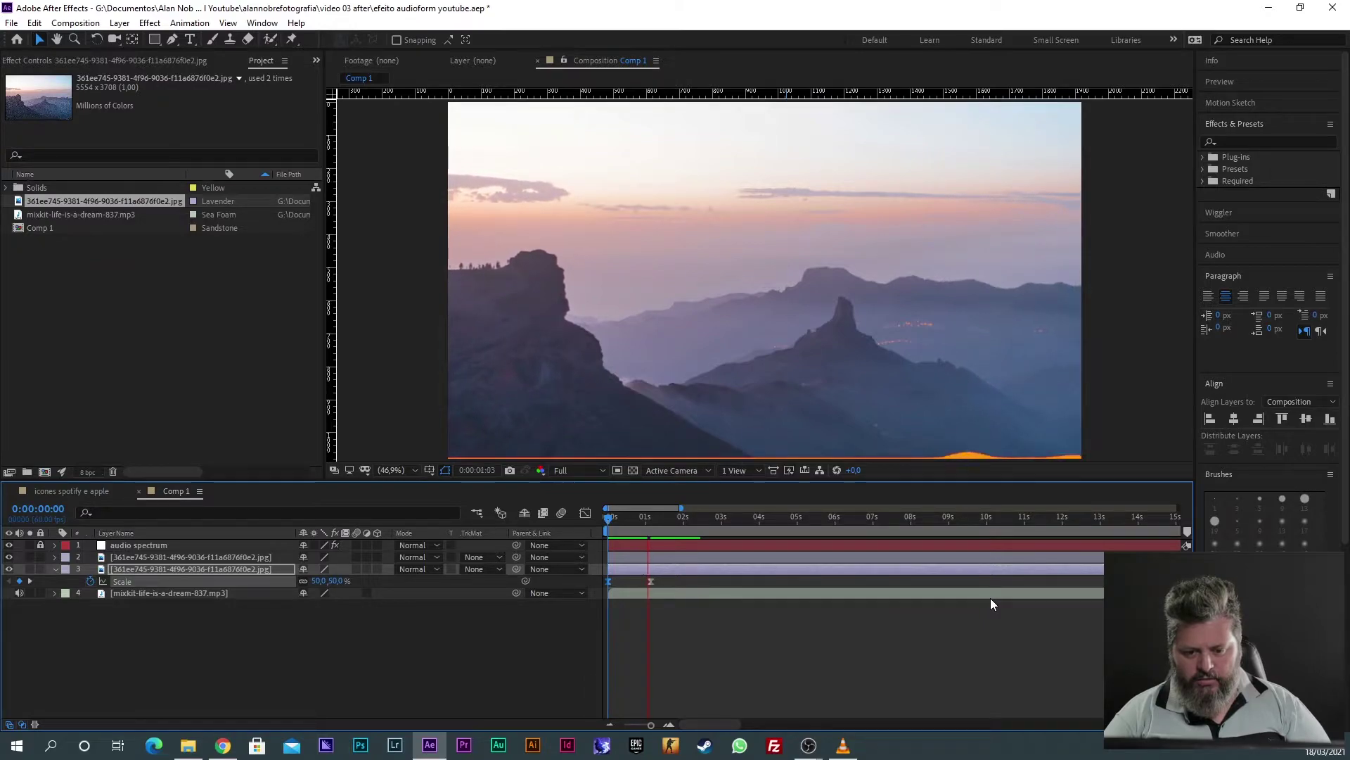
{"action": "key", "text": "space"}
{"action": "key", "text": "space"}
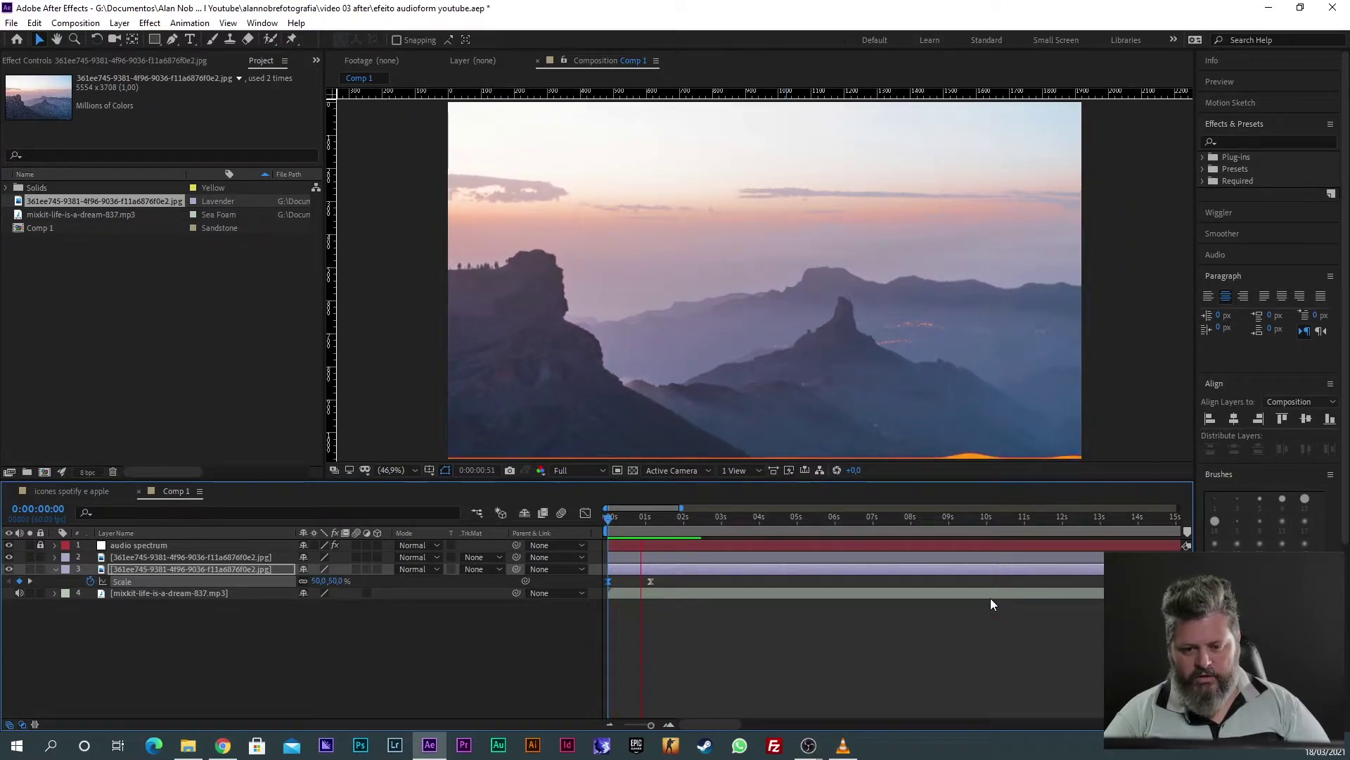
{"action": "key", "text": "space"}
{"action": "left_click_drag", "start_coordinate": [662, 514], "coordinate": [646, 538]}
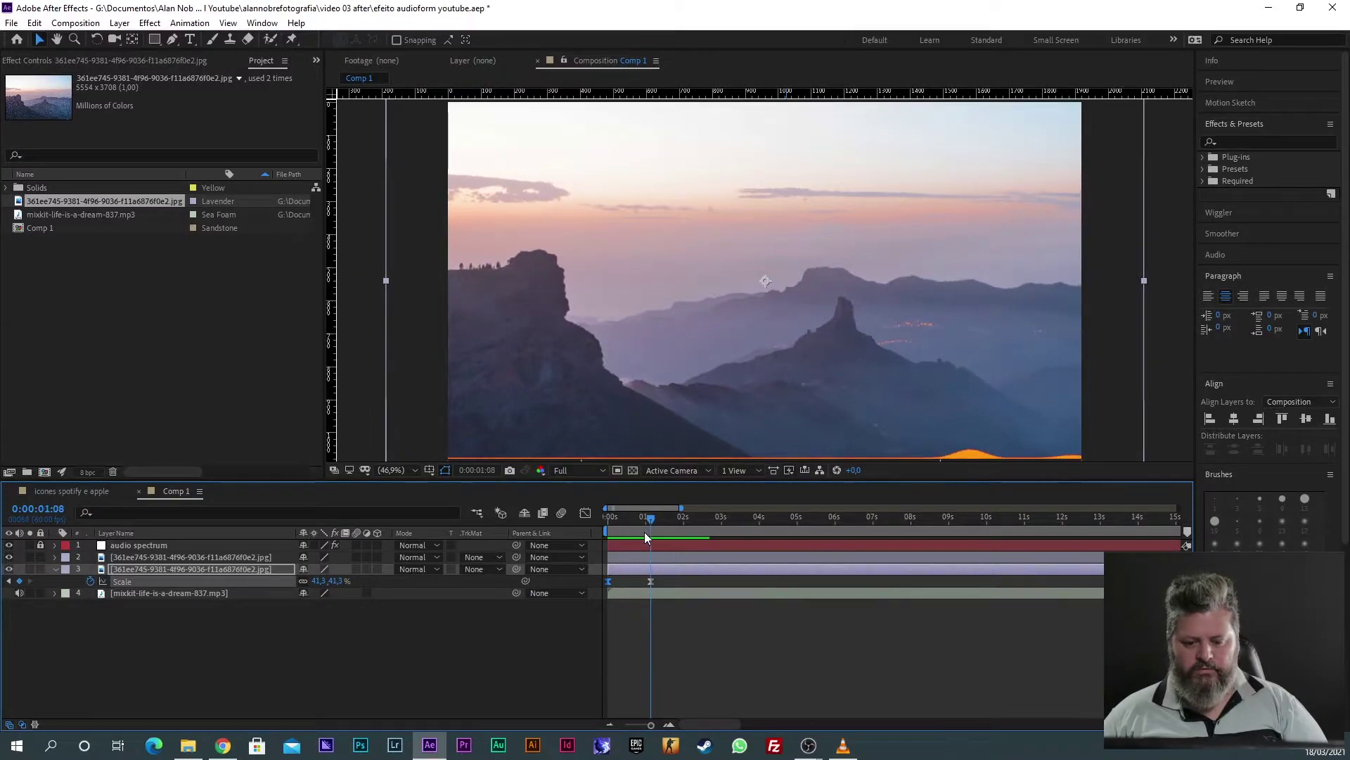
{"action": "key", "text": "alt+Tab"}
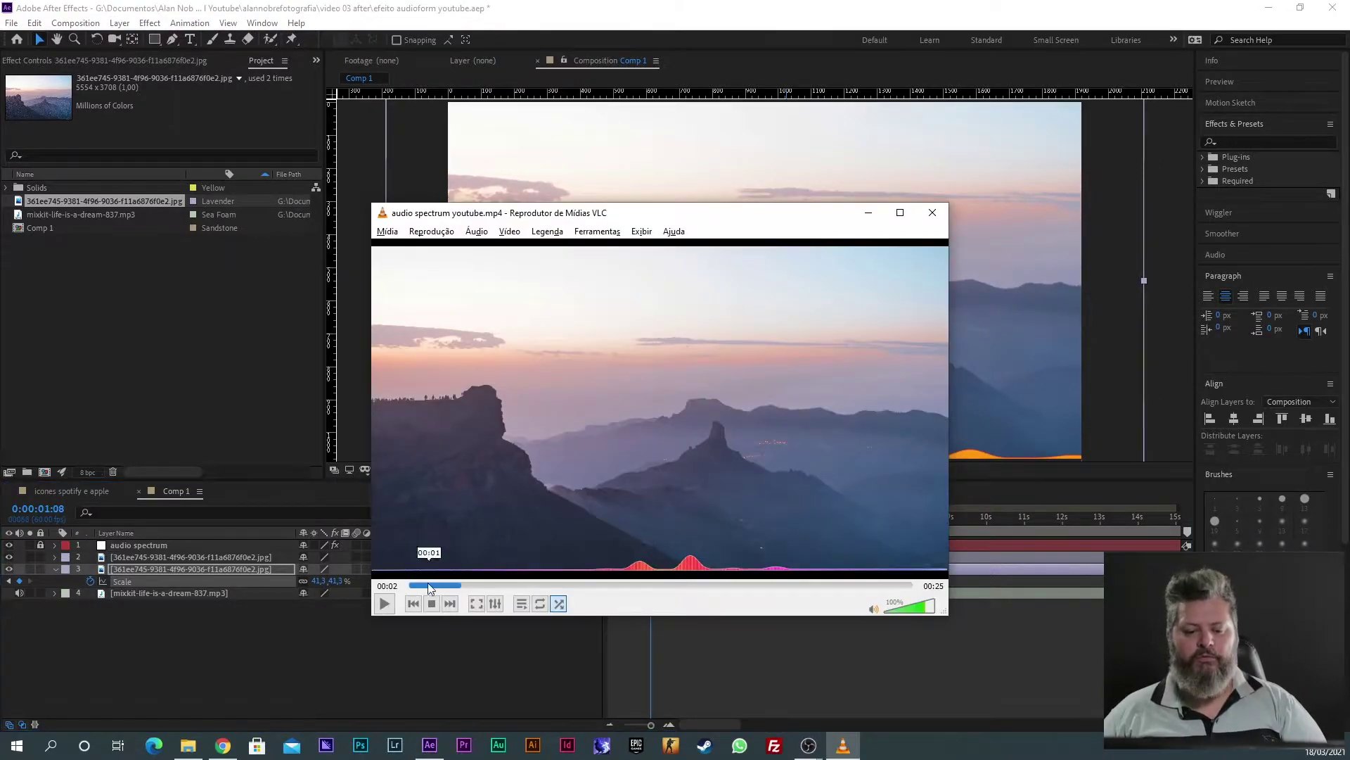
Step: Watch the reference video until its centre section has slid left beside the blurred background, and switch back to After Effects
{"action": "left_click", "coordinate": [384, 605]}
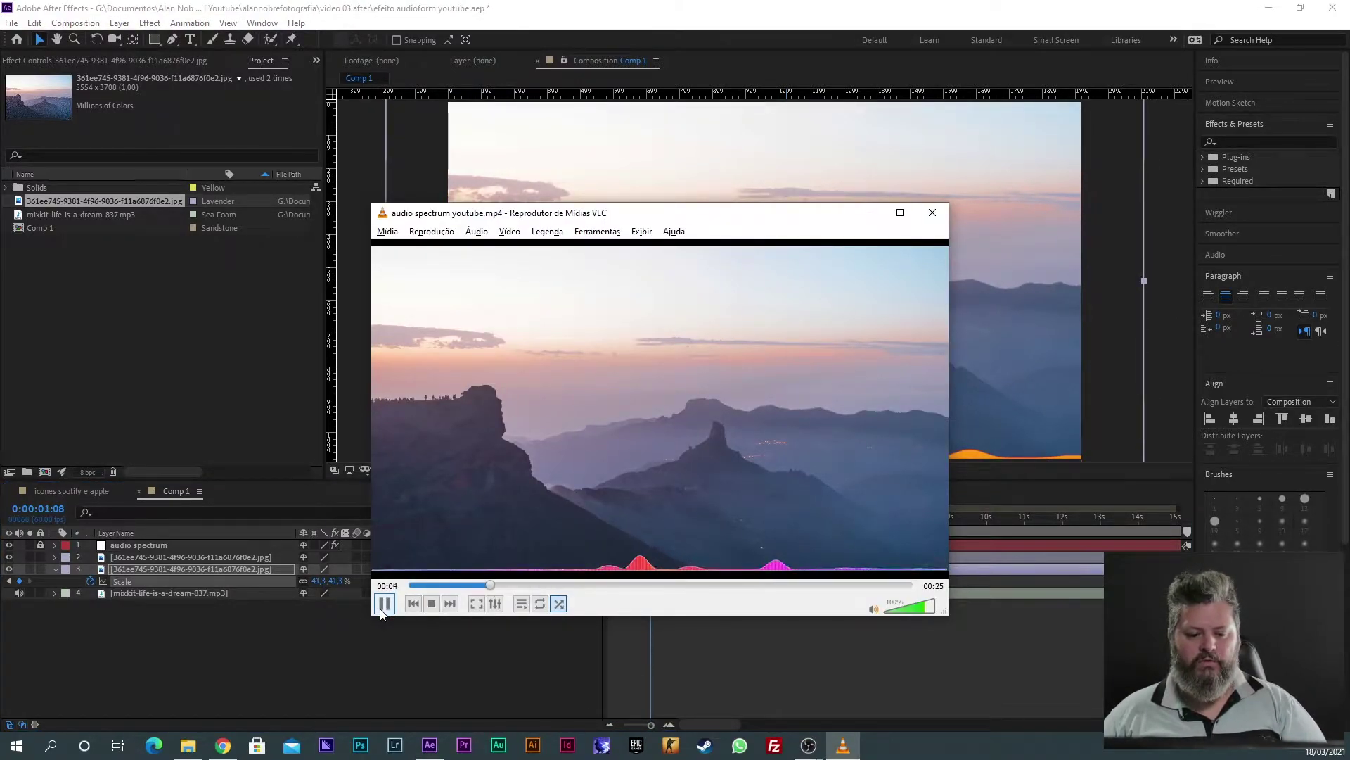
{"action": "left_click", "coordinate": [384, 604]}
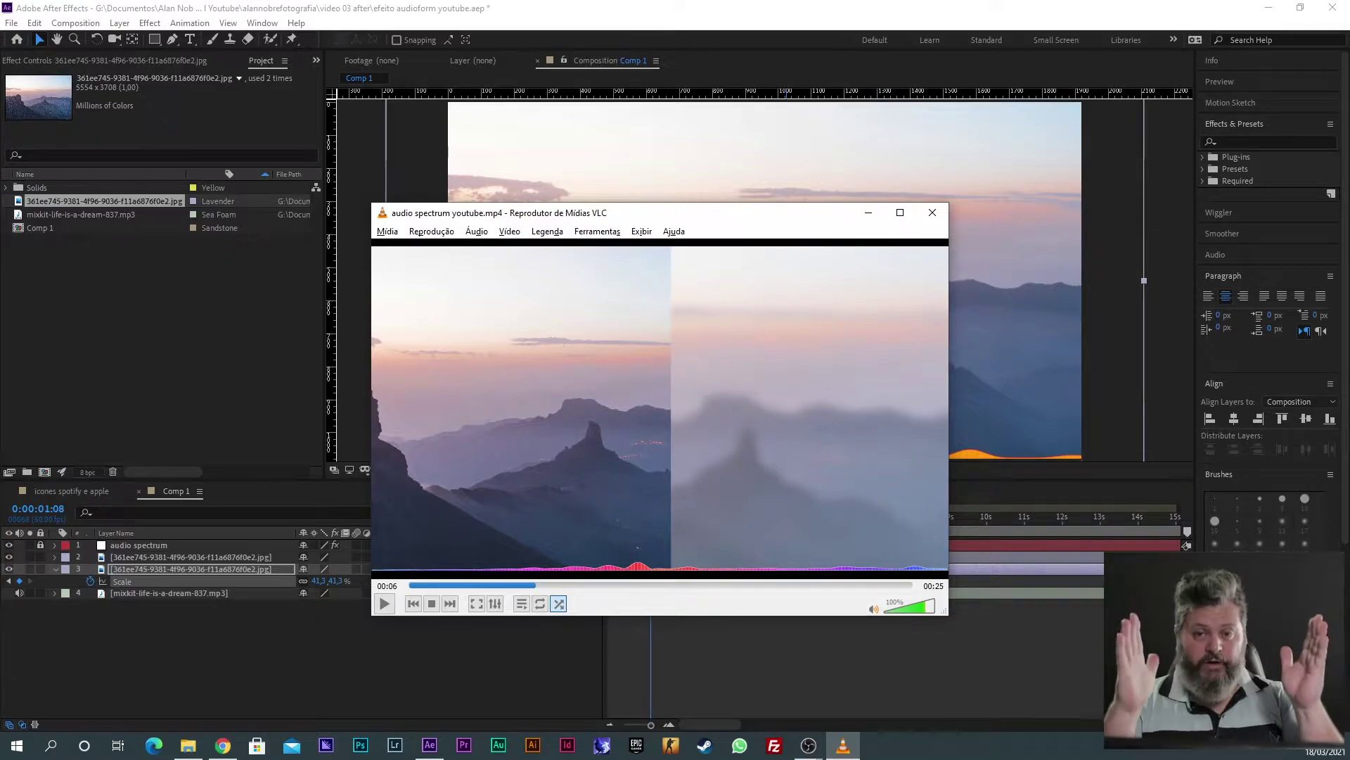
{"action": "left_click", "coordinate": [430, 745]}
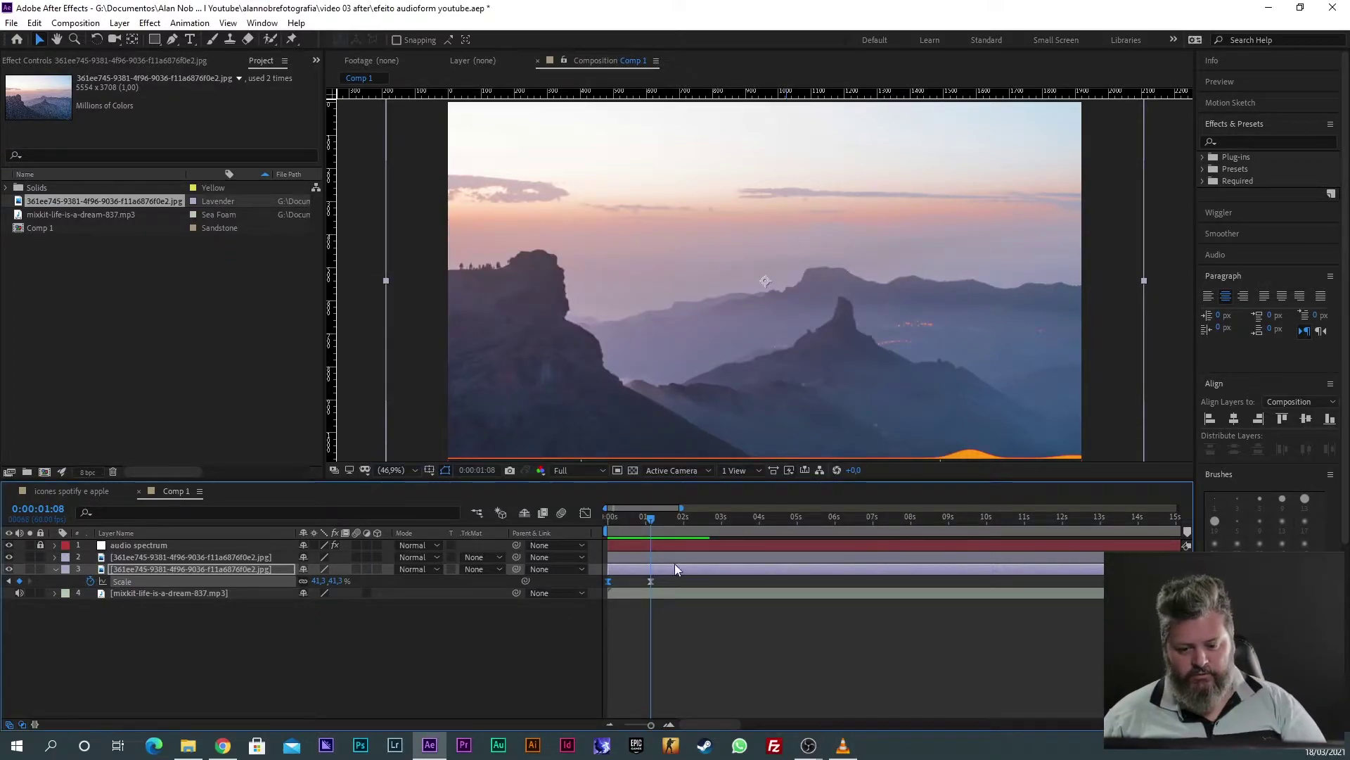
Step: Add a Scale keyframe holding the current scale on the lower image layer at 0:00:02:27
{"action": "left_click", "coordinate": [640, 557]}
{"action": "left_click", "coordinate": [630, 568]}
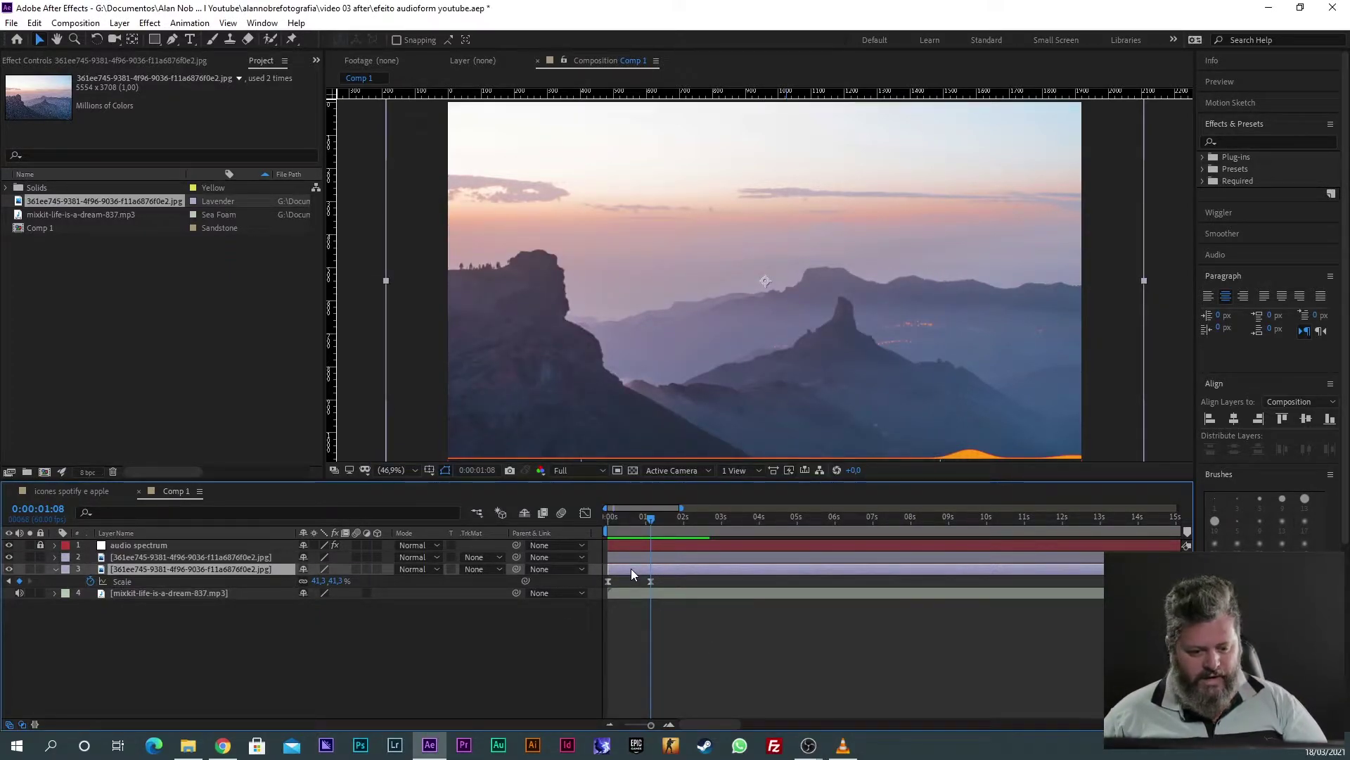
{"action": "left_click_drag", "start_coordinate": [660, 529], "coordinate": [700, 524]}
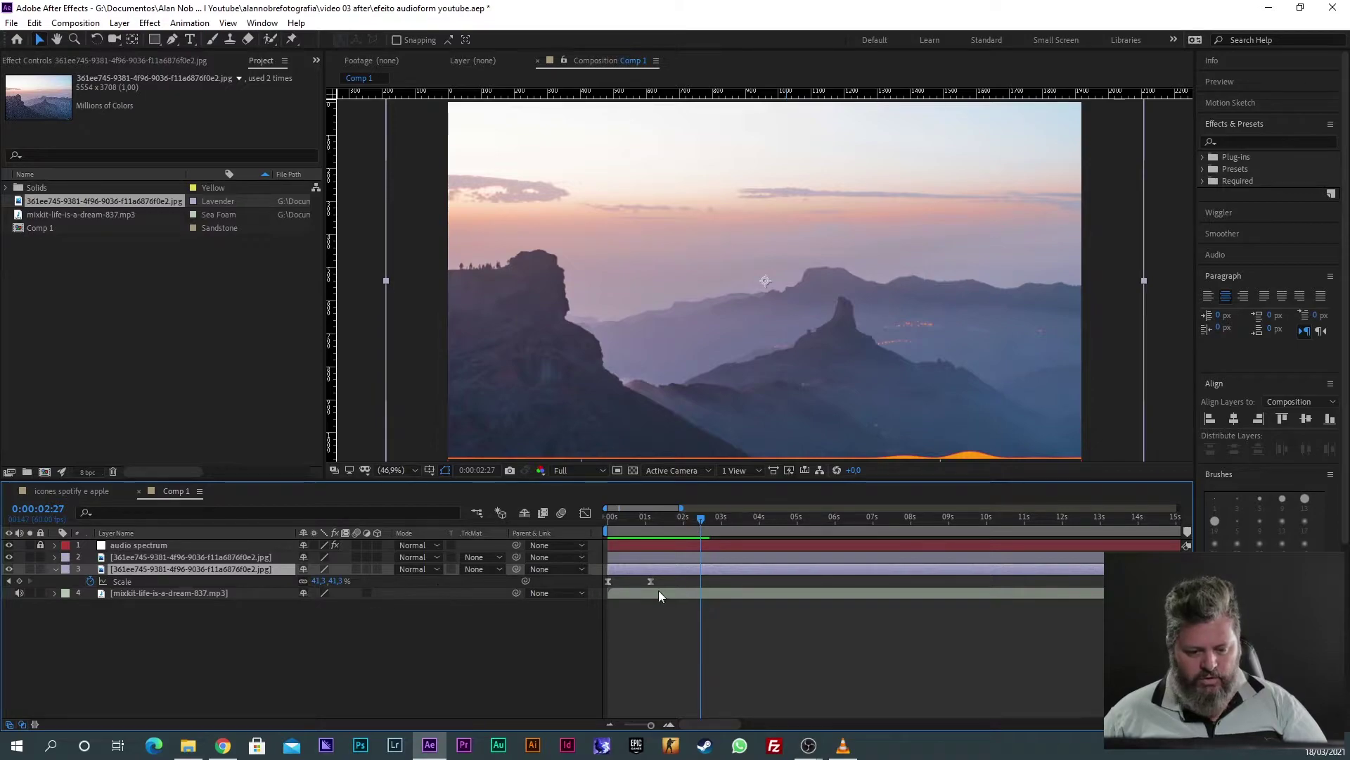
{"action": "left_click", "coordinate": [19, 581]}
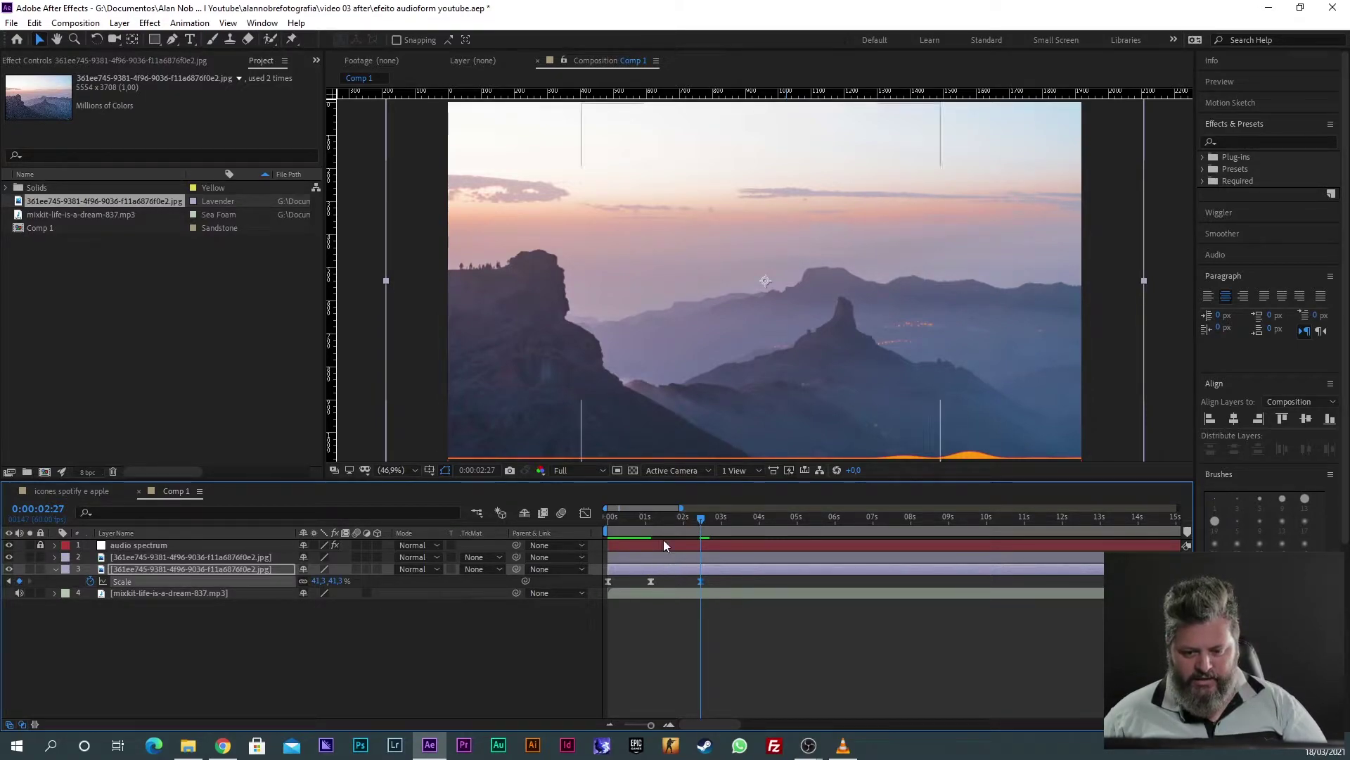
Step: Set the lower image layer's Scale to 50% at 0:00:03:39 to create its closing keyframe
{"action": "left_click_drag", "start_coordinate": [660, 530], "coordinate": [706, 521]}
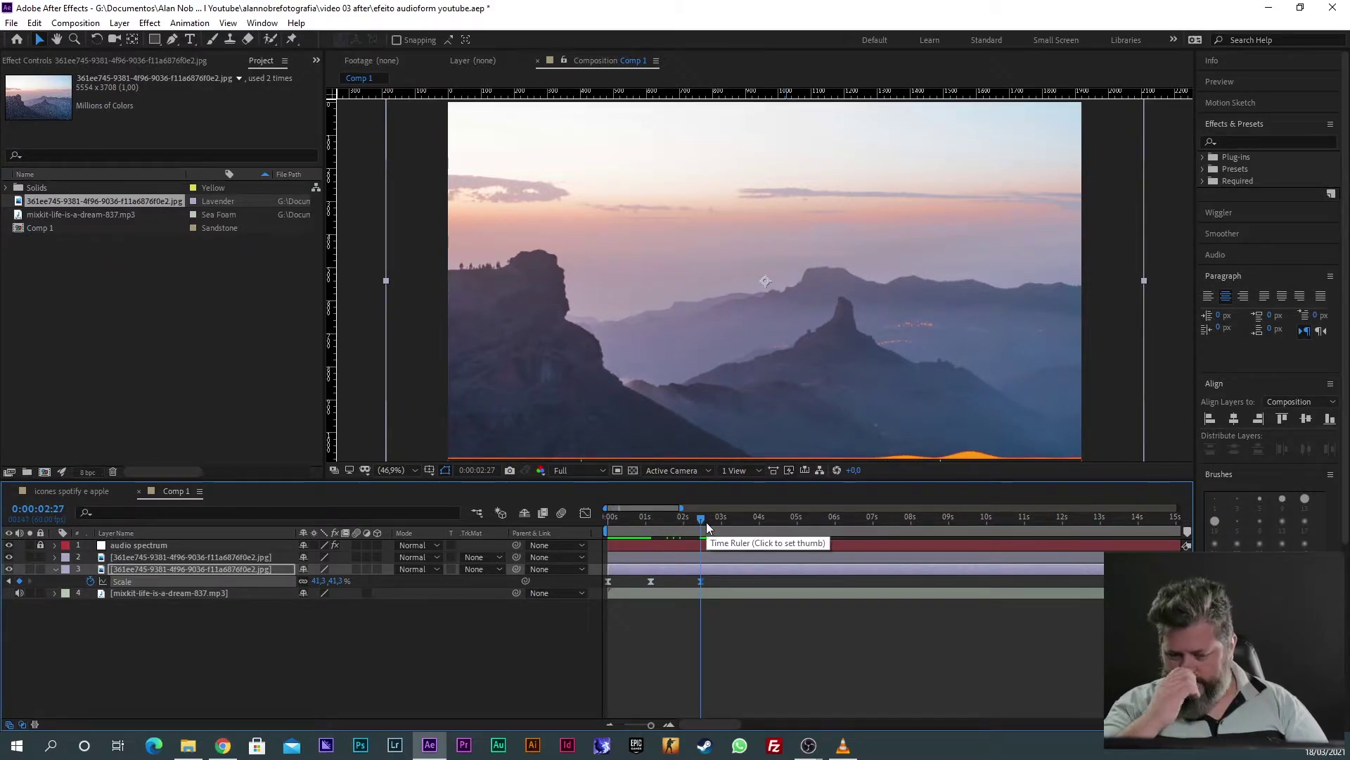
{"action": "left_click_drag", "start_coordinate": [706, 522], "coordinate": [746, 519]}
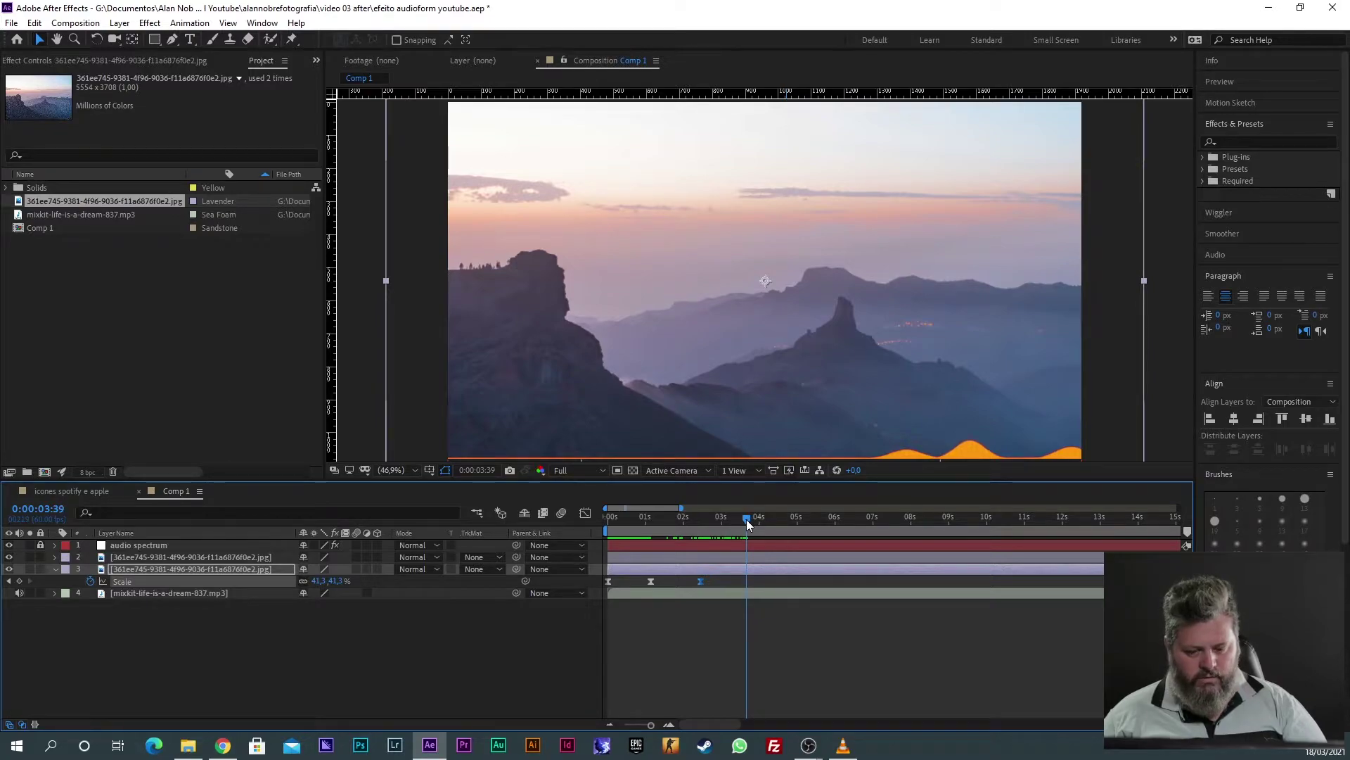
{"action": "left_click", "coordinate": [345, 581]}
{"action": "type", "text": "50"}
{"action": "key", "text": "Return"}
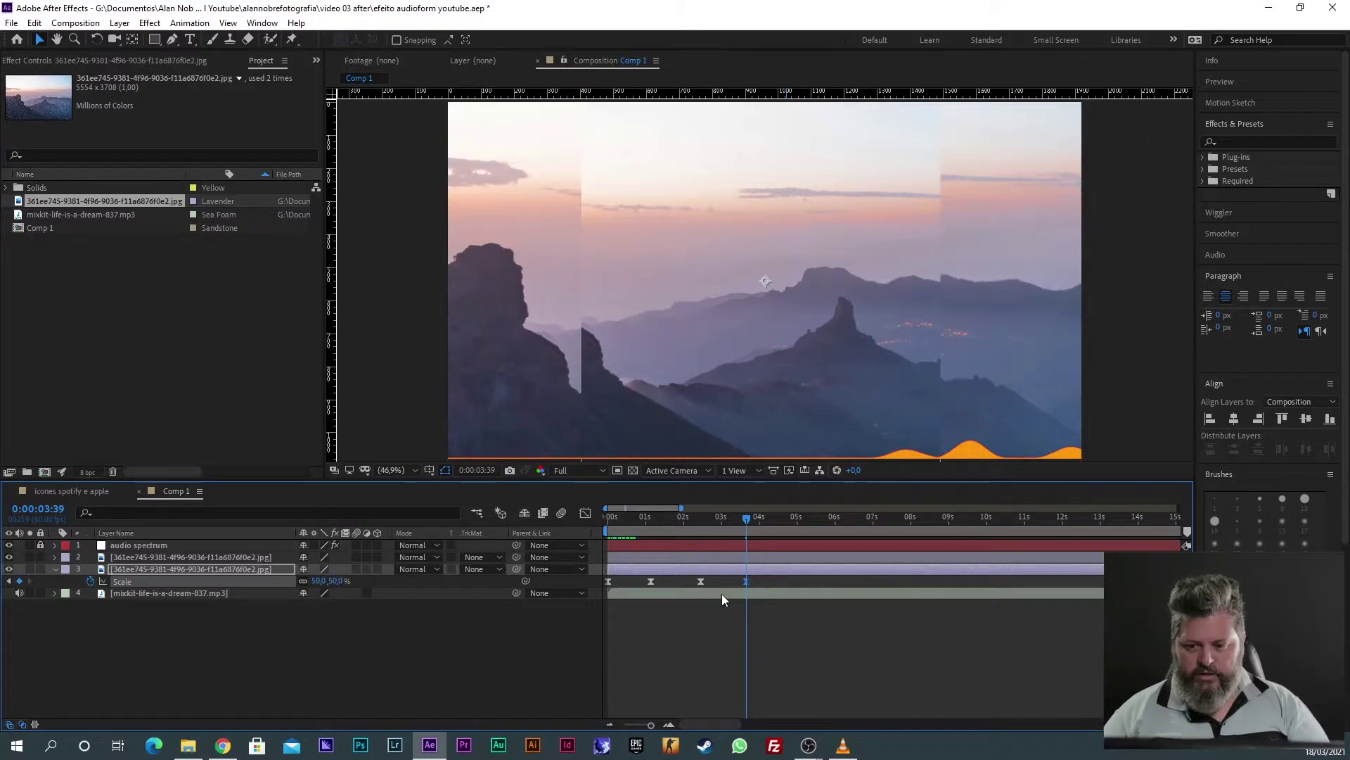
Step: Start a Position animation on the upper masked image layer with a keyframe at 0:00:02:27
{"action": "left_click_drag", "start_coordinate": [697, 519], "coordinate": [706, 550]}
{"action": "left_click", "coordinate": [709, 557]}
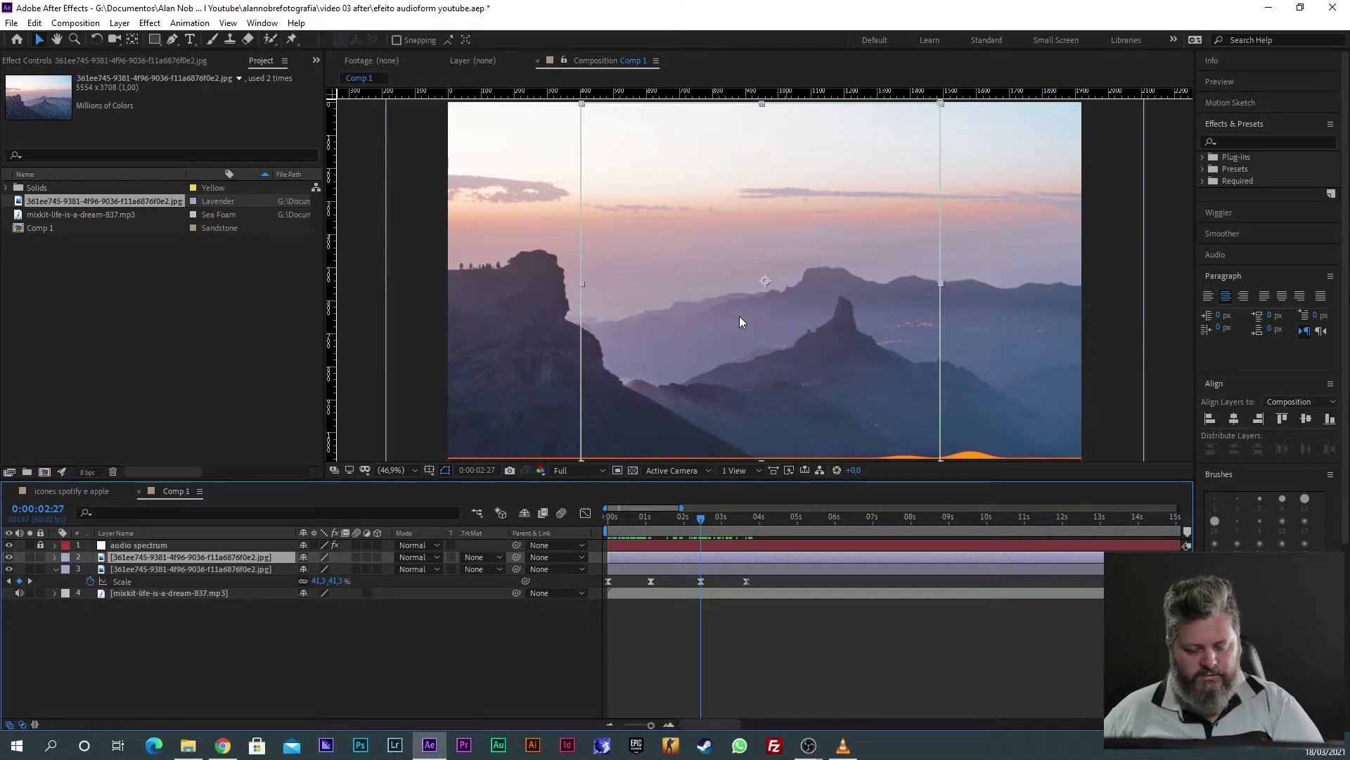
{"action": "key", "text": "p"}
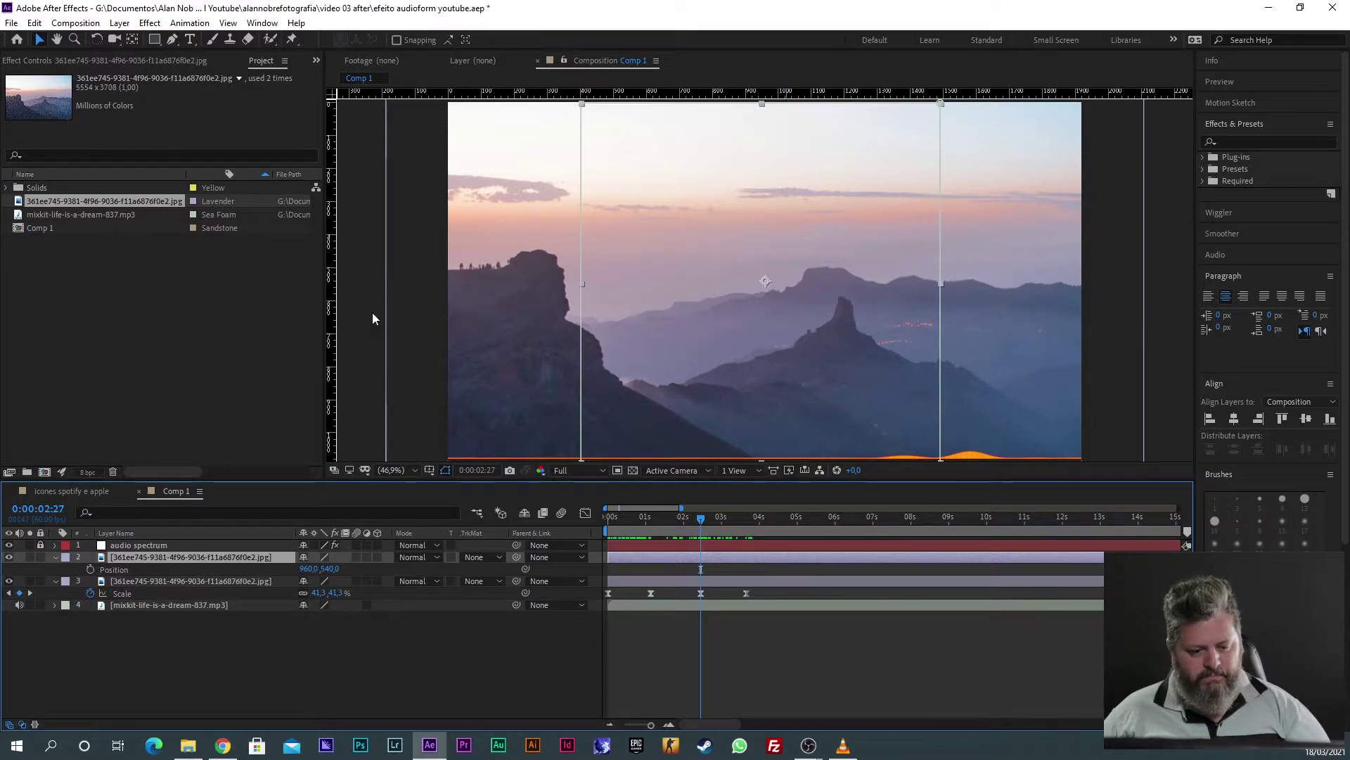
{"action": "left_click", "coordinate": [92, 567]}
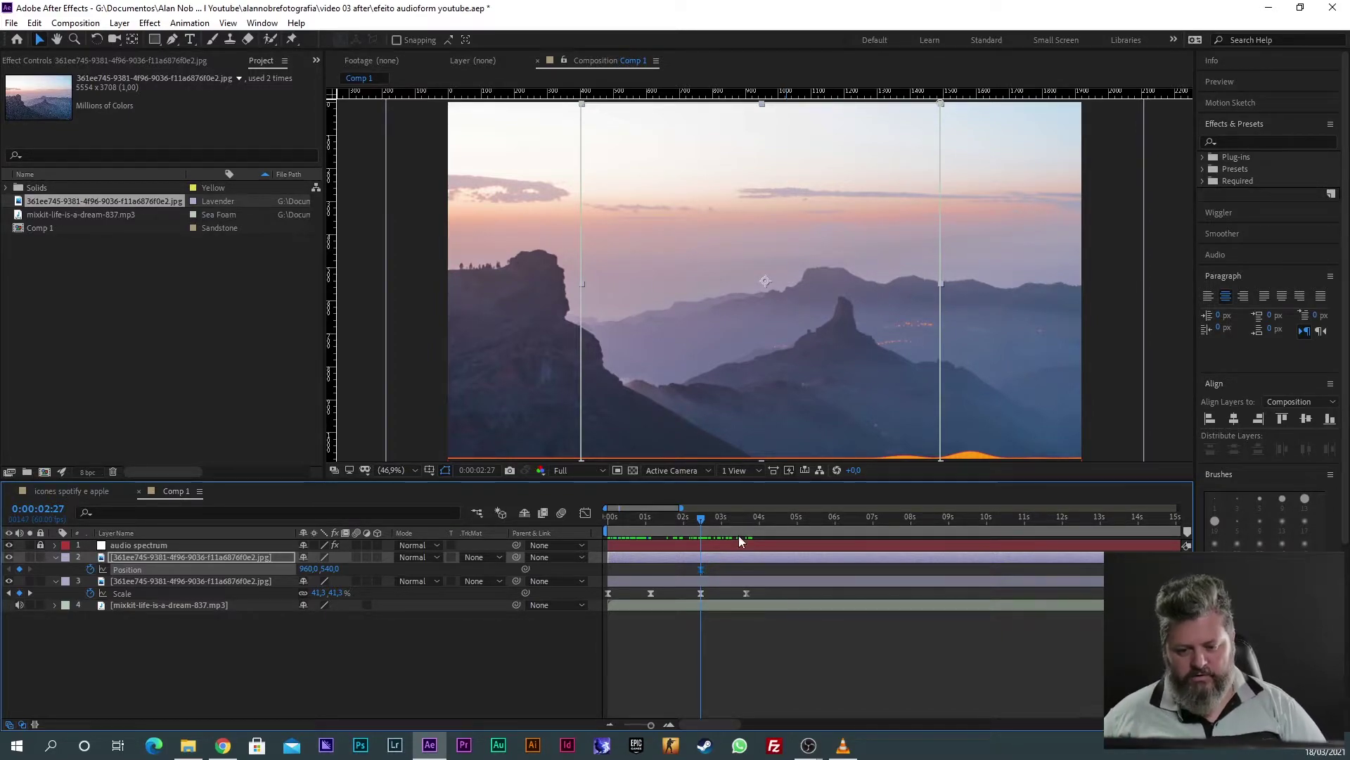
Step: At 0:00:03:39, move the masked centre section to the composition's left edge, at a Position of about 555, 540
{"action": "left_click", "coordinate": [707, 521]}
{"action": "key", "text": "space"}
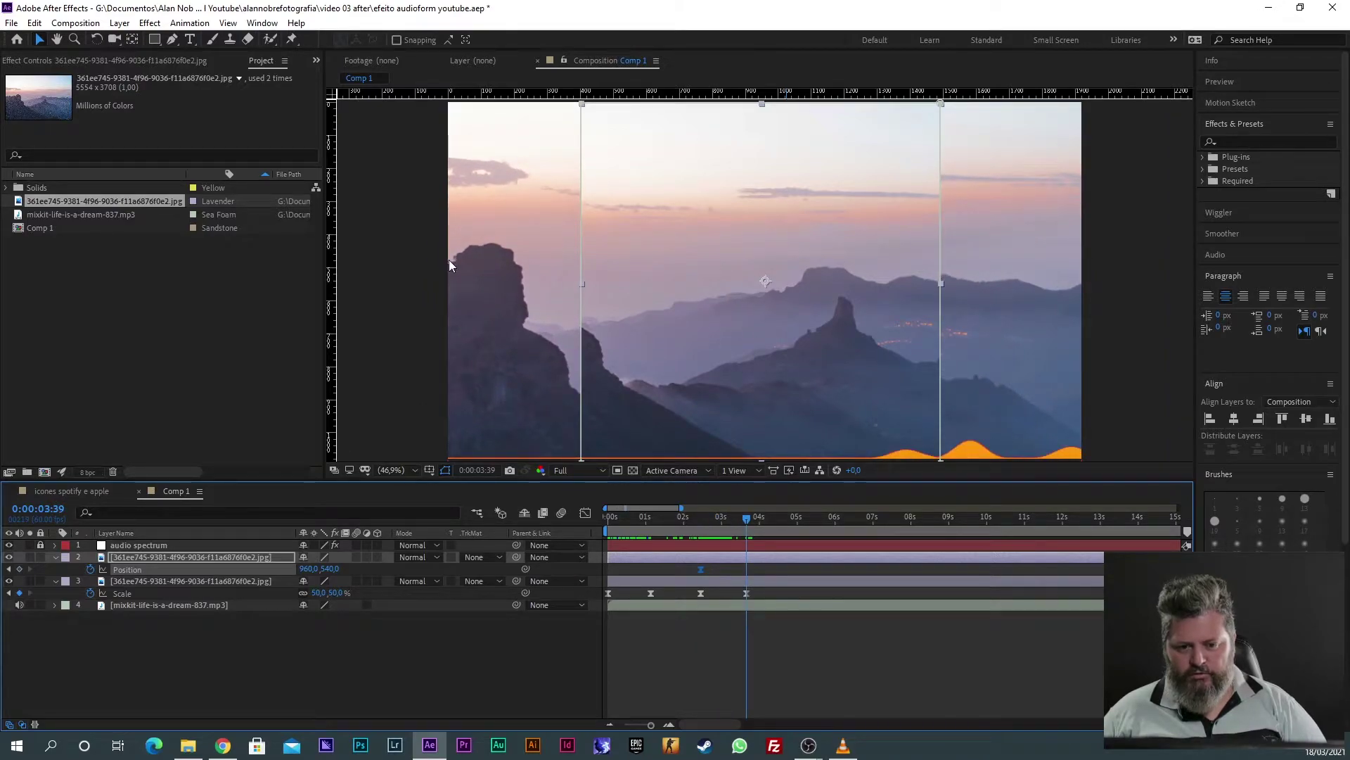
{"action": "left_click_drag", "start_coordinate": [698, 516], "coordinate": [736, 521]}
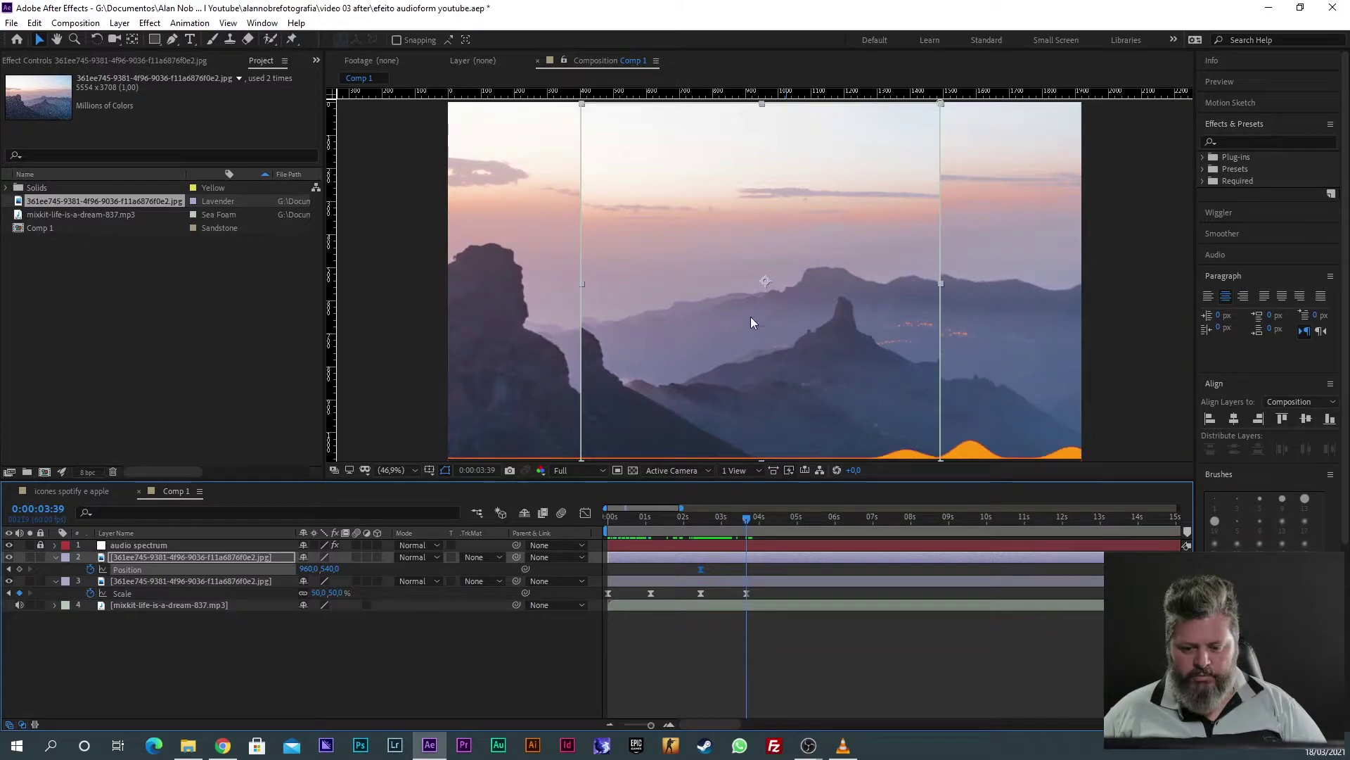
{"action": "left_click_drag", "start_coordinate": [765, 281], "coordinate": [631, 275]}
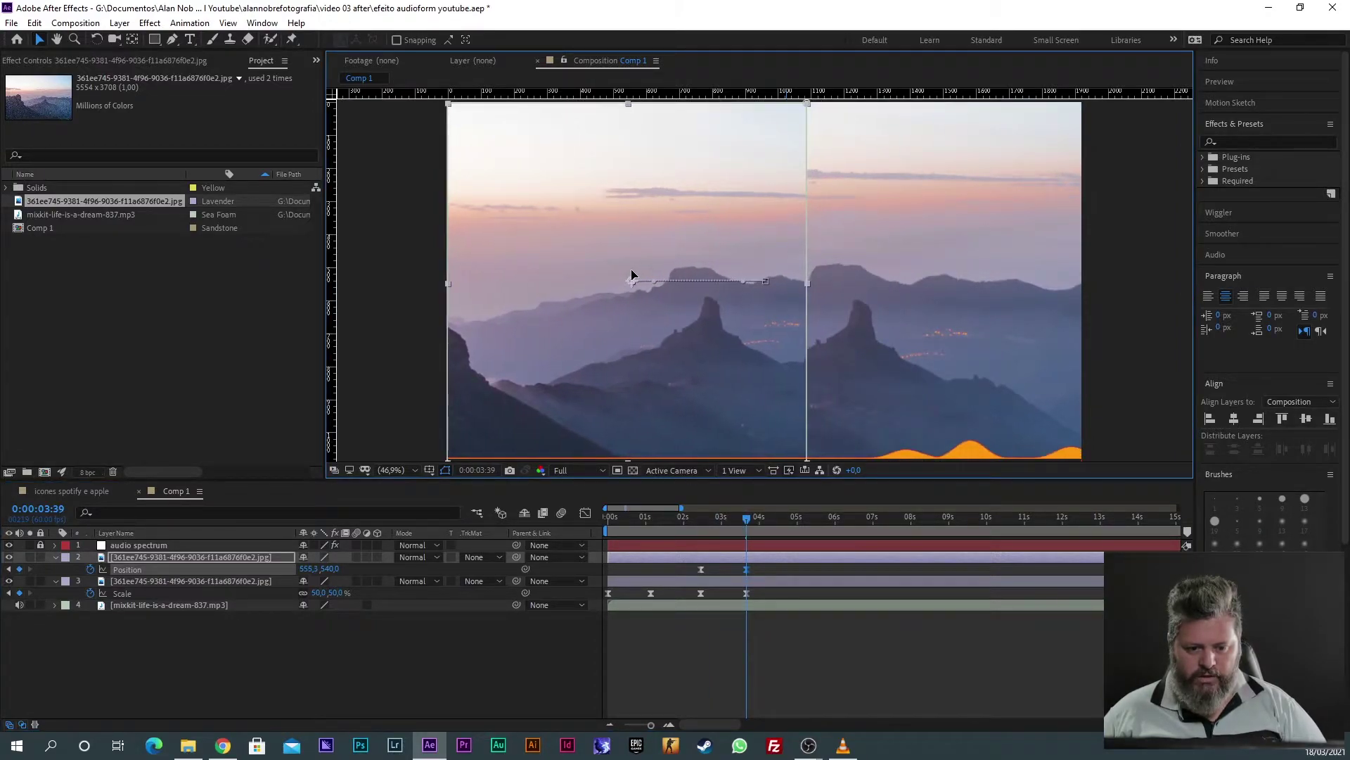
Step: Play back the animation from the composition start through the centre section's slide
{"action": "left_click_drag", "start_coordinate": [693, 518], "coordinate": [599, 528]}
{"action": "key", "text": "space"}
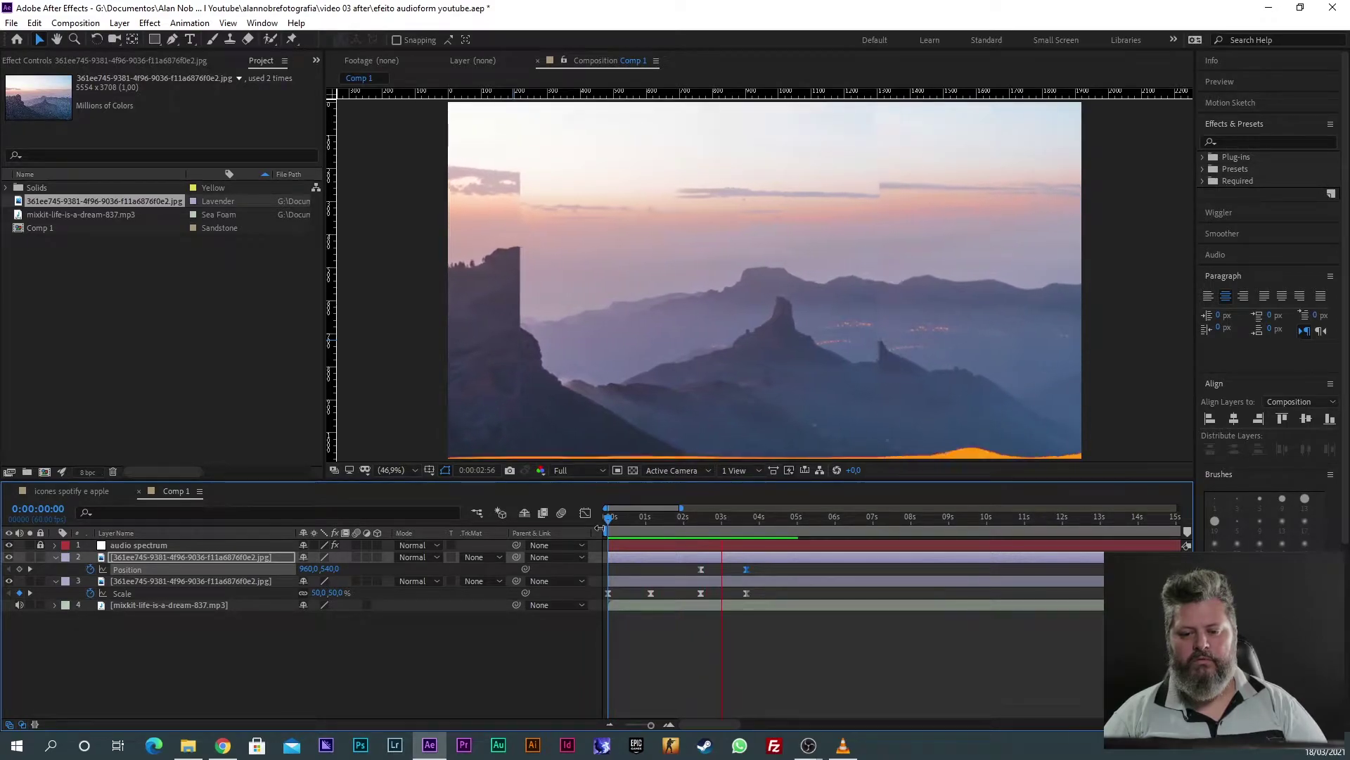
{"action": "key", "text": "space"}
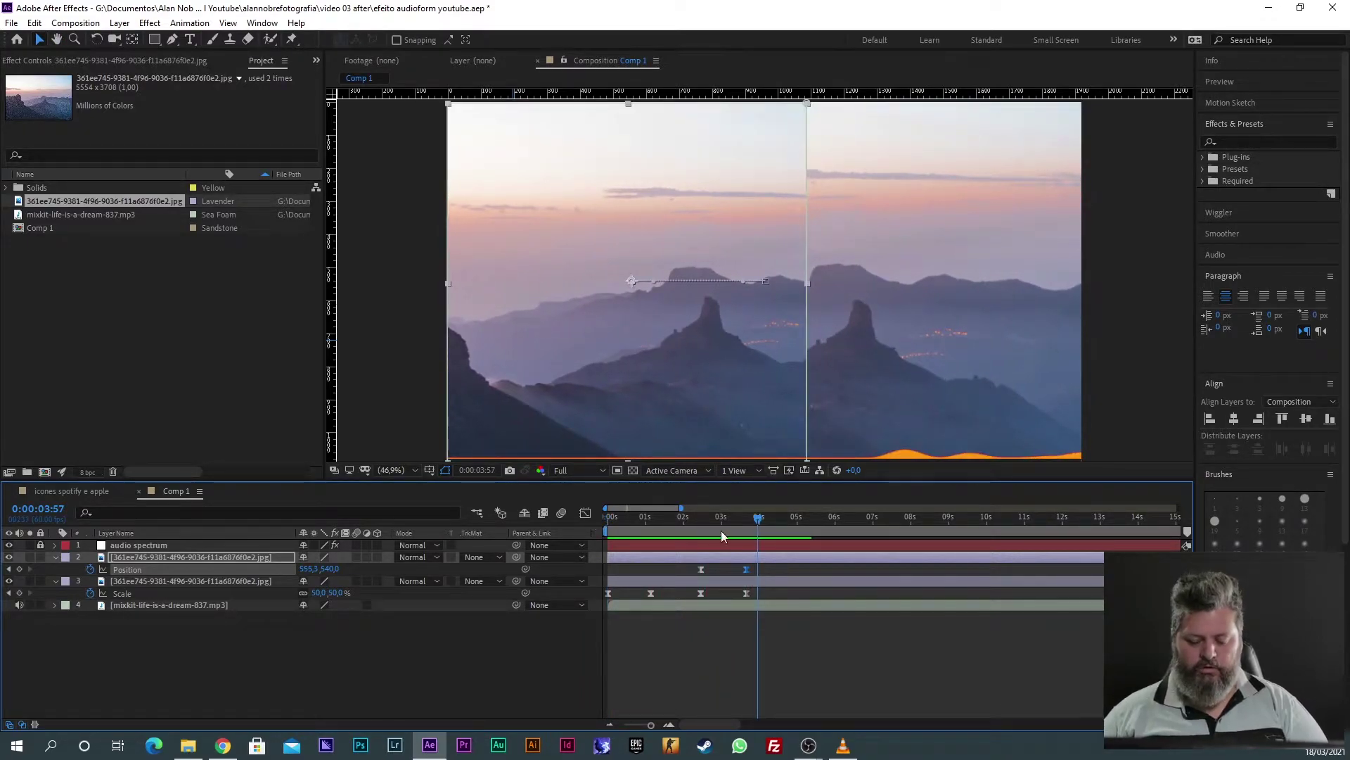
Step: Reshape the upper image layer's Position speed curve for a fast start and long slow-down into 0:00:03:39, and scrub through the slide
{"action": "left_click", "coordinate": [771, 569]}
{"action": "left_click_drag", "start_coordinate": [757, 520], "coordinate": [747, 519]}
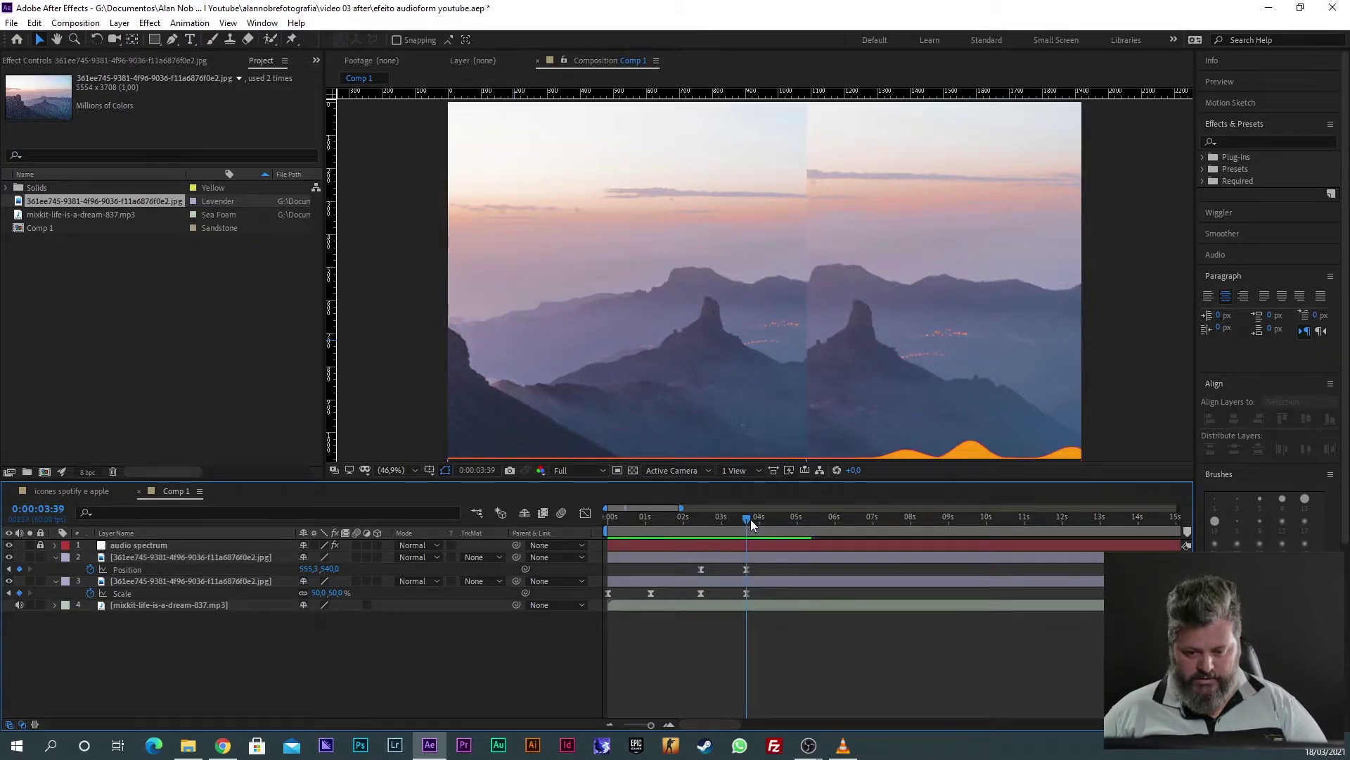
{"action": "left_click", "coordinate": [701, 569]}
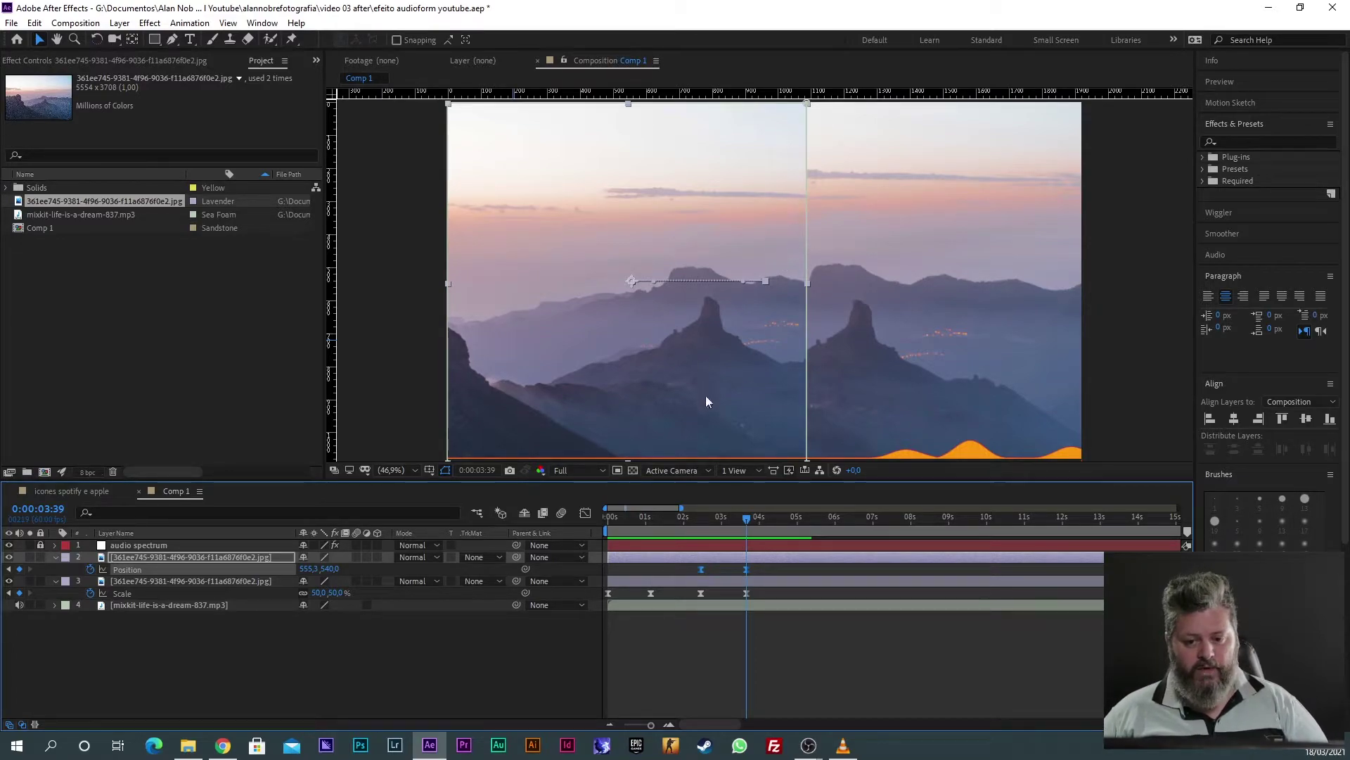
{"action": "left_click", "coordinate": [584, 517]}
{"action": "mouse_move", "coordinate": [746, 666]}
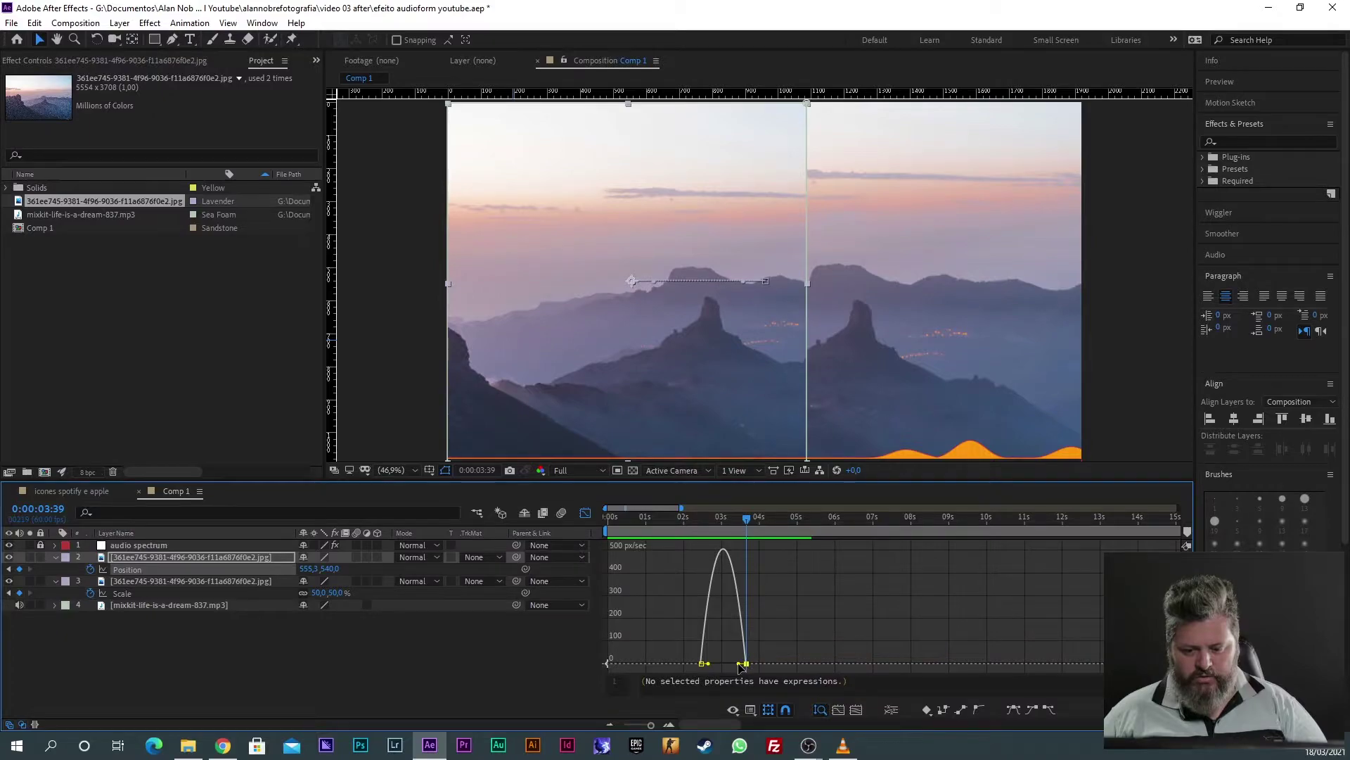
{"action": "left_click_drag", "start_coordinate": [740, 664], "coordinate": [723, 664]}
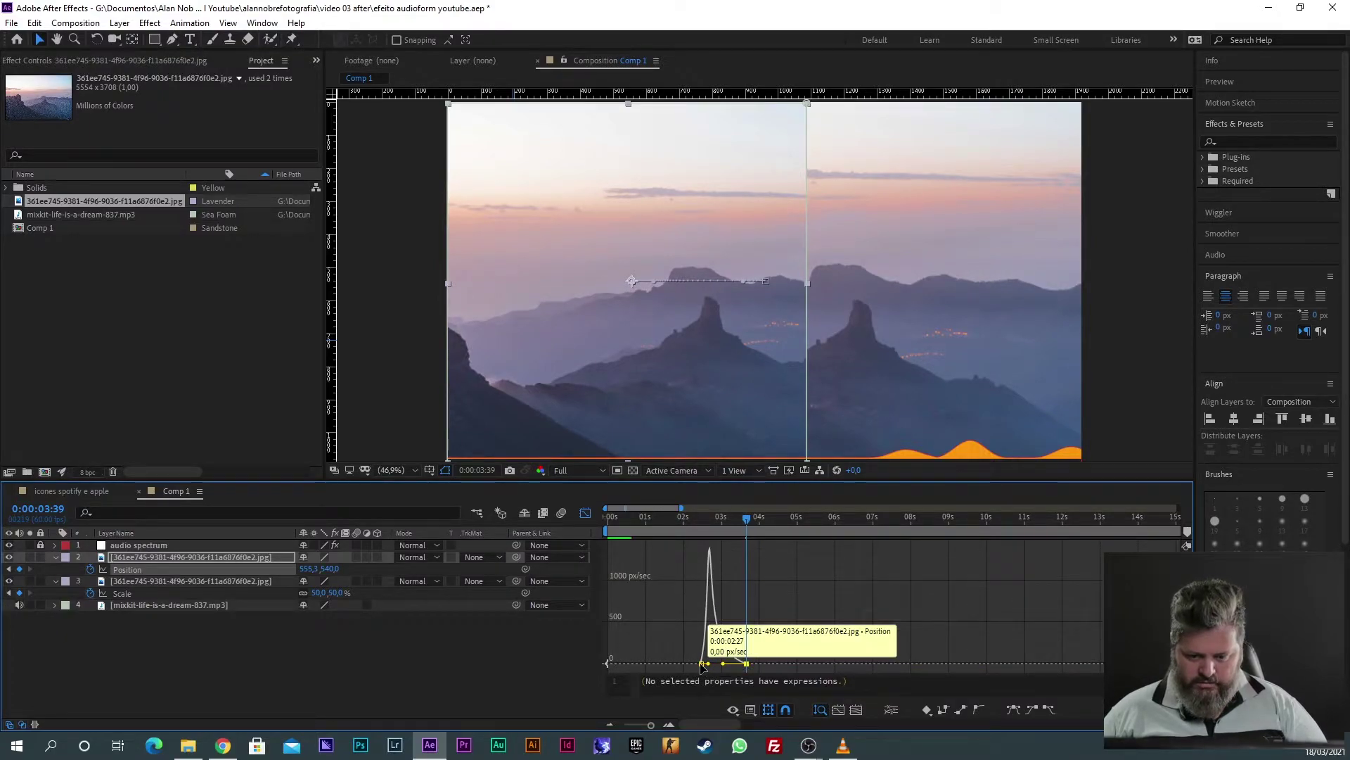
{"action": "left_click", "coordinate": [584, 517]}
{"action": "left_click", "coordinate": [692, 522]}
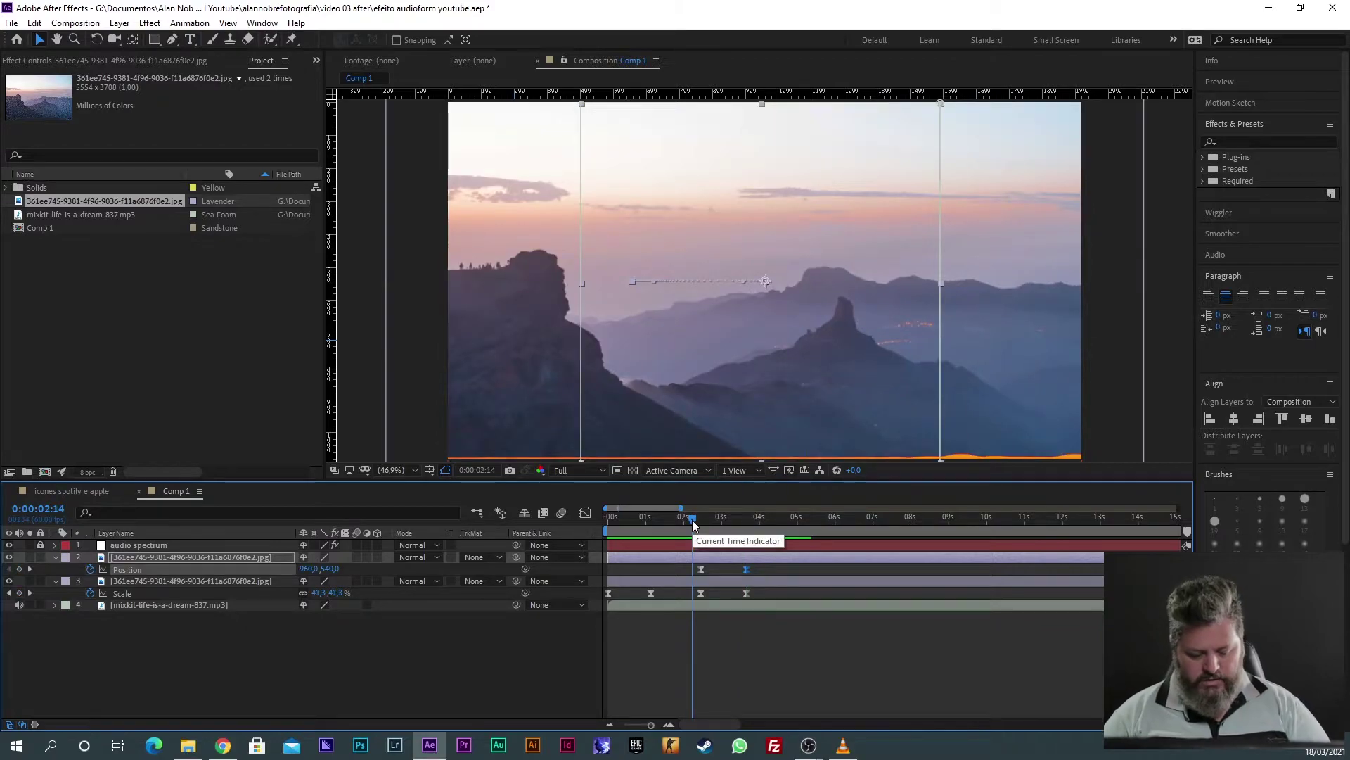
{"action": "left_click_drag", "start_coordinate": [693, 524], "coordinate": [751, 529]}
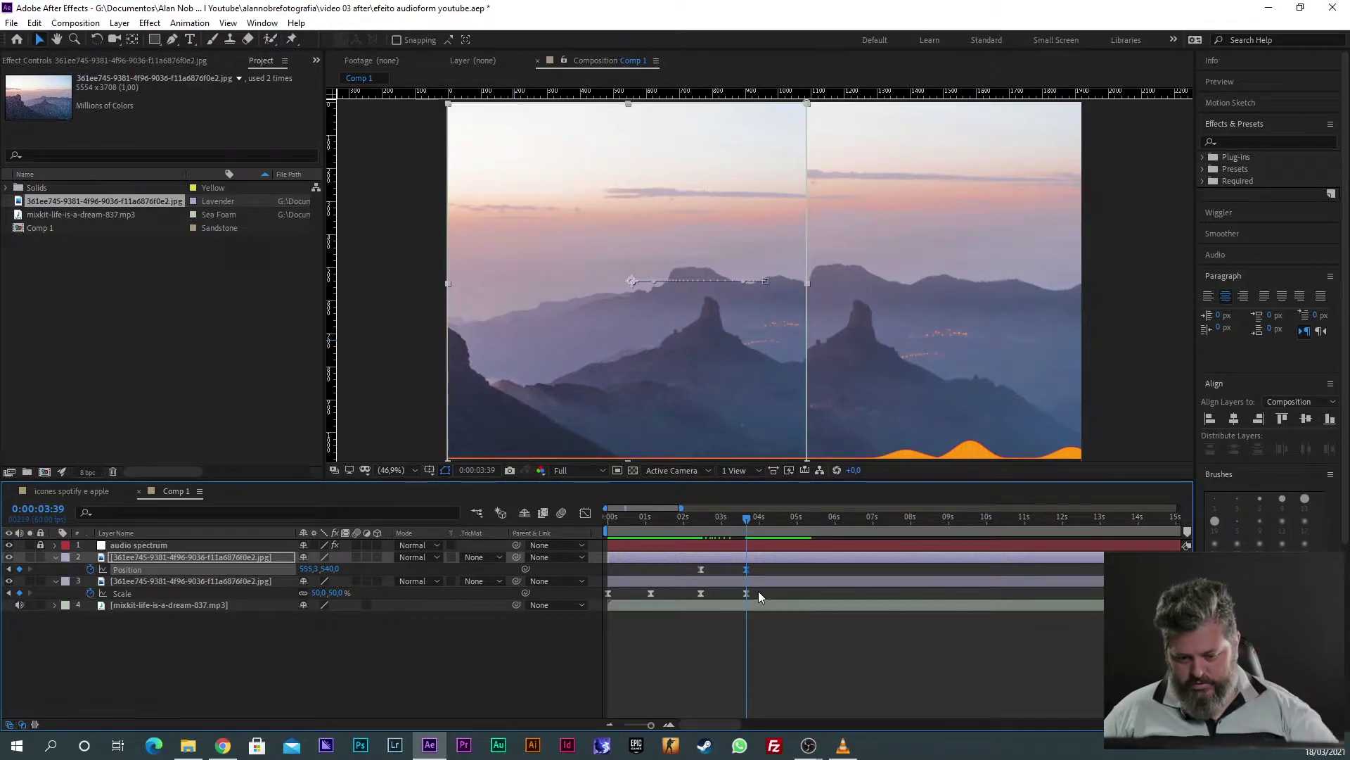
Step: Reshape the lower layer's Scale speed curve between 0:00:02:27 and 0:00:03:39 so it peaks early and eases out slowly
{"action": "left_click_drag", "start_coordinate": [759, 589], "coordinate": [699, 598]}
{"action": "left_click", "coordinate": [585, 512]}
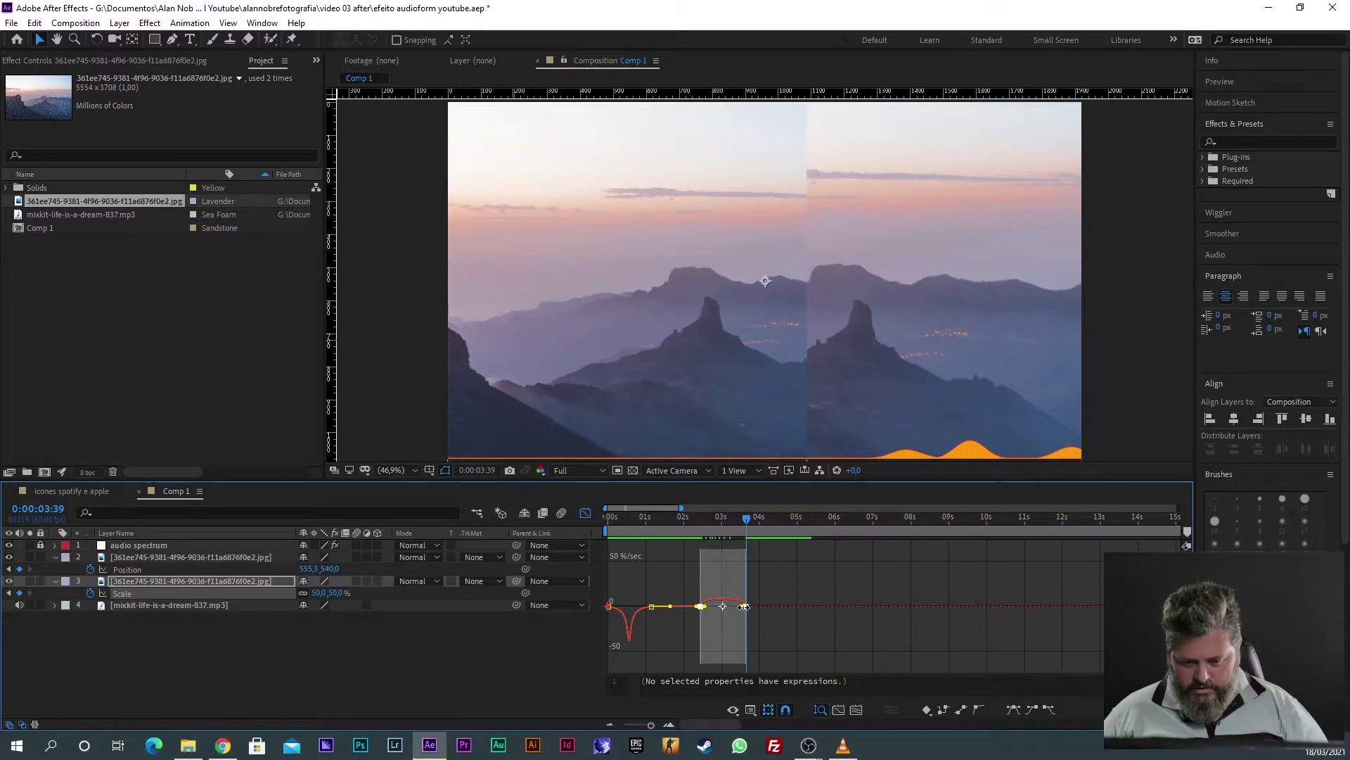
{"action": "left_click", "coordinate": [763, 619]}
{"action": "left_click_drag", "start_coordinate": [762, 616], "coordinate": [711, 568]}
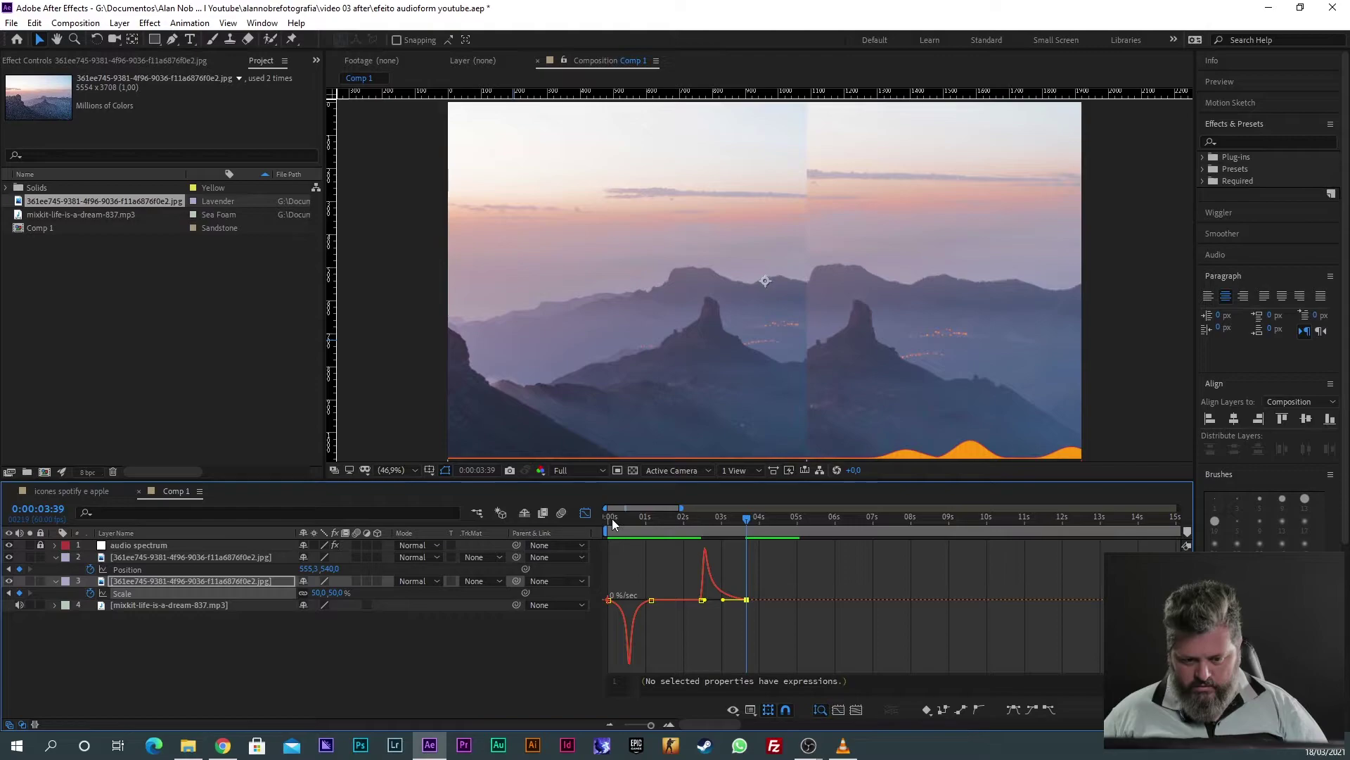
{"action": "left_click", "coordinate": [585, 512]}
Step: Play back the combined slide and zoom, and return to the last keyframes at 0:00:03:39
{"action": "key", "text": "space"}
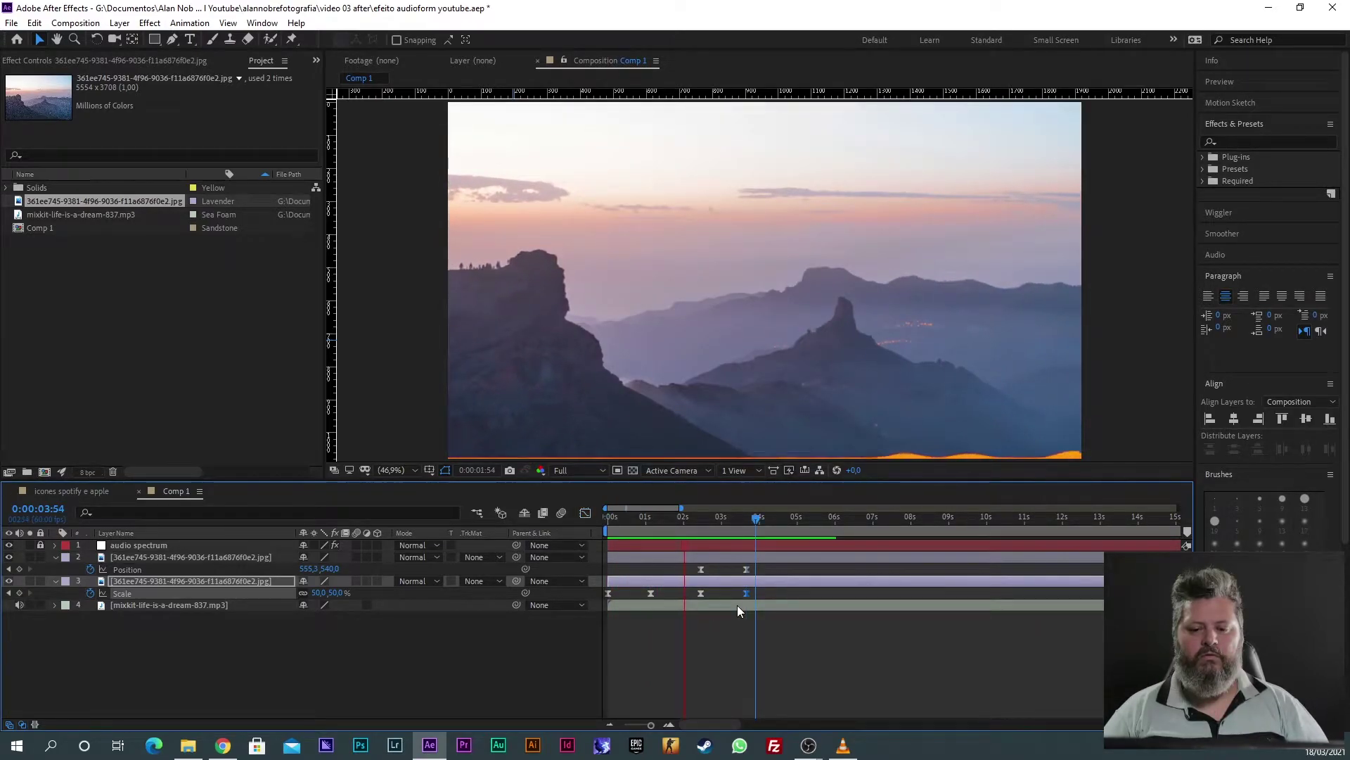
{"action": "key", "text": "space"}
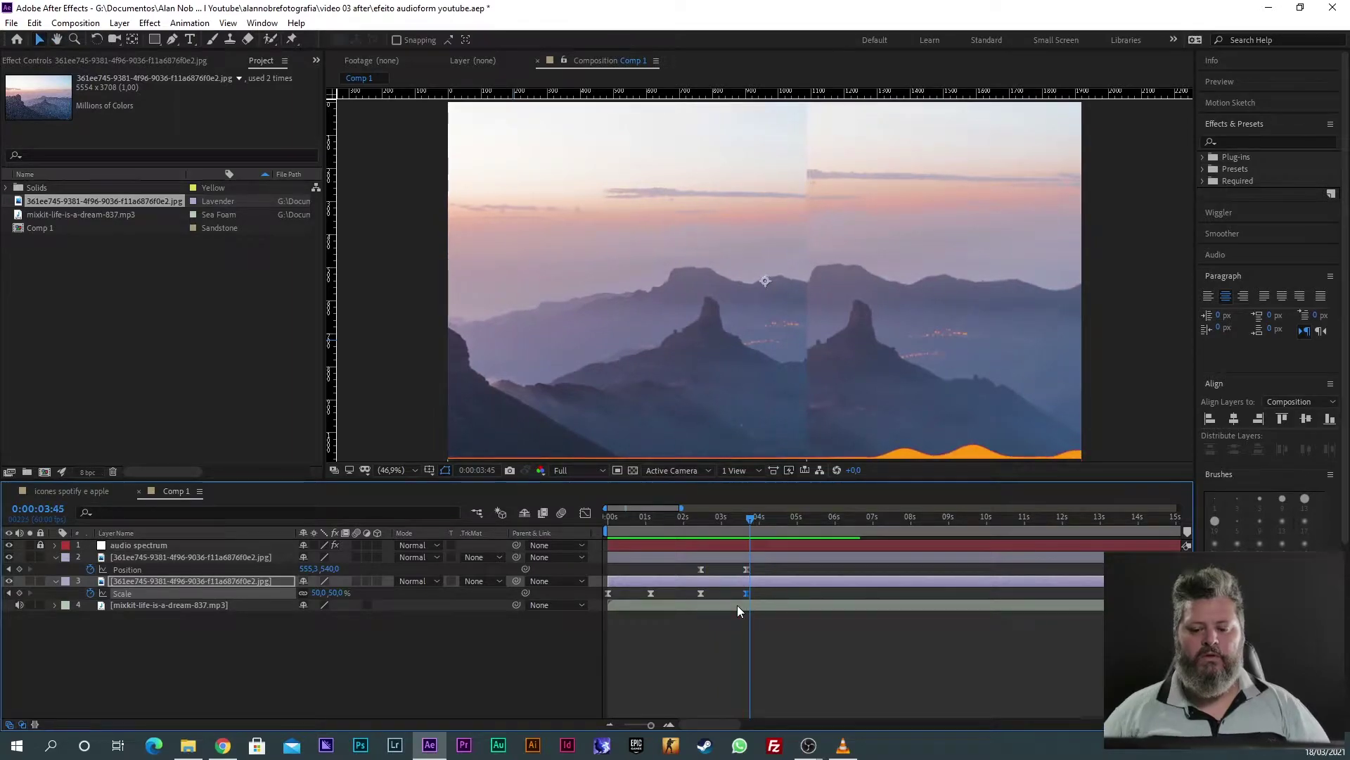
{"action": "left_click_drag", "start_coordinate": [692, 516], "coordinate": [754, 542]}
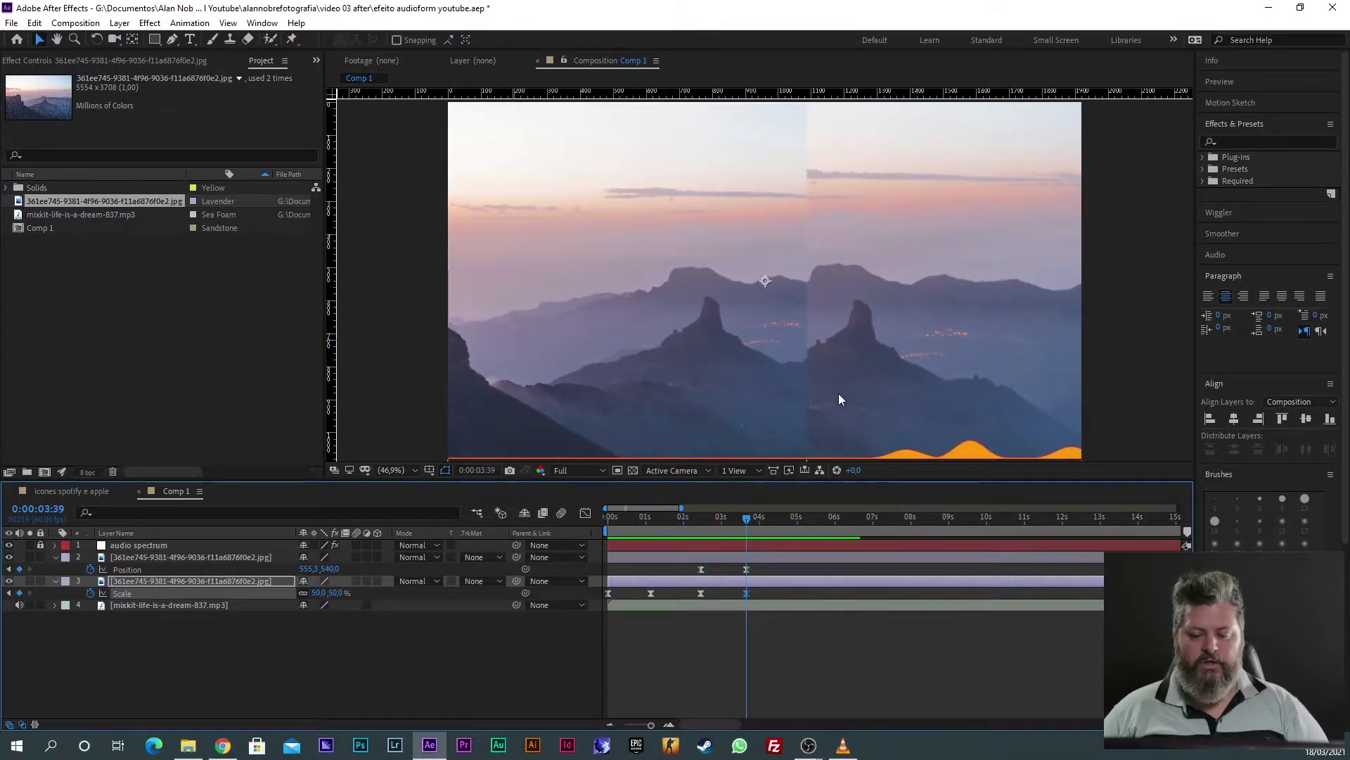
{"action": "left_click", "coordinate": [747, 519]}
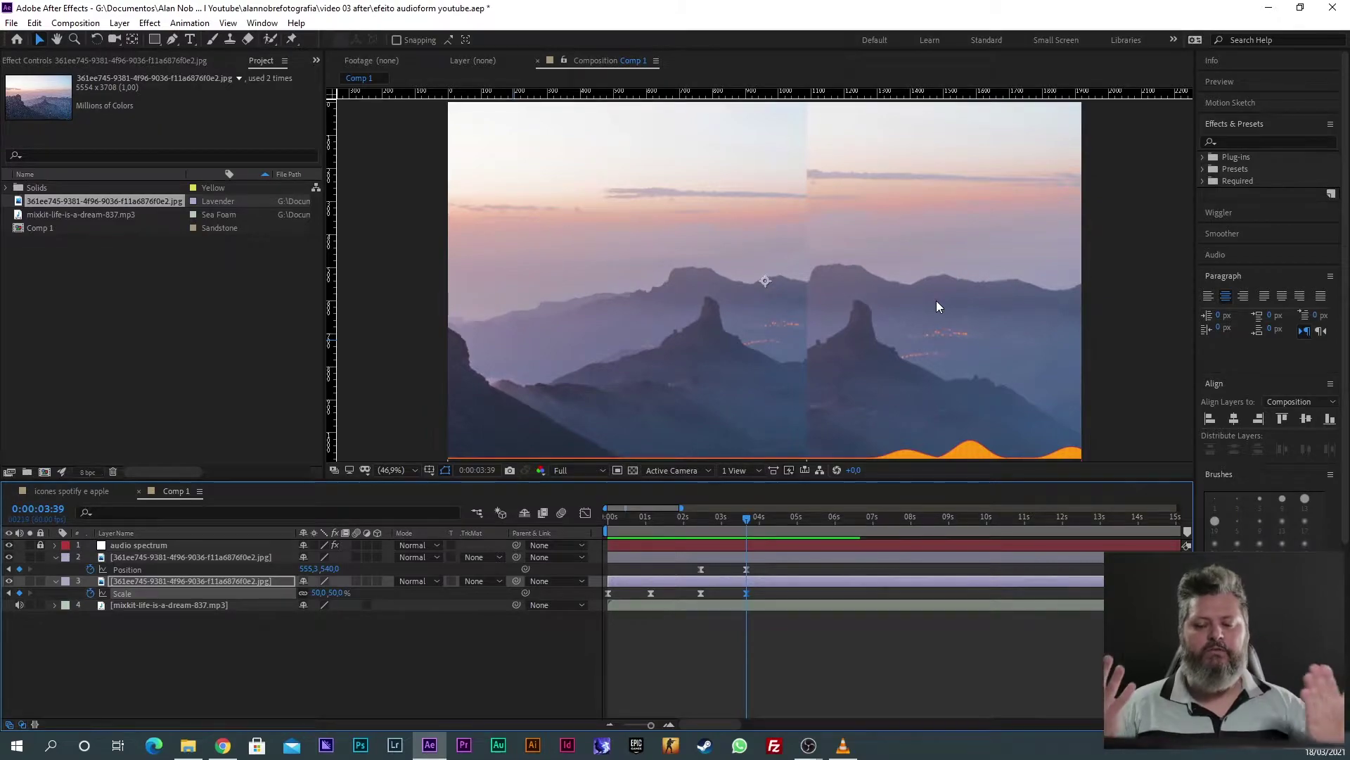
Step: Switch to VLC to watch the logo and song title enter over the blurred background, and return to After Effects
{"action": "key", "text": "alt+Tab"}
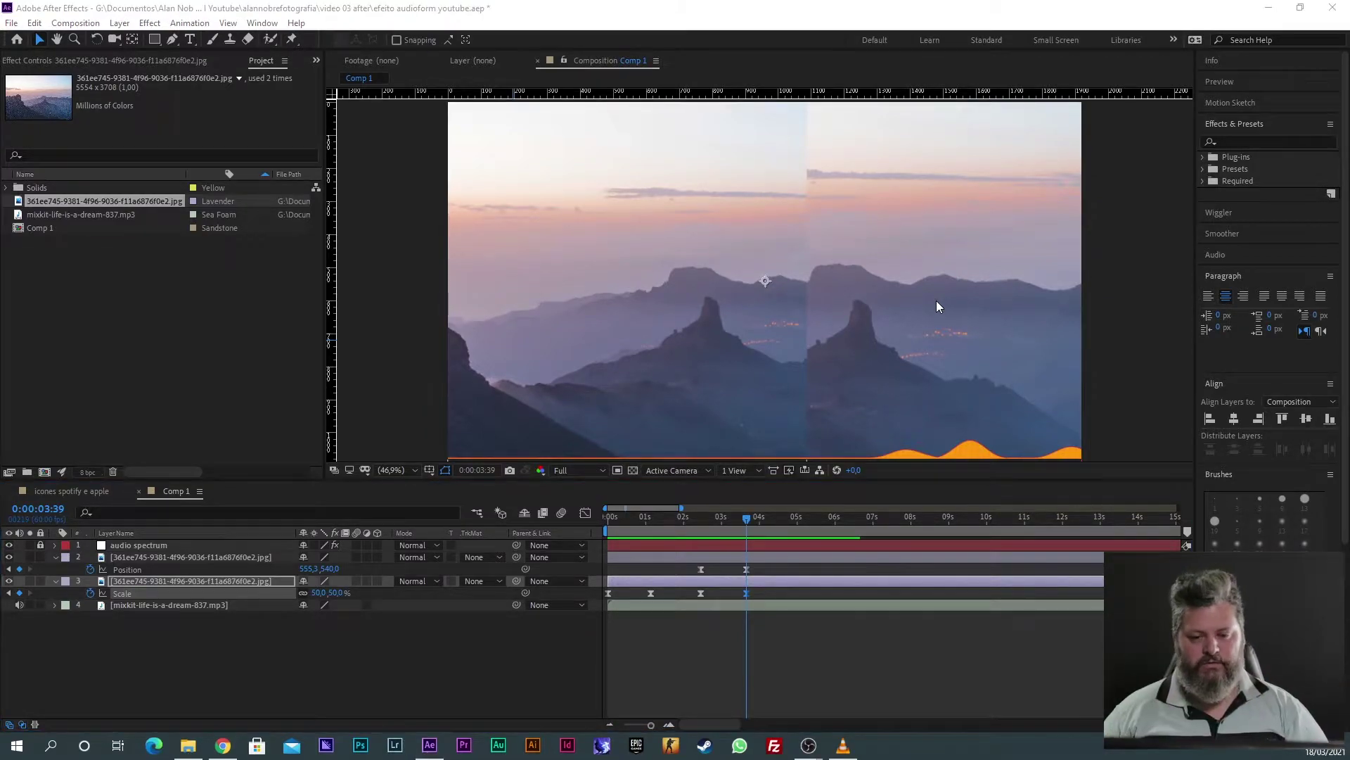
{"action": "left_click", "coordinate": [517, 585]}
{"action": "left_click", "coordinate": [385, 603]}
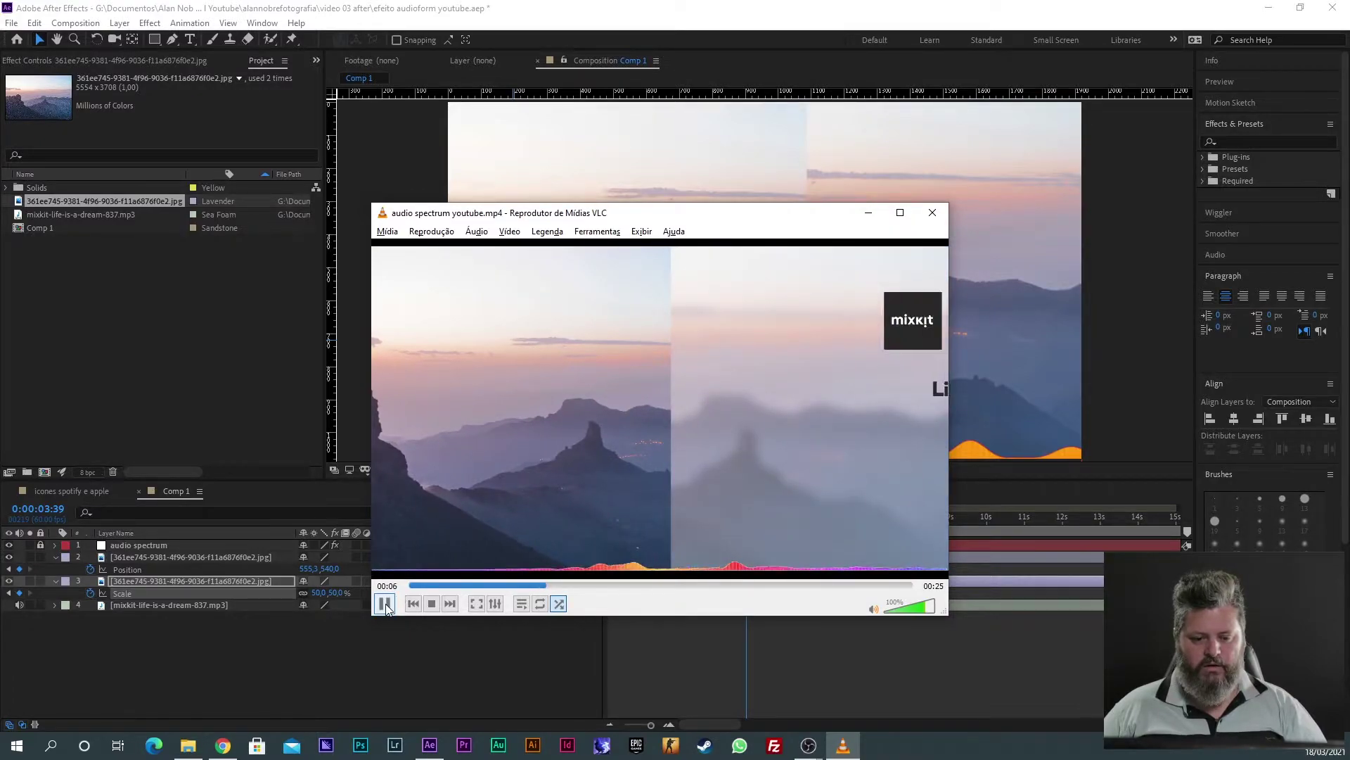
{"action": "key", "text": "space"}
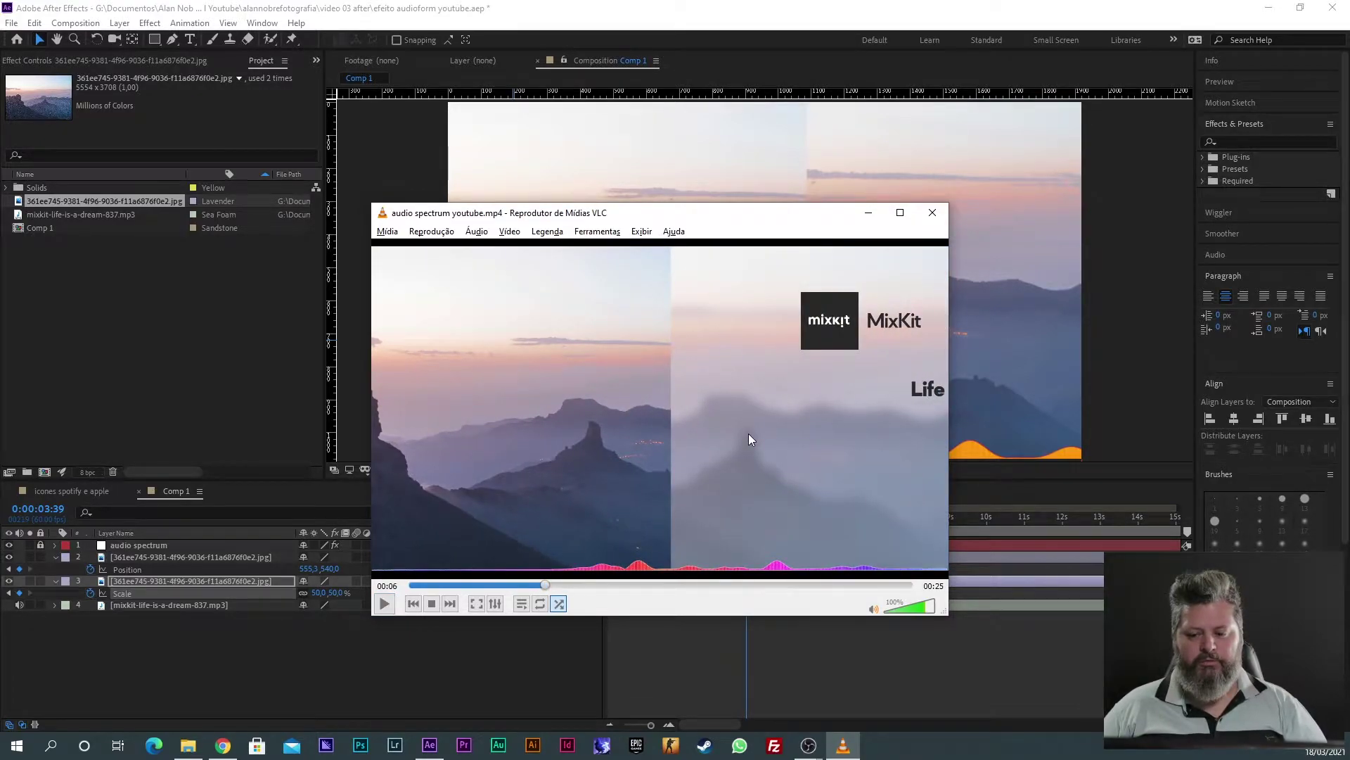
{"action": "key", "text": "alt+Tab"}
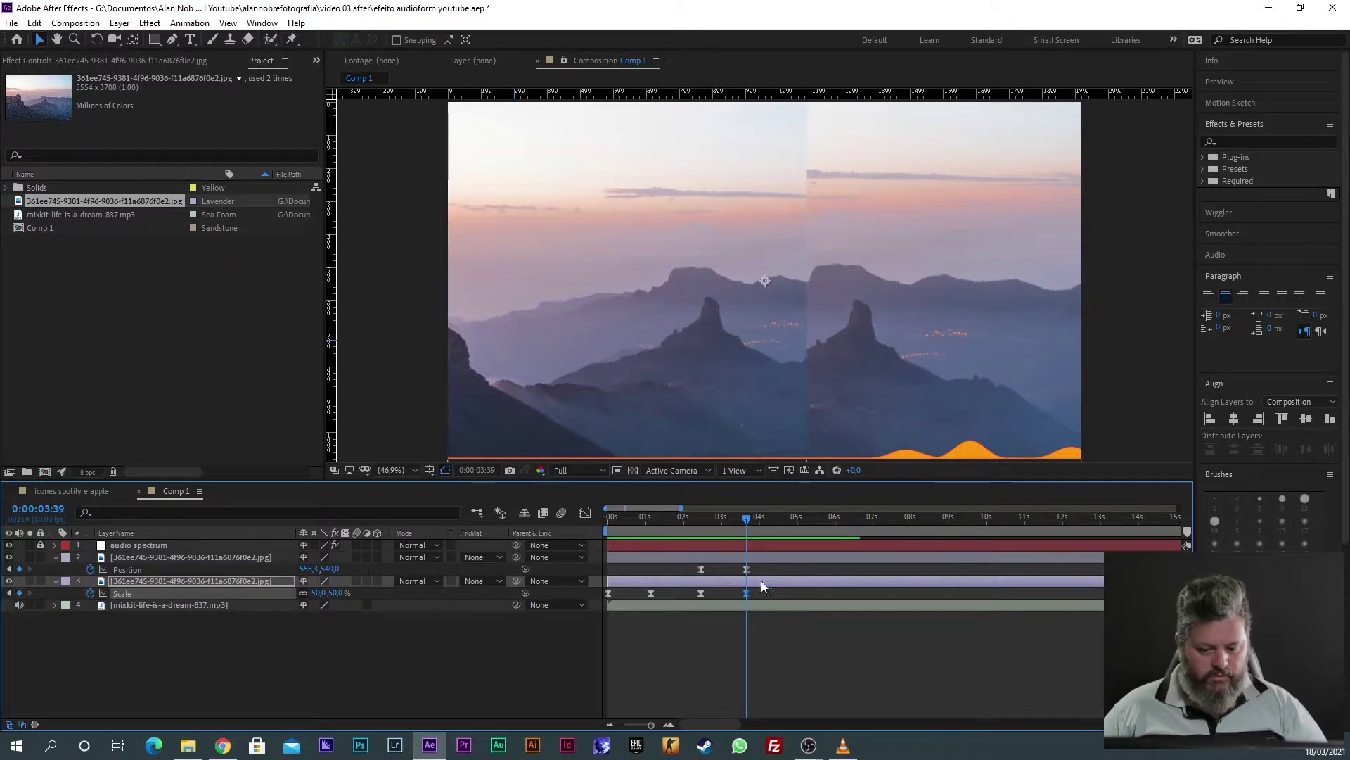
Step: Apply the Gaussian Blur effect to the lower image layer with the playhead about midway through the slide
{"action": "left_click_drag", "start_coordinate": [706, 519], "coordinate": [723, 521]}
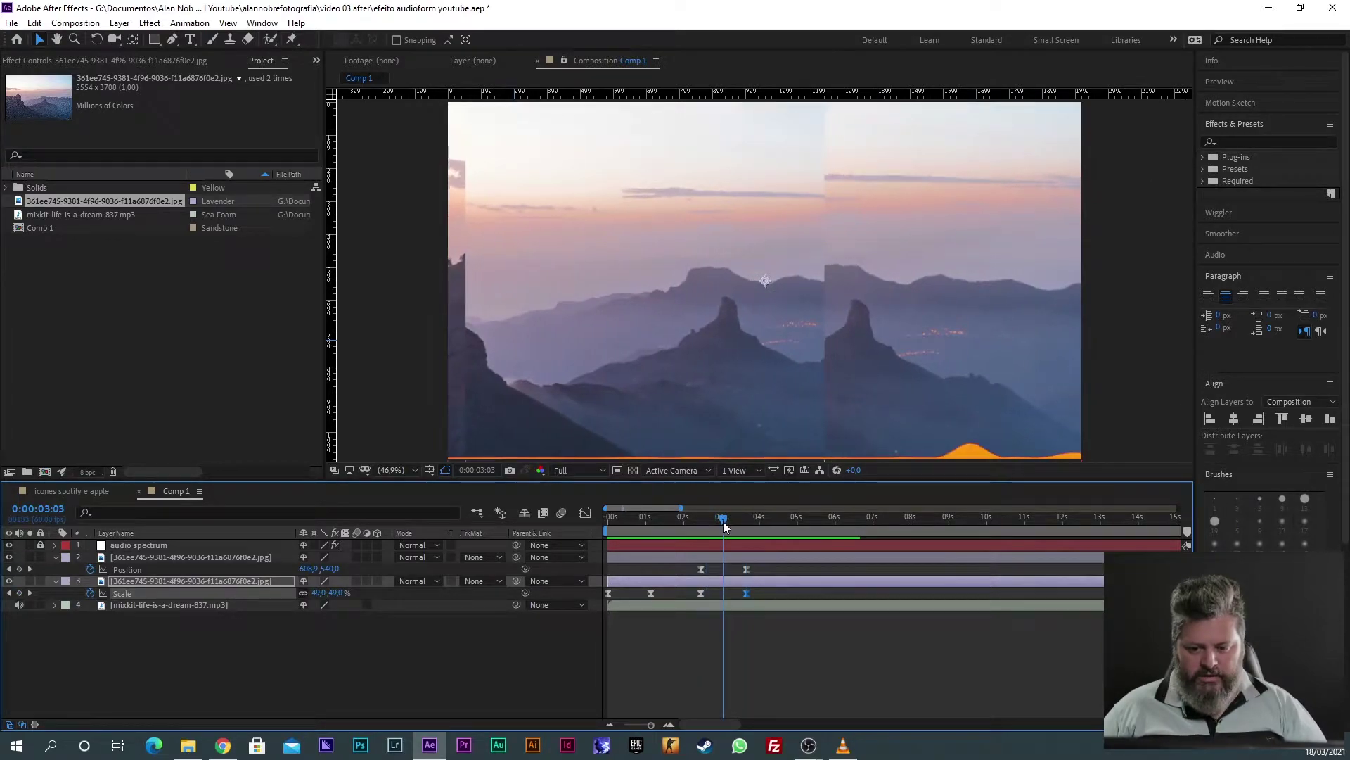
{"action": "left_click", "coordinate": [742, 579]}
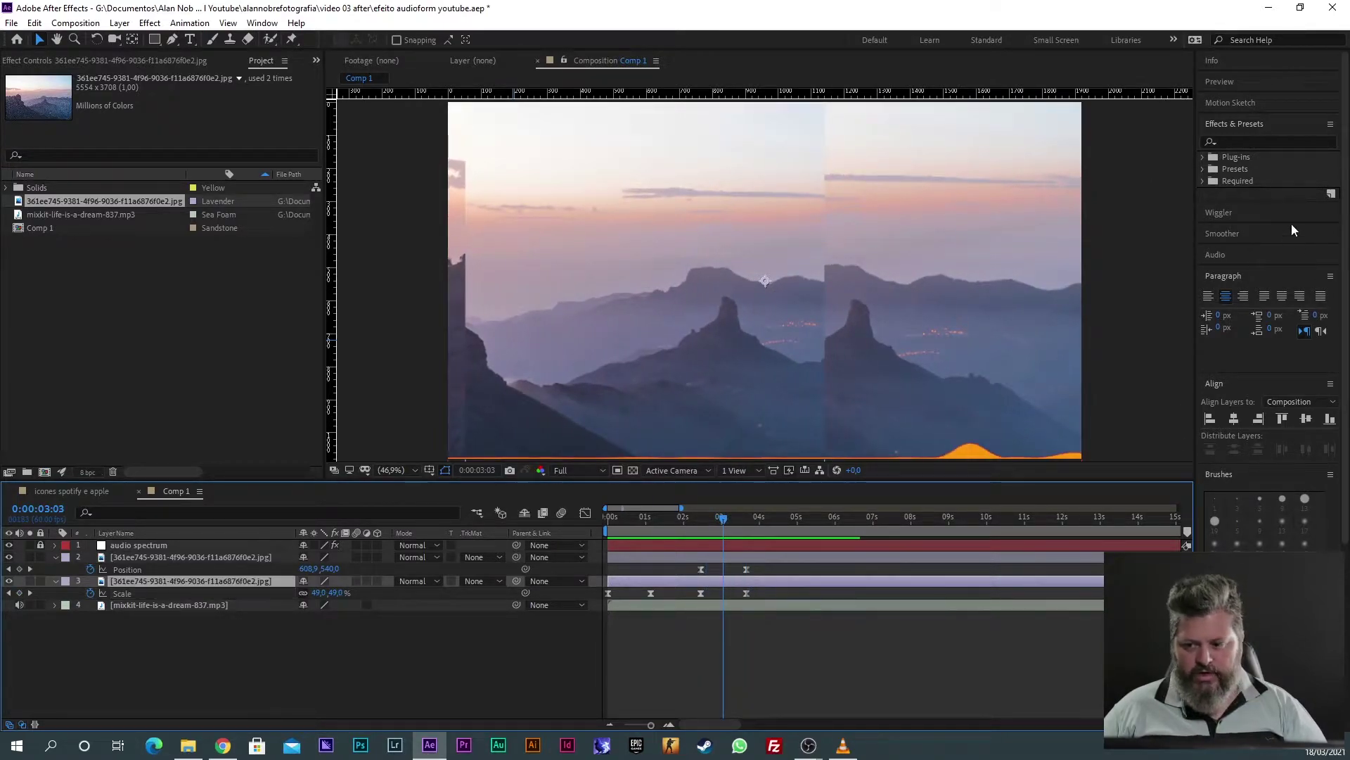
{"action": "left_click", "coordinate": [1225, 277]}
{"action": "left_click", "coordinate": [1225, 298]}
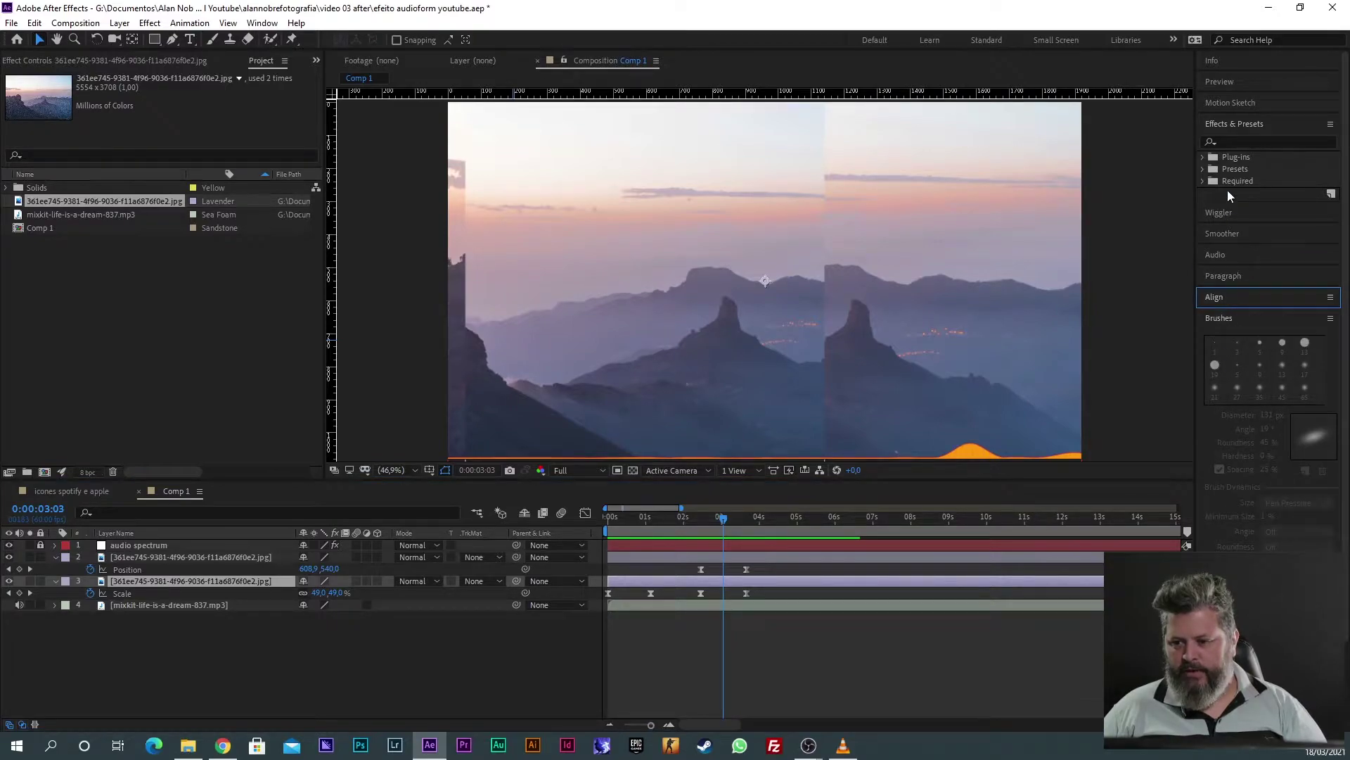
{"action": "left_click", "coordinate": [1228, 143]}
{"action": "type", "text": "ga"}
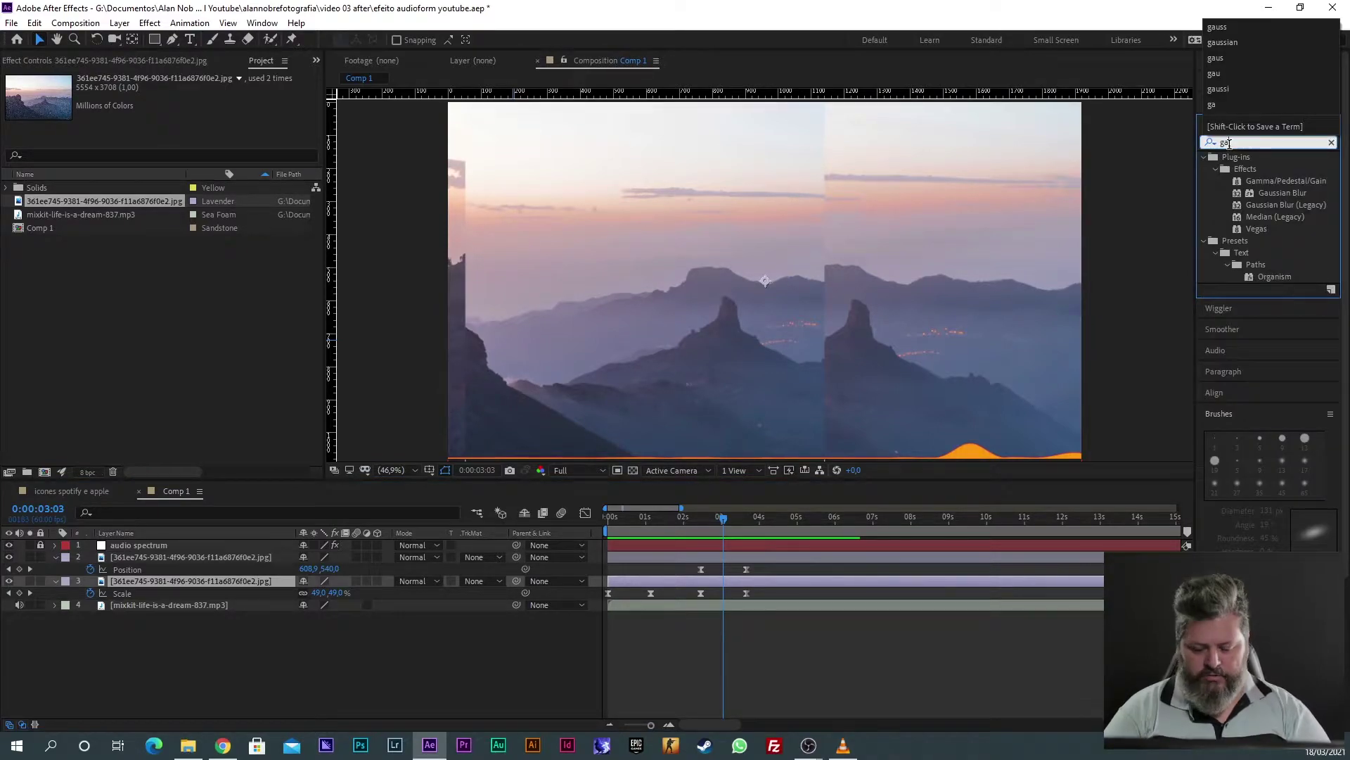
{"action": "key", "text": "BackSpace"}
{"action": "key", "text": "BackSpace"}
{"action": "type", "text": "gaussian"}
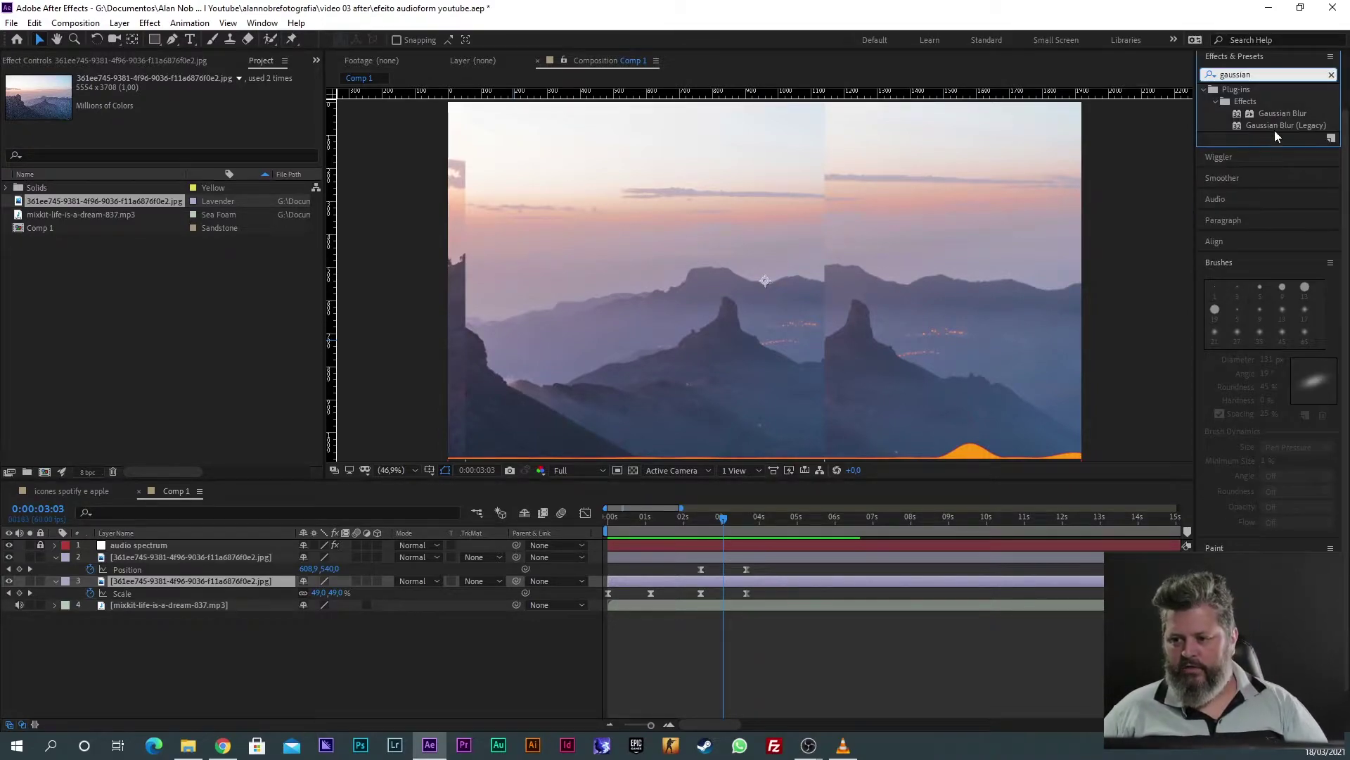
{"action": "left_click_drag", "start_coordinate": [1274, 111], "coordinate": [750, 581]}
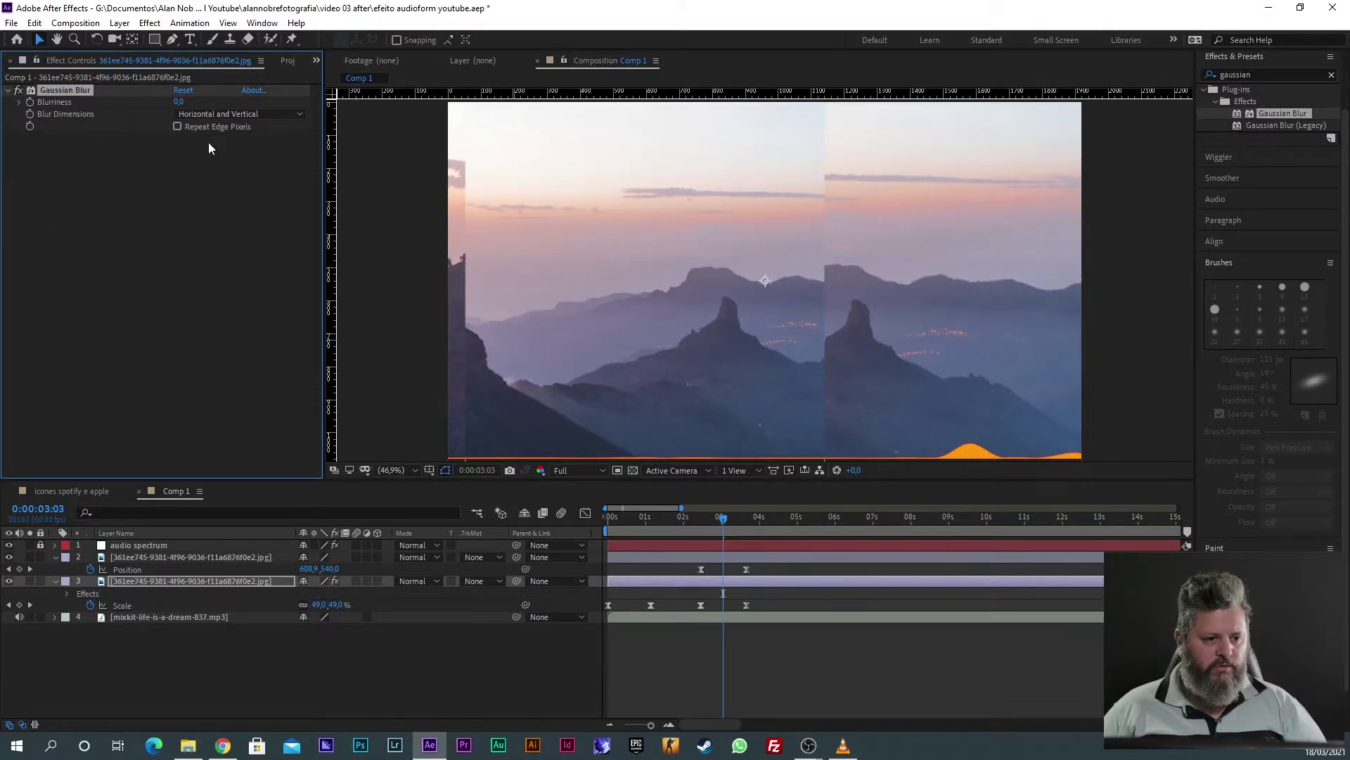
Step: At 0:00:03:02, enable Repeat Edge Pixels on the lower layer's Gaussian Blur and set Blurriness to 100
{"action": "mouse_move", "coordinate": [713, 523]}
{"action": "left_mouse_down"}
{"action": "mouse_move", "coordinate": [696, 523]}
{"action": "mouse_move", "coordinate": [740, 543]}
{"action": "mouse_move", "coordinate": [722, 548]}
{"action": "left_mouse_up"}
{"action": "left_click", "coordinate": [726, 580]}
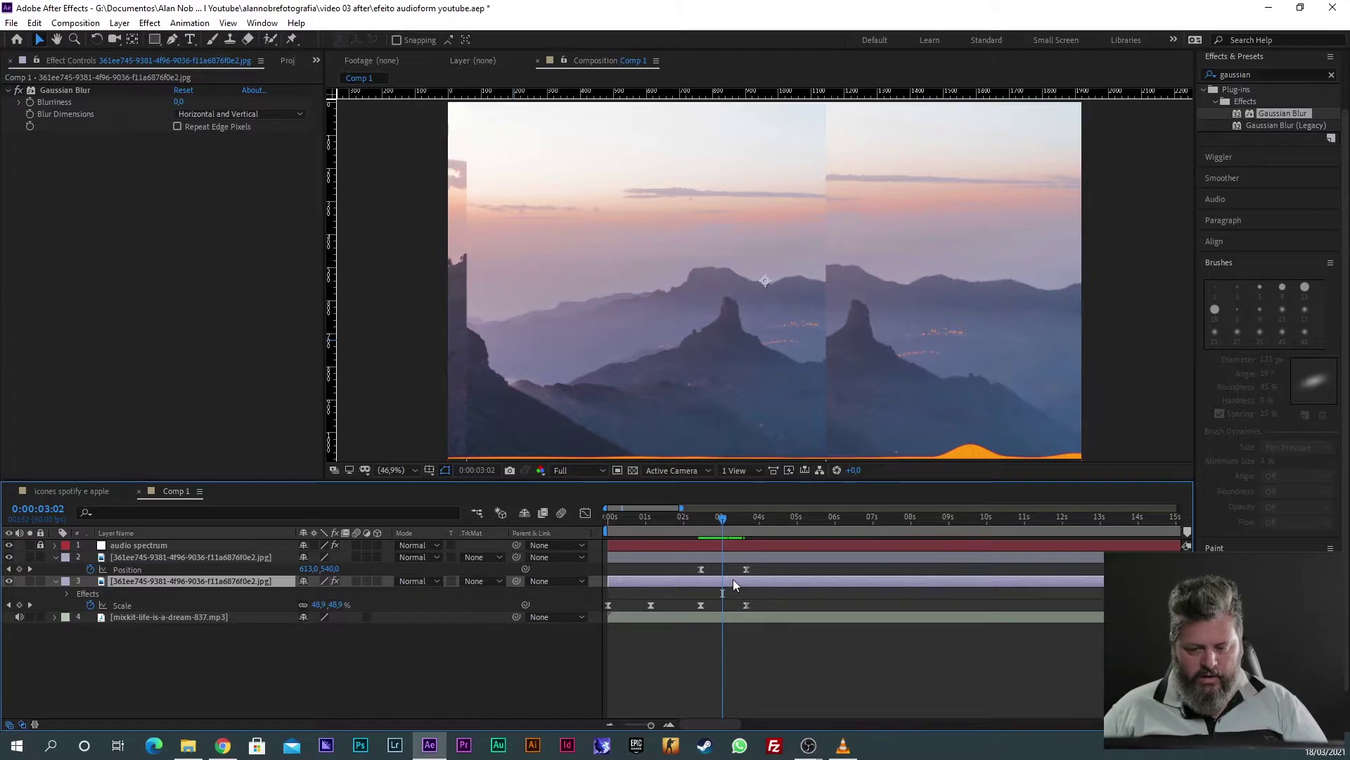
{"action": "left_click", "coordinate": [209, 128]}
{"action": "left_click", "coordinate": [177, 103]}
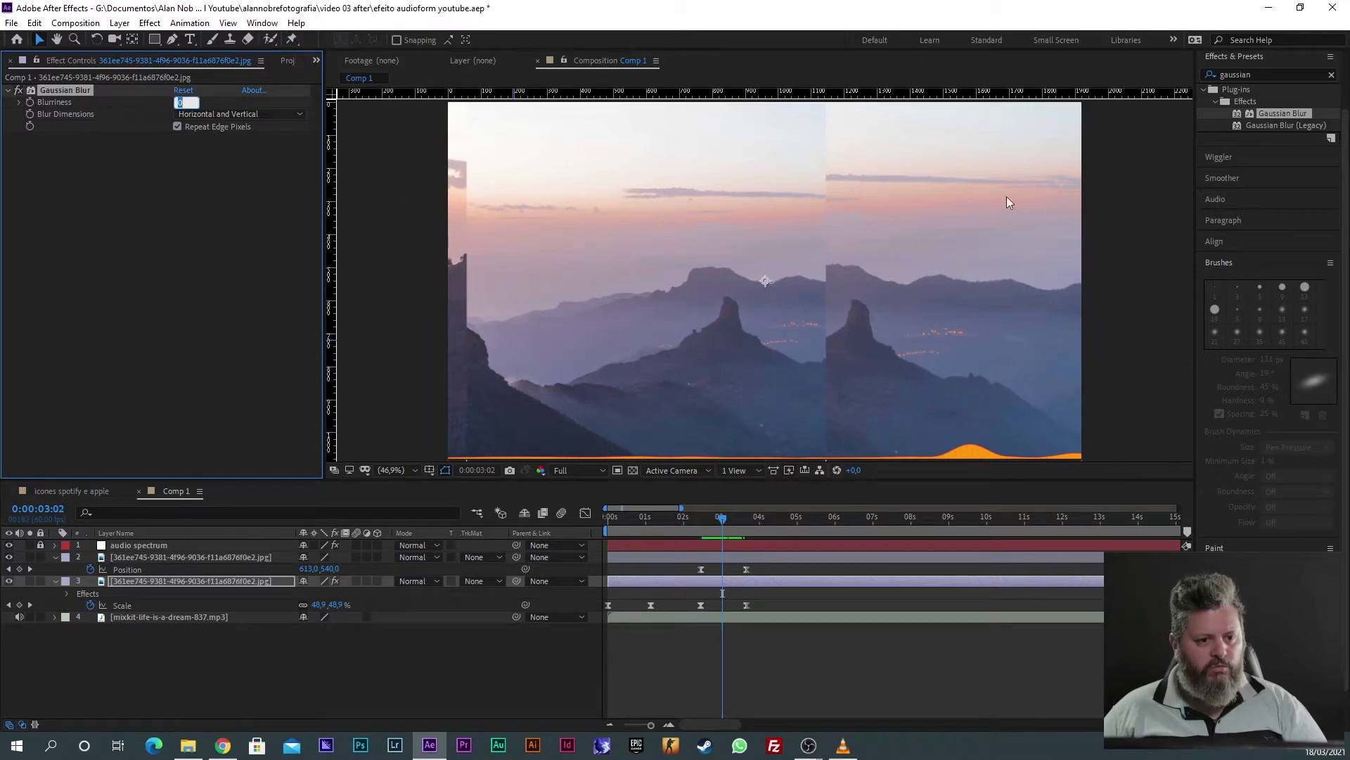
{"action": "type", "text": "100"}
{"action": "key", "text": "Return"}
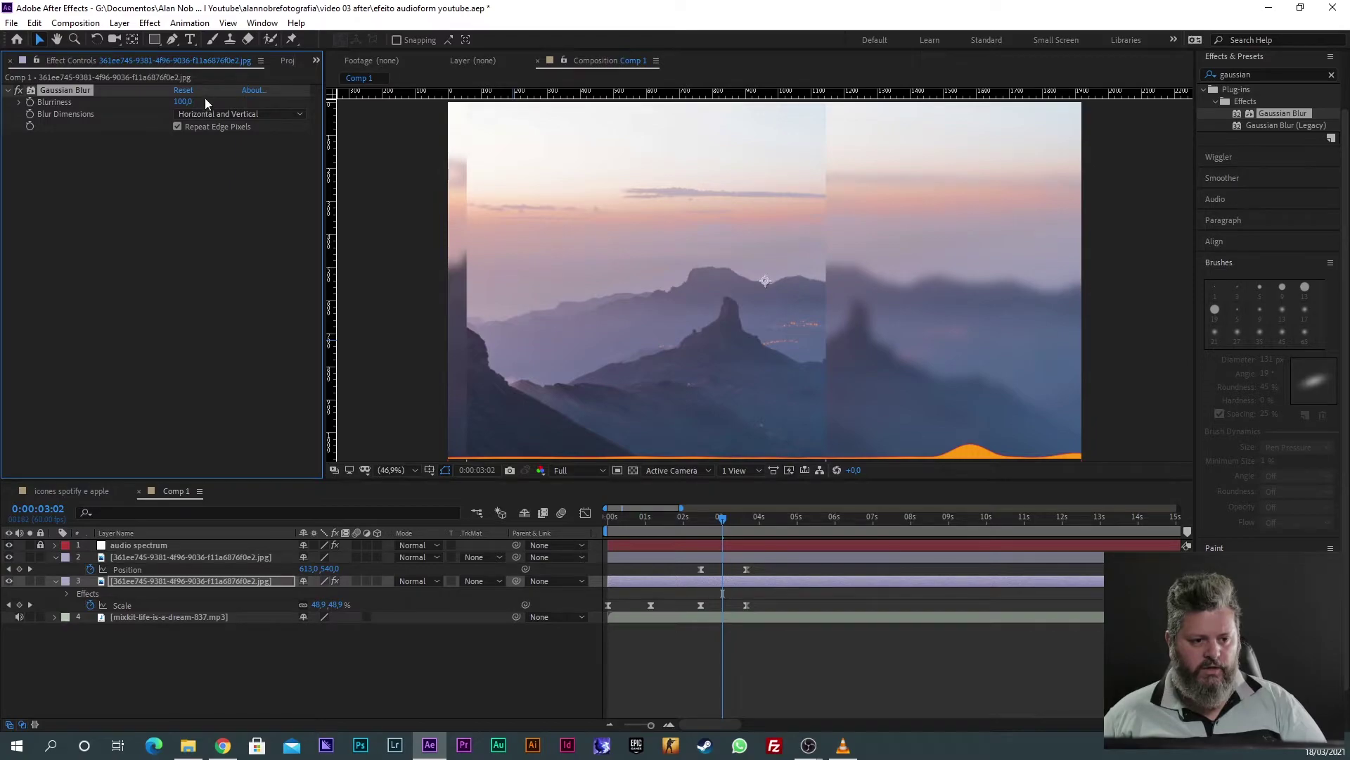
Step: Try other Blurriness values for the lower layer's Gaussian Blur and settle on 130
{"action": "left_click_drag", "start_coordinate": [184, 102], "coordinate": [200, 103]}
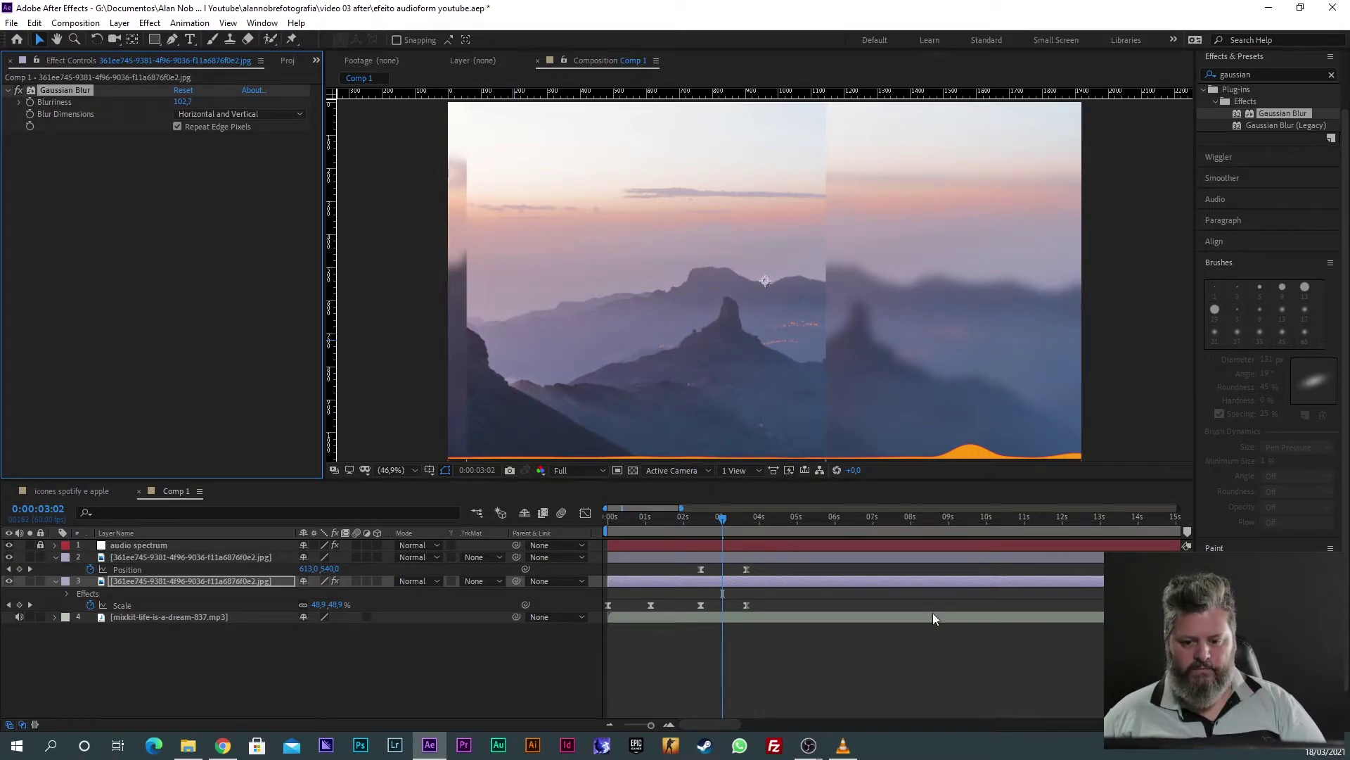
{"action": "left_click", "coordinate": [182, 102]}
{"action": "type", "text": "1000"}
{"action": "left_click", "coordinate": [182, 102]}
{"action": "type", "text": "100"}
{"action": "key", "text": "Return"}
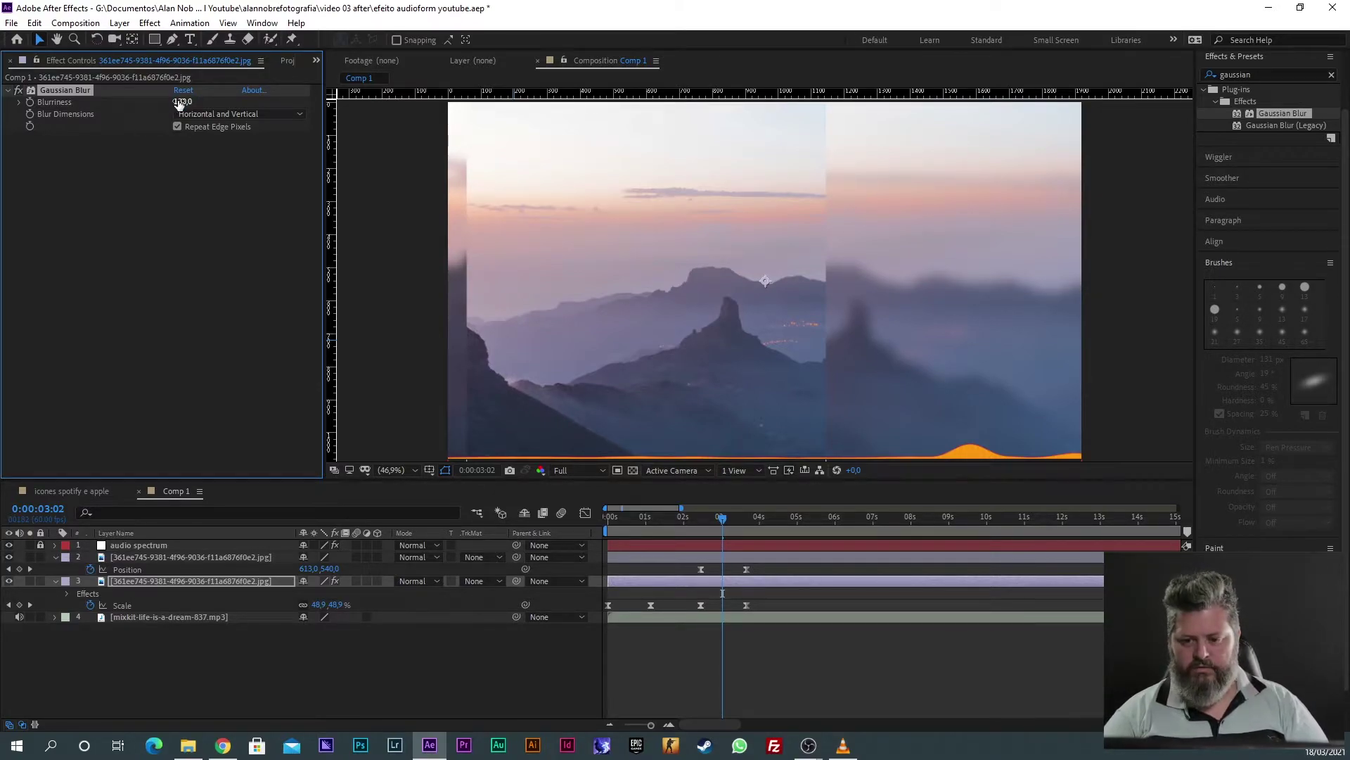
{"action": "left_click_drag", "start_coordinate": [179, 104], "coordinate": [360, 265]}
{"action": "left_click", "coordinate": [201, 149]}
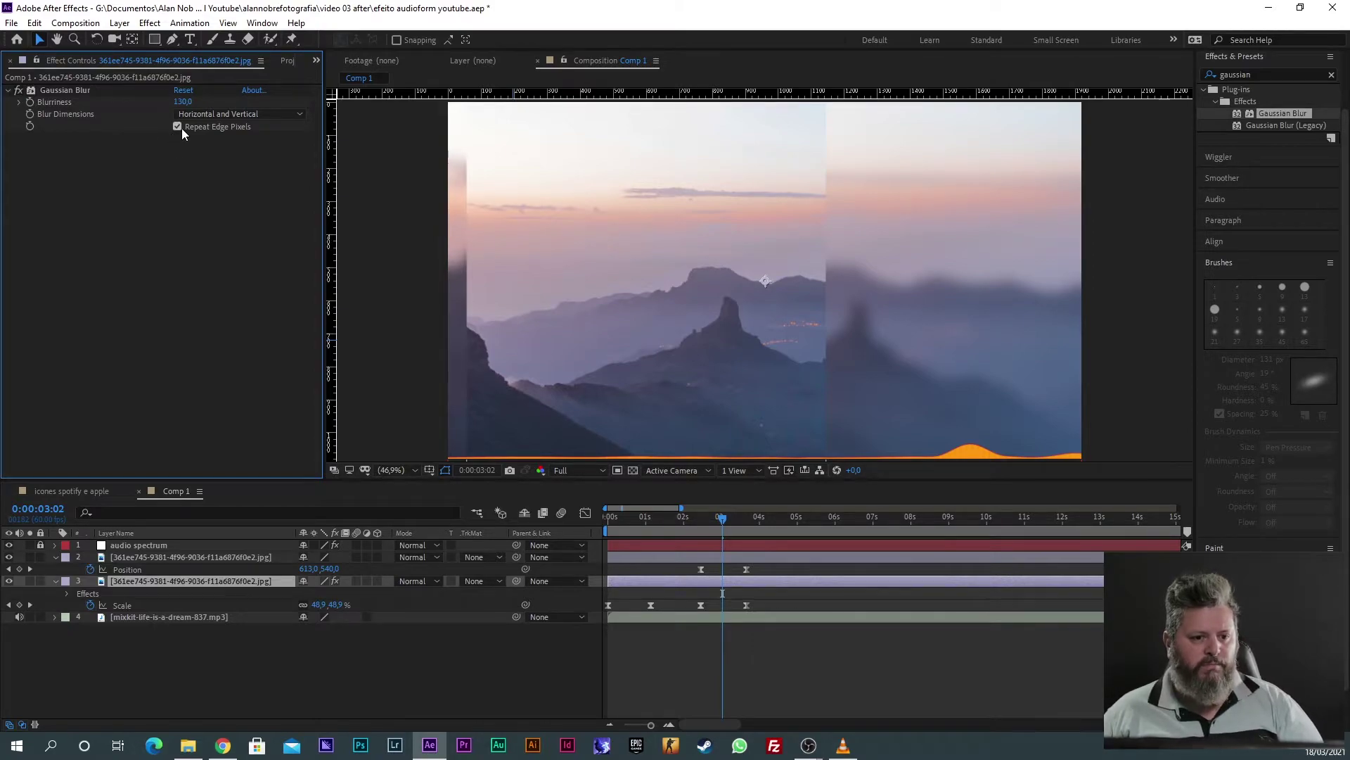
Step: Turn off Repeat Edge Pixels, inspect the blurred background at the frame's outer edge, and turn the option back on
{"action": "left_click", "coordinate": [176, 126]}
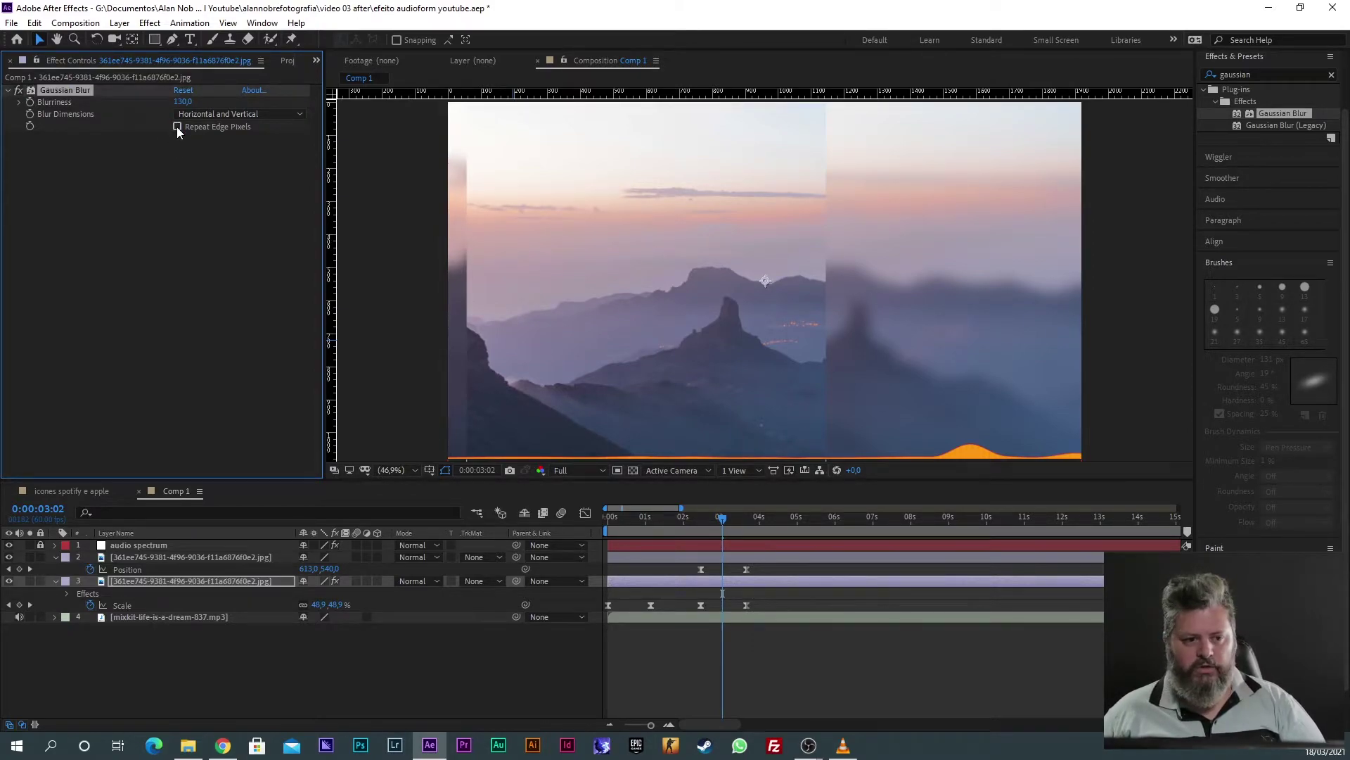
{"action": "scroll", "coordinate": [853, 307], "scroll_direction": "down", "scroll_amount": 2}
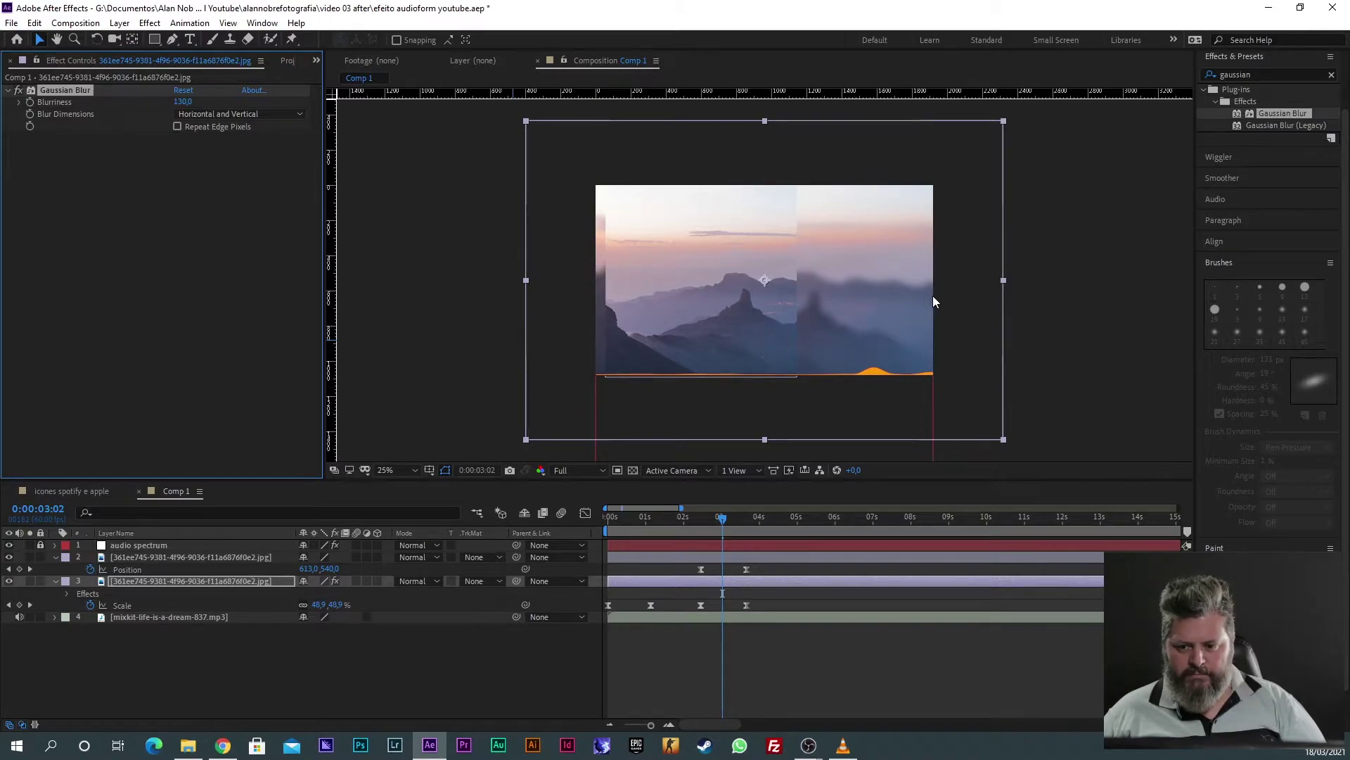
{"action": "key", "text": "KP_Divide"}
{"action": "left_click_drag", "start_coordinate": [1036, 286], "coordinate": [583, 284]}
{"action": "key", "text": "v"}
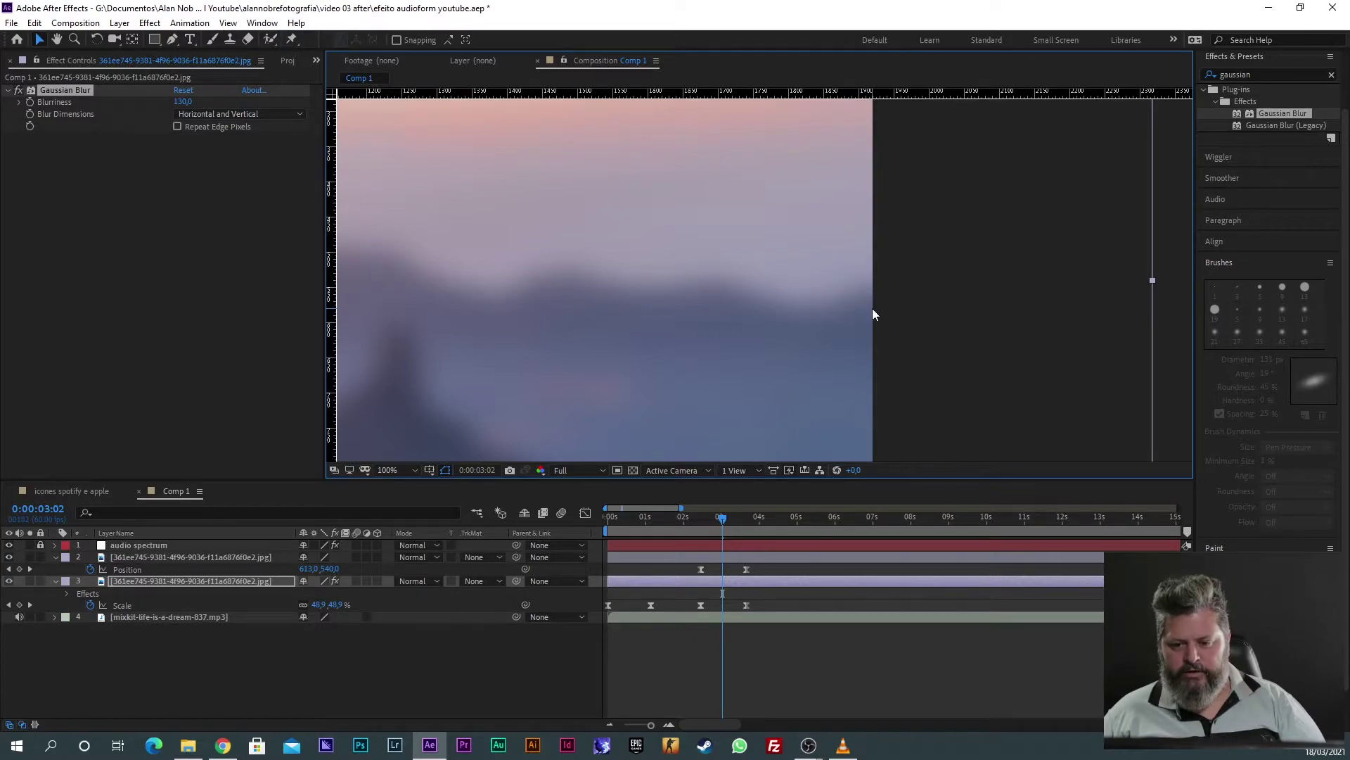
{"action": "scroll", "coordinate": [694, 291], "scroll_direction": "down", "scroll_amount": 4}
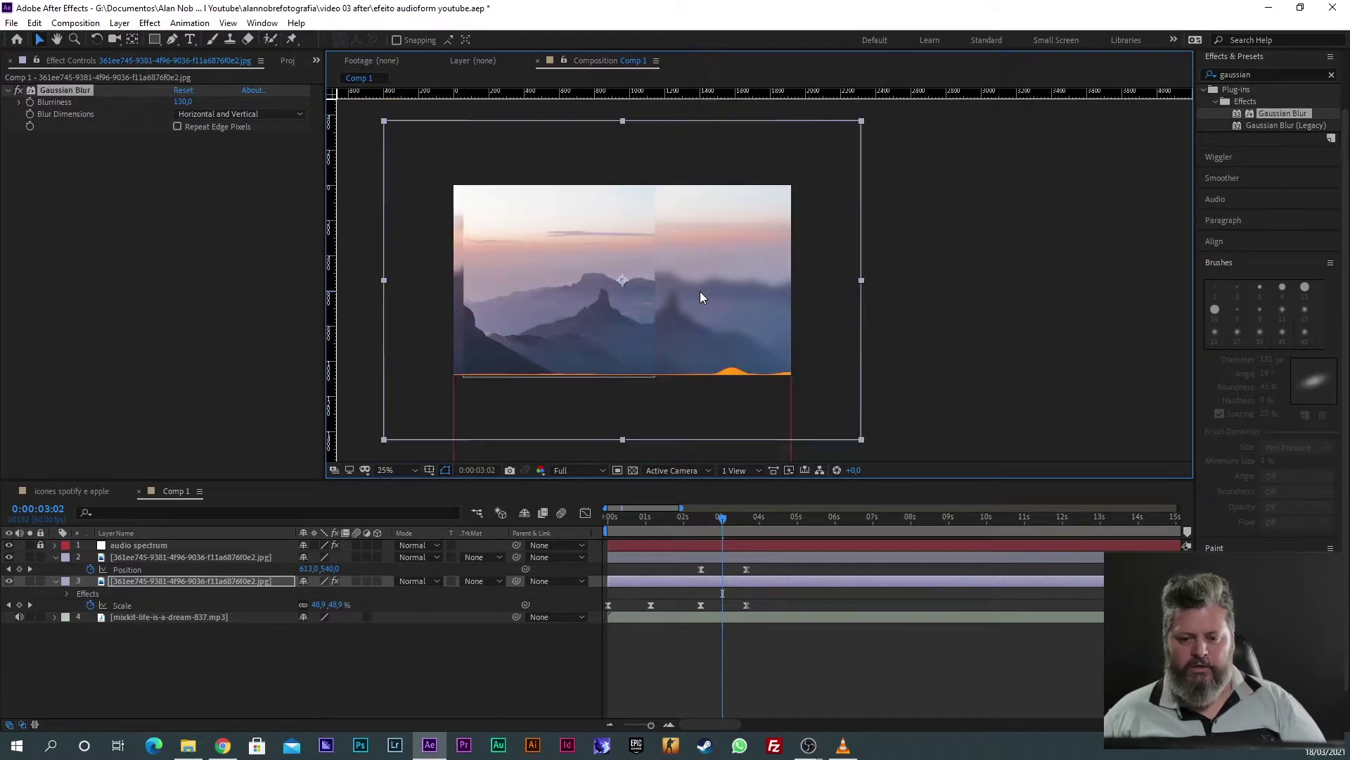
{"action": "left_click_drag", "start_coordinate": [629, 287], "coordinate": [684, 307]}
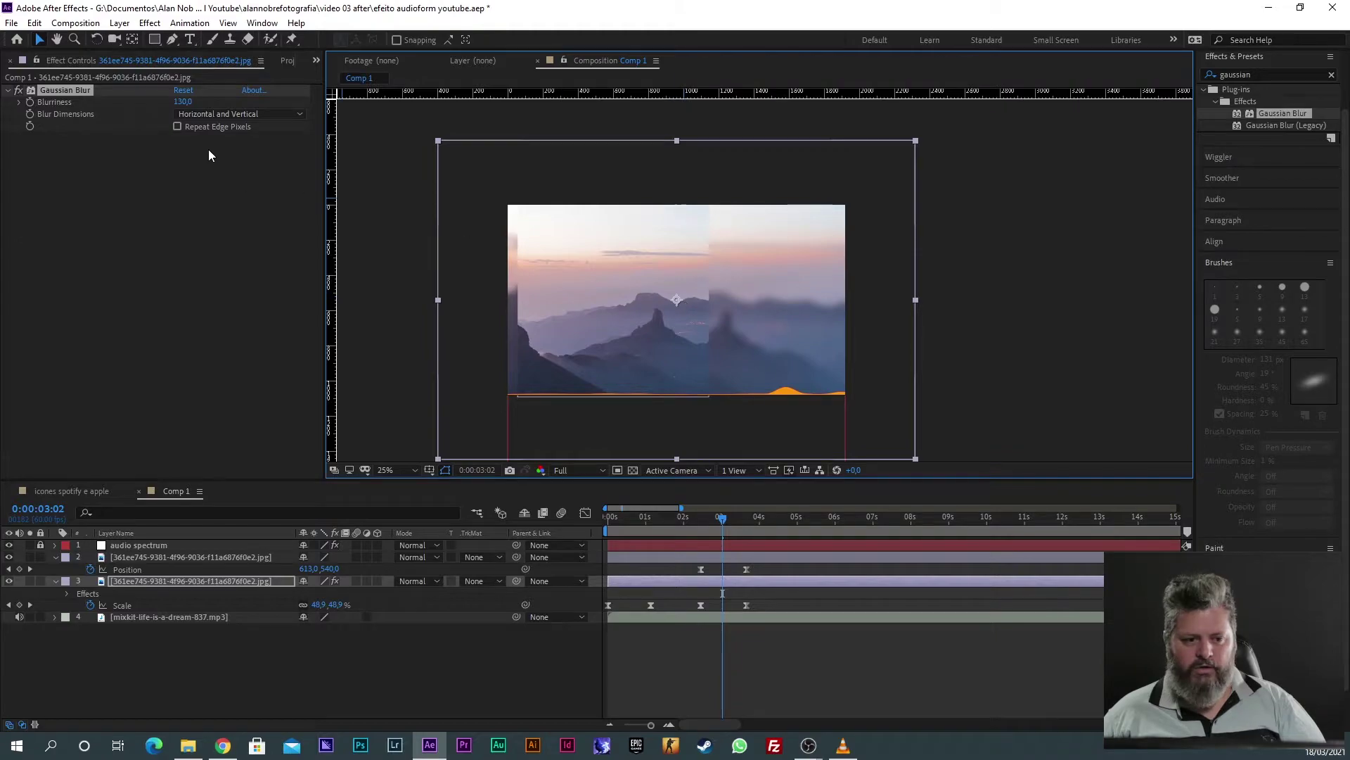
{"action": "left_click", "coordinate": [201, 128]}
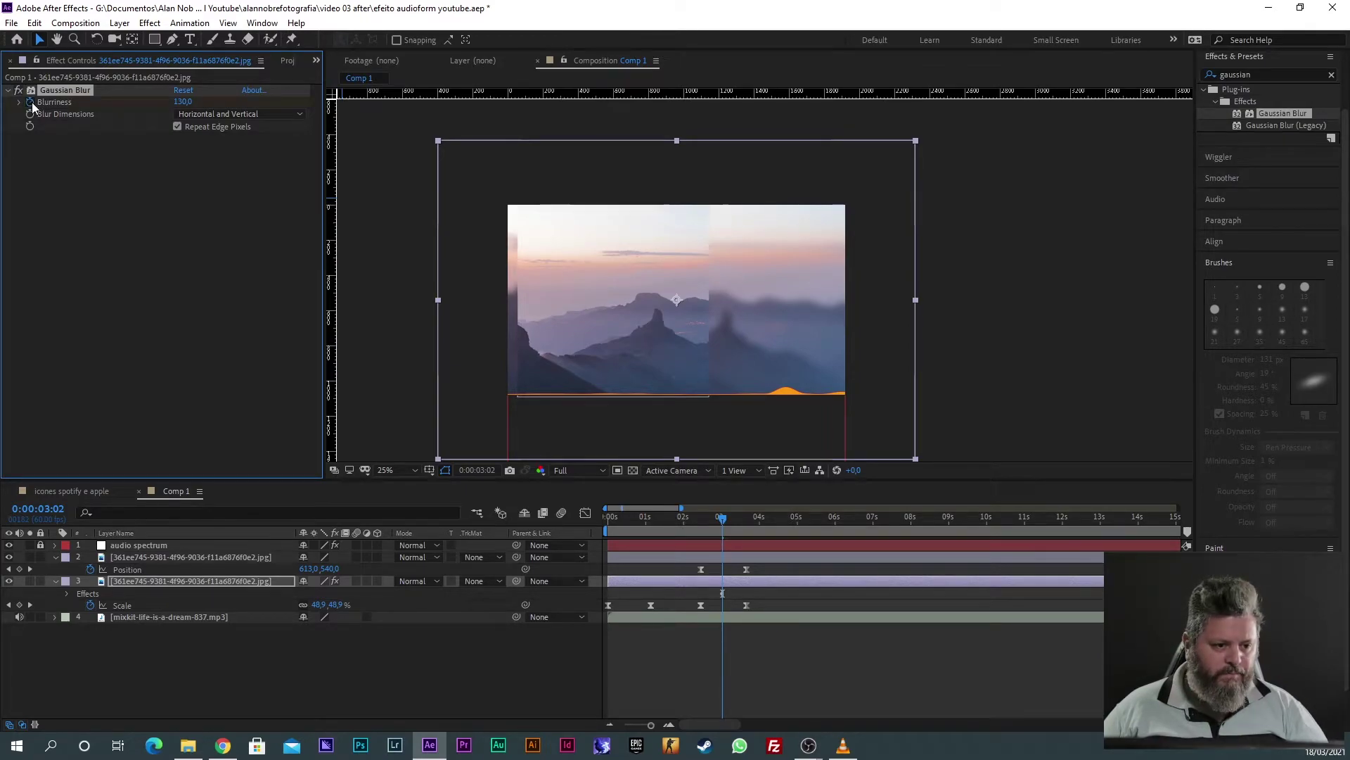
Step: Keyframe the lower layer's Blurriness from 0 at 0:00:03:02 to 130 at 0:00:03:39
{"action": "left_click", "coordinate": [725, 589]}
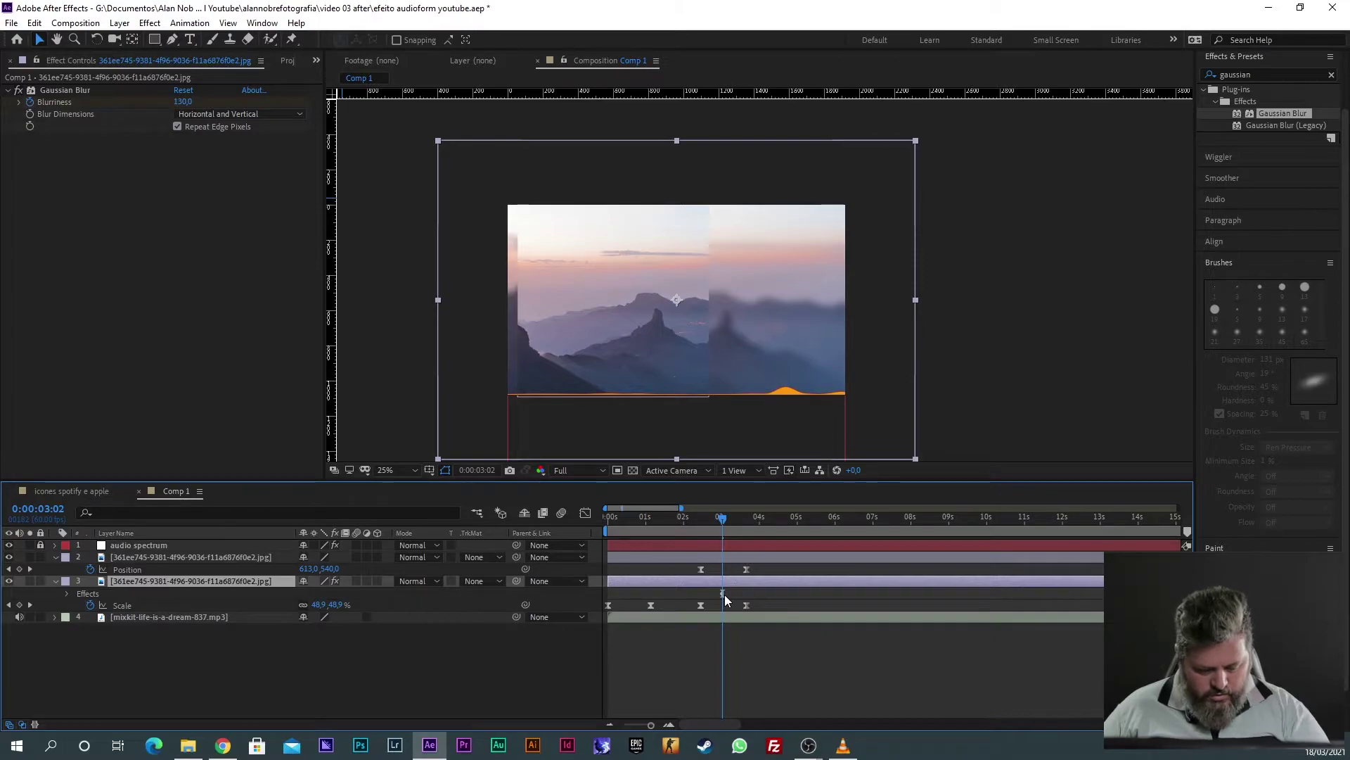
{"action": "key", "text": "u"}
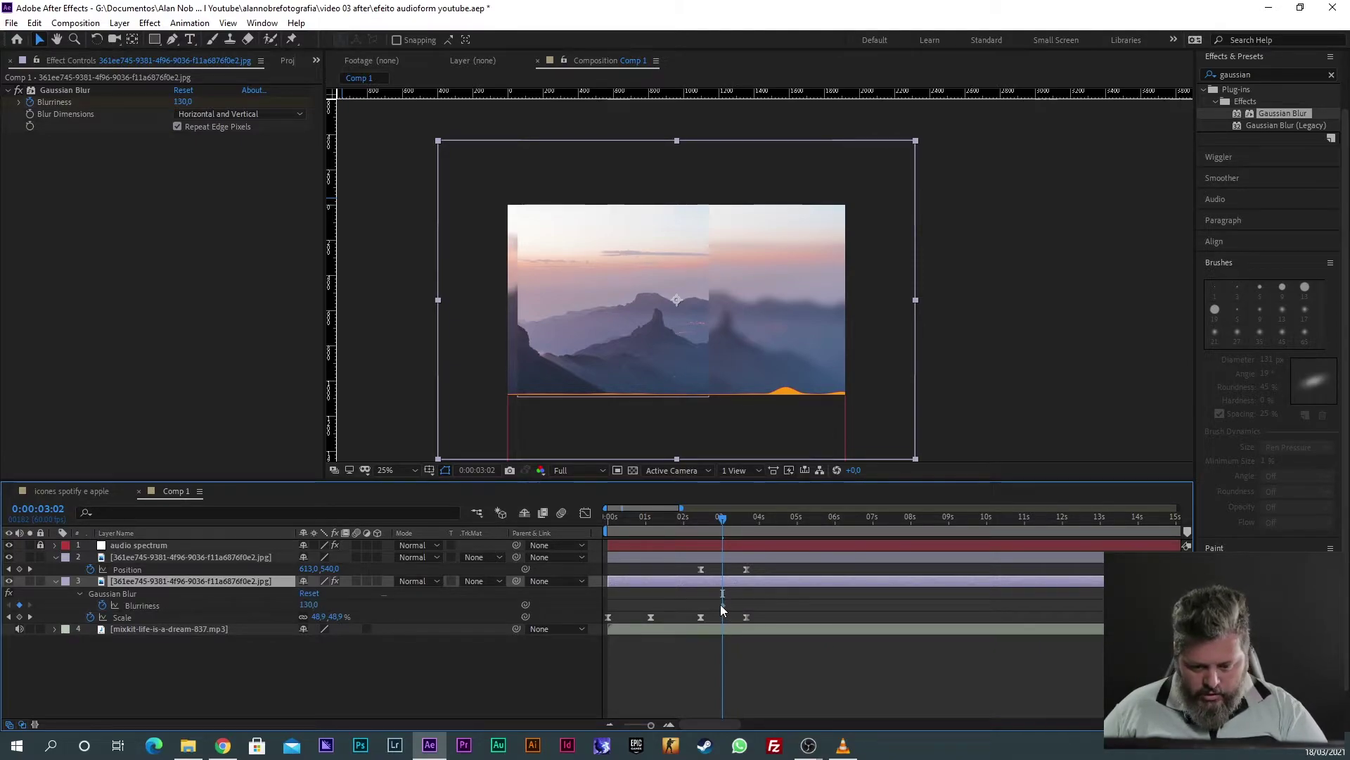
{"action": "left_click", "coordinate": [721, 605]}
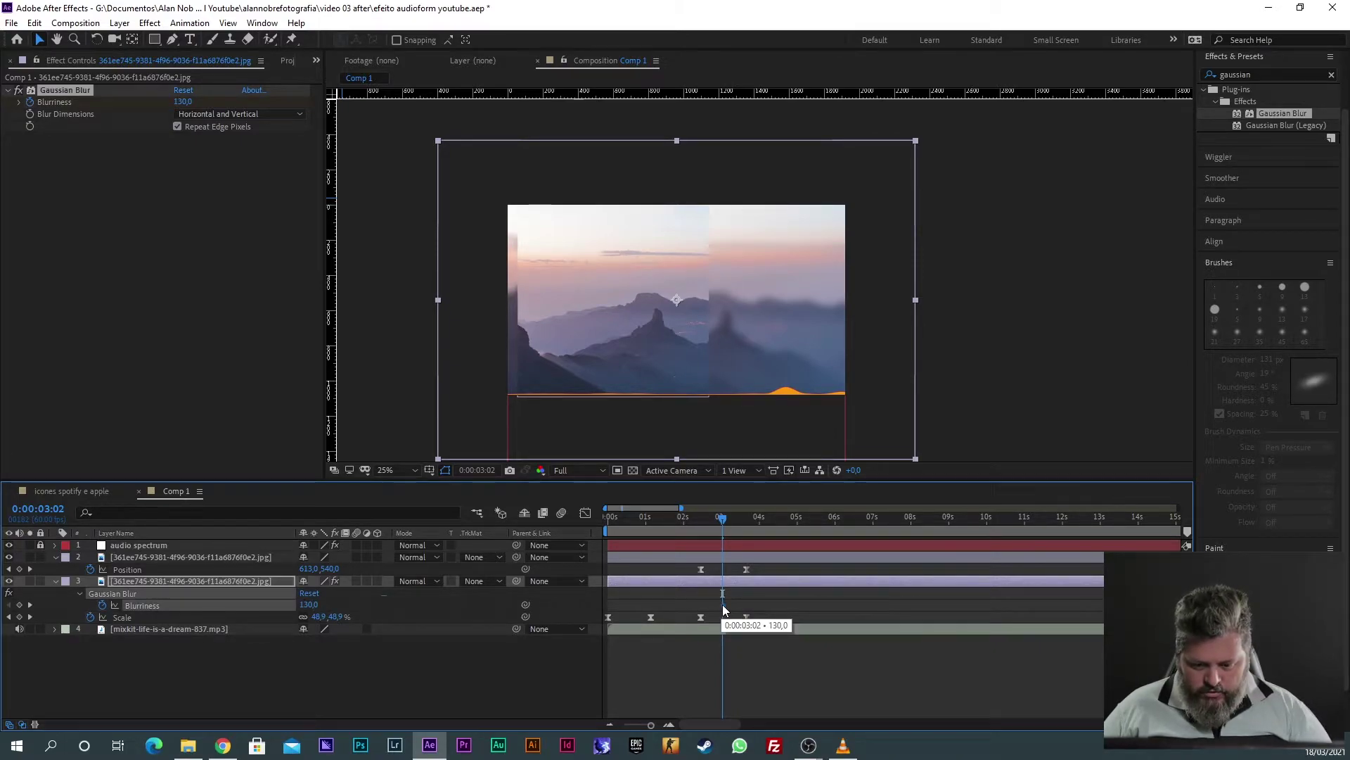
{"action": "left_click_drag", "start_coordinate": [728, 606], "coordinate": [745, 609]}
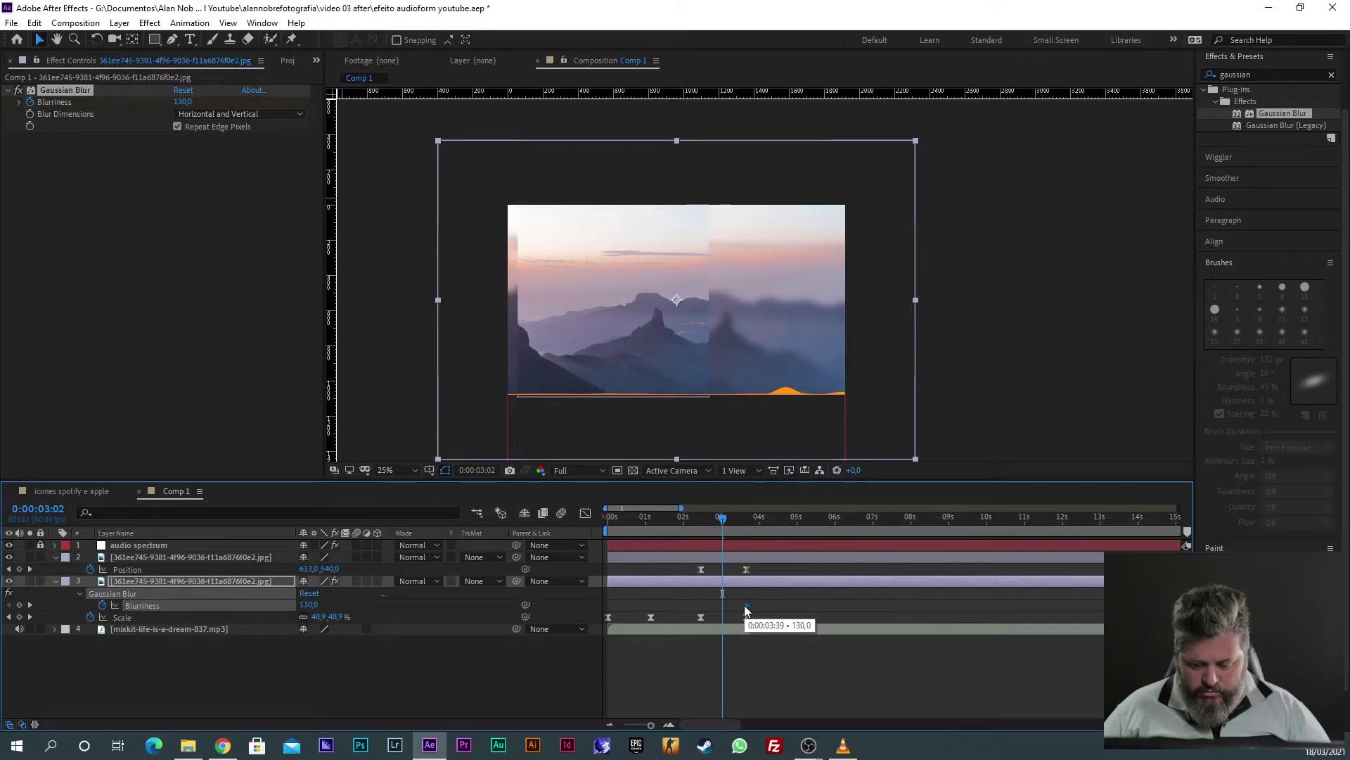
{"action": "left_click", "coordinate": [183, 101]}
{"action": "type", "text": "0"}
{"action": "key", "text": "Return"}
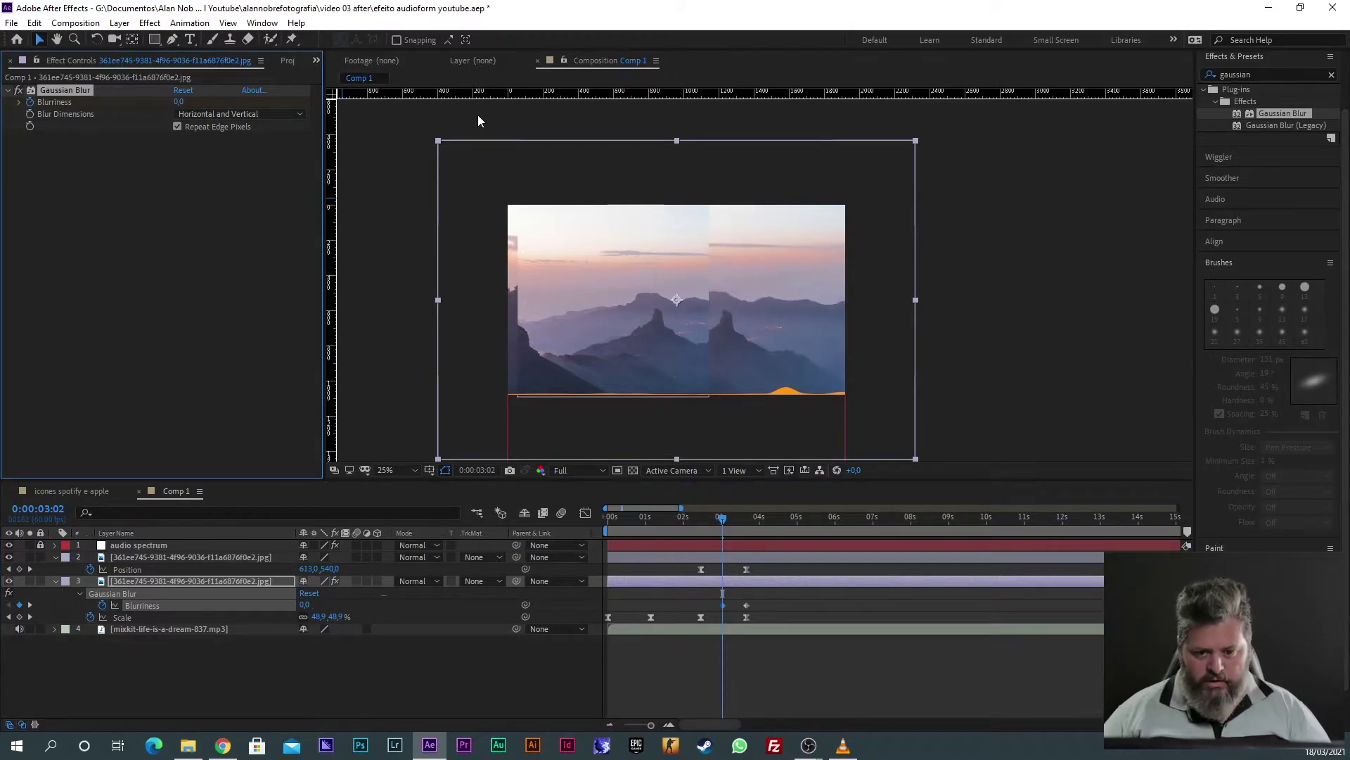
Step: Play back the animated blur from the start, go to 0:00:03:39, and compare the frame with the reference video in VLC
{"action": "left_click_drag", "start_coordinate": [723, 522], "coordinate": [580, 525]}
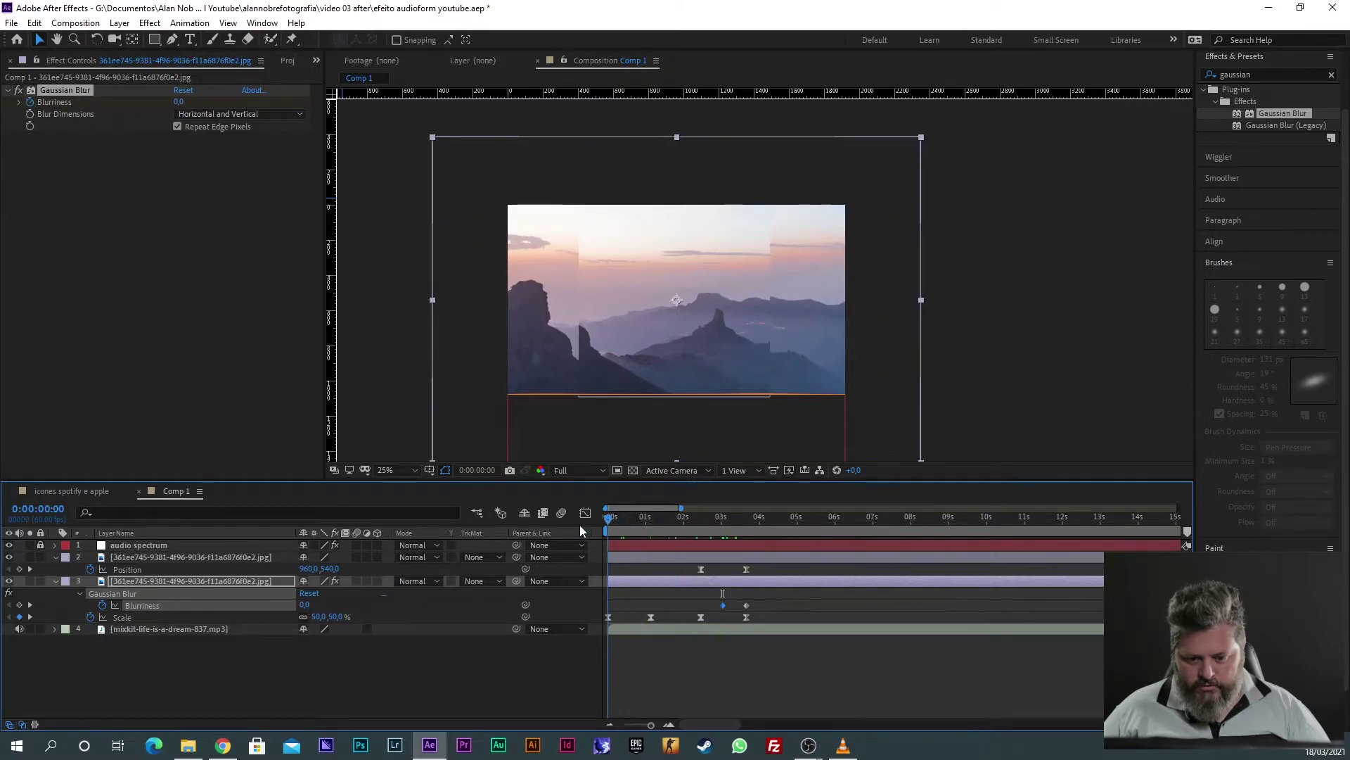
{"action": "key", "text": "space"}
{"action": "key", "text": "shift+slash"}
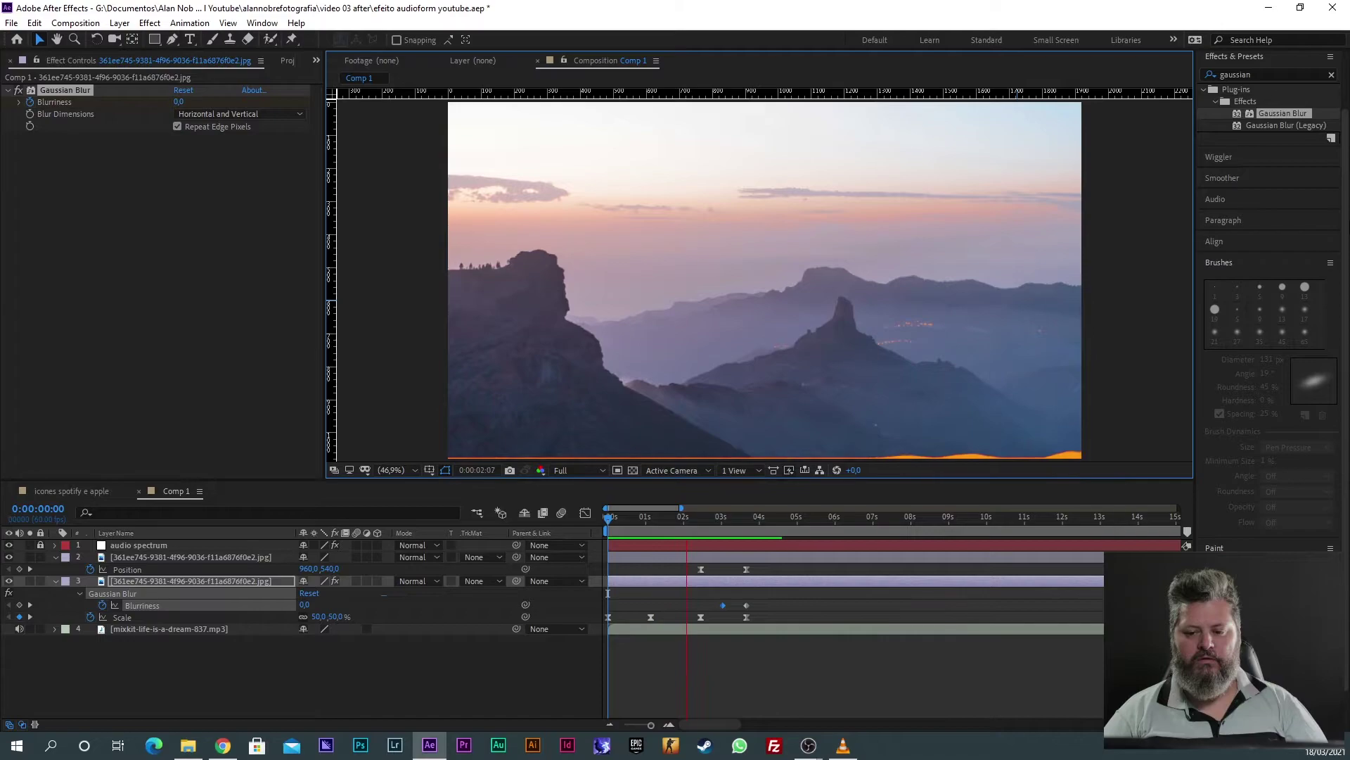
{"action": "key", "text": "space"}
{"action": "left_click_drag", "start_coordinate": [759, 521], "coordinate": [752, 524]}
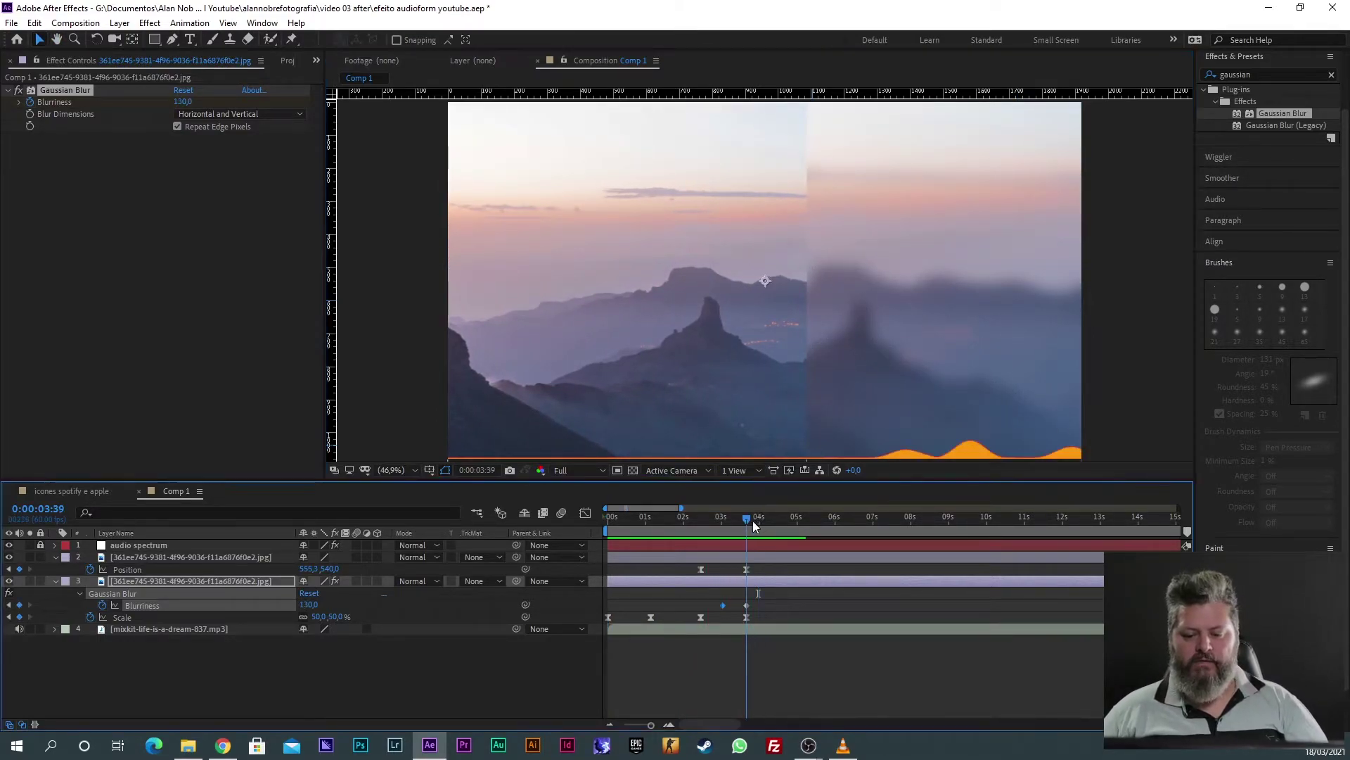
{"action": "key", "text": "alt+Tab"}
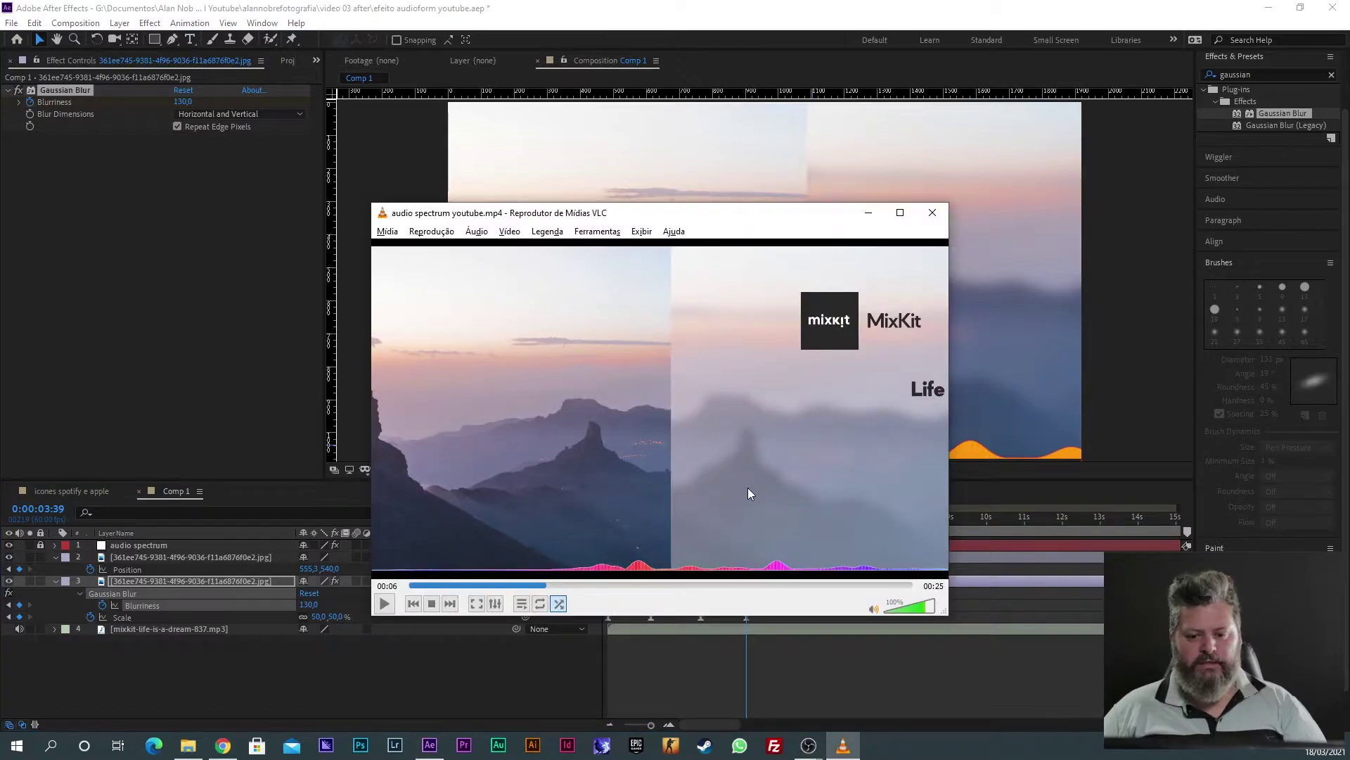
{"action": "key", "text": "alt+Tab"}
Step: Create a white solid at composition size and place it between the two image layers
{"action": "left_click", "coordinate": [214, 669]}
{"action": "right_click", "coordinate": [215, 658]}
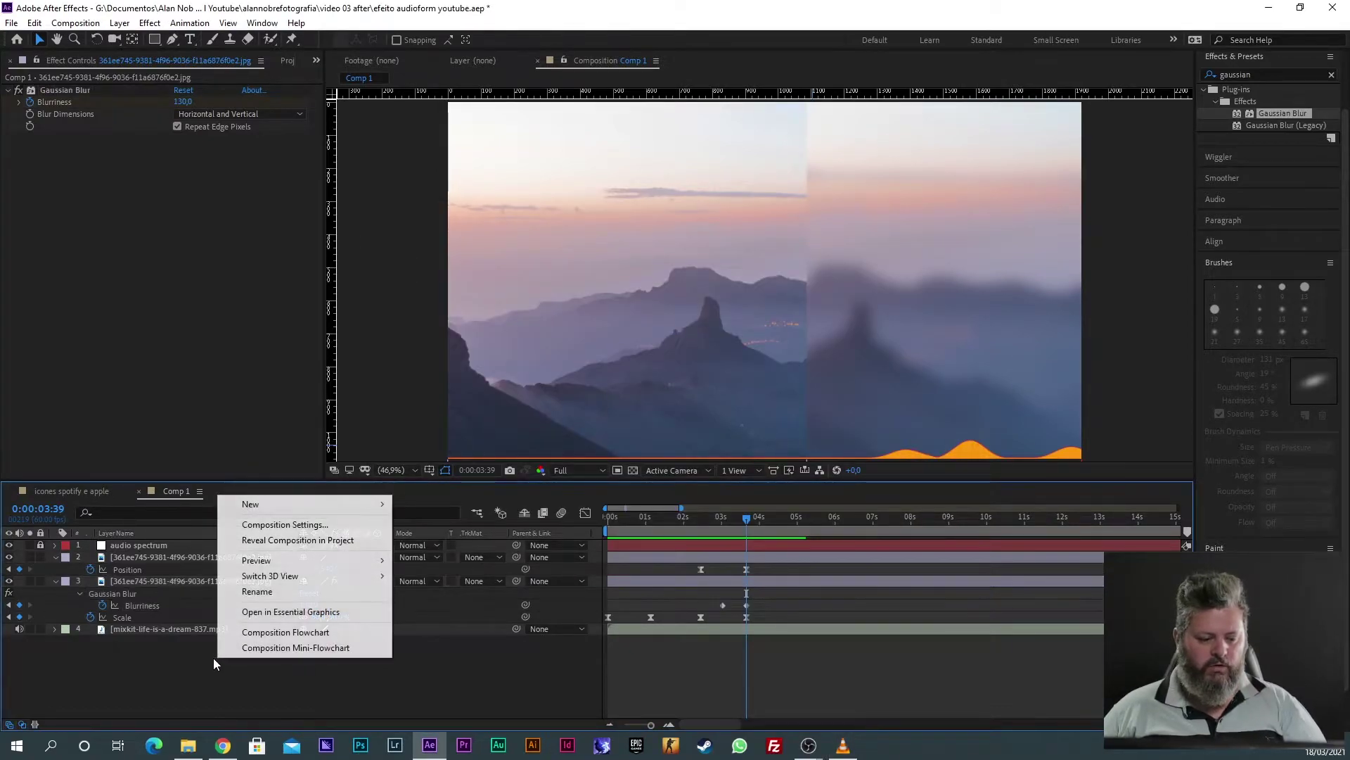
{"action": "mouse_move", "coordinate": [280, 504]}
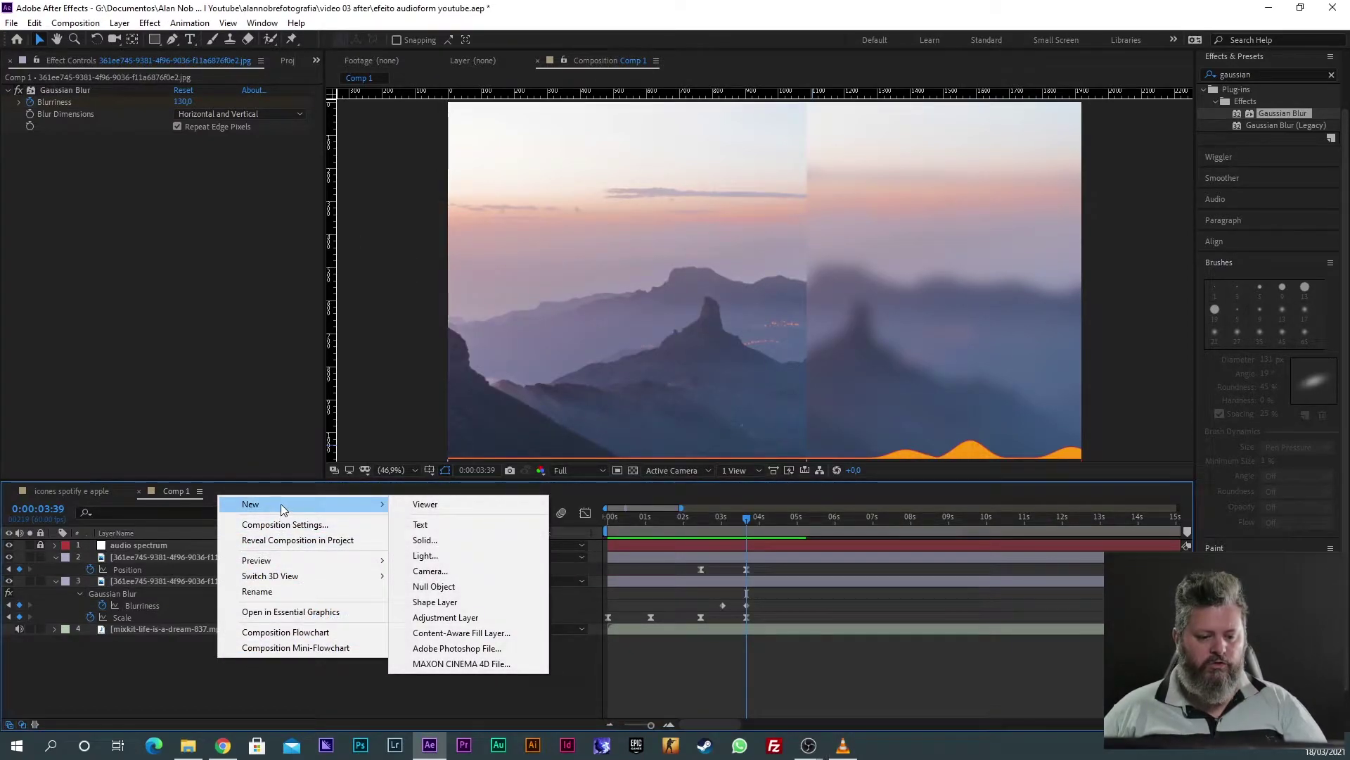
{"action": "left_click", "coordinate": [440, 543]}
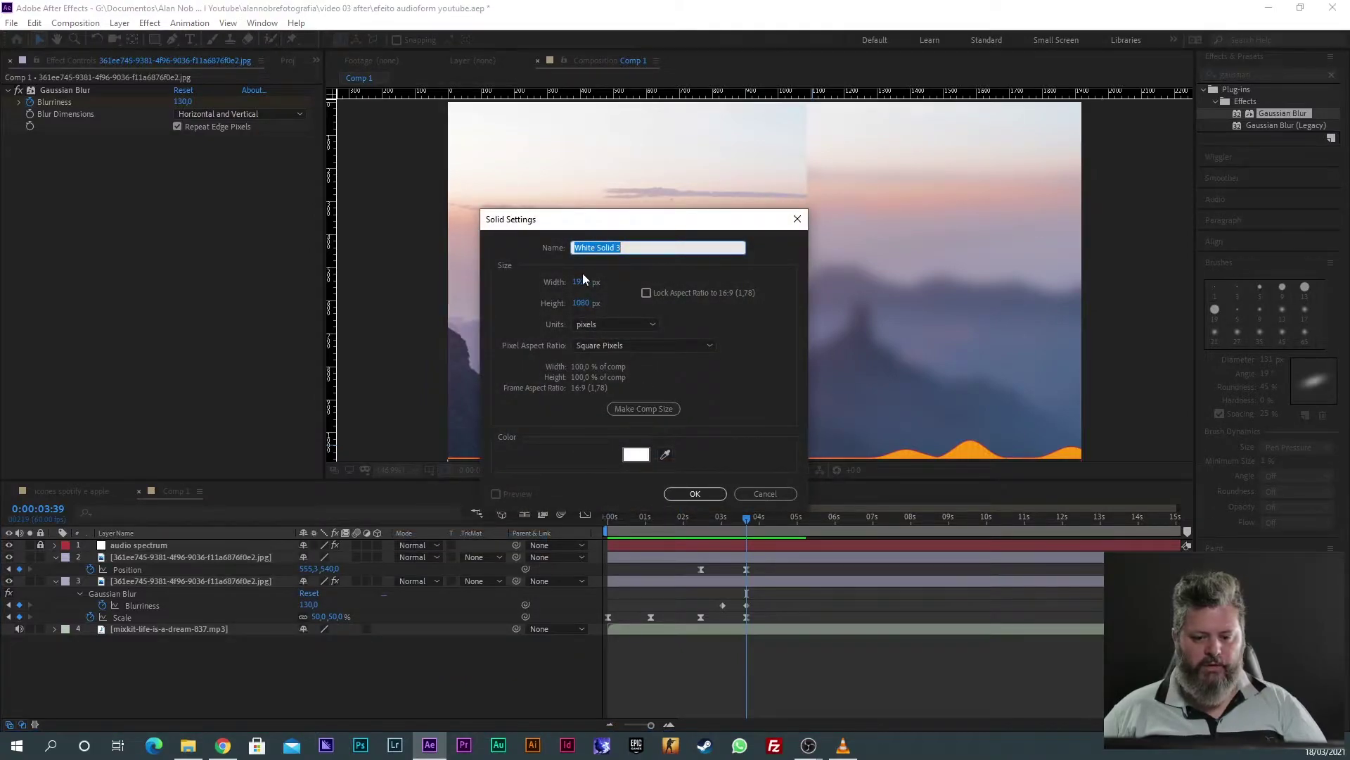
{"action": "left_click", "coordinate": [686, 495]}
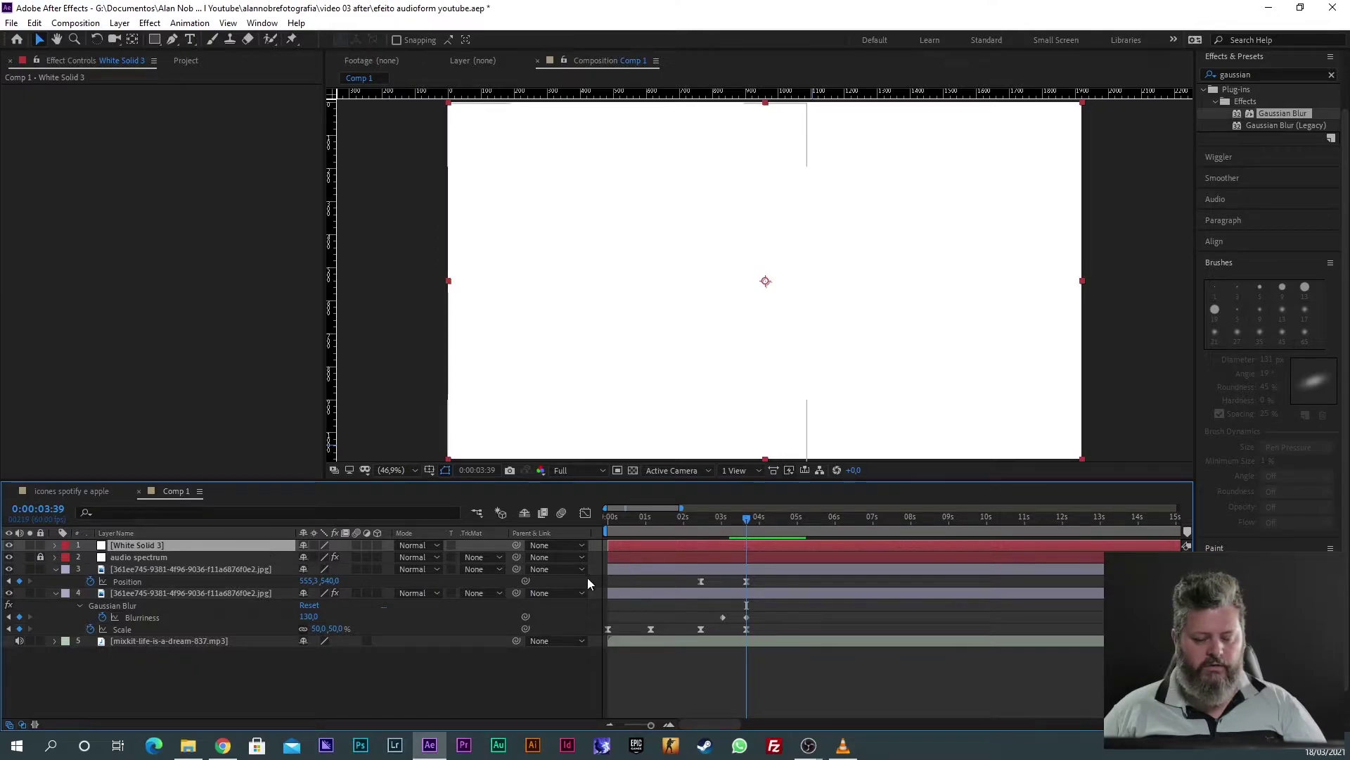
{"action": "left_click_drag", "start_coordinate": [180, 543], "coordinate": [188, 574]}
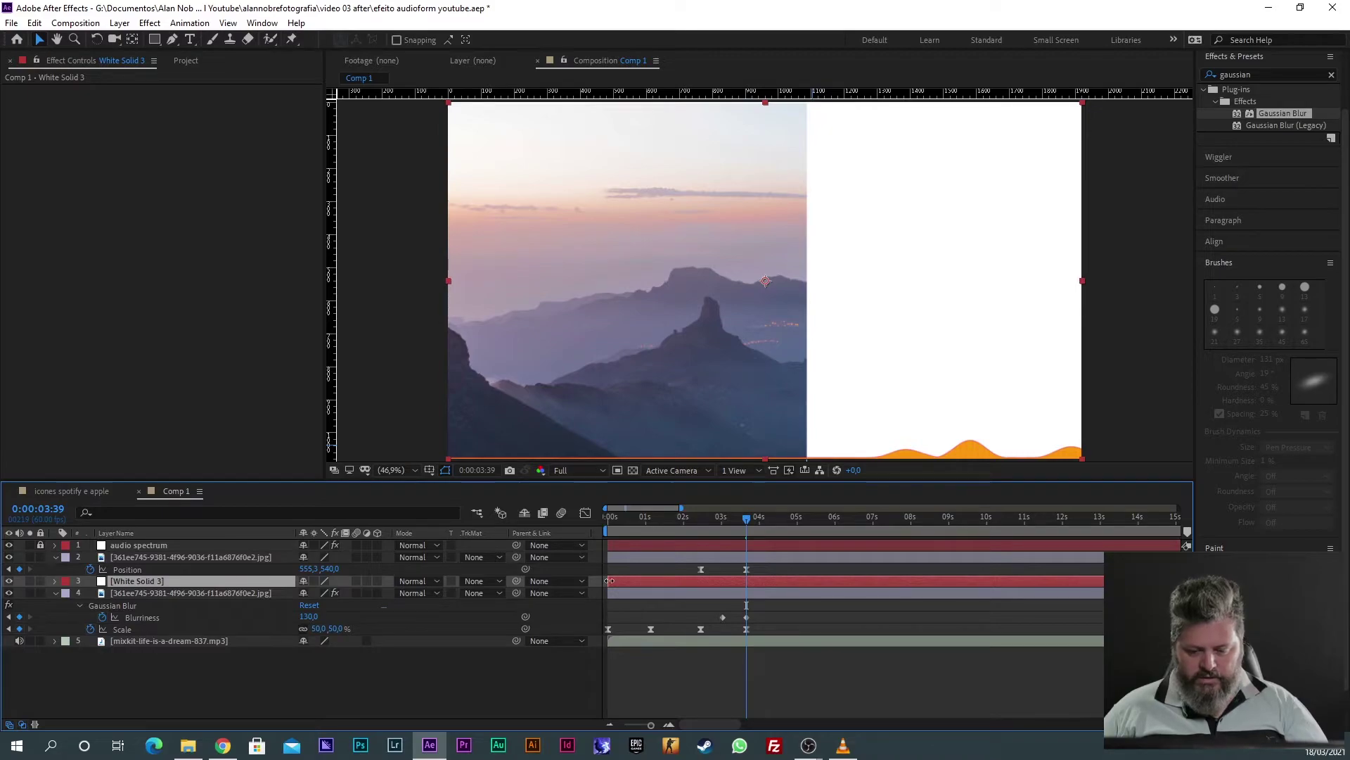
Step: Trim the white solid to start at 0:00:03:00 and keyframe its Opacity at 0% there
{"action": "left_click_drag", "start_coordinate": [609, 580], "coordinate": [721, 581]}
{"action": "mouse_move", "coordinate": [730, 519]}
{"action": "left_mouse_down"}
{"action": "mouse_move", "coordinate": [718, 529]}
{"action": "mouse_move", "coordinate": [744, 533]}
{"action": "left_mouse_up"}
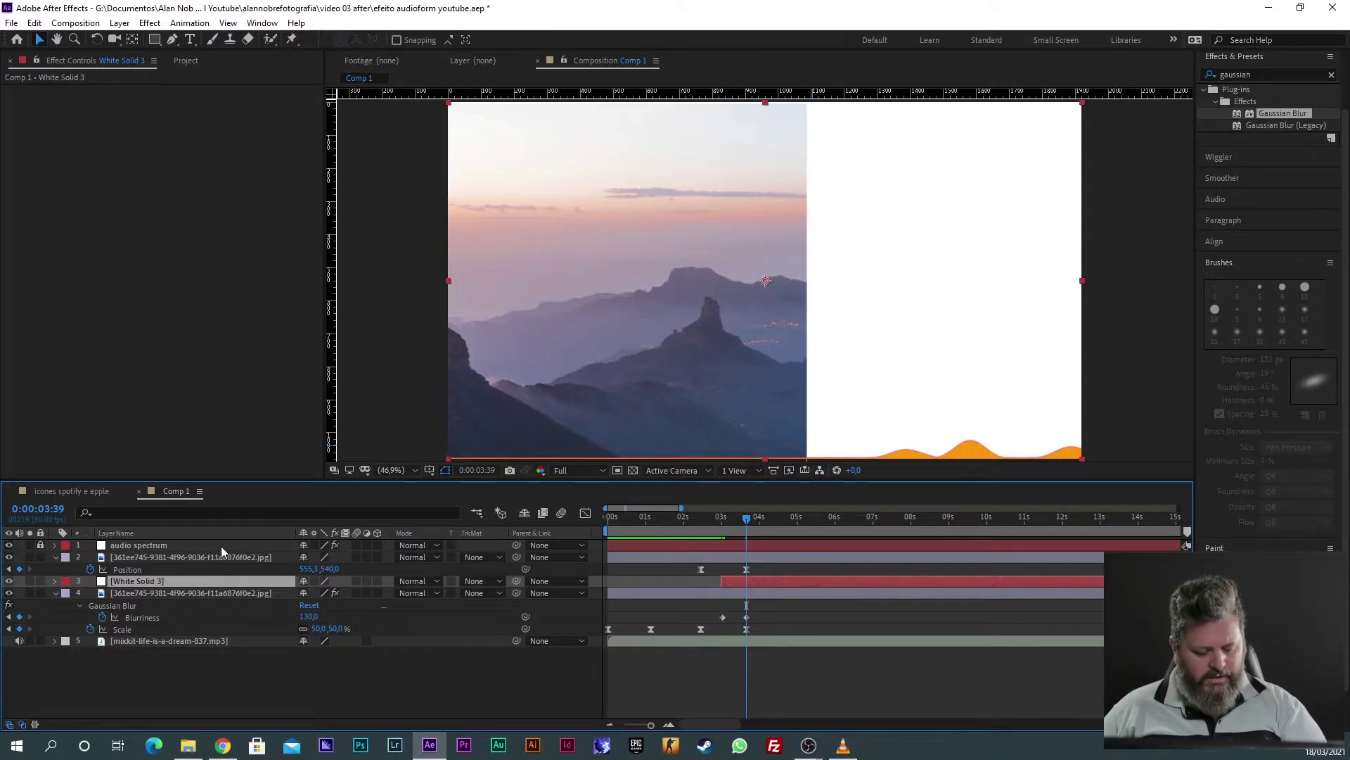
{"action": "key", "text": "t"}
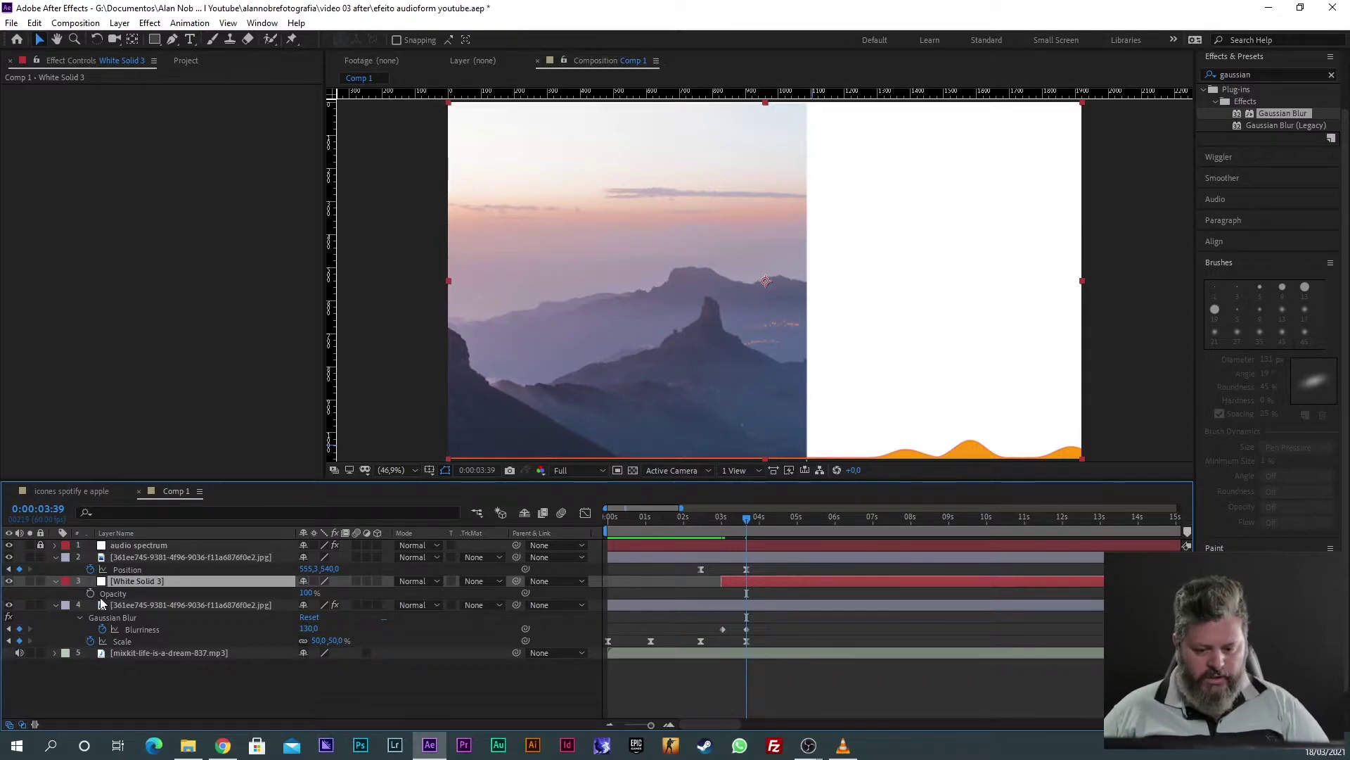
{"action": "left_click_drag", "start_coordinate": [748, 529], "coordinate": [724, 528]}
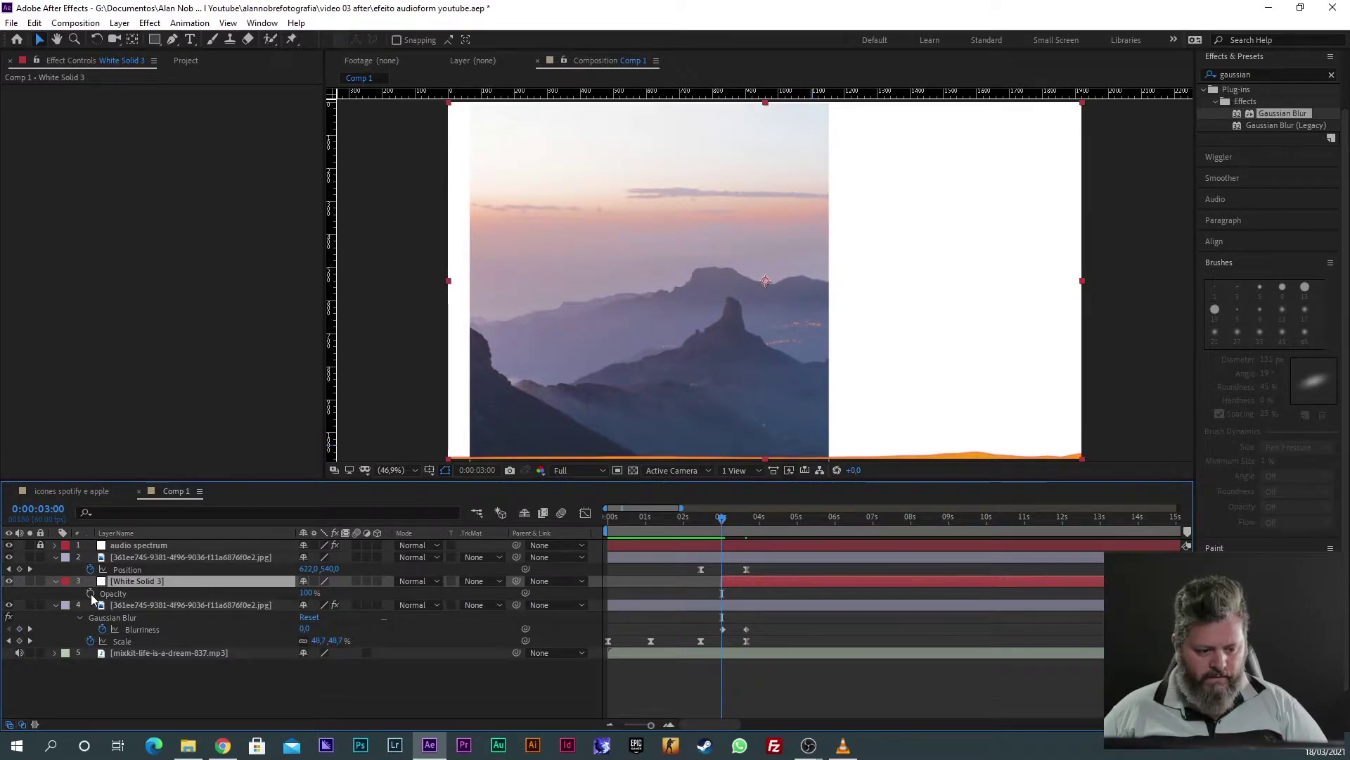
{"action": "left_click", "coordinate": [90, 594]}
{"action": "left_click", "coordinate": [306, 593]}
{"action": "type", "text": "0"}
{"action": "key", "text": "Return"}
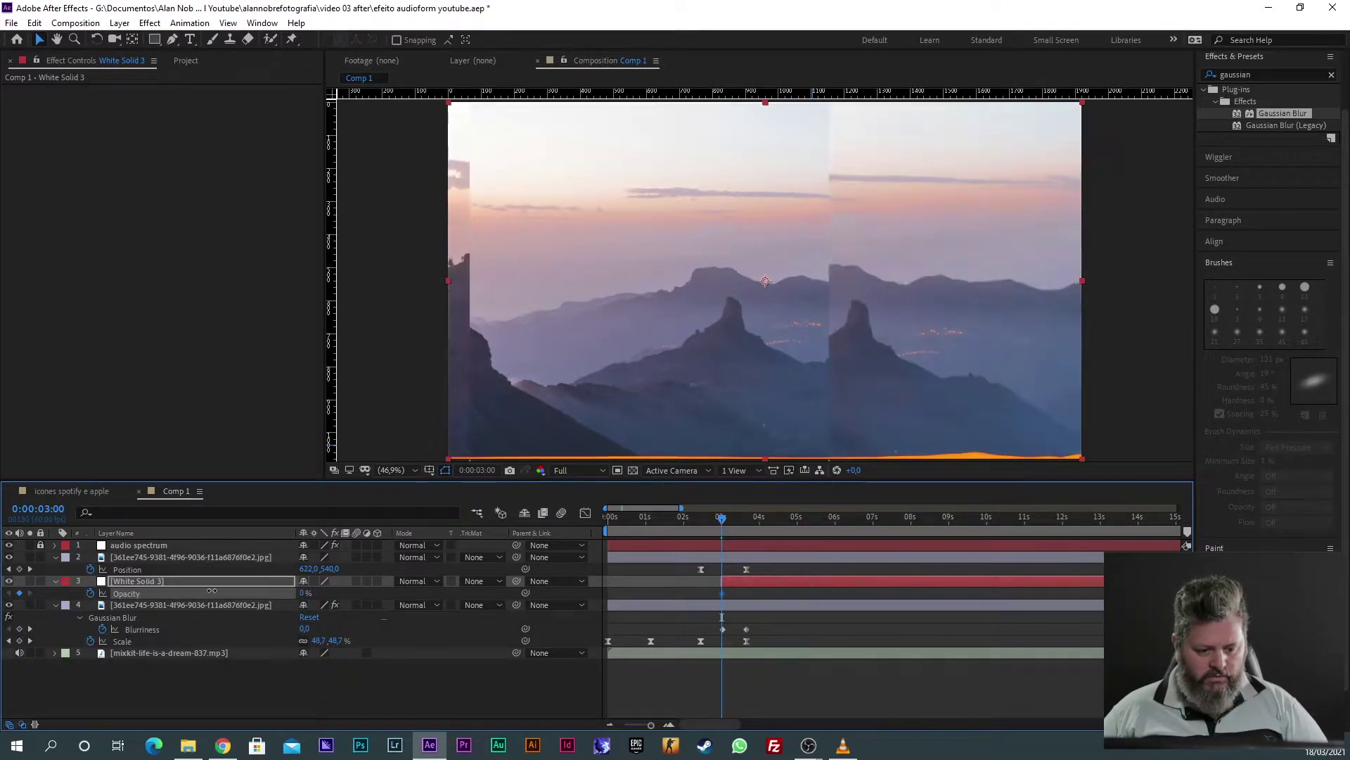
Step: Keyframe the white solid's Opacity at 0:00:03:39, trying 20% and settling on 15%
{"action": "left_click_drag", "start_coordinate": [721, 520], "coordinate": [742, 518]}
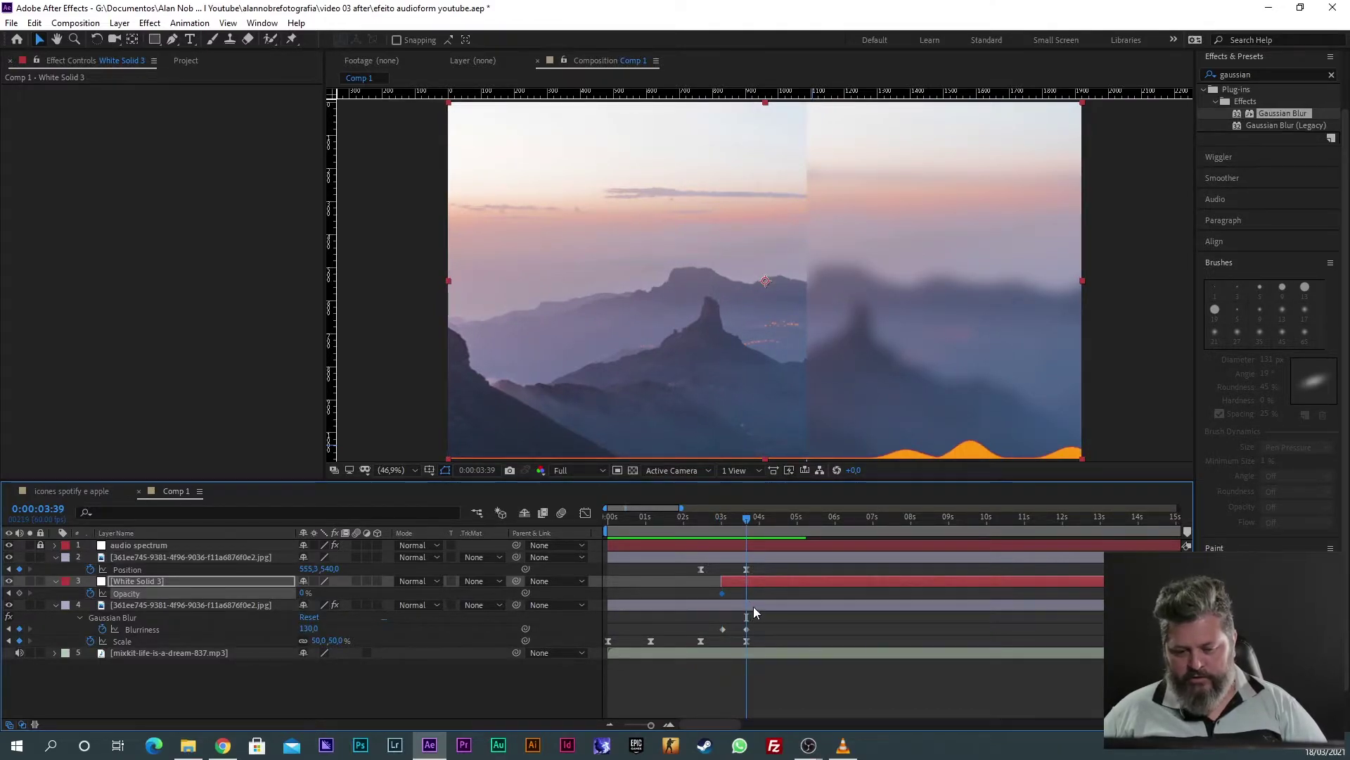
{"action": "left_click", "coordinate": [303, 593]}
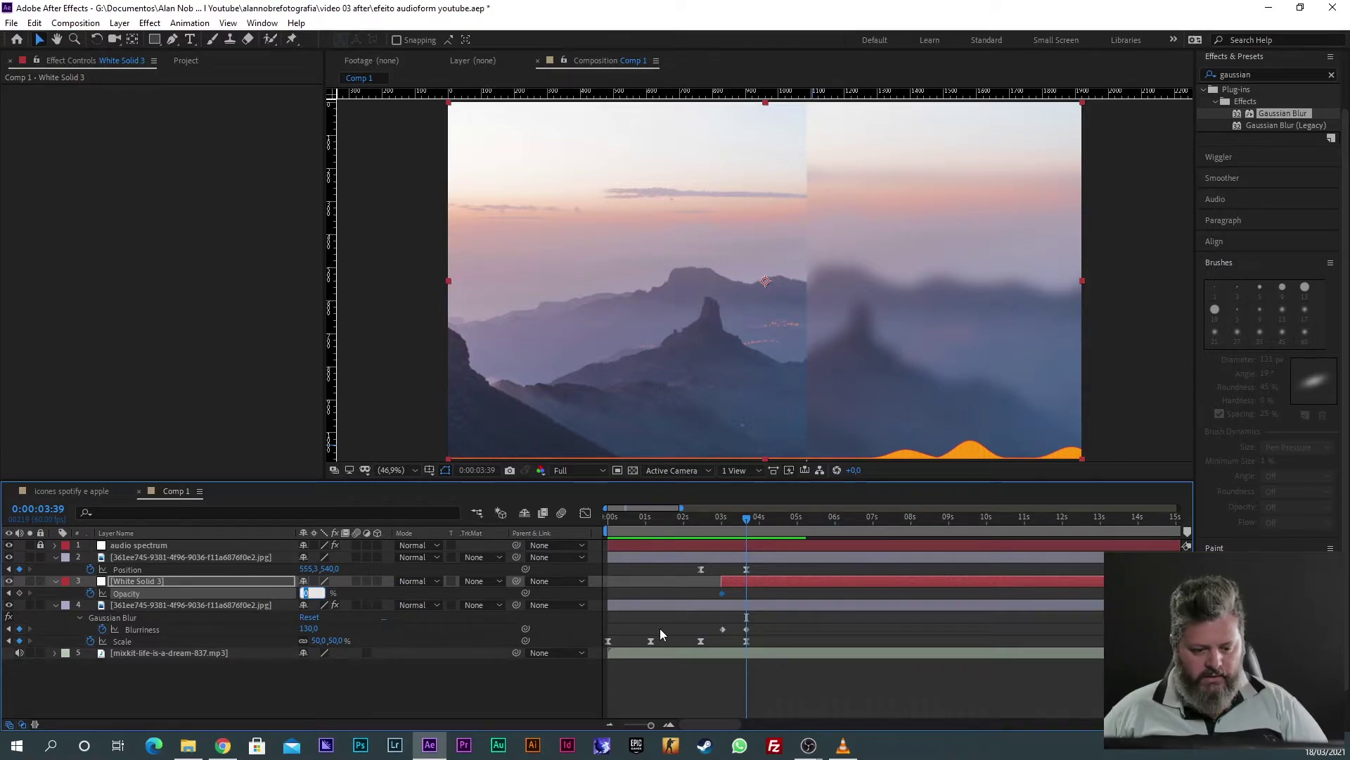
{"action": "type", "text": "20"}
{"action": "key", "text": "Return"}
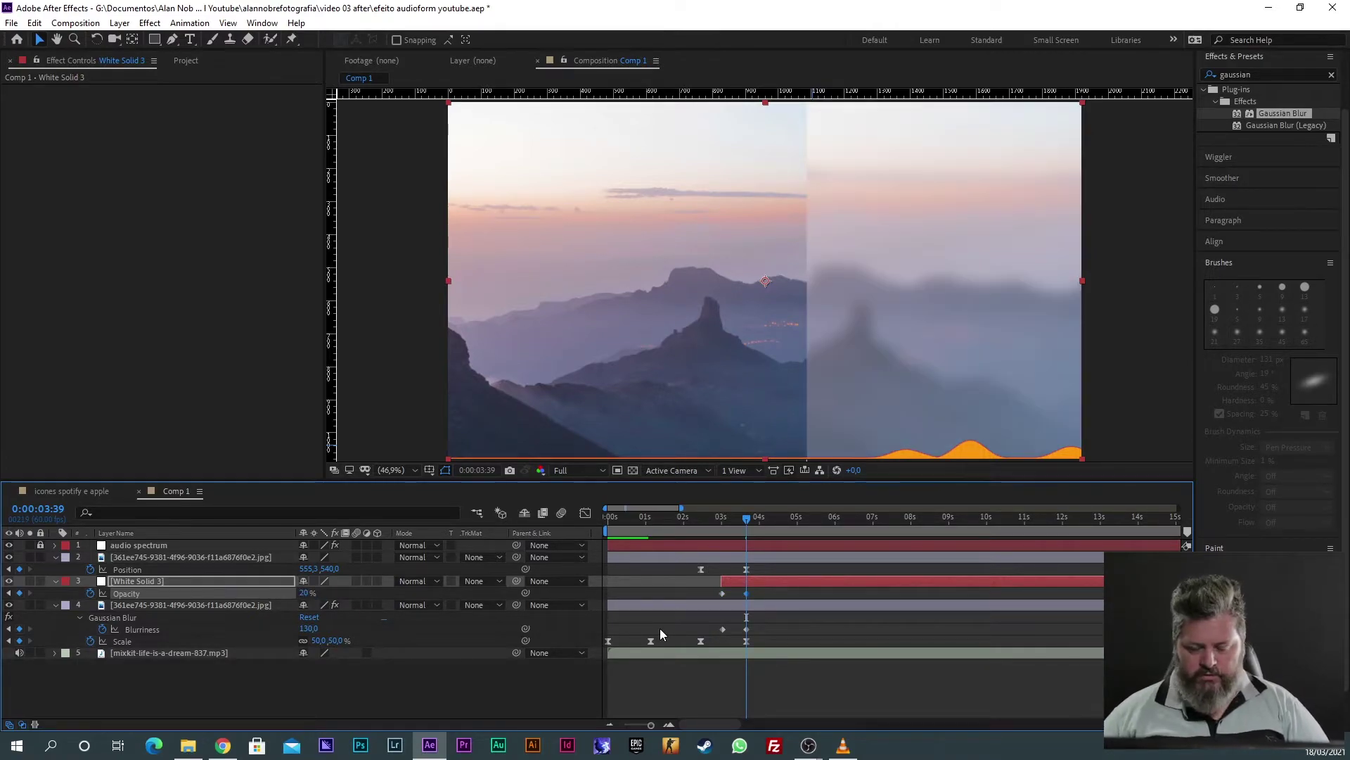
{"action": "left_click", "coordinate": [729, 521]}
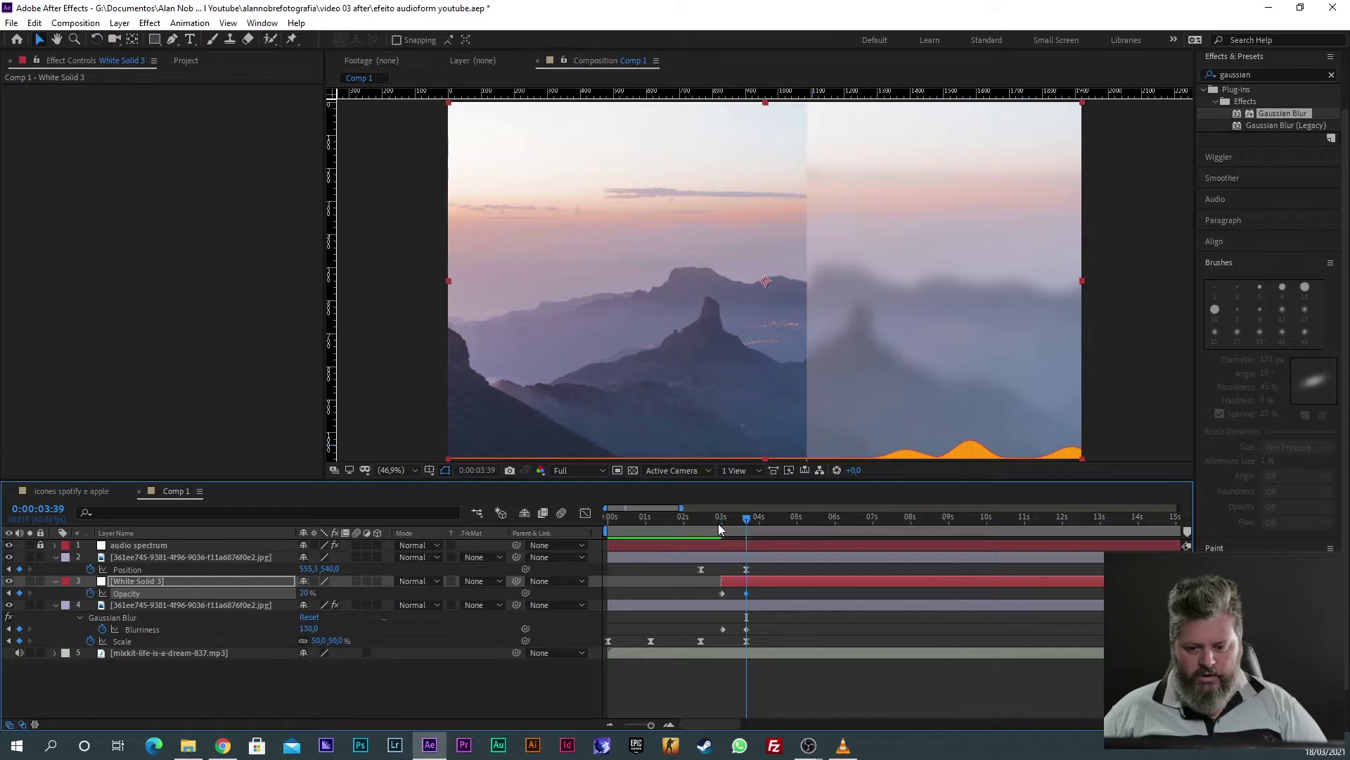
{"action": "left_click_drag", "start_coordinate": [728, 525], "coordinate": [744, 525]}
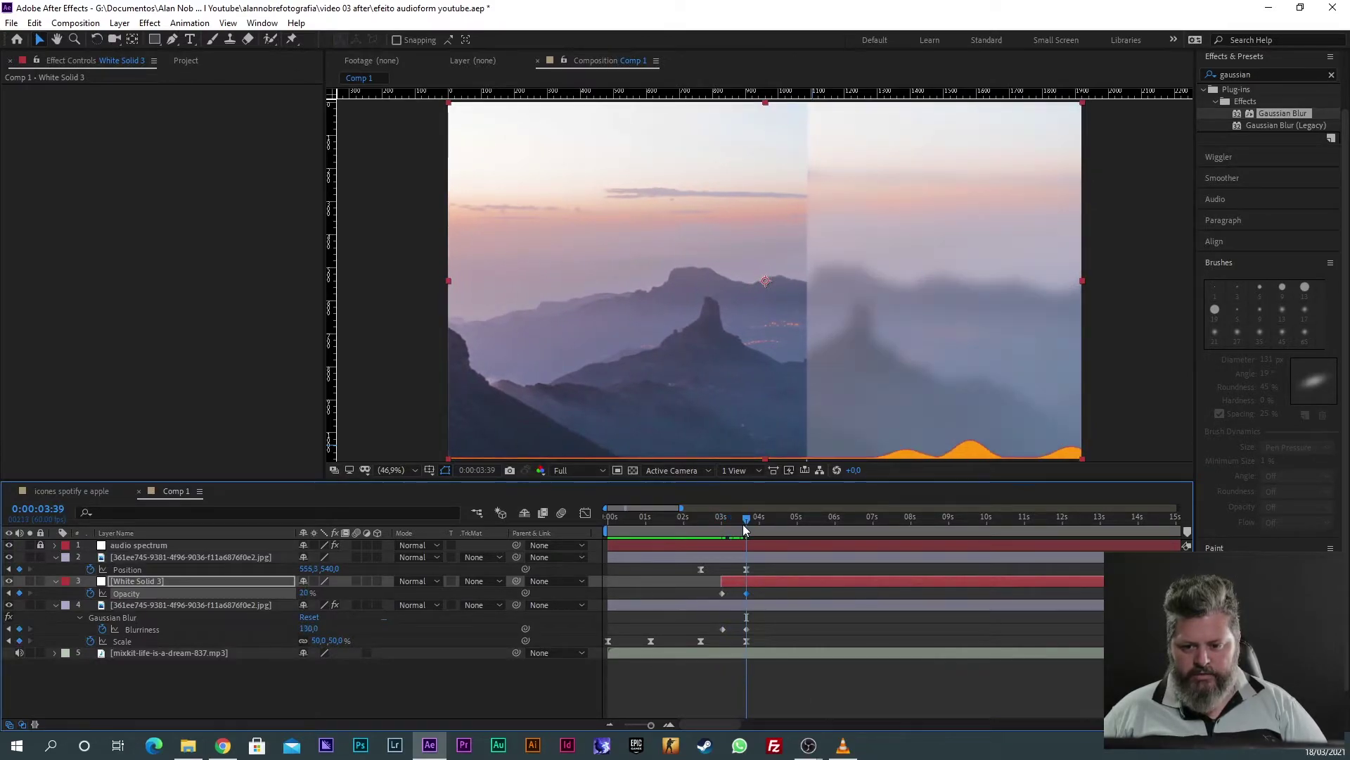
{"action": "left_click", "coordinate": [307, 592]}
{"action": "type", "text": "15"}
{"action": "key", "text": "Return"}
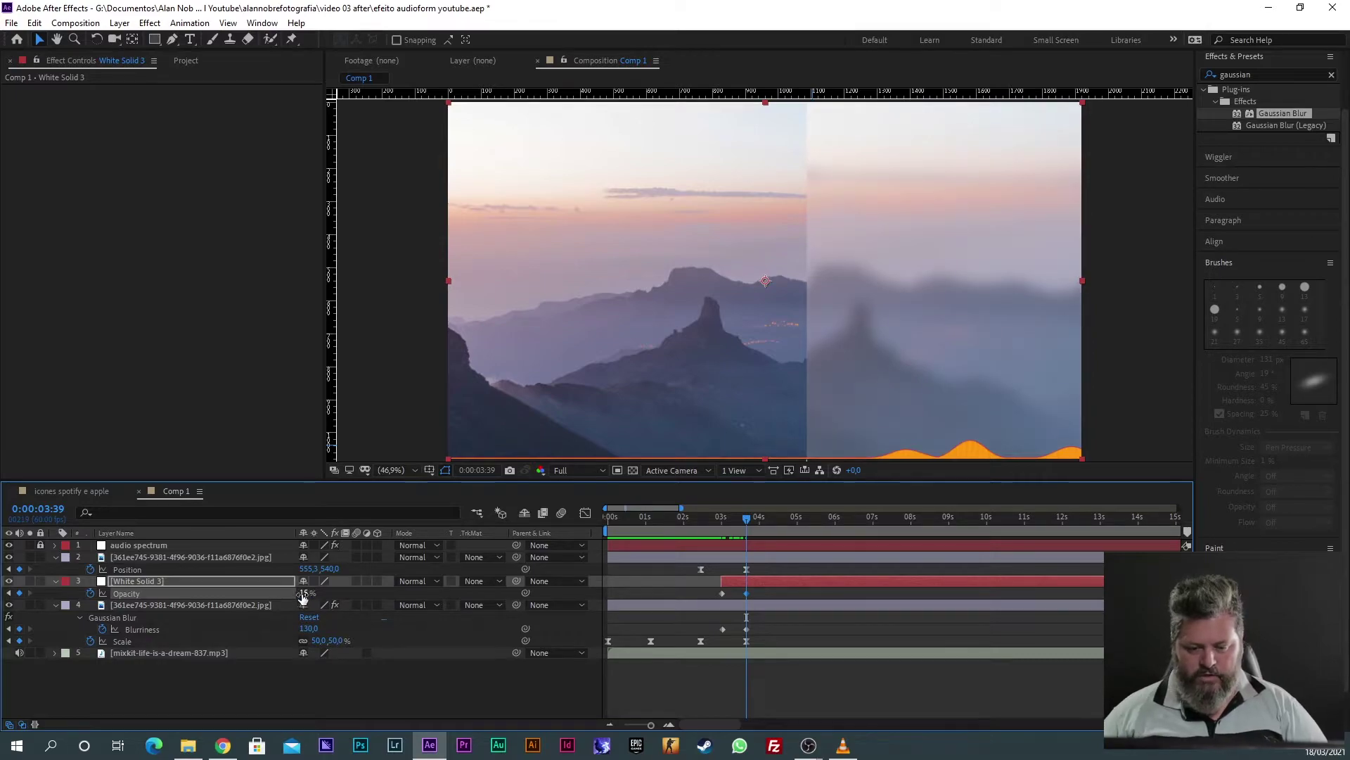
Step: Play back the whitening animation from the start and return the playhead to 0:00:03:39
{"action": "key", "text": "Home"}
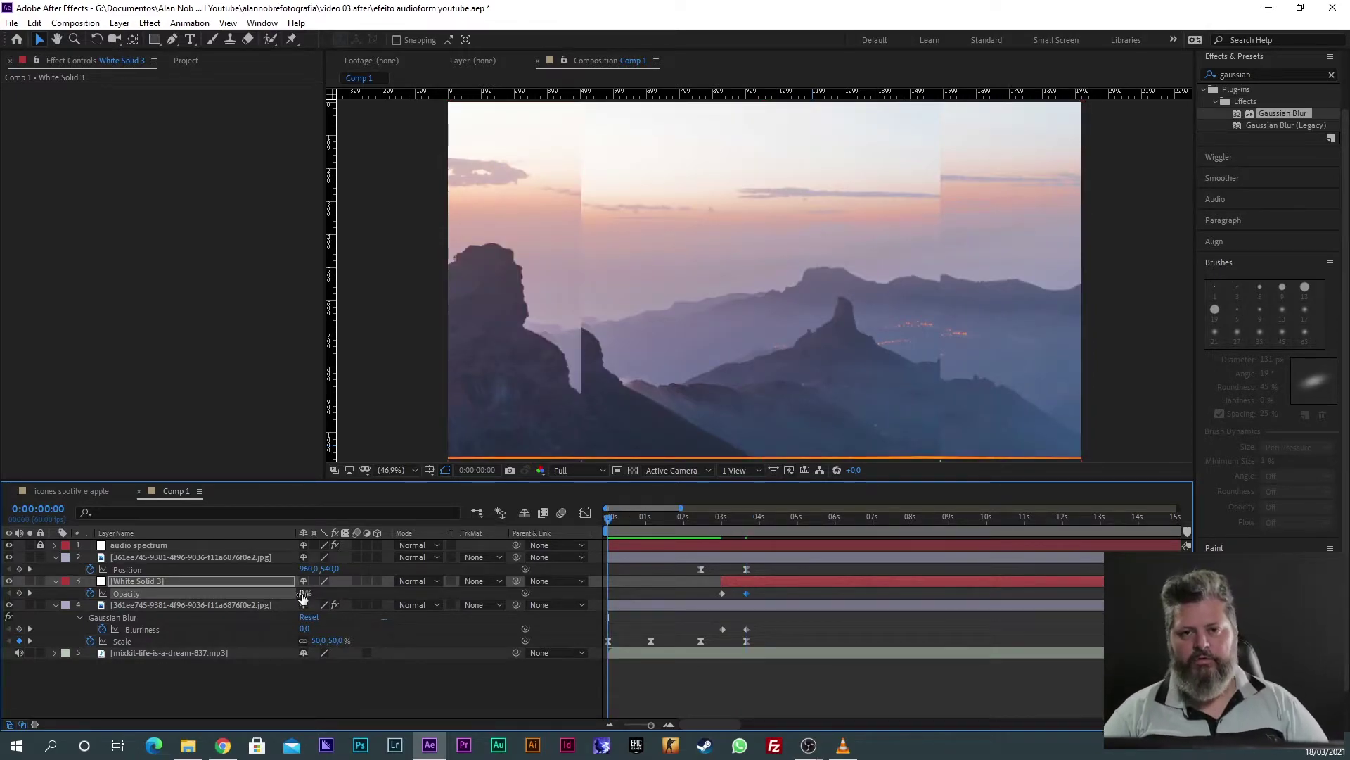
{"action": "key", "text": "space"}
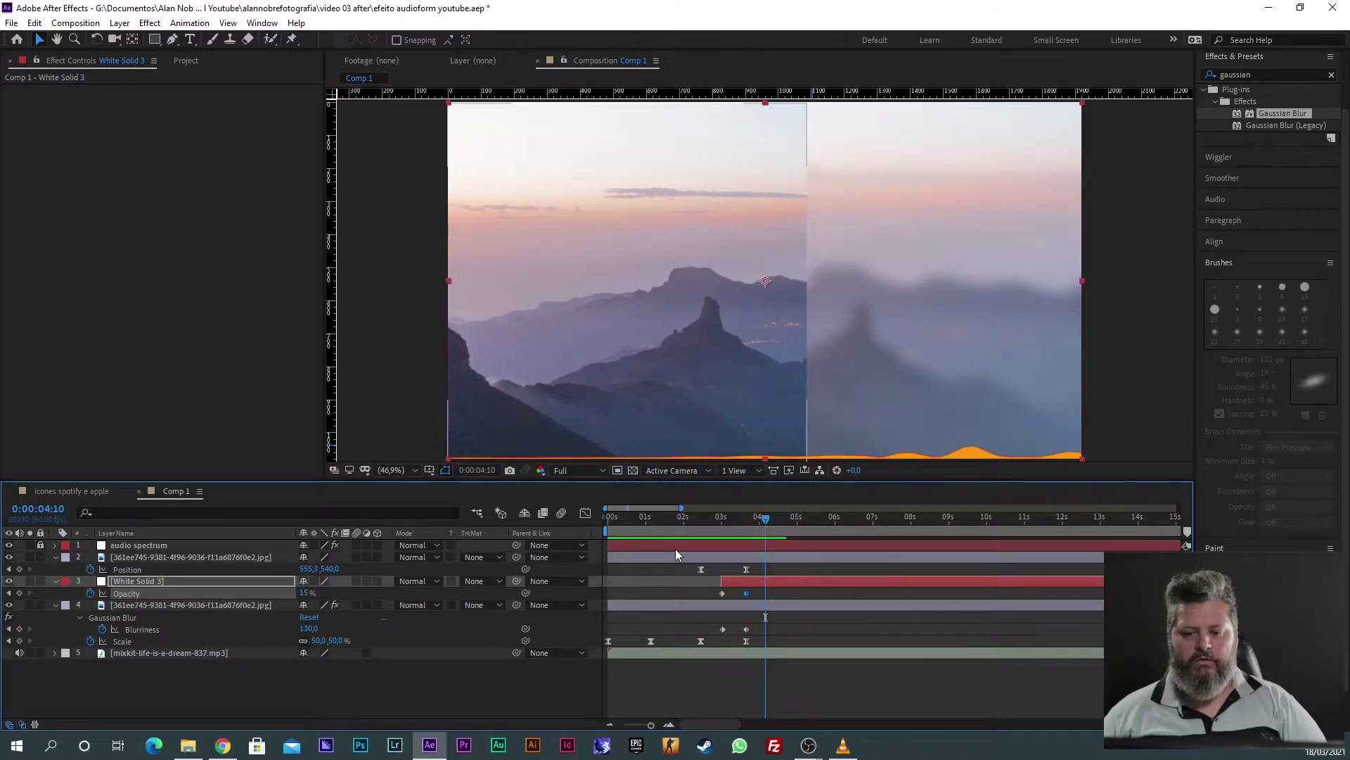
{"action": "key", "text": "space"}
{"action": "left_click_drag", "start_coordinate": [600, 526], "coordinate": [748, 542]}
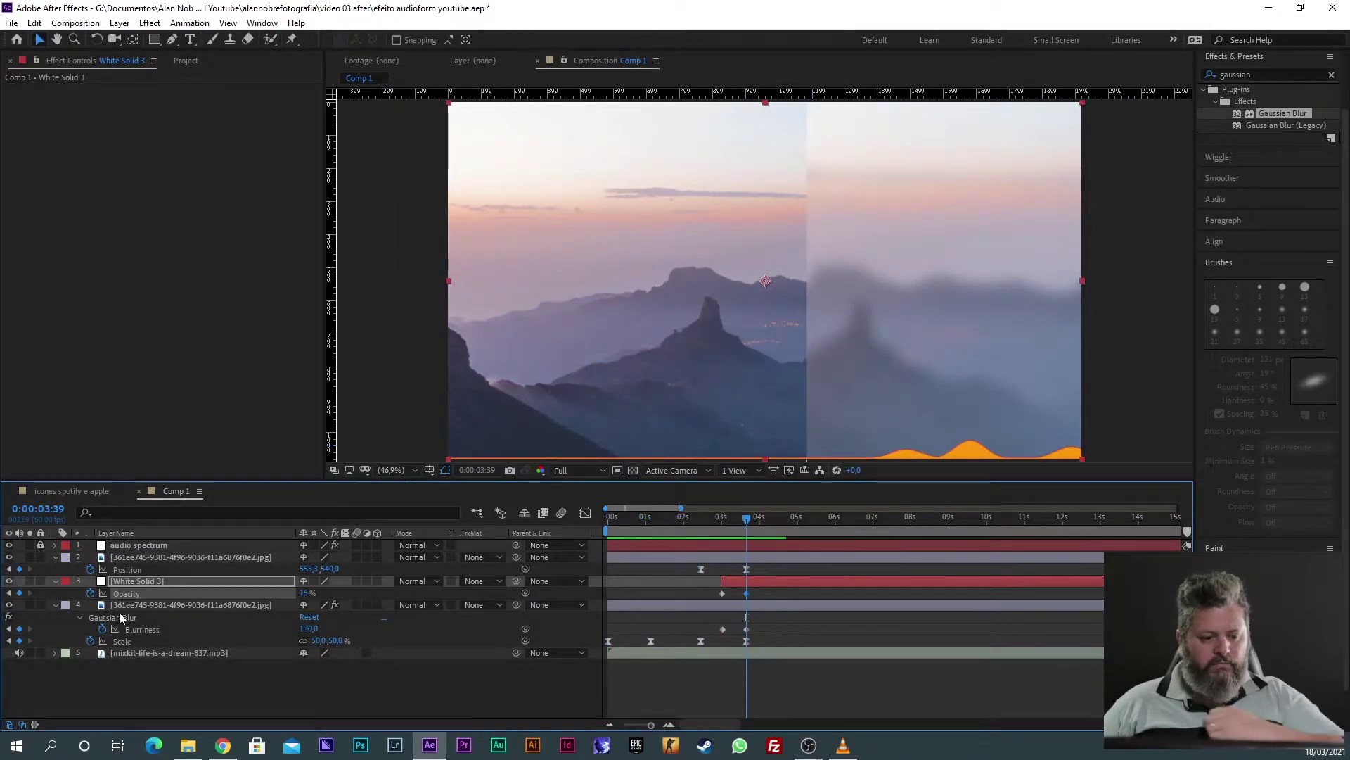
Step: Collapse the displayed keyframe properties of all layers in Comp 1 and clear the layer selection
{"action": "key", "text": "ctrl+a"}
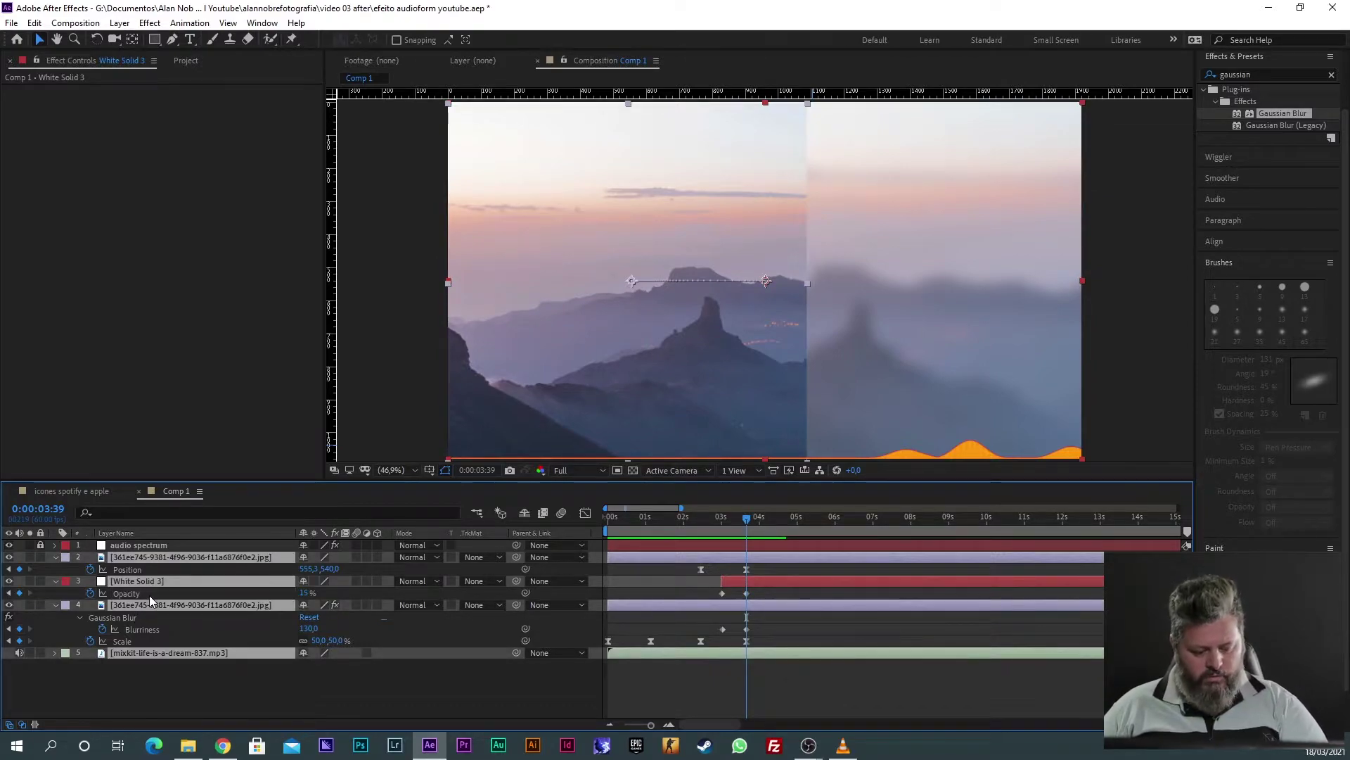
{"action": "key", "text": "u"}
{"action": "left_click", "coordinate": [213, 625]}
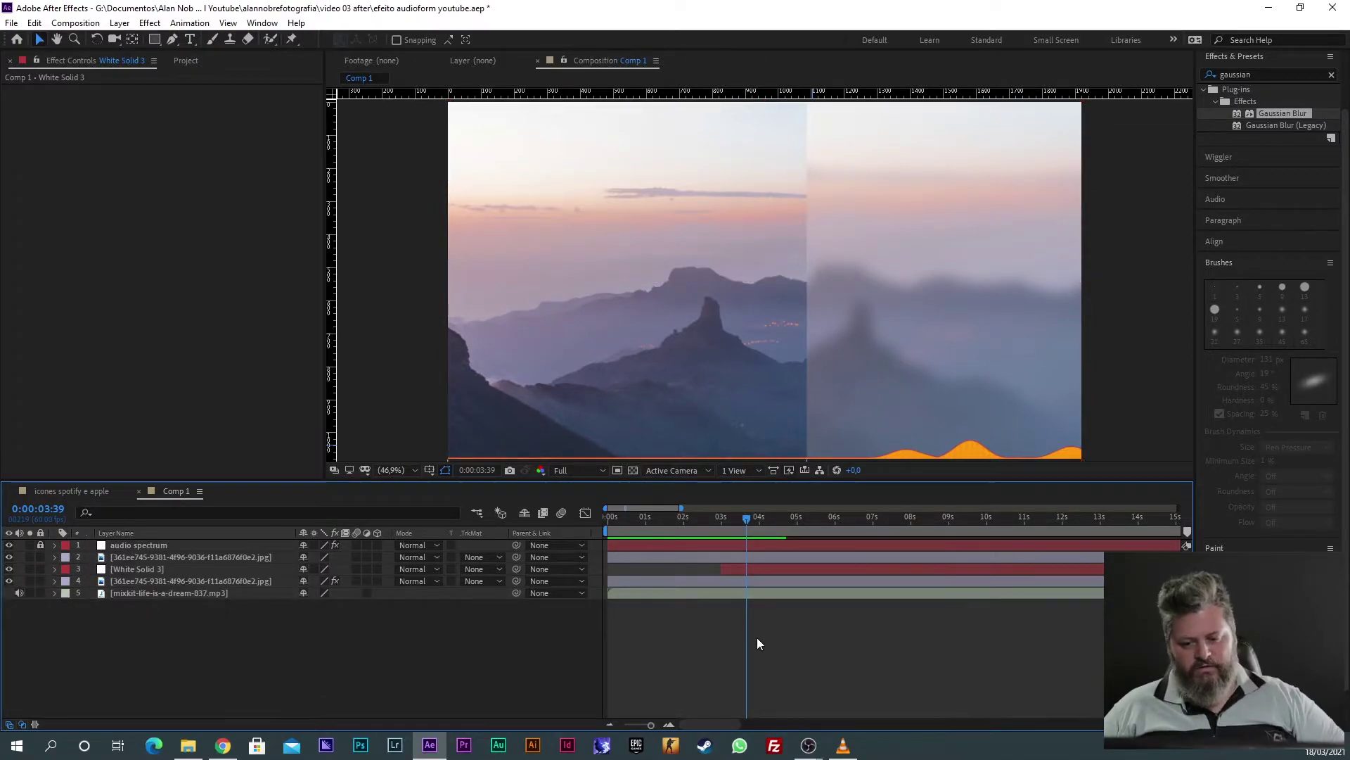
{"action": "left_click", "coordinate": [724, 557]}
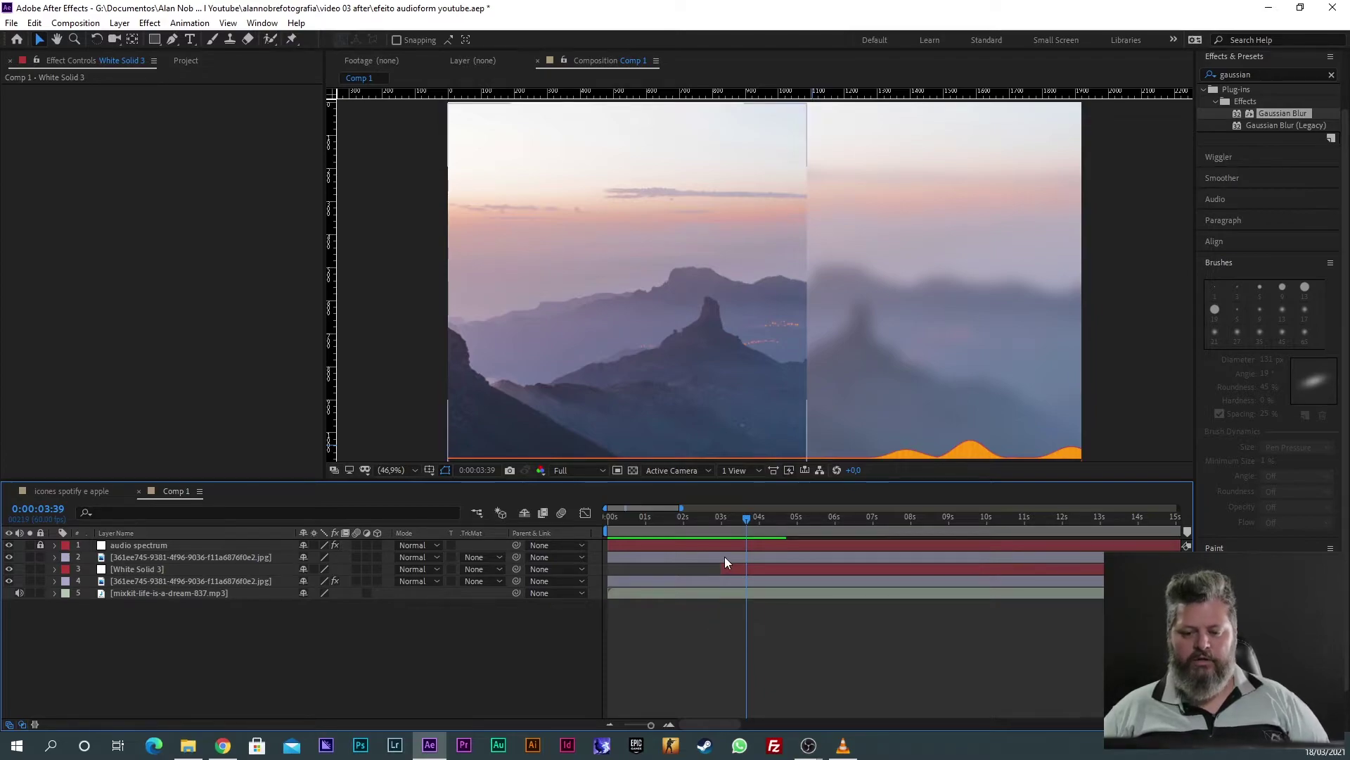
Step: Switch to VLC and play the reference video from the start until the logo and song titles have slid in
{"action": "key", "text": "alt+Tab"}
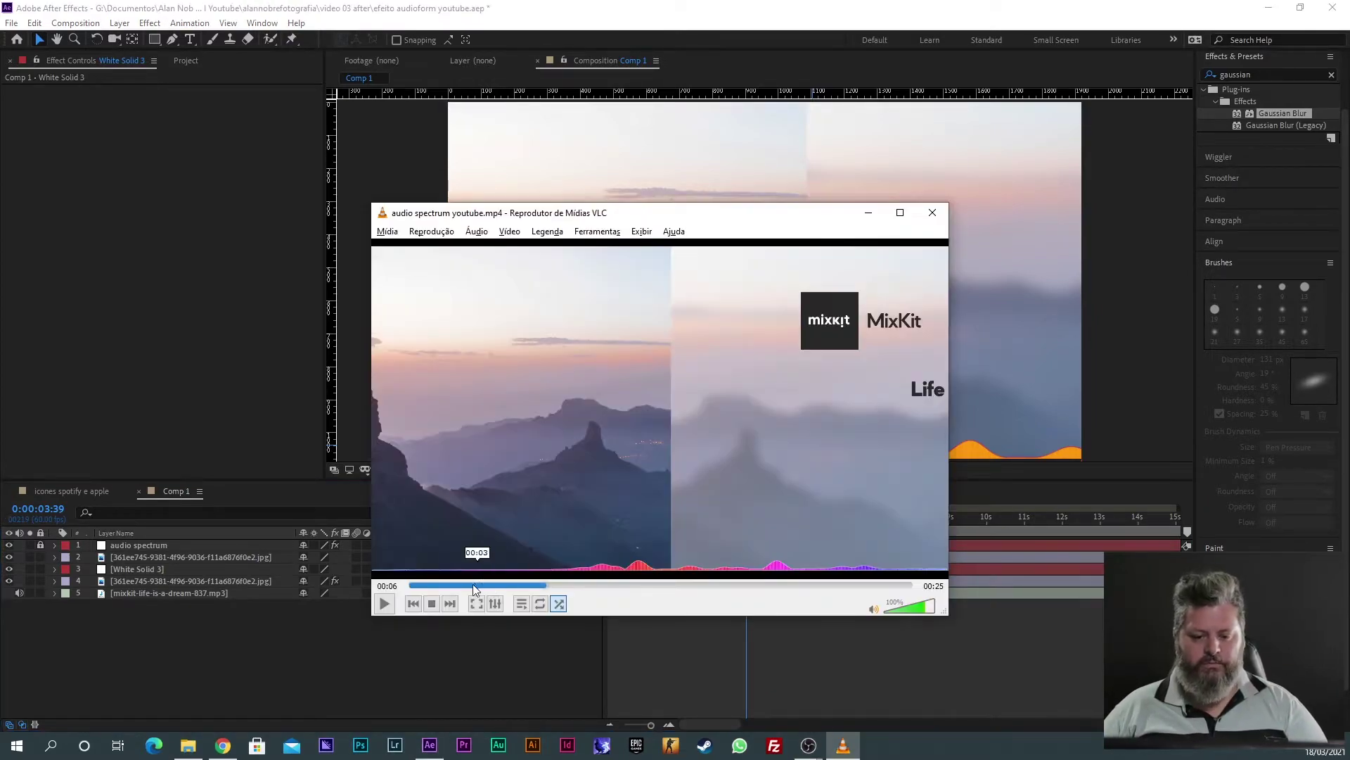
{"action": "left_click", "coordinate": [385, 603]}
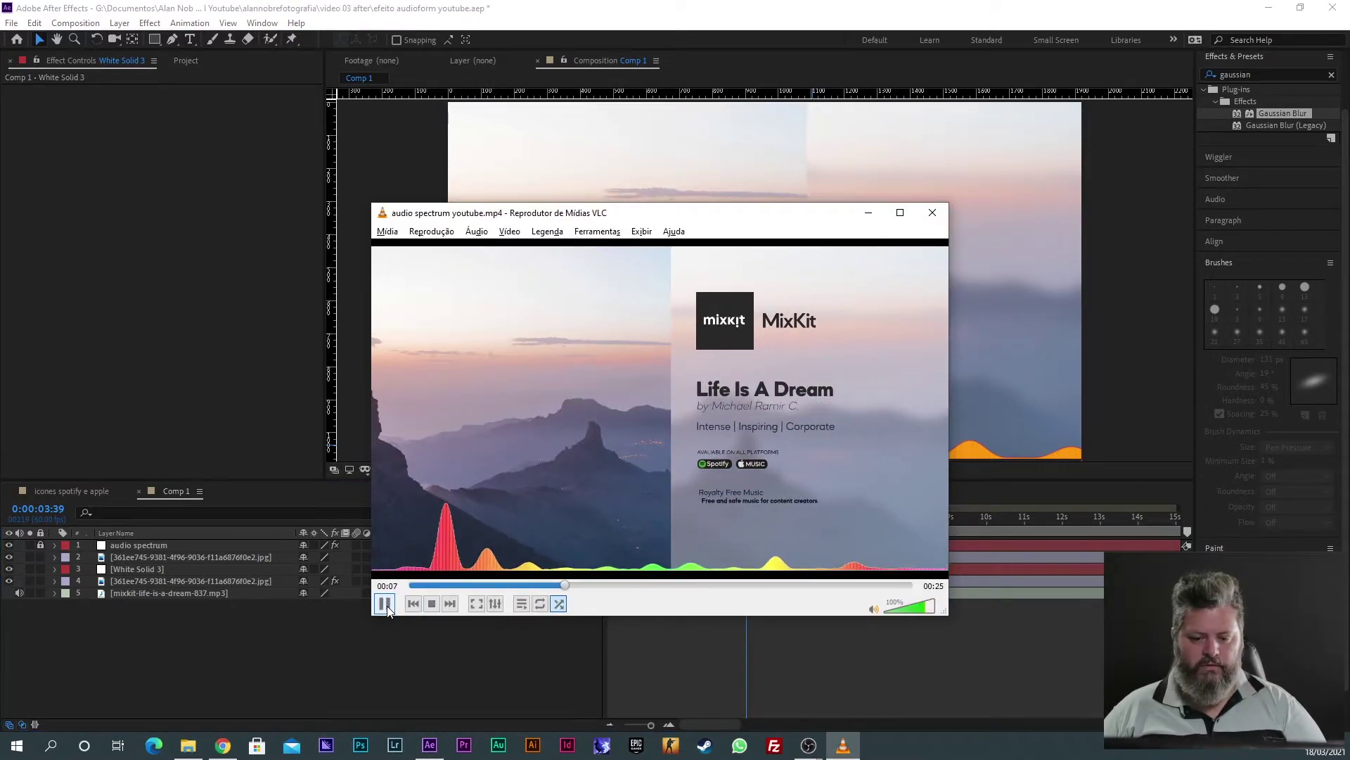
{"action": "left_click", "coordinate": [384, 603]}
{"action": "left_click", "coordinate": [404, 585]}
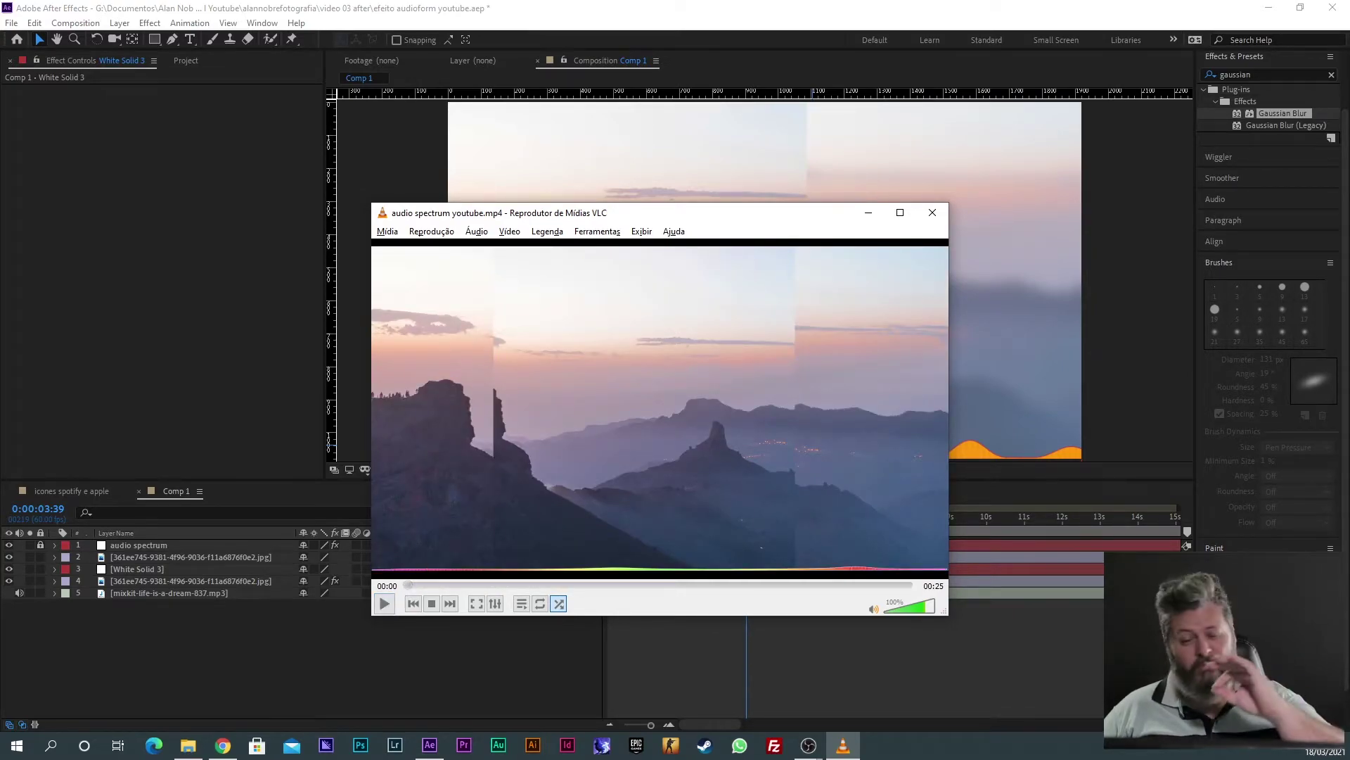
{"action": "left_click", "coordinate": [382, 605]}
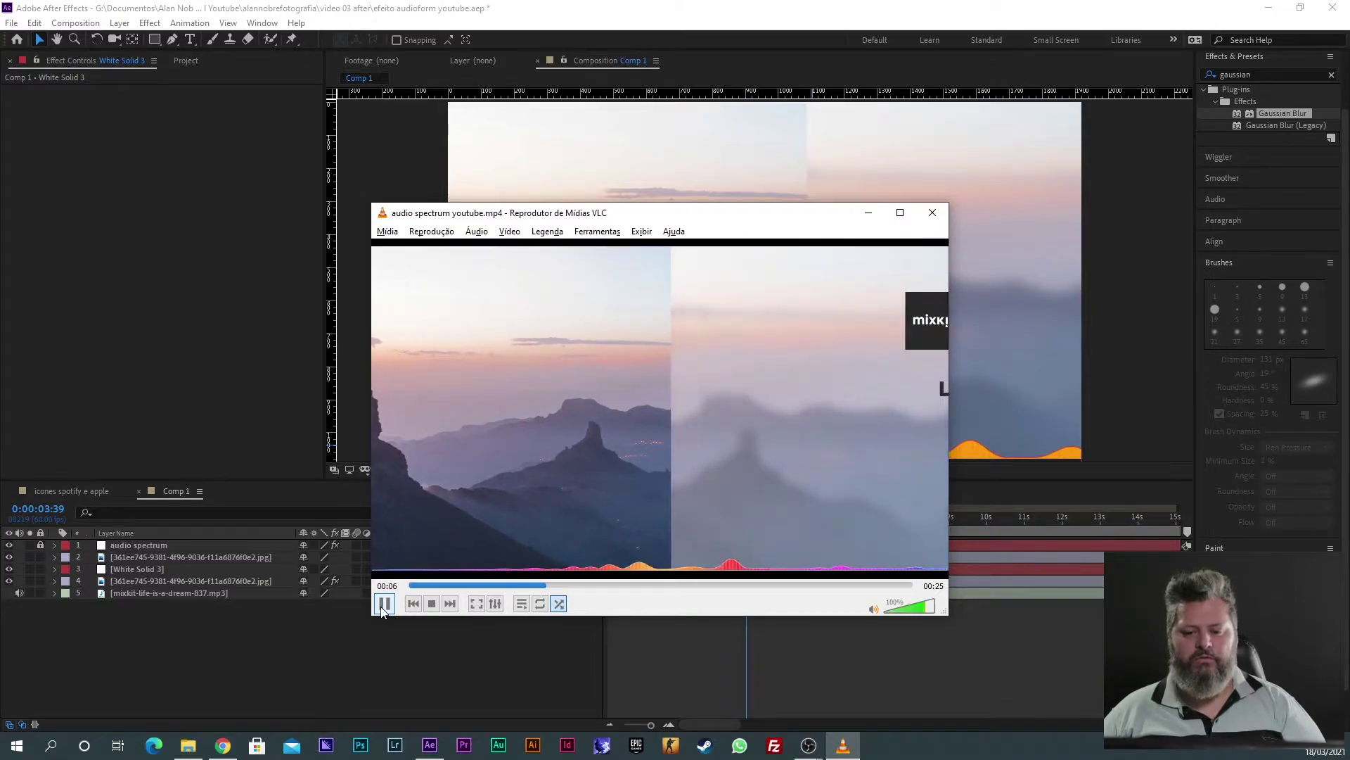
{"action": "left_click", "coordinate": [385, 604]}
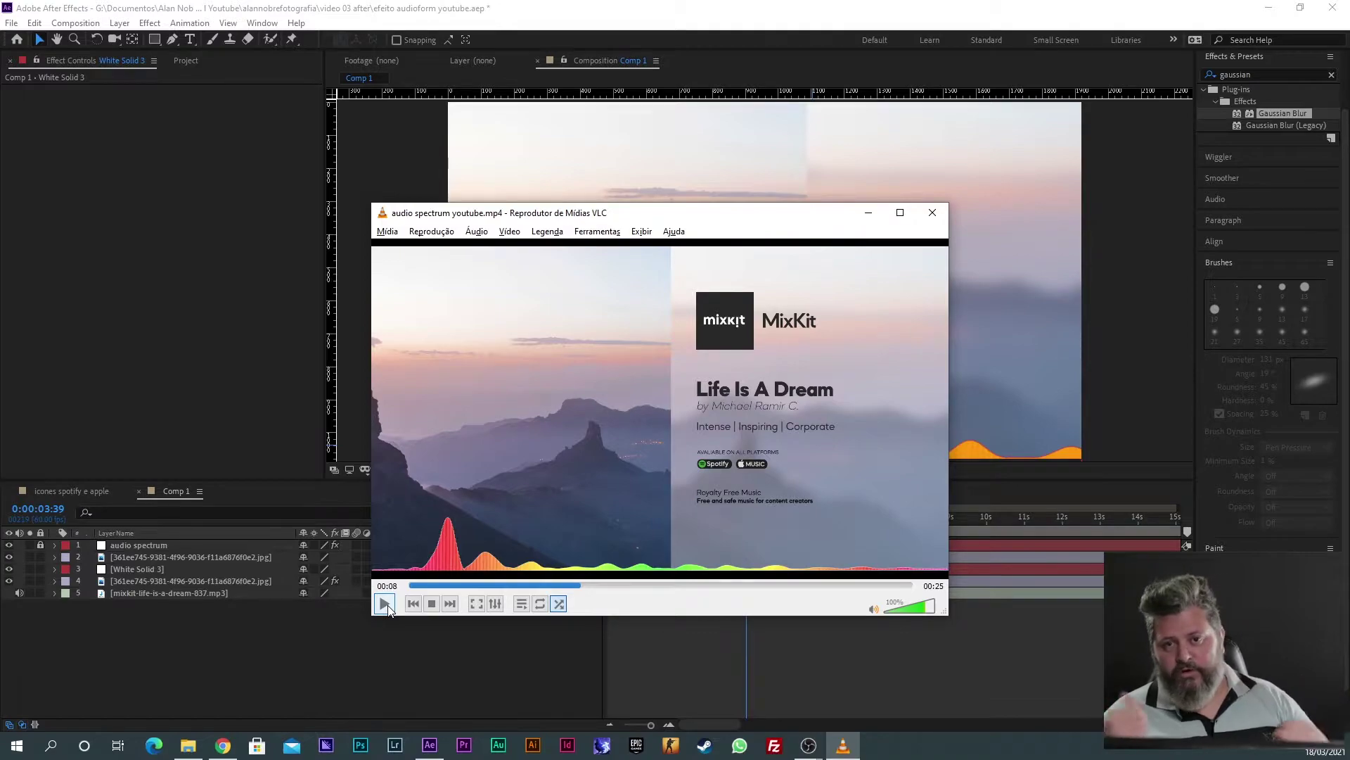
Step: Enlarge the reference video to examine the logo, titles and platform badges, restore its size and return to After Effects
{"action": "left_click_drag", "start_coordinate": [838, 223], "coordinate": [808, 201]}
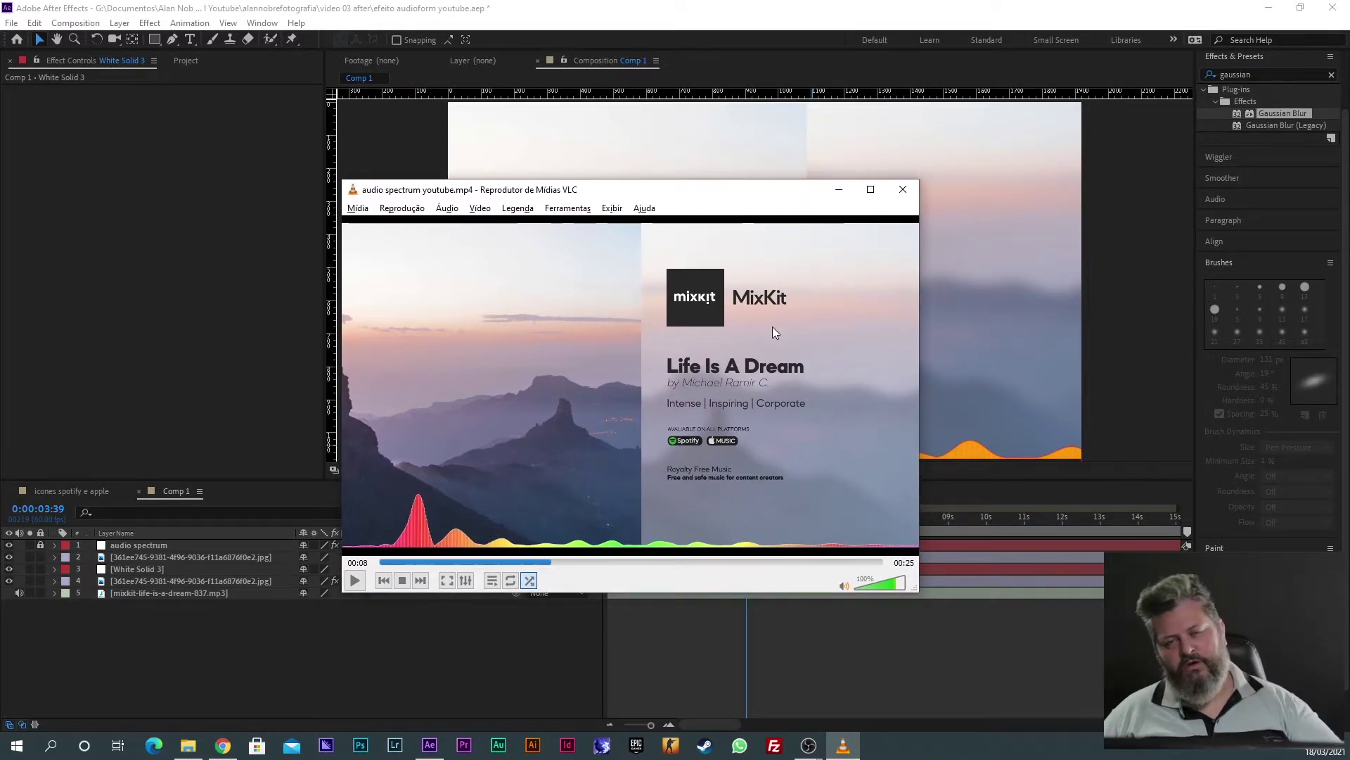
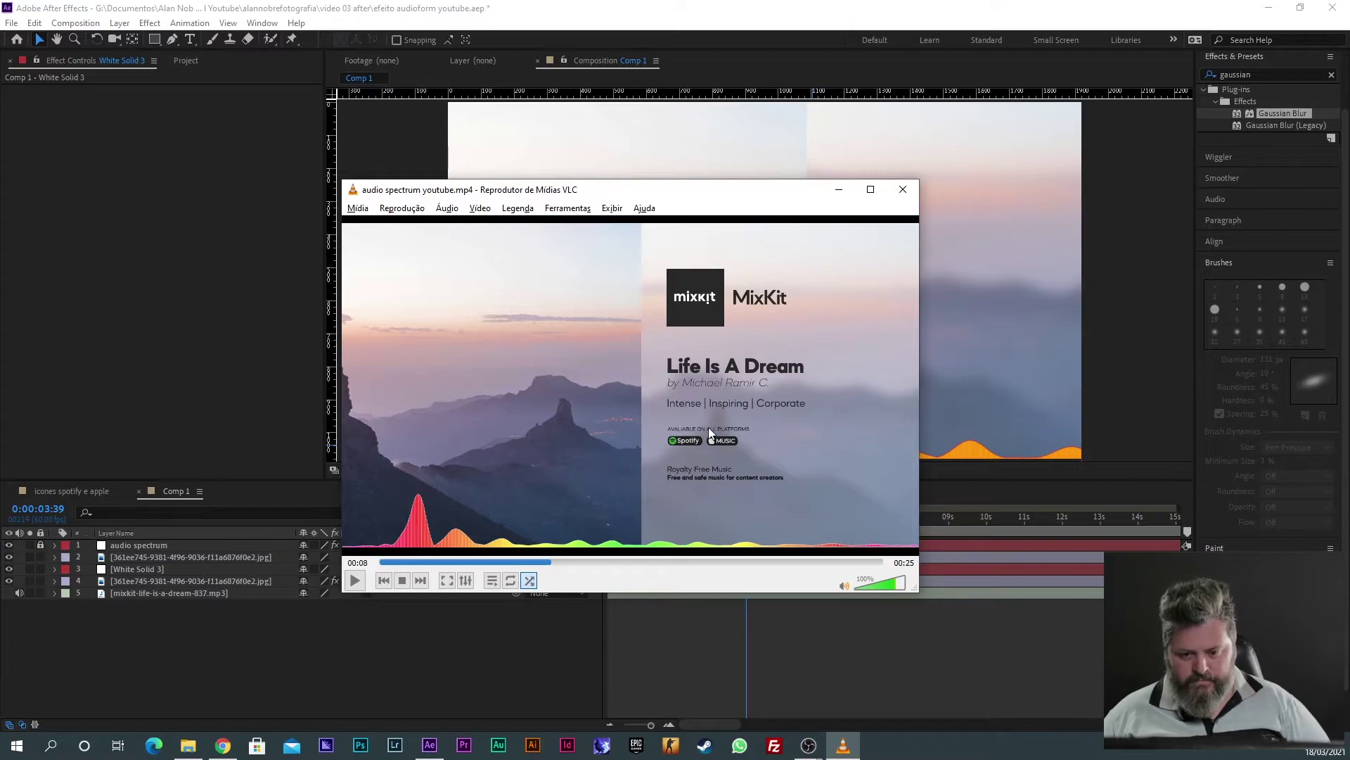
{"action": "left_click", "coordinate": [870, 189]}
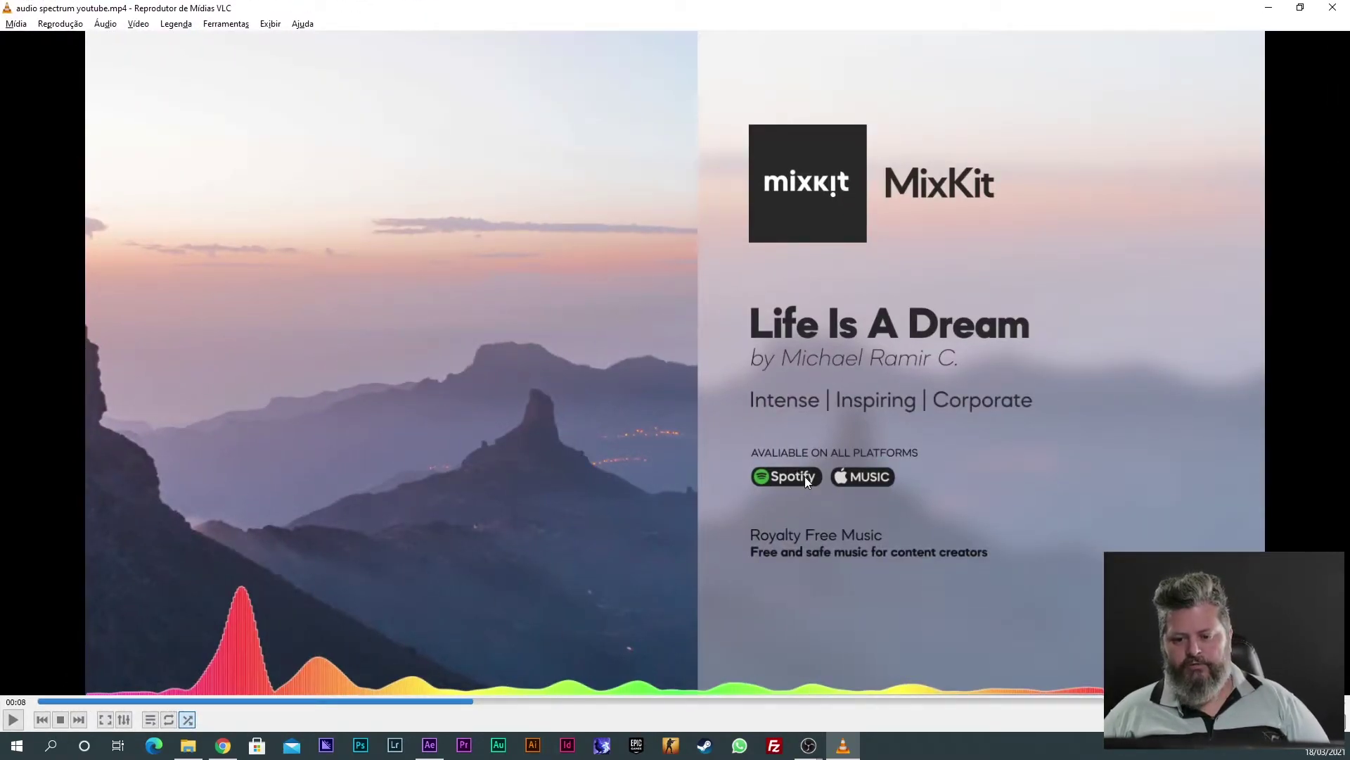
{"action": "left_click", "coordinate": [1299, 7]}
{"action": "left_click", "coordinate": [823, 166]}
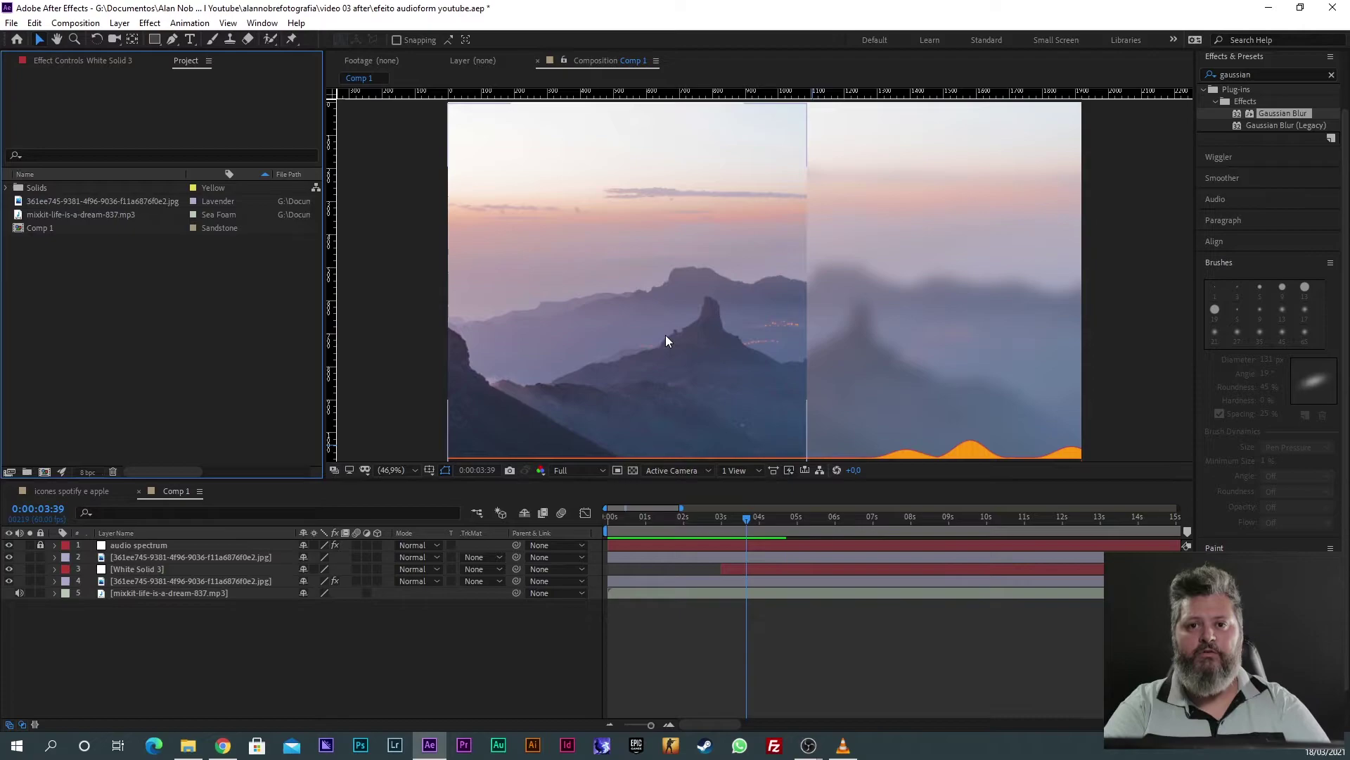
Step: Import the logo mixkit image and delete the logo mixkit composition created with it
{"action": "double_click", "coordinate": [192, 310]}
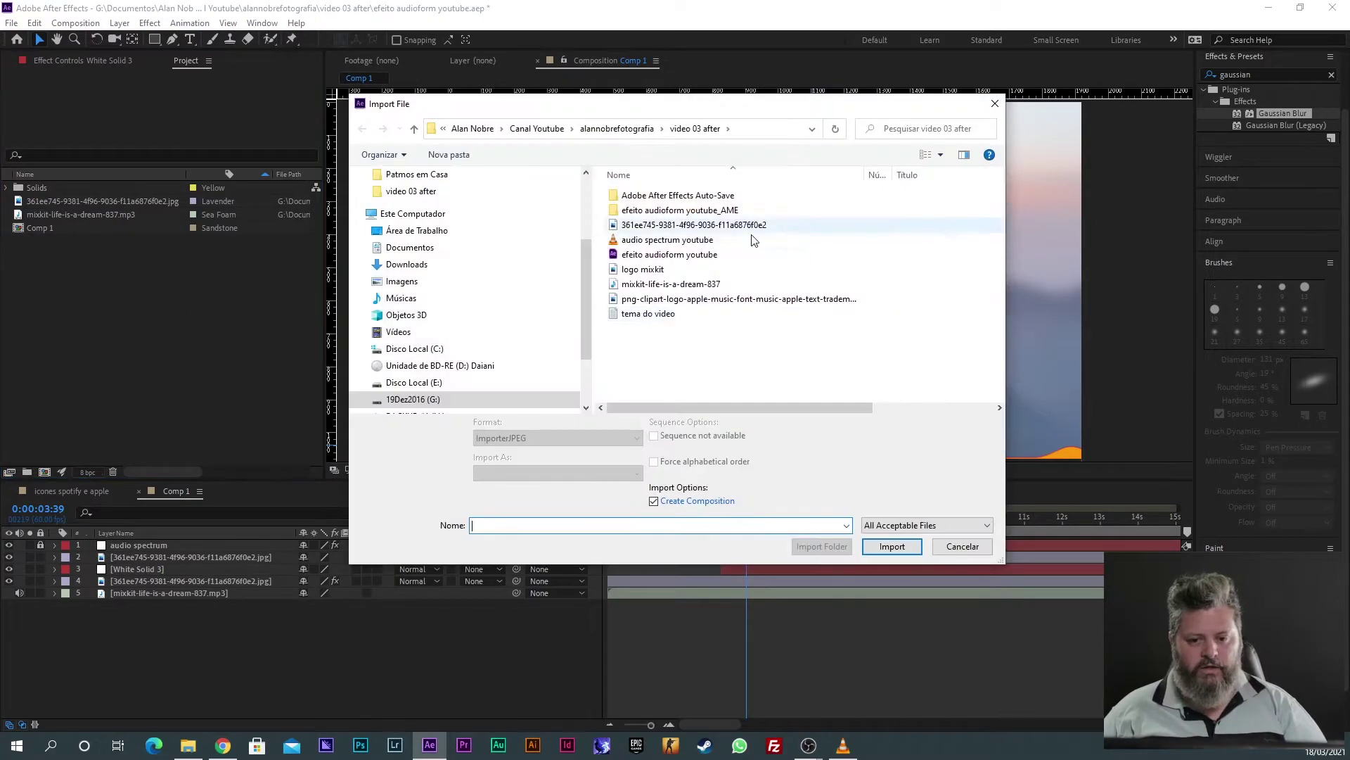
{"action": "left_click", "coordinate": [651, 273]}
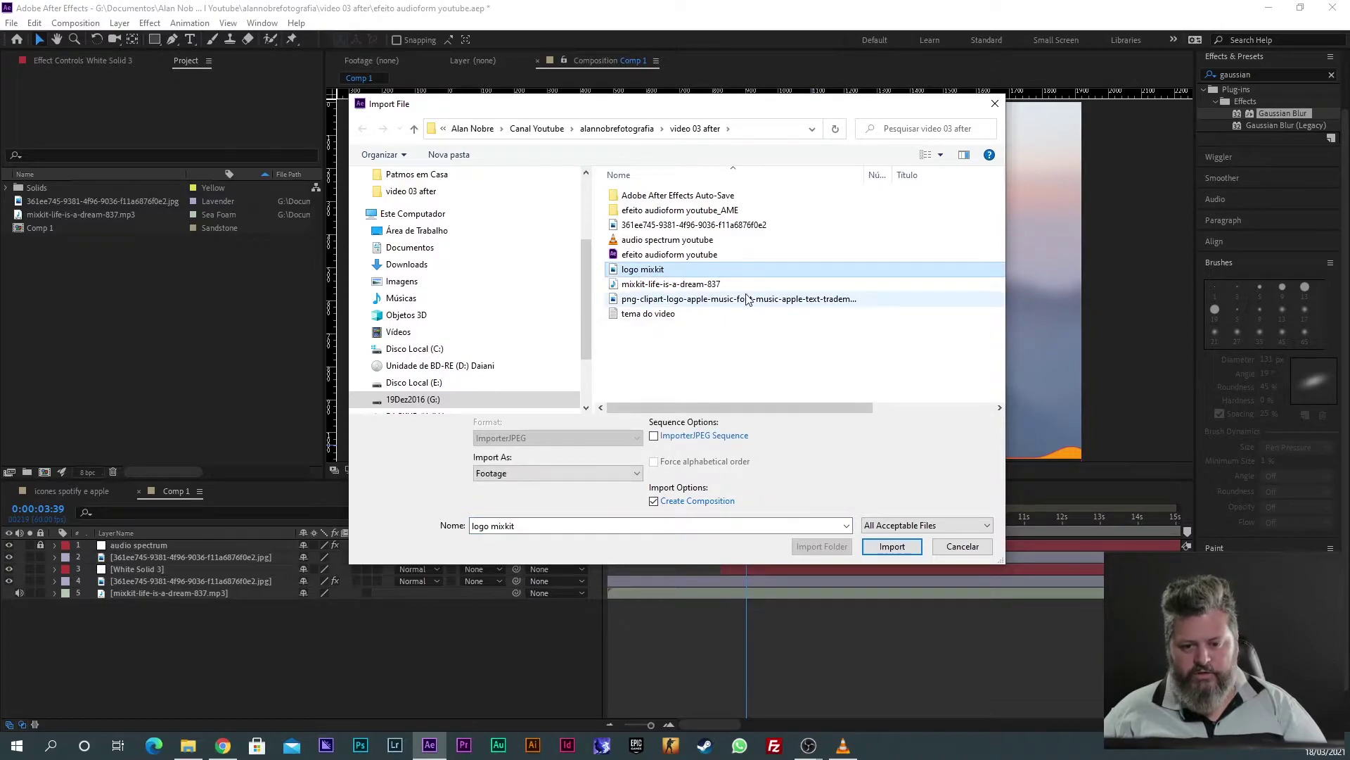
{"action": "left_click", "coordinate": [892, 547]}
{"action": "left_click", "coordinate": [66, 255]}
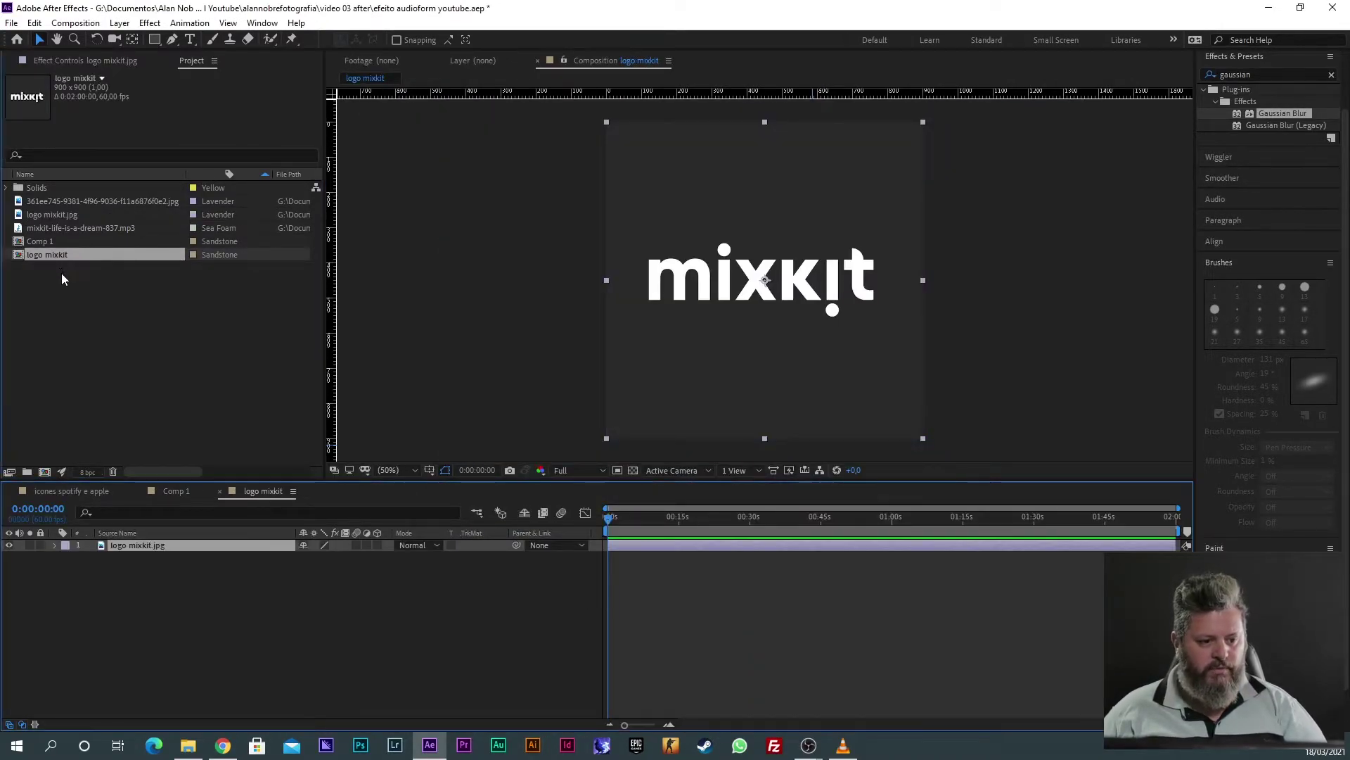
{"action": "key", "text": "Delete"}
Step: Place the Mixkit logo, scaled down, over the upper blurred area of Comp 1 and trim its layer to start at 0:00:04:45
{"action": "left_click_drag", "start_coordinate": [40, 214], "coordinate": [841, 315]}
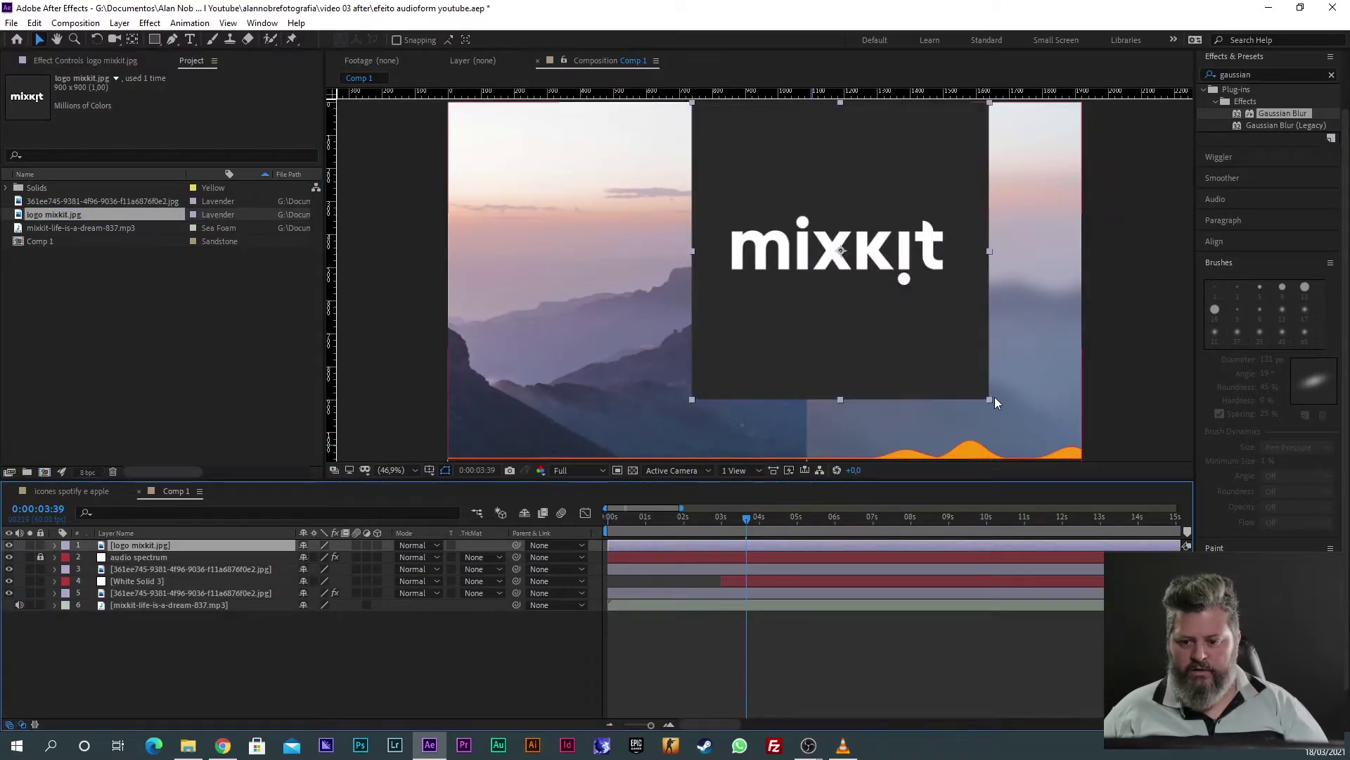
{"action": "left_click_drag", "start_coordinate": [990, 400], "coordinate": [880, 184]}
{"action": "left_click_drag", "start_coordinate": [649, 530], "coordinate": [788, 529]}
{"action": "left_click", "coordinate": [771, 544]}
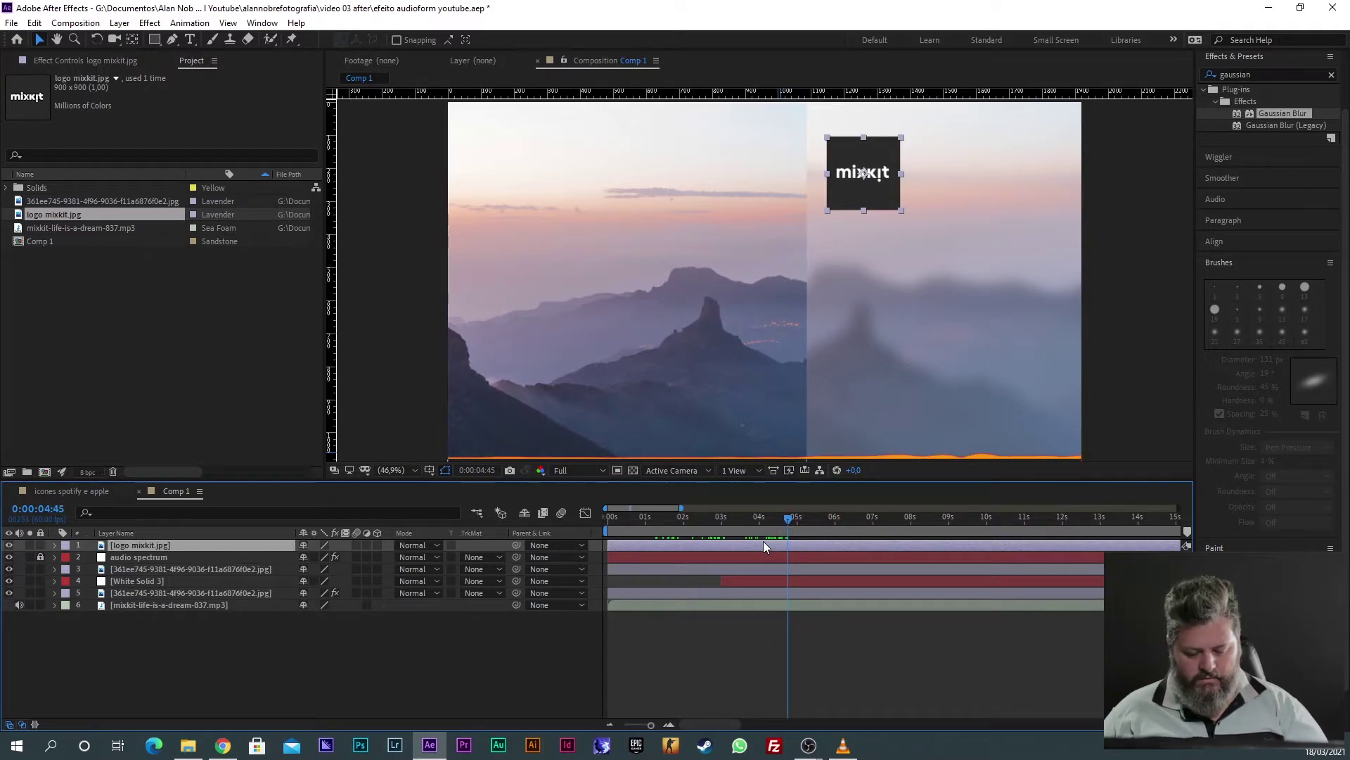
{"action": "key", "text": "ctrl+shift+d"}
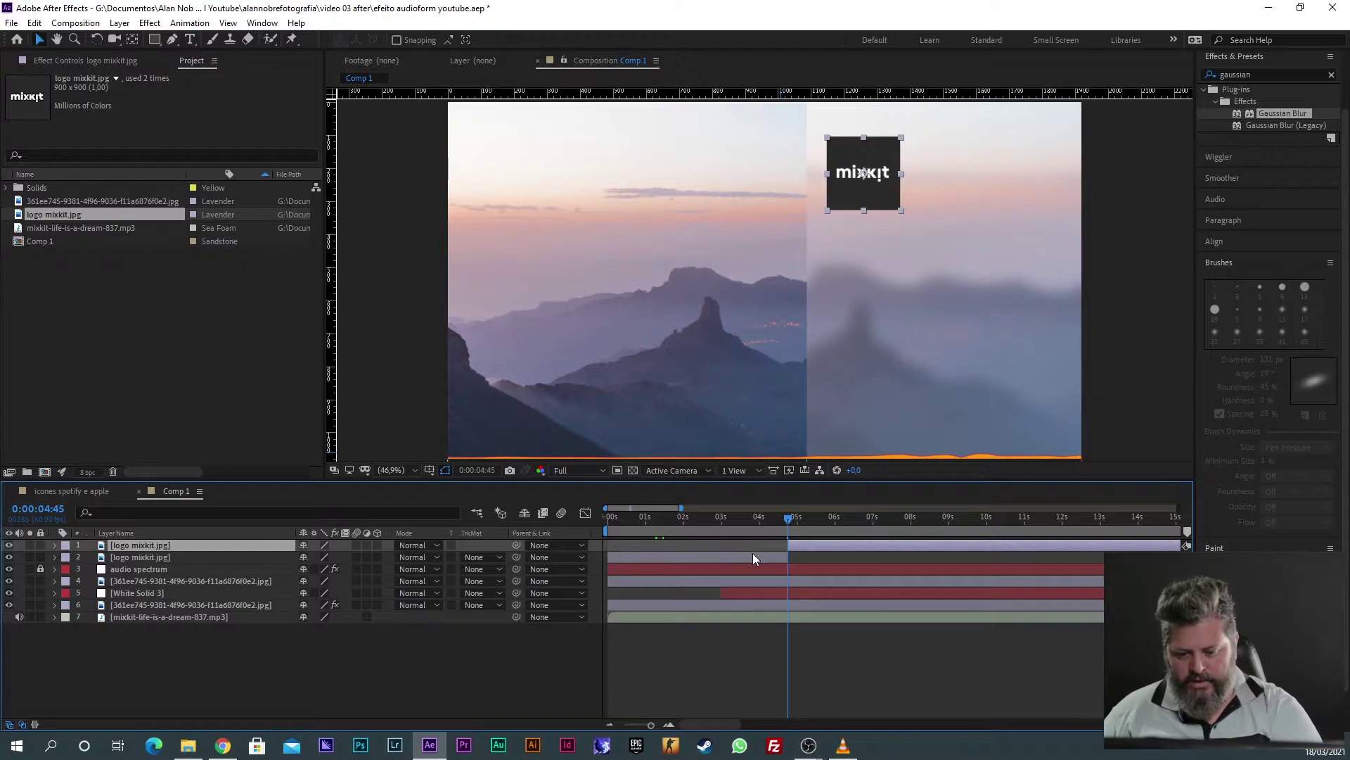
{"action": "left_click", "coordinate": [753, 553]}
{"action": "key", "text": "Delete"}
Step: Keyframe the logo layer's Position at 0:00:04:45 and apply Easy Ease to that keyframe
{"action": "left_click_drag", "start_coordinate": [768, 522], "coordinate": [790, 518]}
{"action": "left_click", "coordinate": [797, 545]}
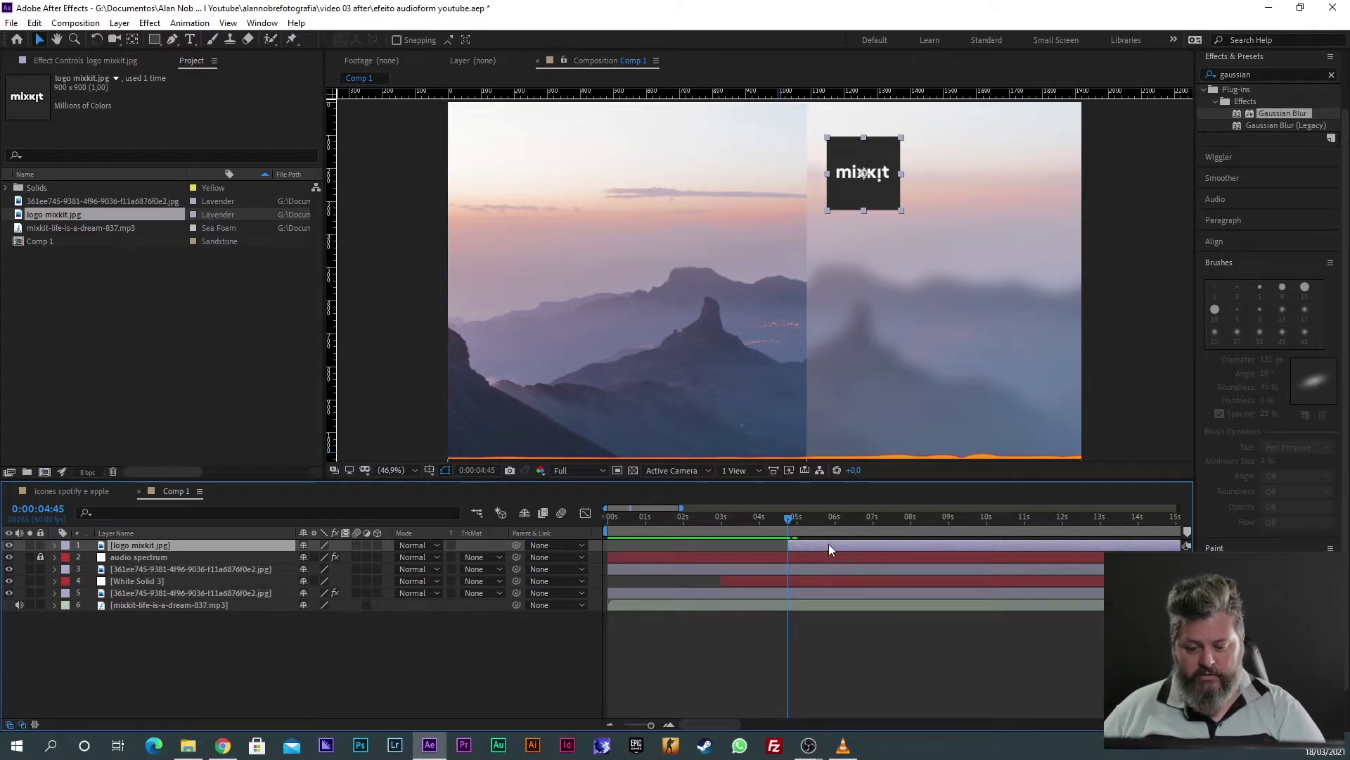
{"action": "key", "text": "p"}
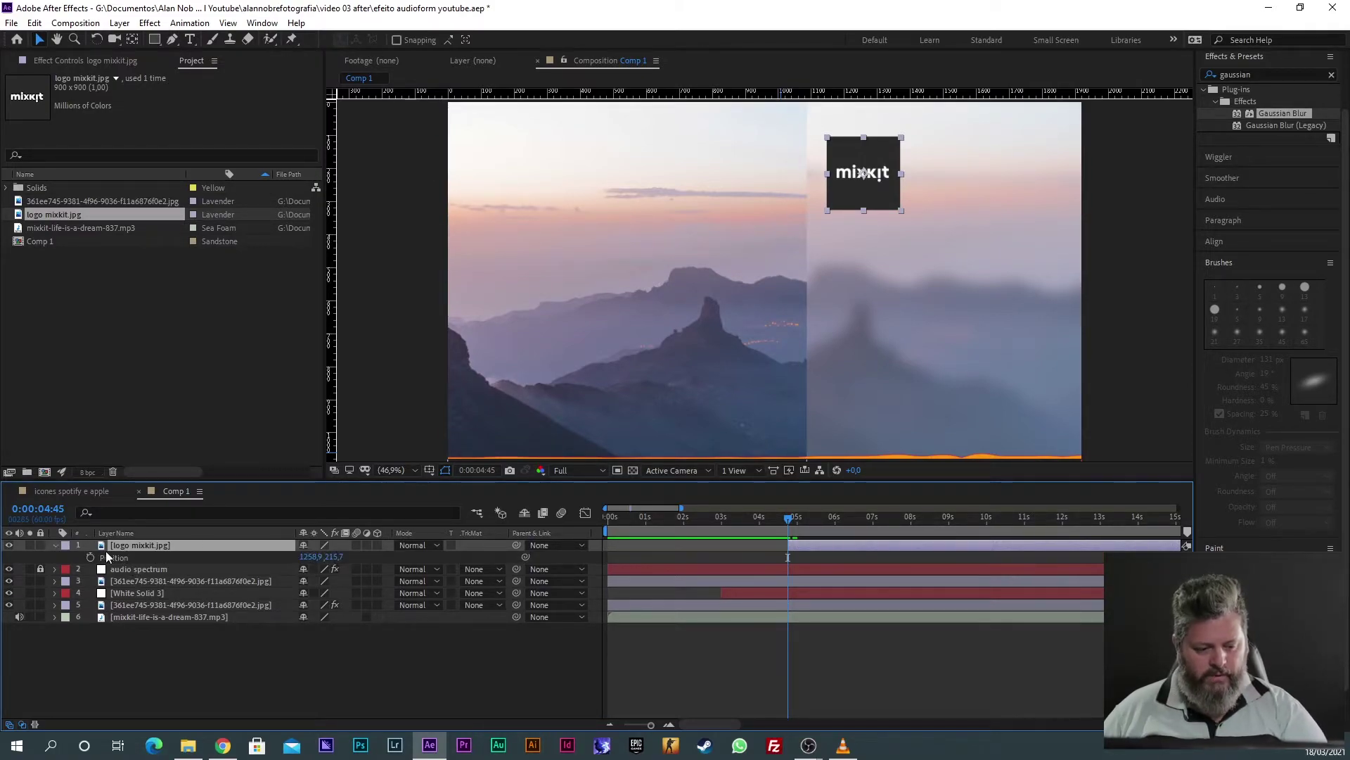
{"action": "left_click", "coordinate": [91, 556]}
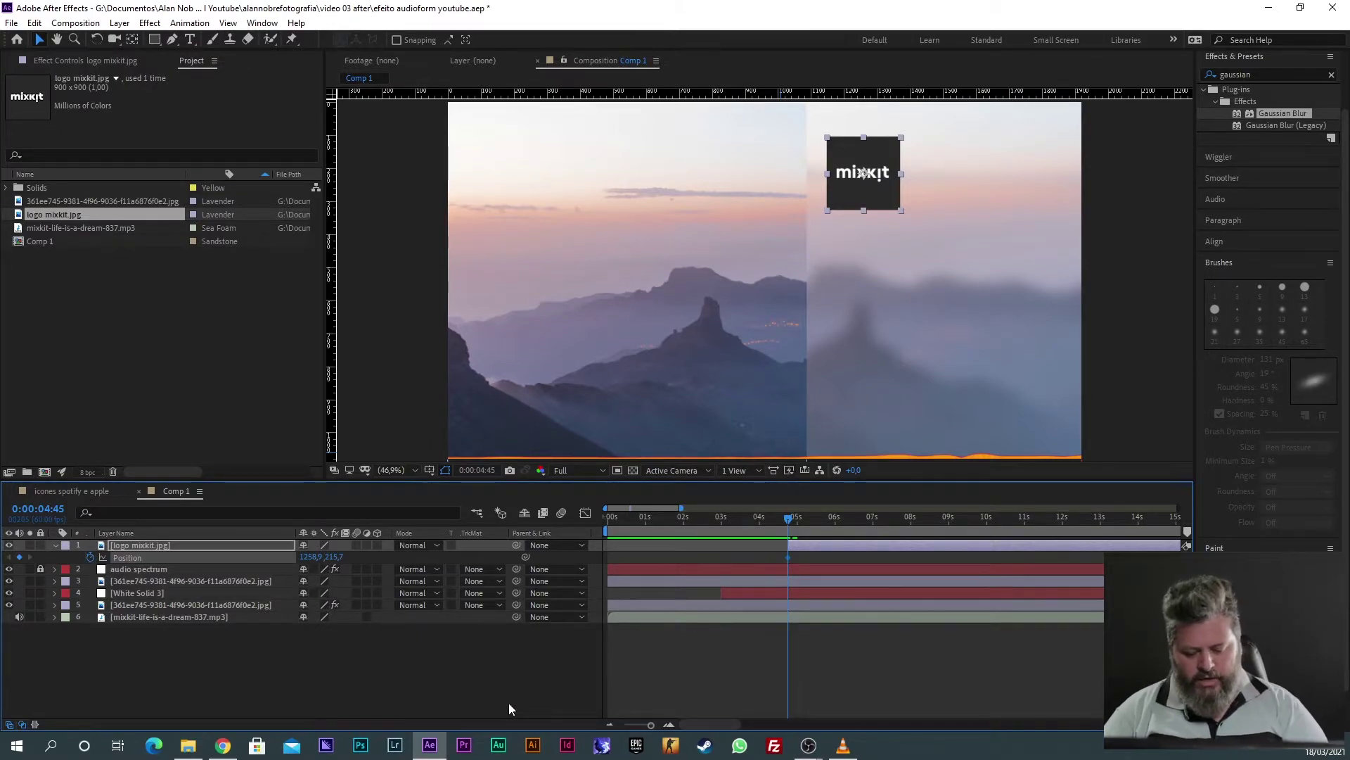
{"action": "key", "text": "ctrl+k"}
{"action": "key", "text": "Escape"}
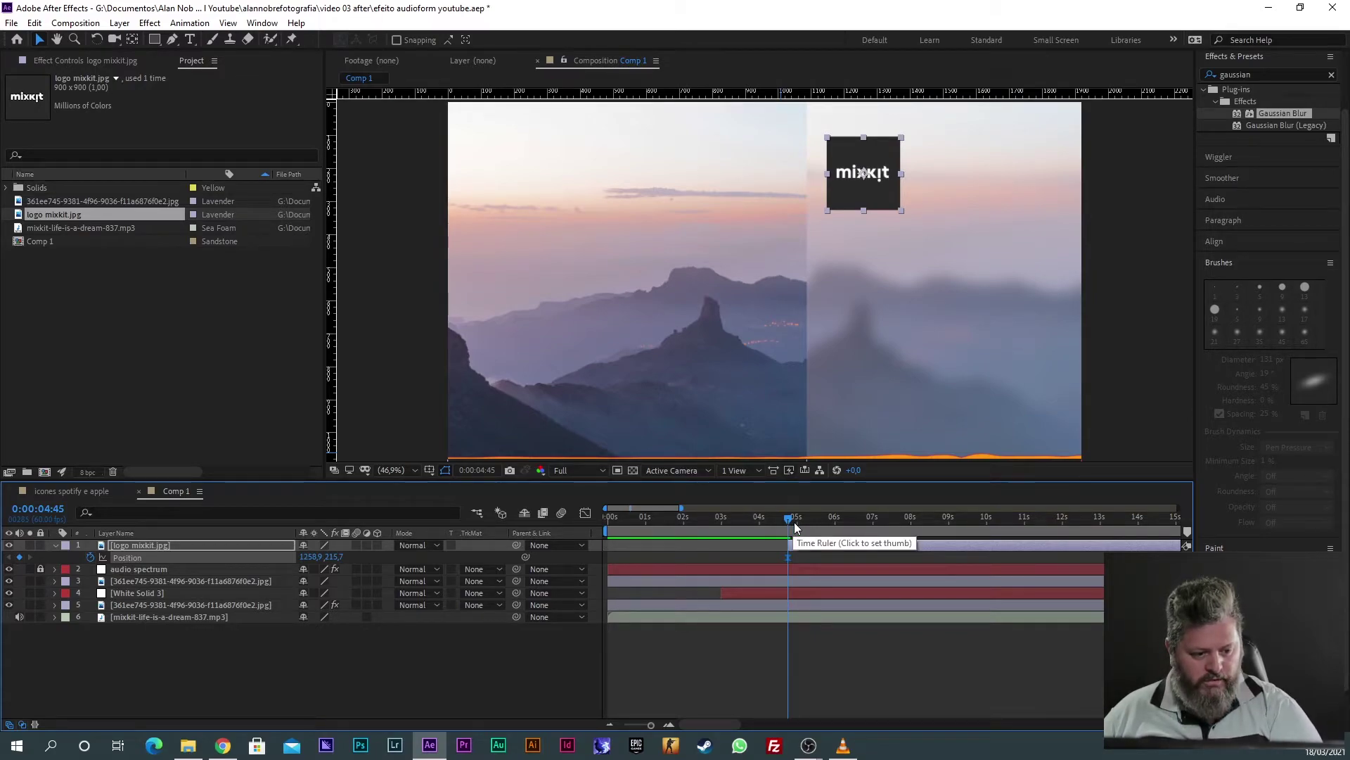
Step: Add a Position keyframe for the logo at 0:00:05:46 and set its X position to 2049,9 at 0:00:04:45
{"action": "left_click_drag", "start_coordinate": [791, 526], "coordinate": [830, 524]}
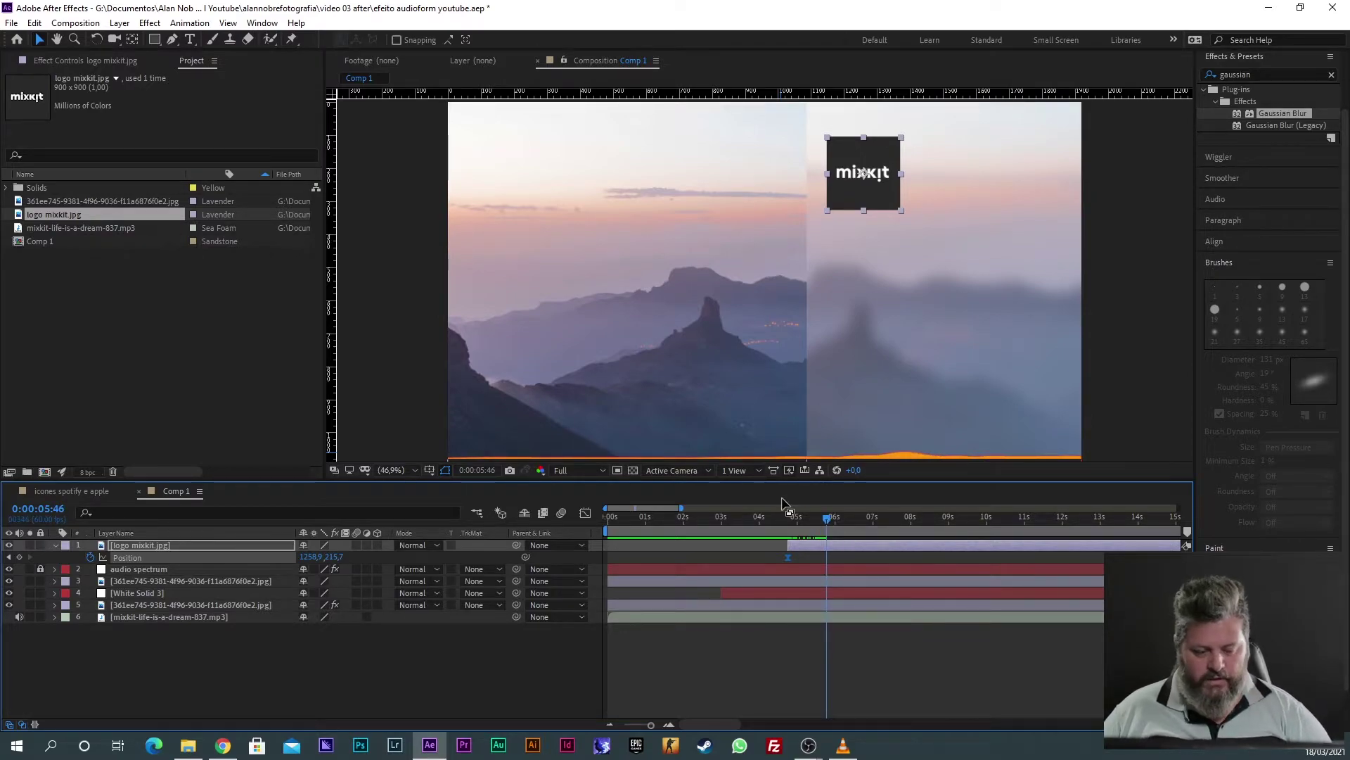
{"action": "left_click", "coordinate": [20, 556]}
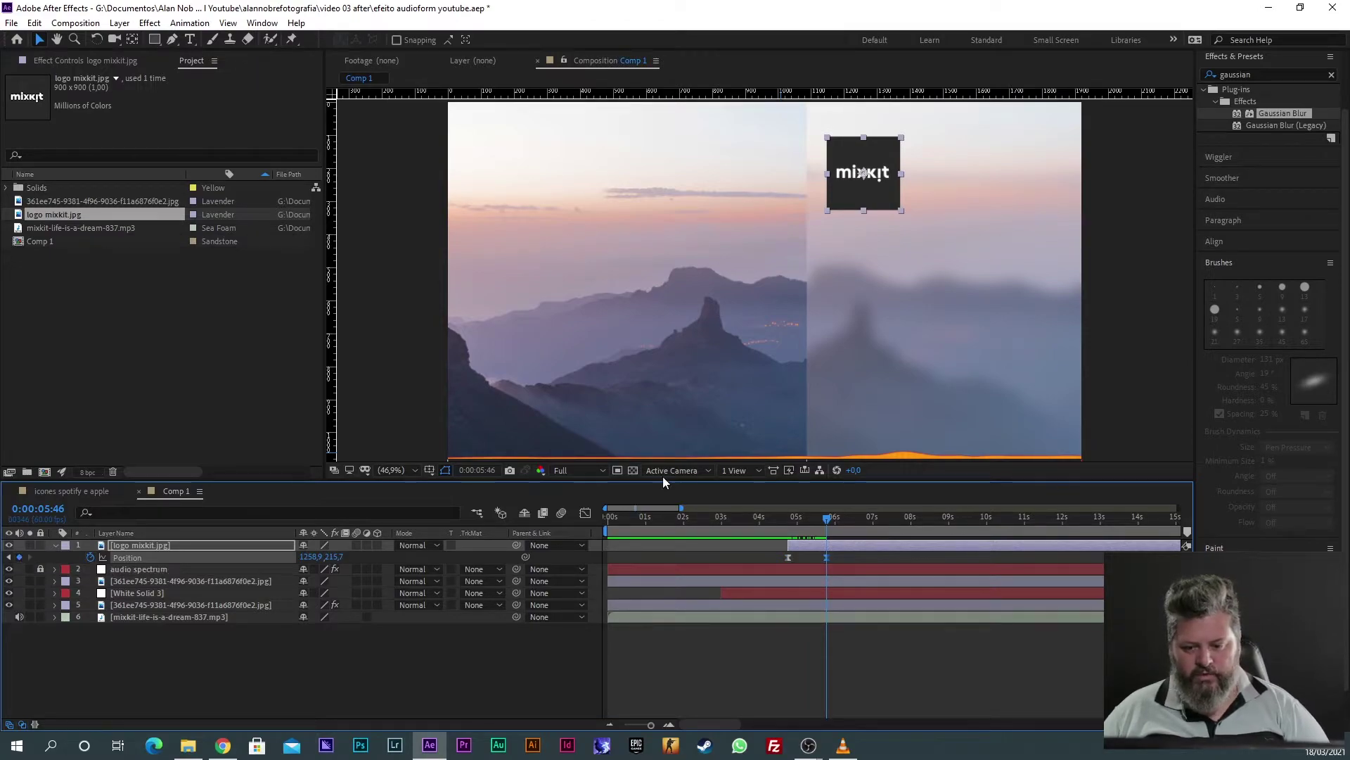
{"action": "left_click_drag", "start_coordinate": [816, 518], "coordinate": [801, 518]}
{"action": "left_click_drag", "start_coordinate": [314, 556], "coordinate": [834, 624]}
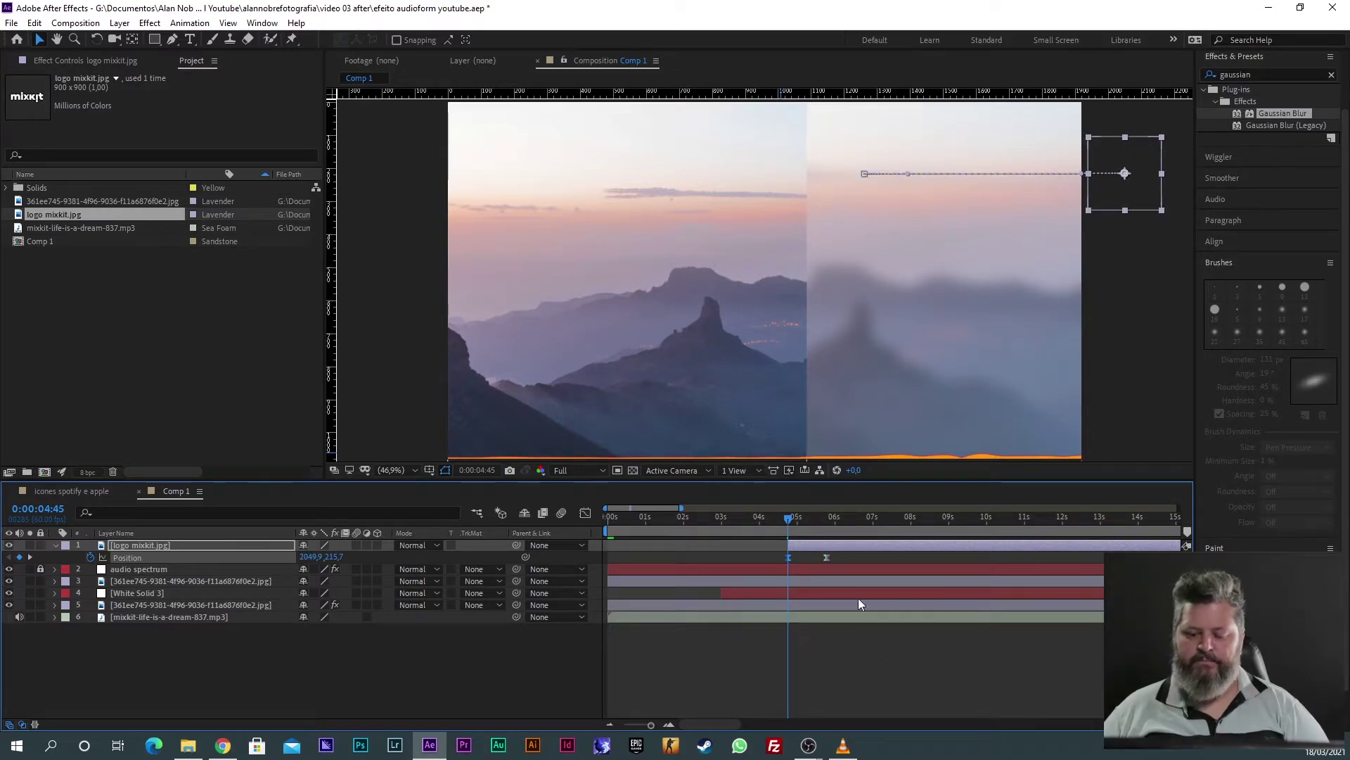
Step: Select both logo Position keyframes and open their Keyframe Velocity settings at the incoming Influence value
{"action": "left_click_drag", "start_coordinate": [851, 556], "coordinate": [751, 564]}
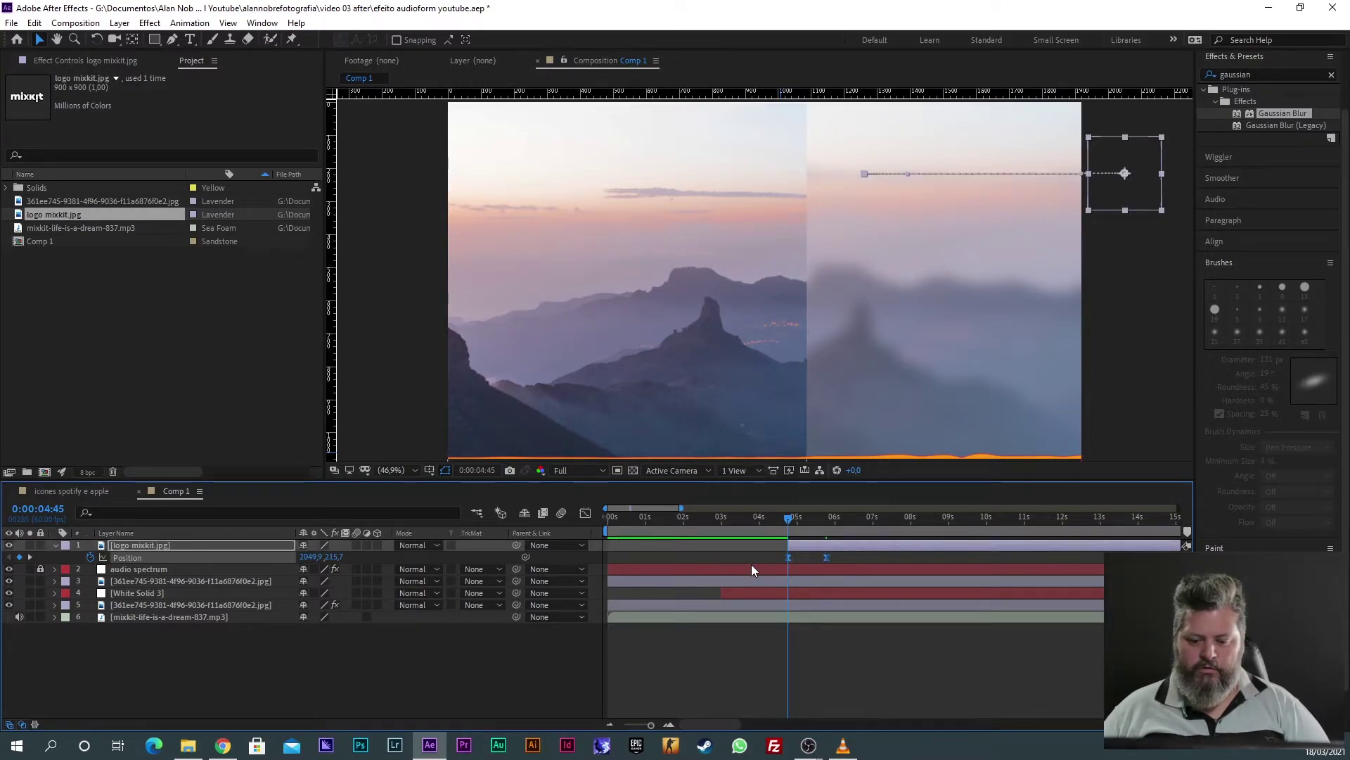
{"action": "key", "text": "ctrl+shift+k"}
{"action": "key", "text": "Tab"}
{"action": "key", "text": "Tab"}
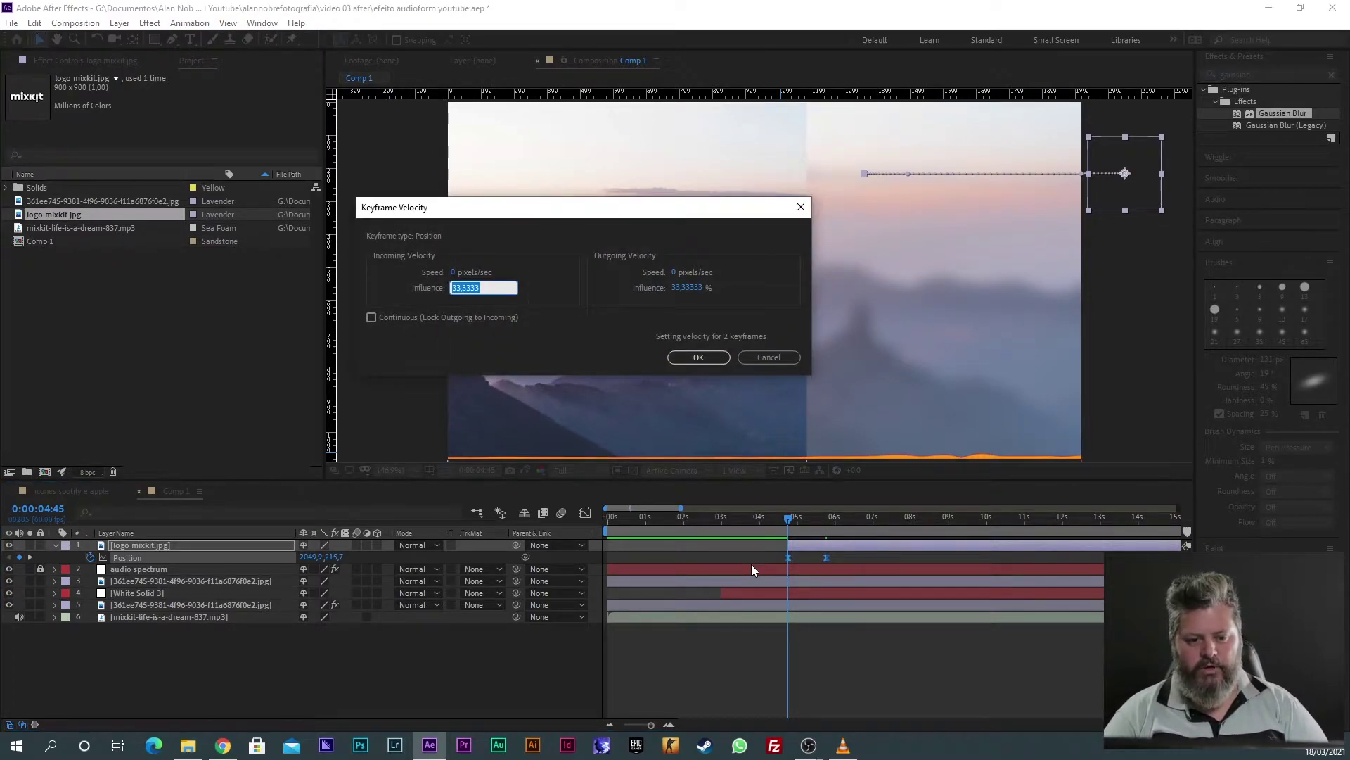
Step: Set both the incoming and outgoing velocity influence of the logo layer's two Position keyframes to 100%
{"action": "type", "text": "100"}
{"action": "key", "text": "Tab"}
{"action": "key", "text": "Tab"}
{"action": "type", "text": "100"}
{"action": "key", "text": "Return"}
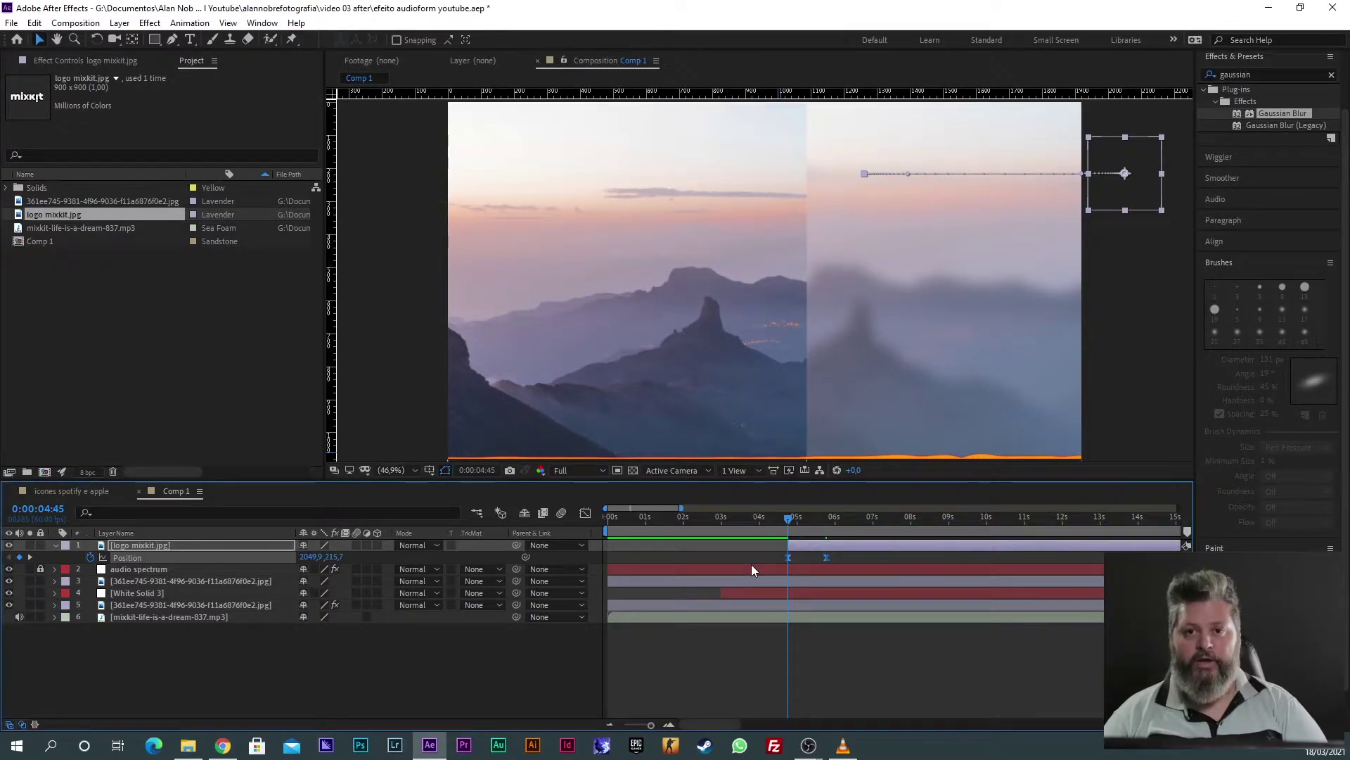
Step: Start the work area at about 0:00:04:26 and preview the logo's slide-in animation
{"action": "key", "text": "space"}
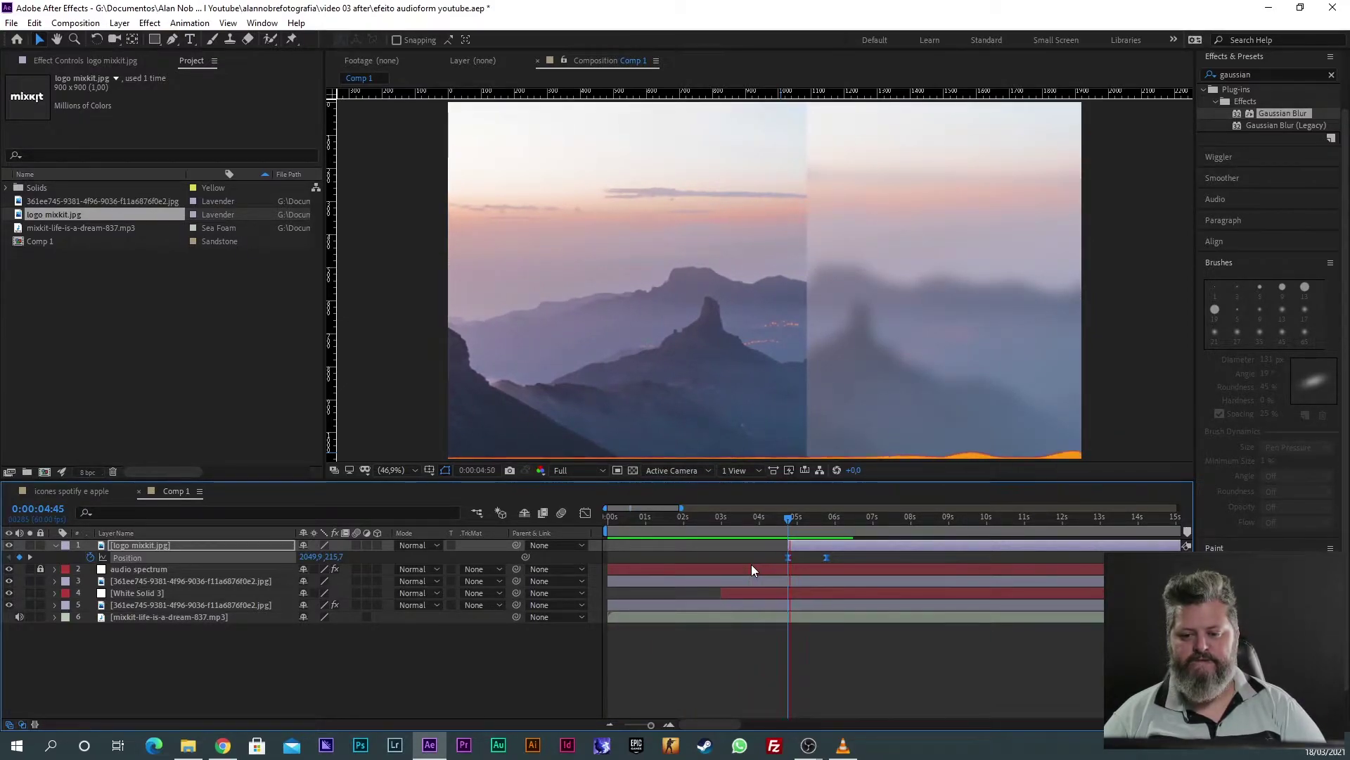
{"action": "key", "text": "space"}
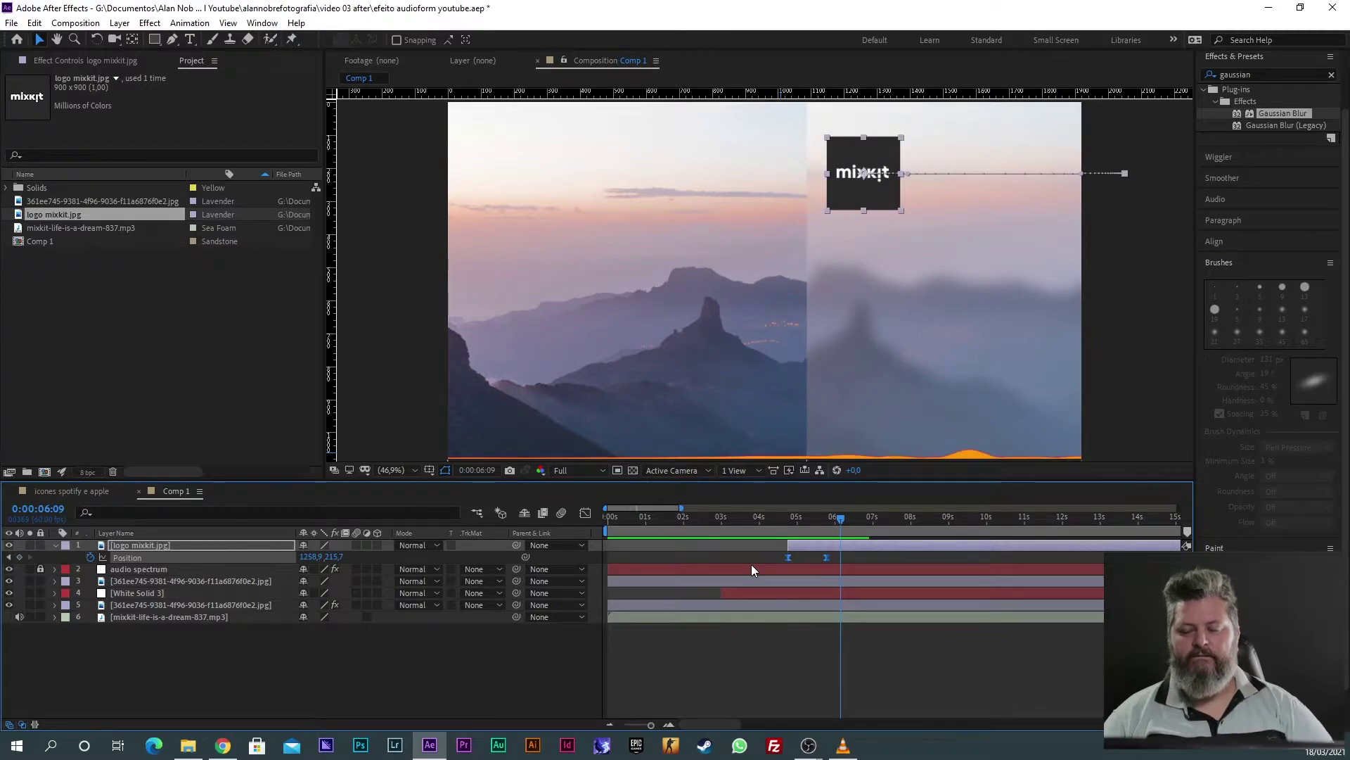
{"action": "mouse_move", "coordinate": [785, 518]}
{"action": "left_mouse_down"}
{"action": "mouse_move", "coordinate": [826, 525]}
{"action": "mouse_move", "coordinate": [642, 533]}
{"action": "mouse_move", "coordinate": [775, 533]}
{"action": "left_mouse_up"}
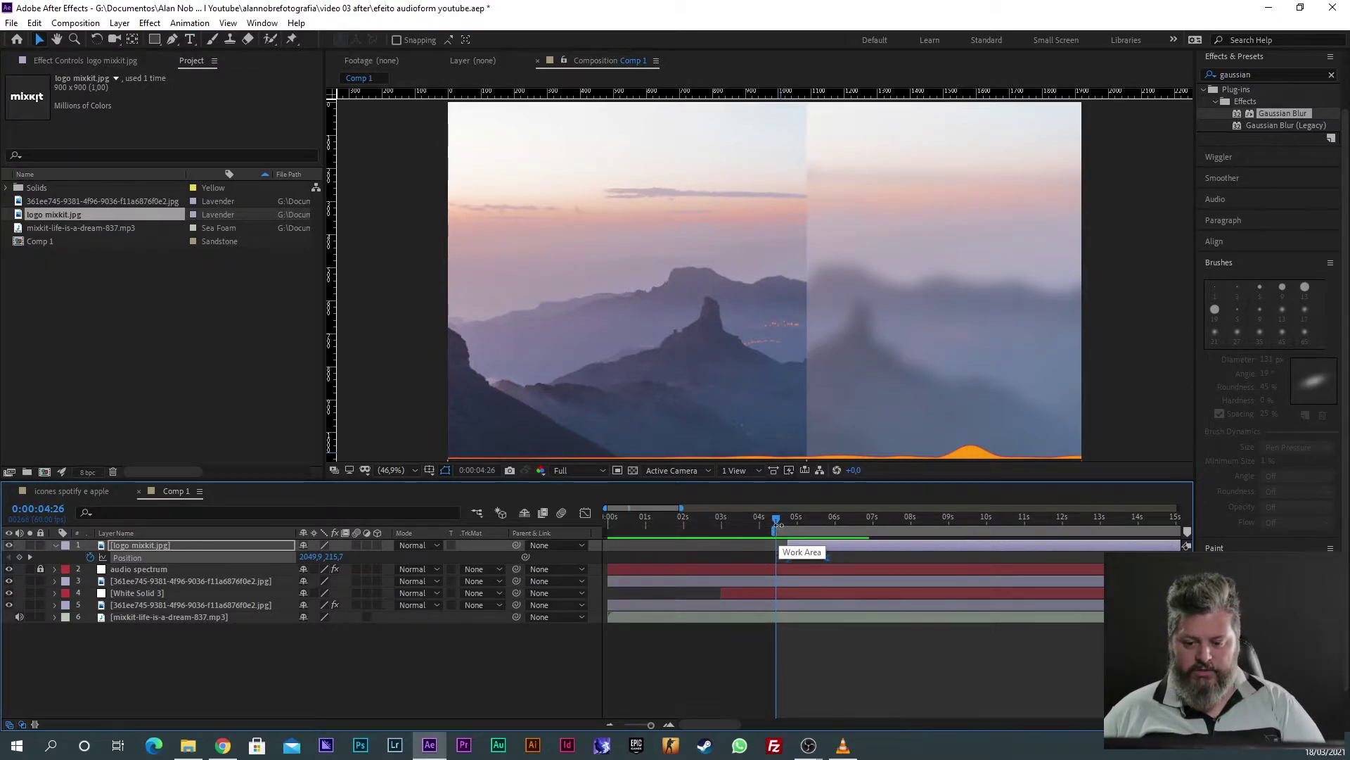
{"action": "key", "text": "space"}
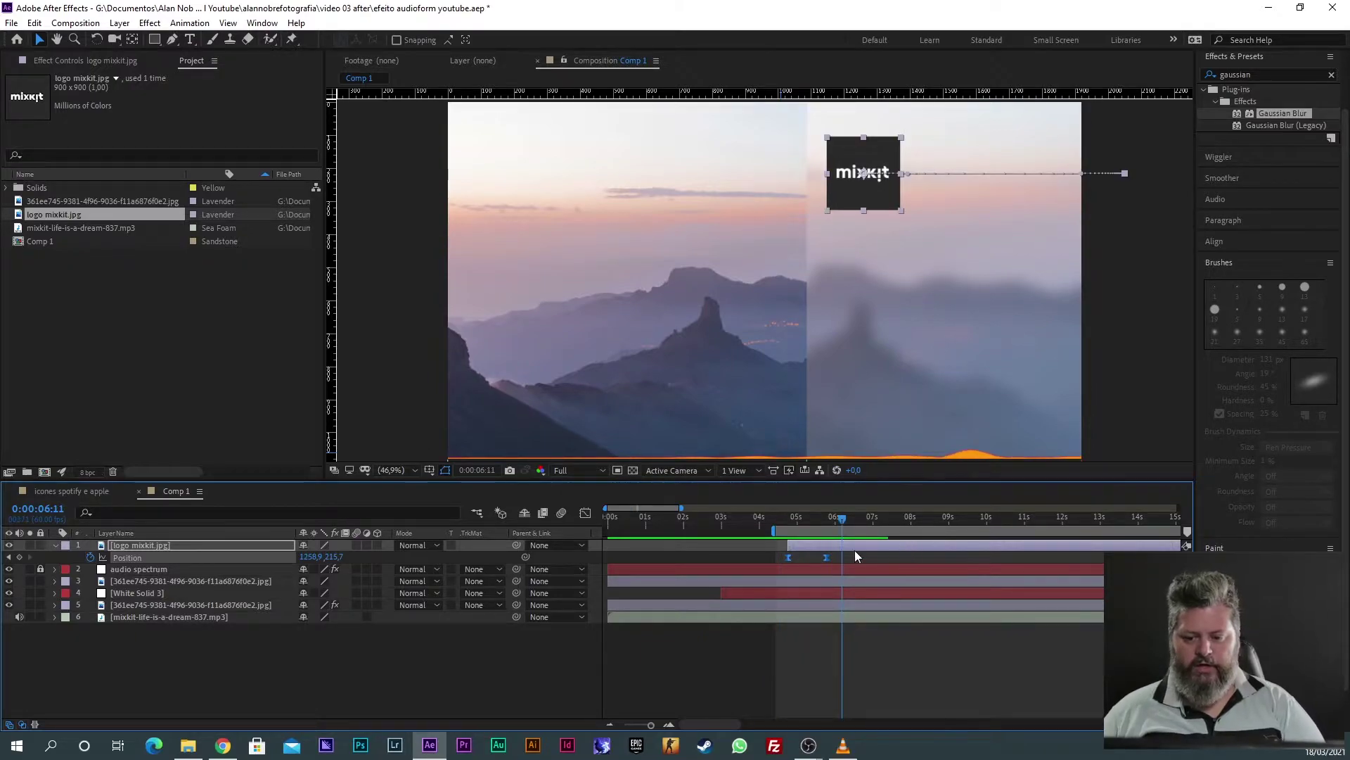
Step: Create a new text layer reading "Mixkit" with the current time at 0:00:05:46
{"action": "left_click_drag", "start_coordinate": [783, 523], "coordinate": [834, 528]}
{"action": "left_click", "coordinate": [814, 642]}
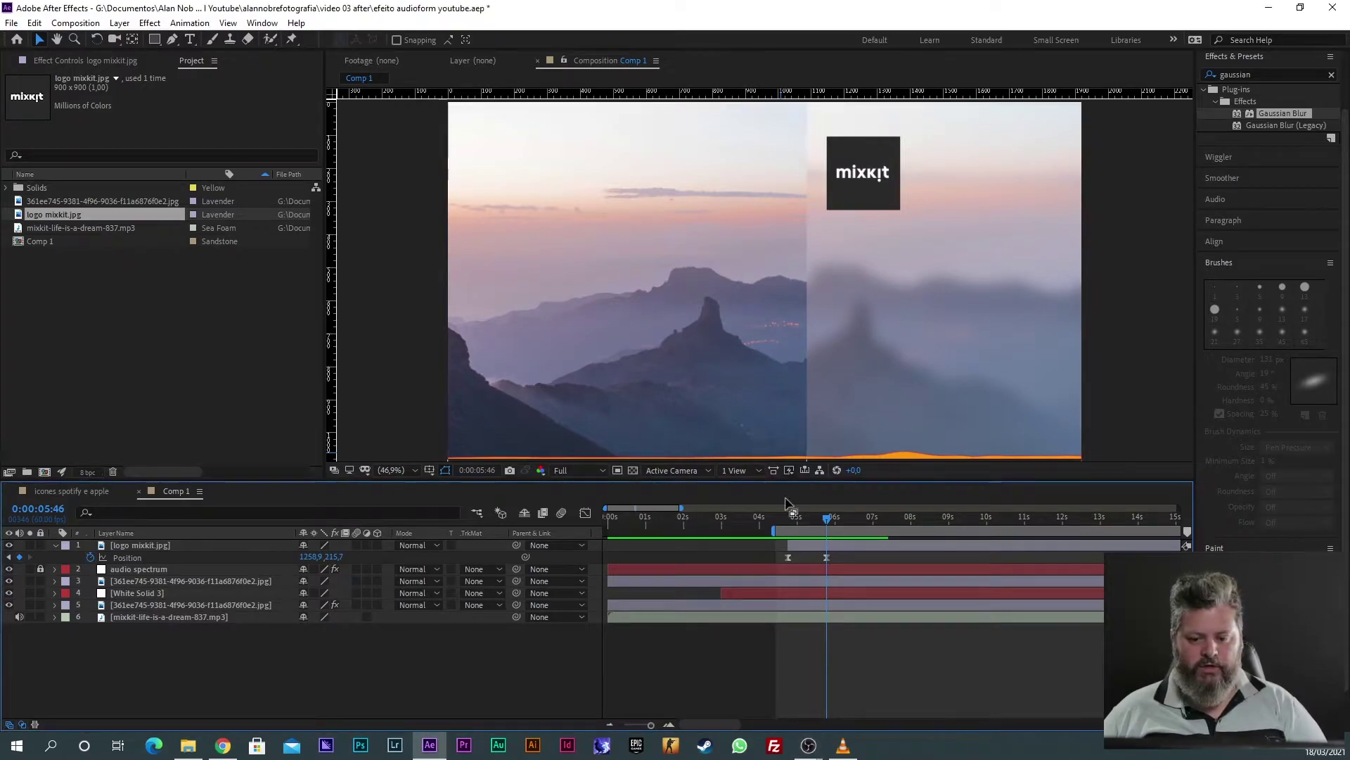
{"action": "right_click", "coordinate": [100, 324]}
{"action": "left_click", "coordinate": [289, 641]}
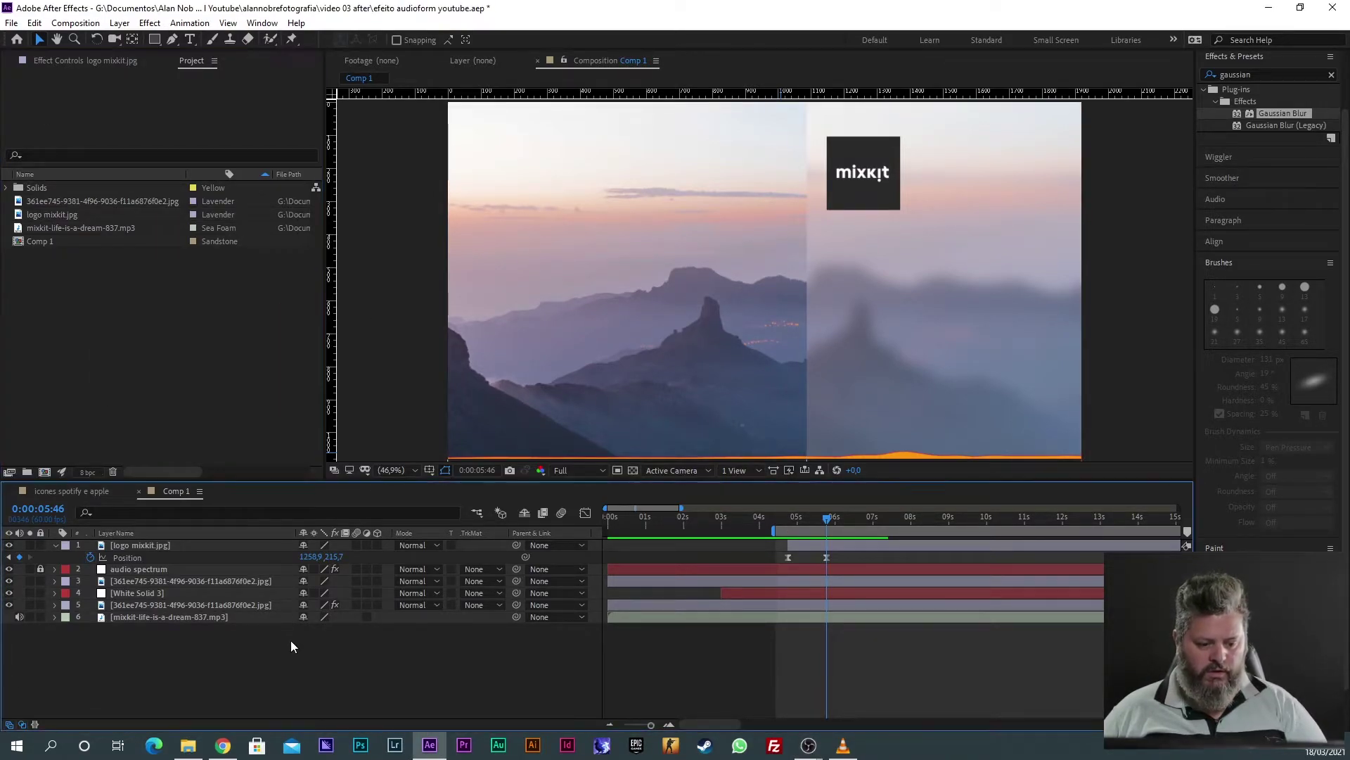
{"action": "right_click", "coordinate": [294, 642]}
{"action": "left_click", "coordinate": [299, 652]}
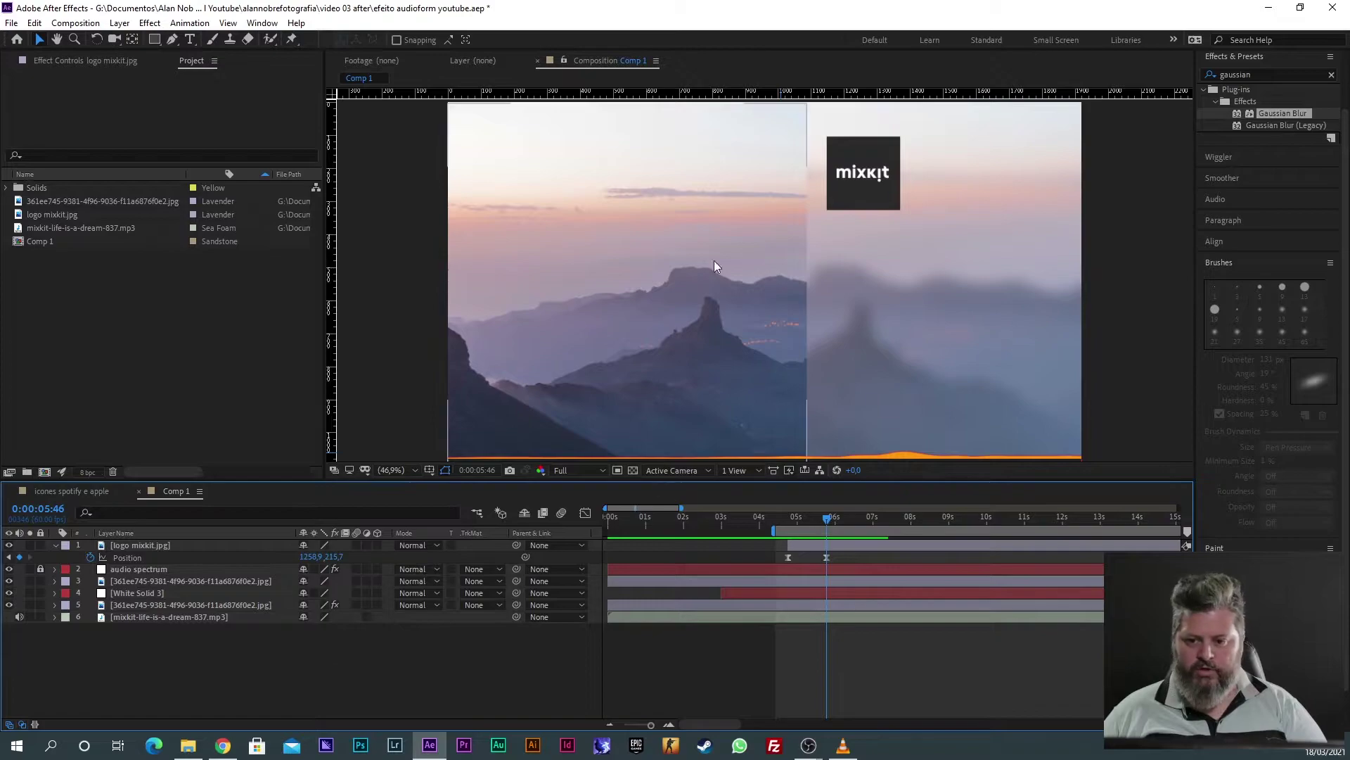
{"action": "right_click", "coordinate": [319, 648]}
{"action": "mouse_move", "coordinate": [380, 497]}
{"action": "left_click", "coordinate": [536, 516]}
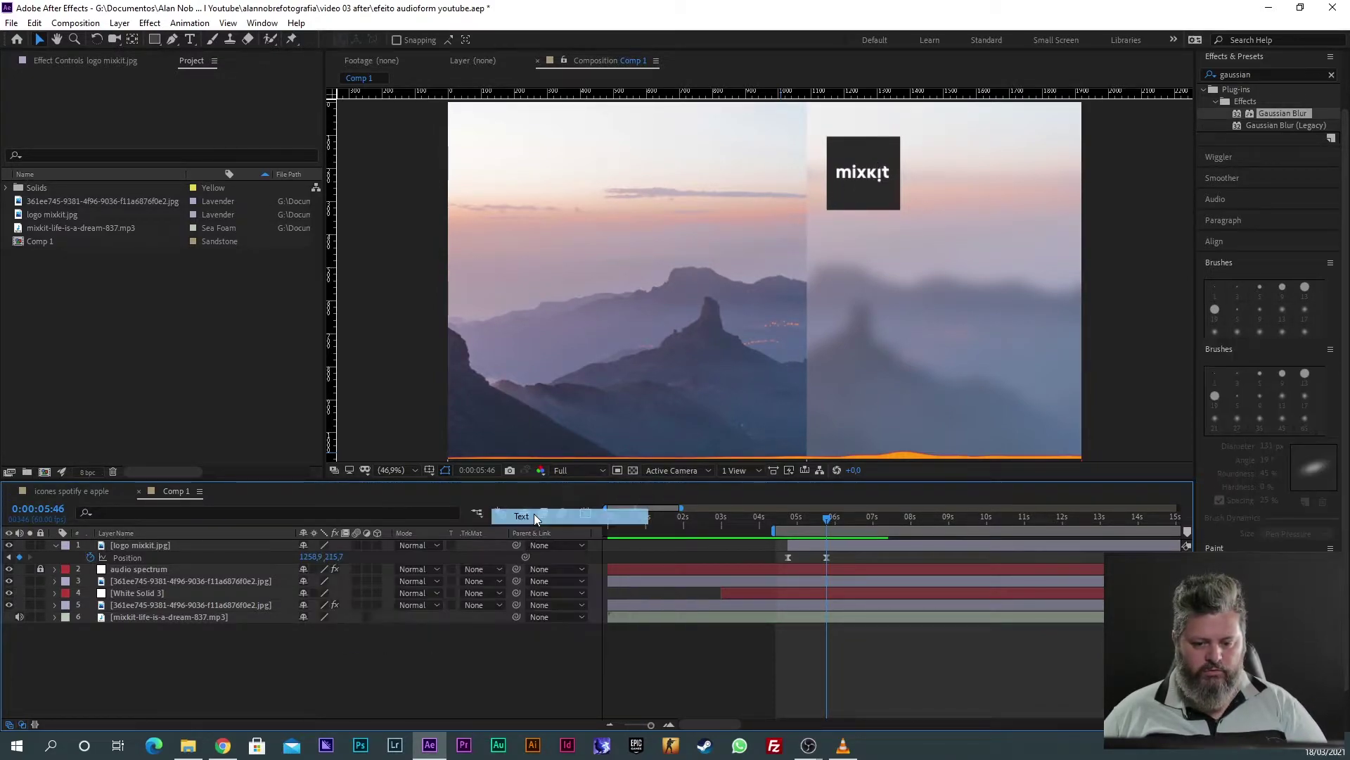
{"action": "type", "text": "Mik"}
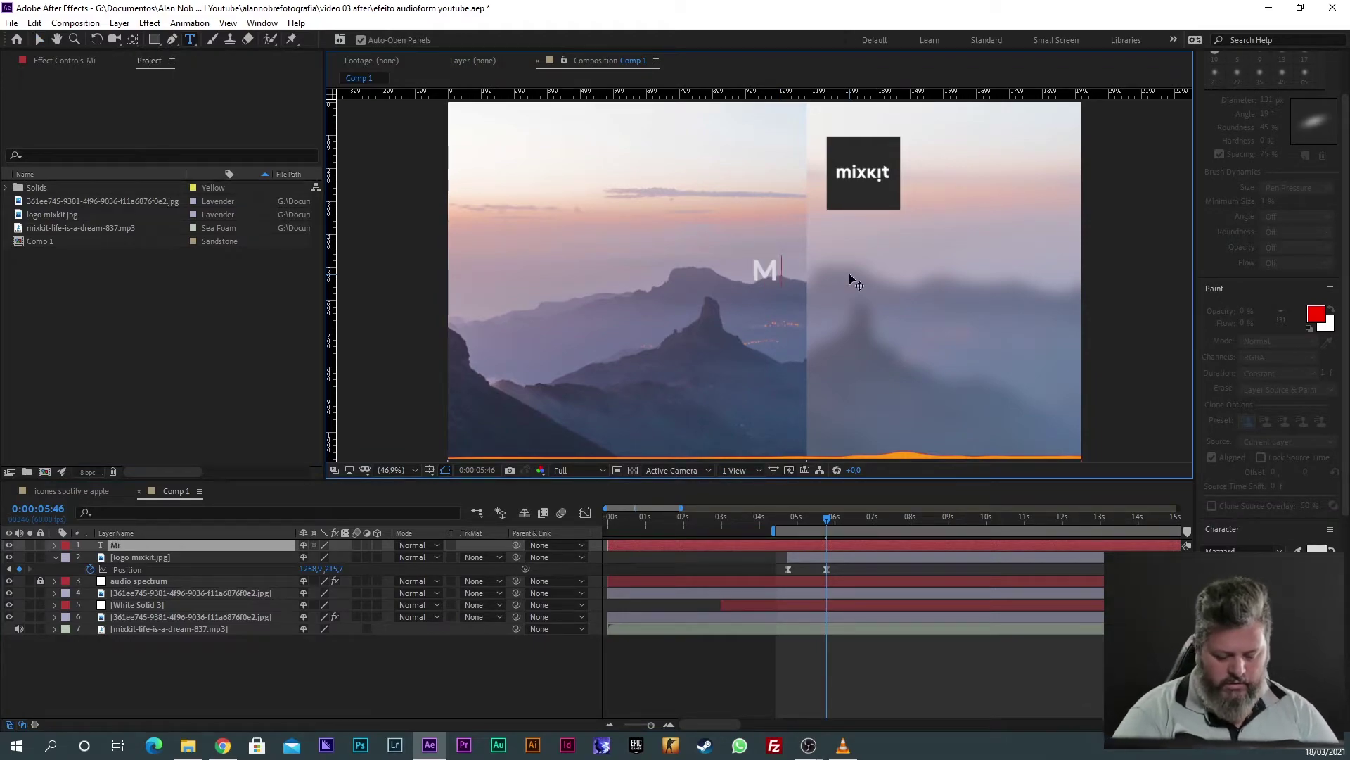
{"action": "key", "text": "BackSpace"}
{"action": "type", "text": "xkit"}
{"action": "left_click", "coordinate": [500, 674]}
Step: Nudge the Mixkit text downward and sample the logo's dark background as its fill color
{"action": "left_click", "coordinate": [142, 547]}
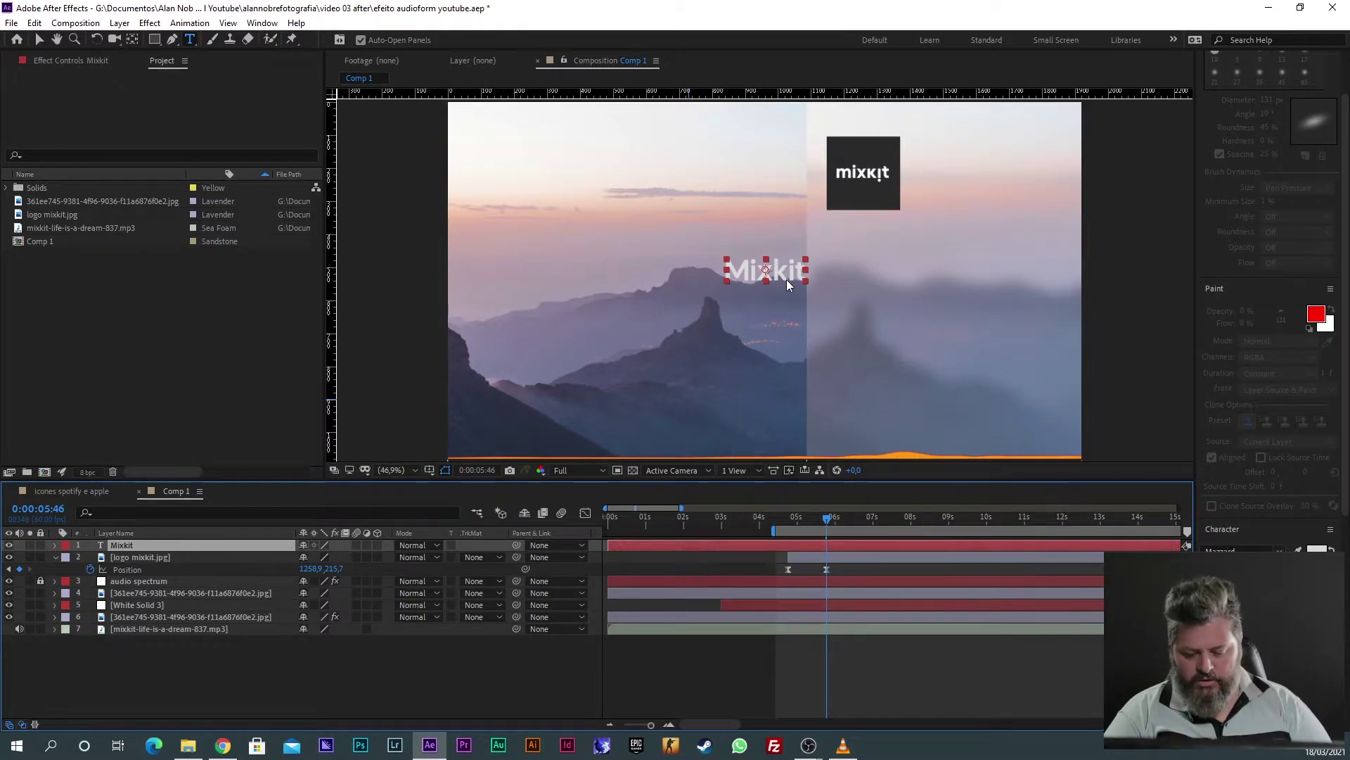
{"action": "key", "text": "shift+Down"}
{"action": "key", "text": "shift+Down"}
{"action": "key", "text": "shift+Down"}
{"action": "key", "text": "v"}
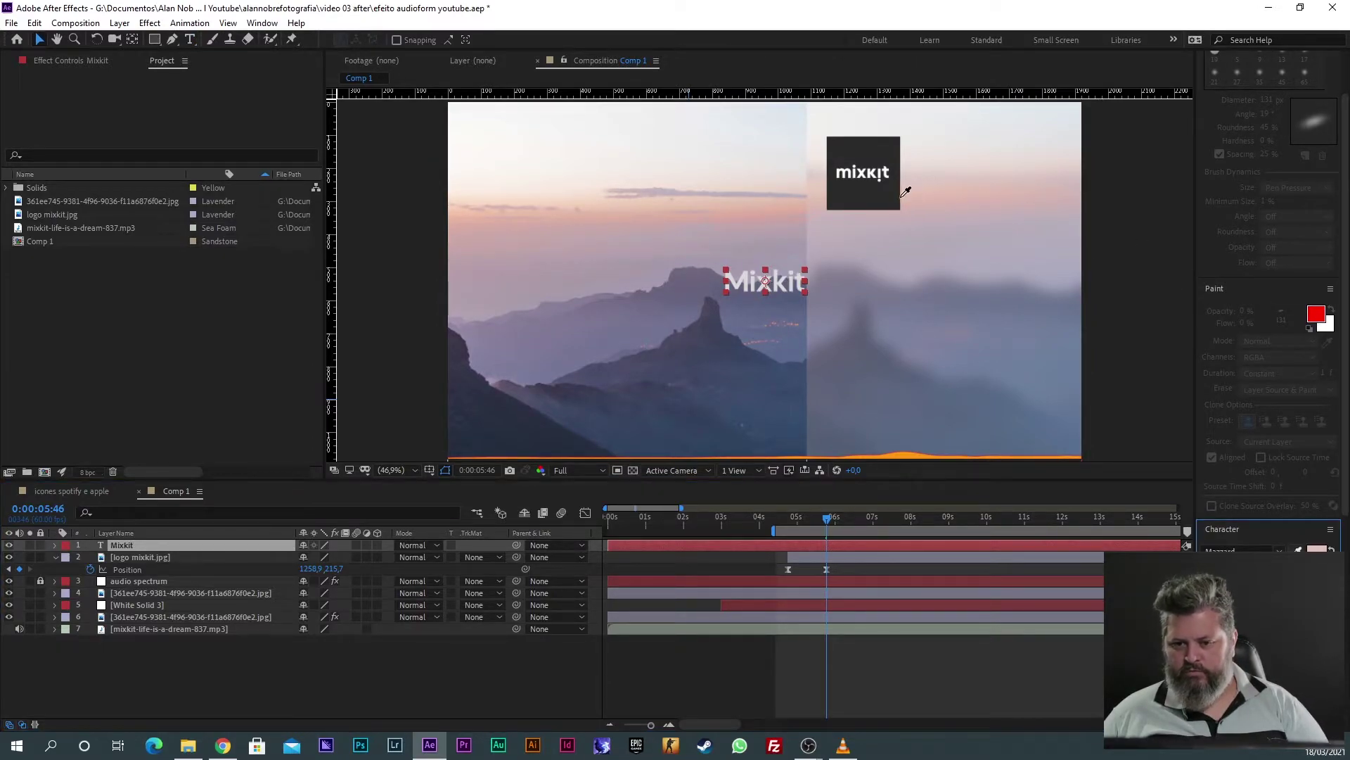
{"action": "left_click", "coordinate": [876, 195]}
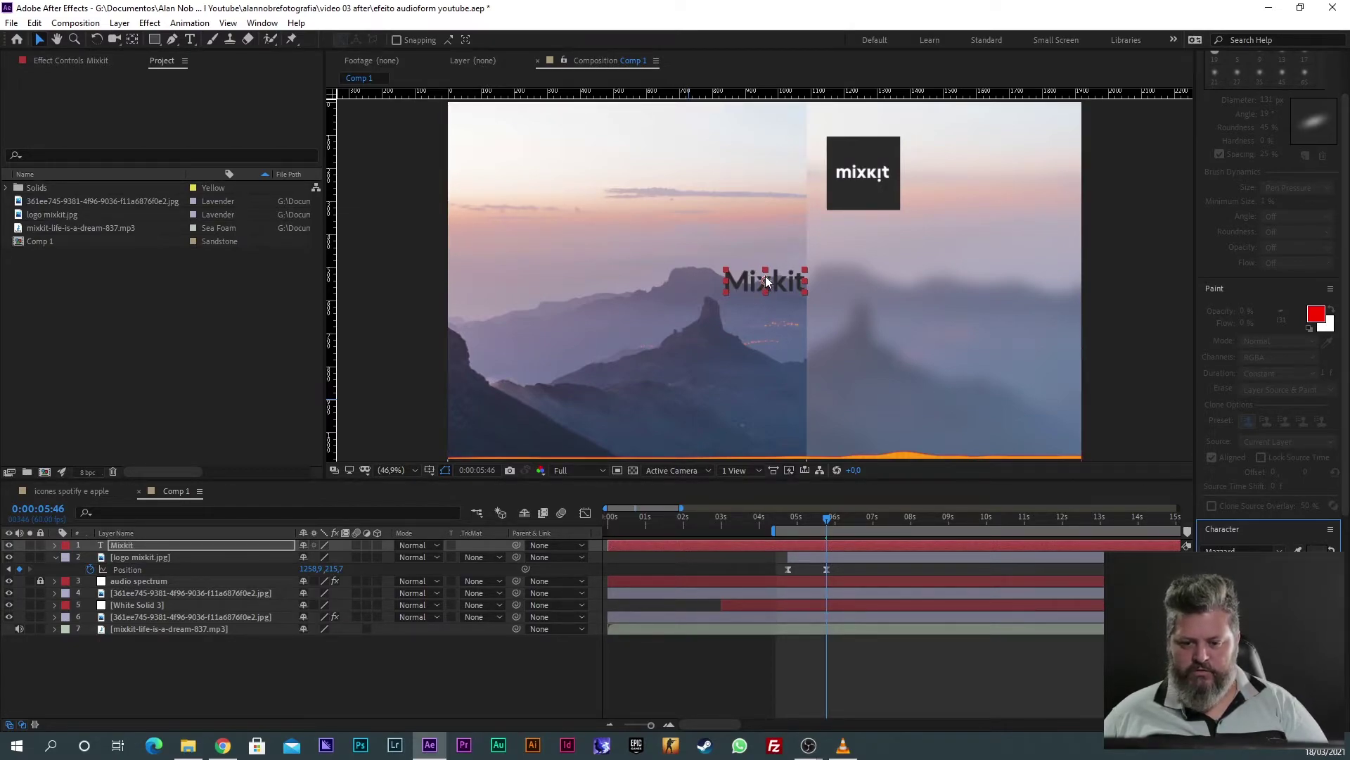
Step: Place the Mixkit text just to the right of the logo and scale it down slightly
{"action": "left_click_drag", "start_coordinate": [766, 276], "coordinate": [952, 172]}
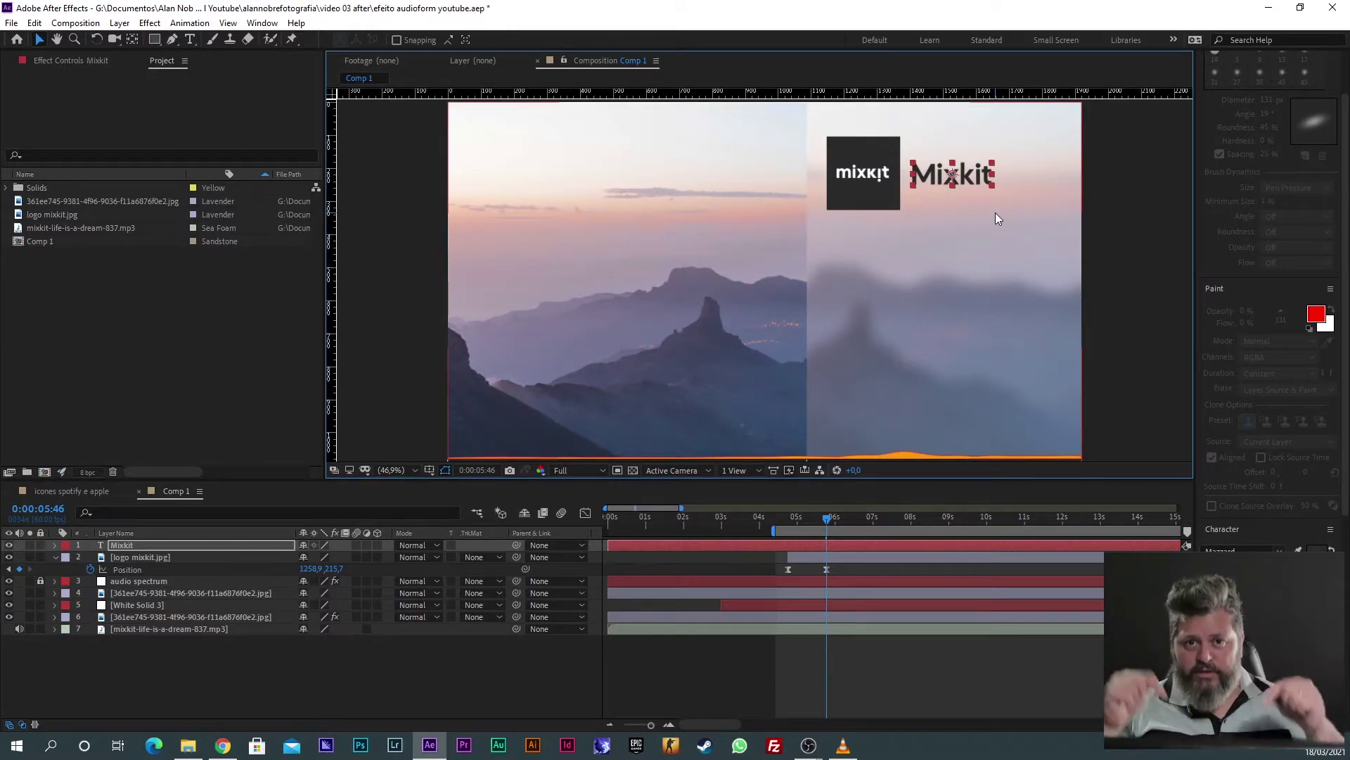
{"action": "left_click_drag", "start_coordinate": [993, 187], "coordinate": [987, 189]}
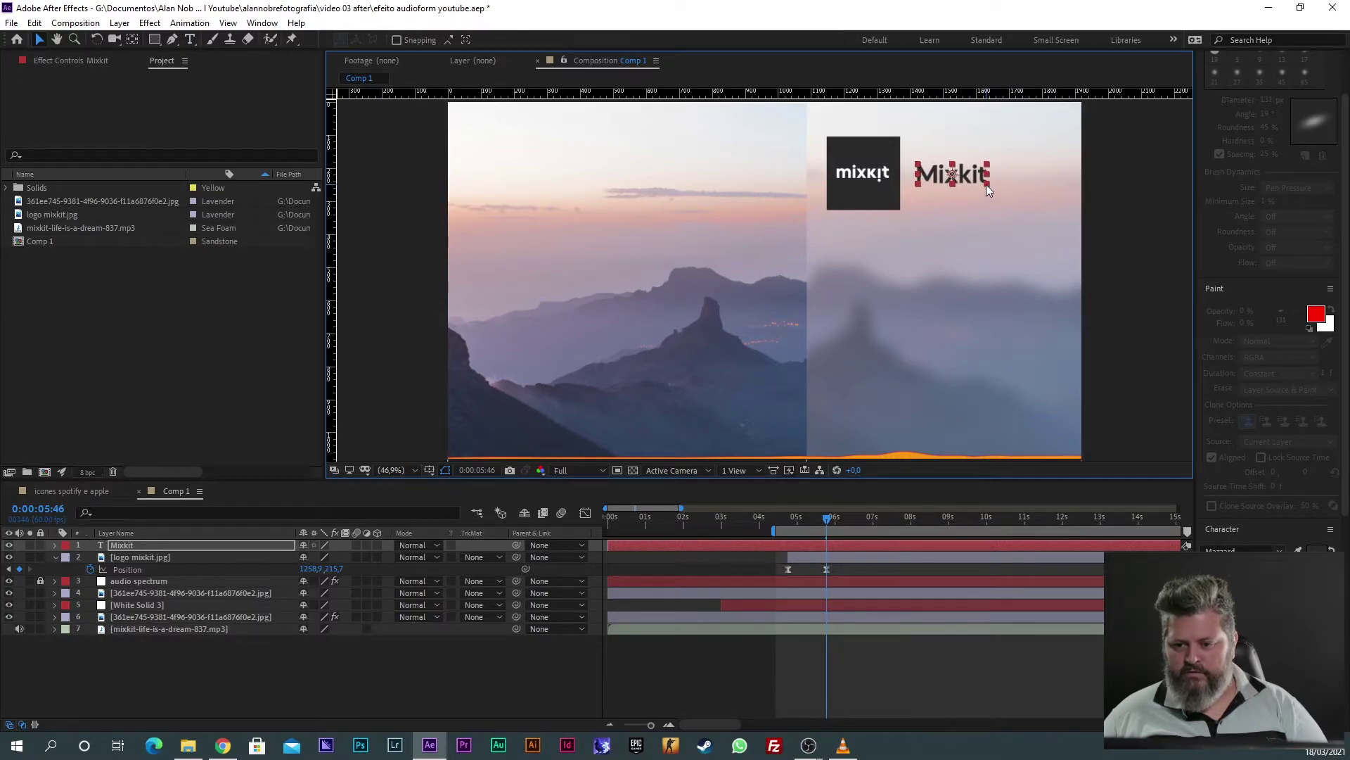
{"action": "left_click", "coordinate": [986, 185]}
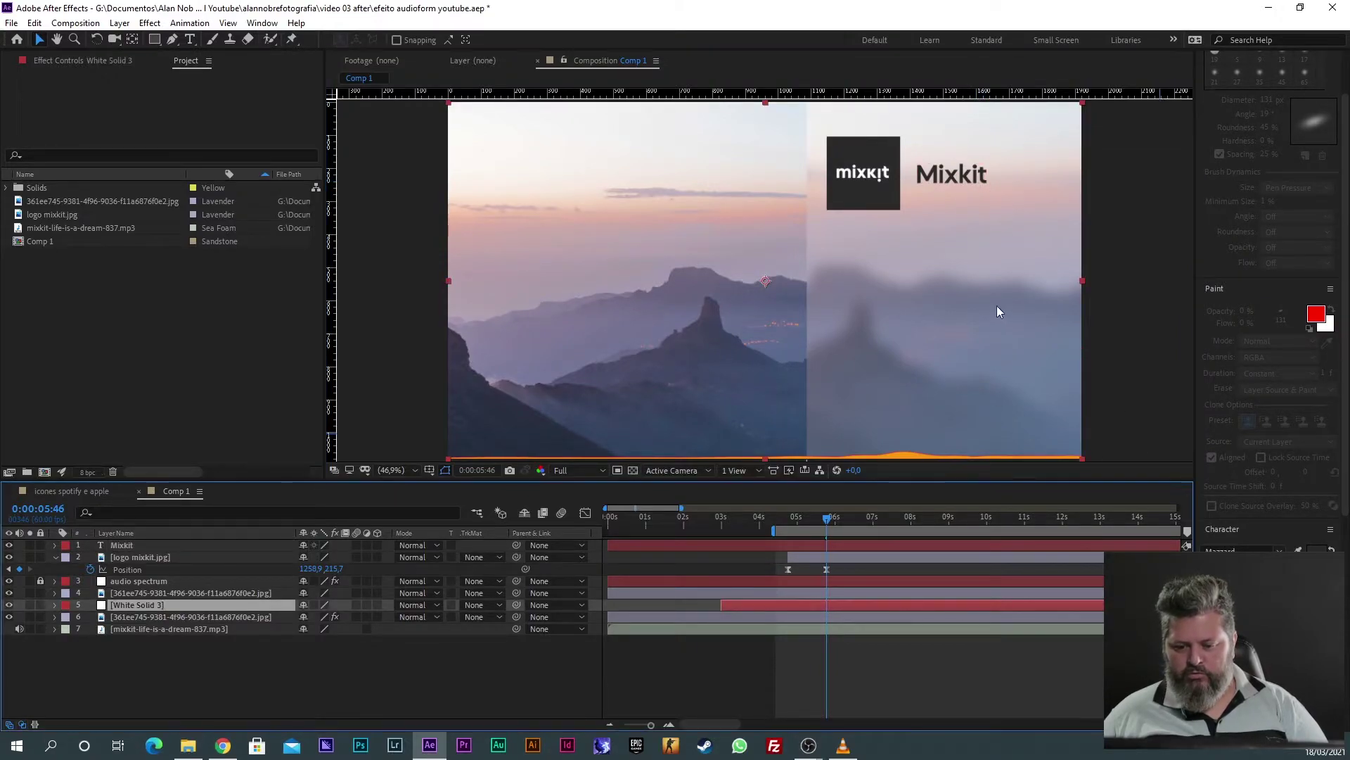
{"action": "left_click", "coordinate": [829, 539]}
{"action": "left_click", "coordinate": [988, 185]}
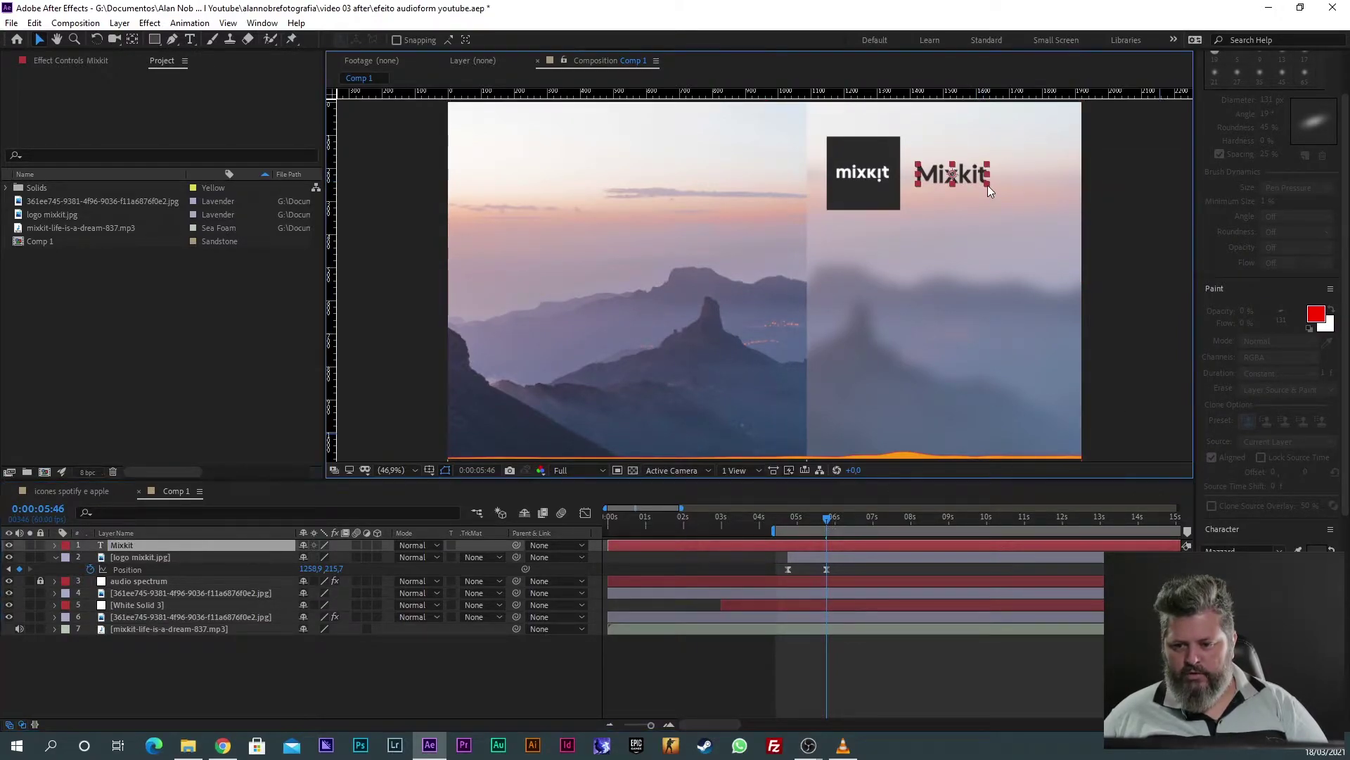
{"action": "left_click_drag", "start_coordinate": [986, 184], "coordinate": [947, 179]}
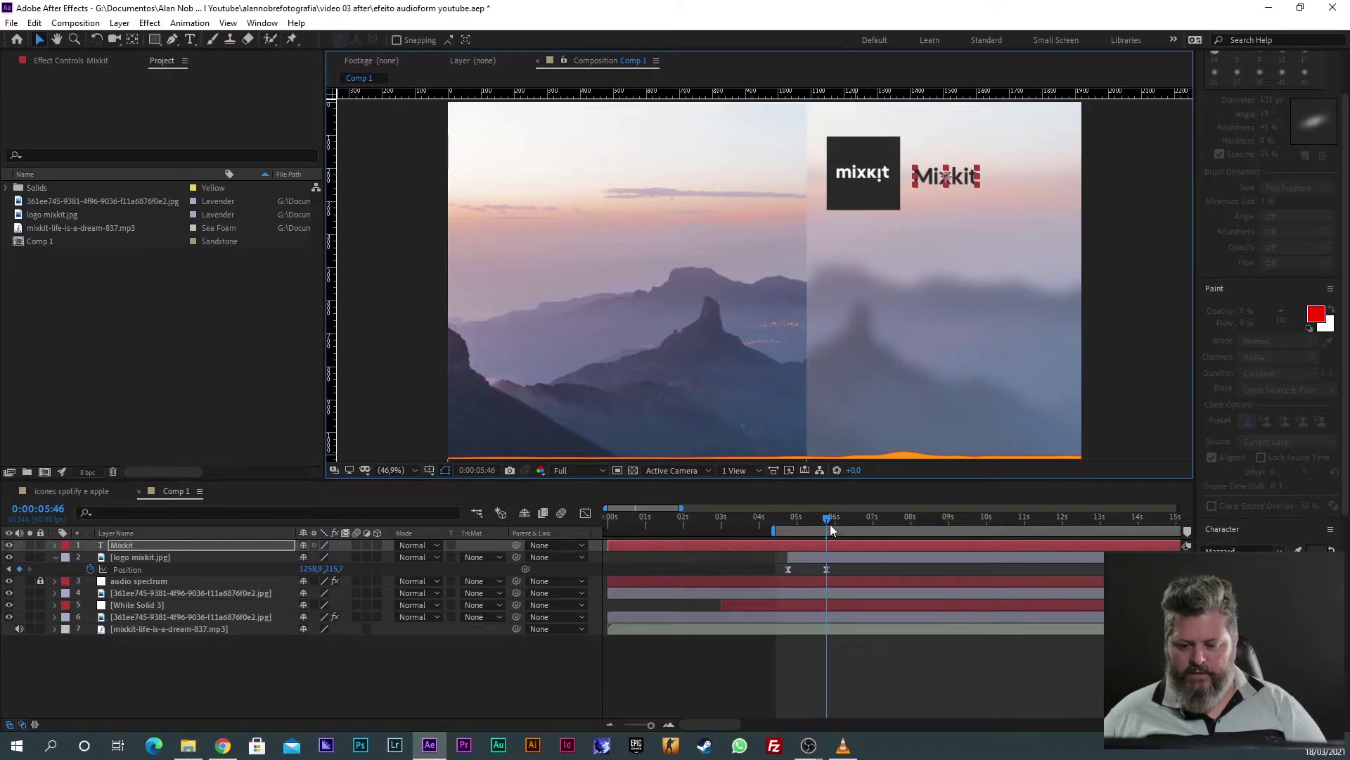
Step: Split the Mixkit text layer at 0:00:04:45 and delete the portion before that time
{"action": "left_click_drag", "start_coordinate": [826, 521], "coordinate": [792, 522]}
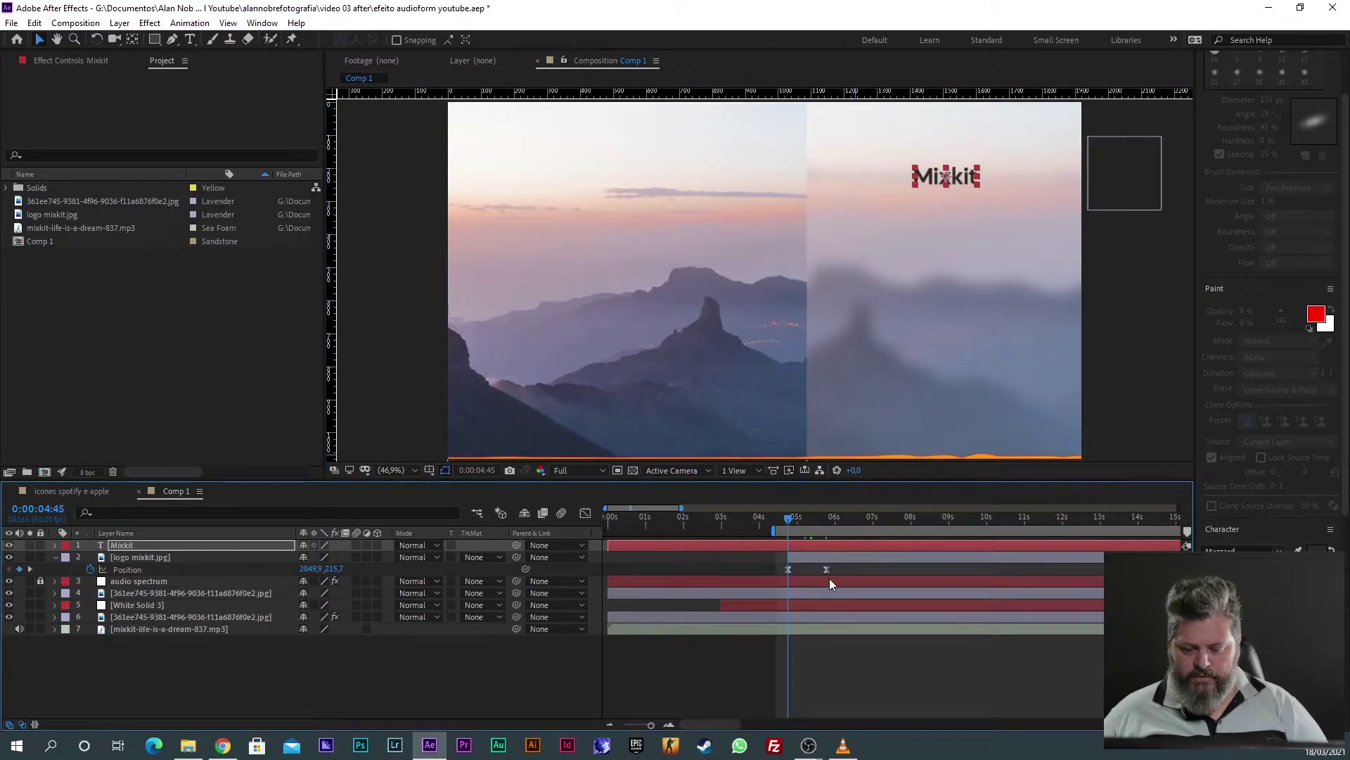
{"action": "left_click", "coordinate": [806, 543]}
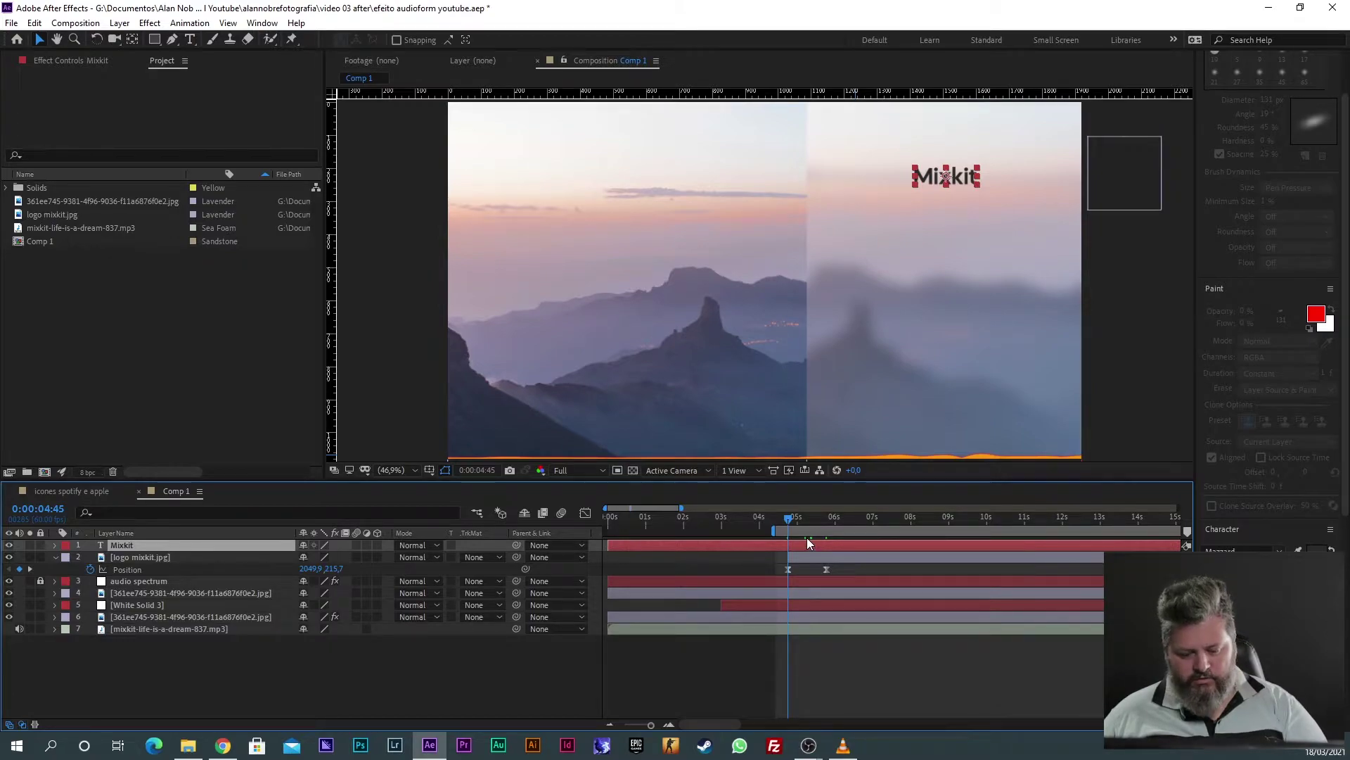
{"action": "key", "text": "ctrl+shift+d"}
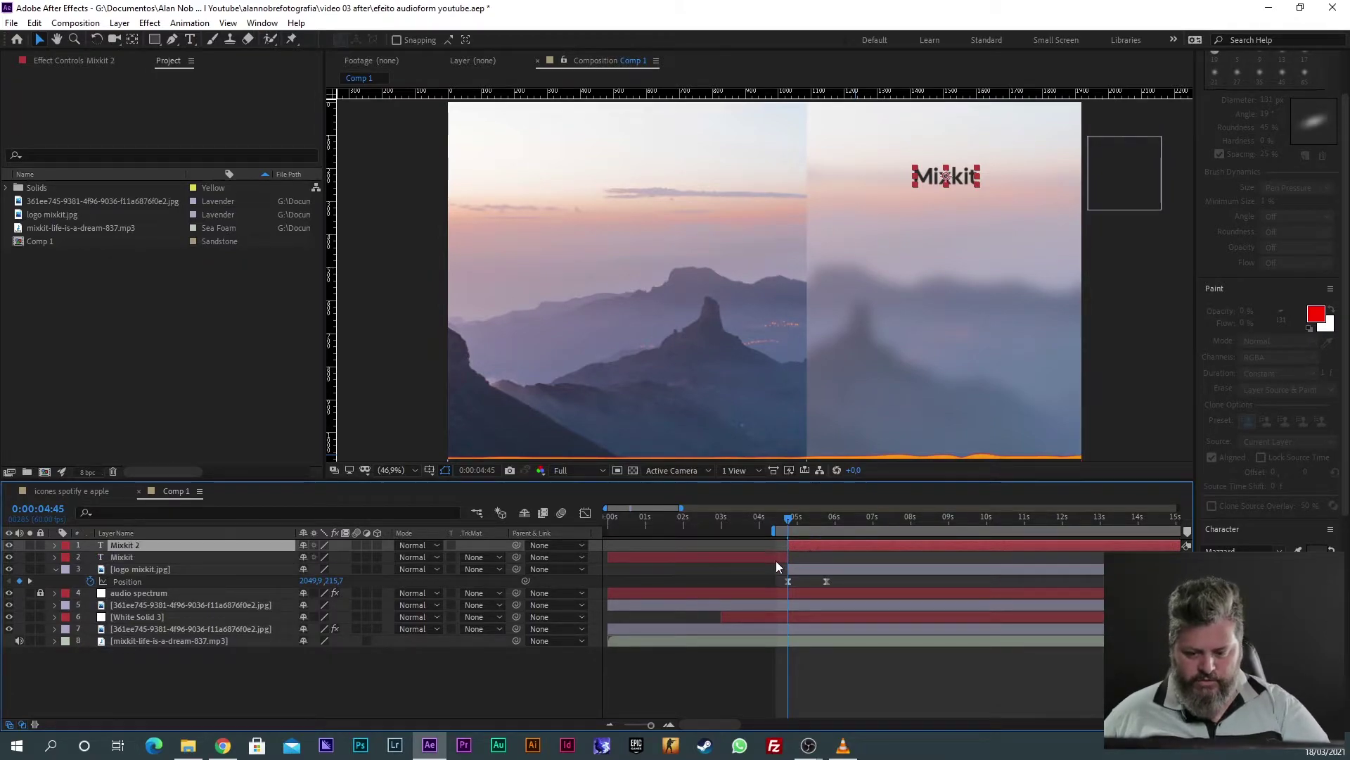
{"action": "left_click", "coordinate": [776, 556]}
{"action": "key", "text": "Delete"}
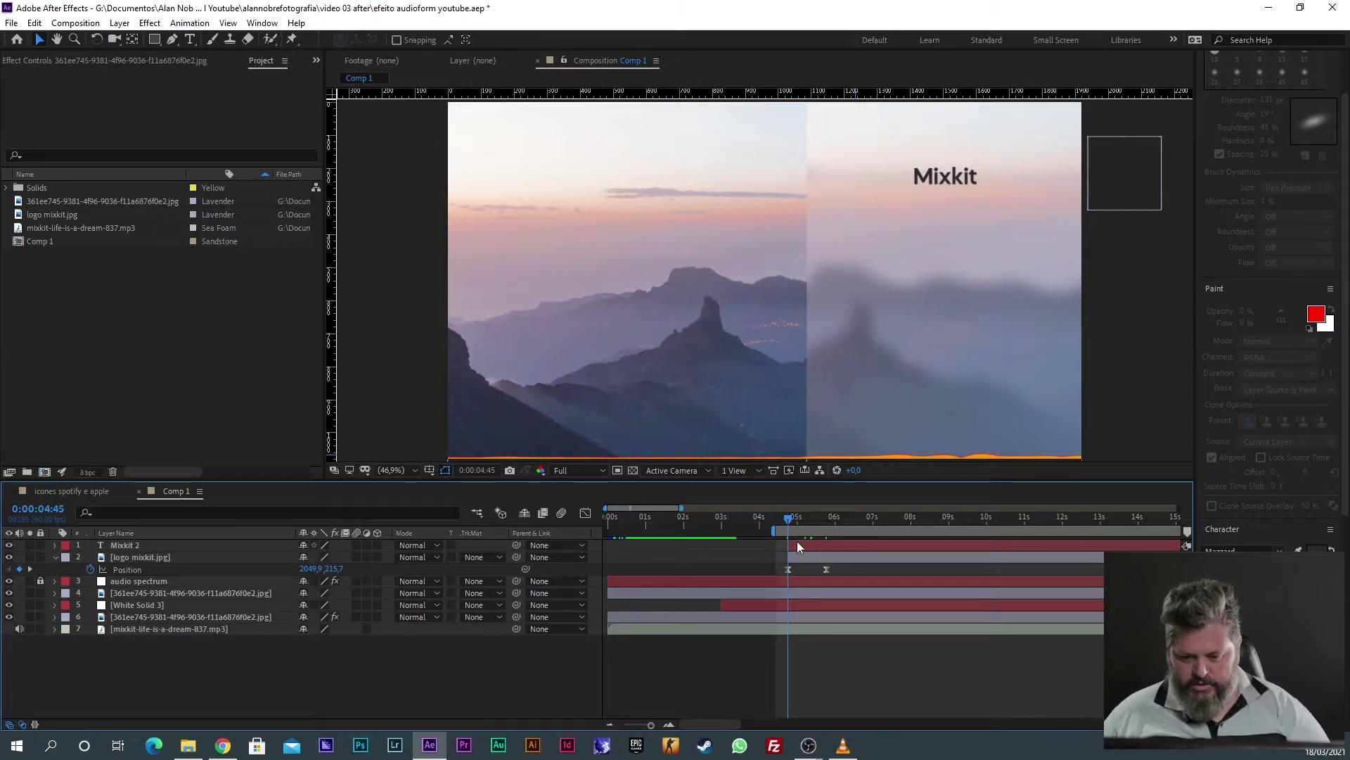
{"action": "left_click", "coordinate": [795, 546]}
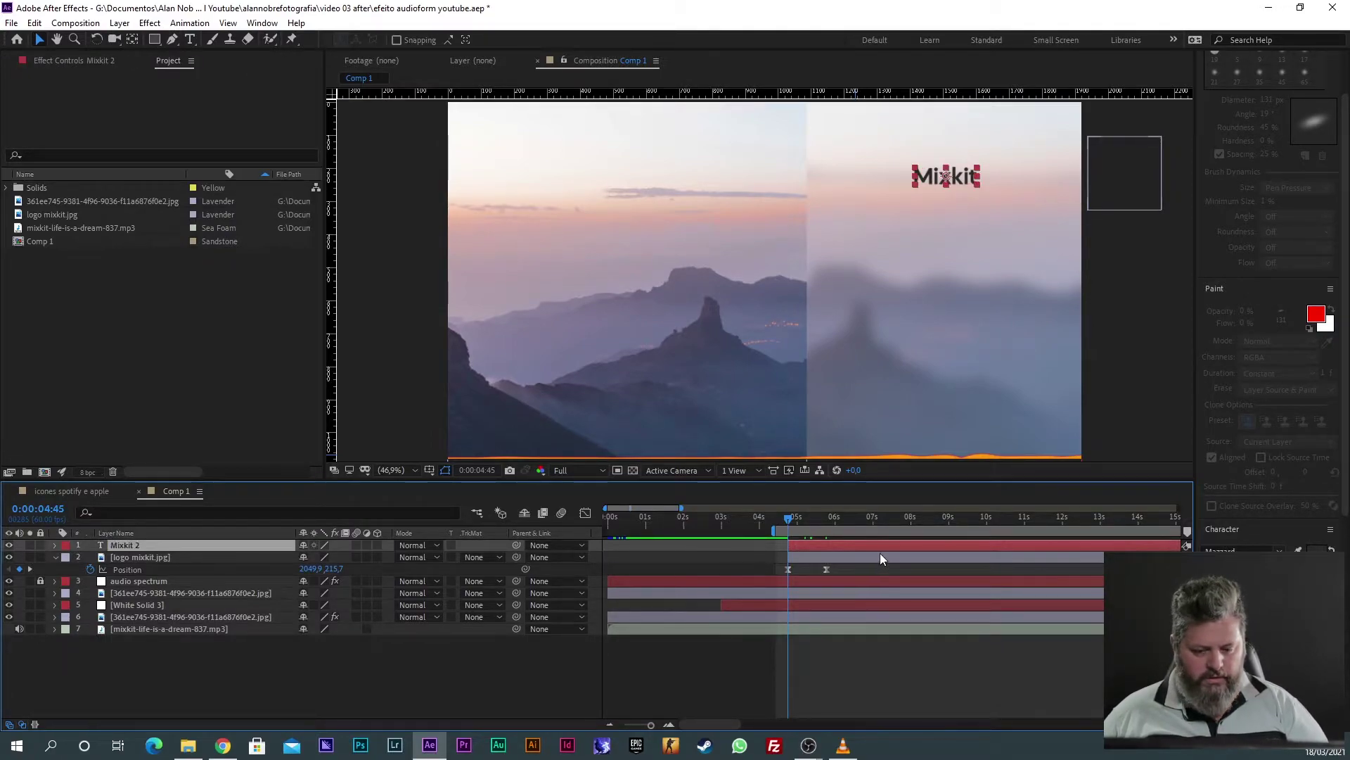
Step: Add Position keyframes to the Mixkit text at 0:00:04:45 and 0:00:05:46, and apply Easy Ease to both
{"action": "left_click_drag", "start_coordinate": [791, 518], "coordinate": [817, 546]}
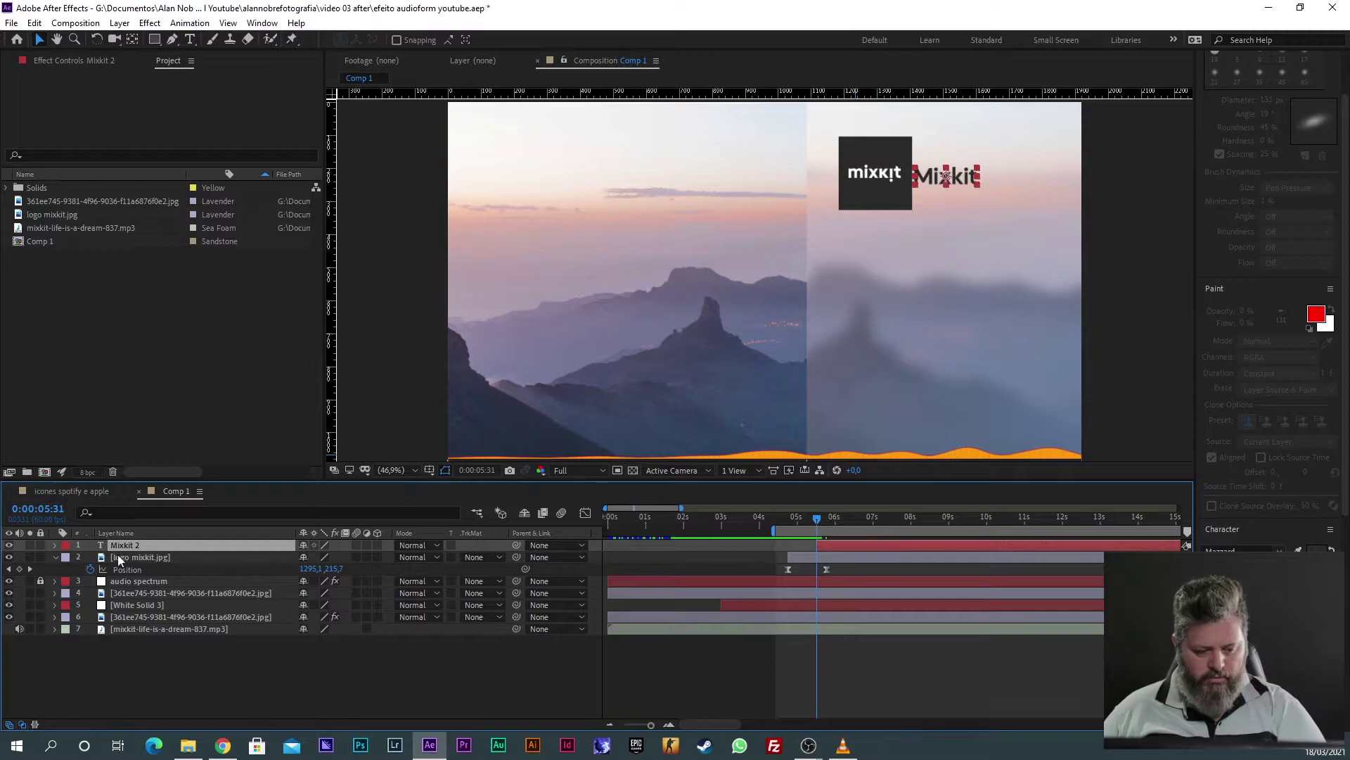
{"action": "key", "text": "p"}
{"action": "left_click", "coordinate": [90, 557]}
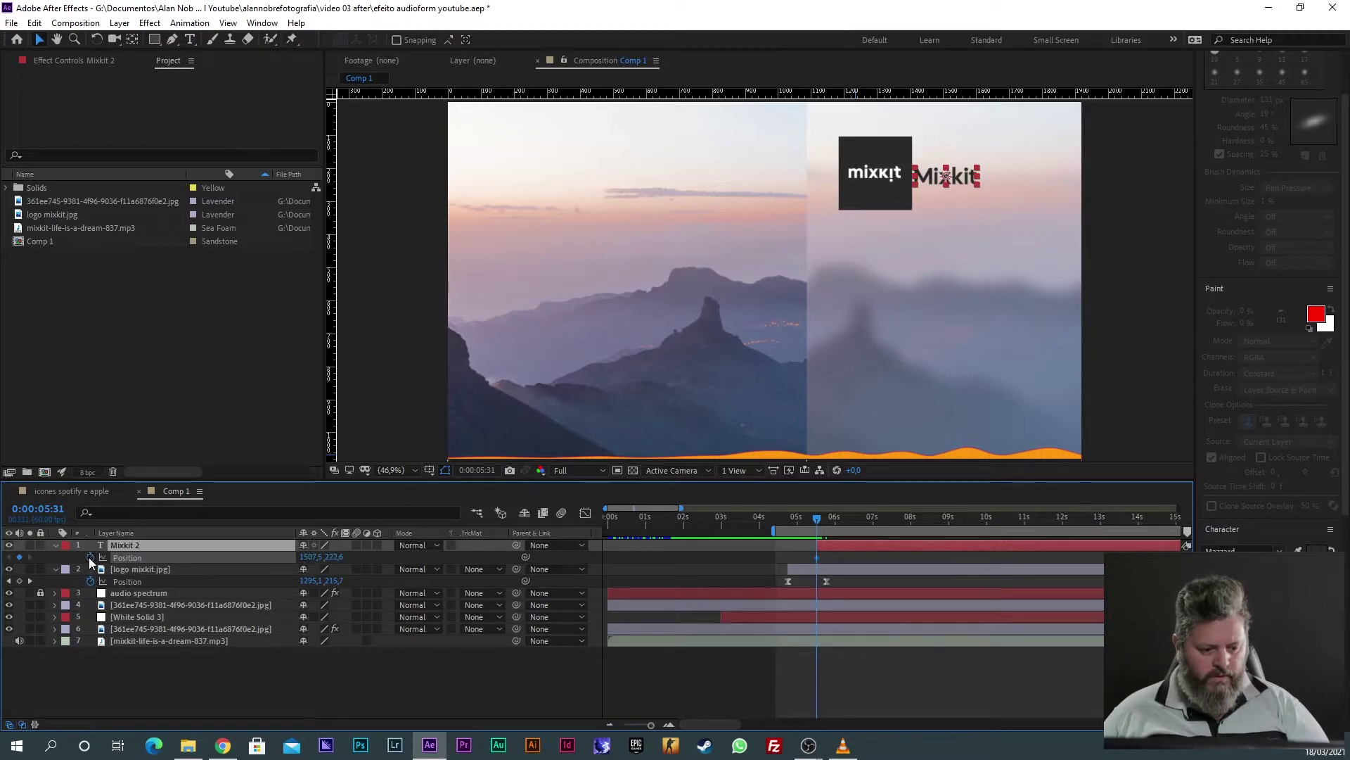
{"action": "left_click", "coordinate": [807, 541]}
{"action": "left_click_drag", "start_coordinate": [818, 557], "coordinate": [788, 558]}
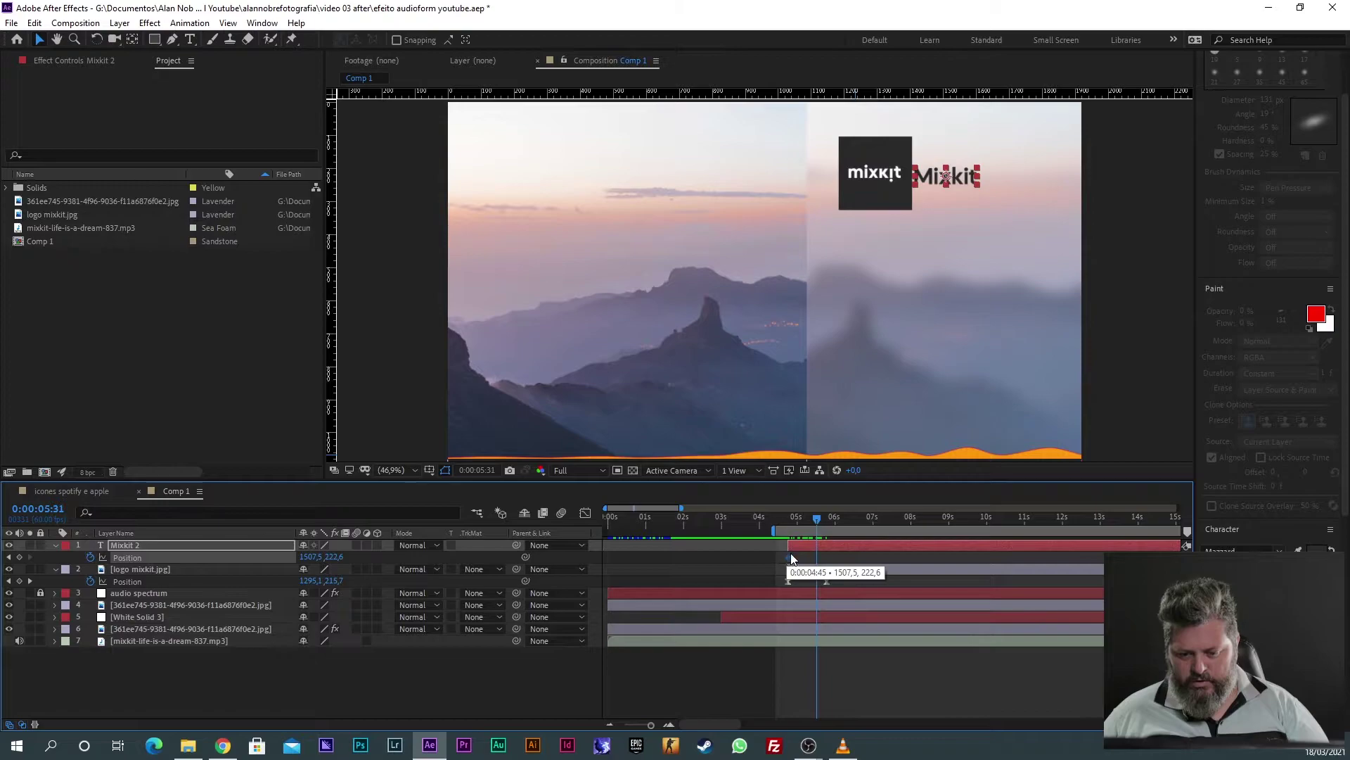
{"action": "left_click", "coordinate": [827, 519]}
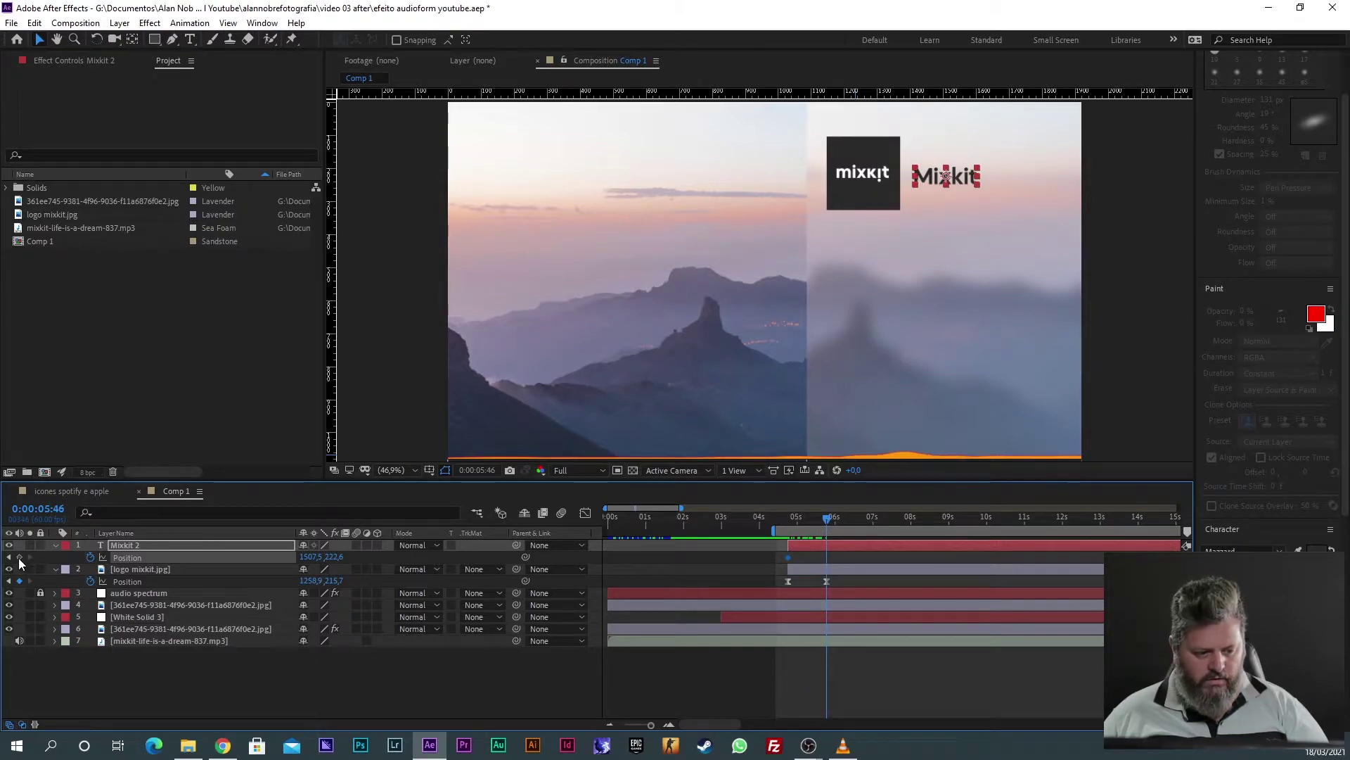
{"action": "left_click_drag", "start_coordinate": [851, 559], "coordinate": [744, 559]}
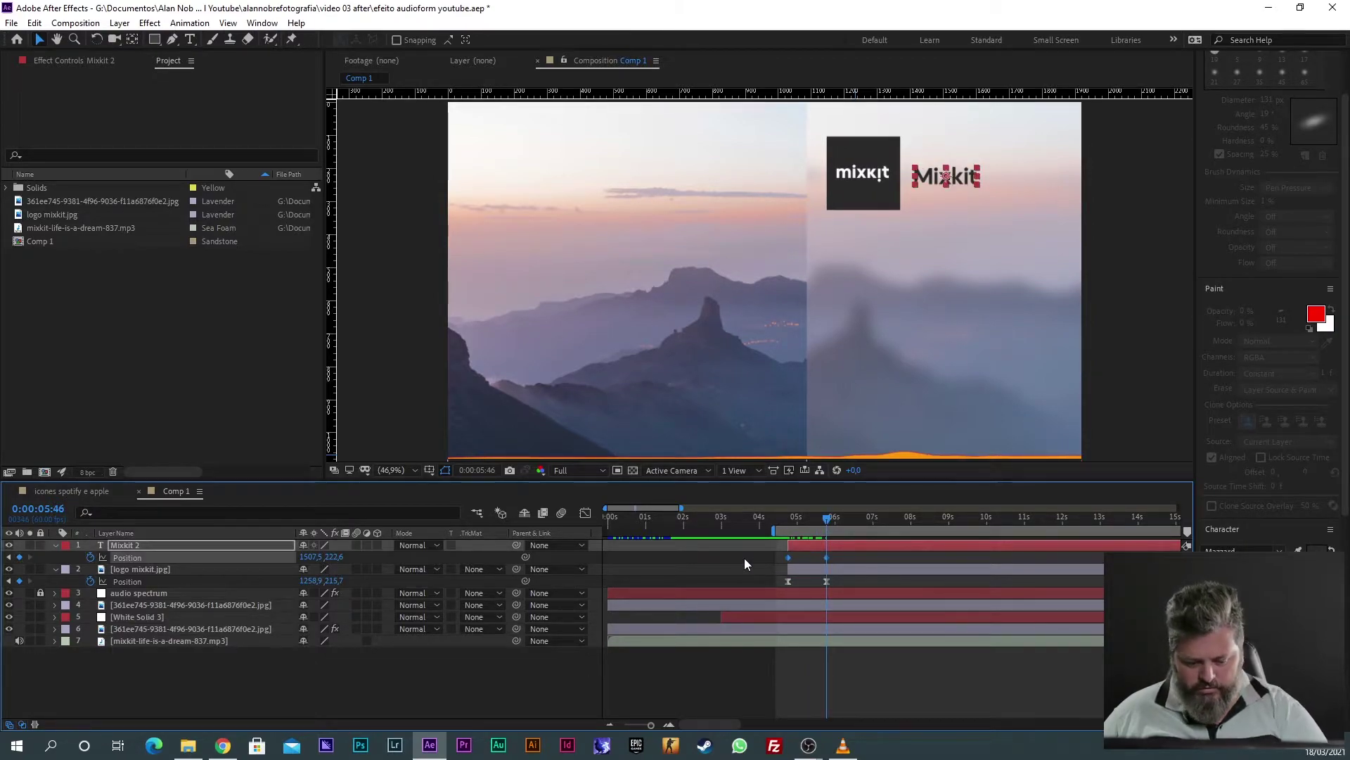
{"action": "left_click", "coordinate": [788, 517]}
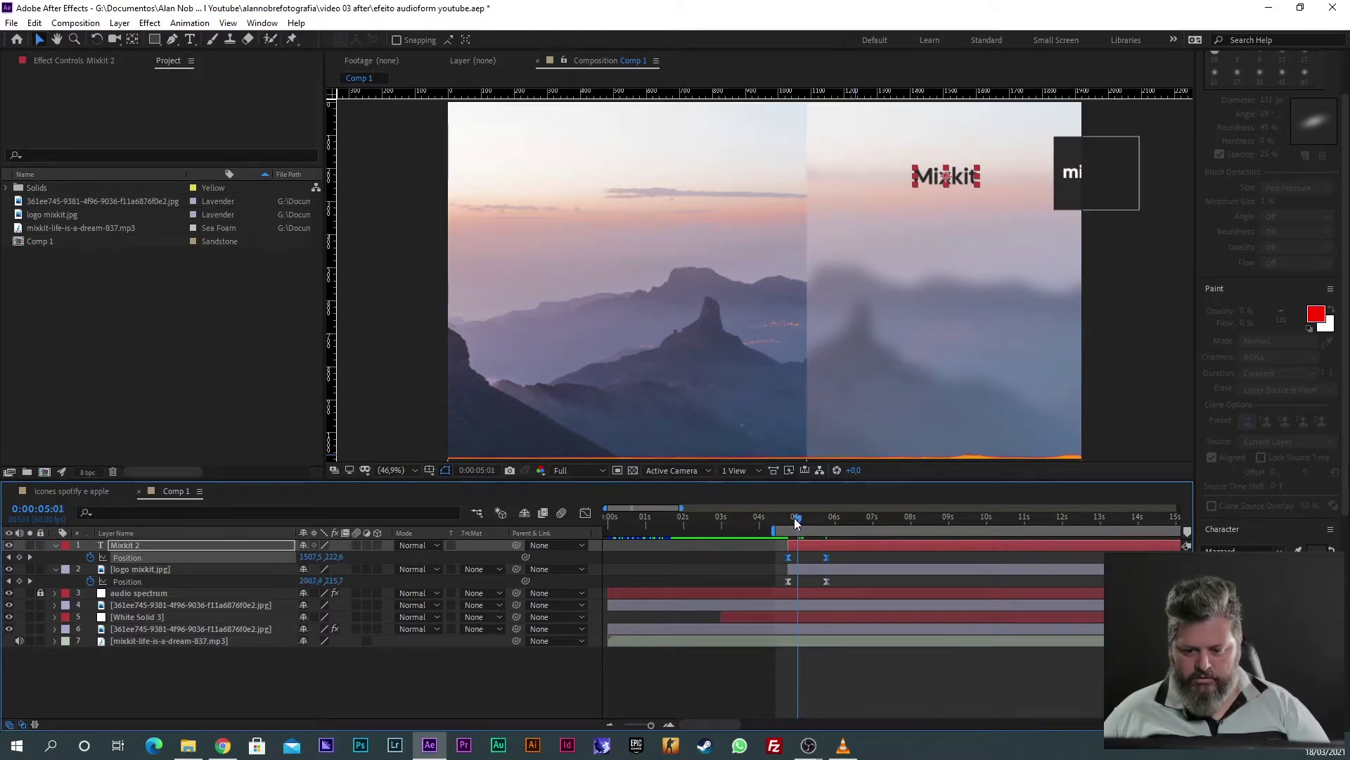
{"action": "left_click", "coordinate": [855, 557]}
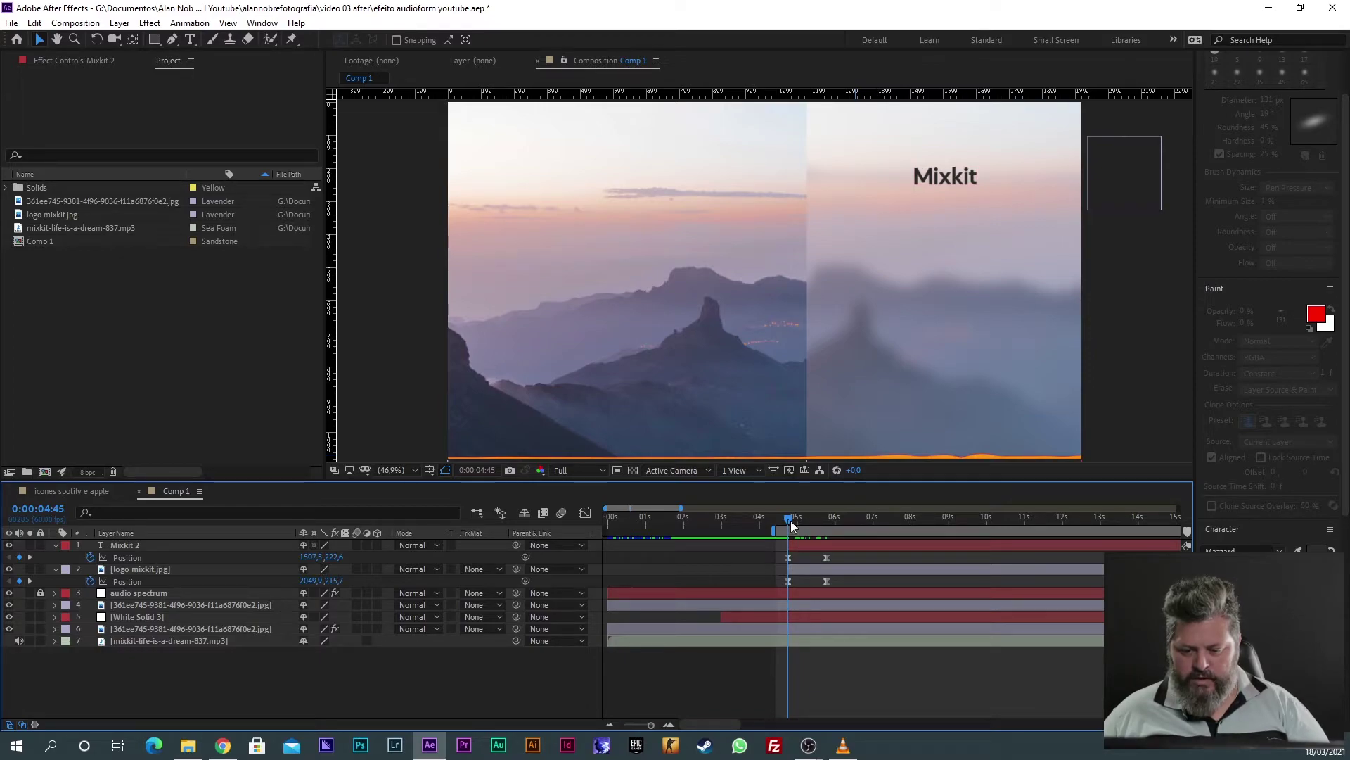
Step: Set the text's X position at 0:00:04:45 to 2042,5, beyond the frame's right edge, and preview the slide-in
{"action": "mouse_move", "coordinate": [788, 517]}
{"action": "left_mouse_down"}
{"action": "mouse_move", "coordinate": [826, 520]}
{"action": "mouse_move", "coordinate": [794, 521]}
{"action": "left_mouse_up"}
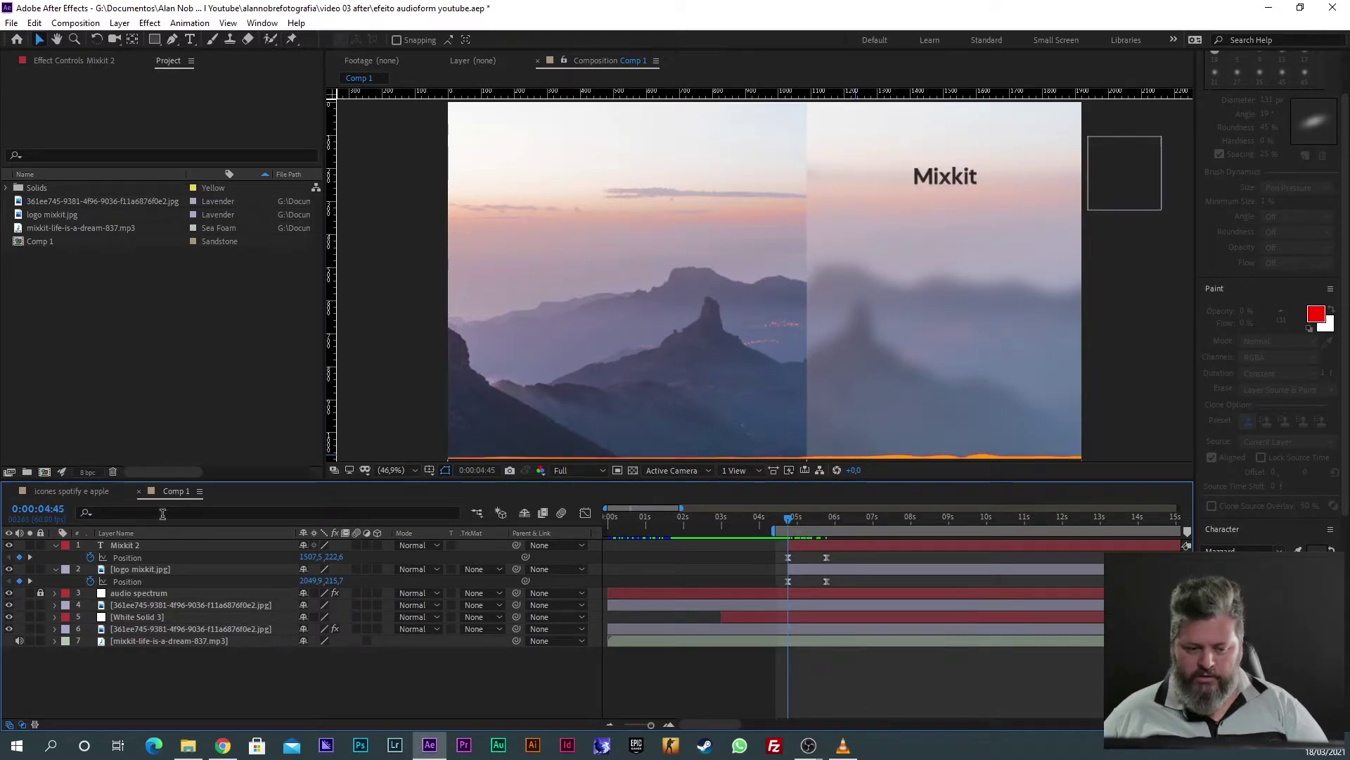
{"action": "left_click_drag", "start_coordinate": [309, 556], "coordinate": [687, 558]}
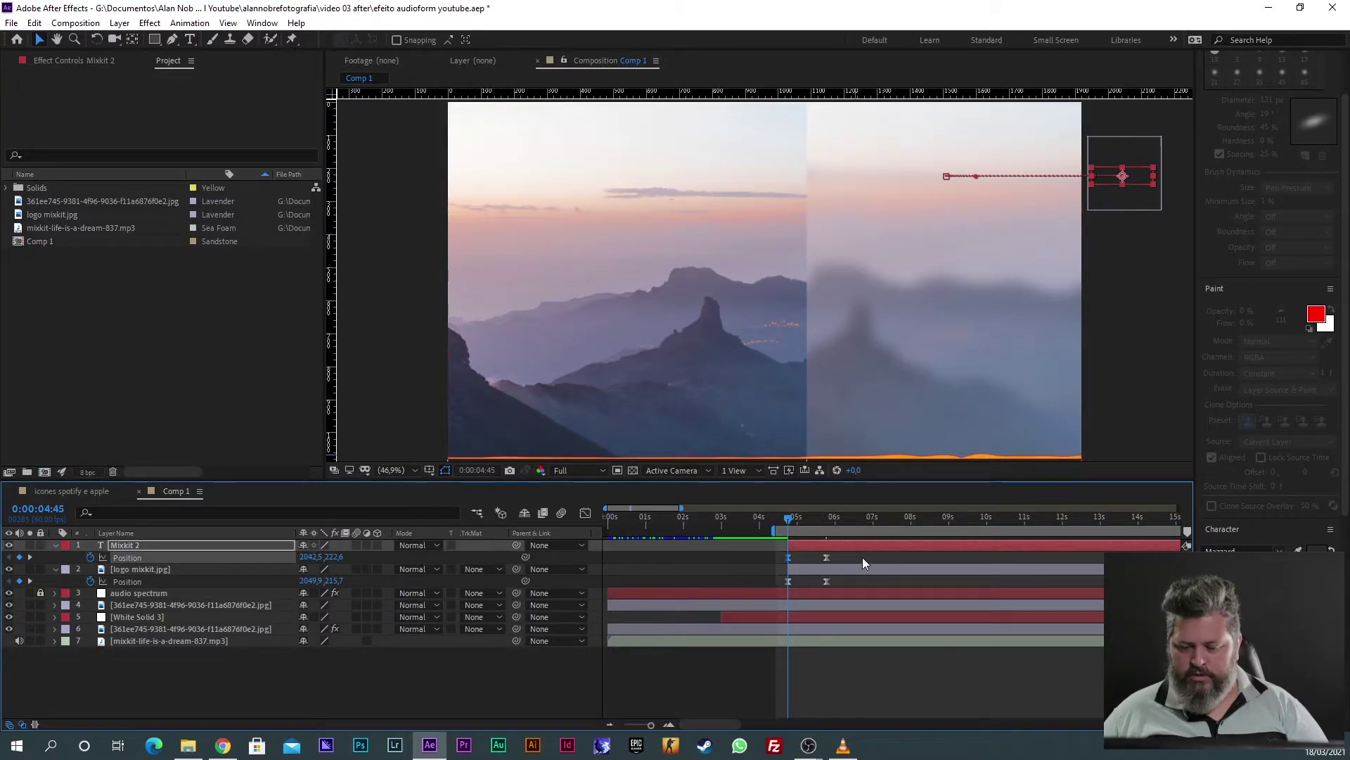
{"action": "key", "text": "space"}
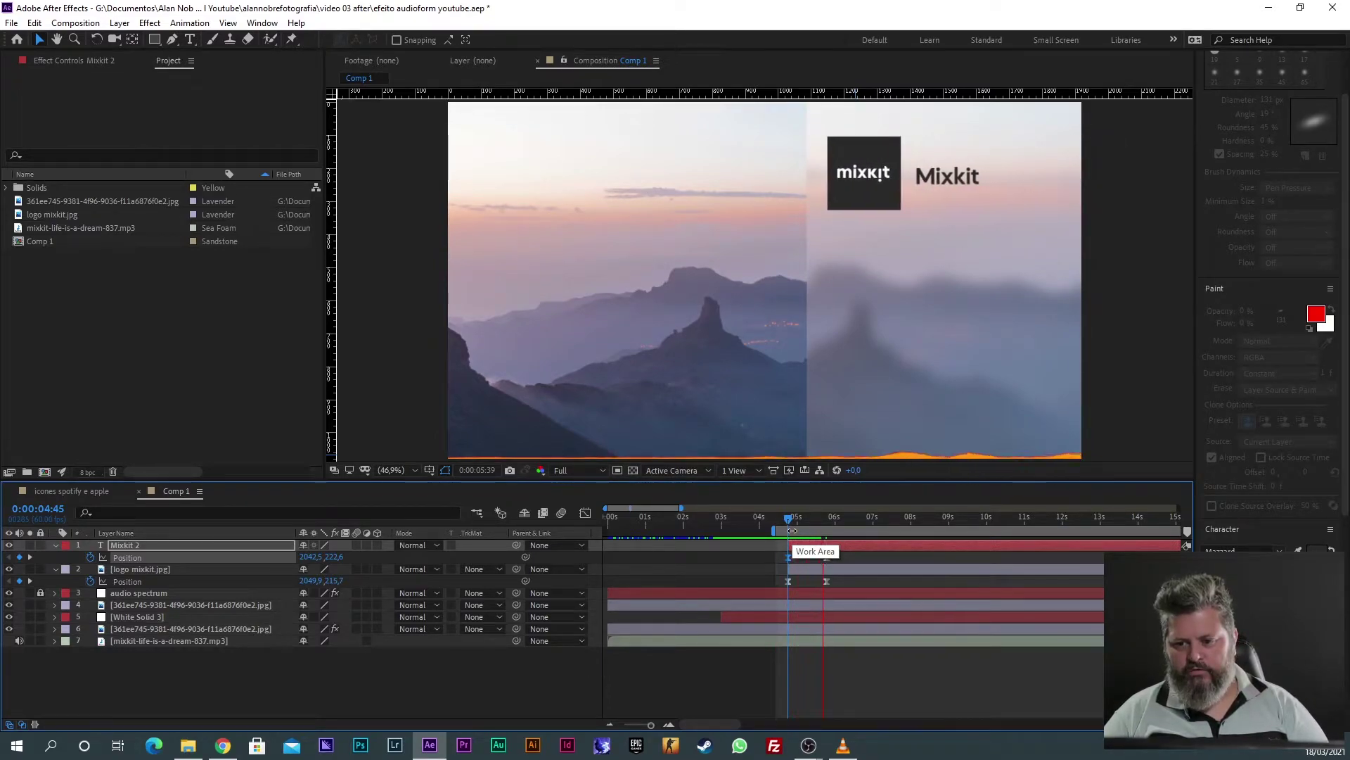
Step: Delay the text's two Position keyframes by about half a second relative to the logo's and preview the staggered entrance
{"action": "left_click_drag", "start_coordinate": [819, 520], "coordinate": [807, 559]}
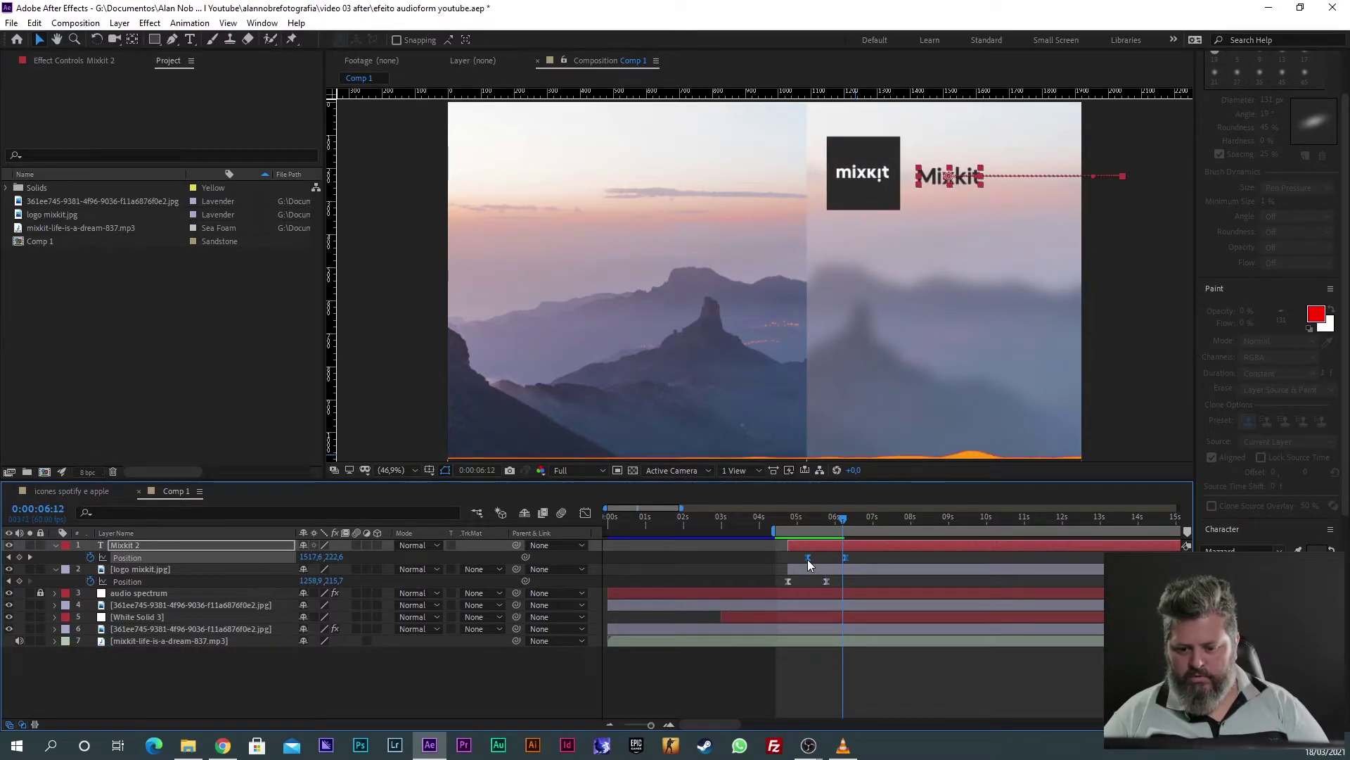
{"action": "key", "text": "space"}
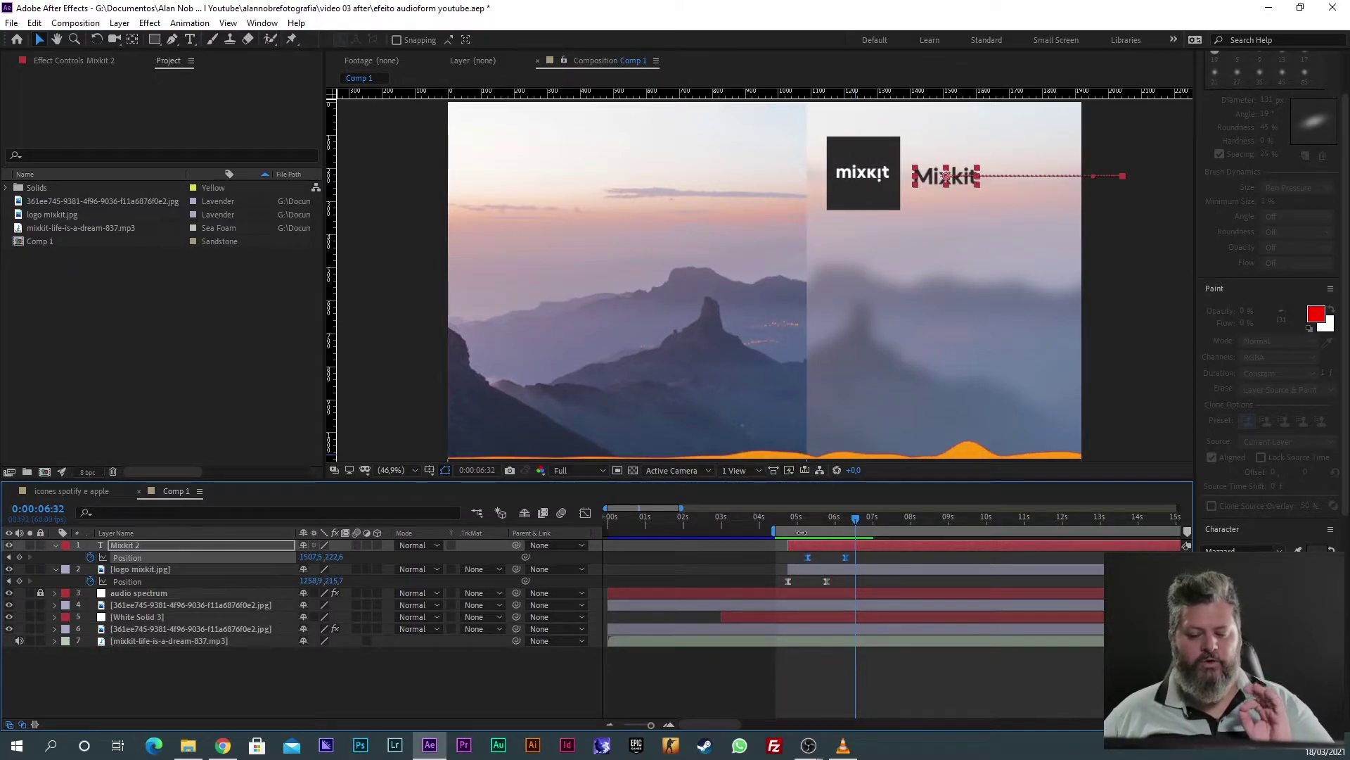
Step: Preview the staggered slide-in of the Mixkit logo and text from 0:00:04:33
{"action": "left_click", "coordinate": [843, 564]}
{"action": "mouse_move", "coordinate": [783, 518]}
{"action": "left_mouse_down"}
{"action": "mouse_move", "coordinate": [813, 519]}
{"action": "mouse_move", "coordinate": [787, 525]}
{"action": "mouse_move", "coordinate": [798, 521]}
{"action": "left_mouse_up"}
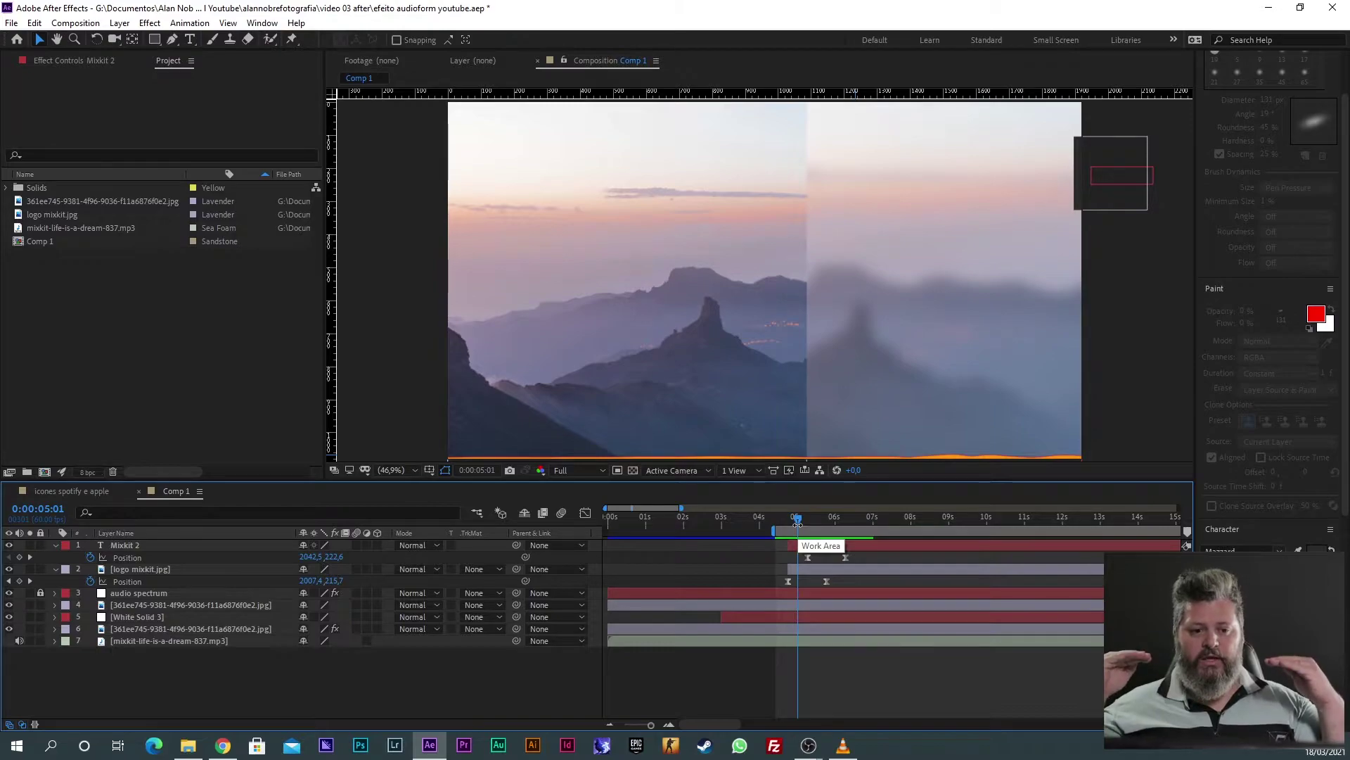
{"action": "left_click_drag", "start_coordinate": [798, 522], "coordinate": [781, 523]}
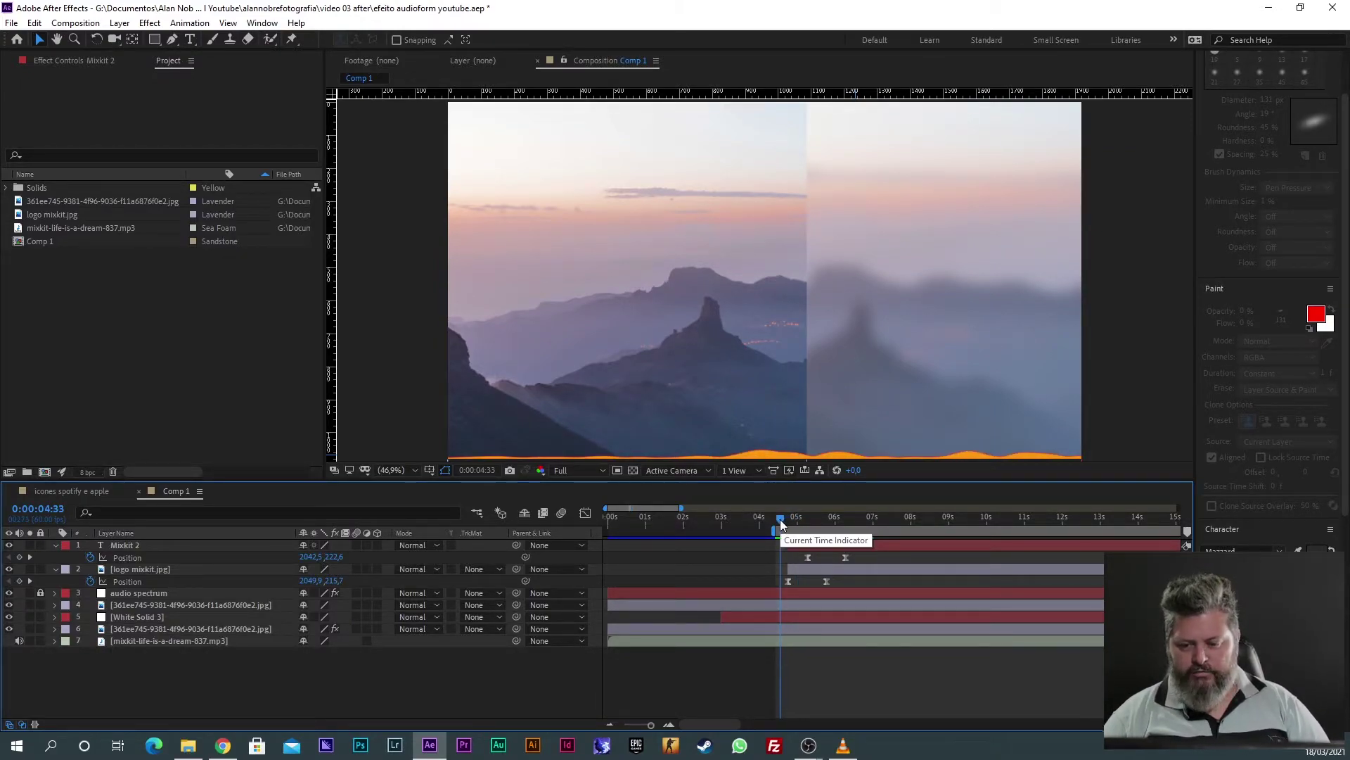
{"action": "key", "text": "space"}
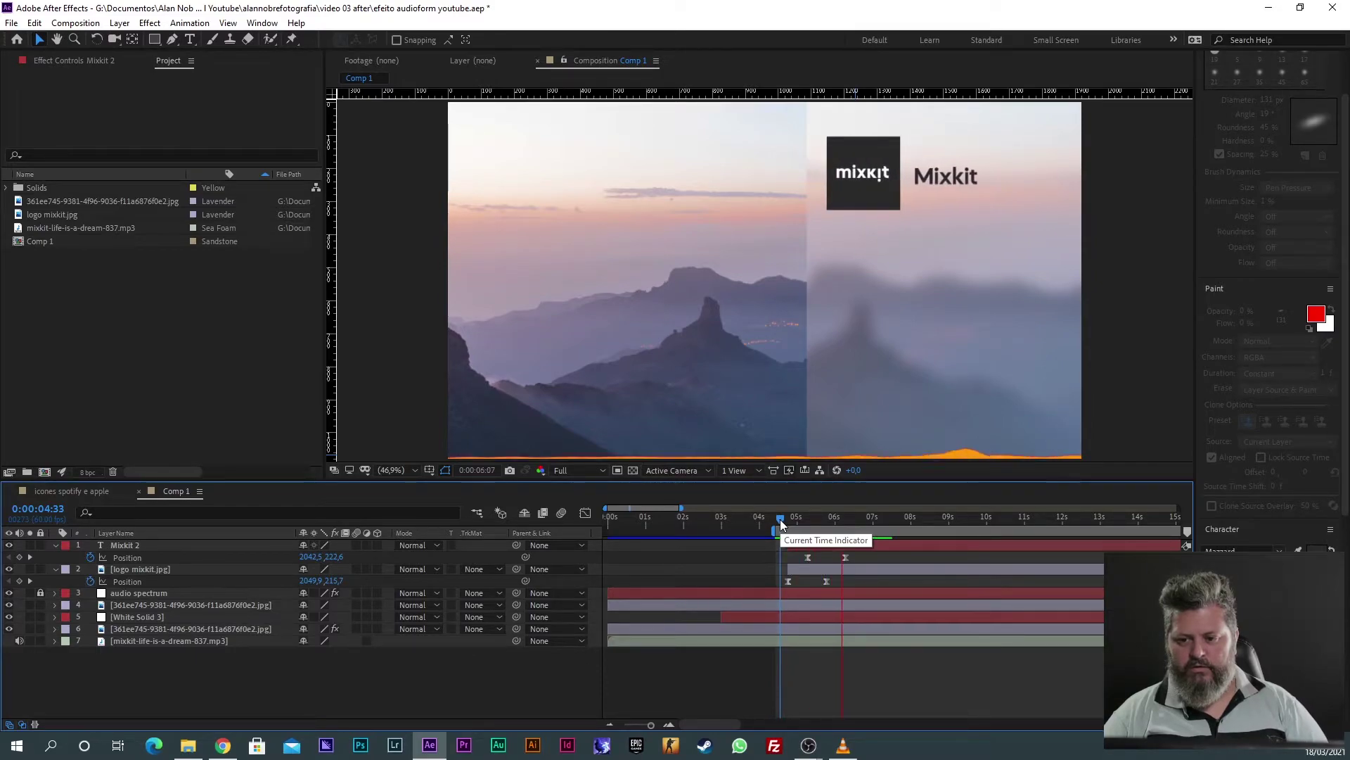
{"action": "key", "text": "space"}
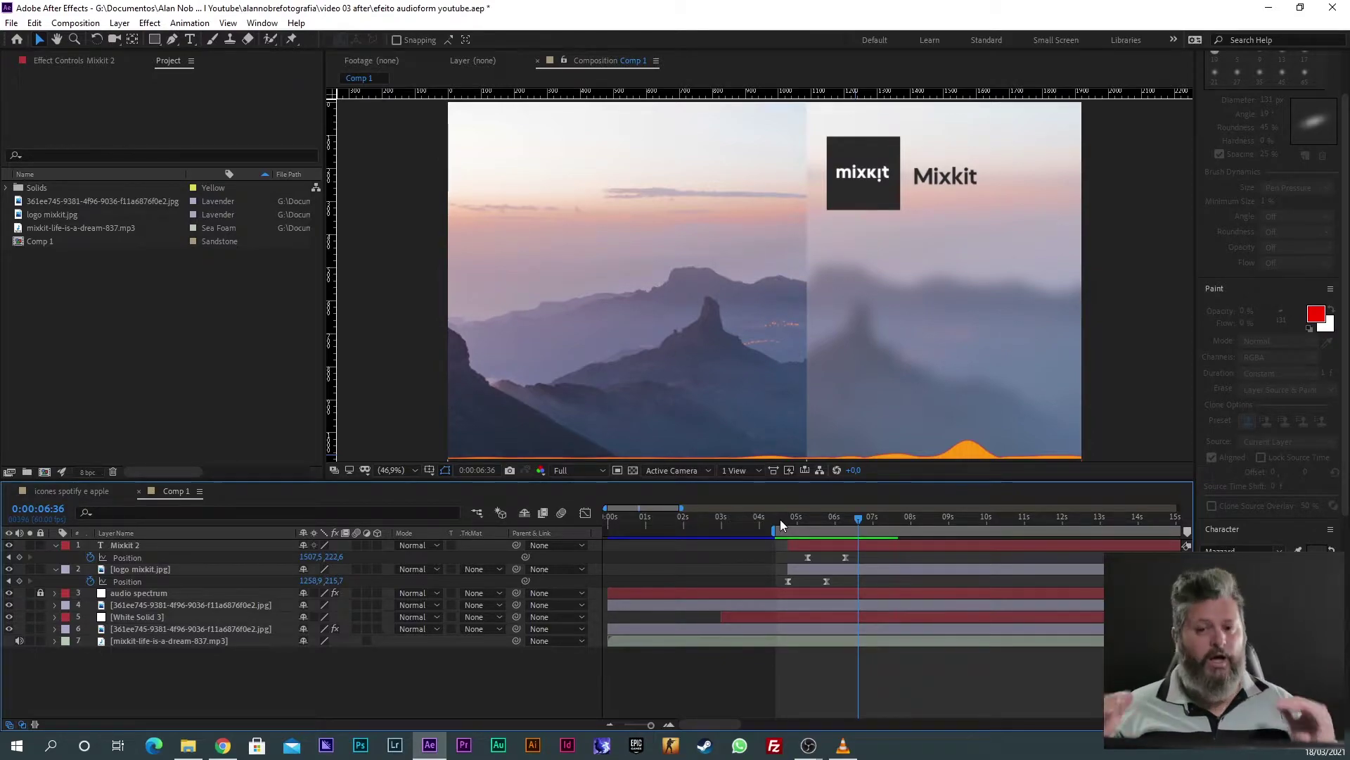
Step: Reshape the Mixkit text's Position speed graph so it peaks early and eases out slowly, and preview the motion
{"action": "left_click_drag", "start_coordinate": [866, 561], "coordinate": [796, 560]}
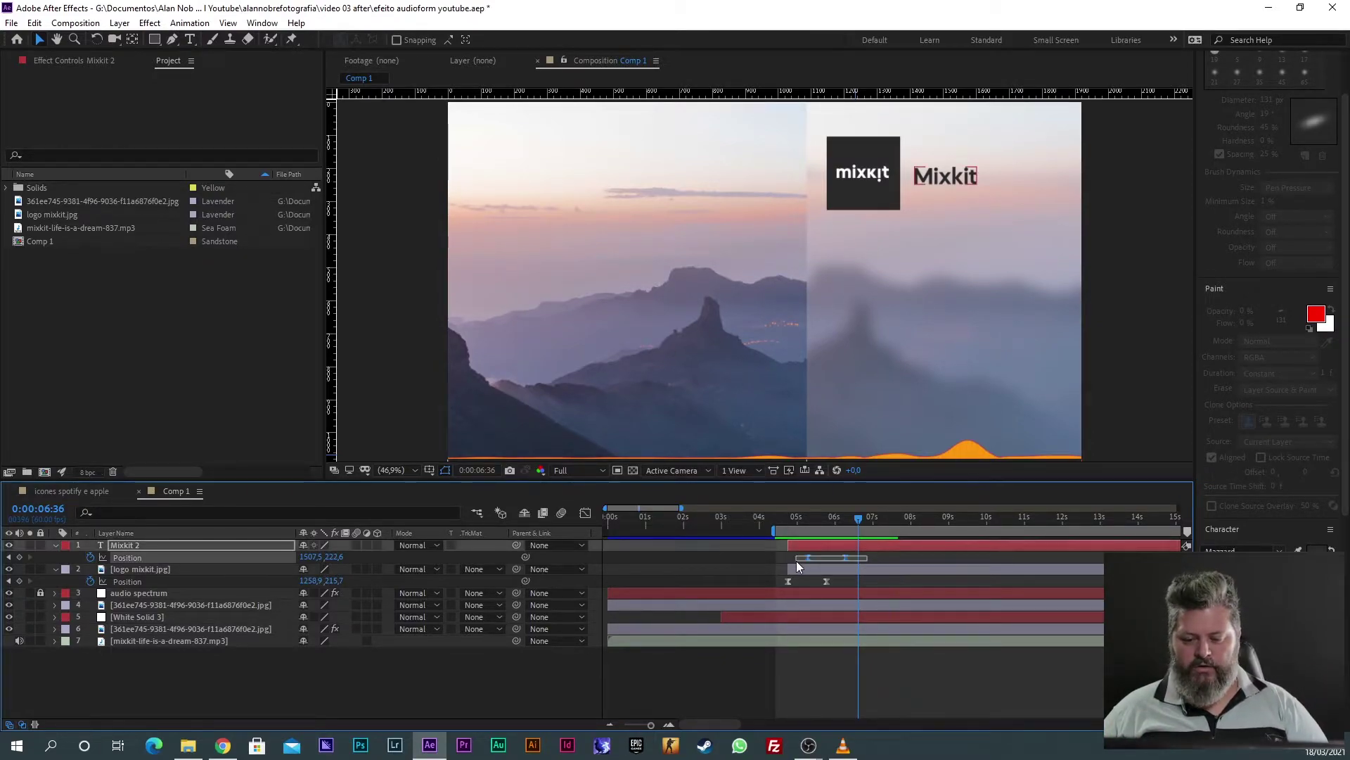
{"action": "left_click", "coordinate": [586, 513]}
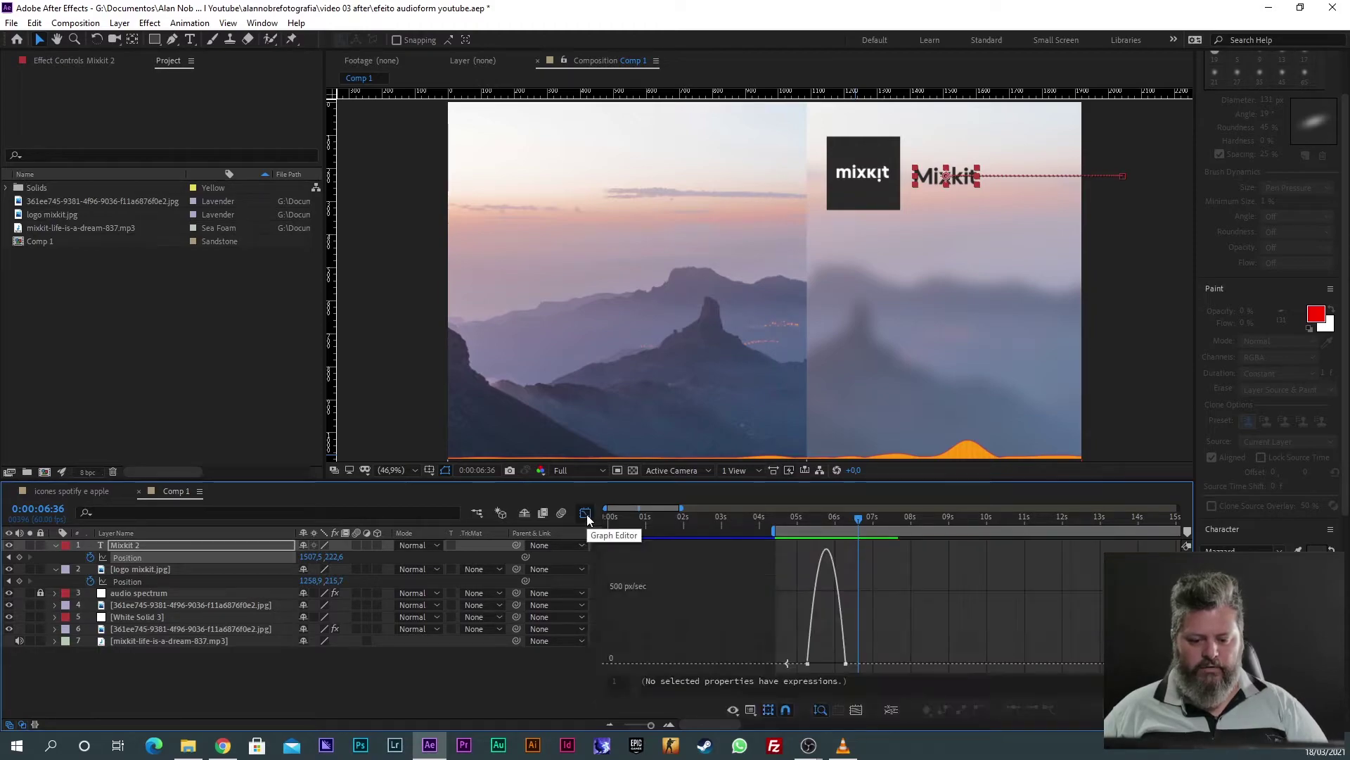
{"action": "left_click", "coordinate": [847, 665]}
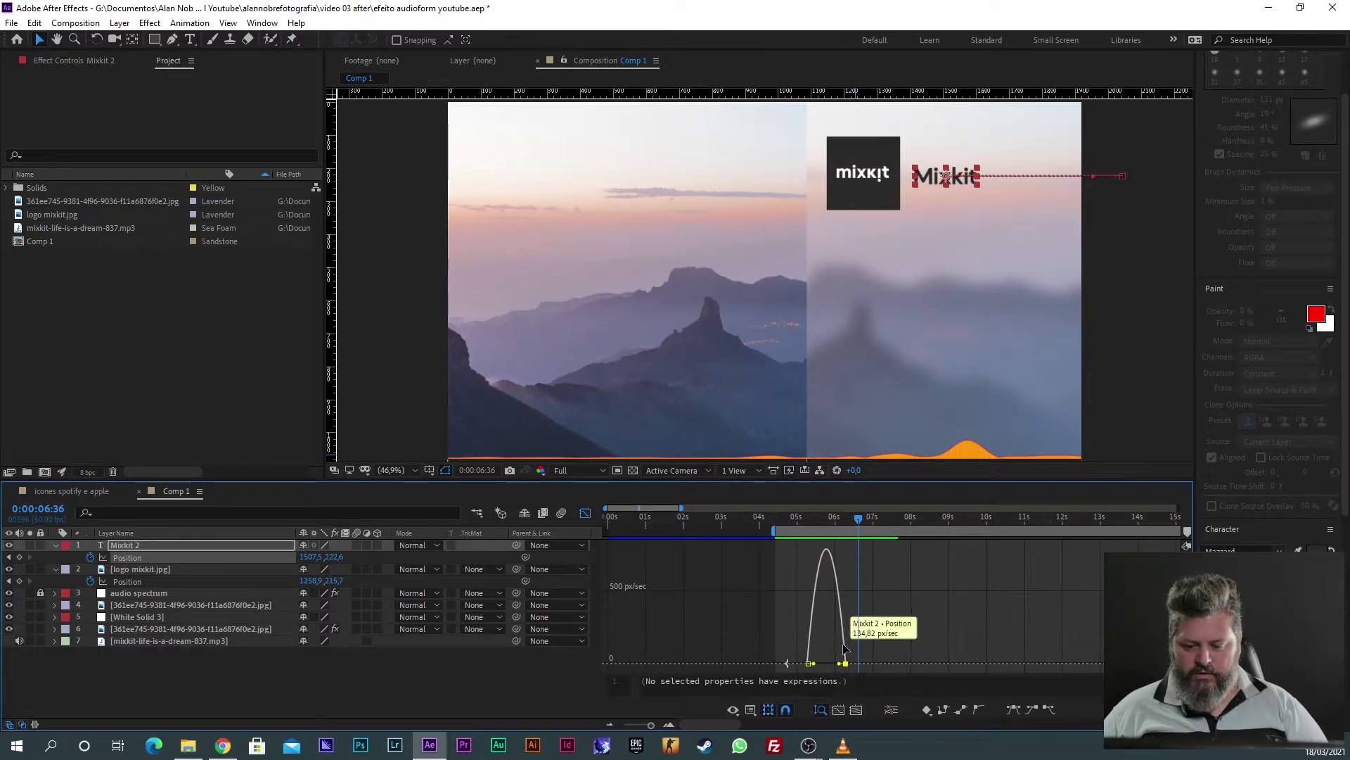
{"action": "left_click_drag", "start_coordinate": [843, 667], "coordinate": [806, 669]}
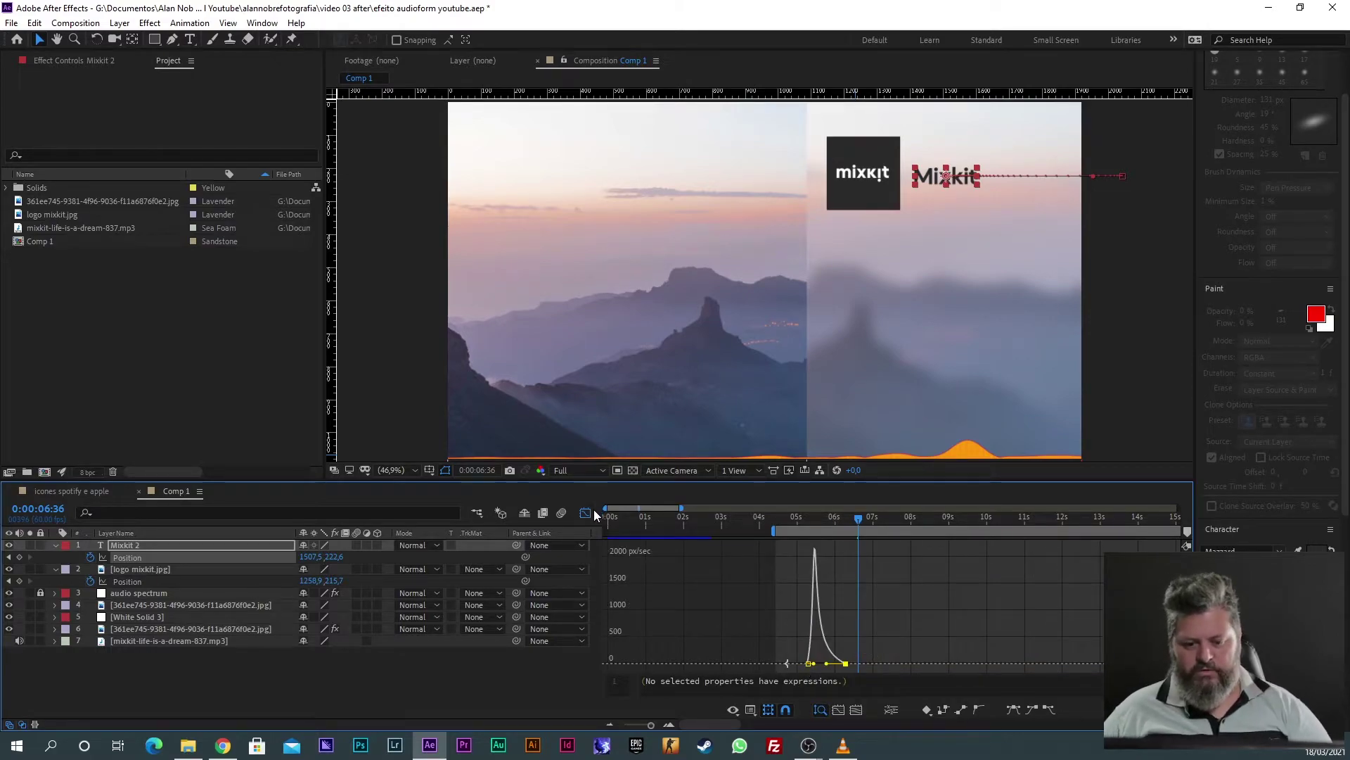
{"action": "left_click", "coordinate": [586, 513]}
{"action": "key", "text": "space"}
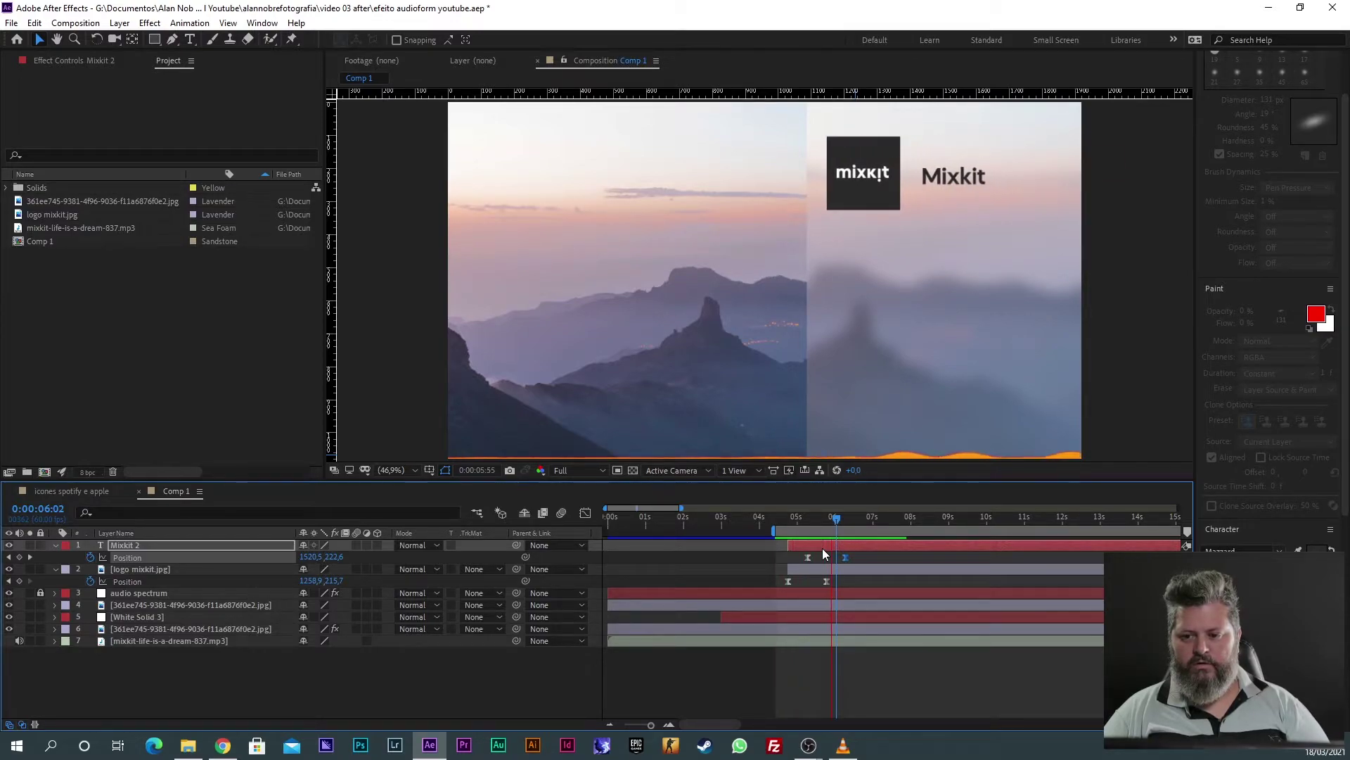
{"action": "key", "text": "space"}
Step: Set the incoming and outgoing velocity influence of both Mixkit text Position keyframes to 80% and preview the entrance
{"action": "left_click", "coordinate": [854, 556]}
{"action": "left_click_drag", "start_coordinate": [853, 555], "coordinate": [779, 564]}
{"action": "key", "text": "ctrl+shift+k"}
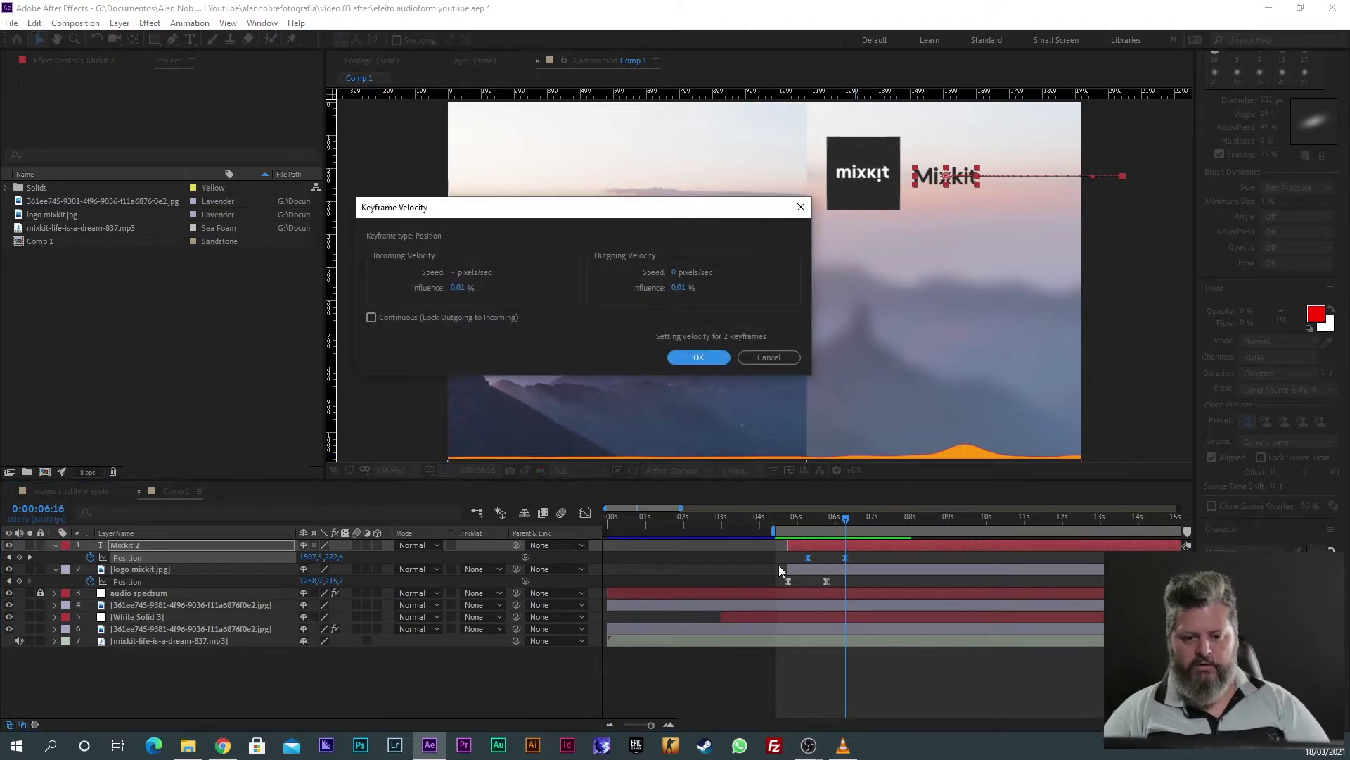
{"action": "key", "text": "Tab"}
{"action": "key", "text": "Tab"}
{"action": "type", "text": "80"}
{"action": "key", "text": "Tab"}
{"action": "key", "text": "Tab"}
{"action": "type", "text": "80"}
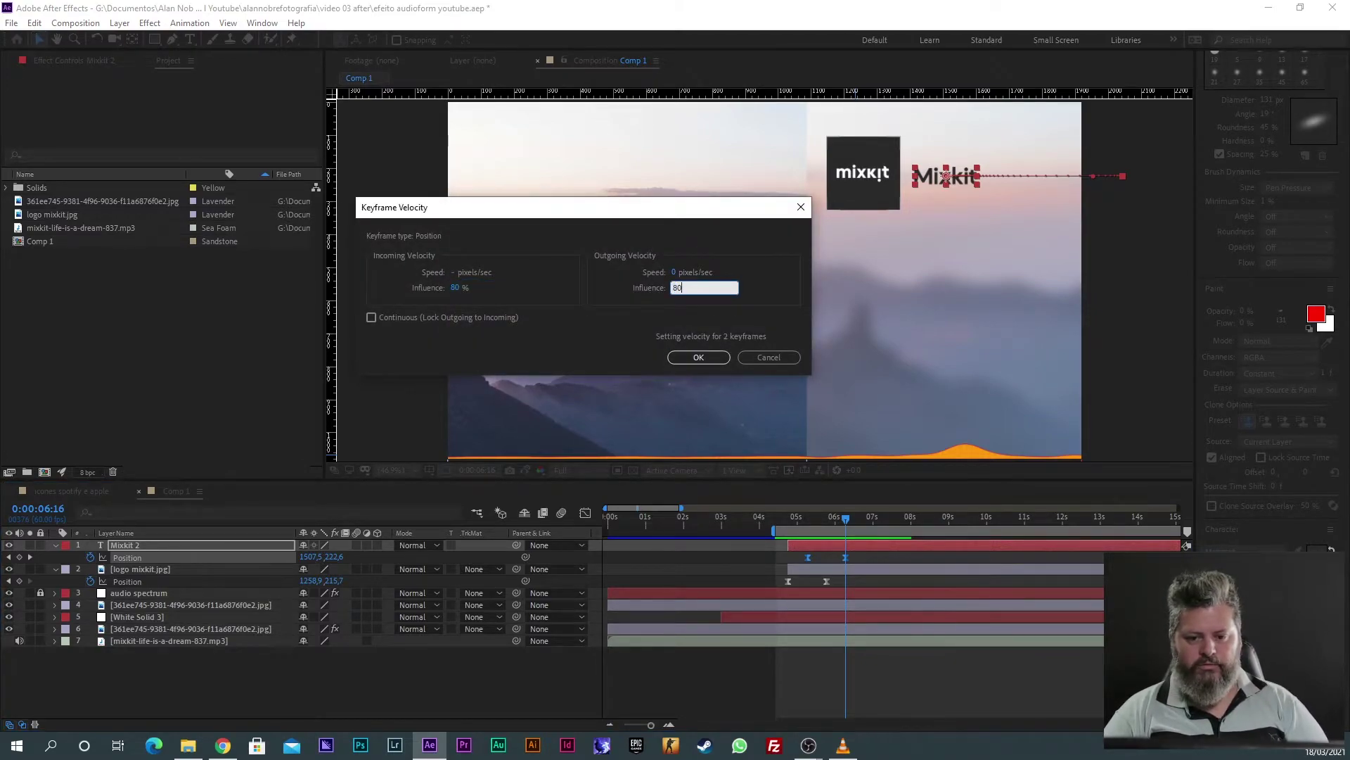
{"action": "key", "text": "Return"}
{"action": "key", "text": "space"}
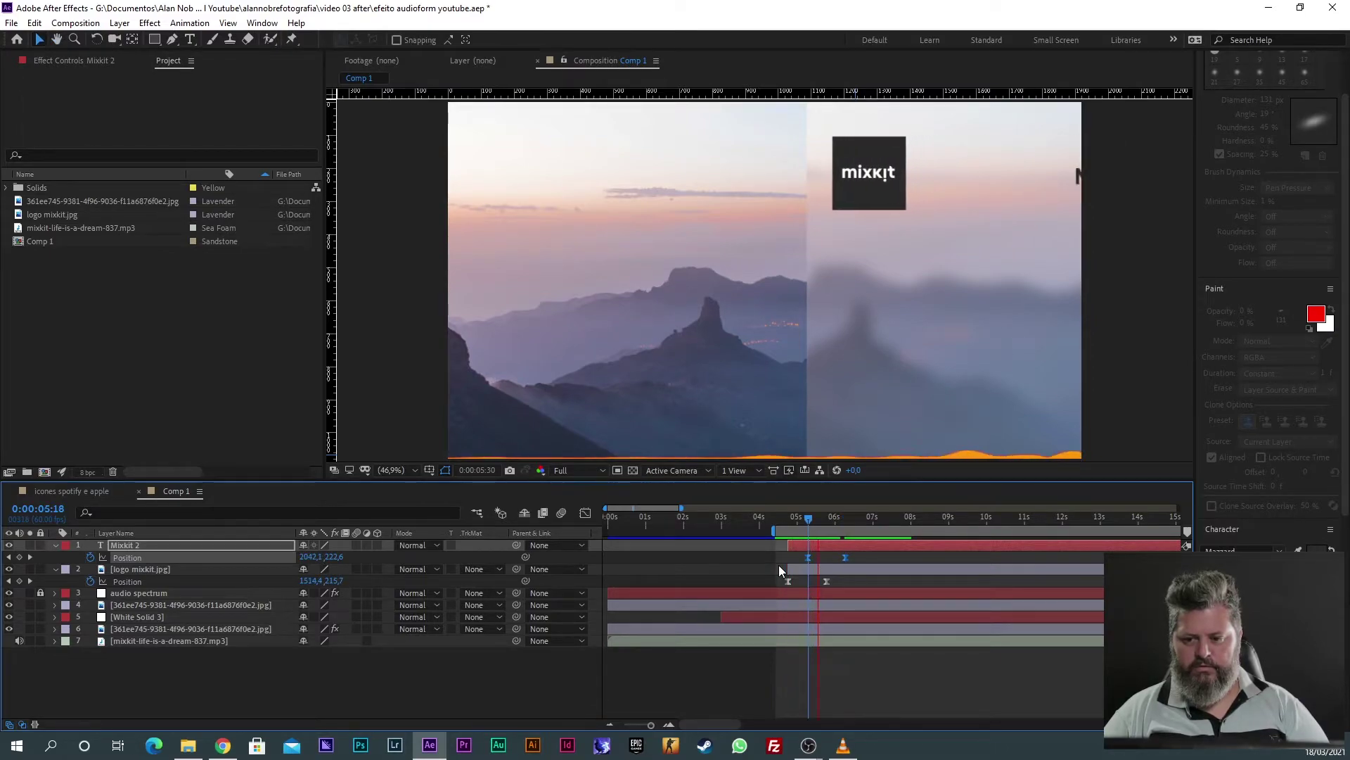
{"action": "key", "text": "space"}
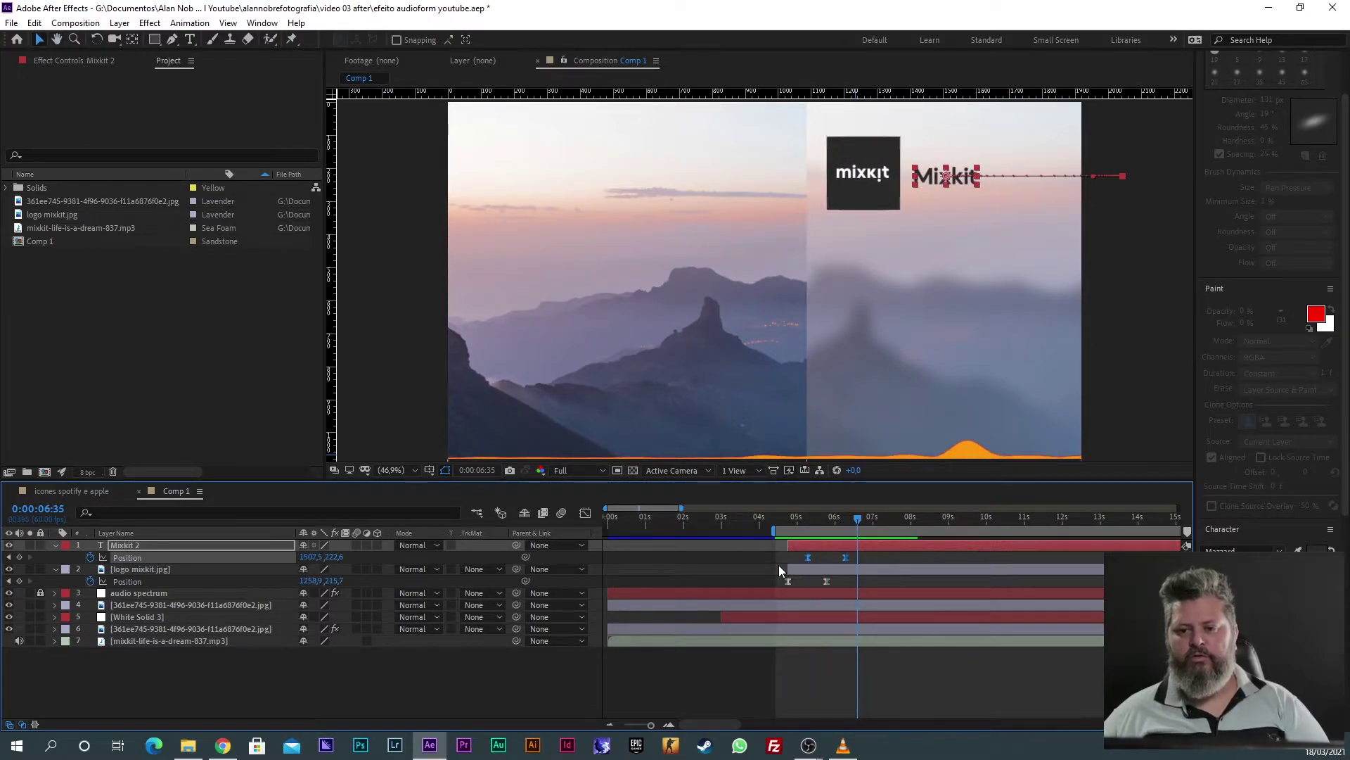
{"action": "key", "text": "space"}
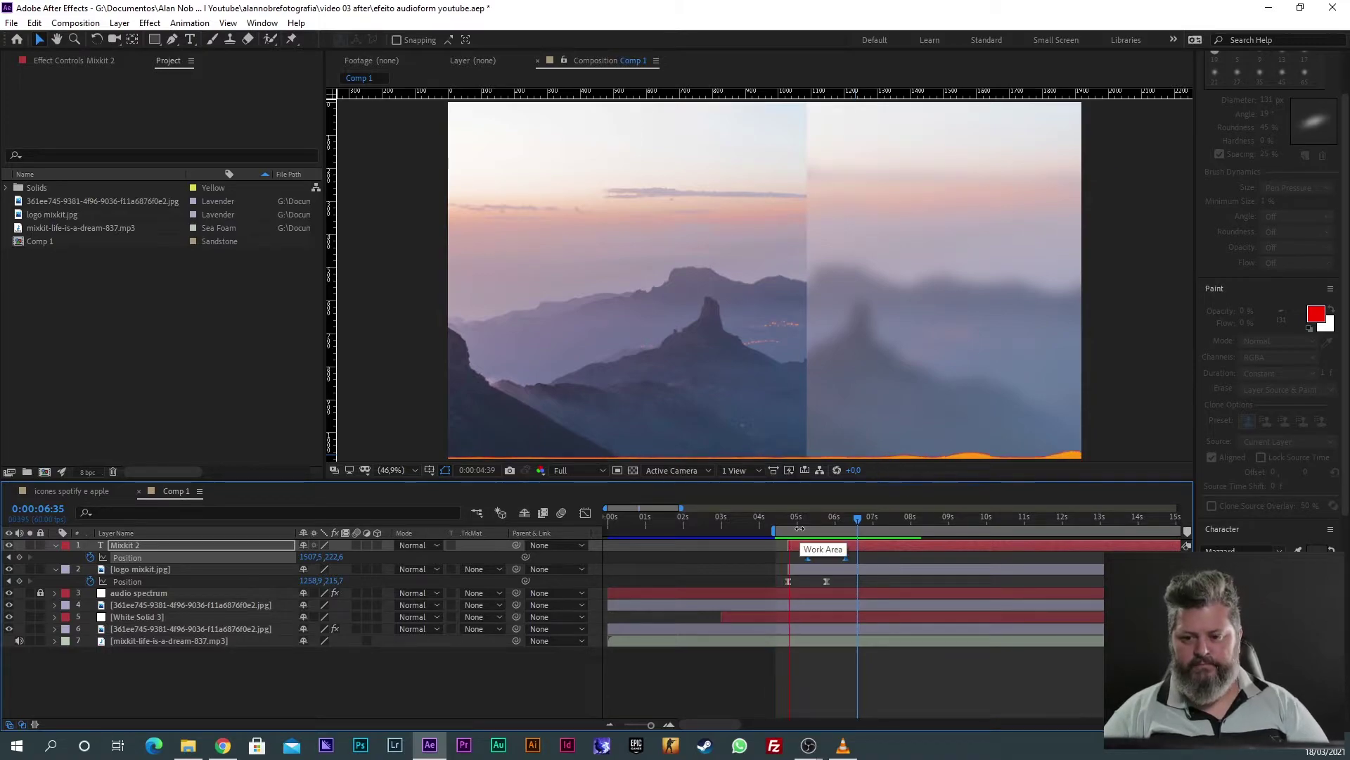
{"action": "key", "text": "space"}
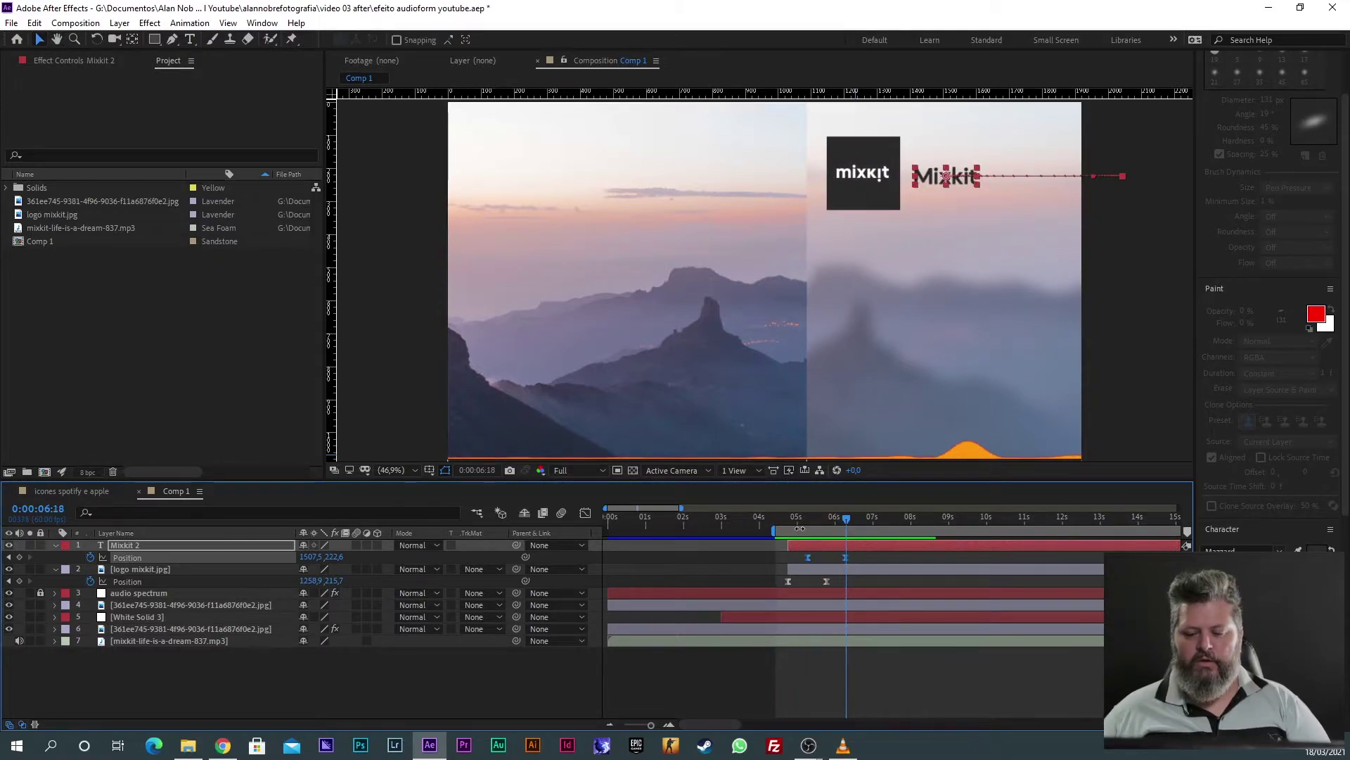
Step: Switch to VLC, play the reference video audio spectrum youtube.mp4, pause it at 00:08 with all titles shown, and move its window aside
{"action": "left_click", "coordinate": [843, 745]}
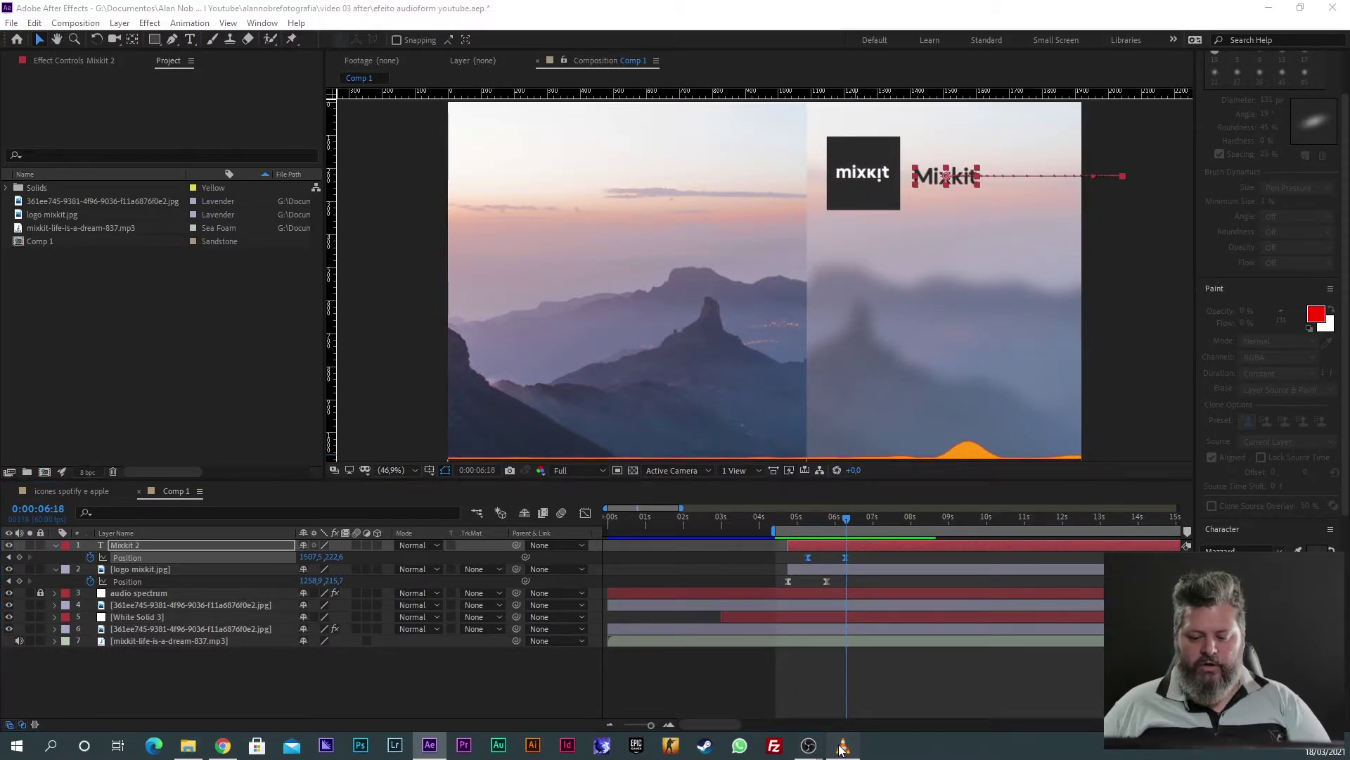
{"action": "left_click", "coordinate": [464, 561]}
{"action": "left_click", "coordinate": [355, 580]}
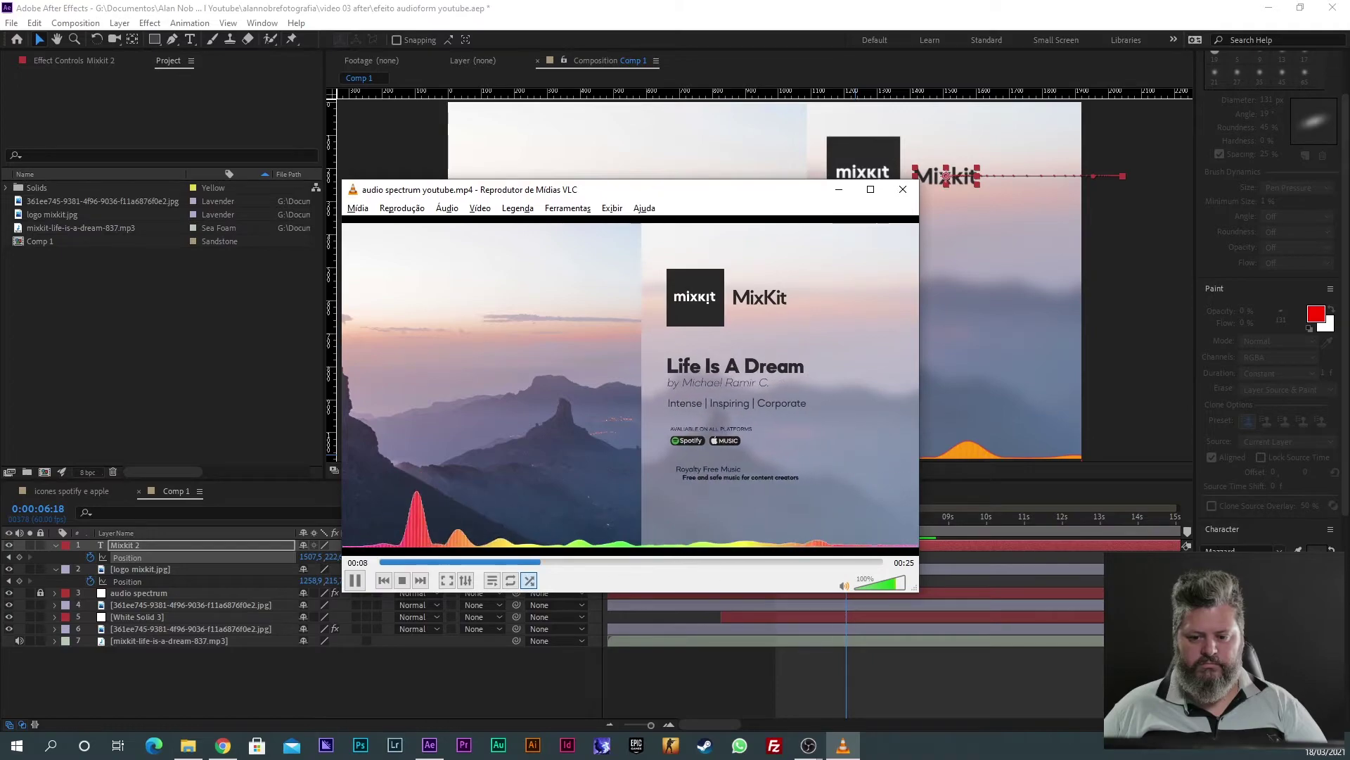
{"action": "key", "text": "space"}
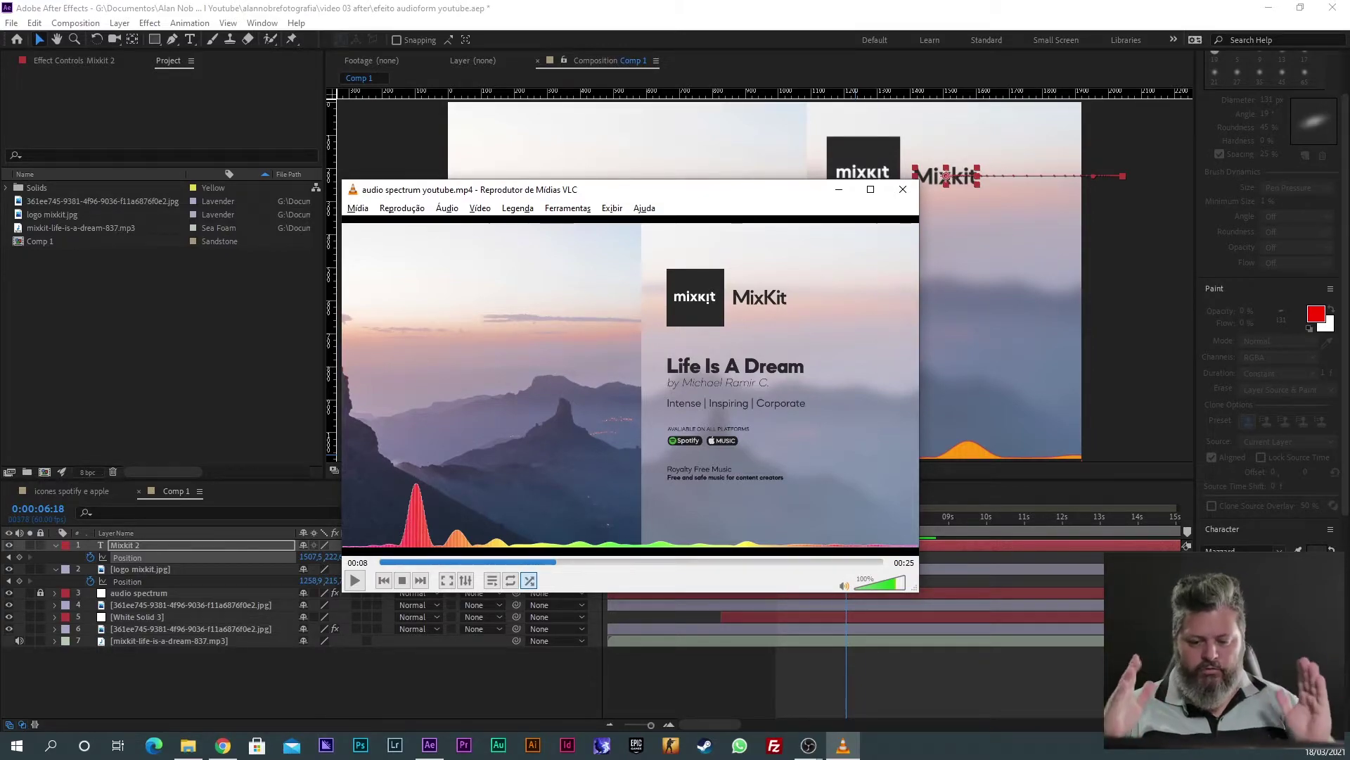
{"action": "left_click_drag", "start_coordinate": [662, 197], "coordinate": [1007, 128]}
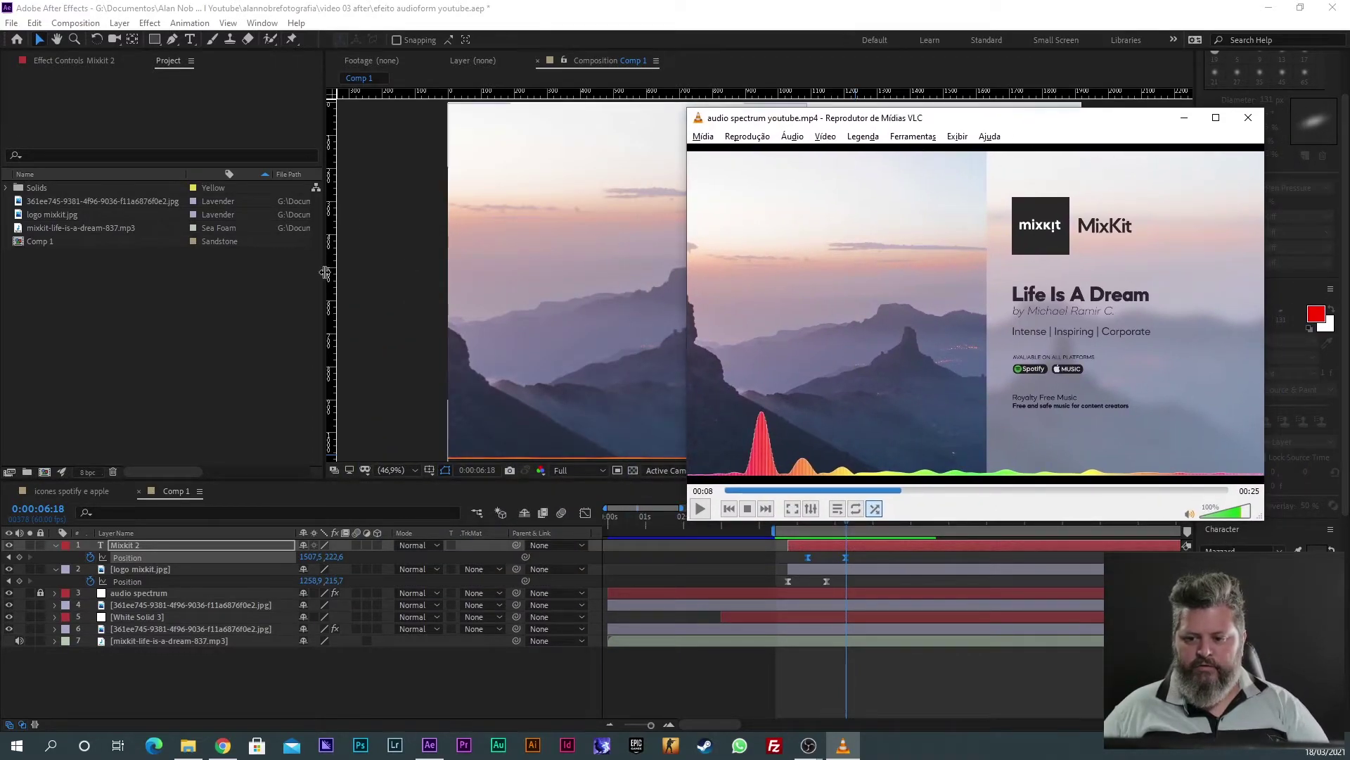
Step: In After Effects, create a text layer reading "Life Is A Dream" and trim its start to match the Mixkit text layer's start
{"action": "left_click", "coordinate": [115, 285]}
{"action": "right_click", "coordinate": [358, 670]}
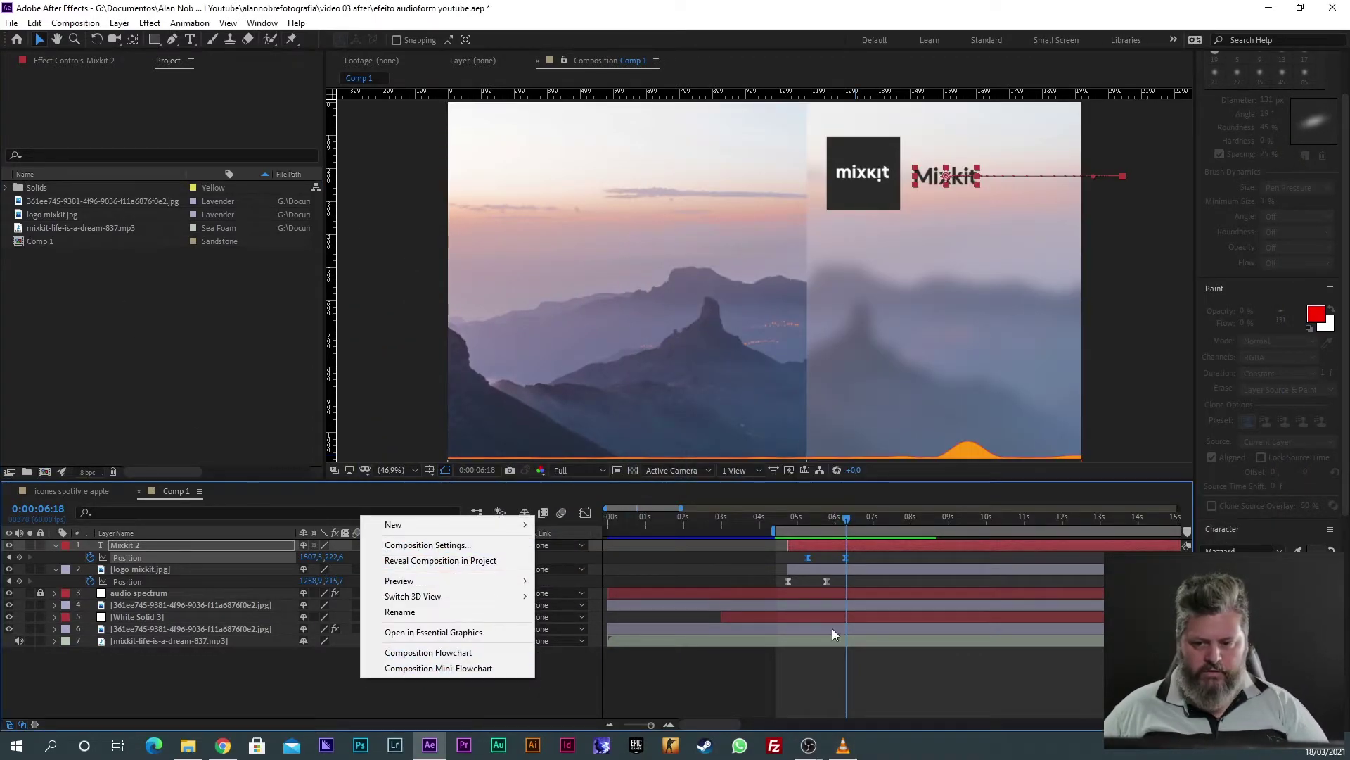
{"action": "left_click", "coordinate": [648, 677]}
{"action": "right_click", "coordinate": [409, 673]}
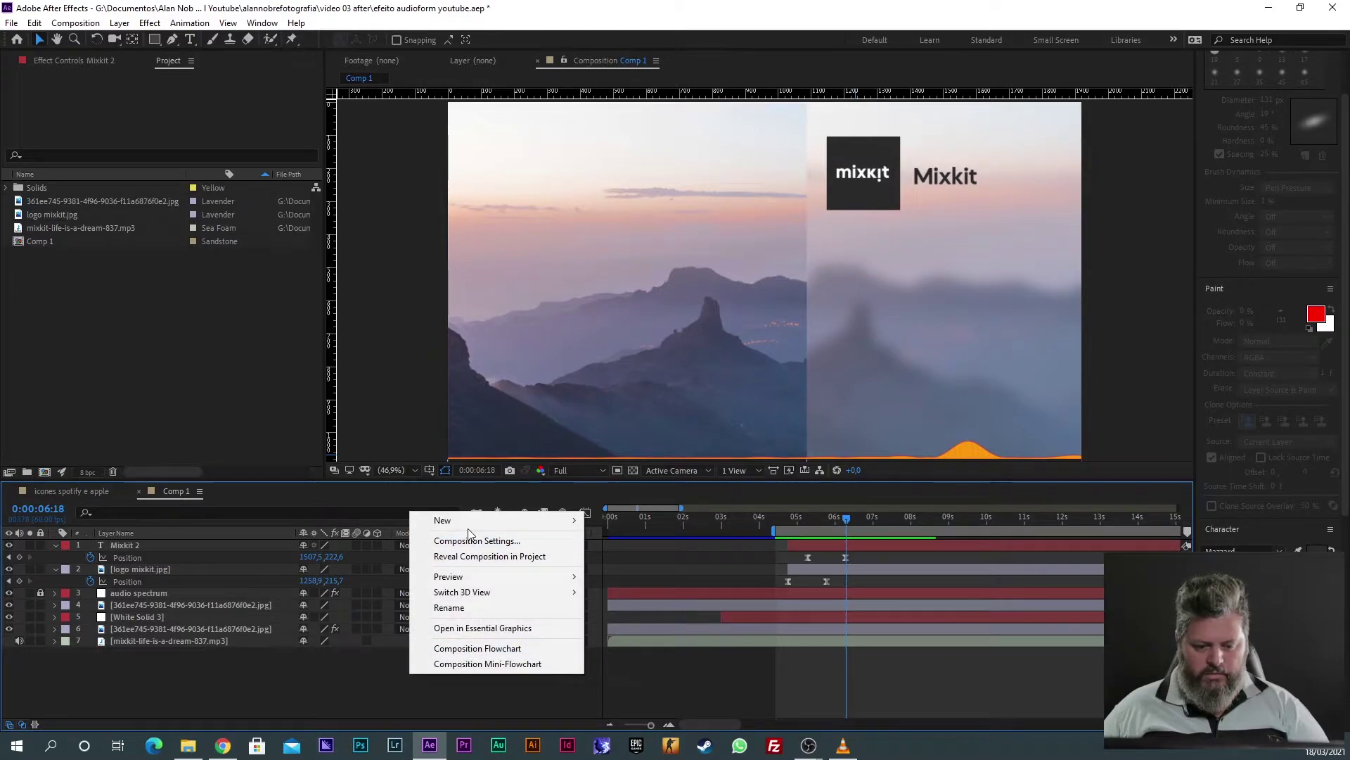
{"action": "mouse_move", "coordinate": [470, 520]}
{"action": "left_click", "coordinate": [618, 539]}
{"action": "type", "text": "Ligfe"}
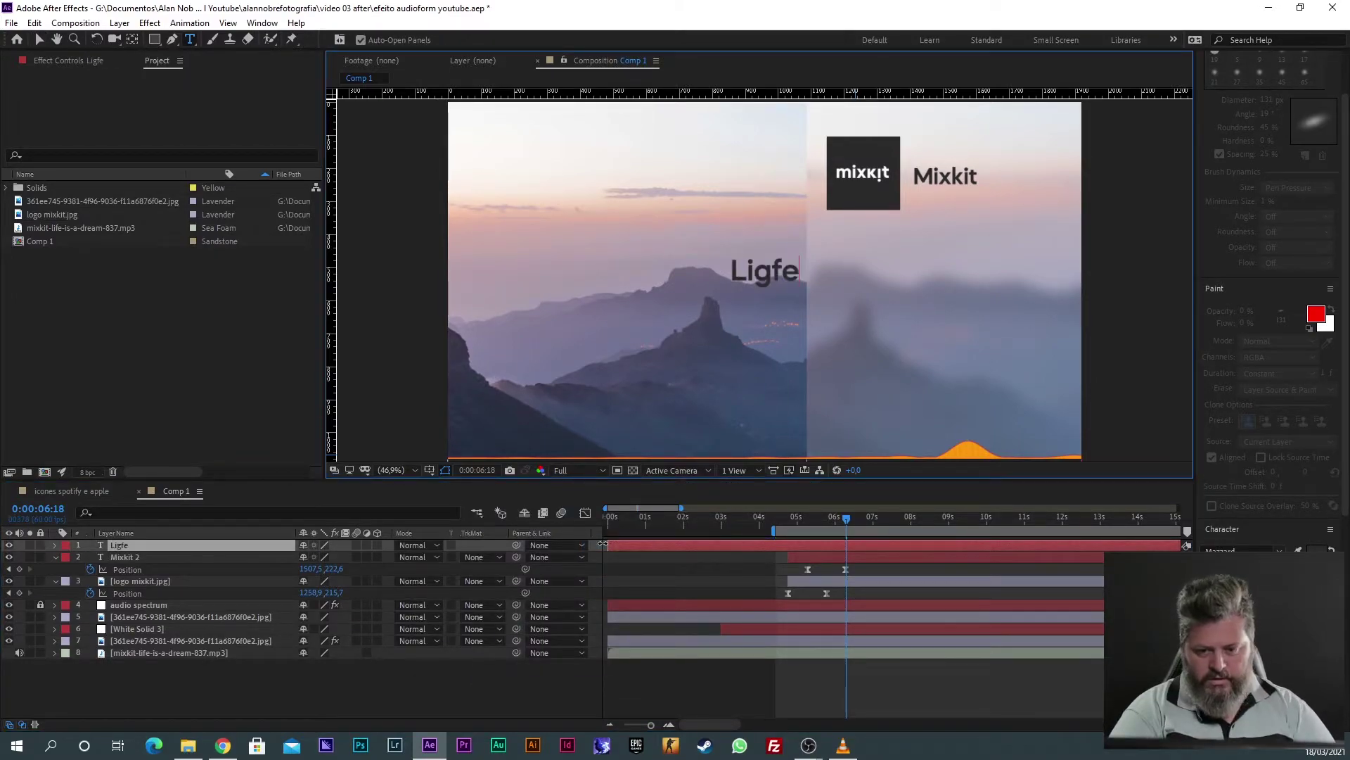
{"action": "key", "text": "BackSpace"}
{"action": "key", "text": "BackSpace"}
{"action": "key", "text": "BackSpace"}
{"action": "type", "text": "fe"}
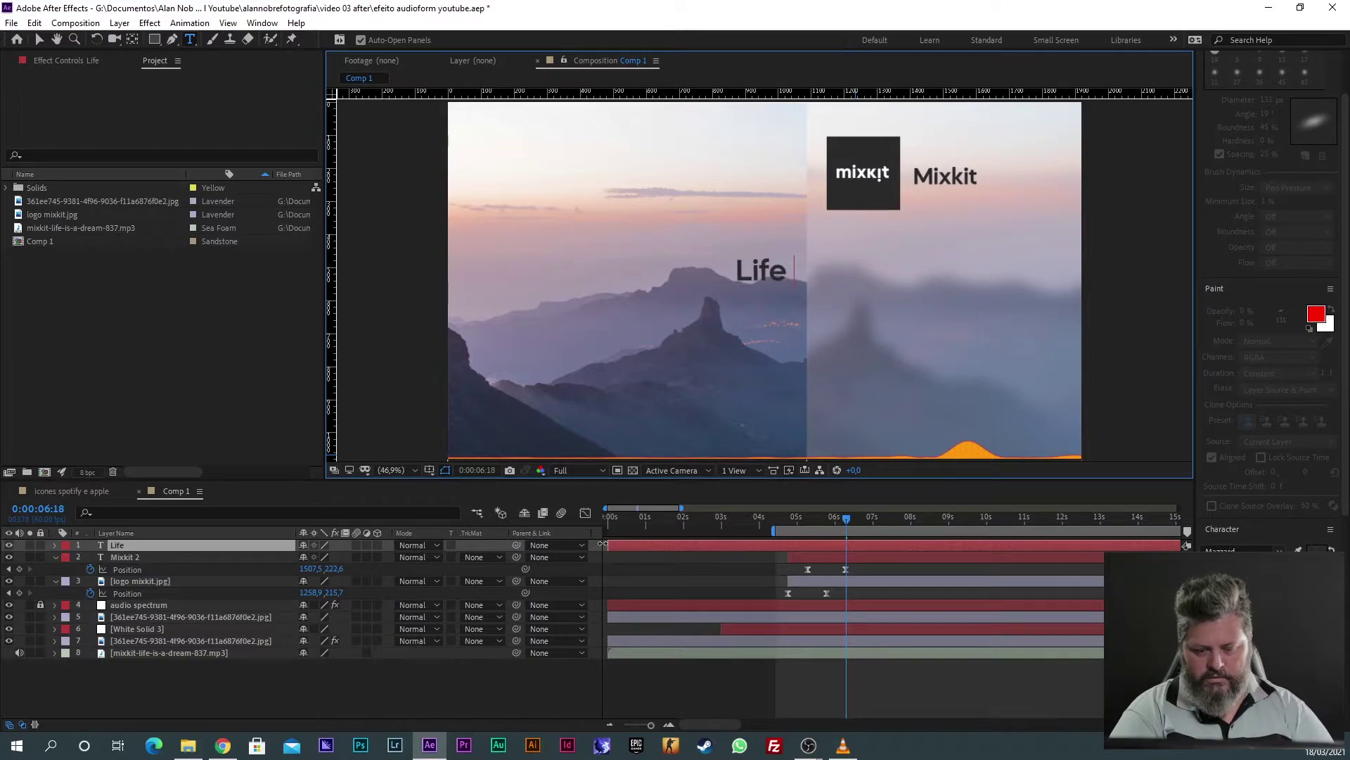
{"action": "type", "text": " Is A Dre"}
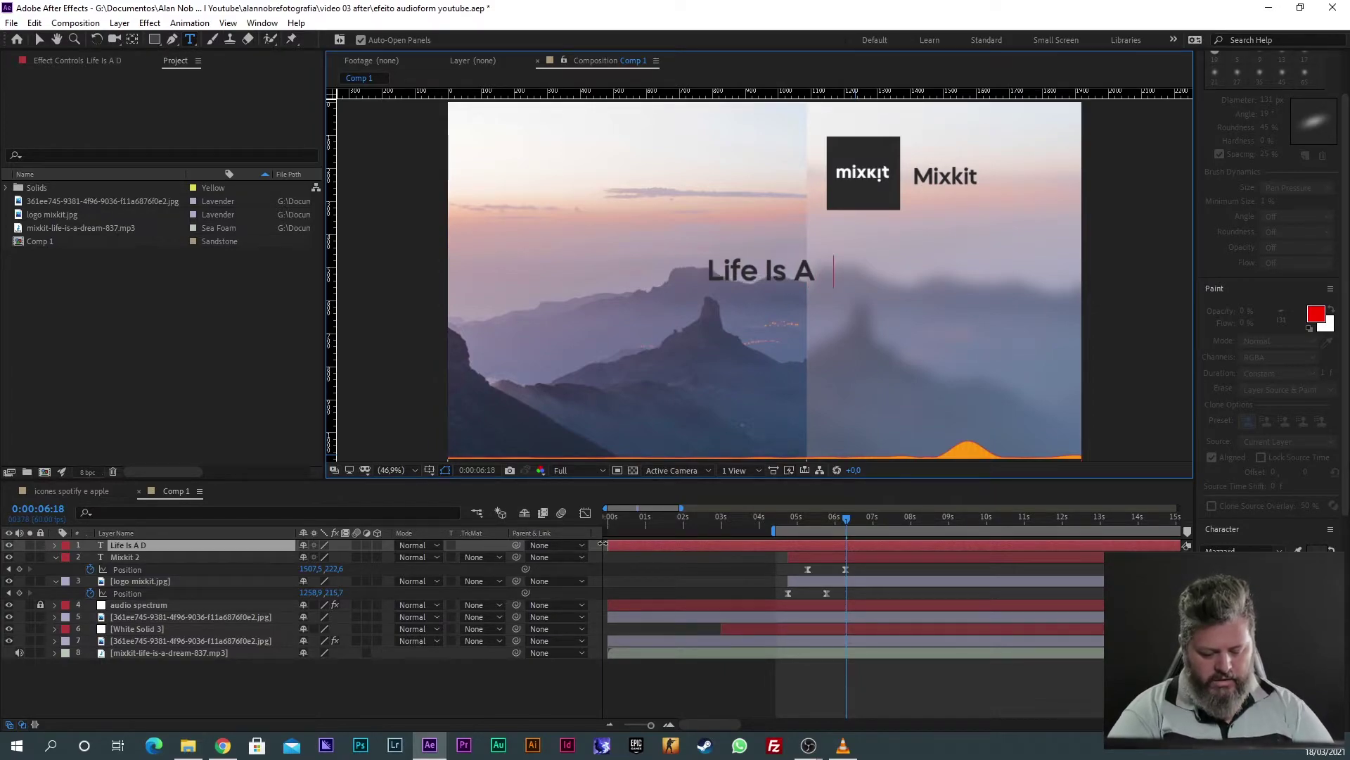
{"action": "type", "text": "am"}
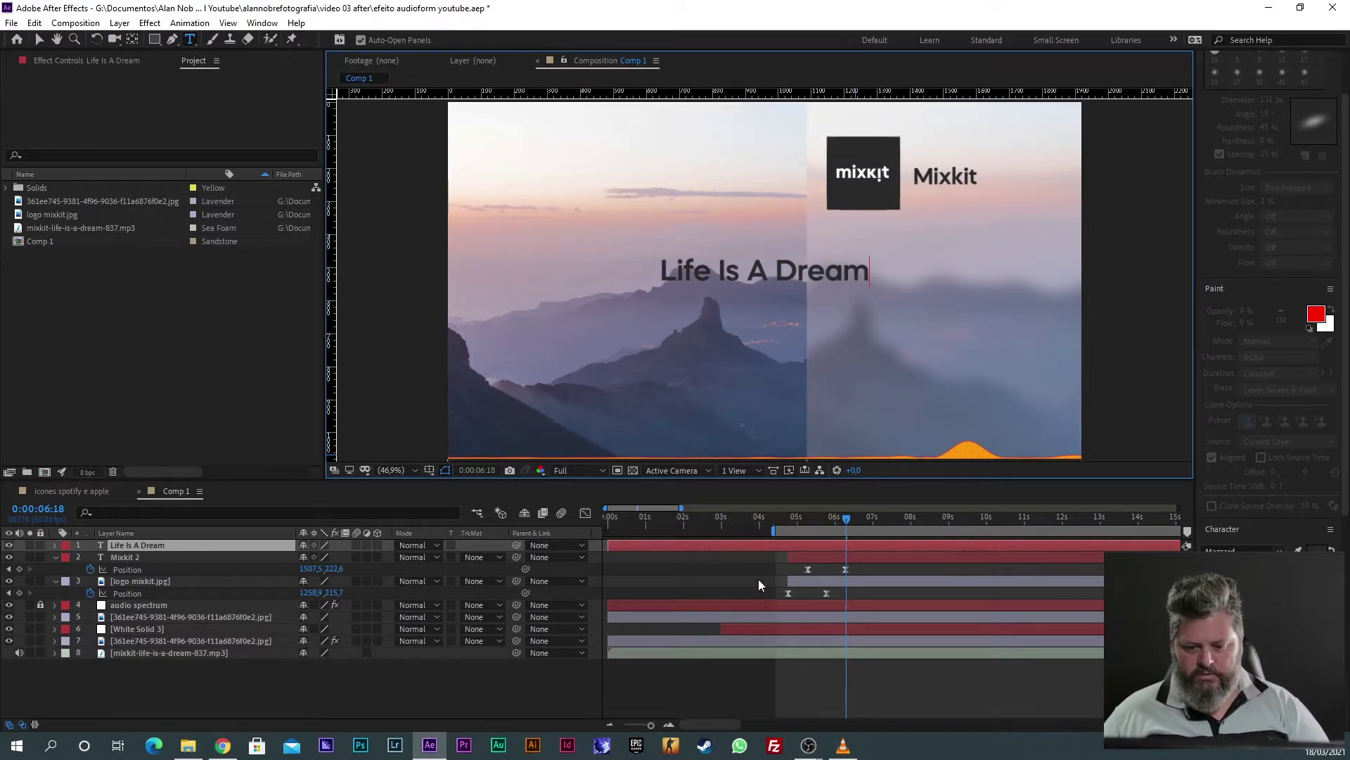
{"action": "left_click_drag", "start_coordinate": [609, 544], "coordinate": [789, 545]}
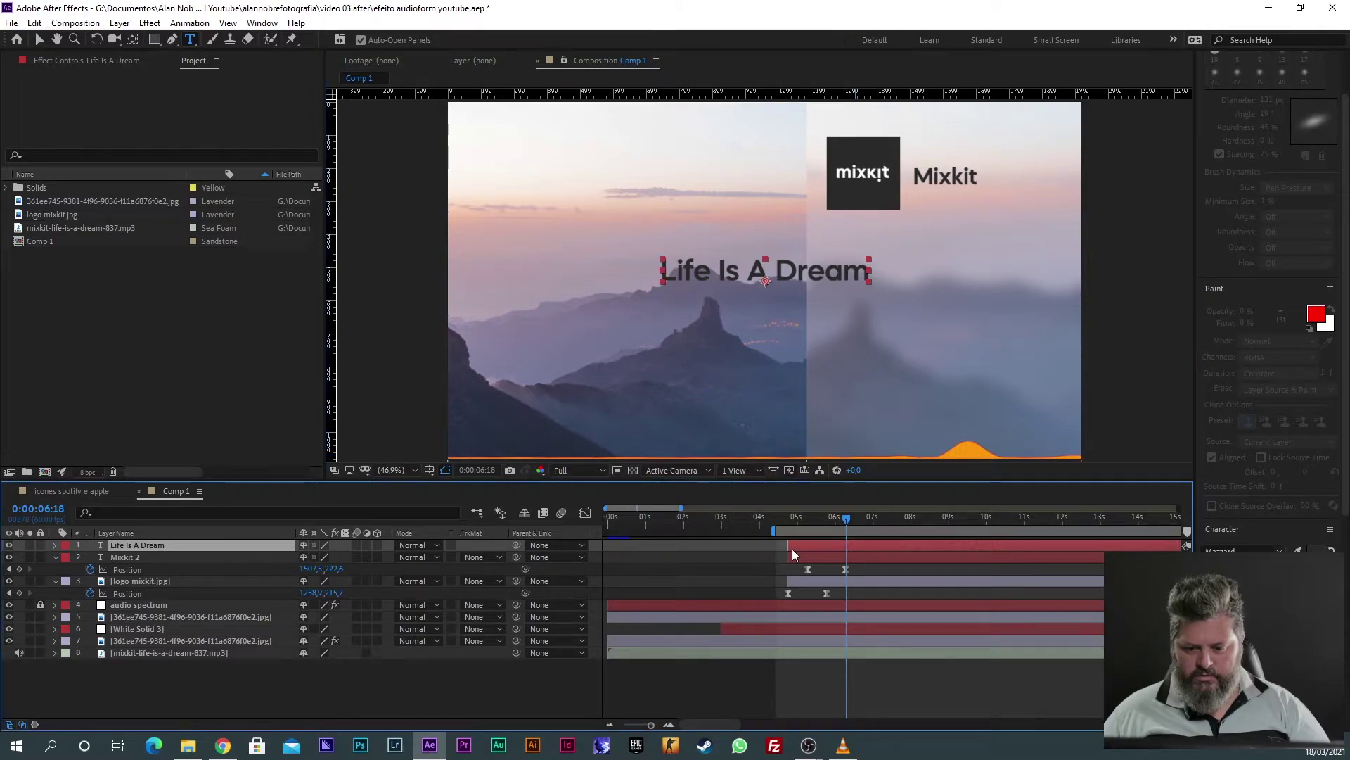
Step: Center the "Life Is A Dream" text's anchor point, scale the text down and place it below the logo on the blurred panel
{"action": "left_click", "coordinate": [807, 529]}
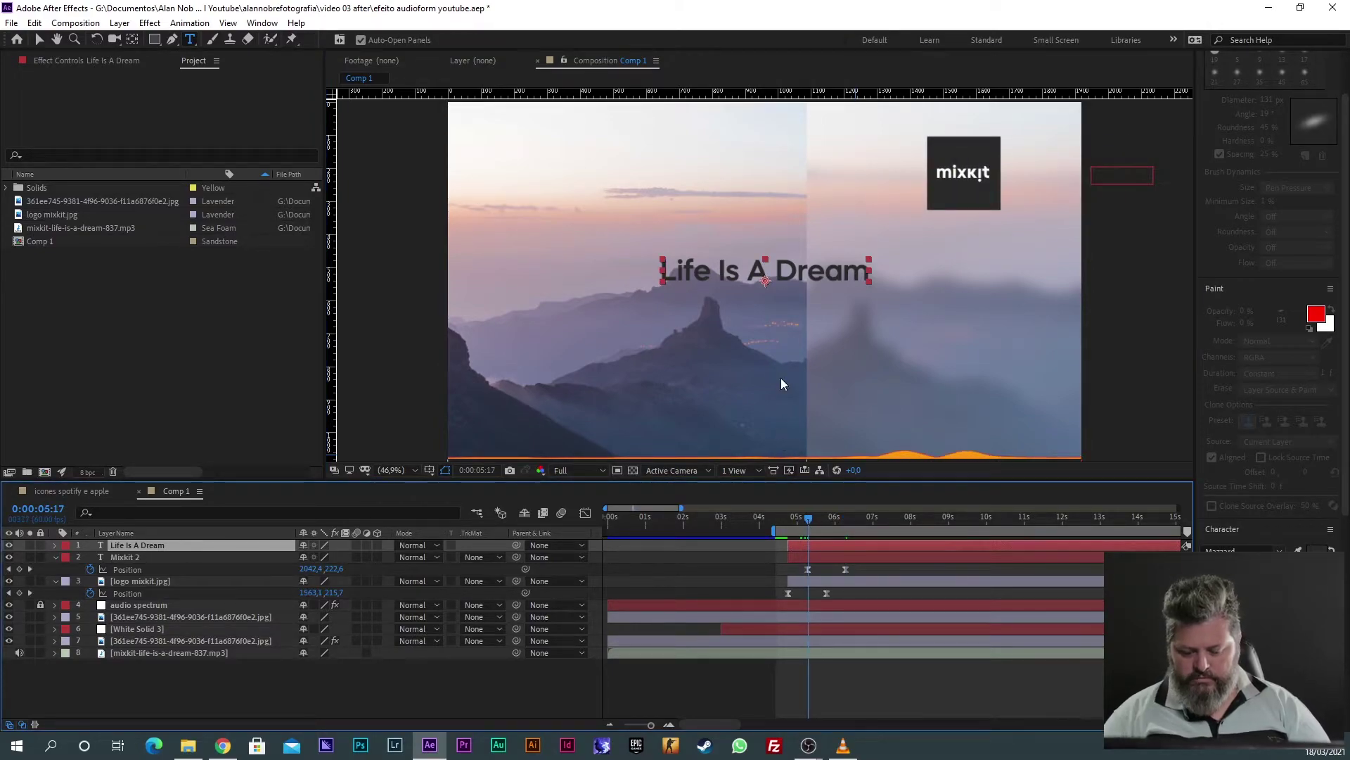
{"action": "key", "text": "ctrl+alt+Home"}
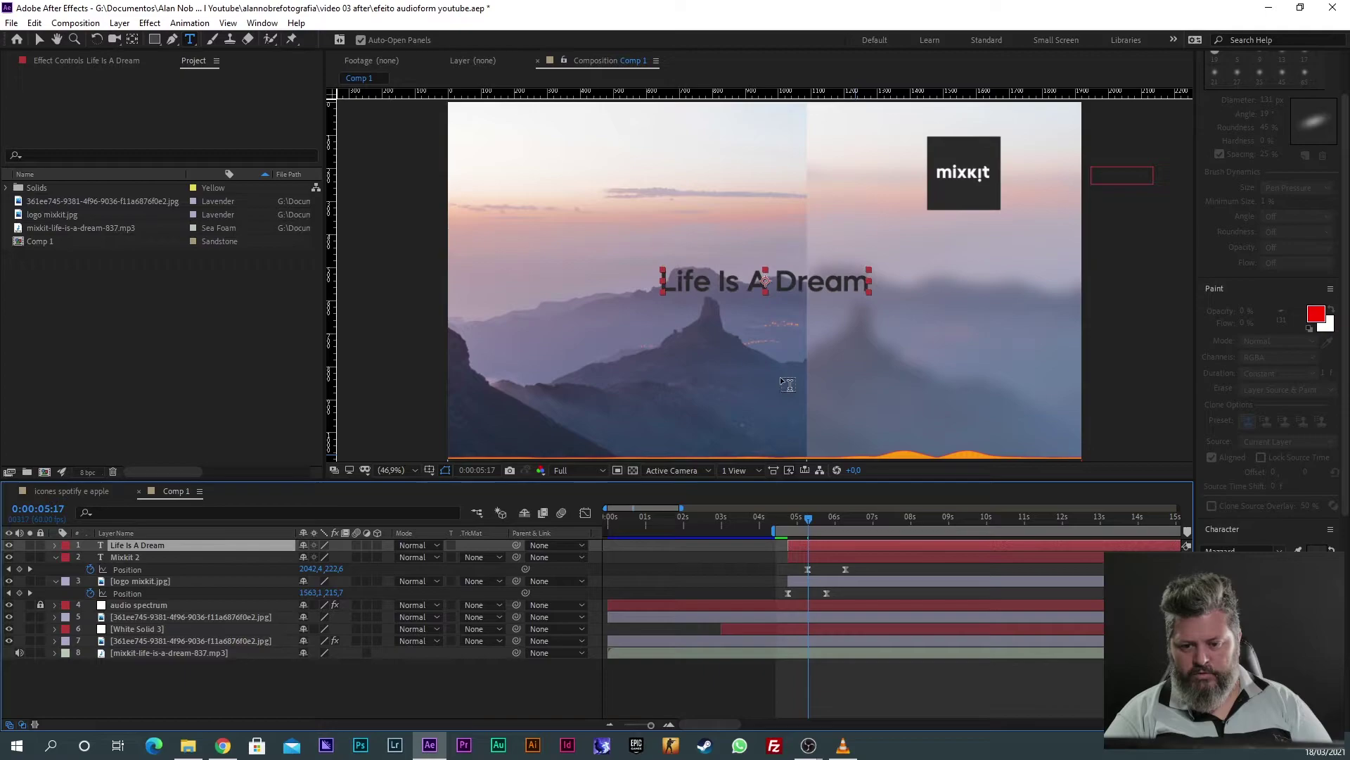
{"action": "key", "text": "v"}
{"action": "left_click_drag", "start_coordinate": [870, 294], "coordinate": [981, 270]}
{"action": "left_click_drag", "start_coordinate": [813, 517], "coordinate": [892, 520]}
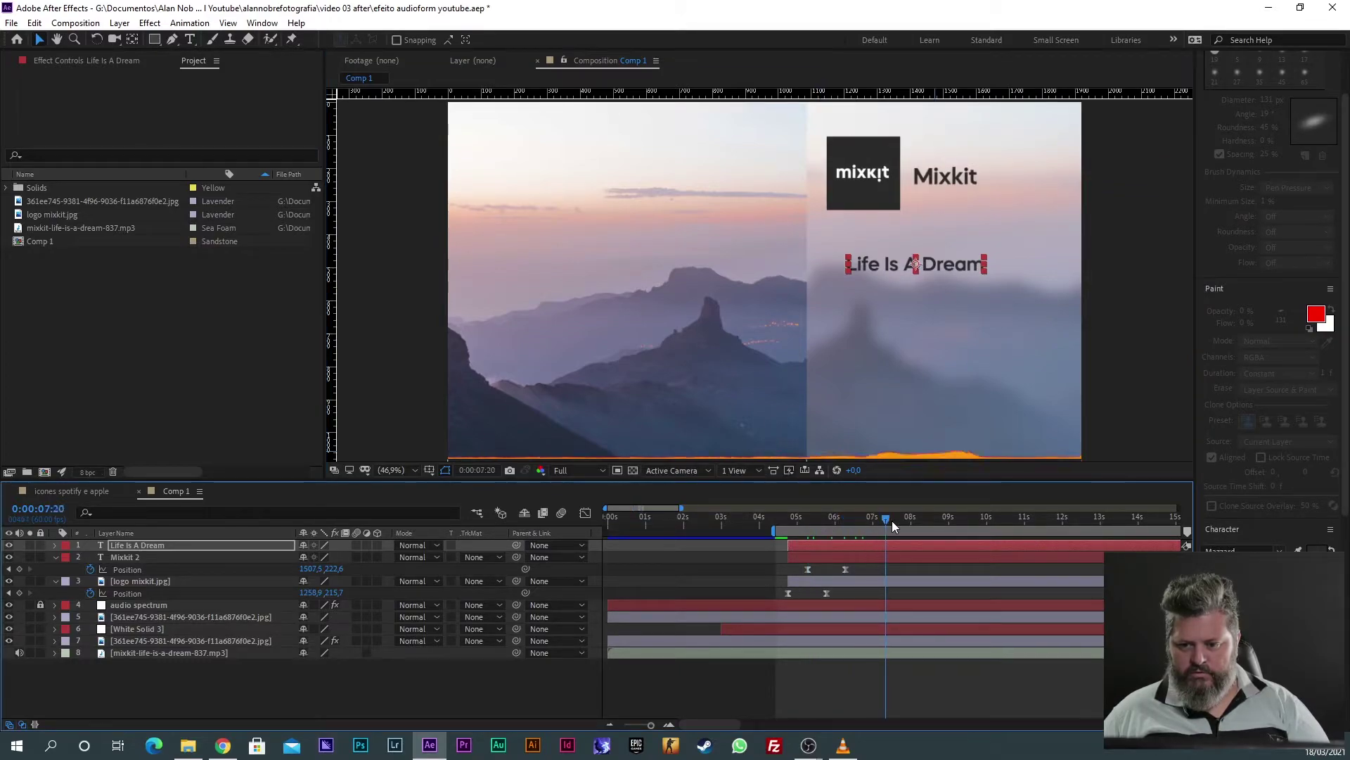
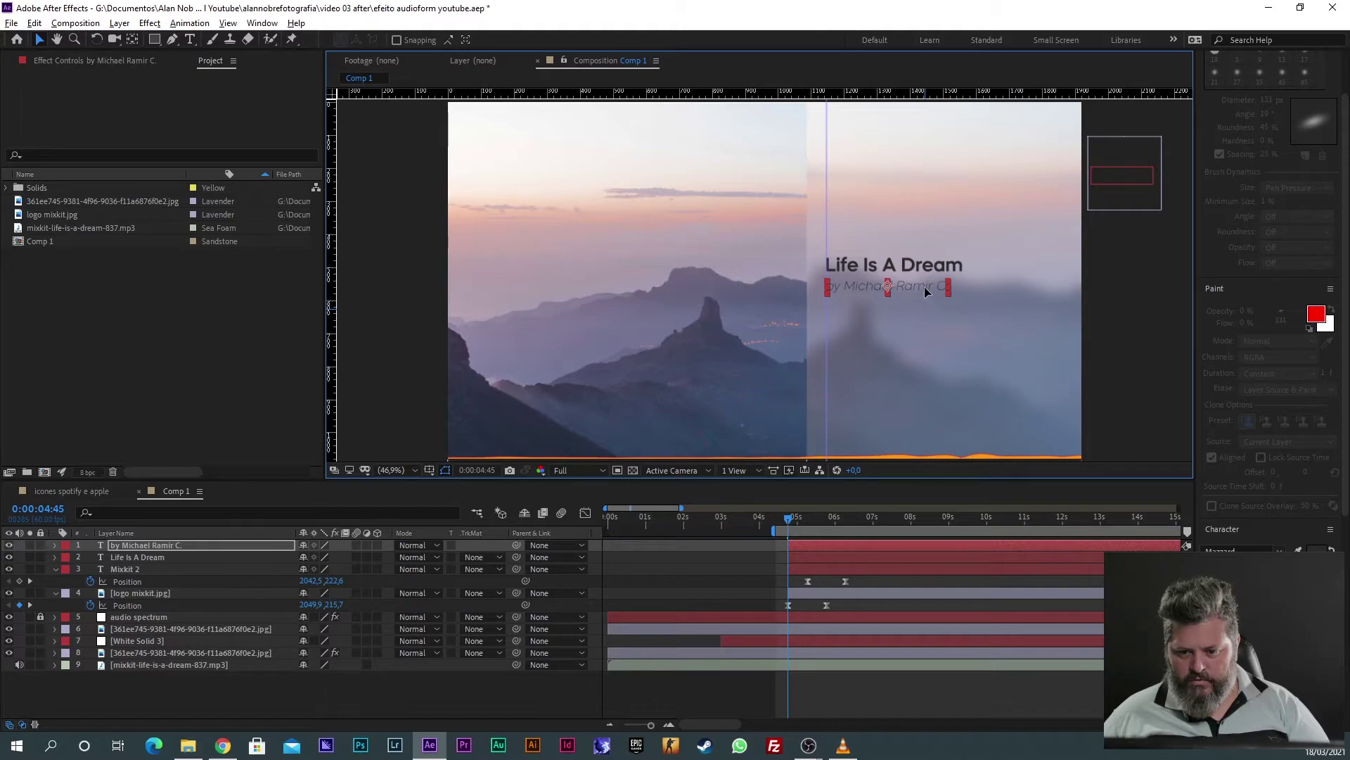
Step: Check the reference video in VLC, duplicate the artist credit text layer in After Effects and place the copy below the original
{"action": "left_click", "coordinate": [770, 542]}
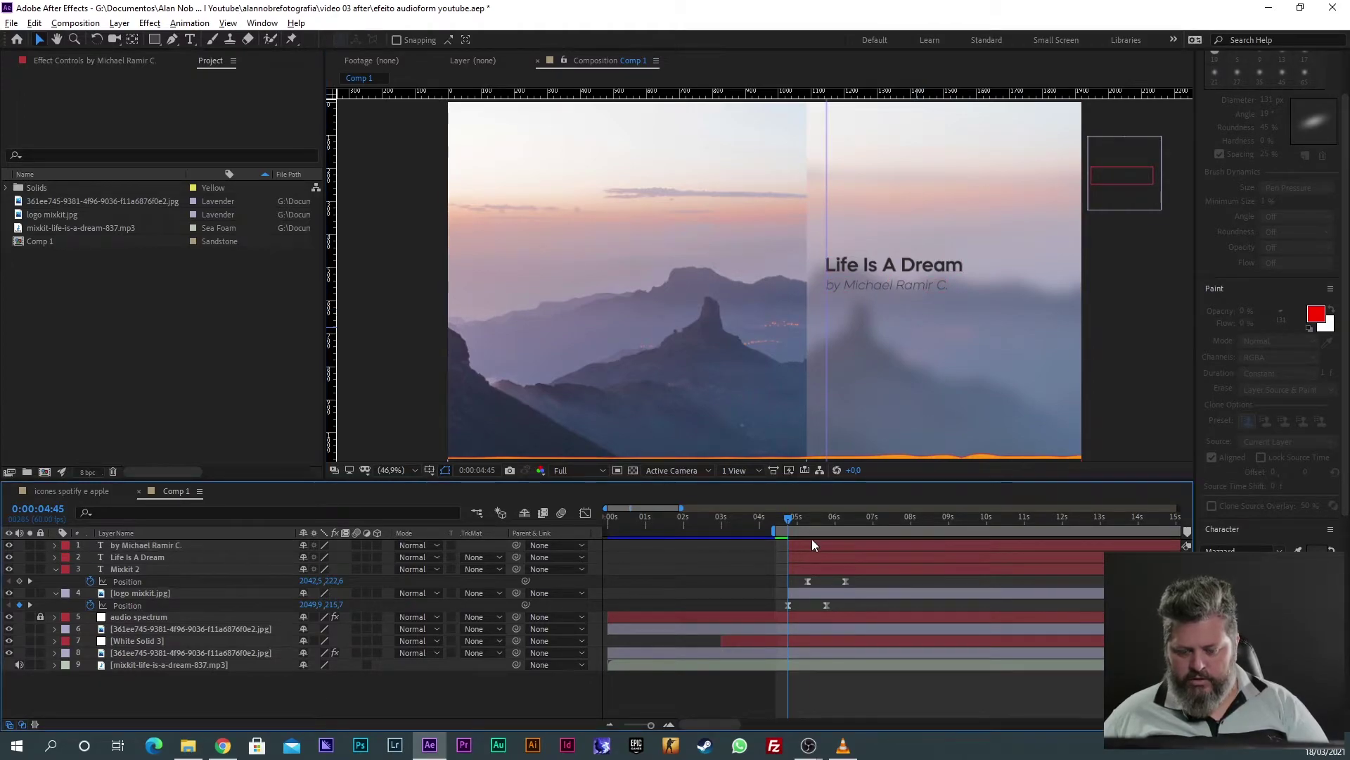
{"action": "key", "text": "alt+Tab"}
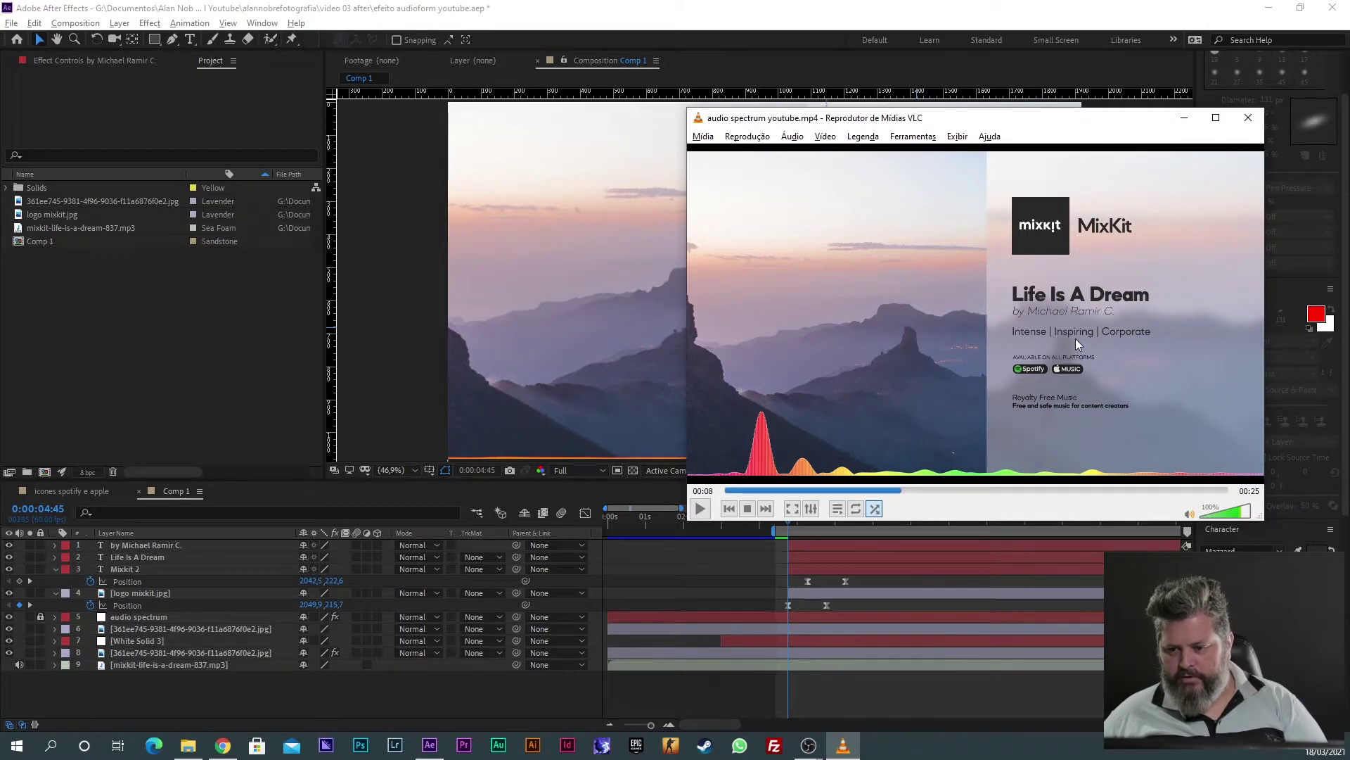
{"action": "key", "text": "alt+Tab"}
{"action": "left_click", "coordinate": [879, 293]}
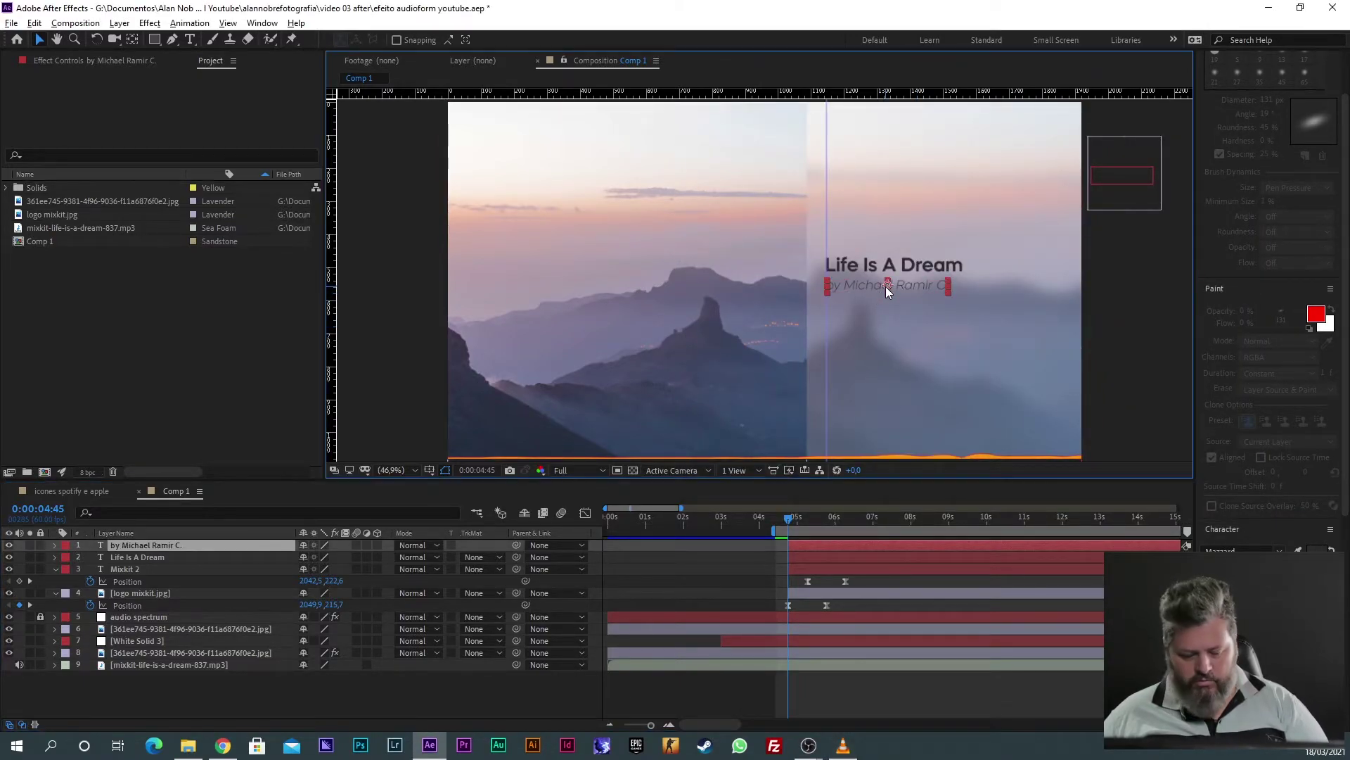
{"action": "key", "text": "ctrl+d"}
{"action": "left_click_drag", "start_coordinate": [885, 286], "coordinate": [888, 323]}
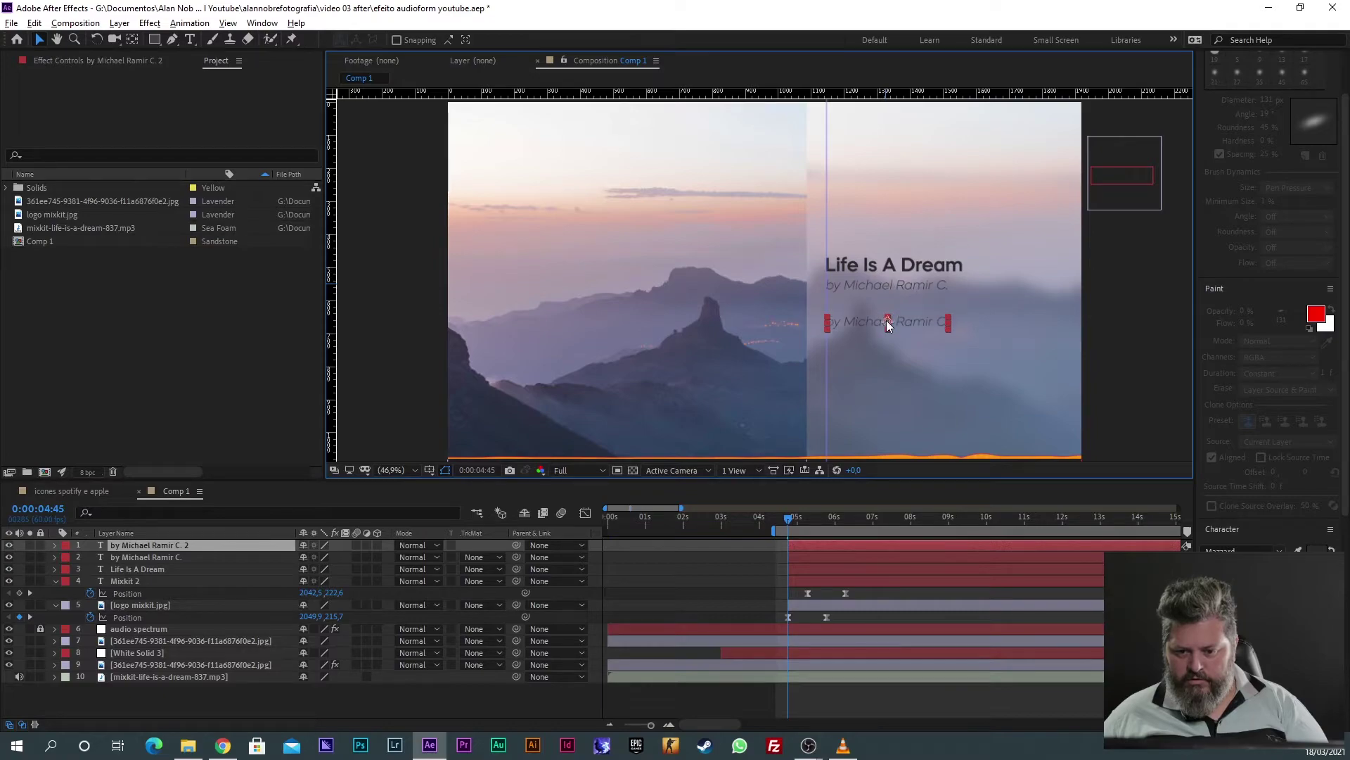
Step: Replace the copied credit's text with "Intense | Inspiring | Corporate", consulting the reference video in VLC for the wording
{"action": "double_click", "coordinate": [875, 321]}
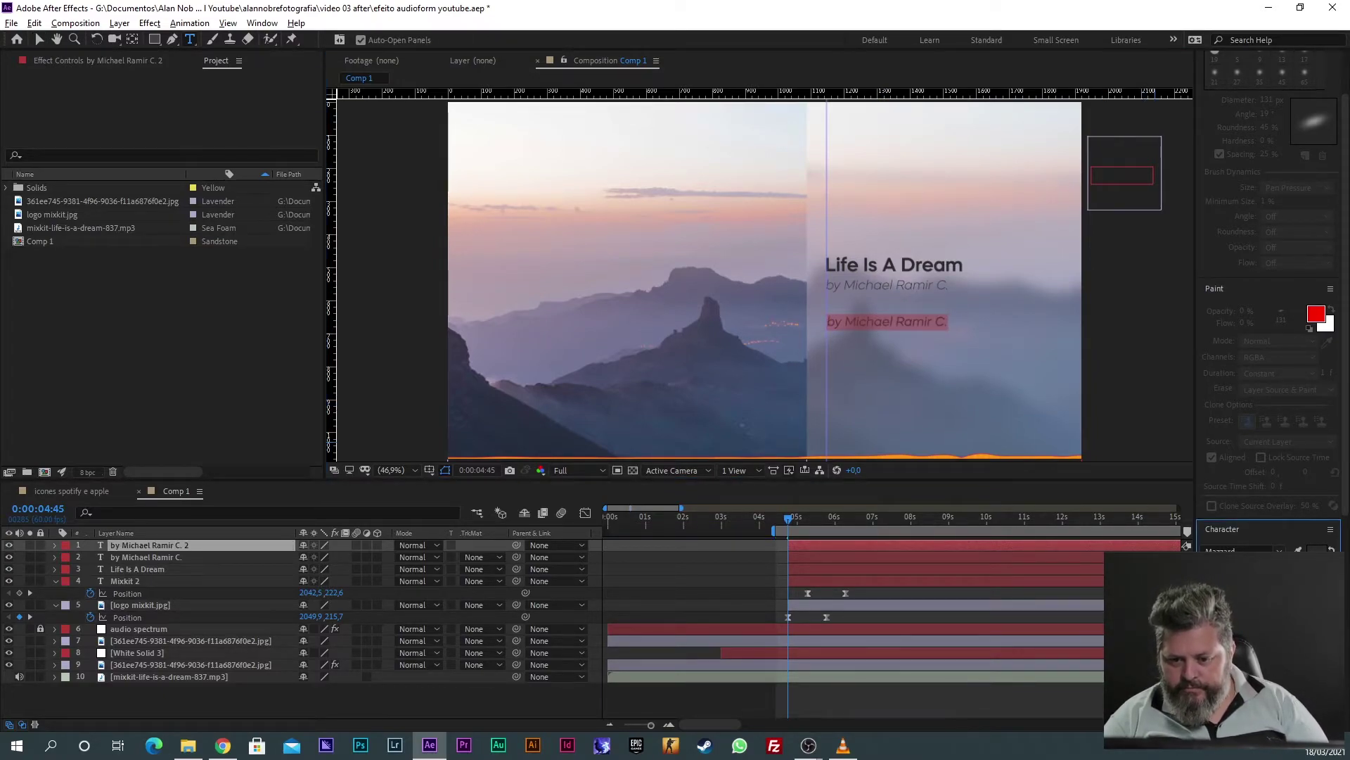
{"action": "left_click", "coordinate": [897, 323]}
{"action": "triple_click", "coordinate": [897, 325]}
{"action": "key", "text": "alt+Tab"}
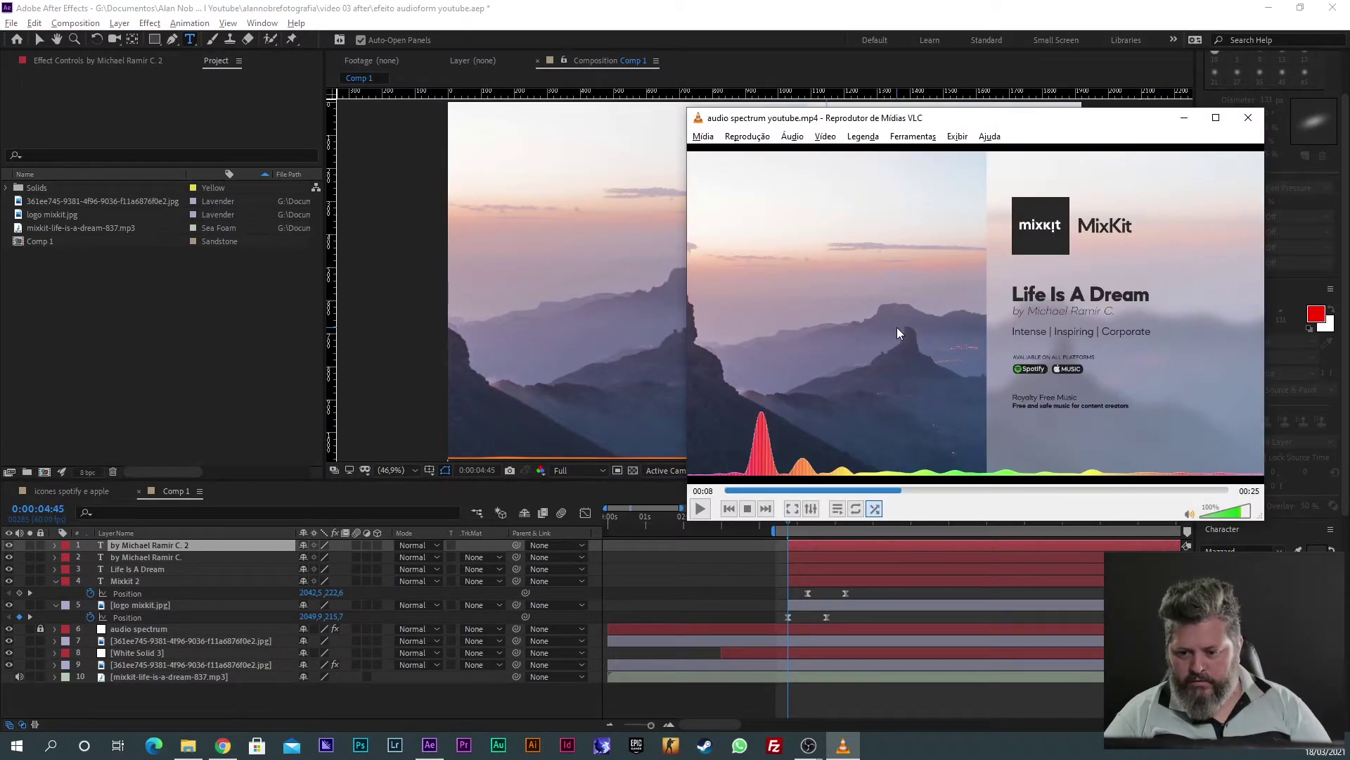
{"action": "key", "text": "alt+Tab"}
{"action": "type", "text": "Intens"}
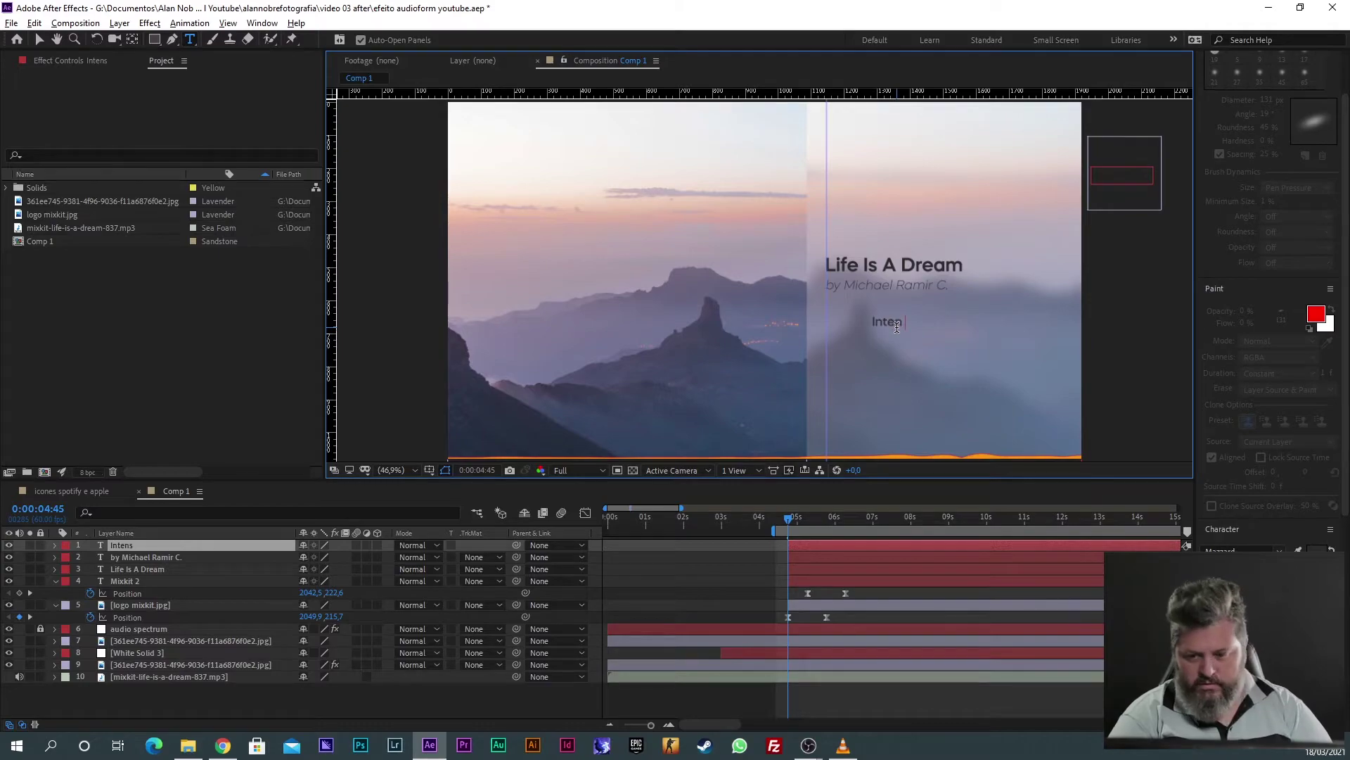
{"action": "type", "text": "e |"}
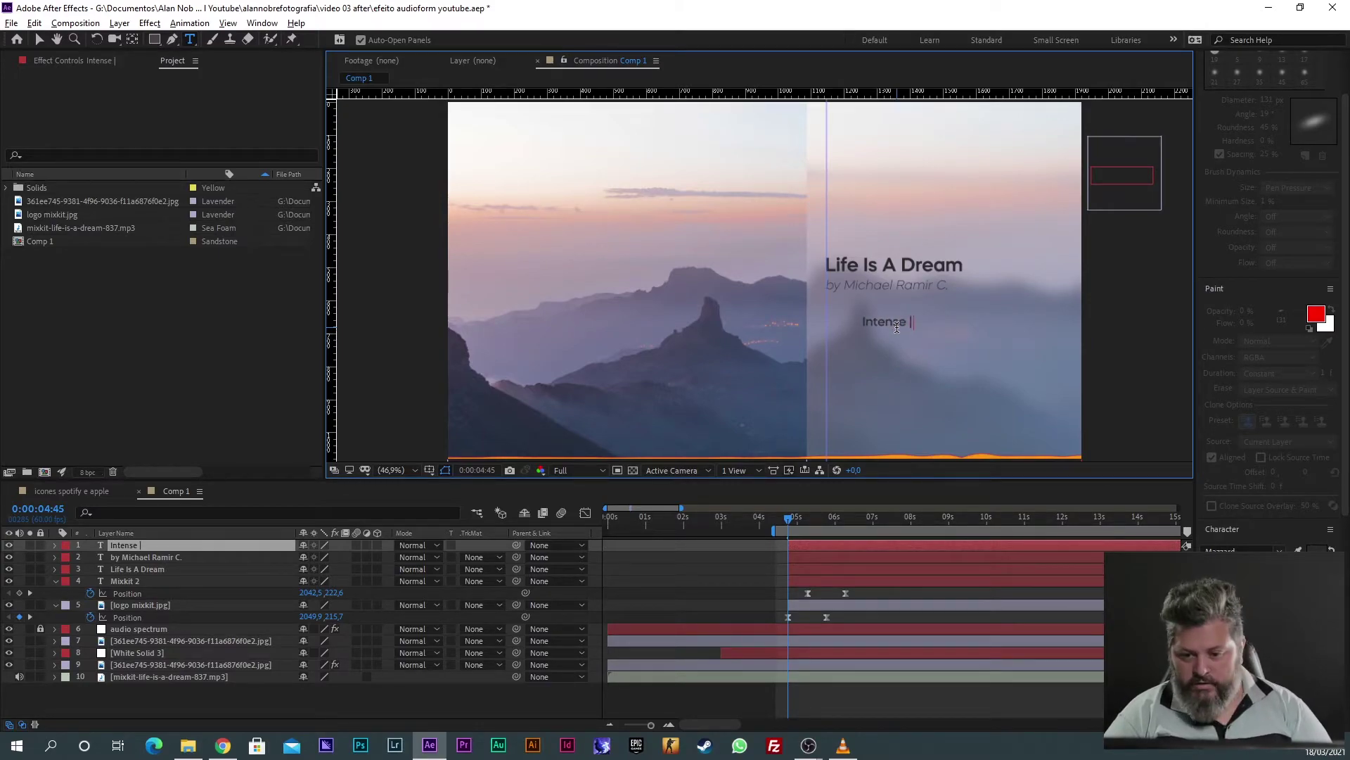
{"action": "key", "text": "alt+Tab"}
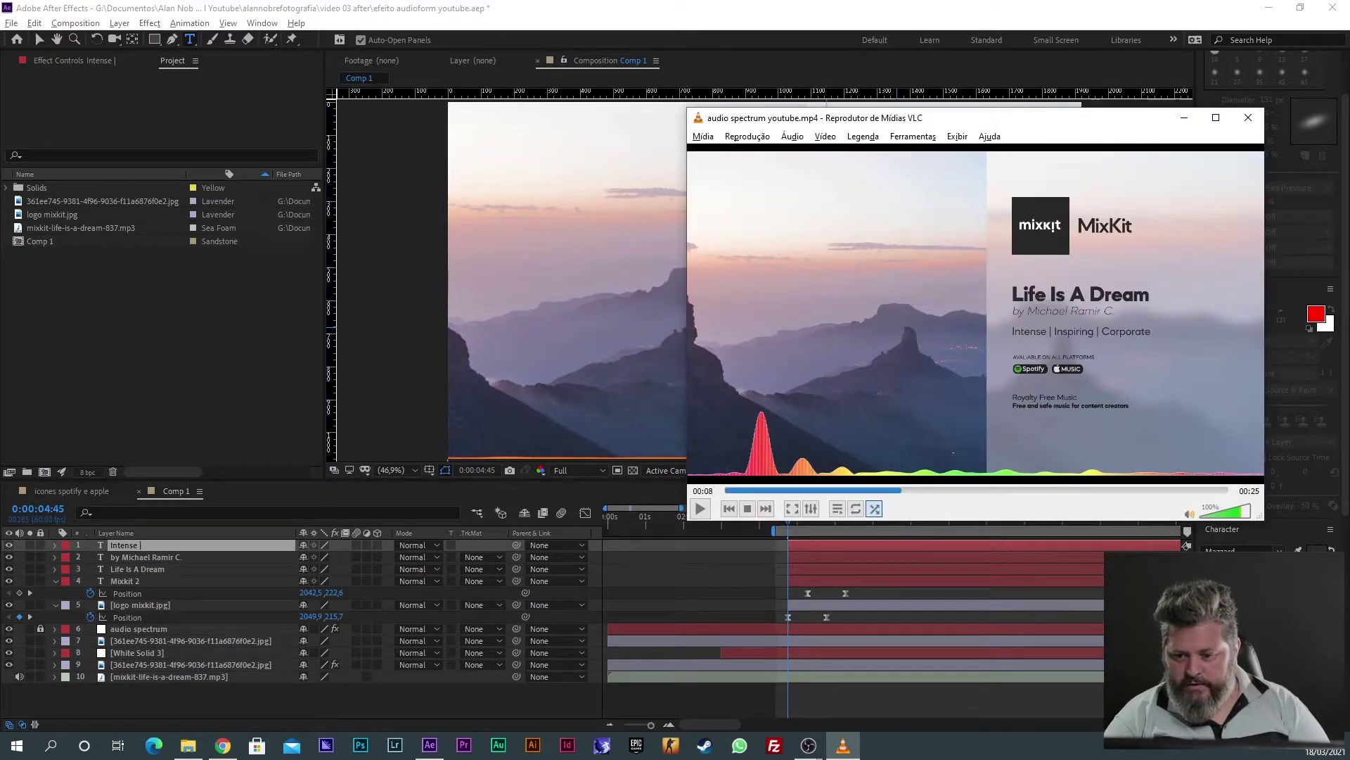
{"action": "key", "text": "alt+Tab"}
{"action": "type", "text": "Inspiring | Cor"}
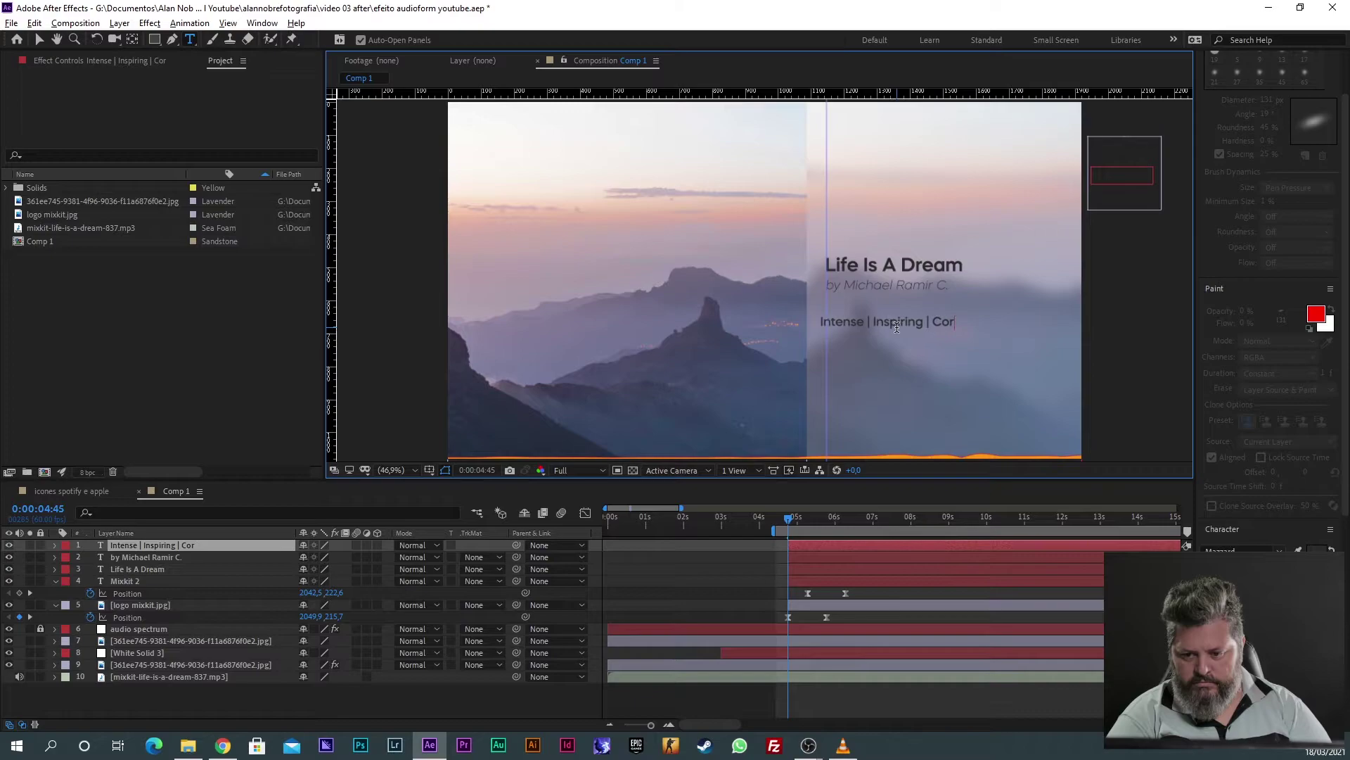
{"action": "type", "text": "porate"}
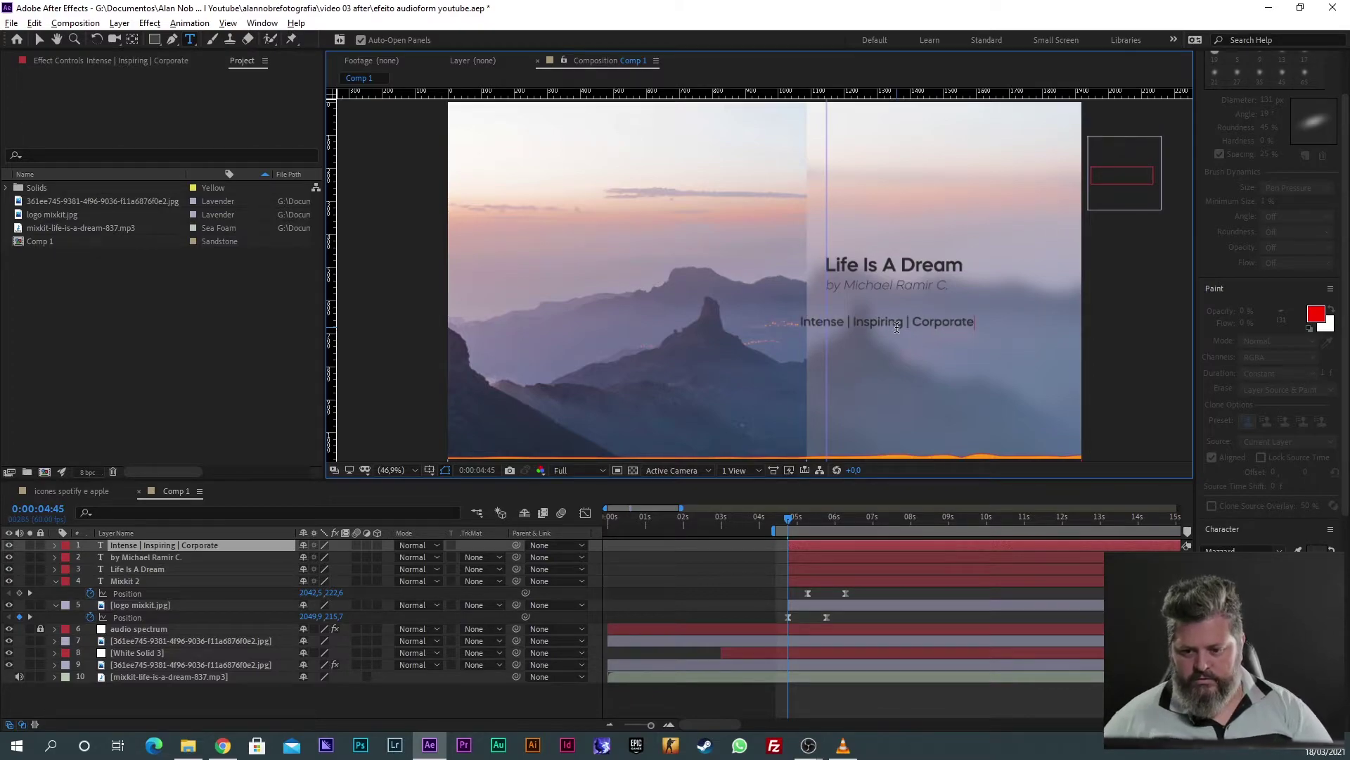
{"action": "key", "text": "Escape"}
{"action": "key", "text": "v"}
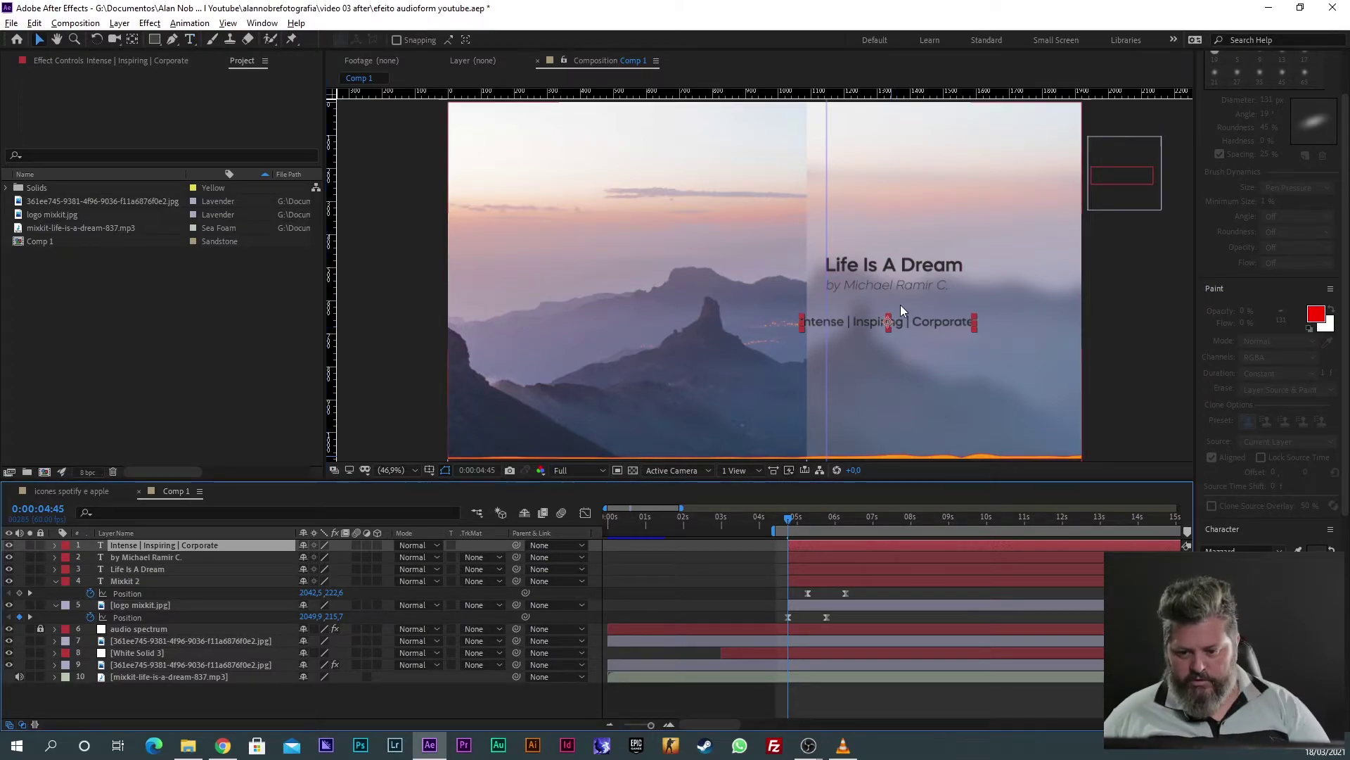
Step: Align the start of the genre text with the vertical guide and place it slightly closer to the artist credit, comparing with the VLC reference
{"action": "left_click_drag", "start_coordinate": [885, 322], "coordinate": [904, 325]}
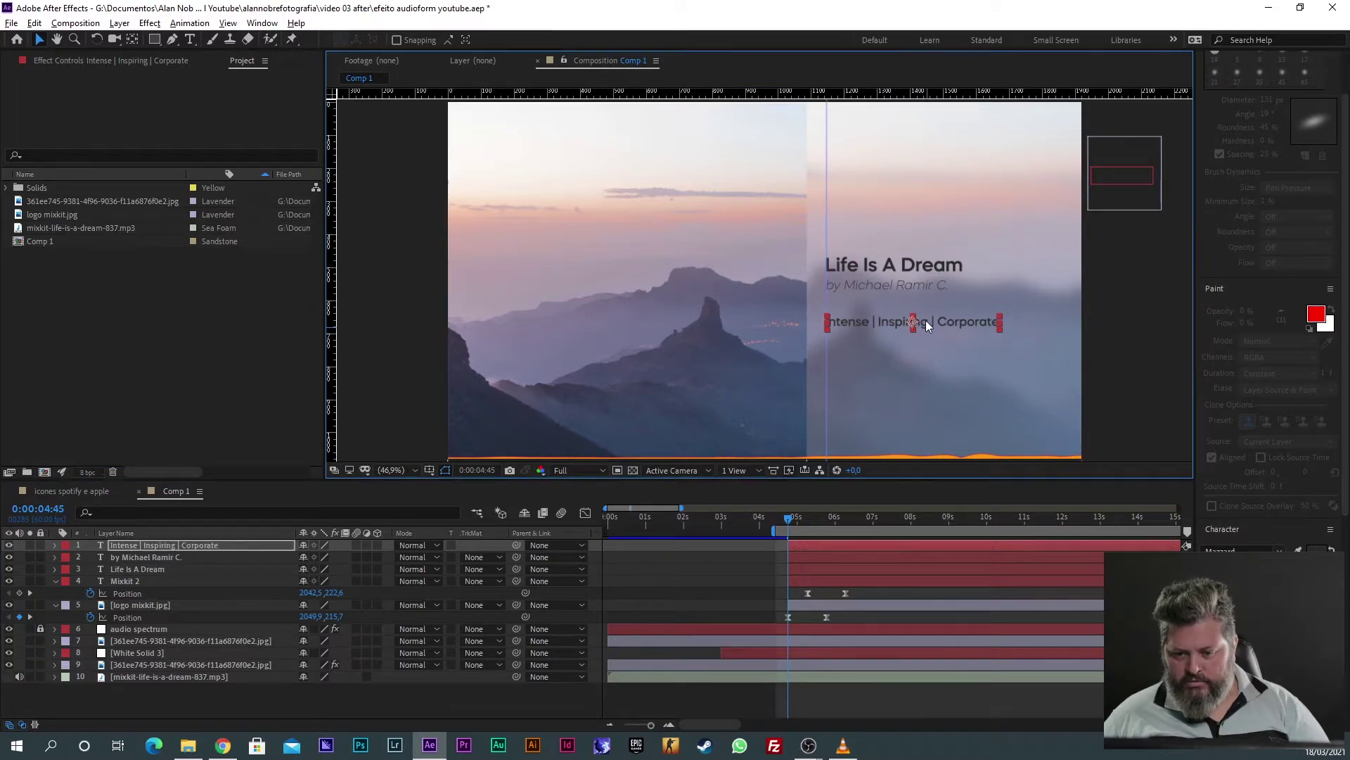
{"action": "key", "text": "alt+Tab"}
{"action": "key", "text": "alt+Tab"}
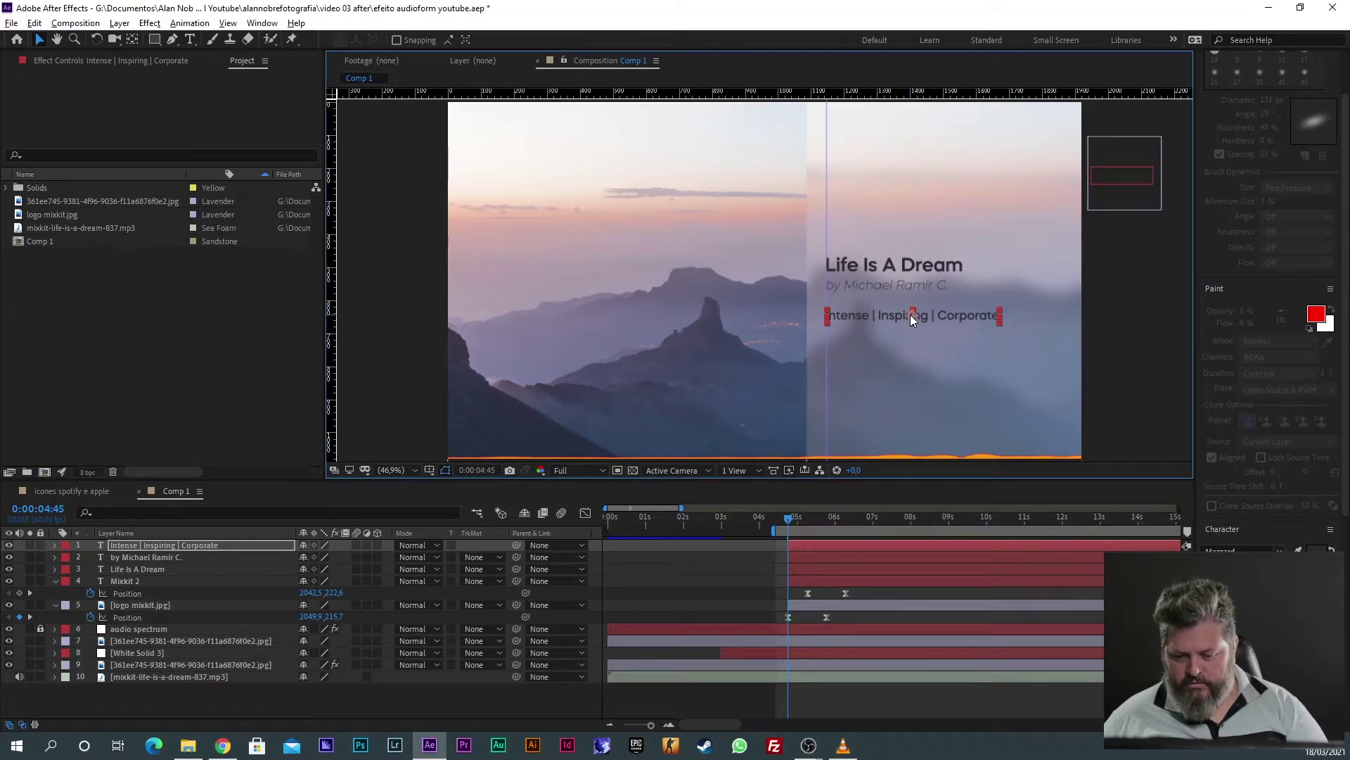
{"action": "key", "text": "alt+Tab"}
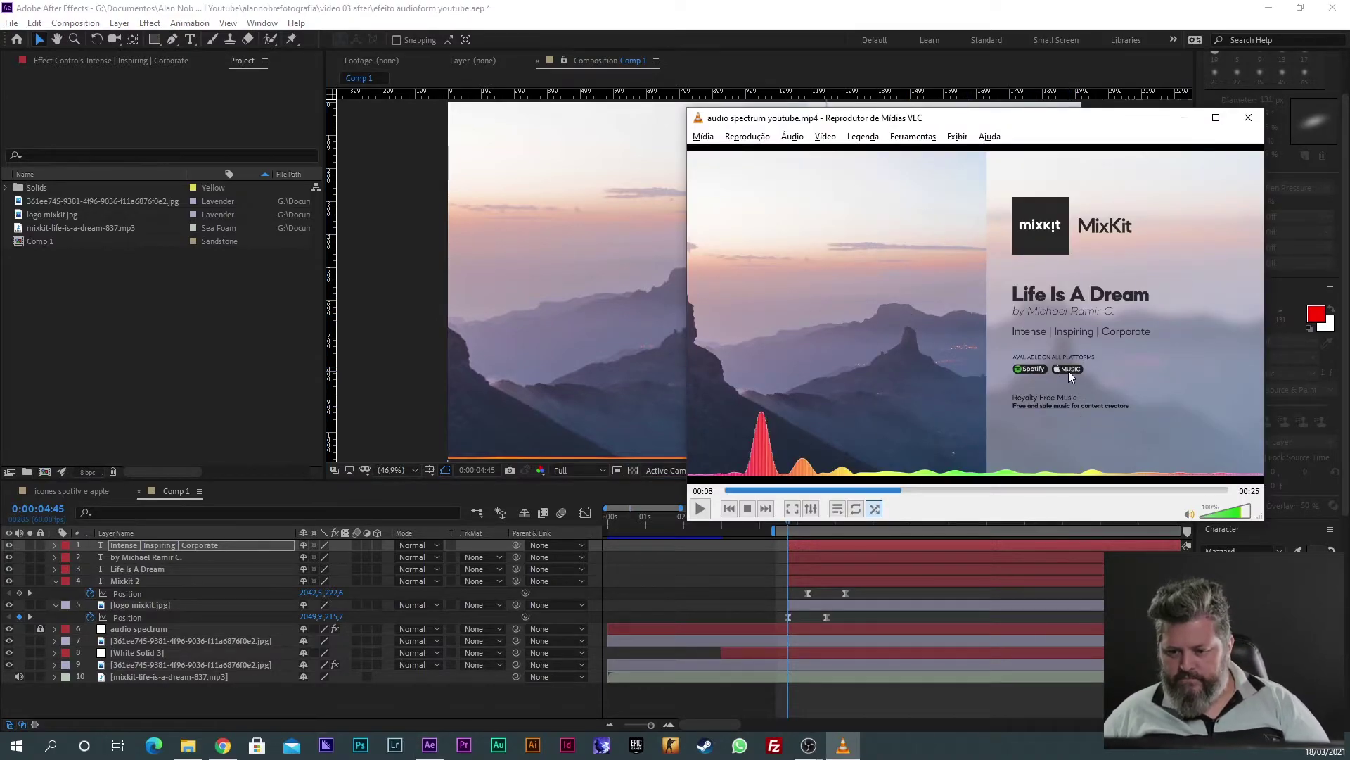
{"action": "key", "text": "alt+Tab"}
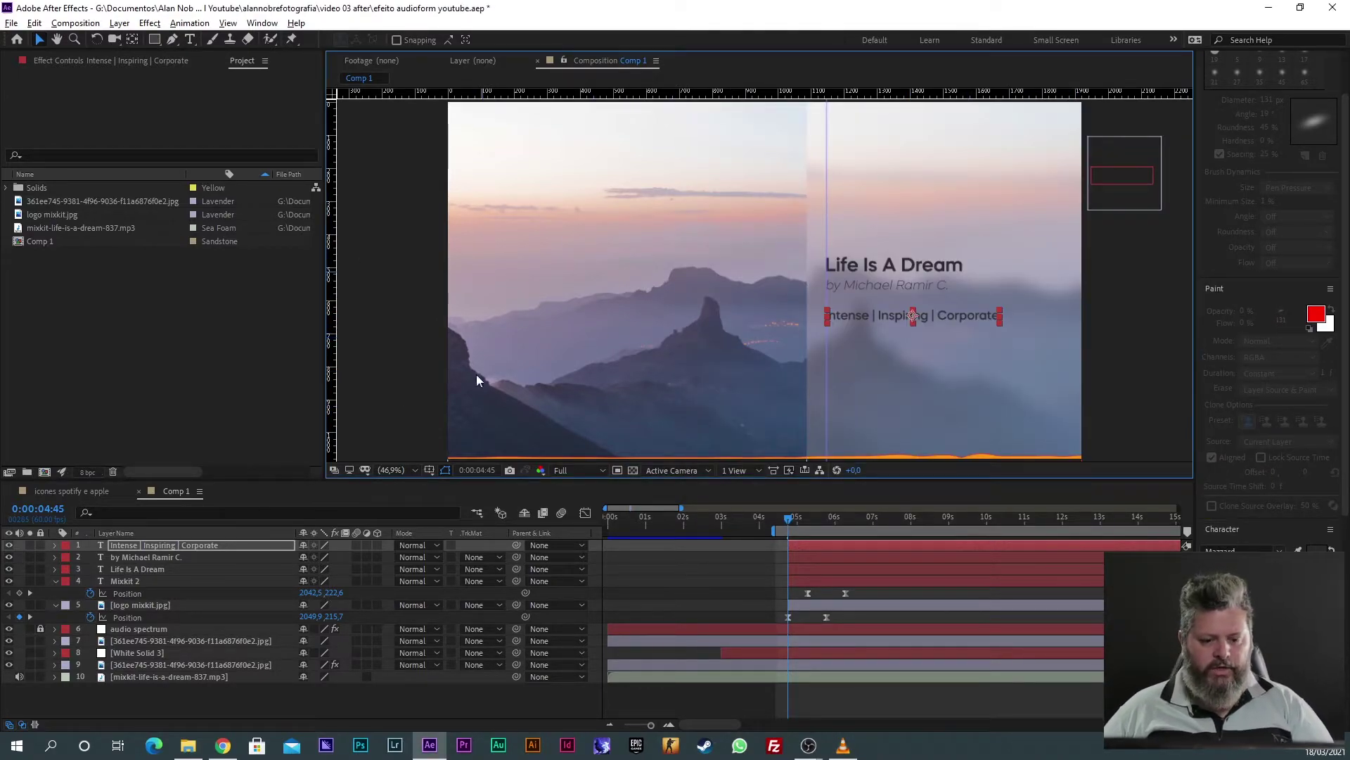
{"action": "key", "text": "alt+Tab"}
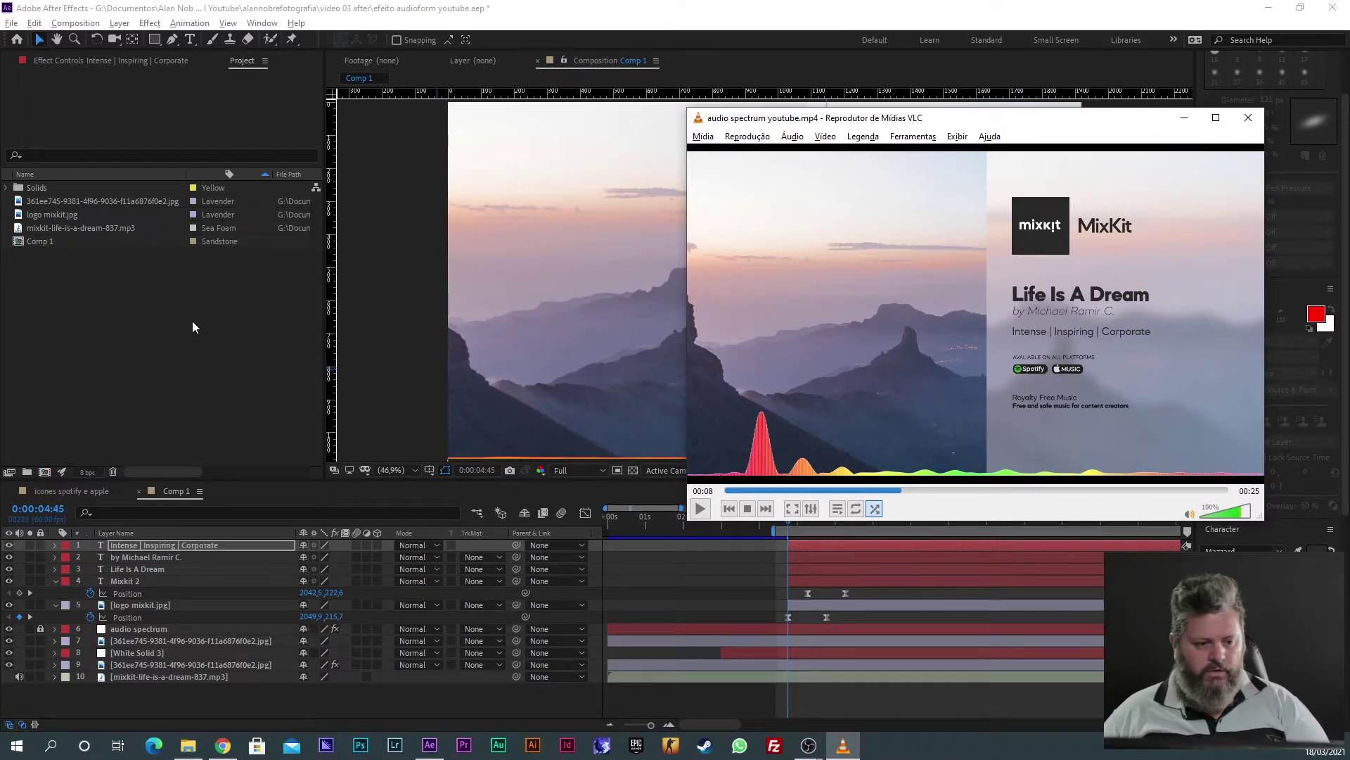
{"action": "key", "text": "alt+Tab"}
{"action": "double_click", "coordinate": [99, 285]}
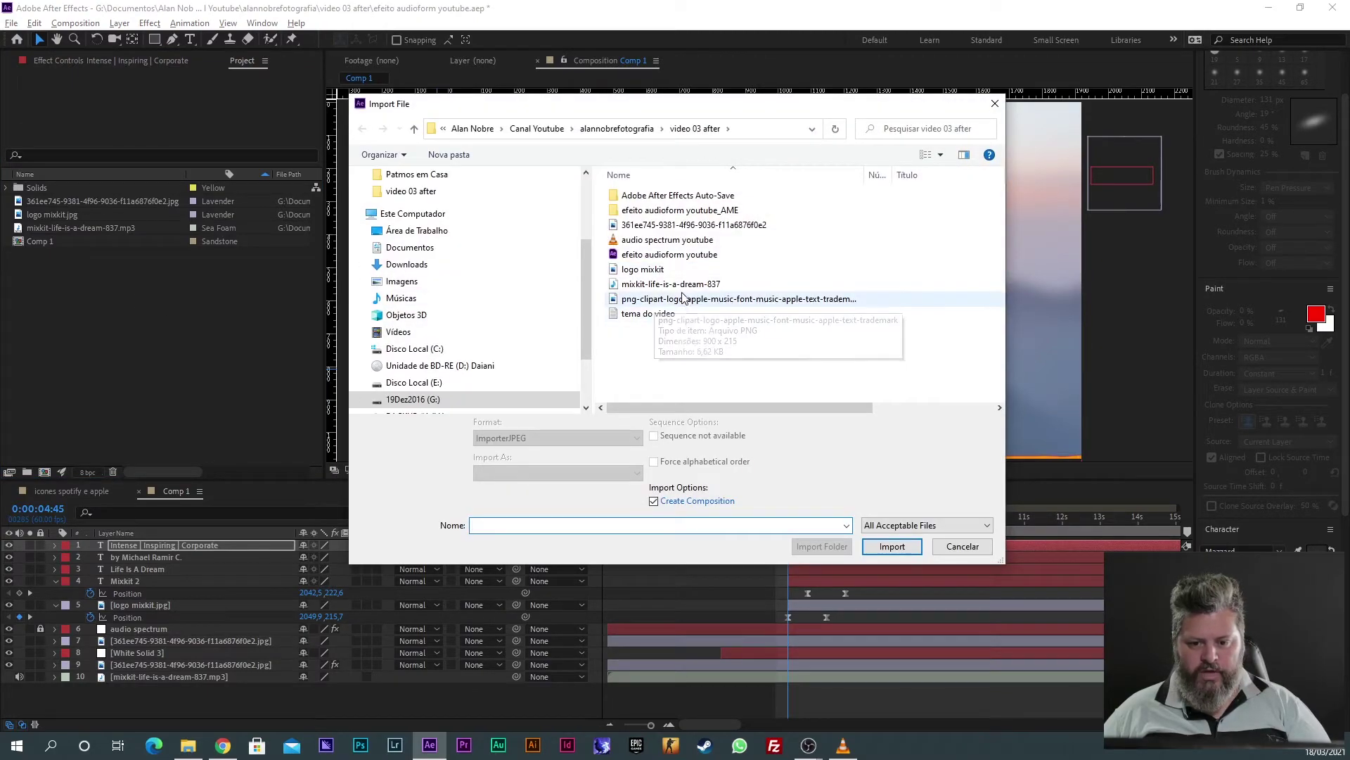
{"action": "left_click", "coordinate": [935, 546]}
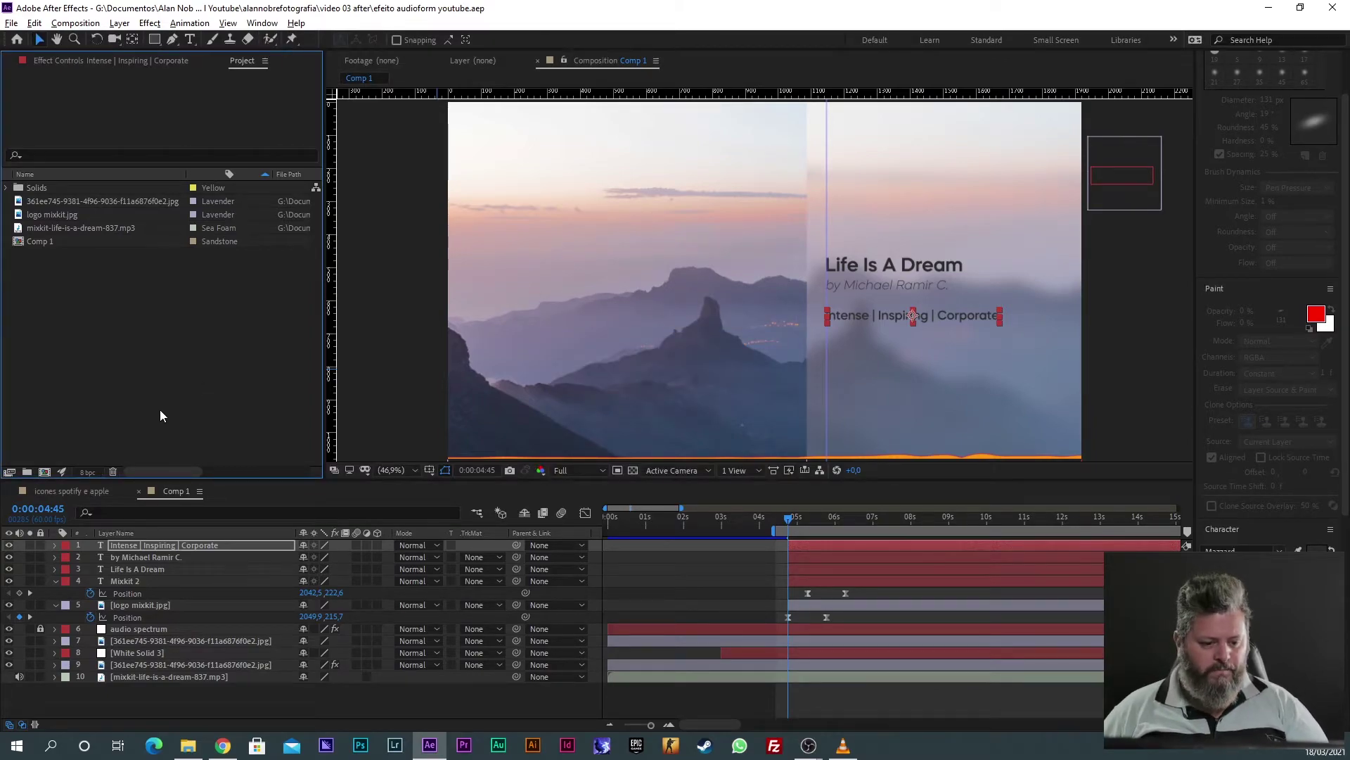
Step: Add the spotify icon composition from the Untitled 1 folder inside Solids, scale it to about 52.3% and place it below the genre text
{"action": "left_click", "coordinate": [6, 188]}
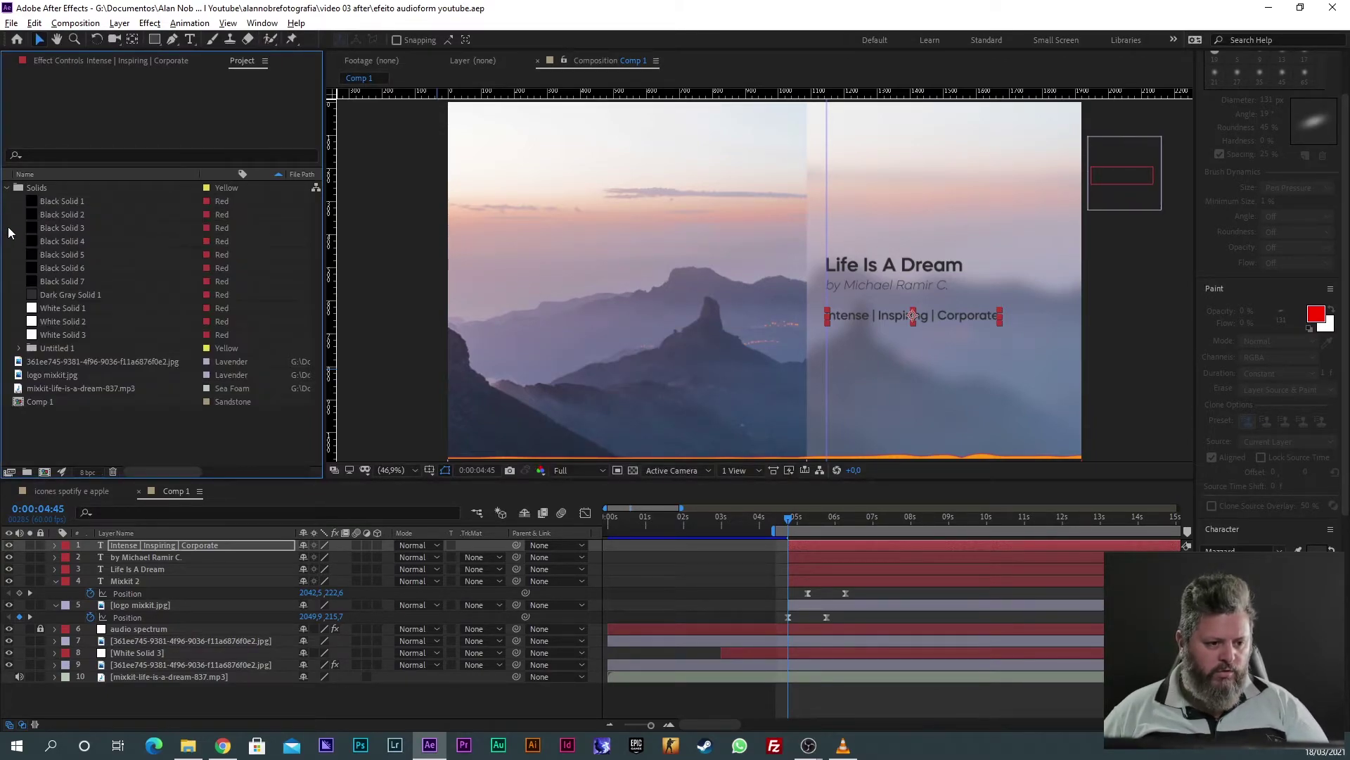
{"action": "left_click", "coordinate": [19, 348]}
{"action": "scroll", "coordinate": [218, 301], "scroll_direction": "down", "scroll_amount": 2}
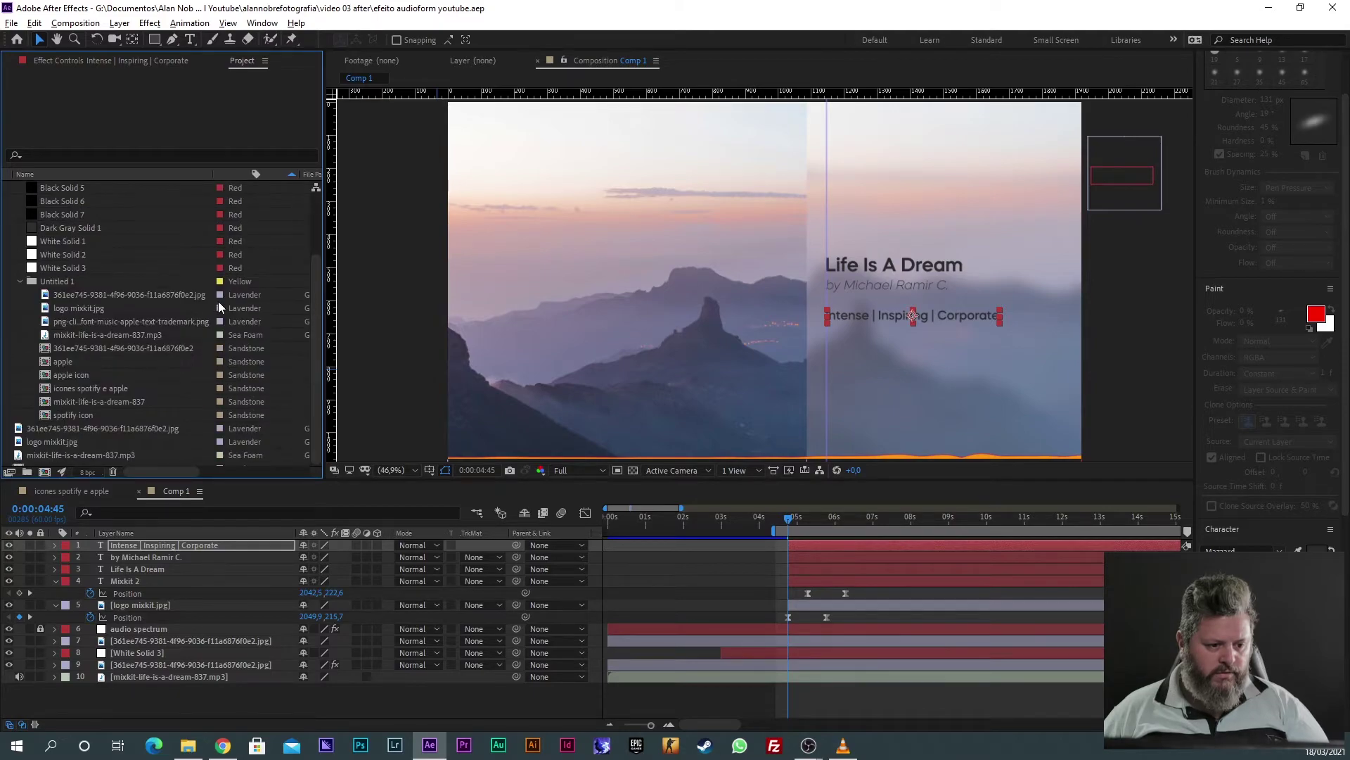
{"action": "left_click", "coordinate": [66, 374]}
{"action": "left_click", "coordinate": [63, 361]}
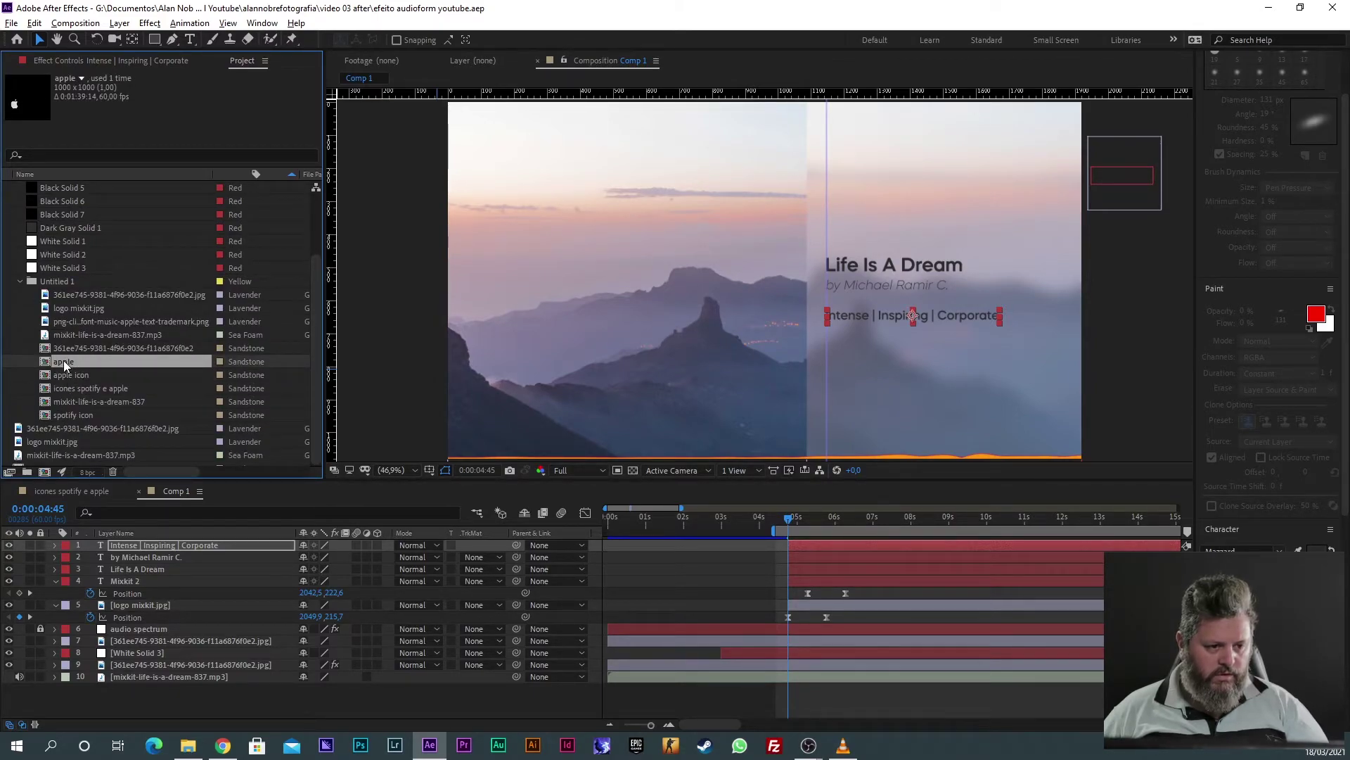
{"action": "left_click", "coordinate": [69, 415]}
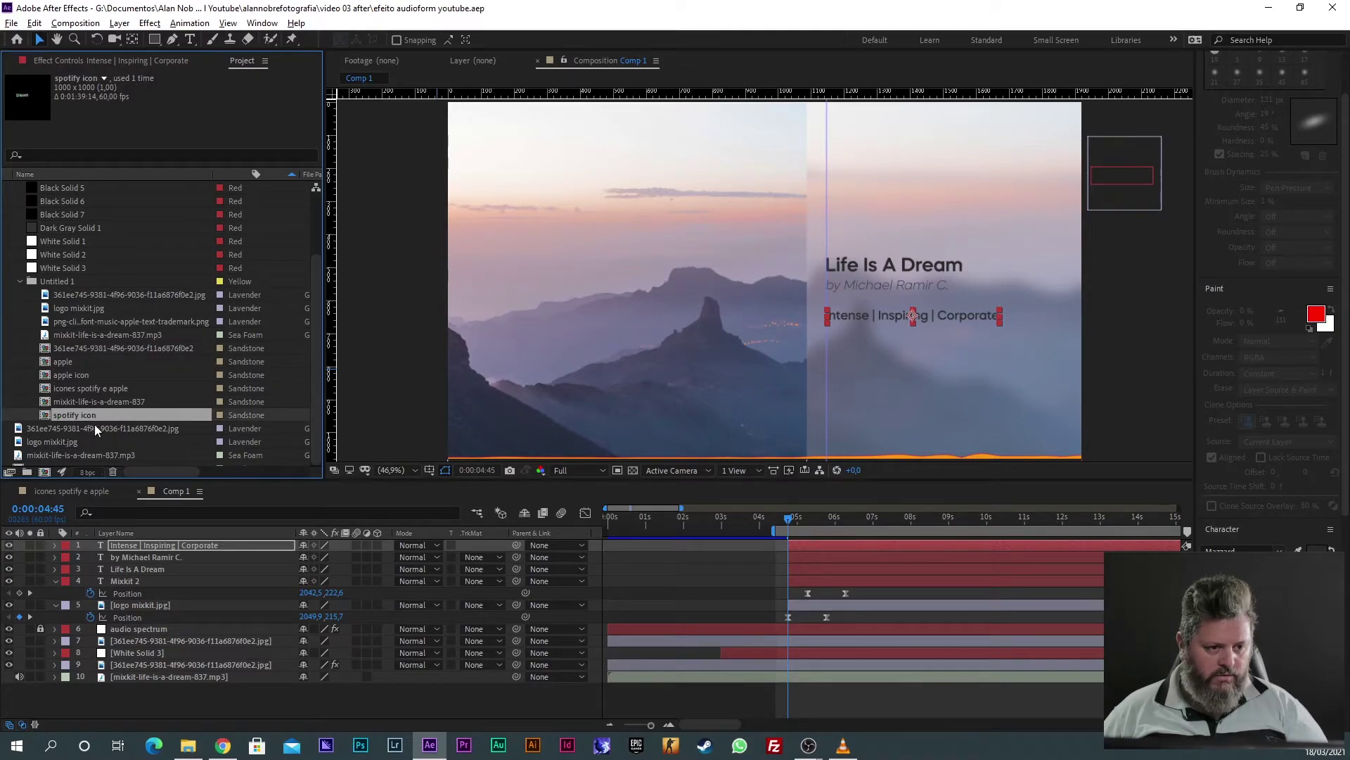
{"action": "left_click_drag", "start_coordinate": [70, 415], "coordinate": [825, 347]}
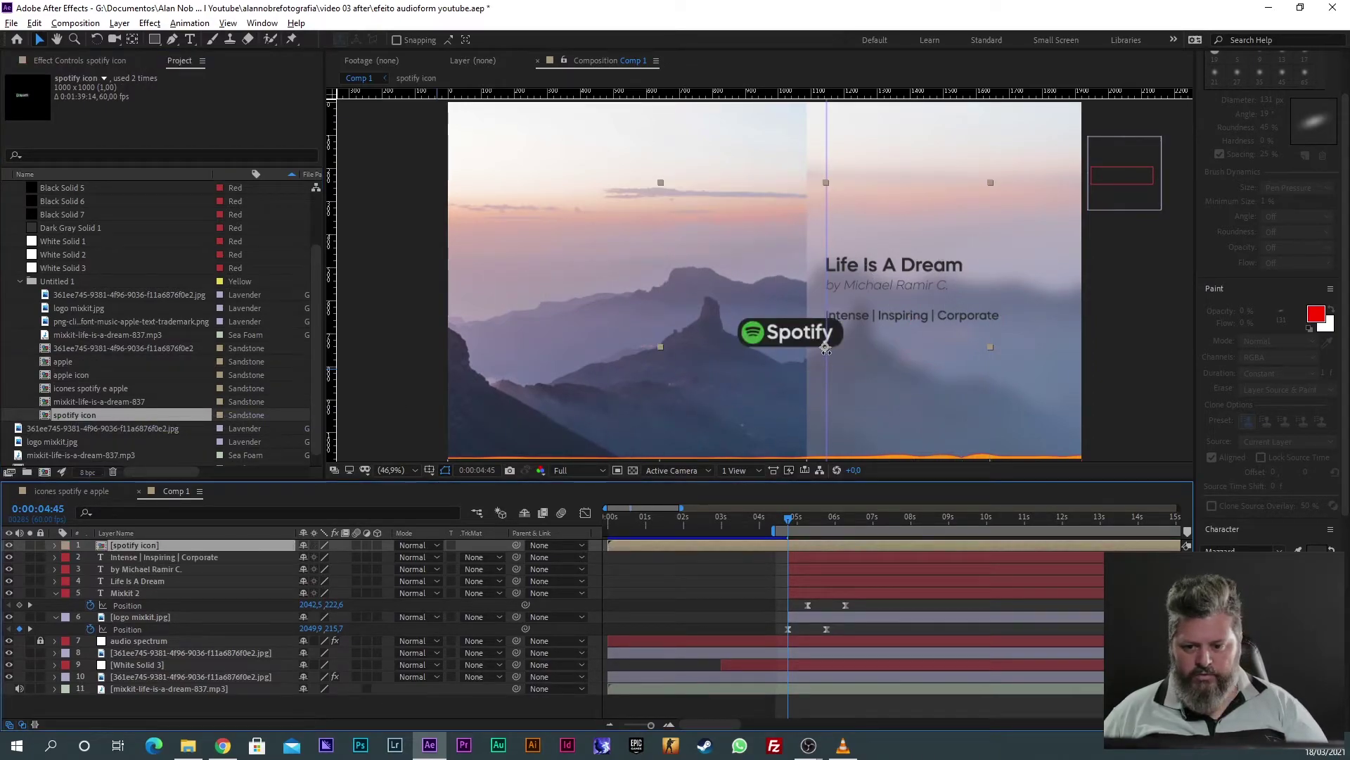
{"action": "left_click_drag", "start_coordinate": [660, 183], "coordinate": [709, 262]}
{"action": "left_click_drag", "start_coordinate": [796, 340], "coordinate": [845, 354]}
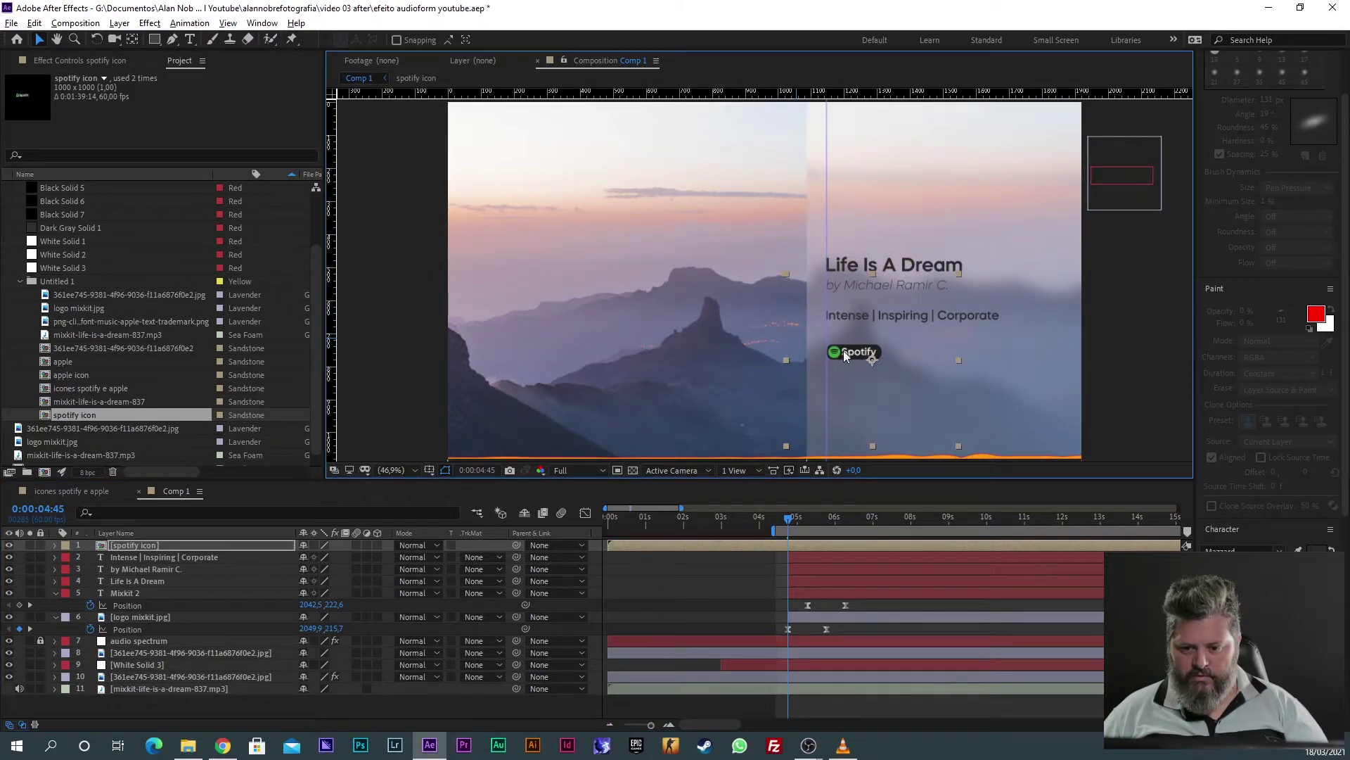
Step: Add the apple icon composition, set its scale to 52.3% to match the Spotify icon and place it beside that icon
{"action": "left_click", "coordinate": [66, 374]}
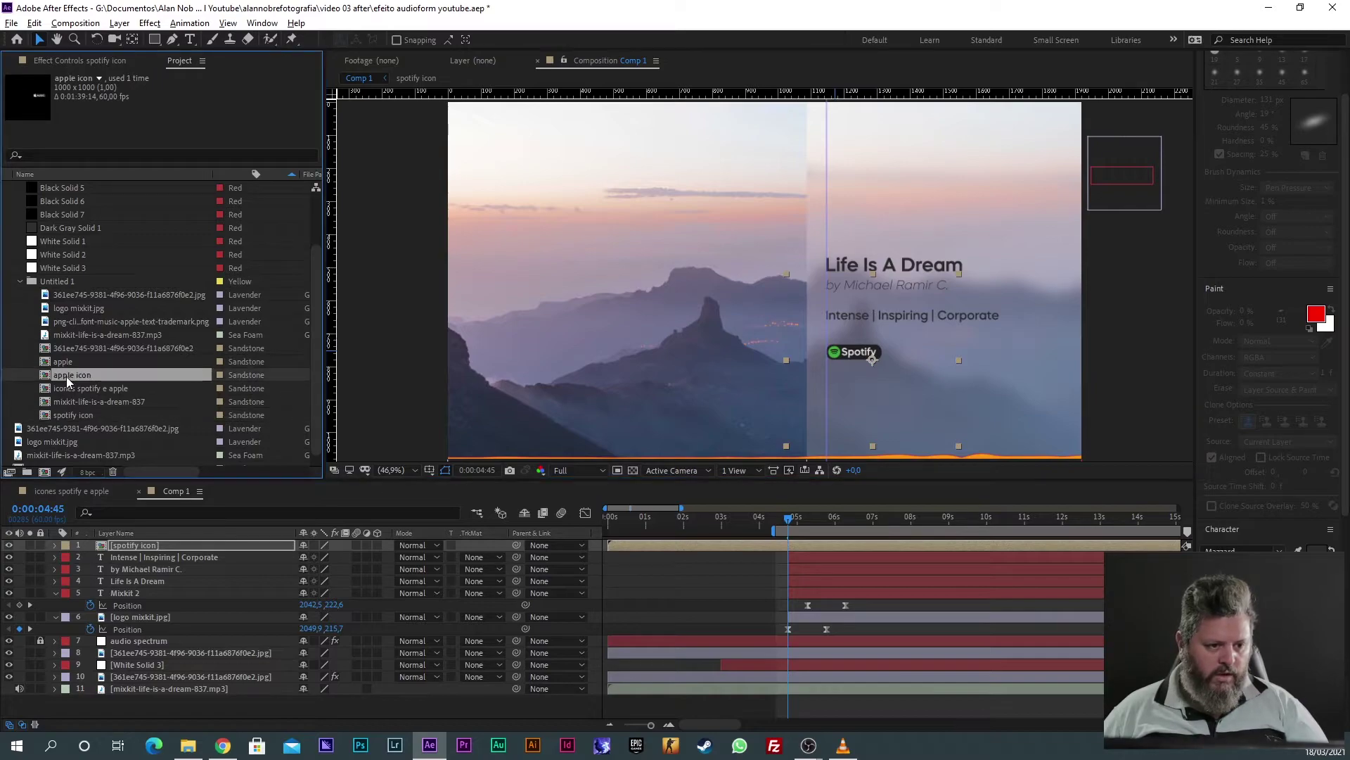
{"action": "left_click_drag", "start_coordinate": [66, 377], "coordinate": [924, 382]}
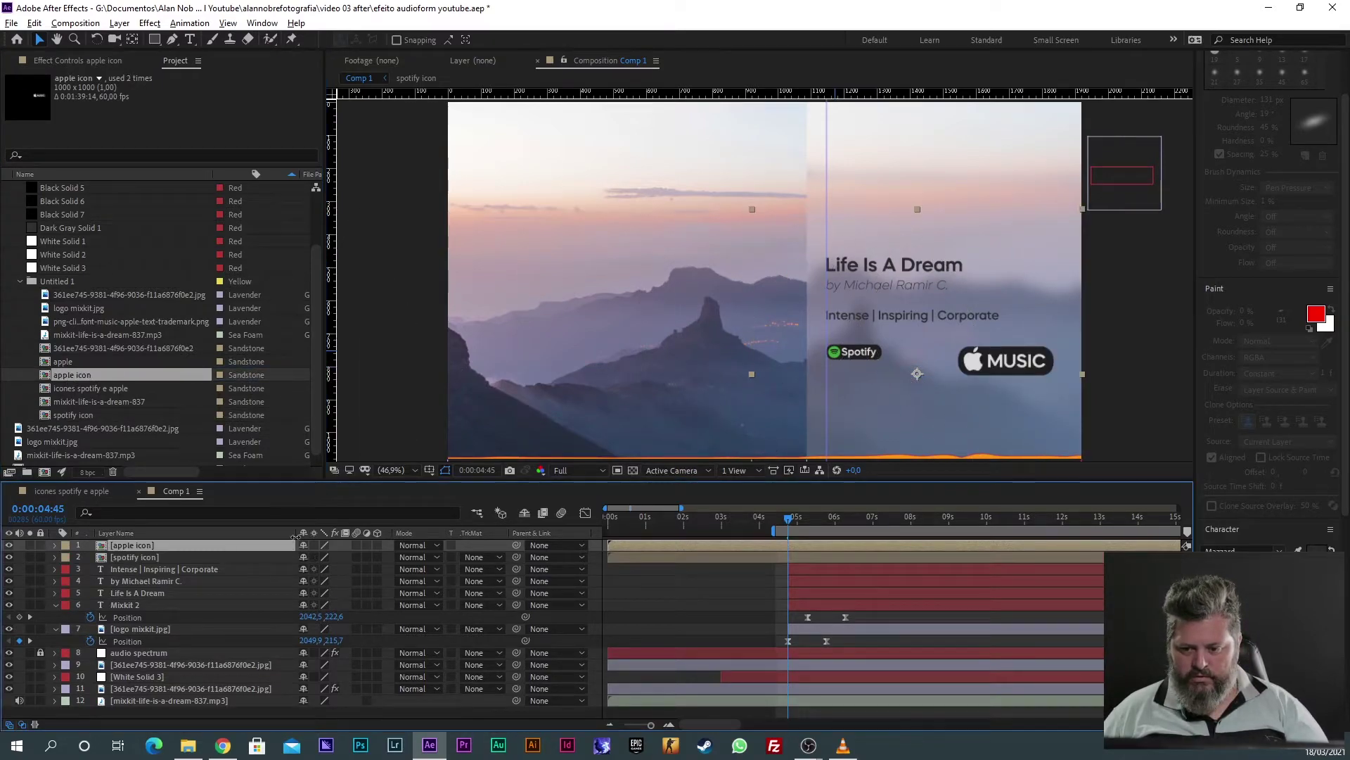
{"action": "left_click", "coordinate": [133, 557]}
{"action": "key", "text": "s"}
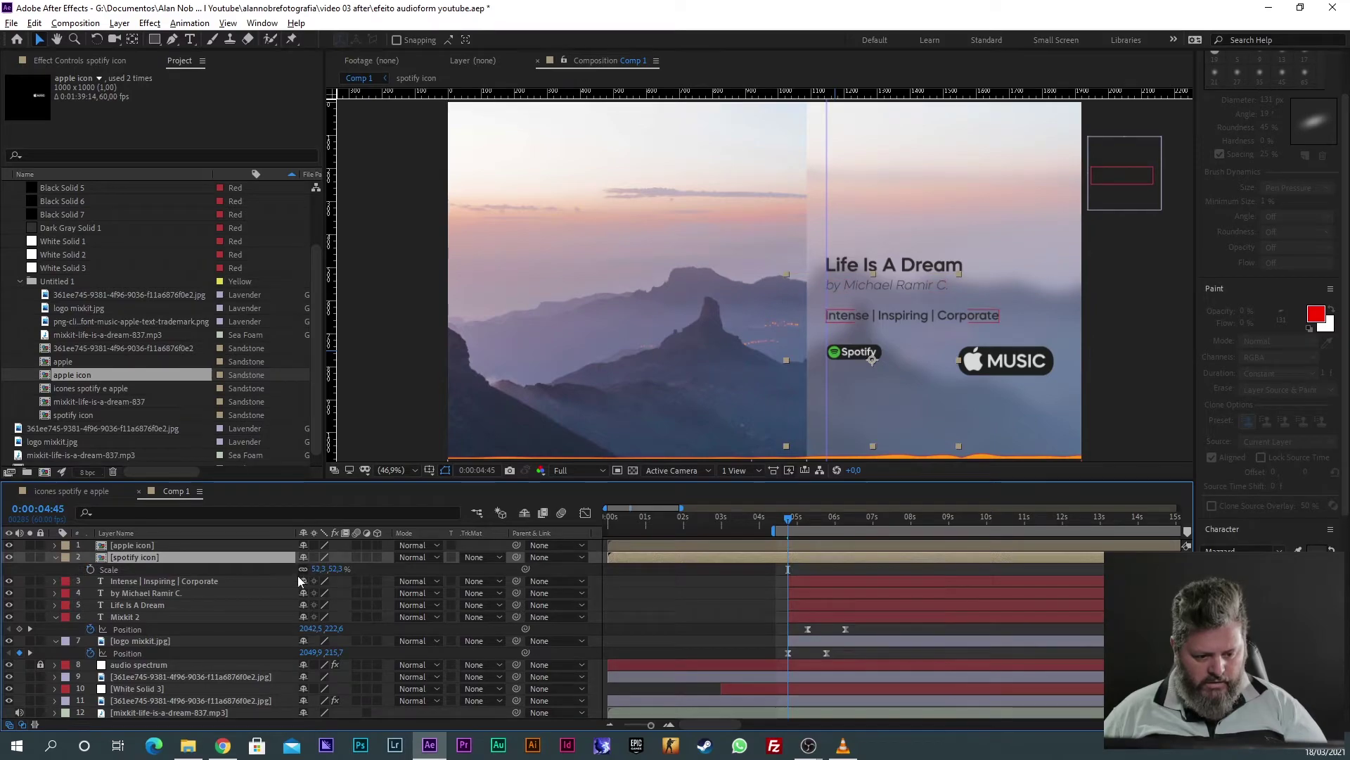
{"action": "left_click", "coordinate": [324, 568]}
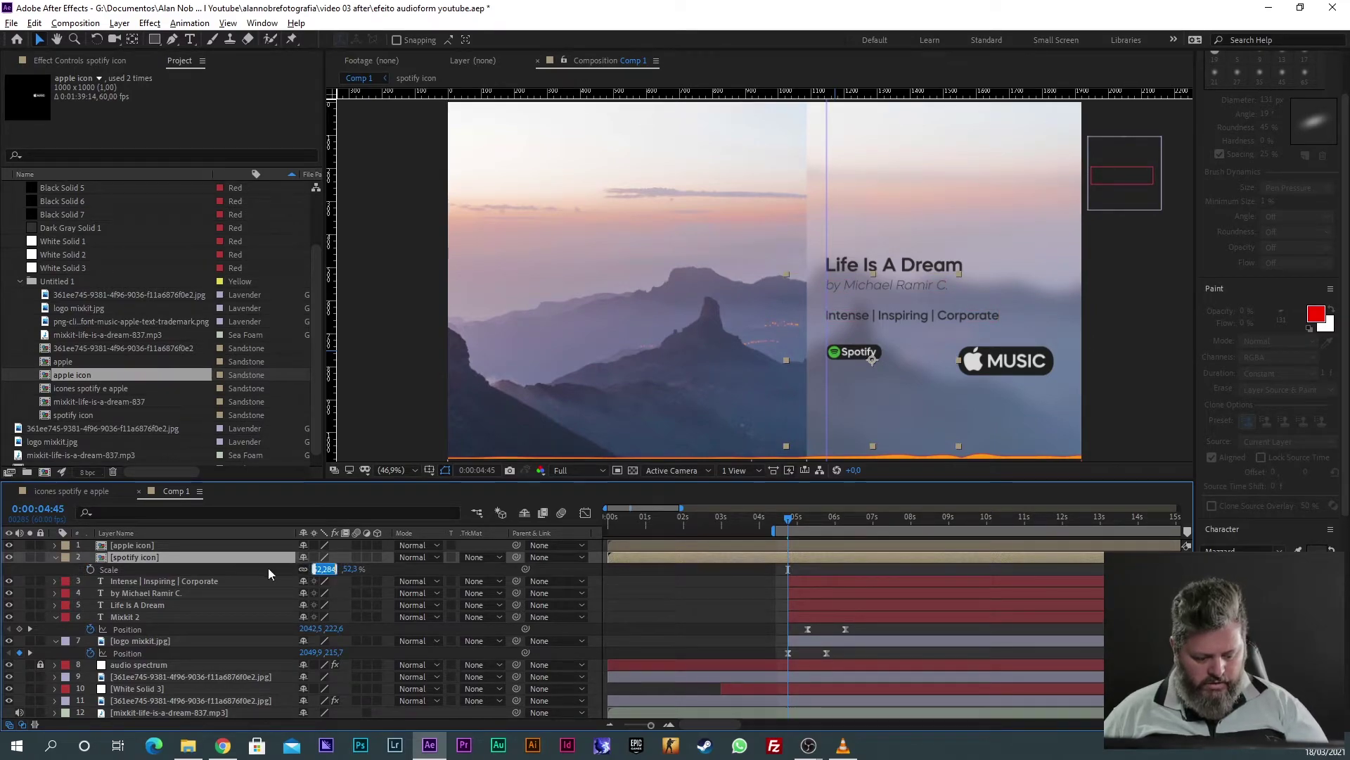
{"action": "left_click", "coordinate": [132, 545]}
{"action": "key", "text": "s"}
{"action": "left_click", "coordinate": [321, 557]}
{"action": "type", "text": "52,3"}
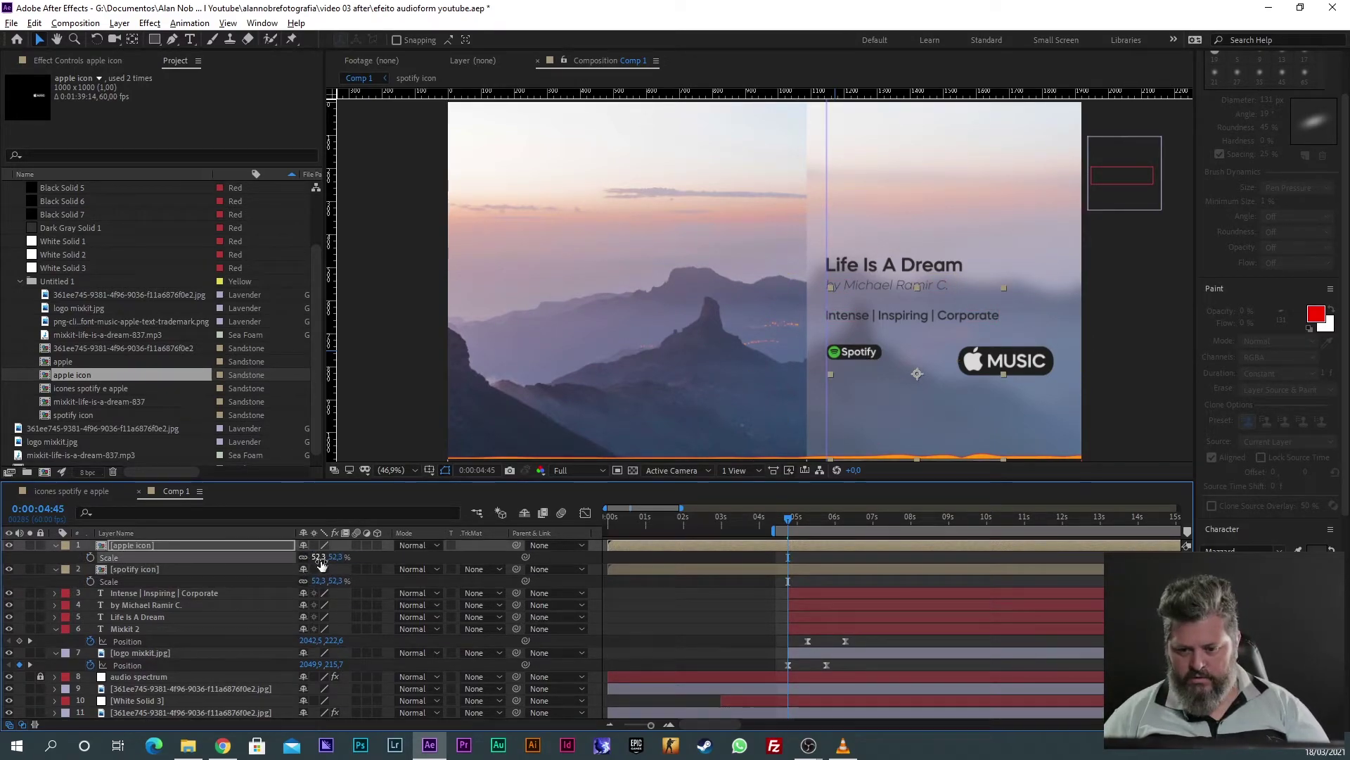
{"action": "key", "text": "Return"}
{"action": "left_click_drag", "start_coordinate": [946, 366], "coordinate": [909, 354]}
Step: Shift the apple icon and spotify icon layers to start at 0:00:04:45, in line with the text layers
{"action": "left_click_drag", "start_coordinate": [655, 547], "coordinate": [823, 547]}
{"action": "left_click_drag", "start_coordinate": [677, 571], "coordinate": [795, 573]}
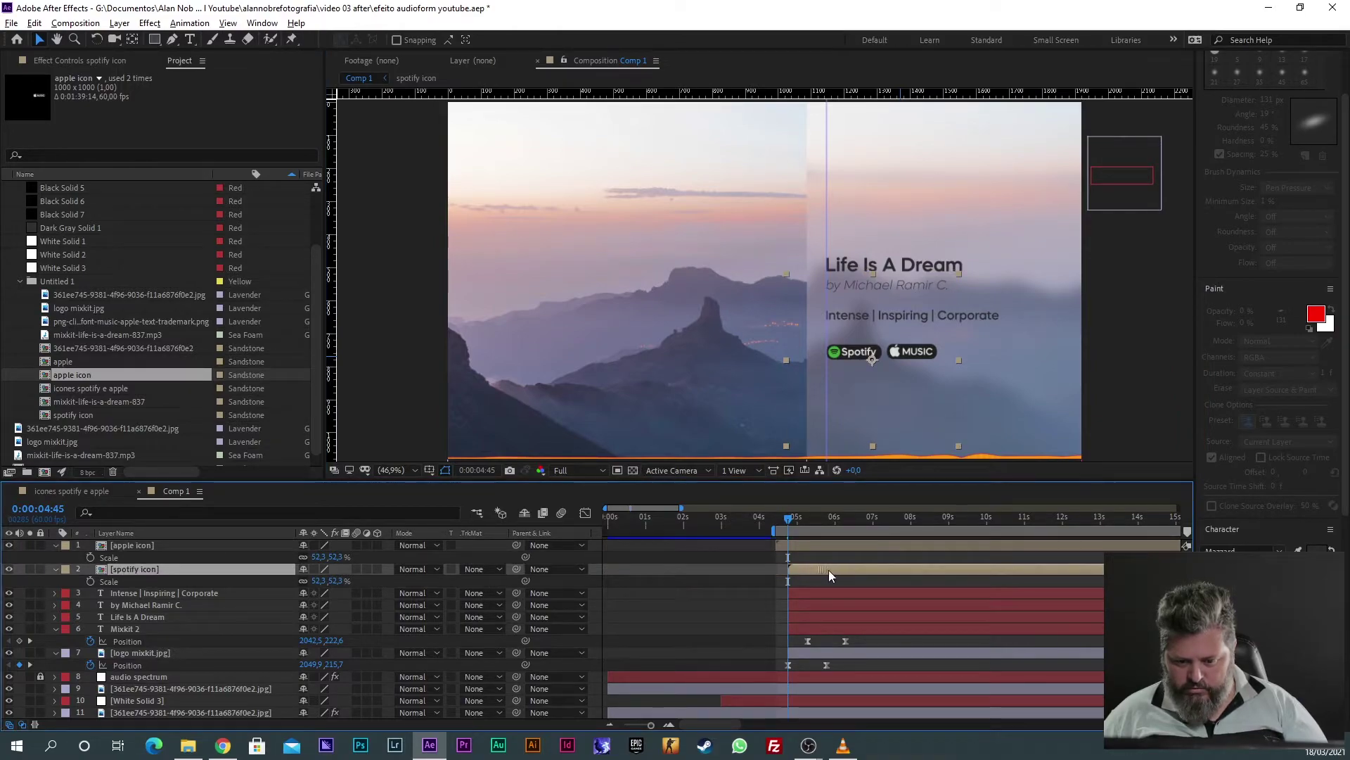
{"action": "left_click", "coordinate": [812, 546]}
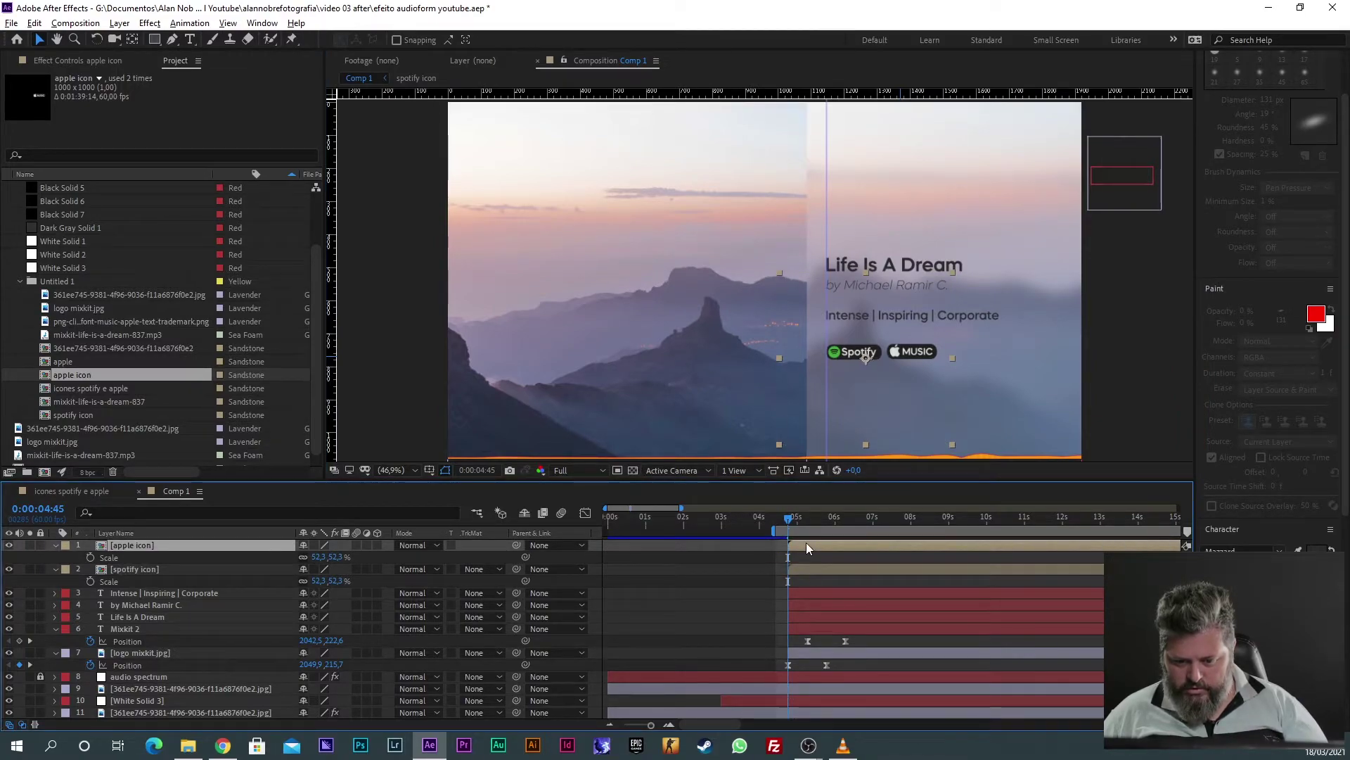
Step: Collapse the Scale properties of both icon layers and preview the composition from just before the titles appear
{"action": "key", "text": "s"}
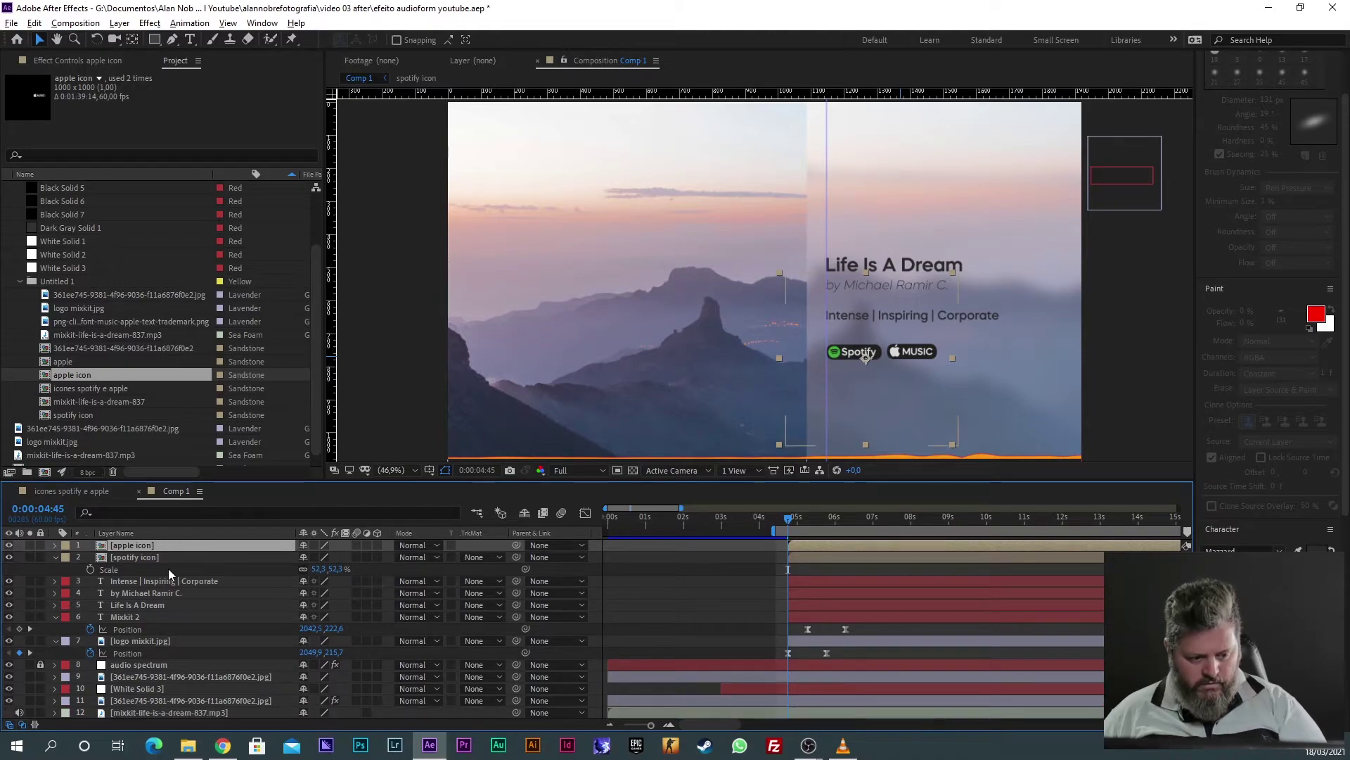
{"action": "left_click", "coordinate": [159, 560]}
{"action": "key", "text": "s"}
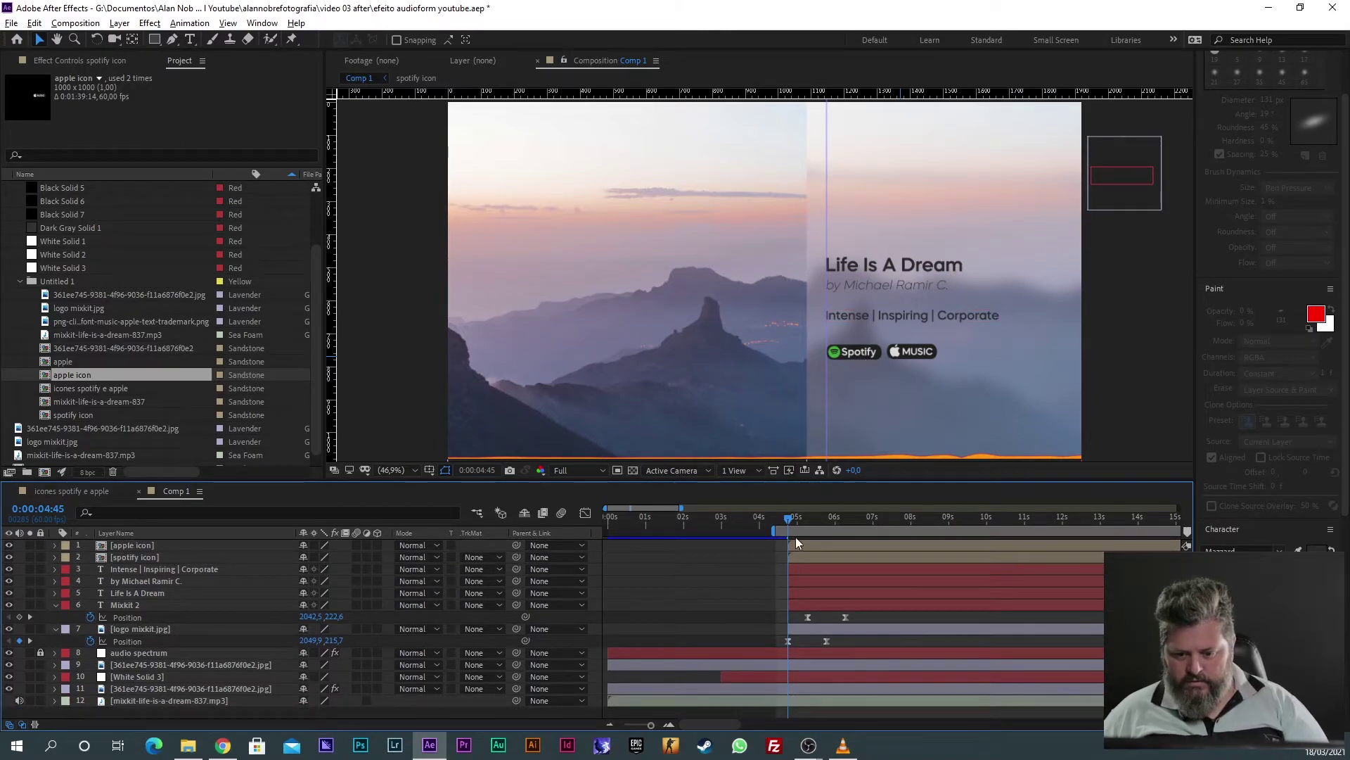
{"action": "left_click_drag", "start_coordinate": [788, 517], "coordinate": [771, 513]}
{"action": "key", "text": "space"}
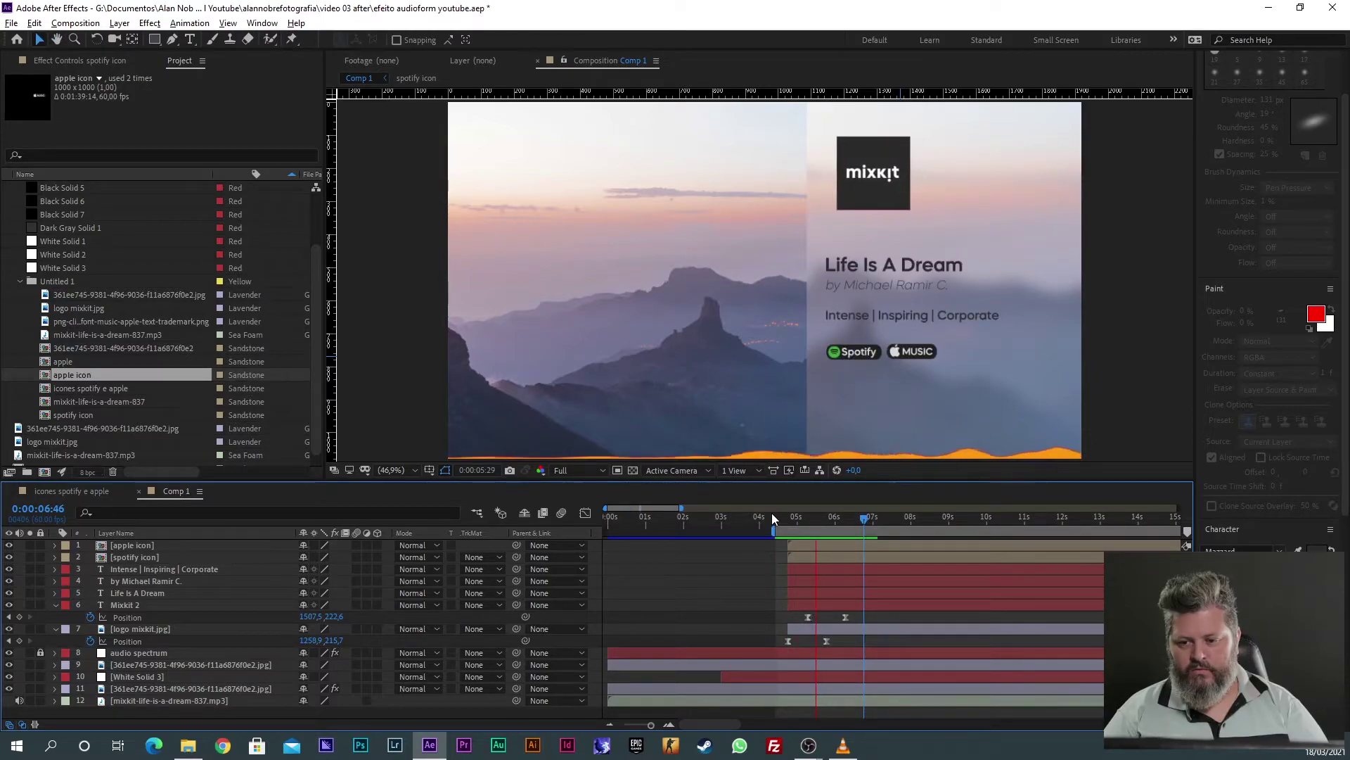
Step: Stop the preview, move the playhead to 0:00:04:47 and check the remaining text lines in the reference video
{"action": "key", "text": "space"}
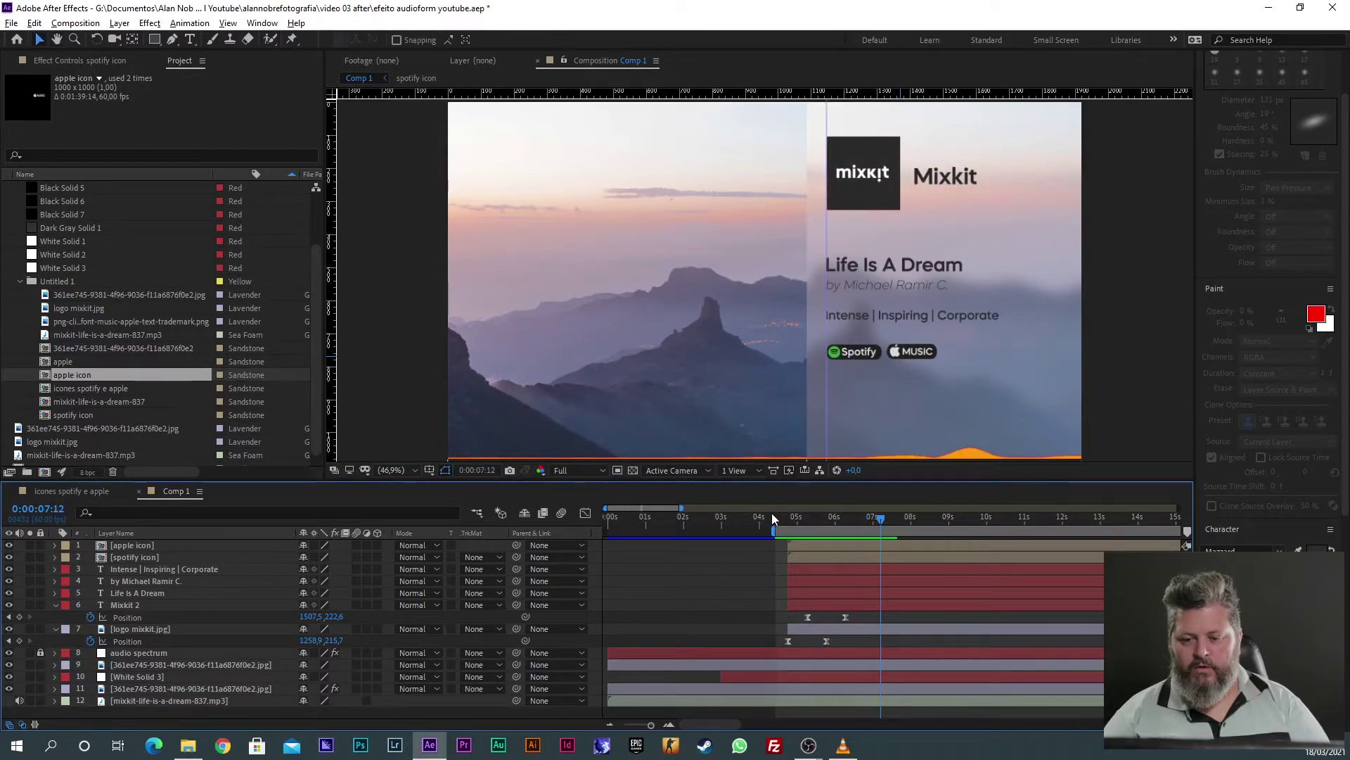
{"action": "left_click", "coordinate": [814, 544]}
{"action": "left_click", "coordinate": [813, 559]}
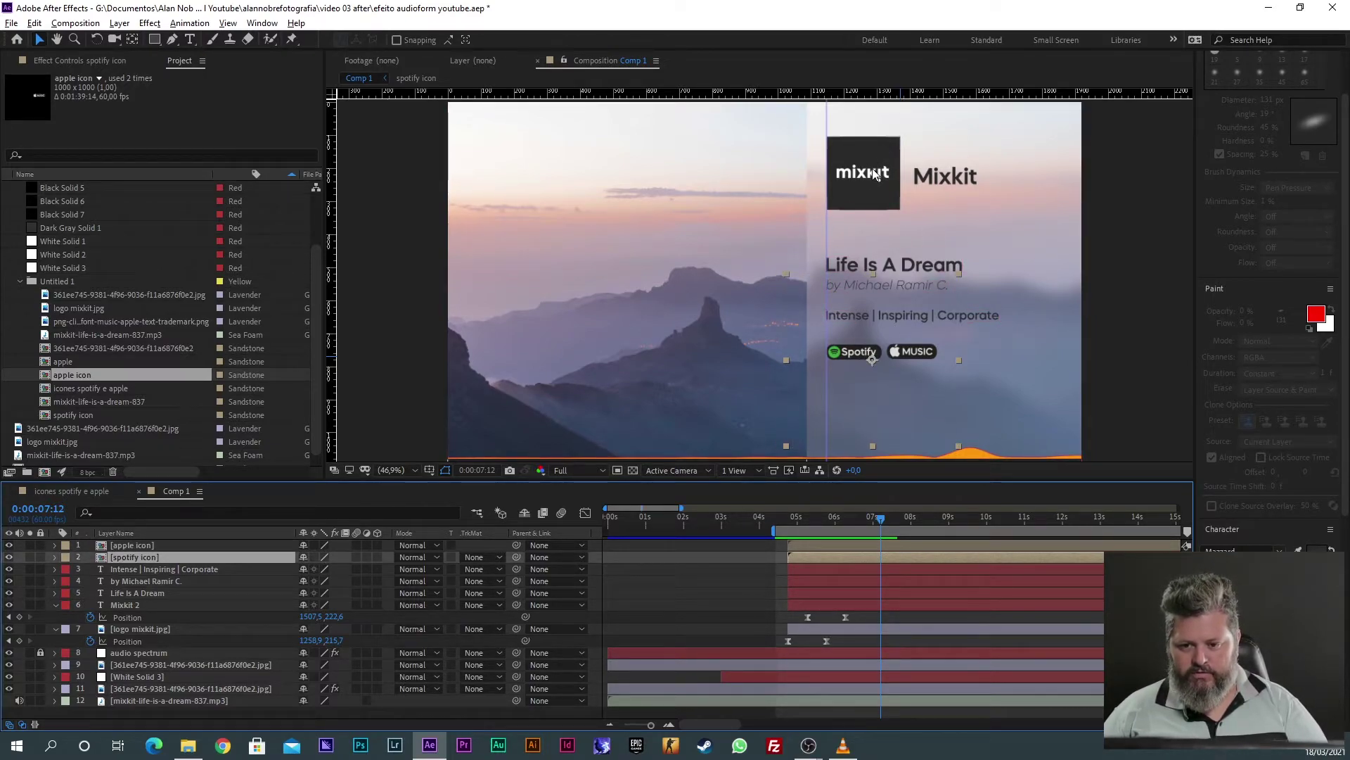
{"action": "mouse_move", "coordinate": [796, 519]}
{"action": "left_mouse_down"}
{"action": "mouse_move", "coordinate": [818, 519]}
{"action": "mouse_move", "coordinate": [789, 528]}
{"action": "left_mouse_up"}
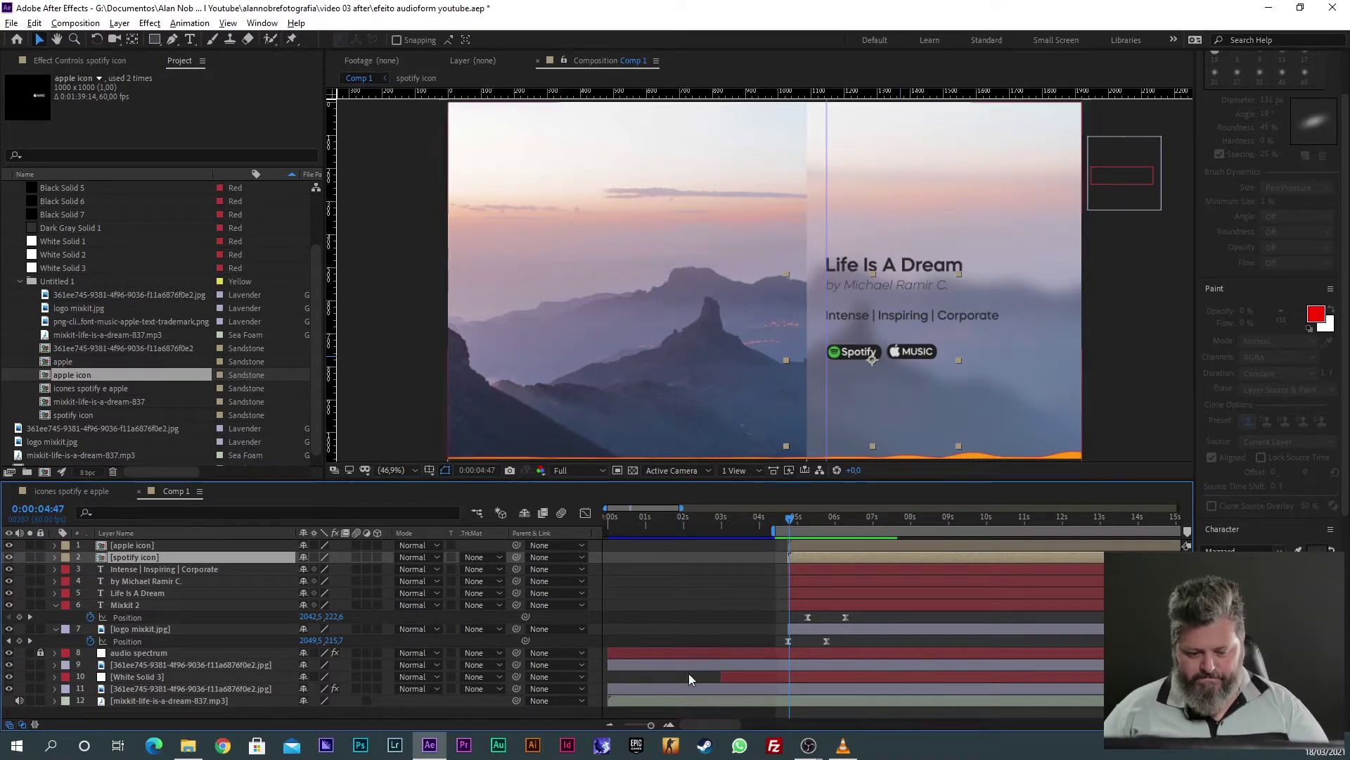
{"action": "left_click", "coordinate": [843, 745]}
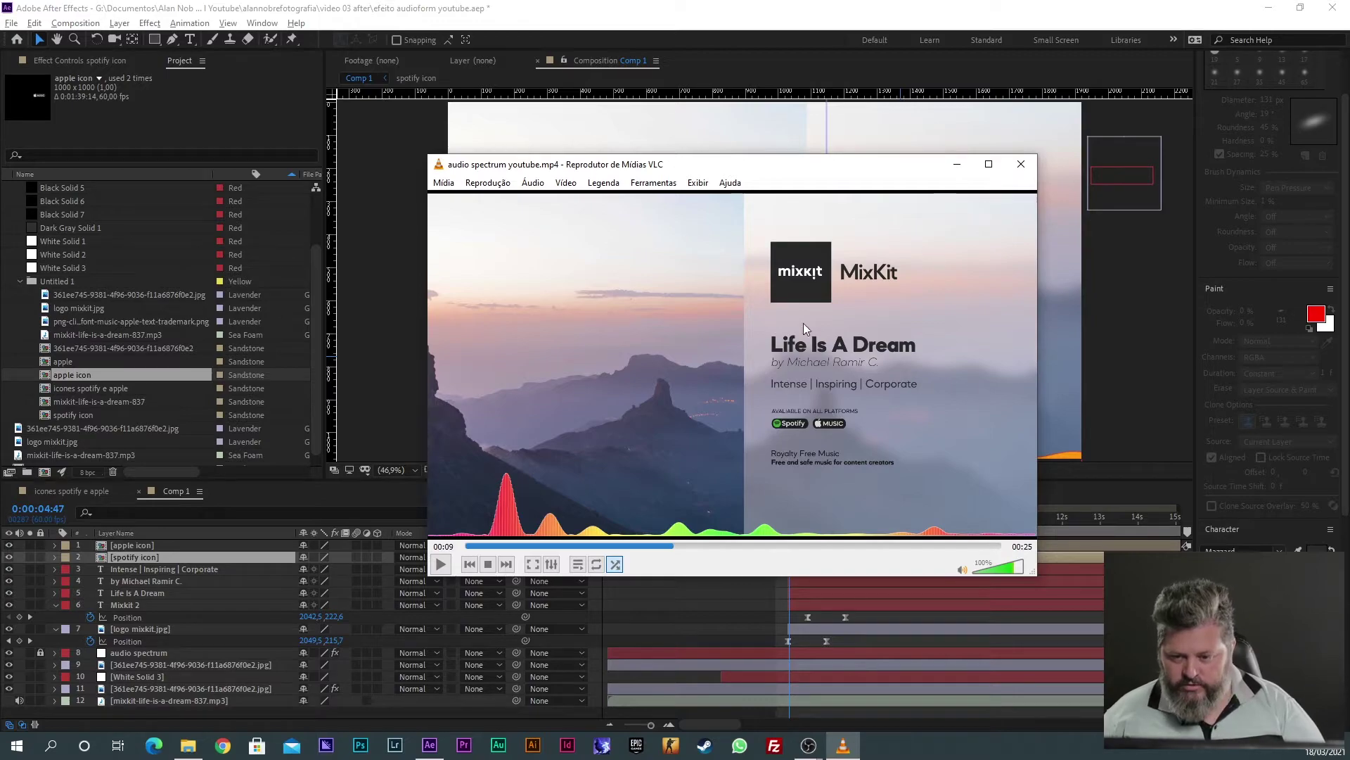
{"action": "left_click", "coordinate": [338, 304]}
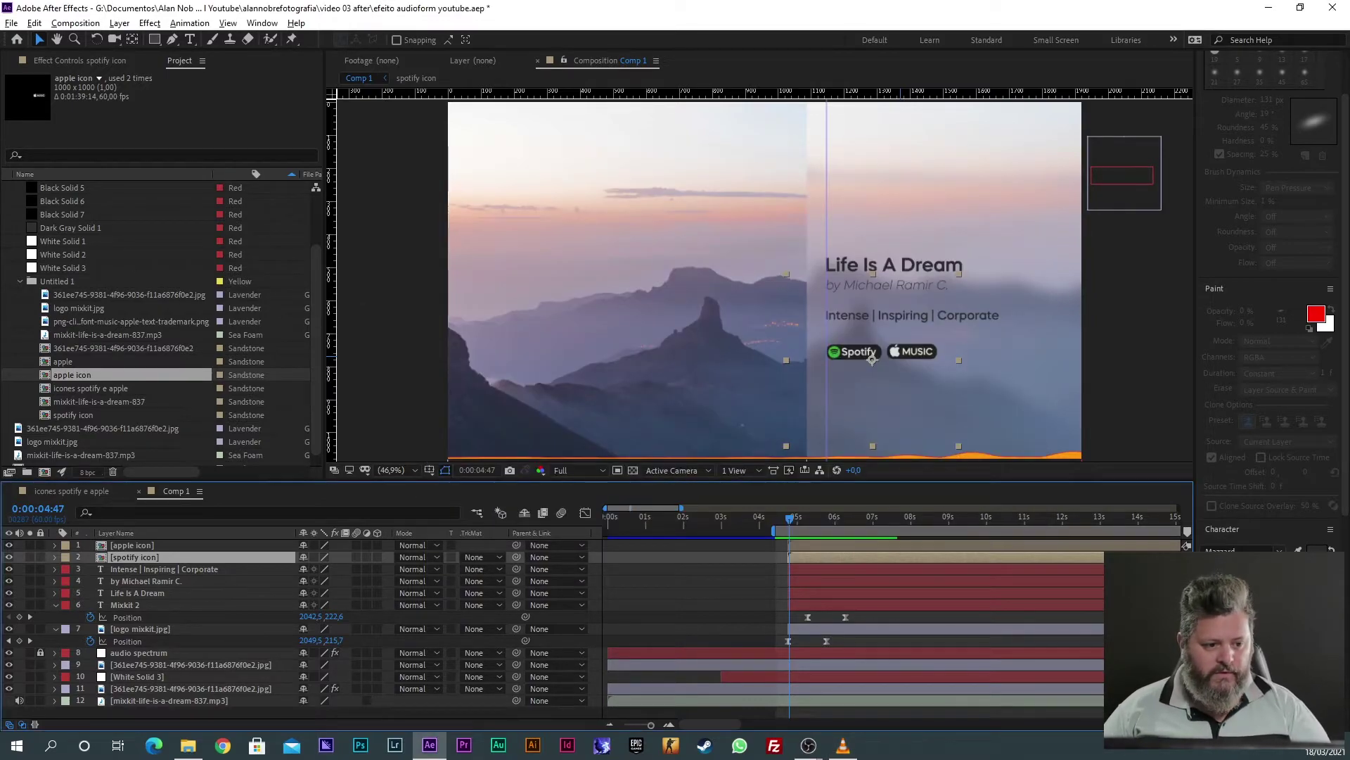
Step: Collapse the Untitled 1 and Solids folders in the project and deselect the apple icon item
{"action": "left_click", "coordinate": [18, 281]}
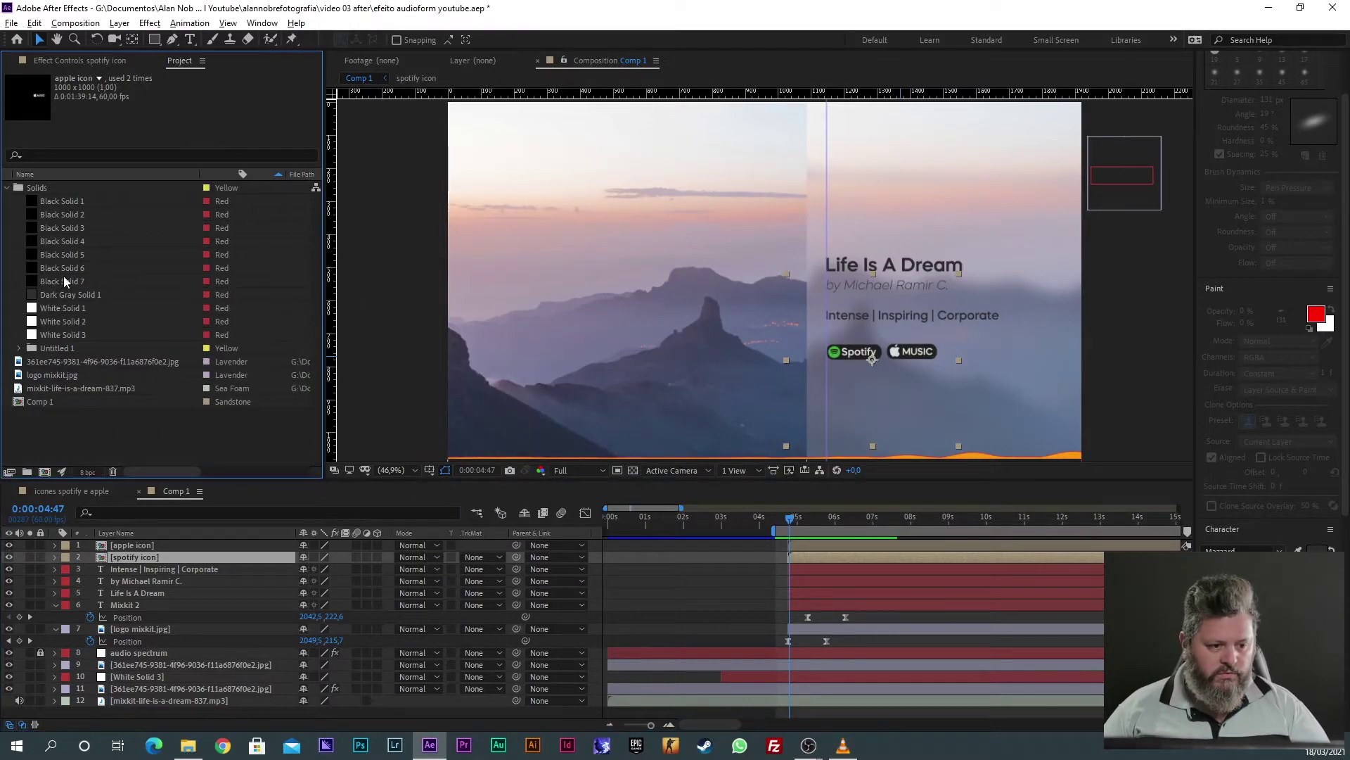
{"action": "left_click", "coordinate": [5, 188]}
{"action": "left_click", "coordinate": [235, 364]}
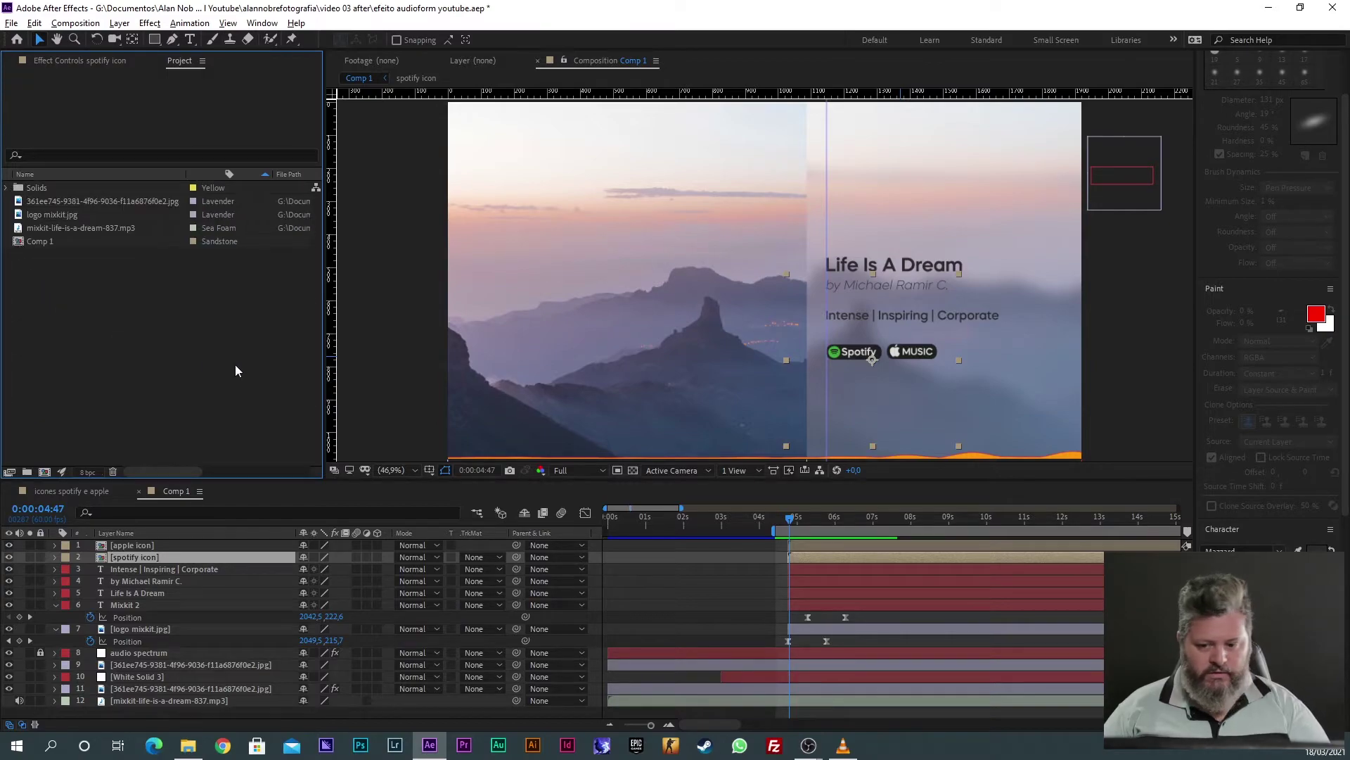
{"action": "key", "text": "alt+Tab"}
{"action": "key", "text": "alt+Tab"}
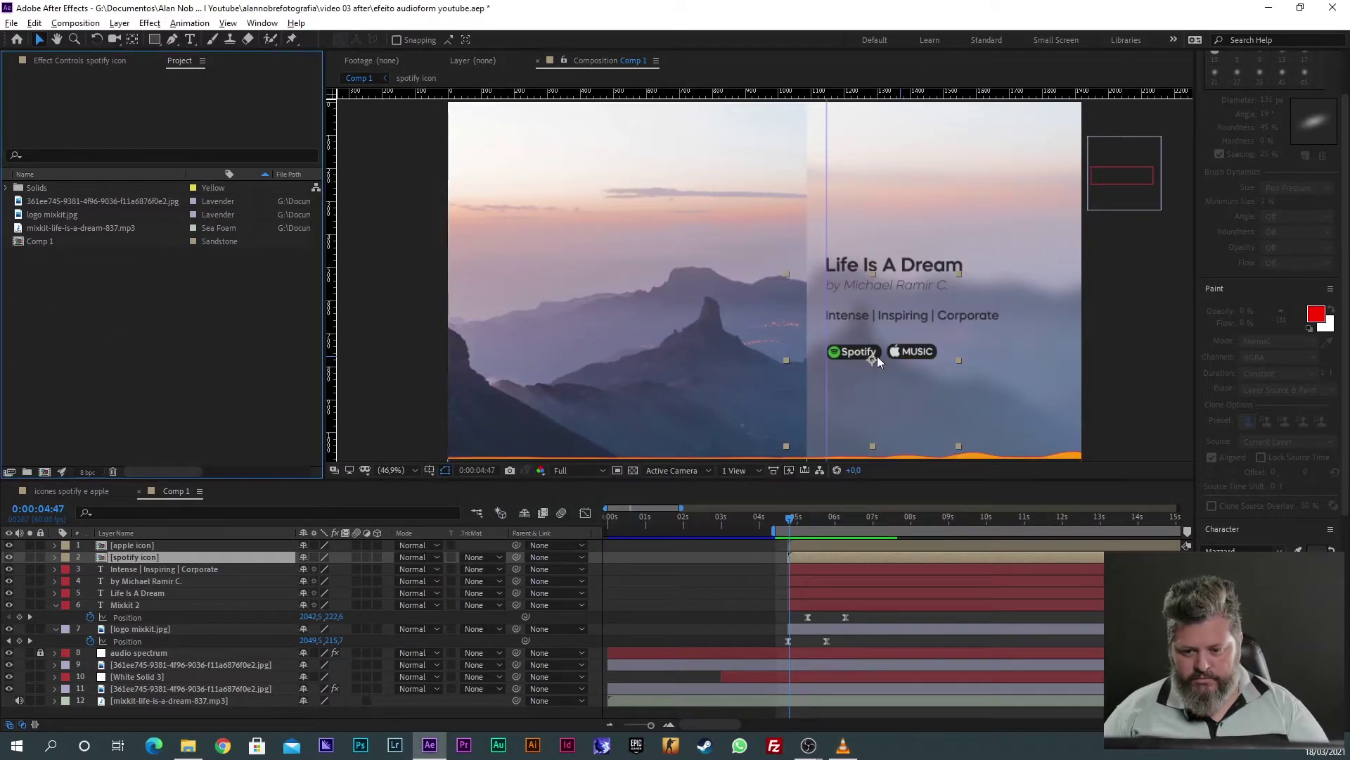
Step: Duplicate the genre text below the Spotify and Apple Music badges and change the copy to "Royalt Free Music"
{"action": "left_click", "coordinate": [797, 575]}
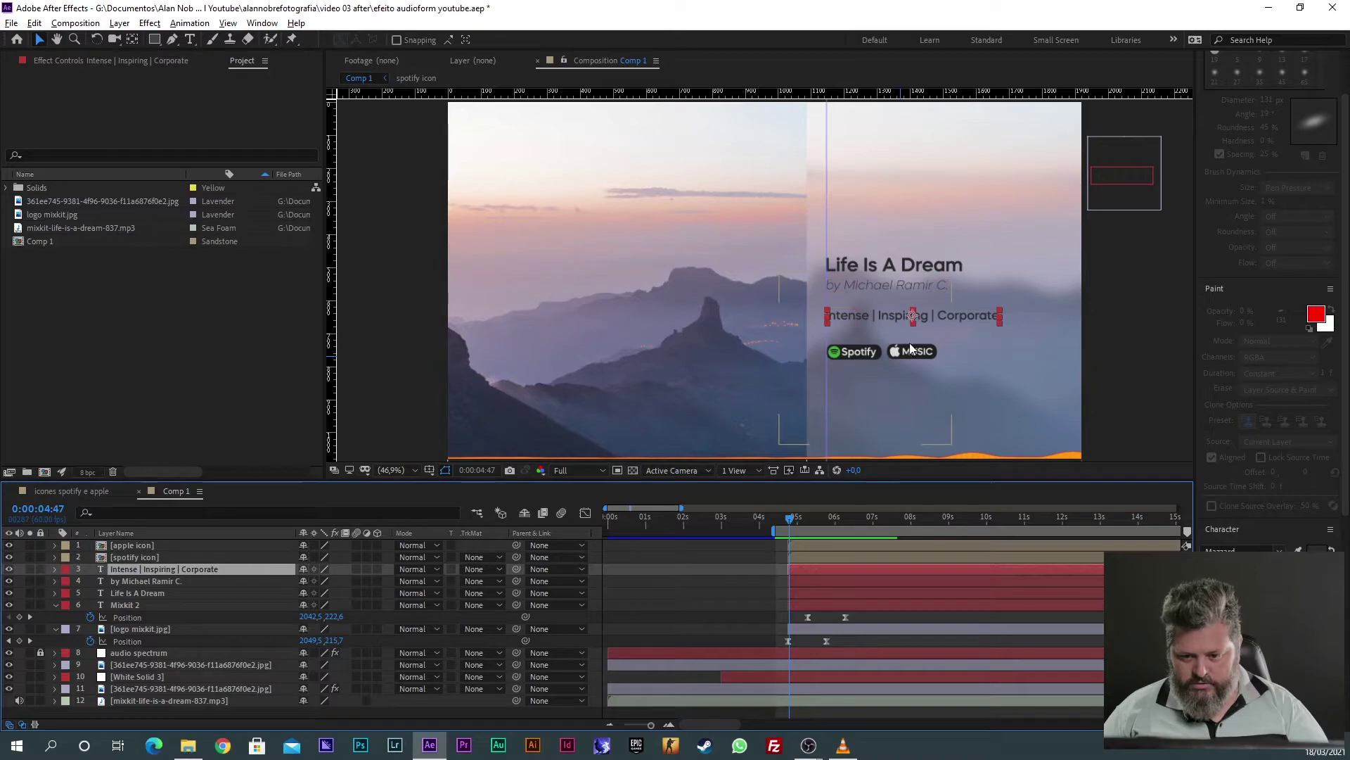
{"action": "key", "text": "ctrl+d"}
{"action": "left_click_drag", "start_coordinate": [911, 315], "coordinate": [914, 386]}
{"action": "double_click", "coordinate": [900, 387]}
{"action": "type", "text": "Free Music"}
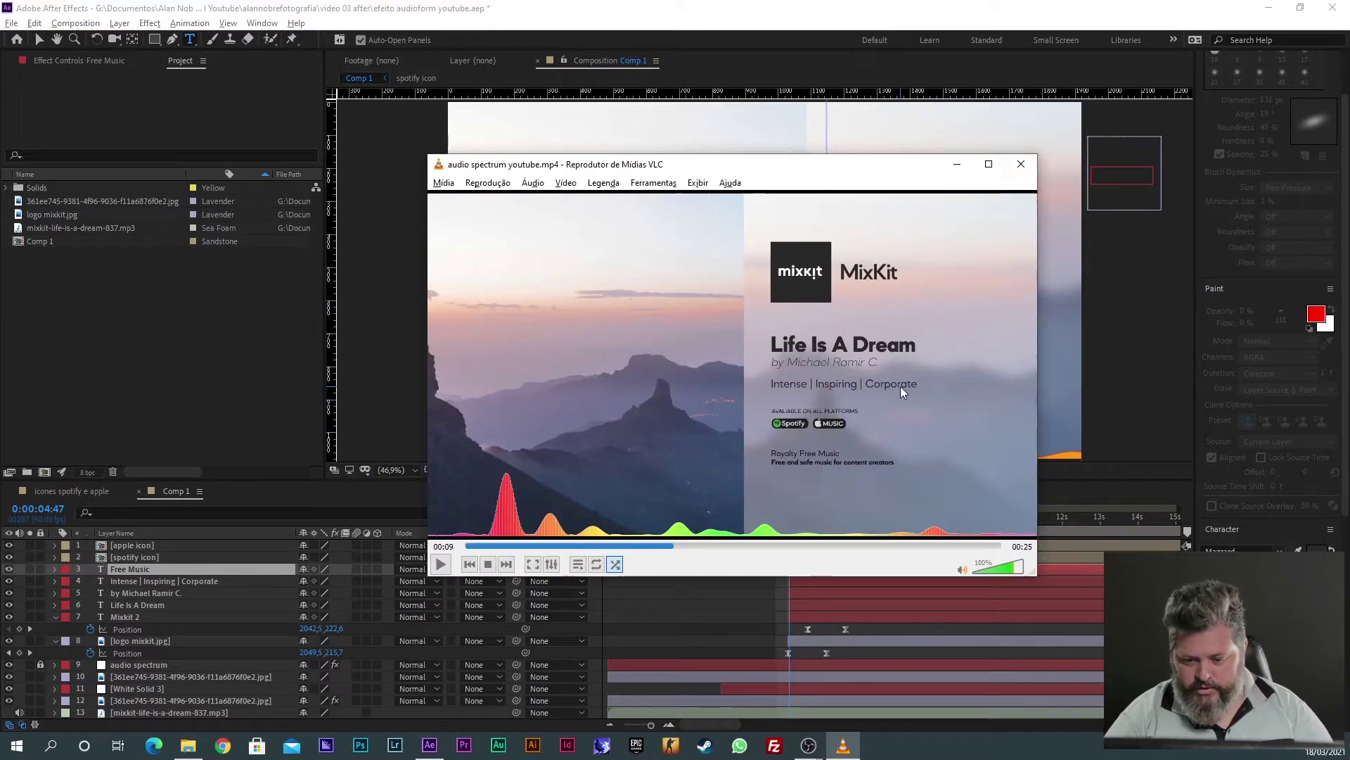
{"action": "type", "text": "Royalt"}
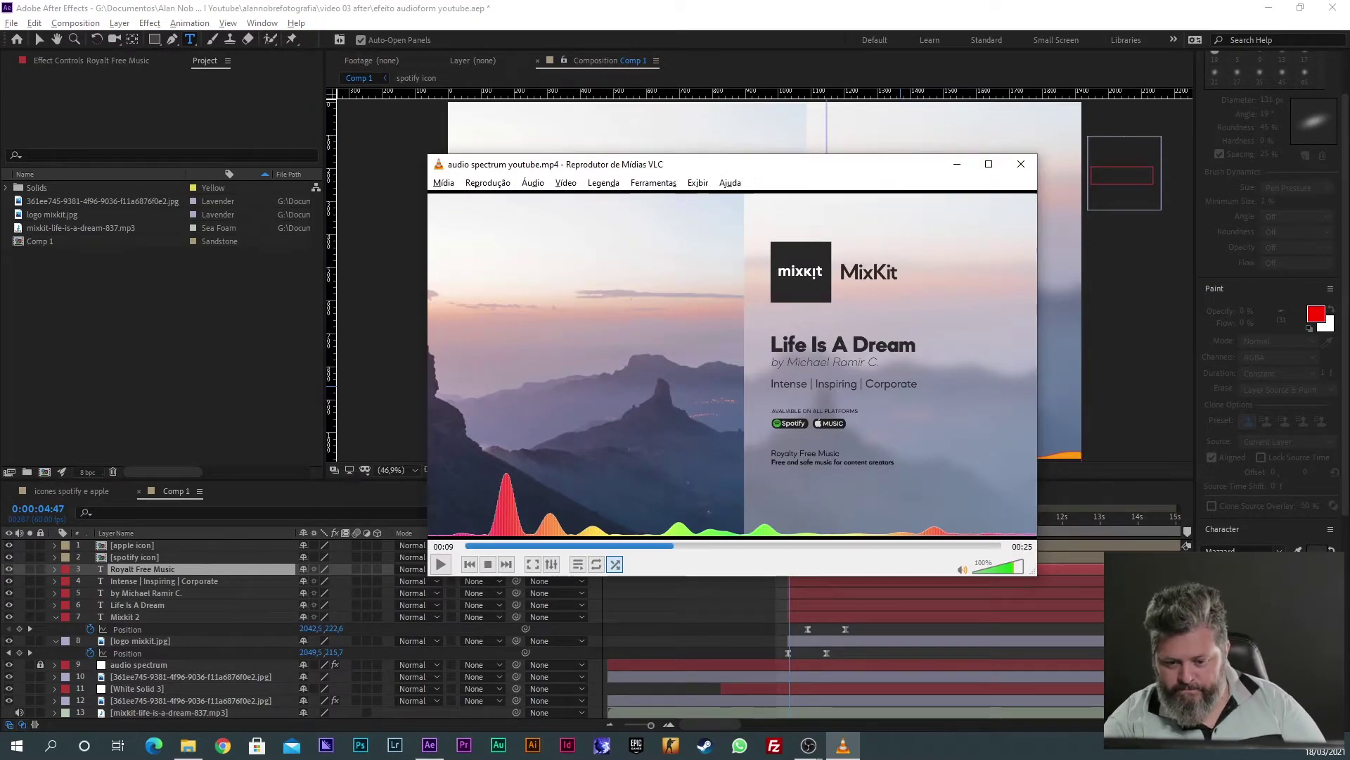
{"action": "key", "text": "BackSpace"}
{"action": "left_click", "coordinate": [804, 569]}
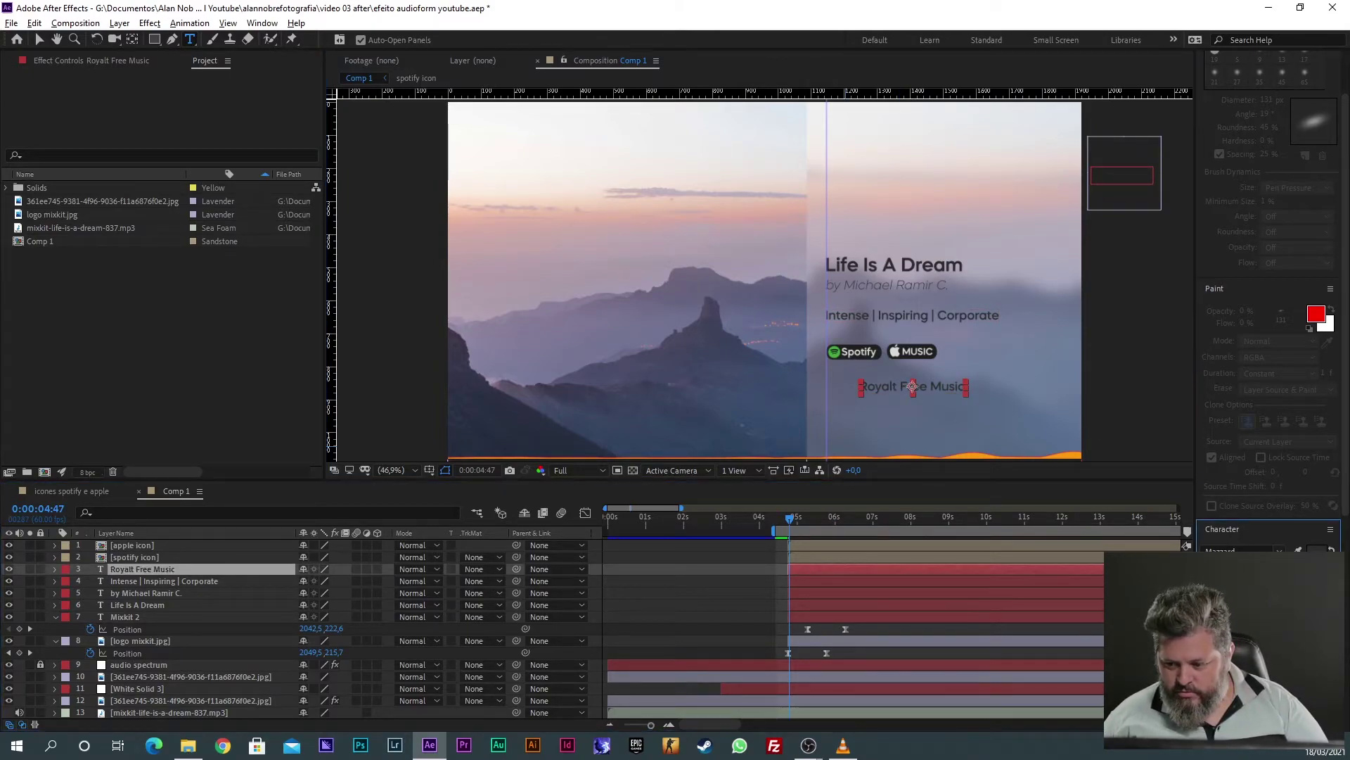
Step: Set the text colour of the "Royalt Free Music" line to near-black 0A0A0A
{"action": "left_click", "coordinate": [1215, 571]}
{"action": "left_click_drag", "start_coordinate": [277, 437], "coordinate": [258, 472]}
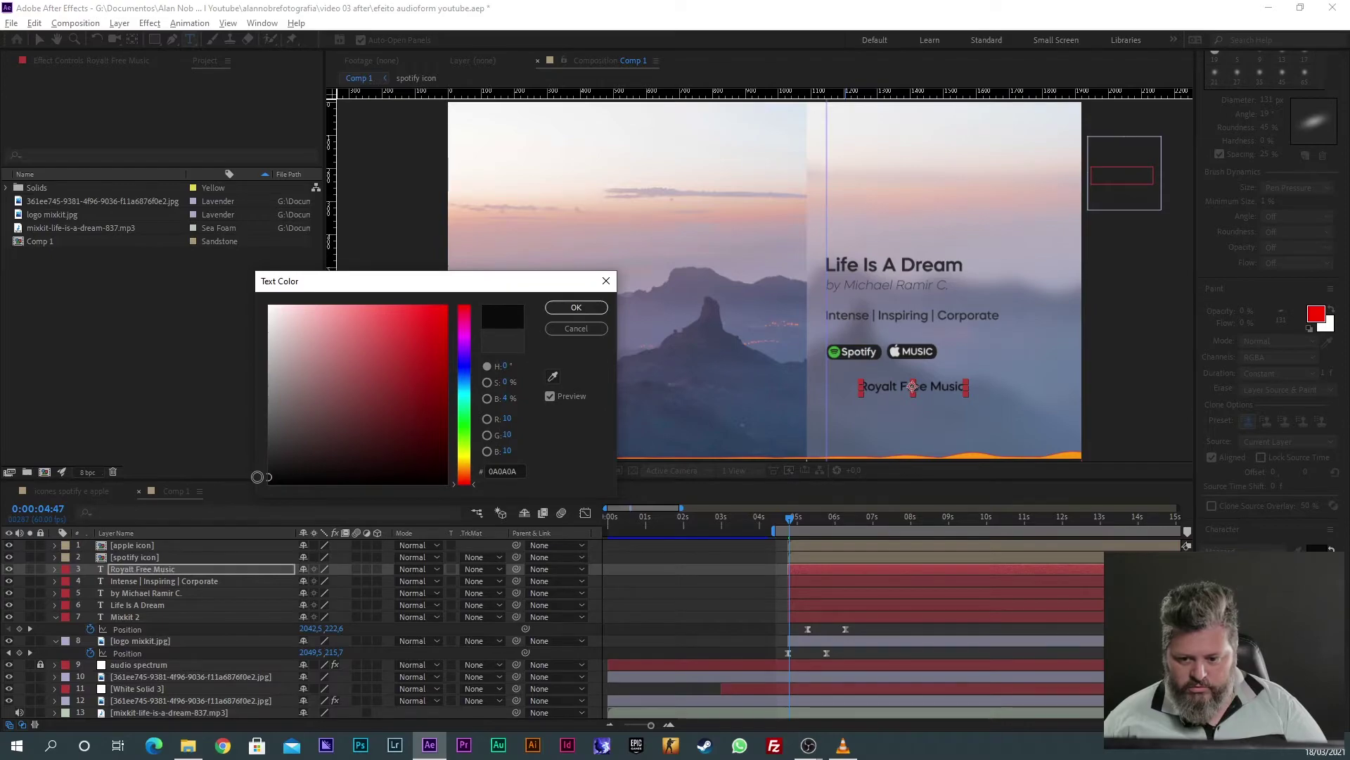
{"action": "left_click", "coordinate": [576, 307]}
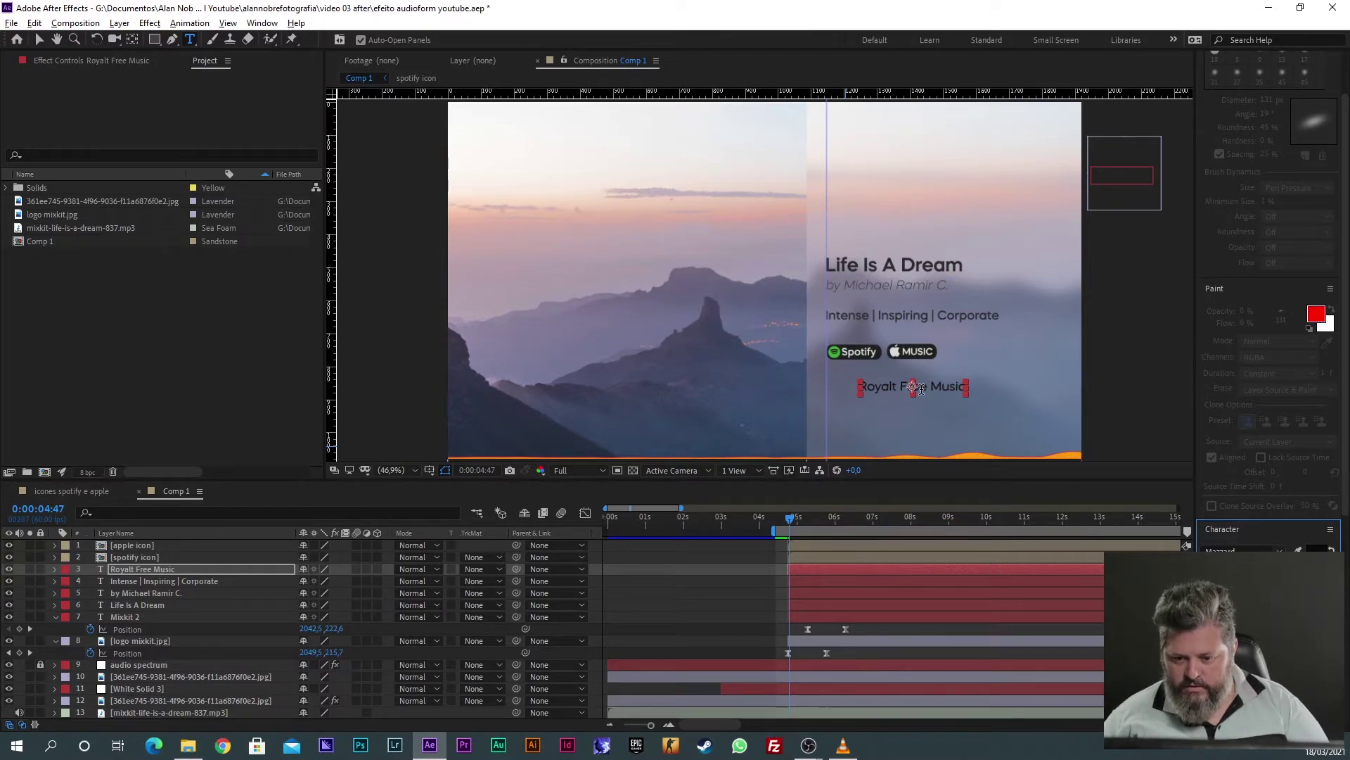
{"action": "left_click", "coordinate": [804, 573]}
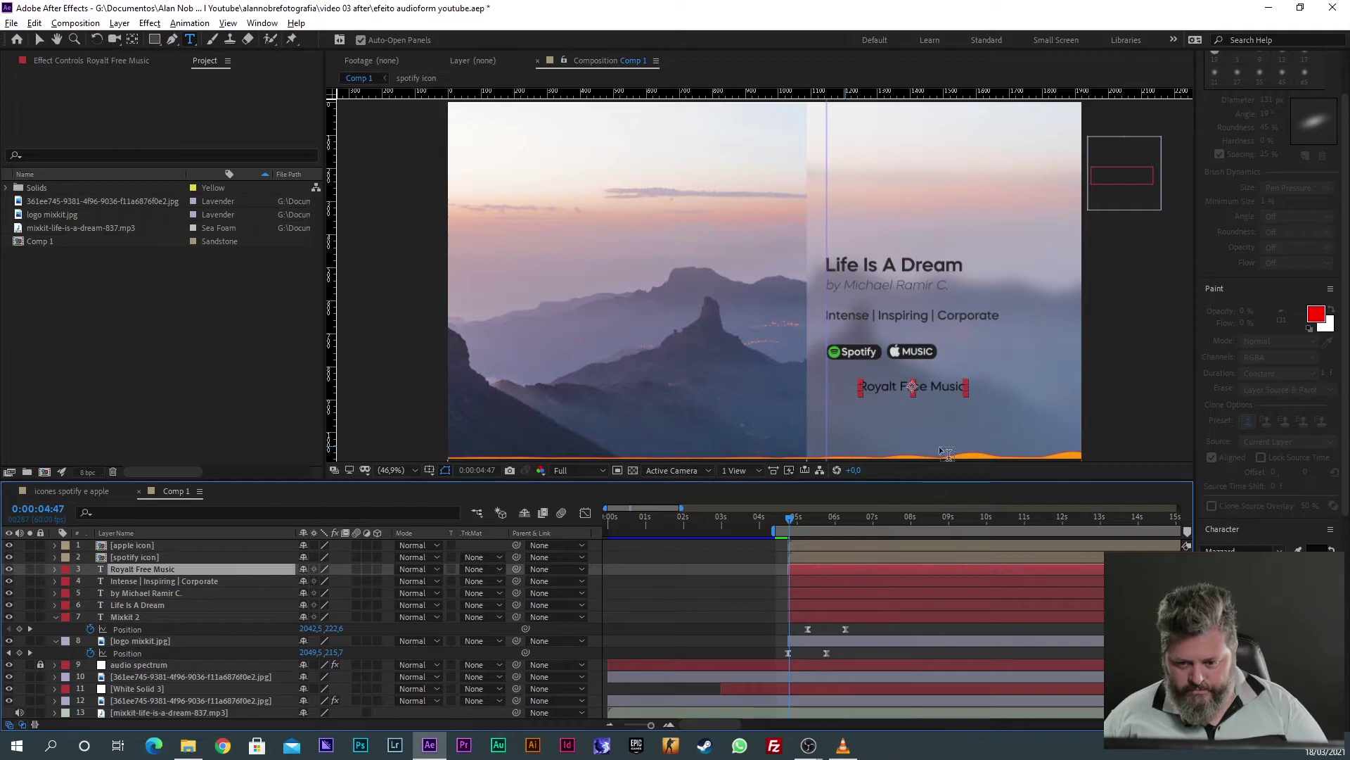
Step: Align the "Royalt Free Music" text's left edge with the vertical guide under the Spotify badge and make it slightly smaller
{"action": "scroll", "coordinate": [952, 428], "scroll_direction": "up", "scroll_amount": 1}
{"action": "left_click_drag", "start_coordinate": [952, 428], "coordinate": [834, 316]}
{"action": "scroll", "coordinate": [833, 317], "scroll_direction": "up", "scroll_amount": 4}
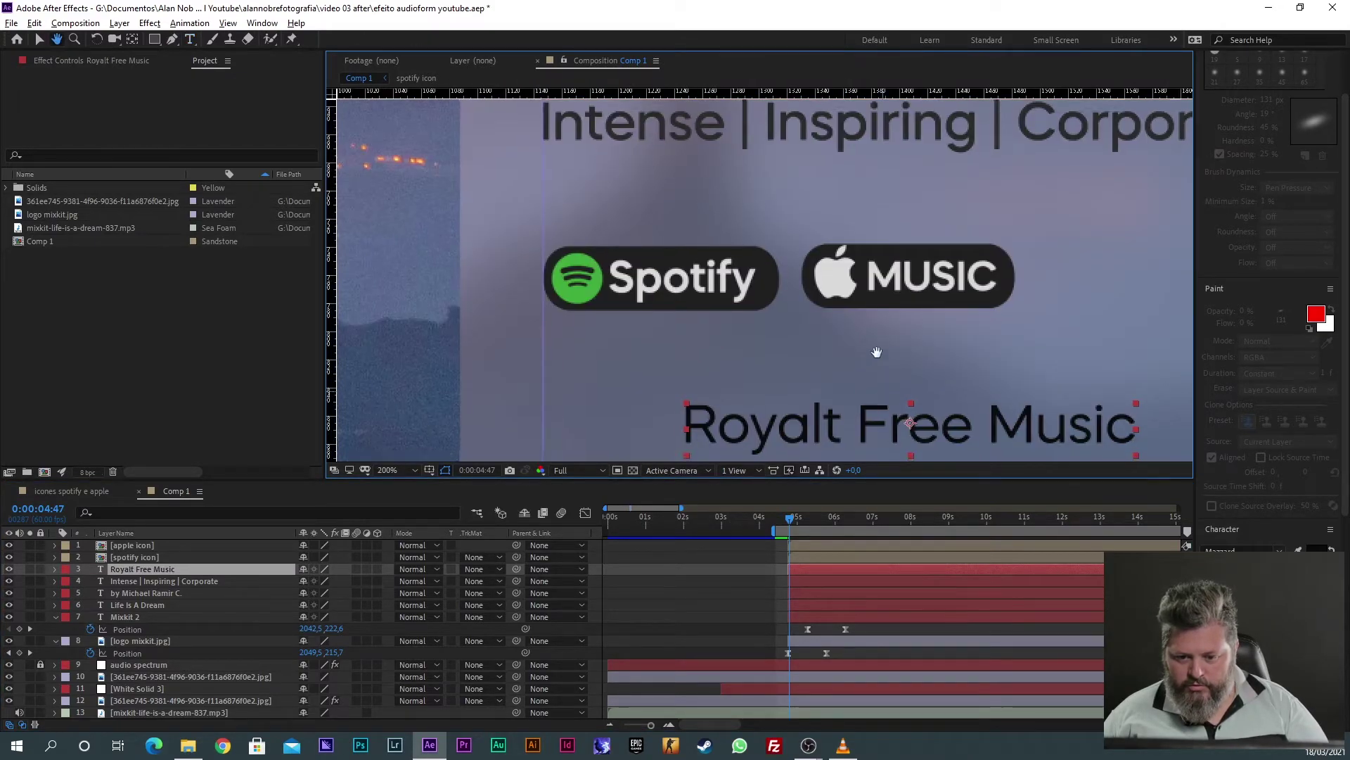
{"action": "scroll", "coordinate": [859, 259], "scroll_direction": "down", "scroll_amount": 2}
{"action": "key", "text": "v"}
{"action": "left_click_drag", "start_coordinate": [883, 287], "coordinate": [812, 305]}
{"action": "key", "text": "alt+Tab"}
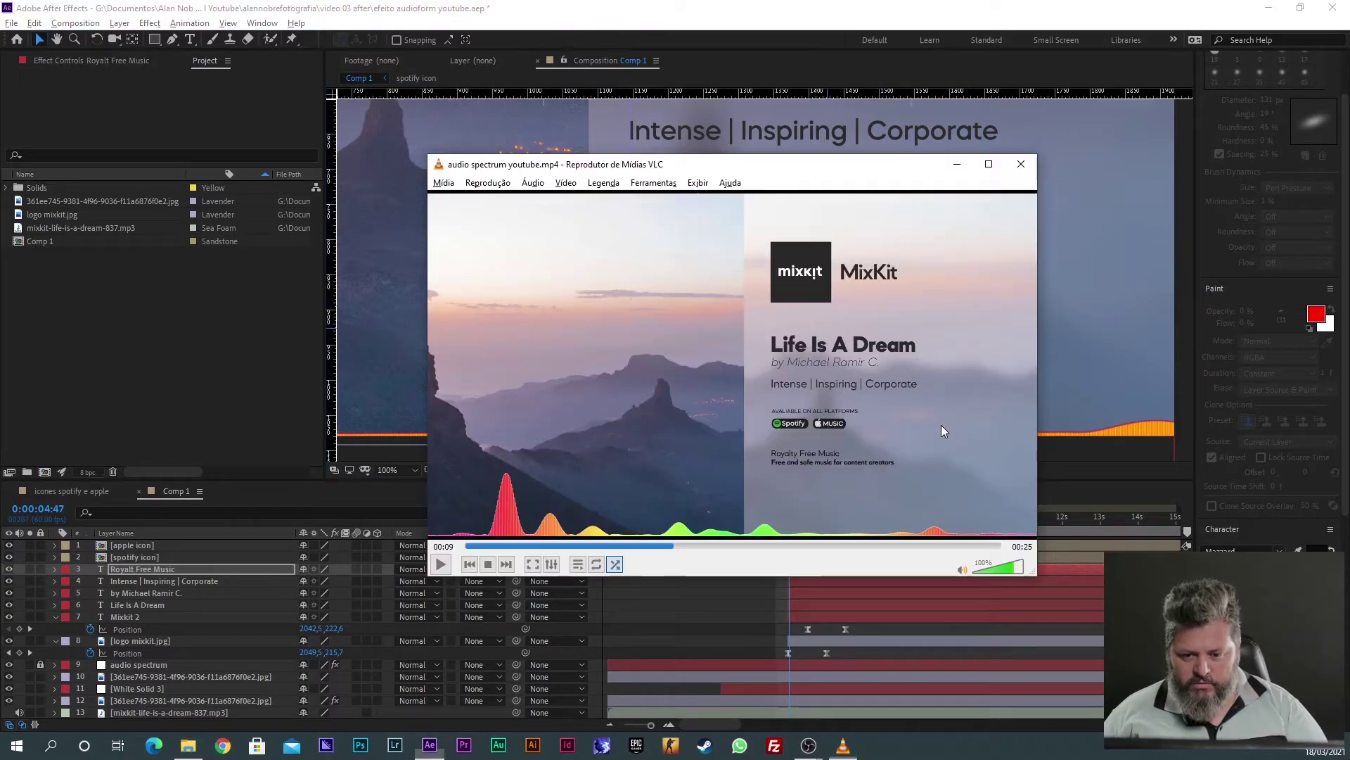
{"action": "key", "text": "alt+Tab"}
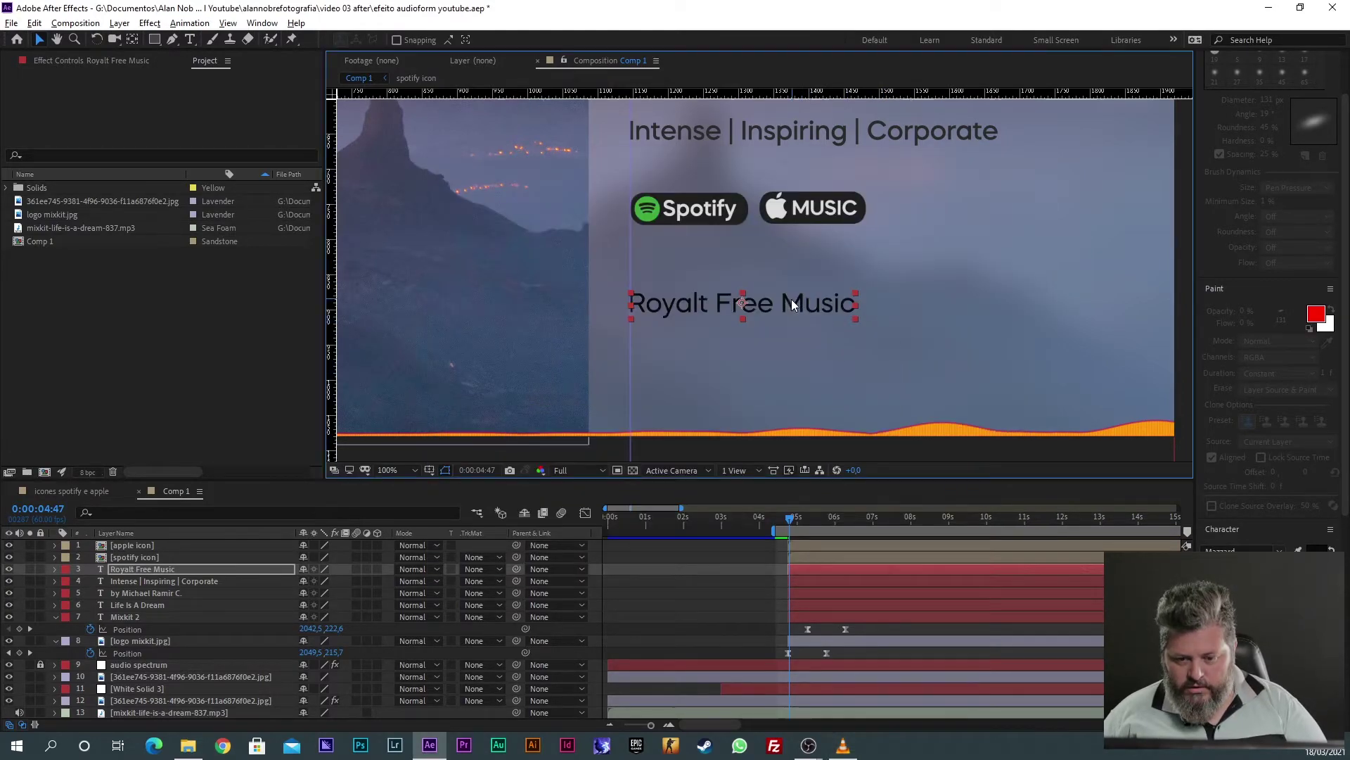
{"action": "left_click_drag", "start_coordinate": [851, 320], "coordinate": [801, 305]}
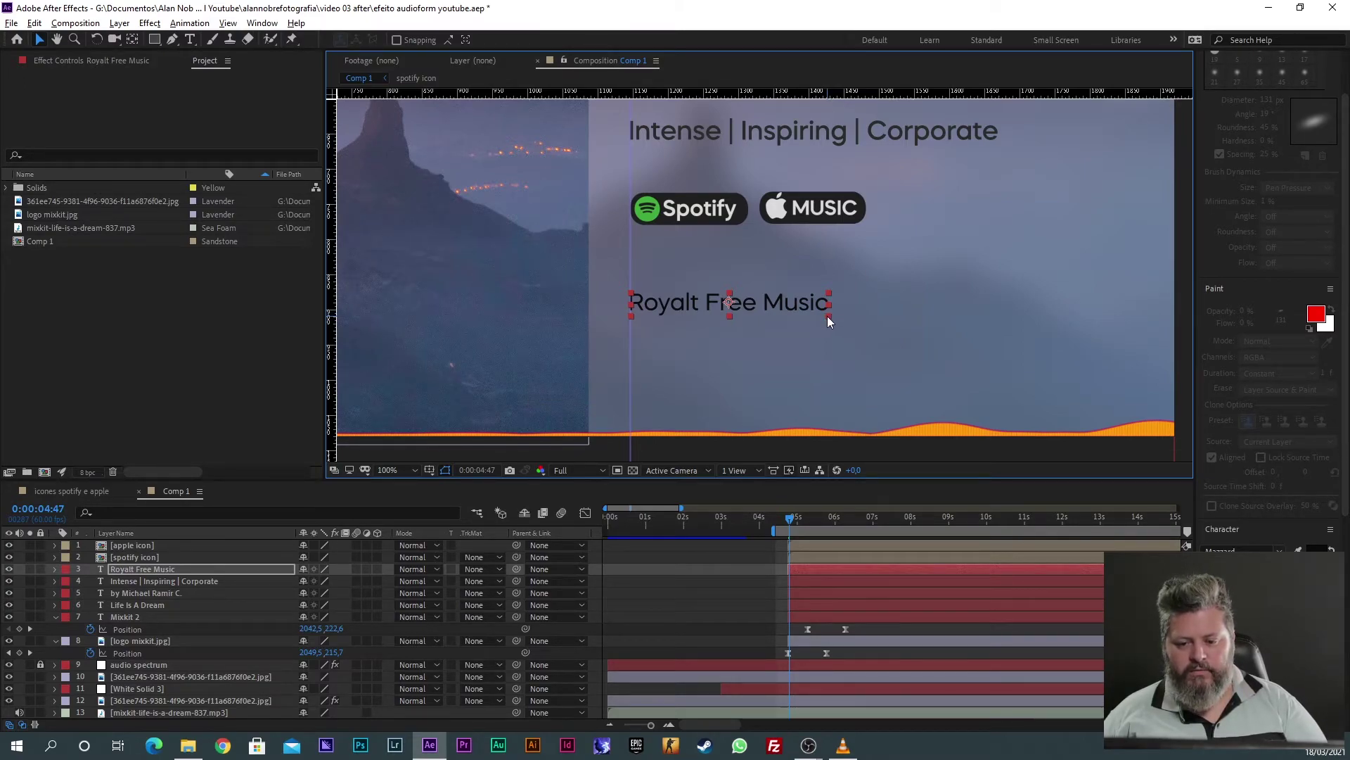
{"action": "left_click_drag", "start_coordinate": [828, 316], "coordinate": [916, 341]}
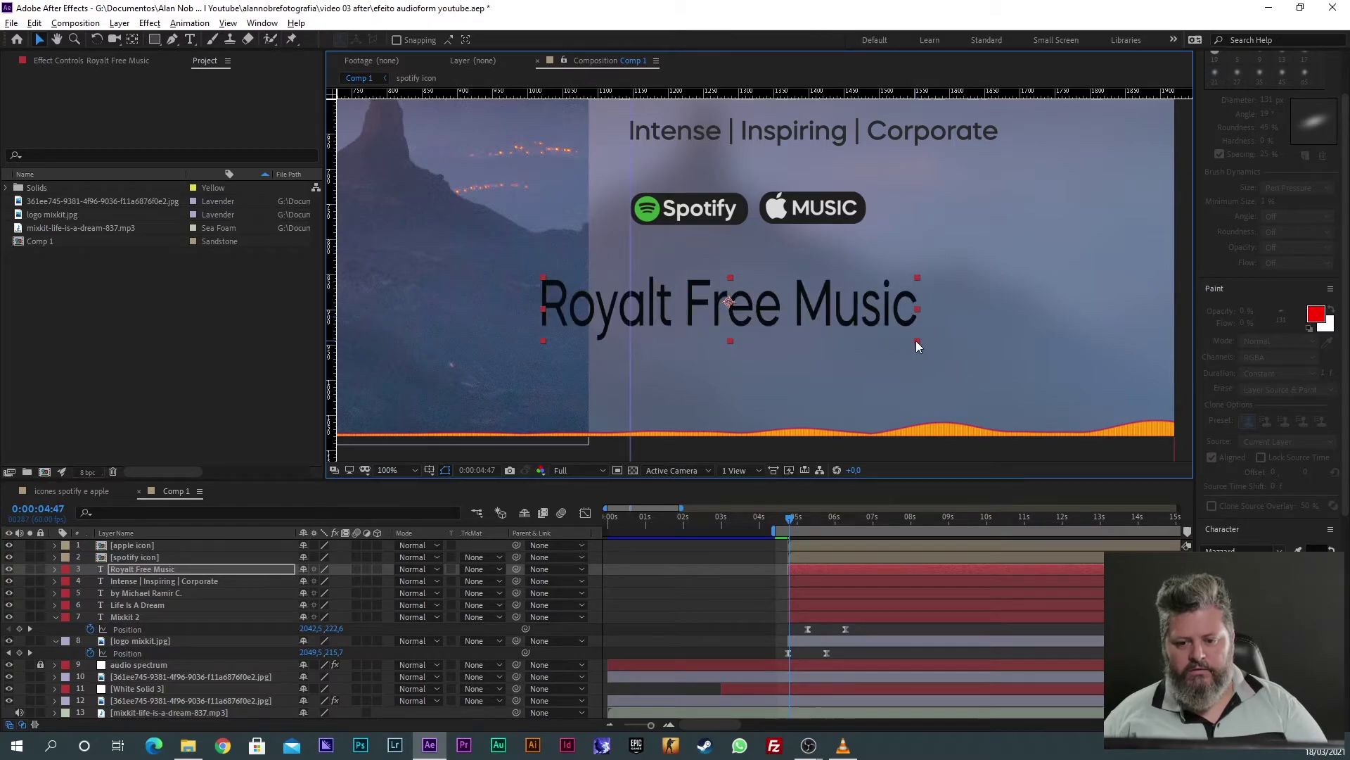
{"action": "key", "text": "ctrl+z"}
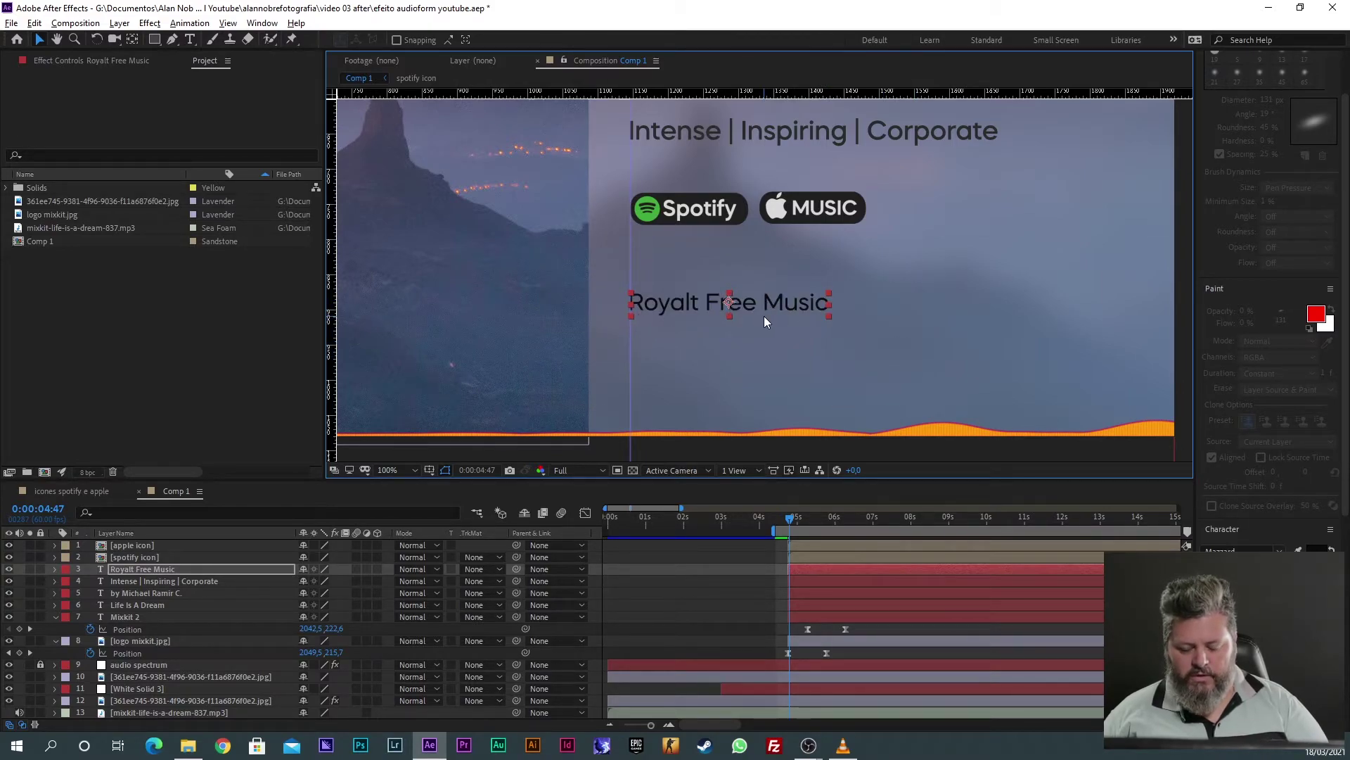
Step: Duplicate the "Royalt Free Music" text directly below the original and check the wording of the reference video's last line
{"action": "key", "text": "ctrl+d"}
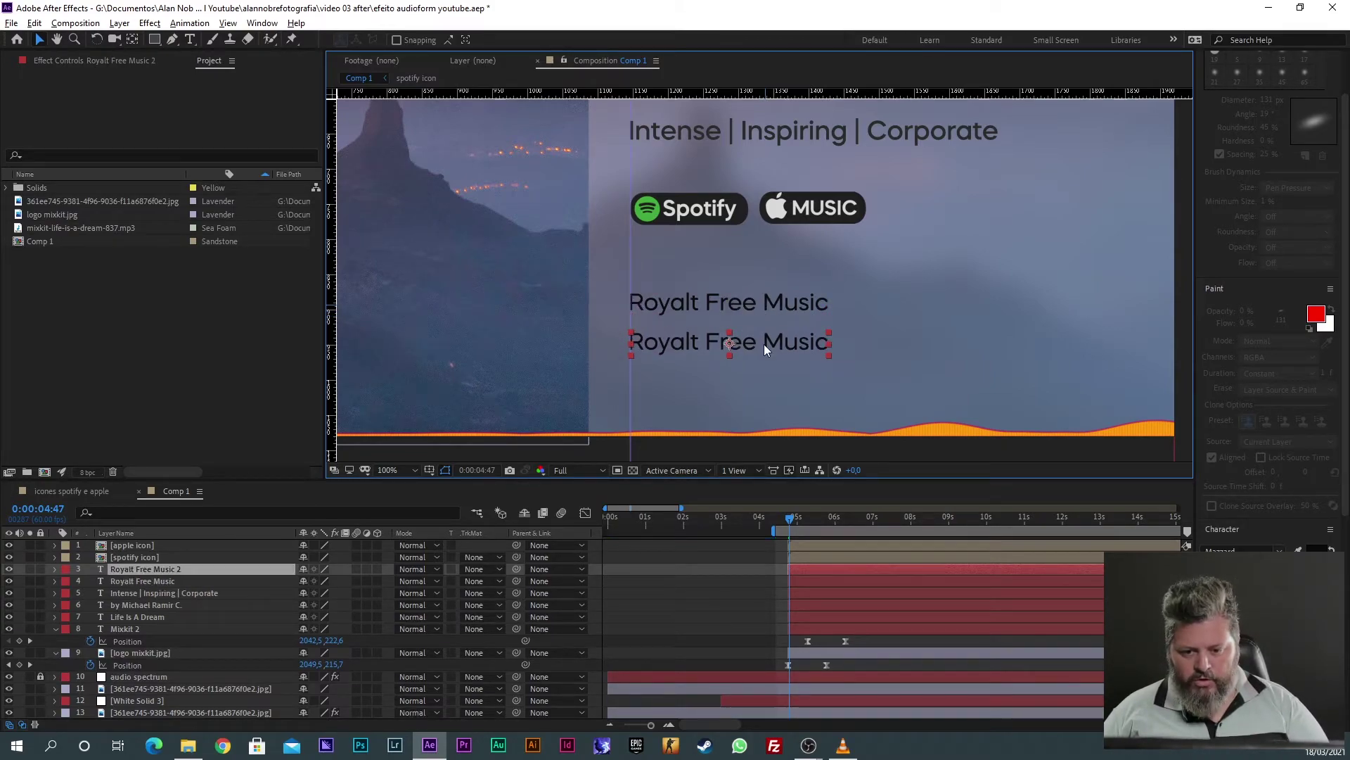
{"action": "key", "text": "alt+Tab"}
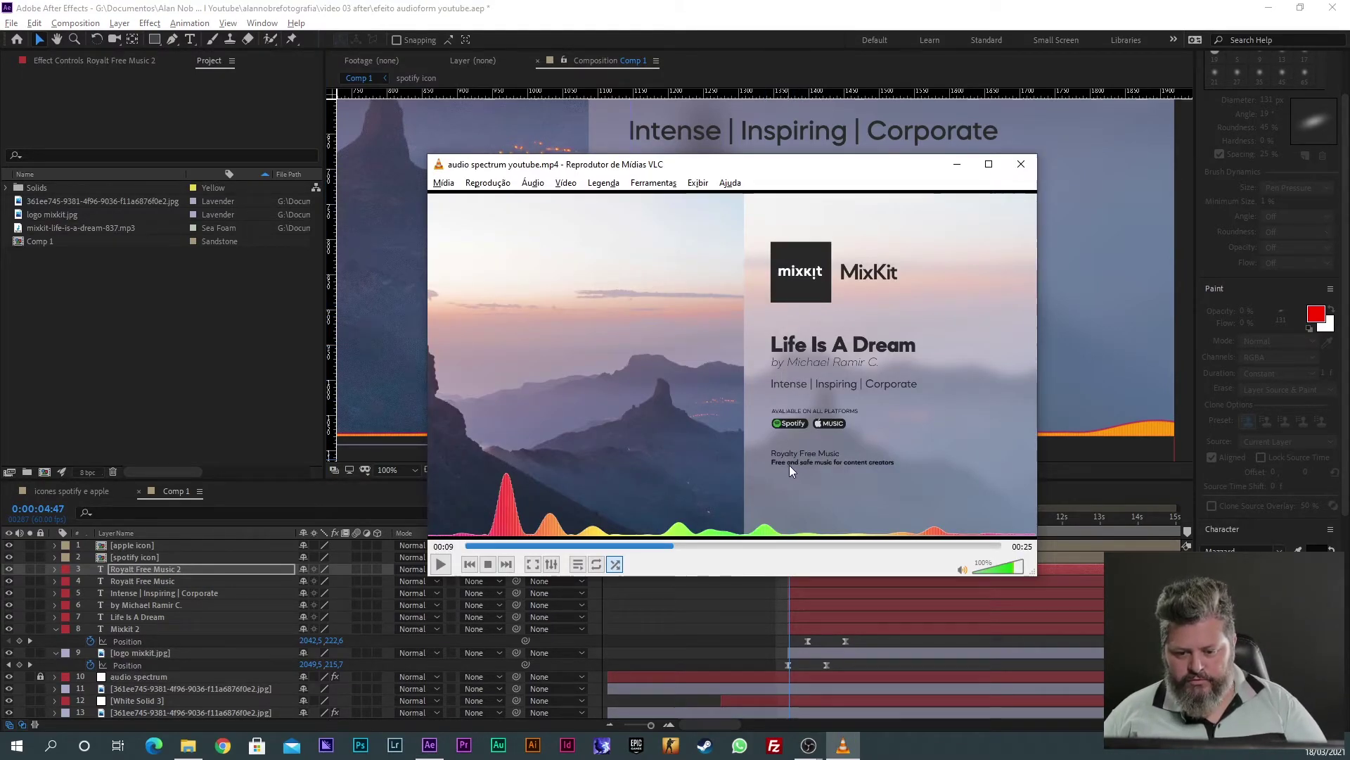
{"action": "key", "text": "alt+Tab"}
Step: Replace the lower copy's text with "Free and safe music for content creators", following the reference video
{"action": "double_click", "coordinate": [740, 350]}
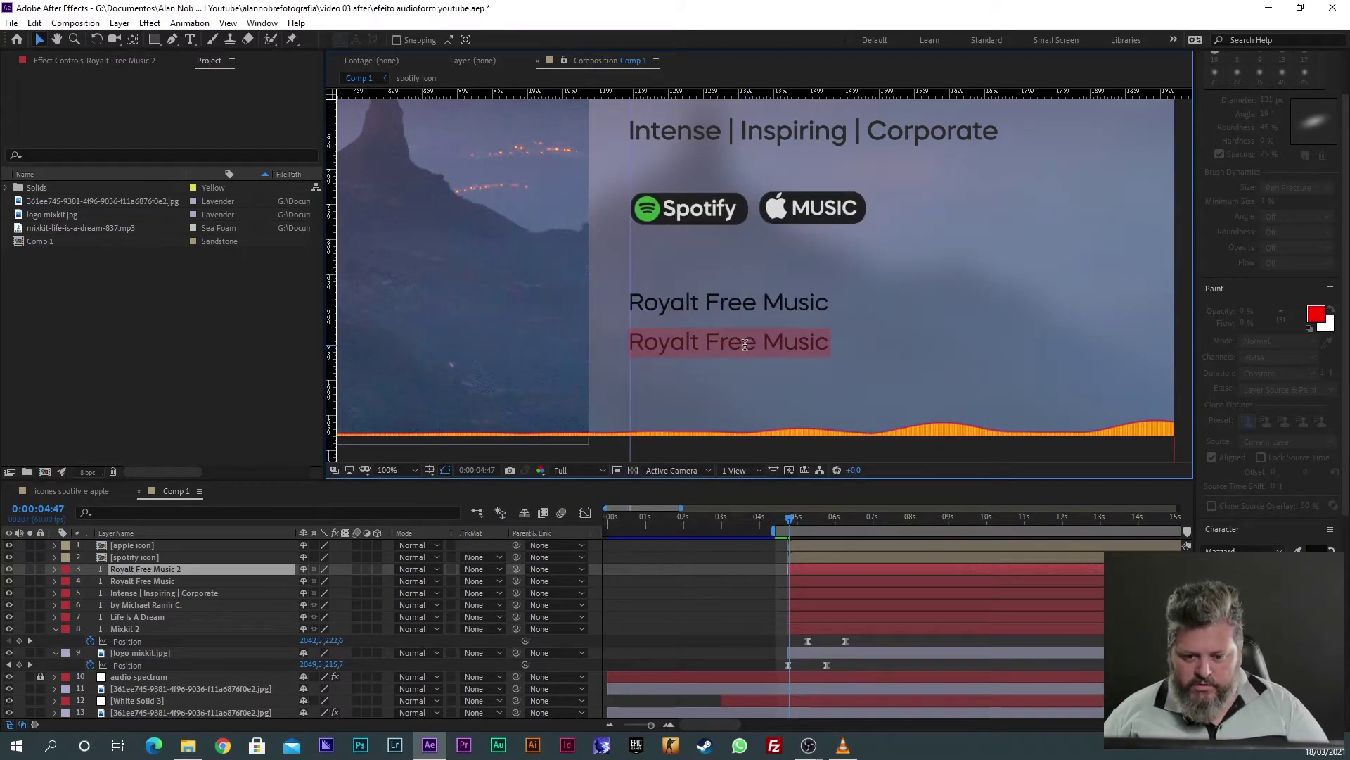
{"action": "type", "text": "Free an"}
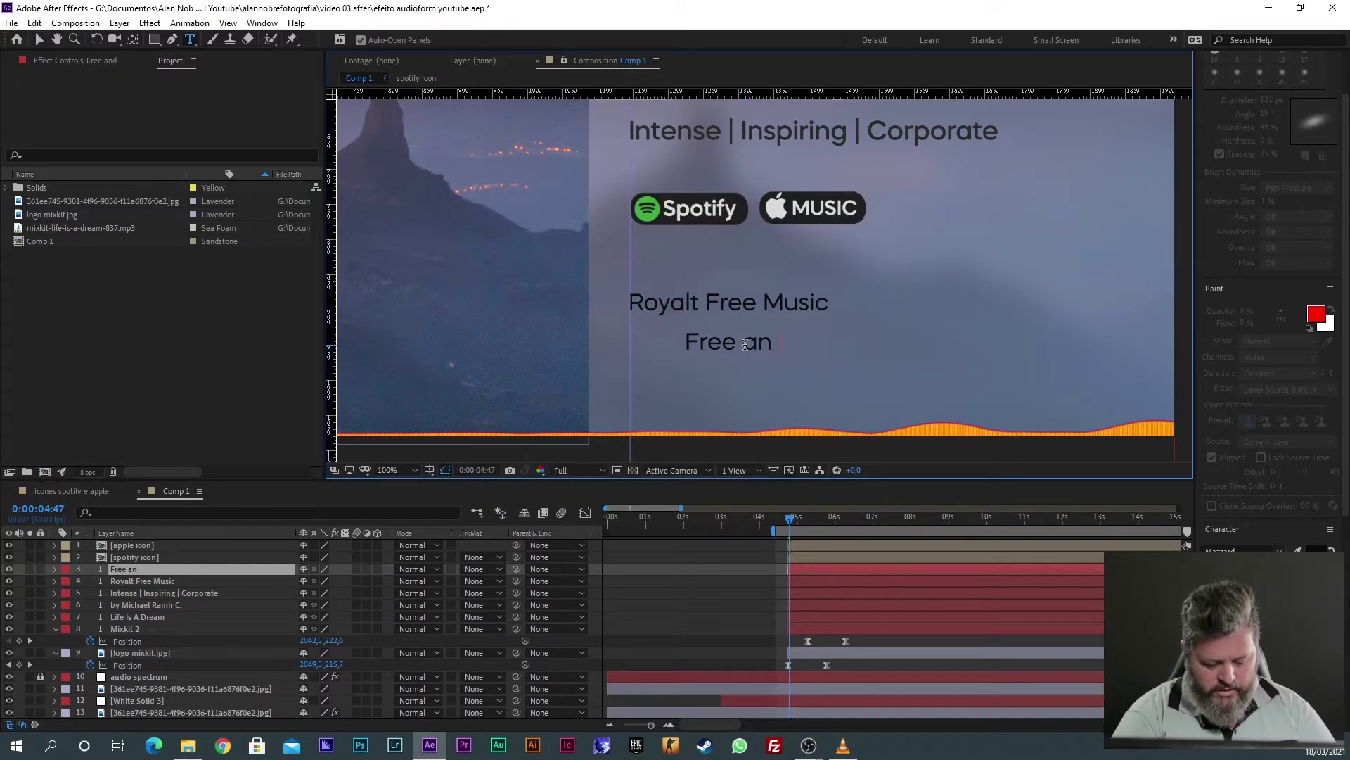
{"action": "type", "text": "d safe mus"}
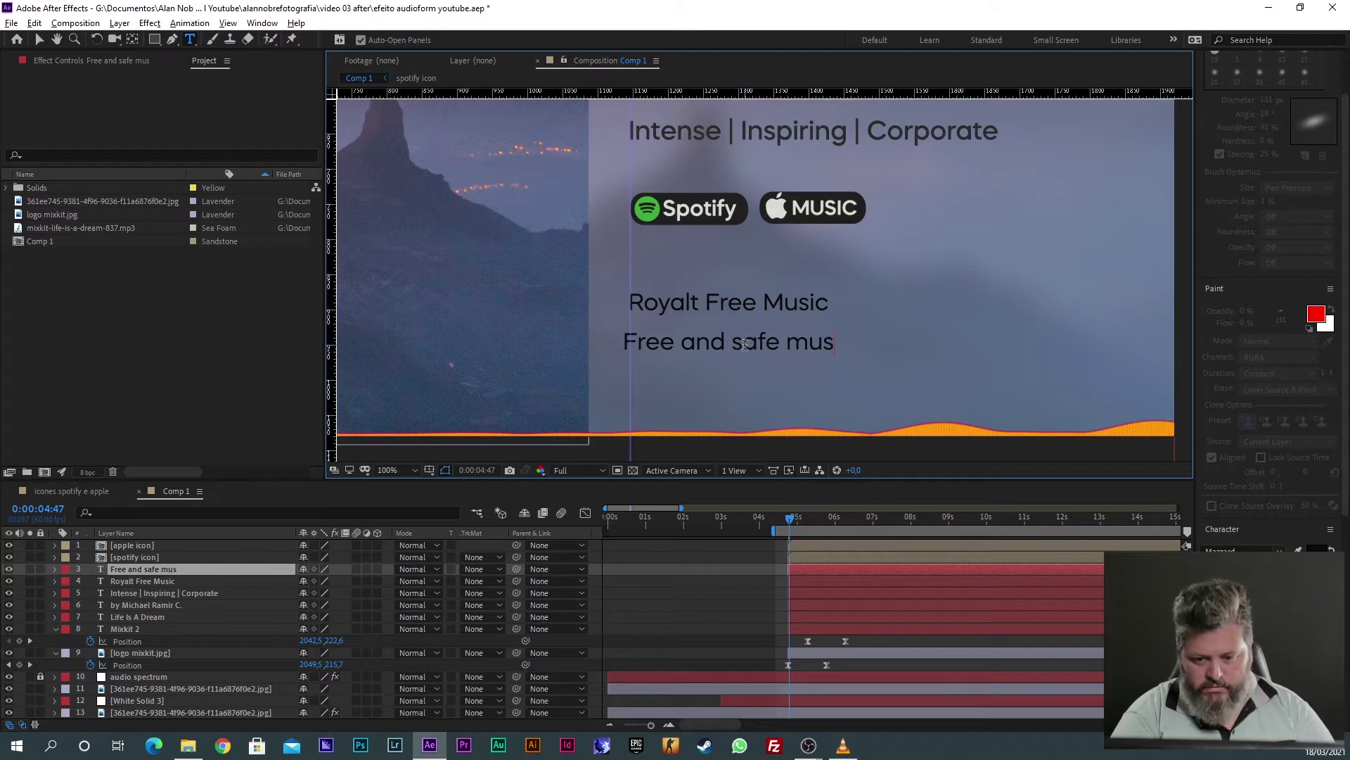
{"action": "type", "text": "ic"}
{"action": "key", "text": "alt+Tab"}
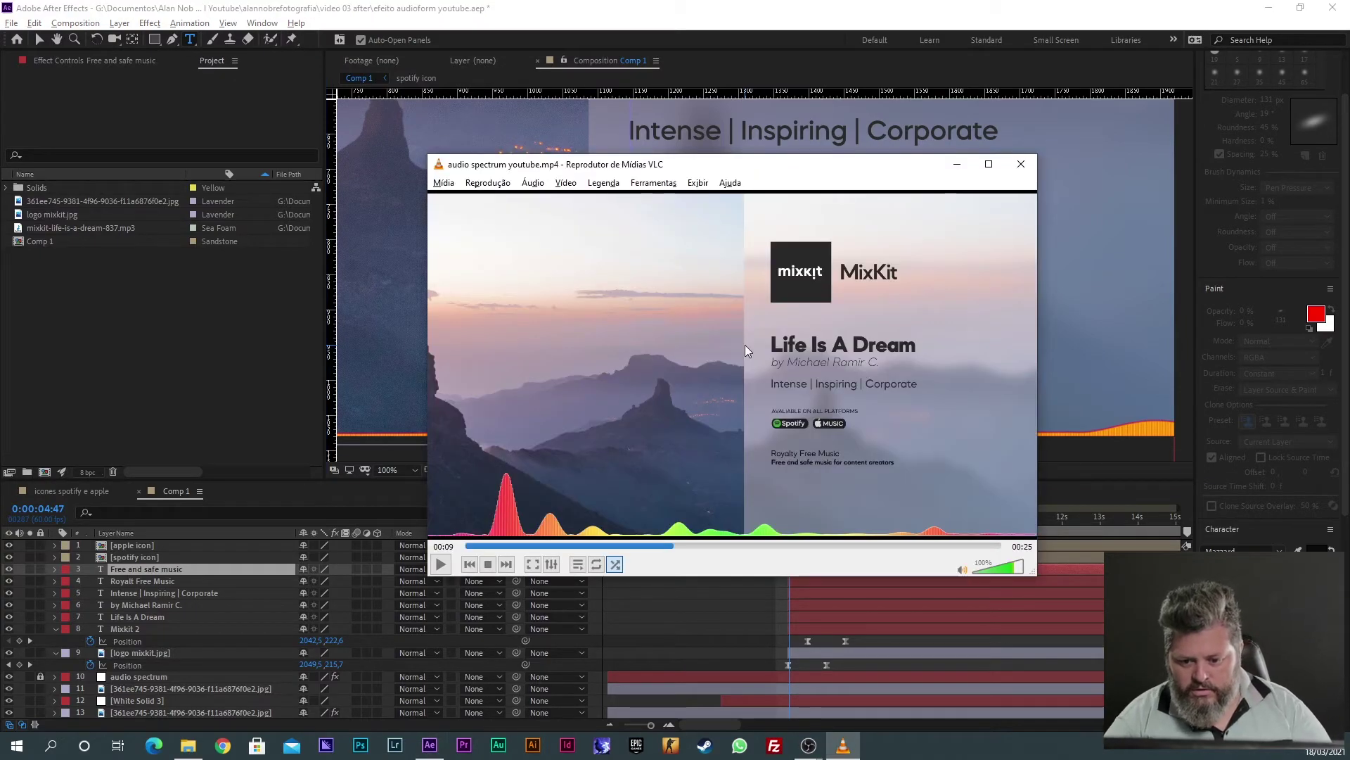
{"action": "key", "text": "alt+Tab"}
{"action": "type", "text": "for"}
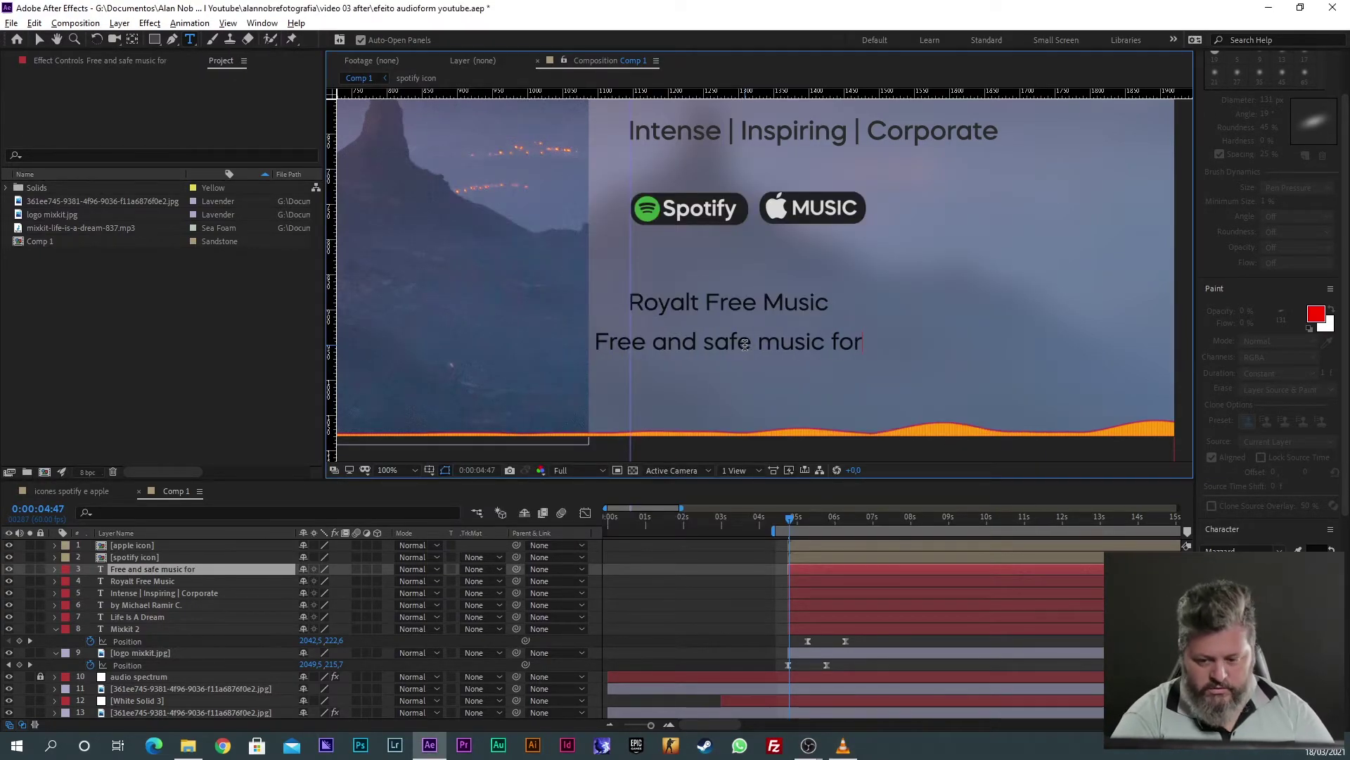
{"action": "type", "text": " c"}
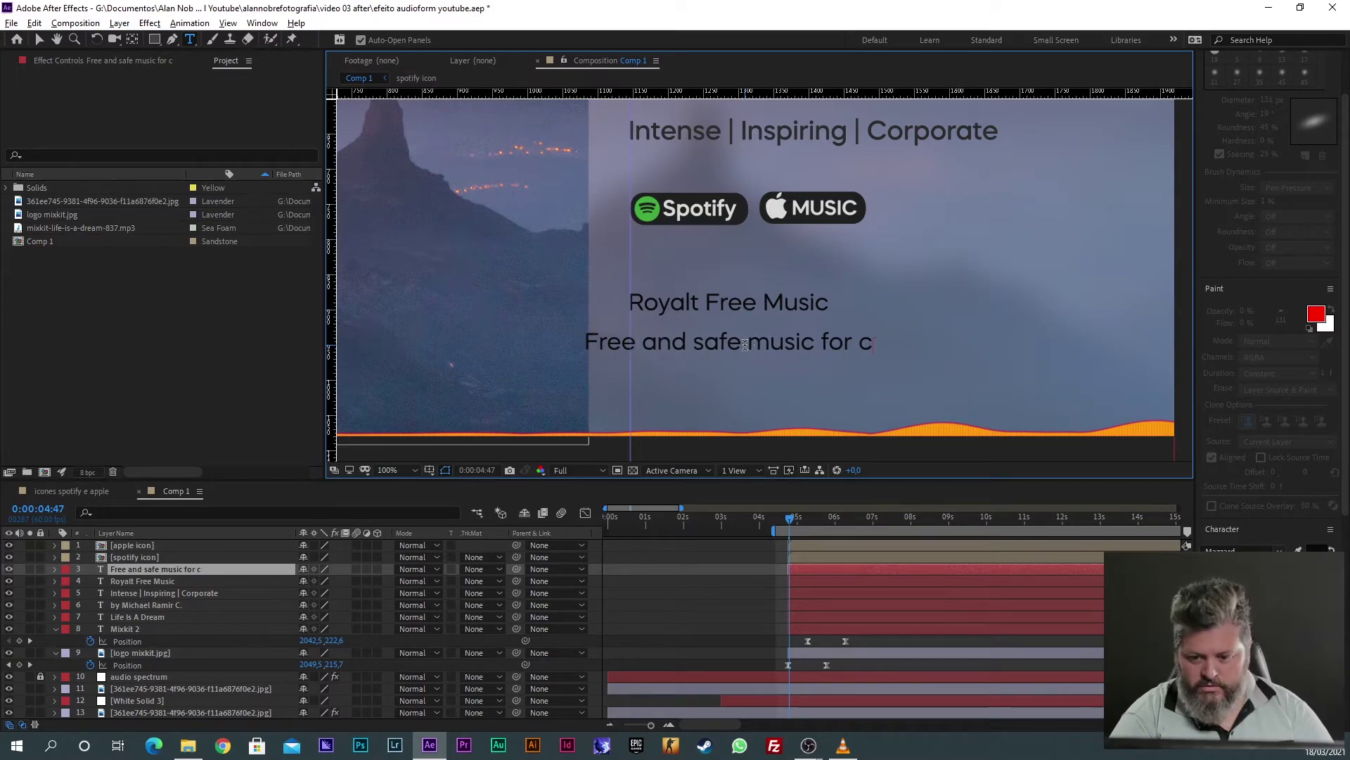
{"action": "type", "text": "ontet"}
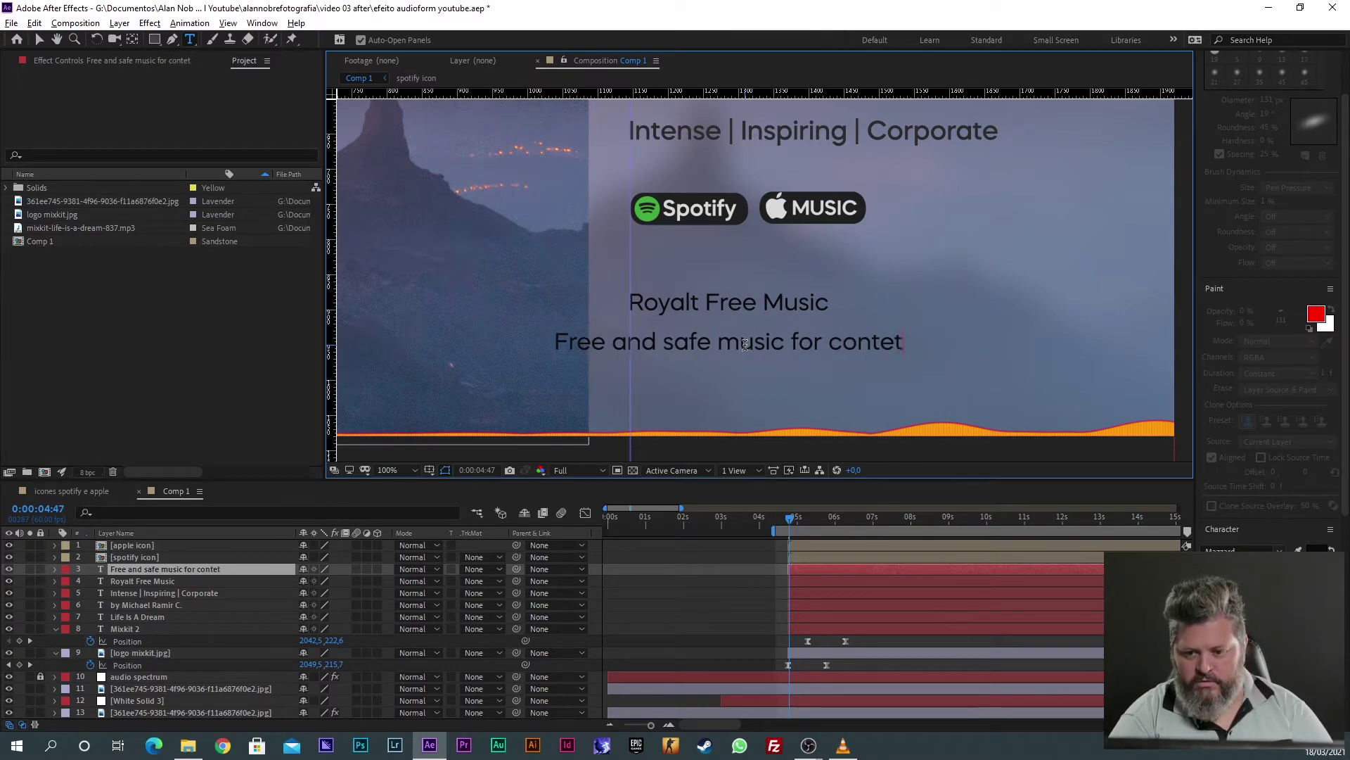
{"action": "key", "text": "BackSpace"}
{"action": "key", "text": "BackSpace"}
{"action": "key", "text": "alt+Tab"}
{"action": "key", "text": "alt+Tab"}
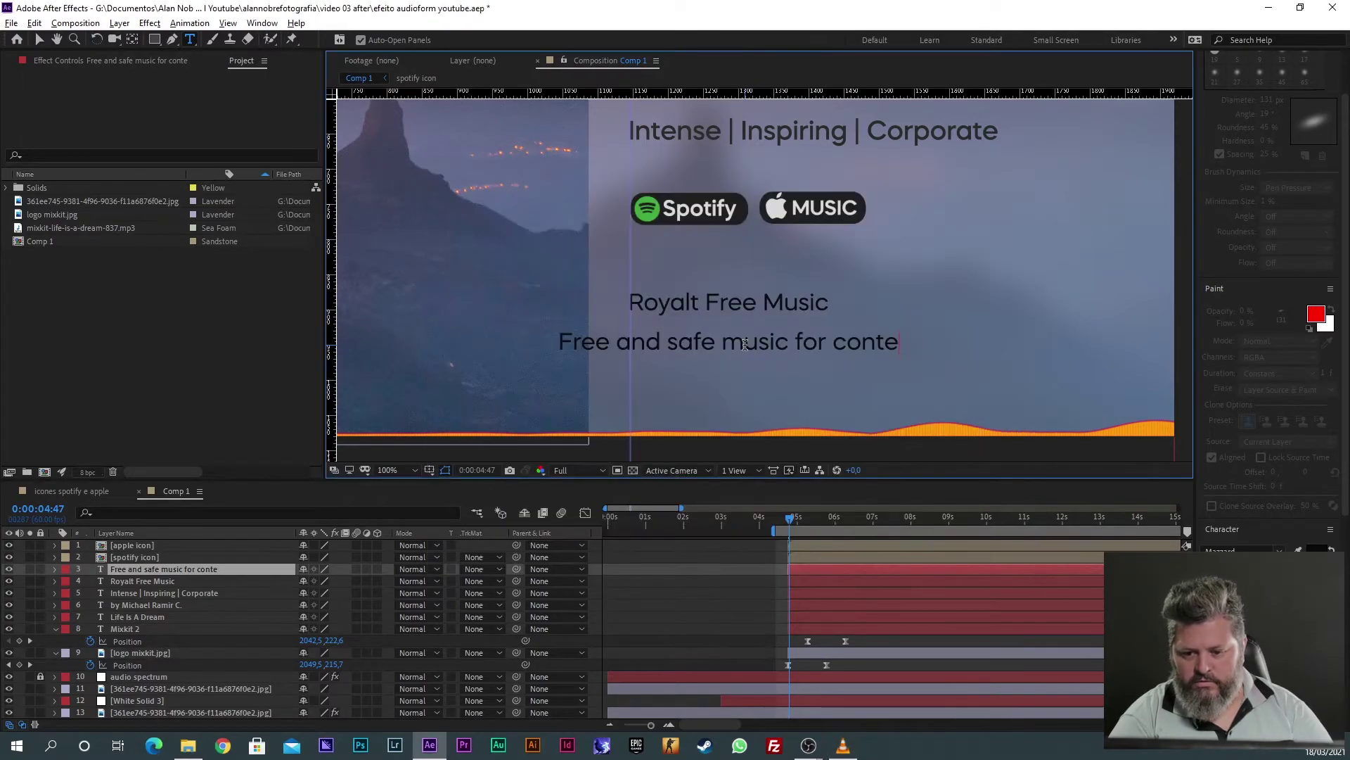
{"action": "type", "text": "nt crea"}
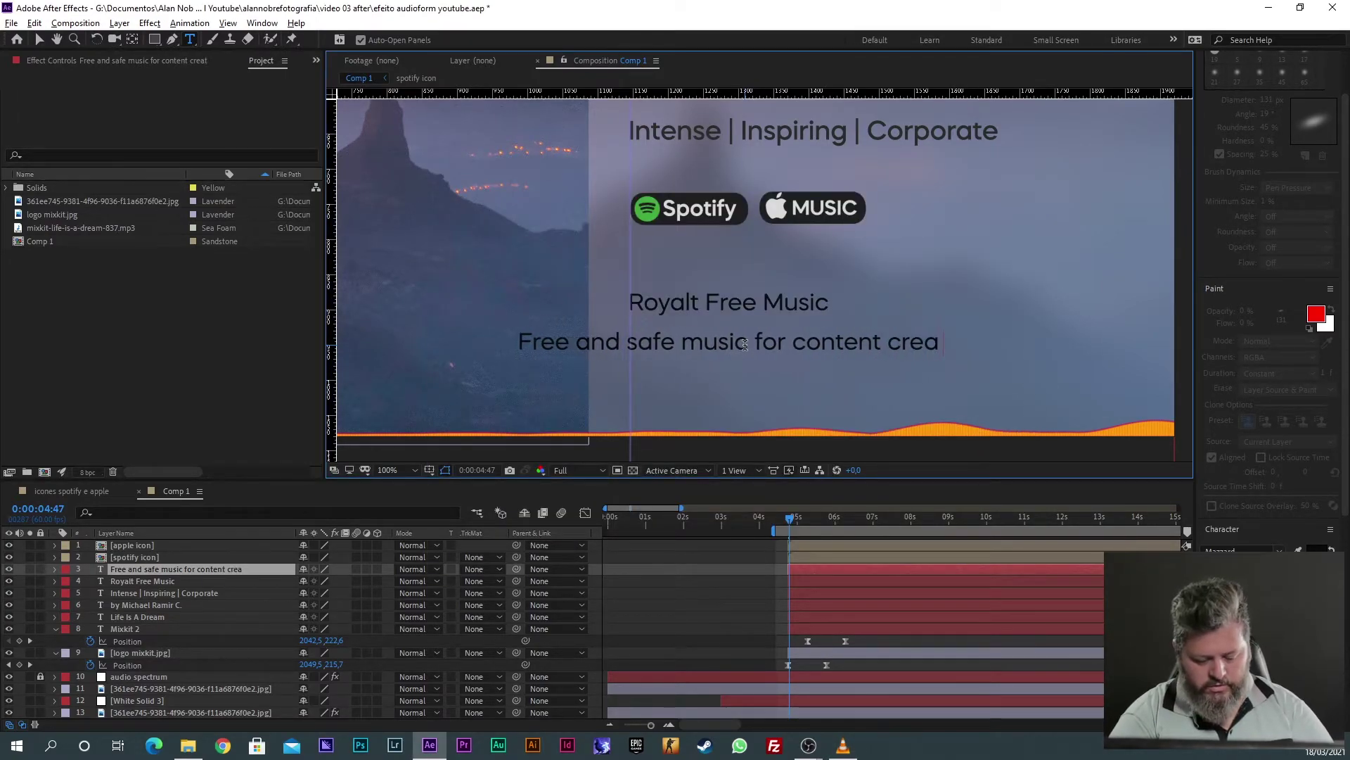
{"action": "type", "text": "tors"}
Step: Align the left edge of the "Free and safe music for content creators" text with the vertical guide
{"action": "left_click", "coordinate": [804, 567]}
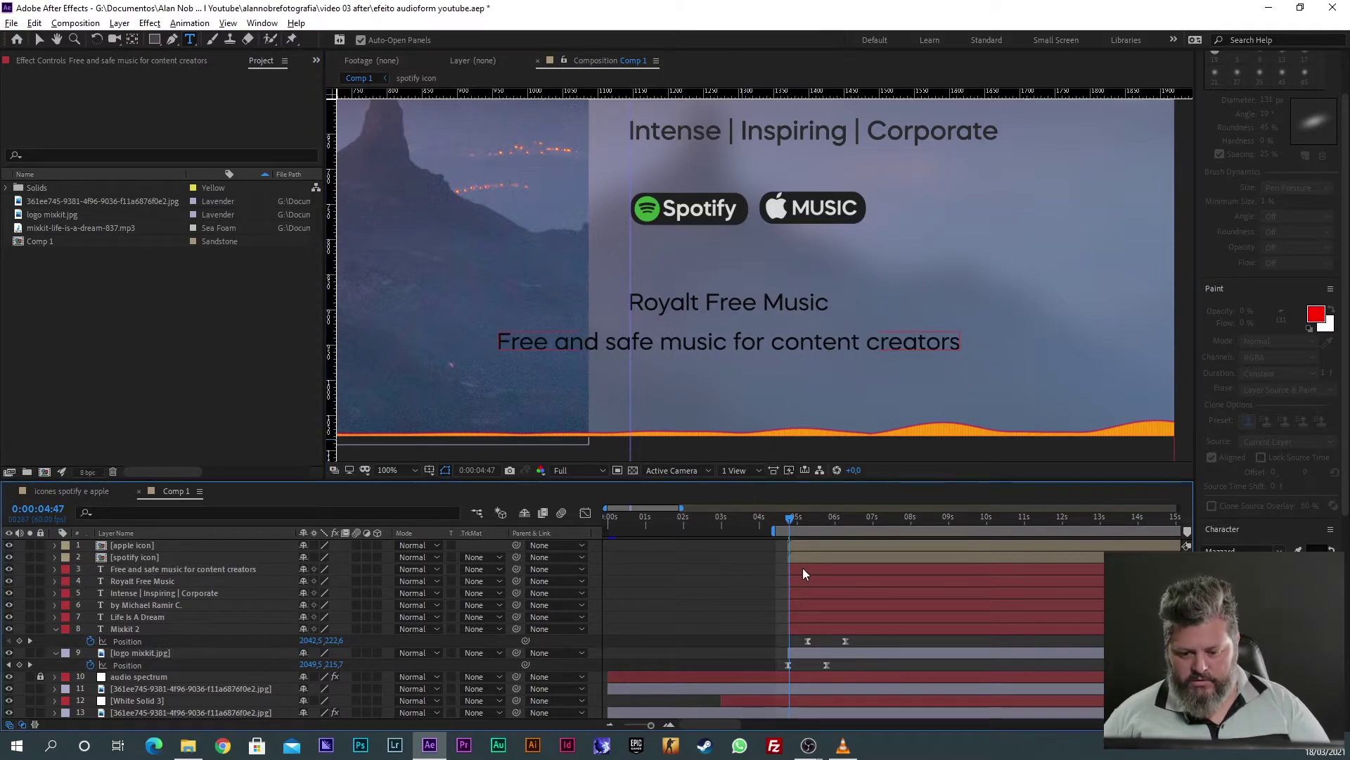
{"action": "key", "text": "v"}
{"action": "left_click_drag", "start_coordinate": [728, 345], "coordinate": [861, 342]}
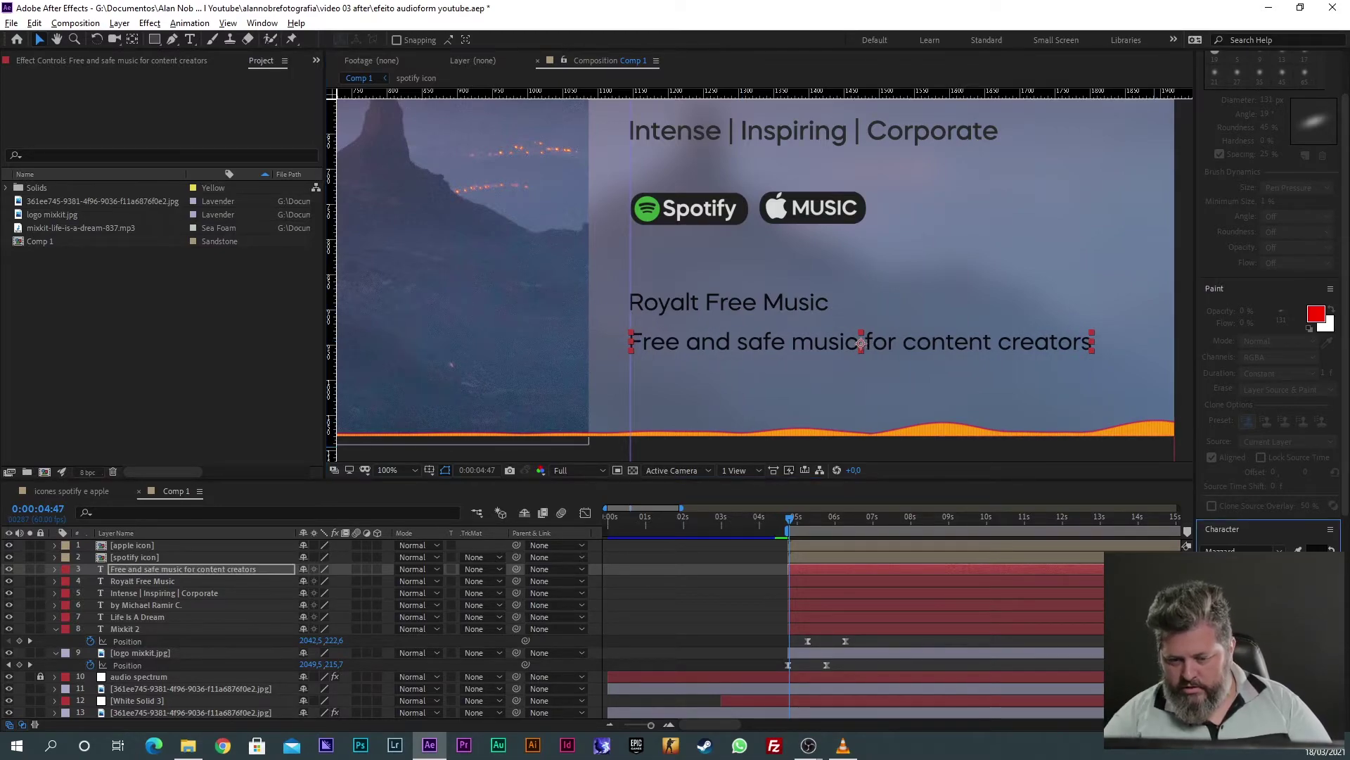
Step: Cycle the "Free and safe music for content creators" text through its font styles and settle on an upright bold one
{"action": "key", "text": "Down"}
{"action": "key", "text": "Down"}
{"action": "key", "text": "Down"}
{"action": "key", "text": "Down"}
{"action": "key", "text": "Down"}
{"action": "key", "text": "Down"}
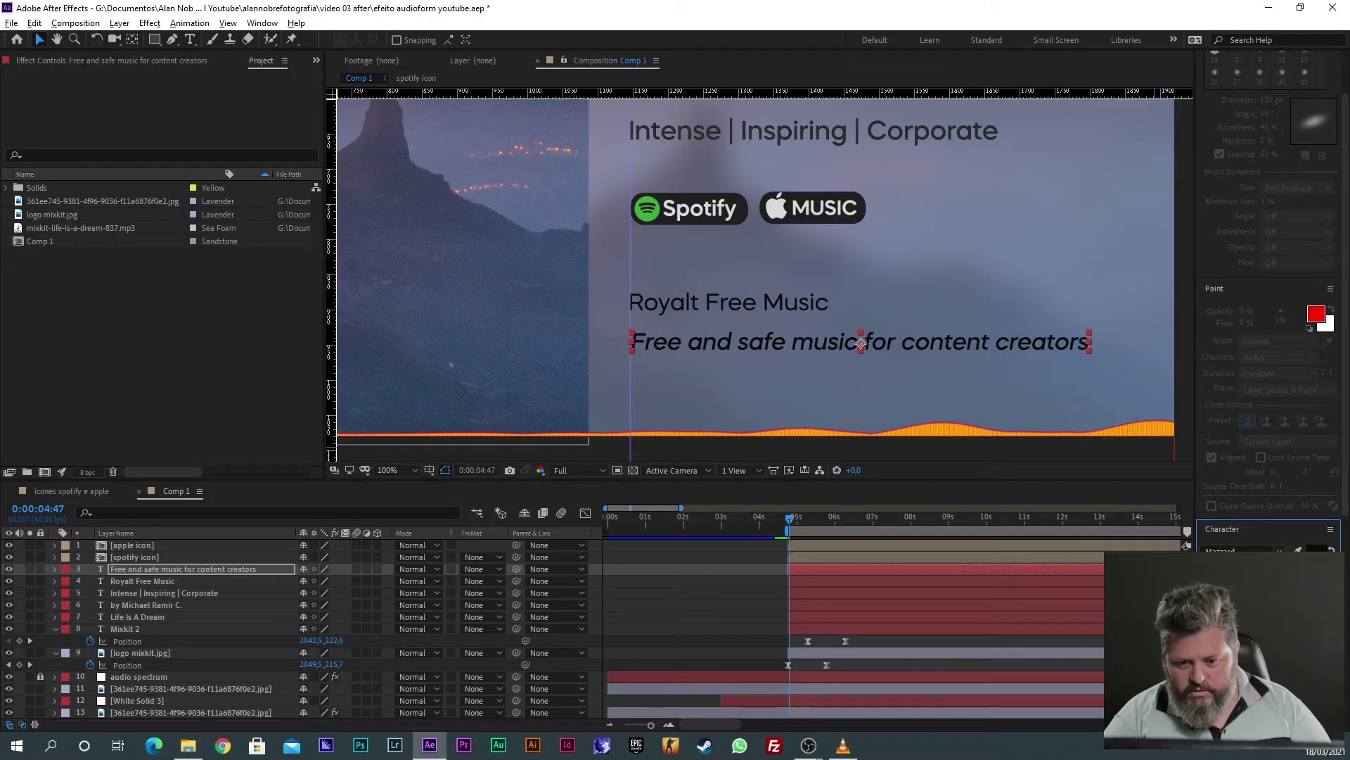
{"action": "key", "text": "Down"}
{"action": "key", "text": "Down"}
{"action": "key", "text": "Down"}
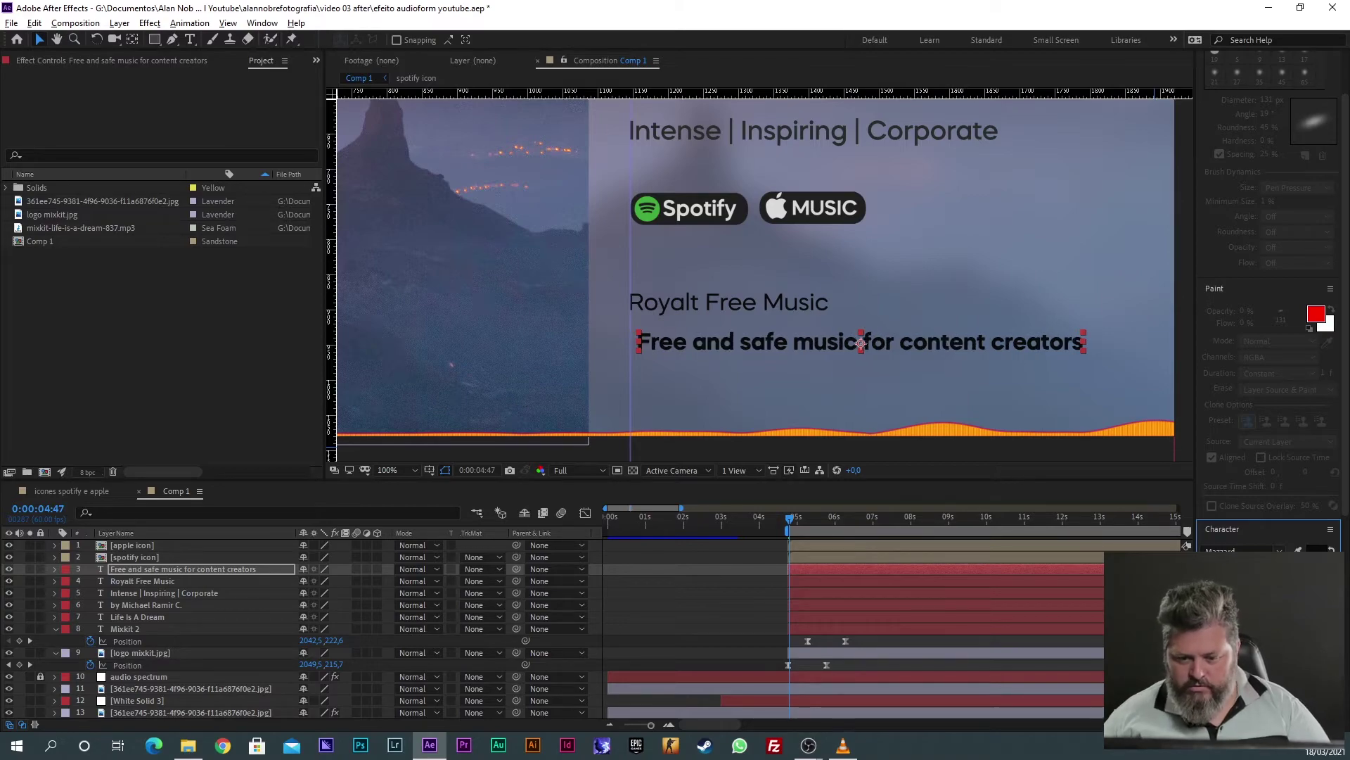
{"action": "key", "text": "Down"}
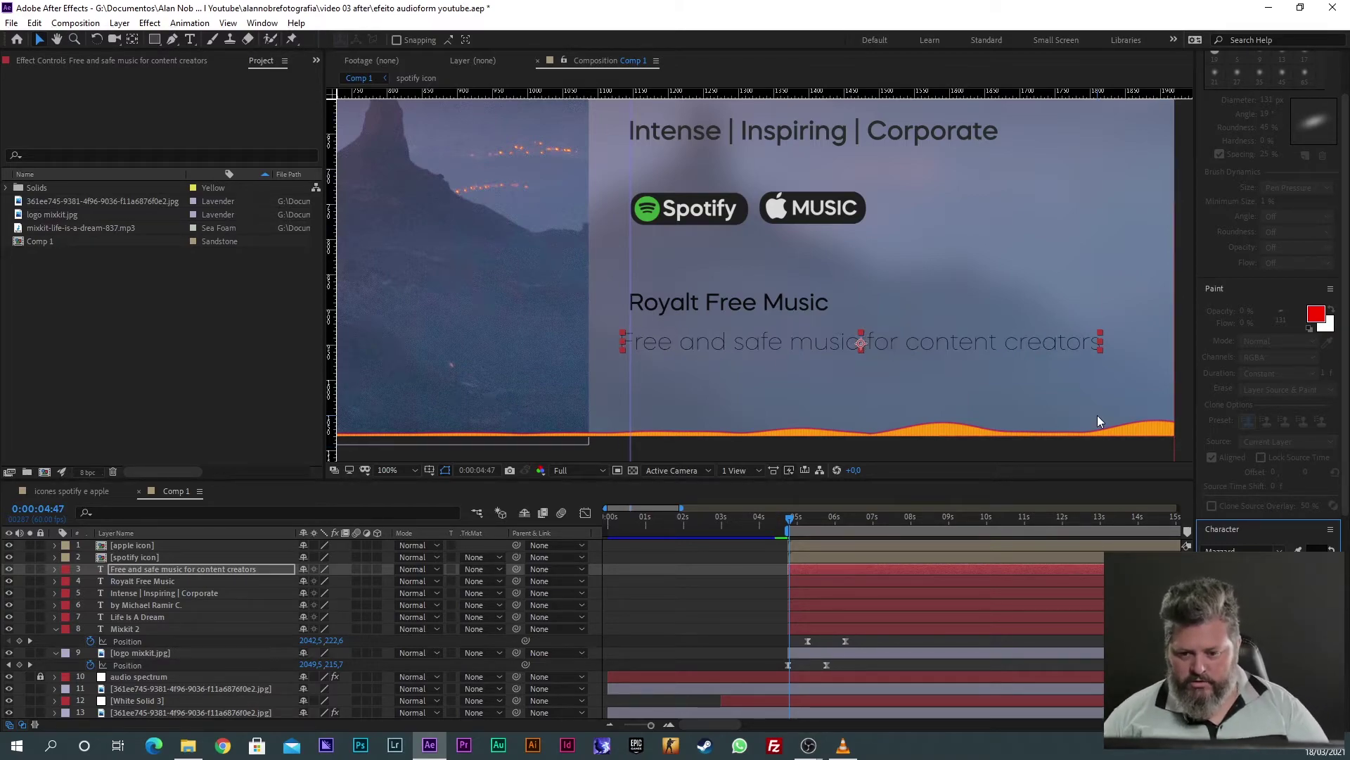
{"action": "key", "text": "Down"}
{"action": "key", "text": "Down"}
{"action": "key", "text": "Down"}
{"action": "key", "text": "Down"}
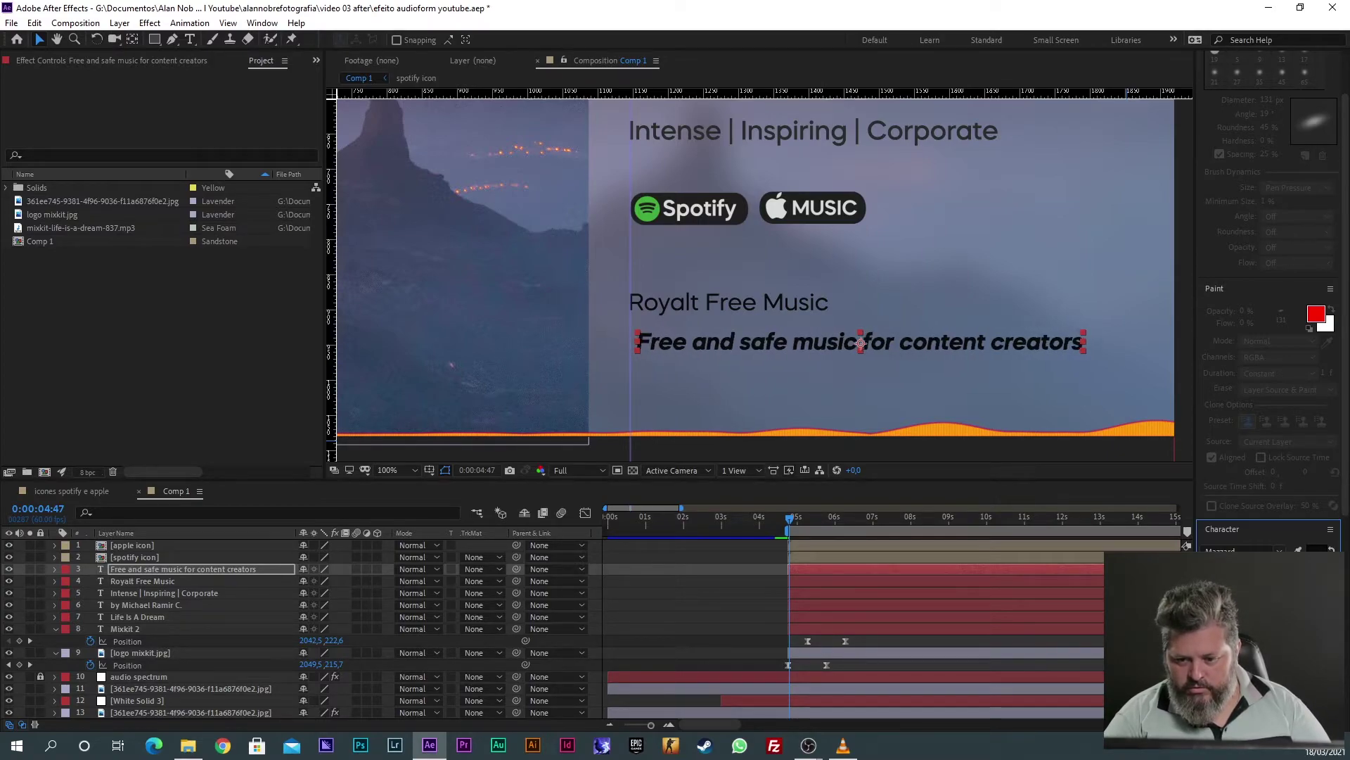
{"action": "key", "text": "Down"}
{"action": "key", "text": "Down"}
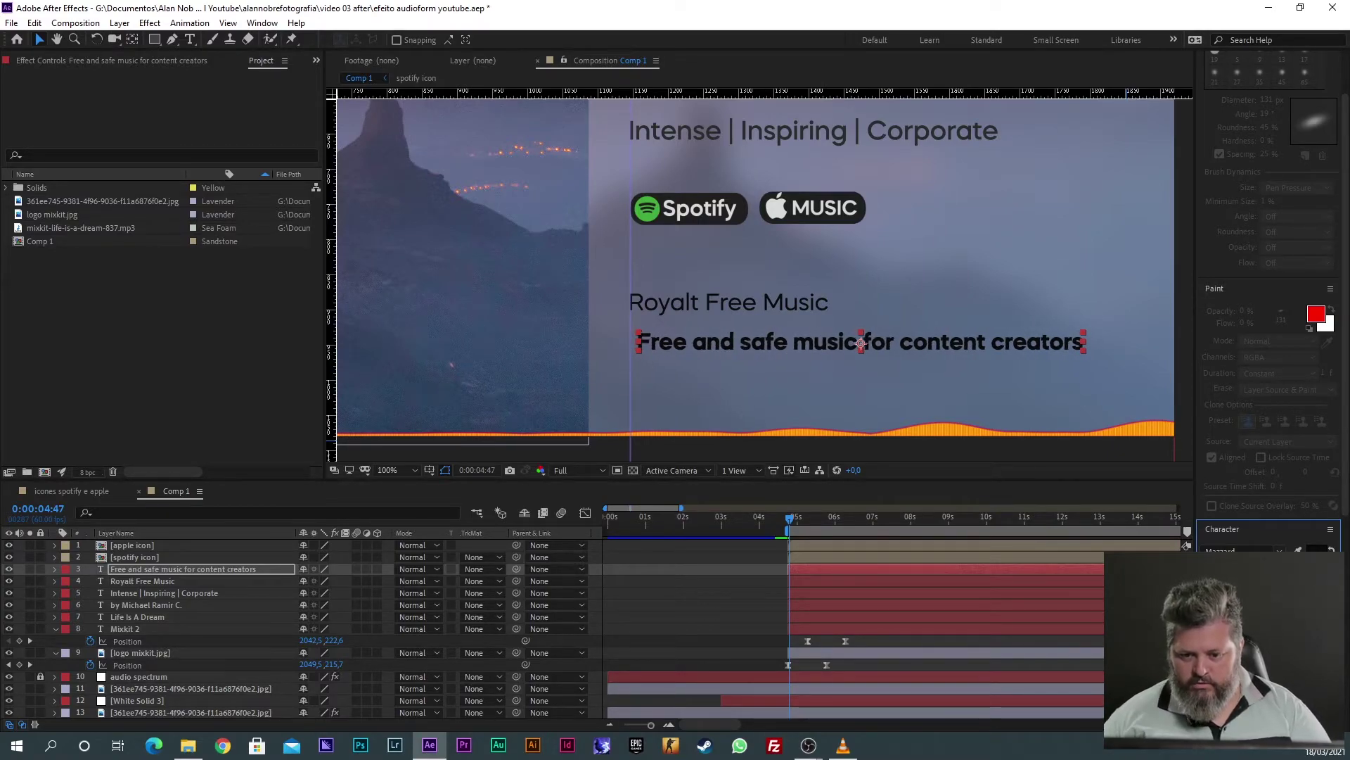
{"action": "left_click", "coordinate": [1025, 354]}
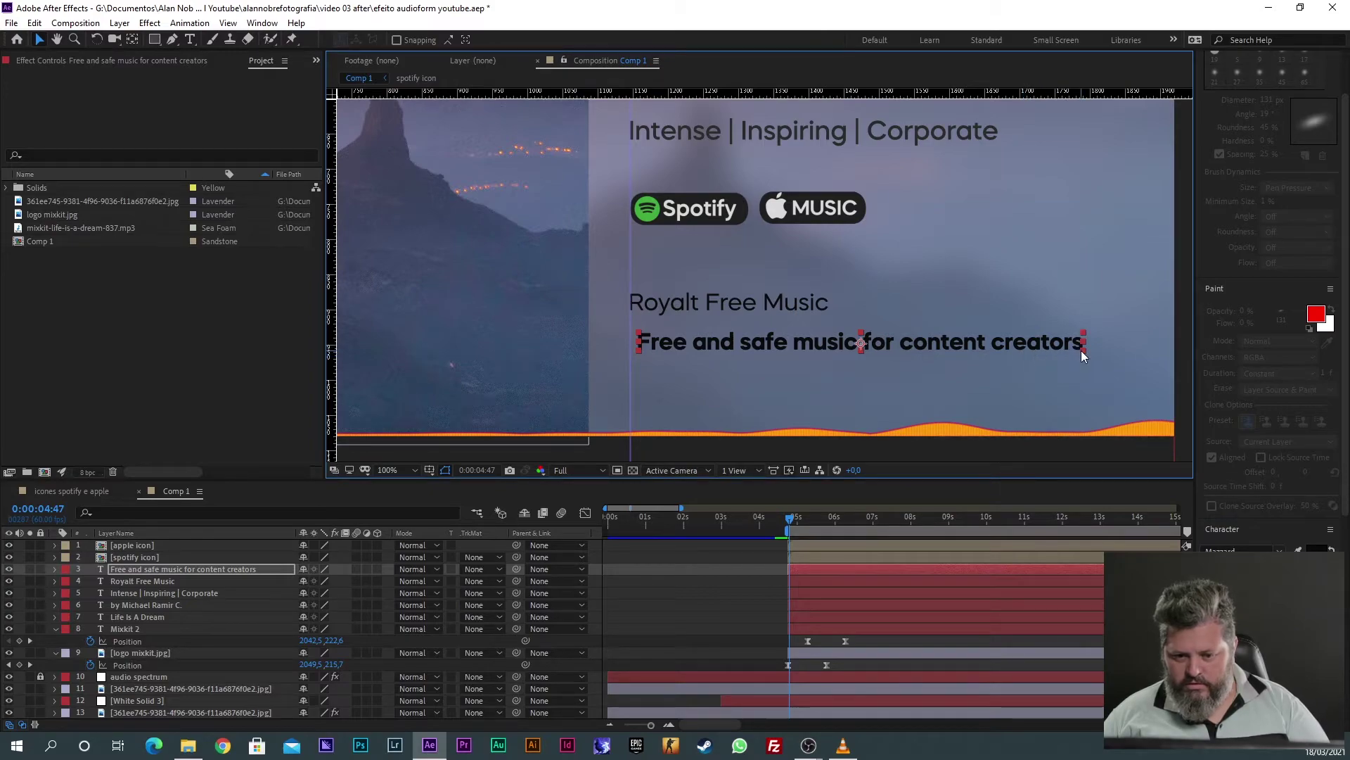
Step: Shrink the bold "Free and safe music for content creators" text slightly and realign its left edge with the vertical guide
{"action": "key", "text": "Down"}
{"action": "key", "text": "Down"}
{"action": "key", "text": "Down"}
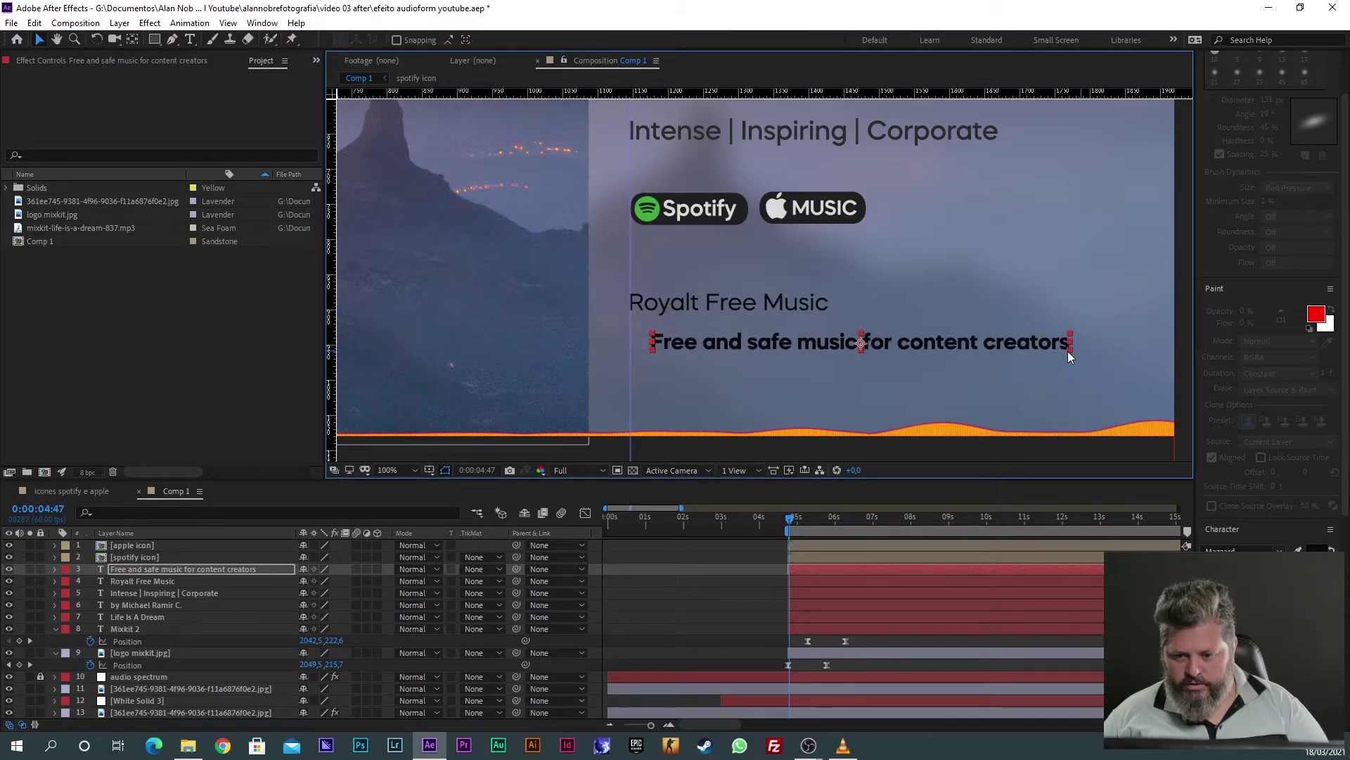
{"action": "key", "text": "shift+Left"}
{"action": "key", "text": "shift+Left"}
{"action": "key", "text": "shift+Left"}
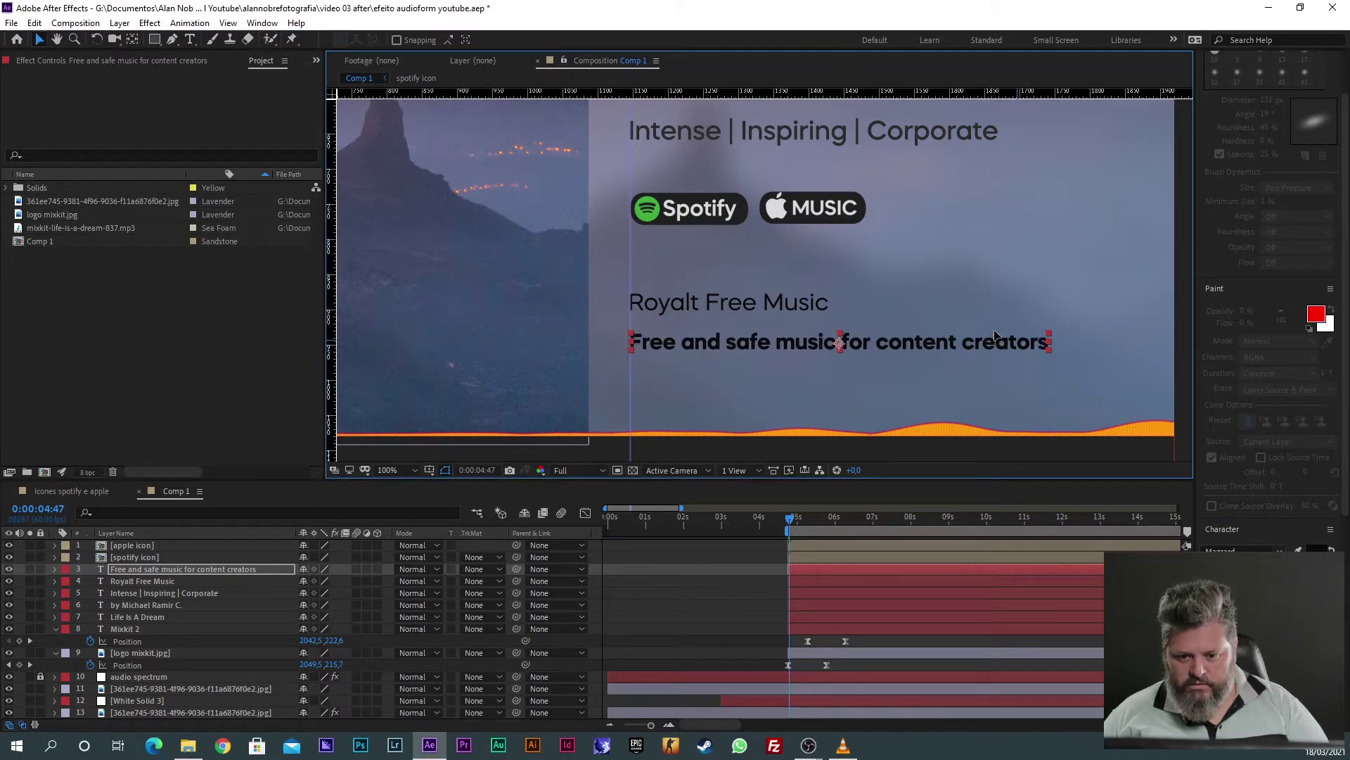
{"action": "key", "text": "alt+Tab"}
{"action": "key", "text": "alt+Tab"}
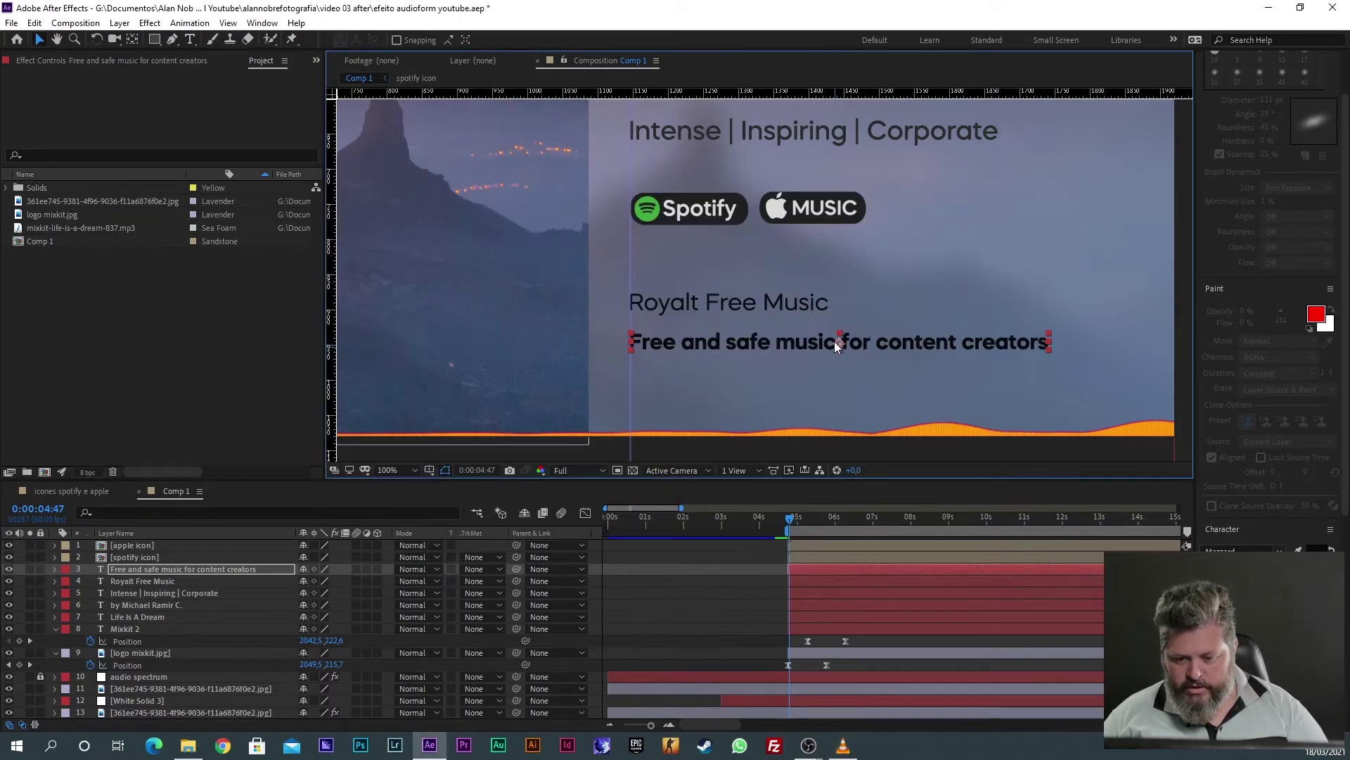
Step: Give the "Royalt Free Music" text a thin upright font style and move the bold line slightly closer beneath it
{"action": "left_click", "coordinate": [779, 298]}
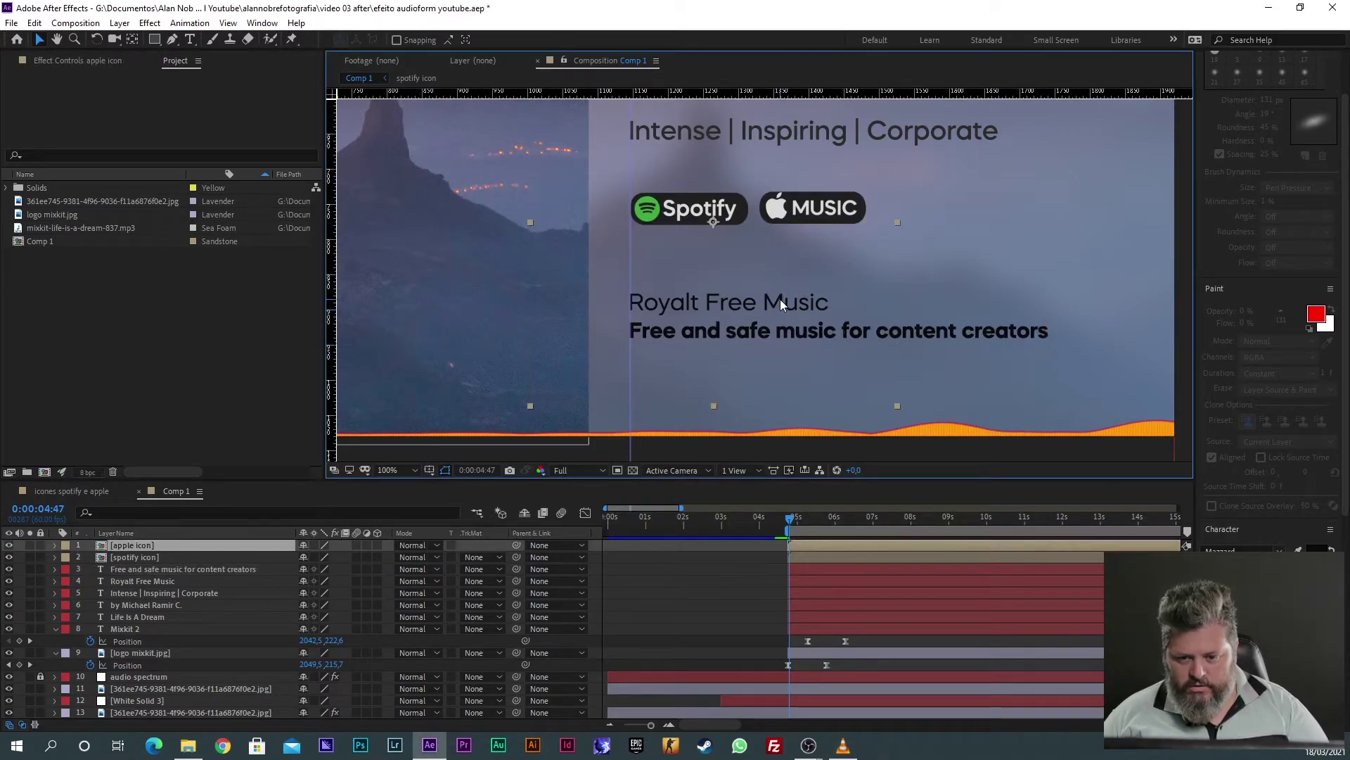
{"action": "left_click", "coordinate": [795, 568]}
{"action": "left_click", "coordinate": [793, 582]}
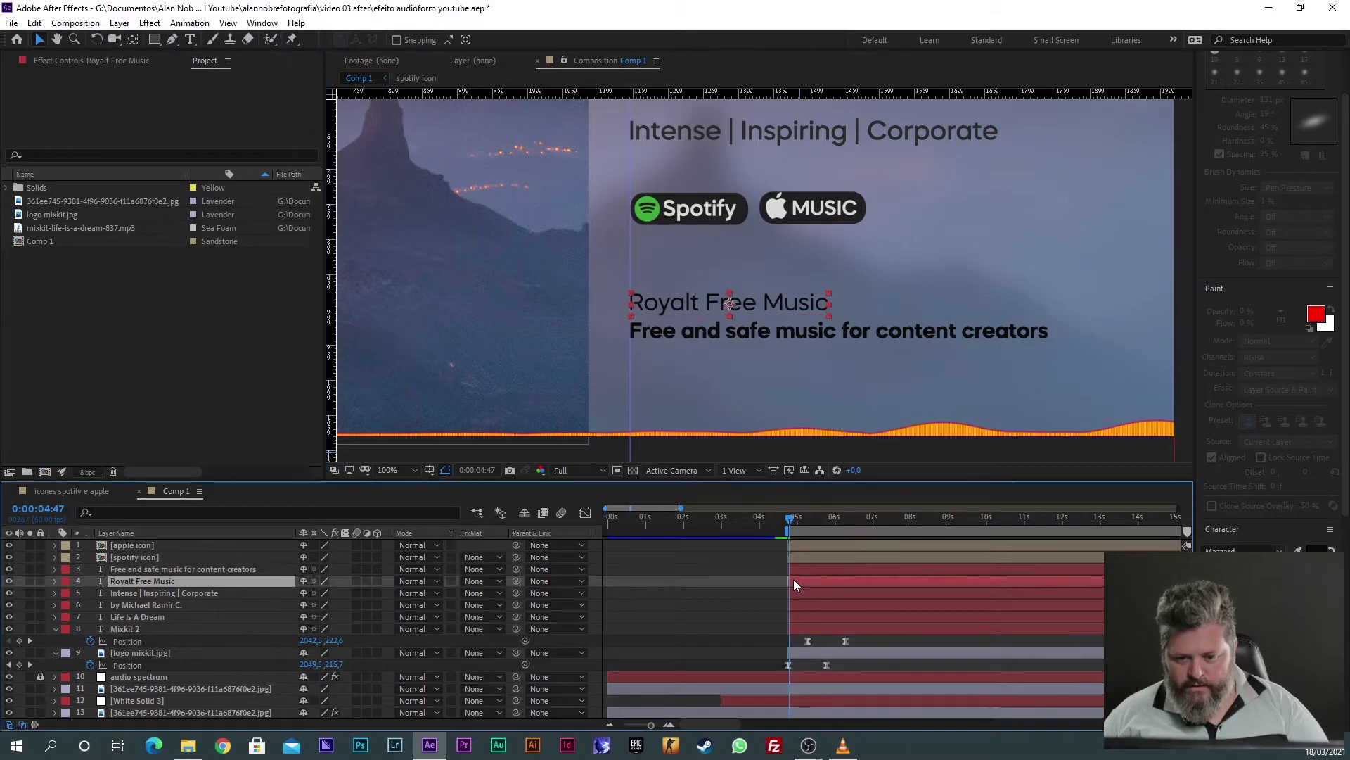
{"action": "key", "text": "ctrl+shift+i"}
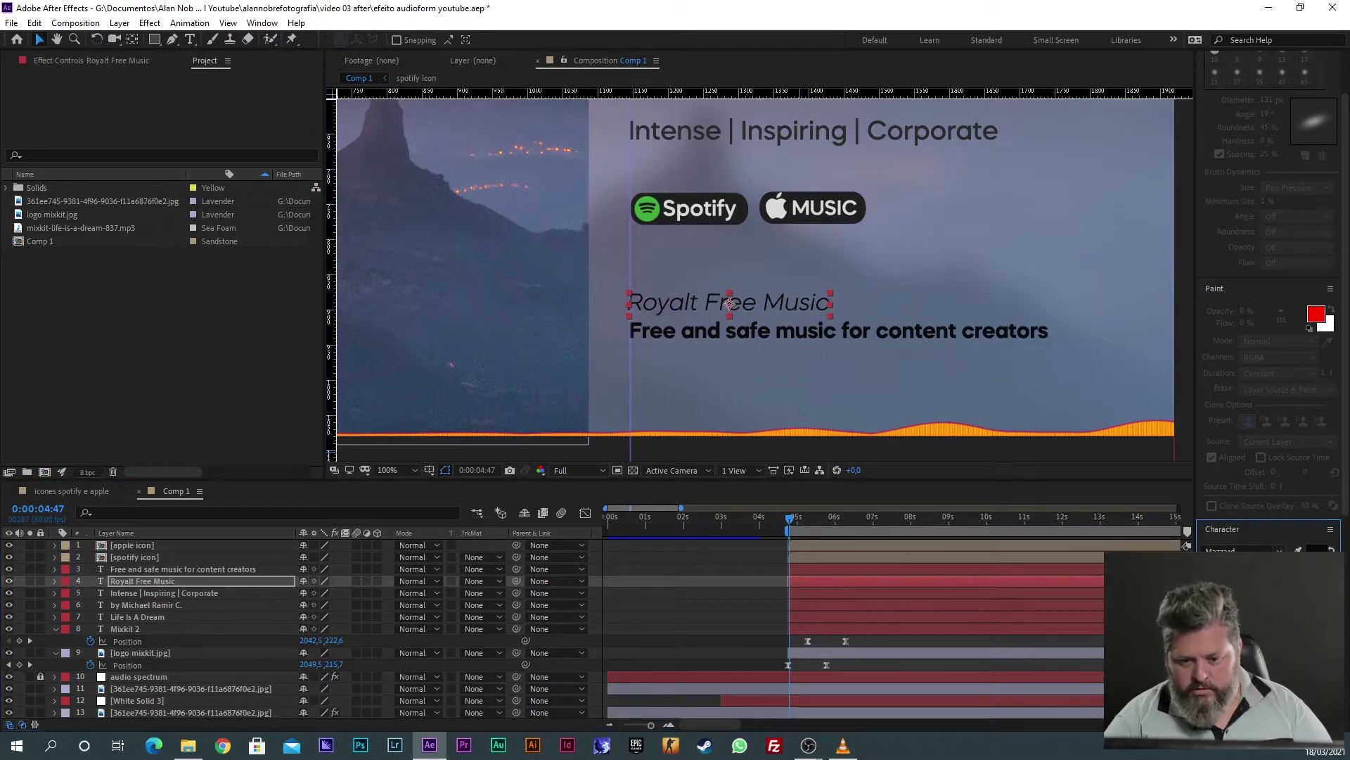
{"action": "left_click", "coordinate": [929, 336]}
{"action": "key", "text": "alt+shift+Up"}
{"action": "key", "text": "alt+shift+Up"}
Step: Fit the whole composition in the viewer and preview the entrance of the logo and the Mixkit name
{"action": "scroll", "coordinate": [919, 311], "scroll_direction": "down", "scroll_amount": 3}
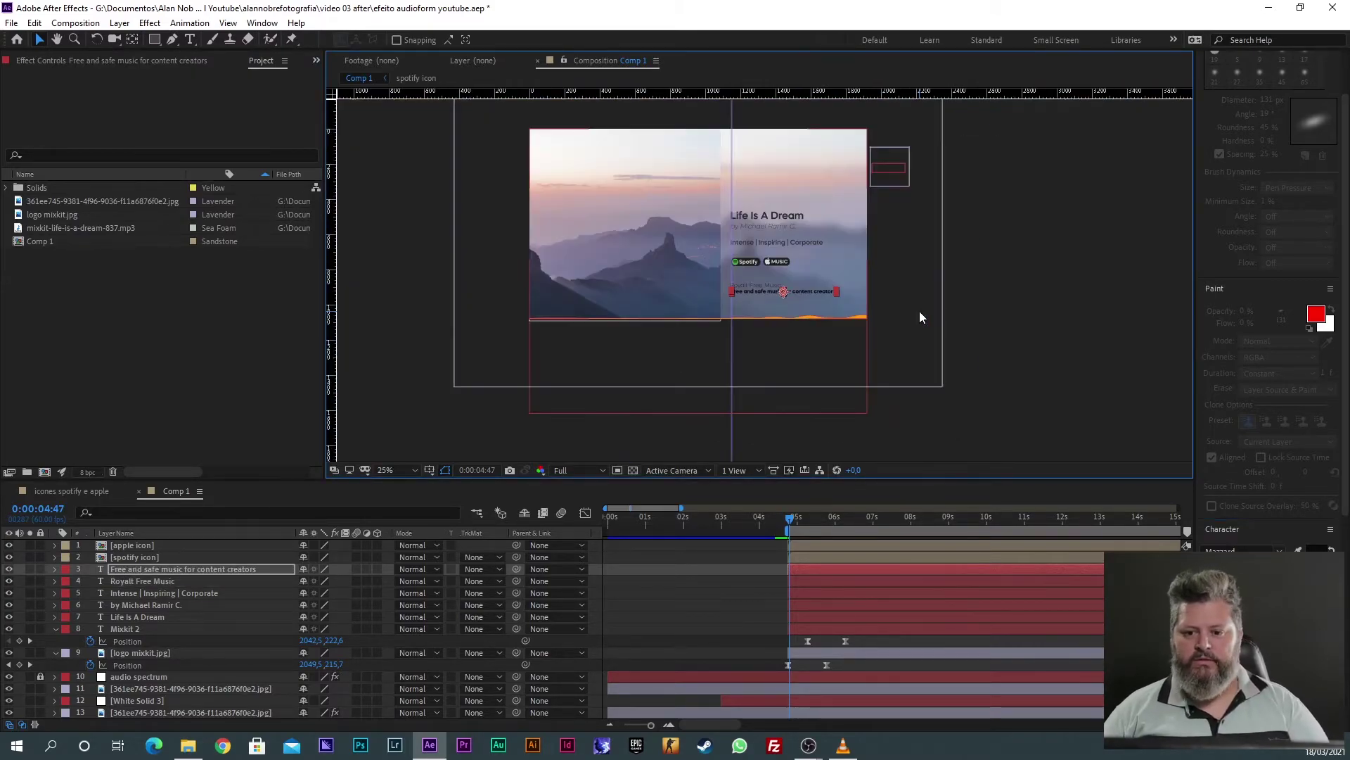
{"action": "scroll", "coordinate": [844, 387], "scroll_direction": "up", "scroll_amount": 1}
{"action": "key", "text": "space"}
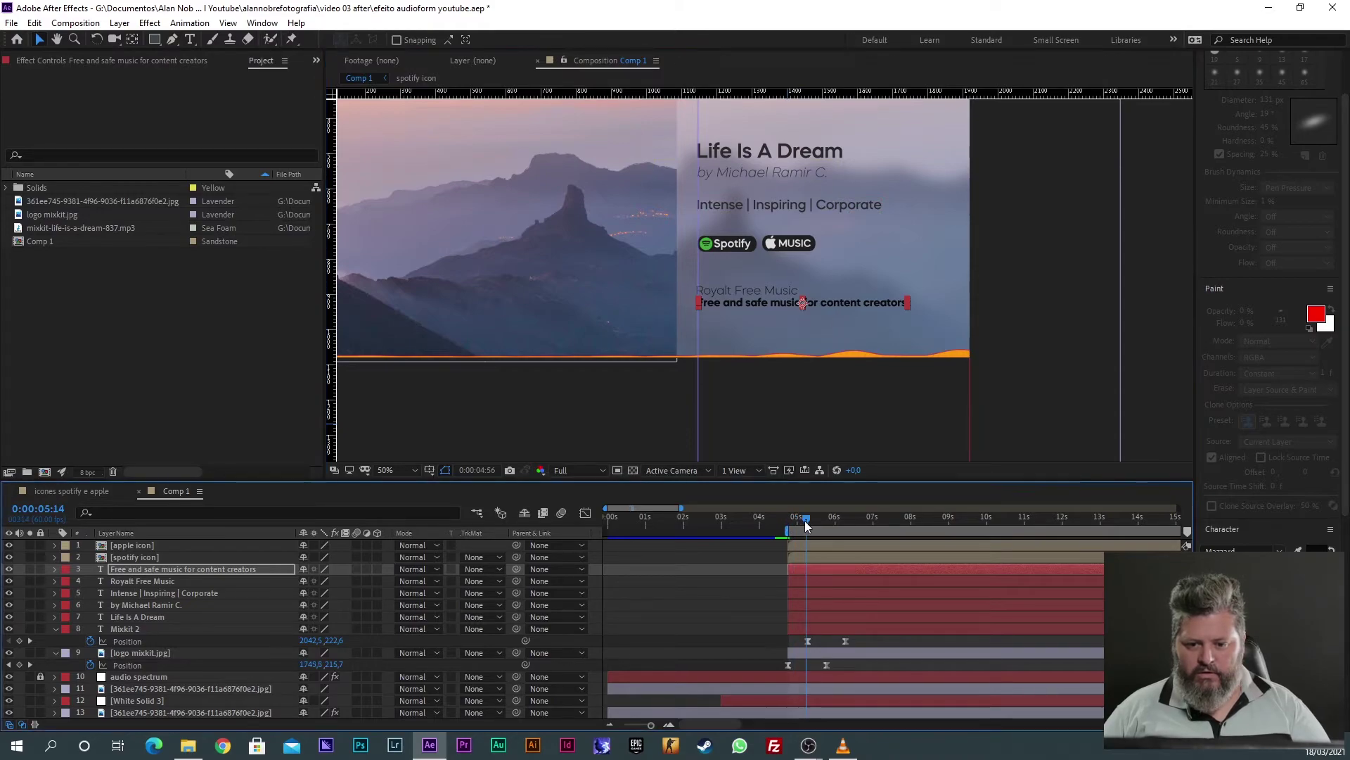
{"action": "left_click", "coordinate": [394, 470]}
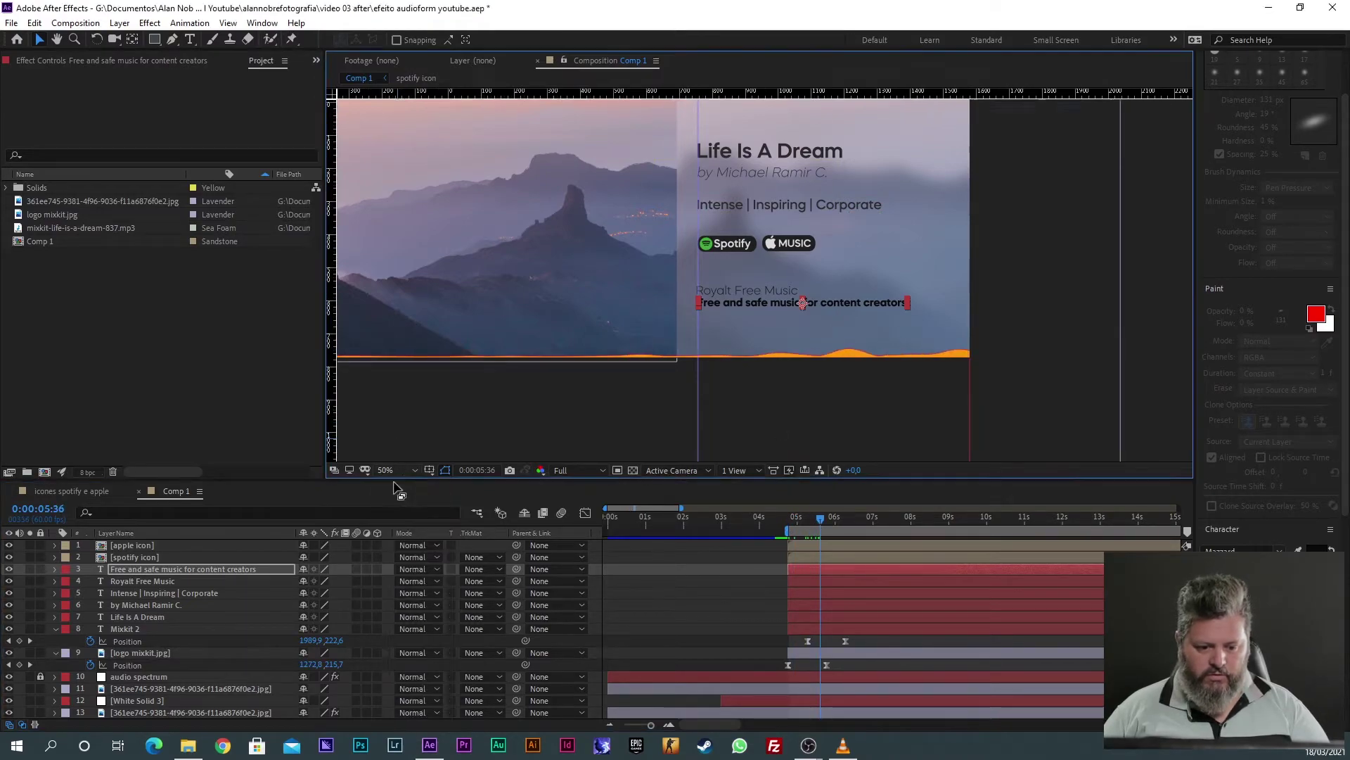
{"action": "left_click", "coordinate": [407, 703]}
{"action": "mouse_move", "coordinate": [830, 519]}
{"action": "left_mouse_down"}
{"action": "mouse_move", "coordinate": [841, 524]}
{"action": "mouse_move", "coordinate": [791, 524]}
{"action": "mouse_move", "coordinate": [828, 531]}
{"action": "left_mouse_up"}
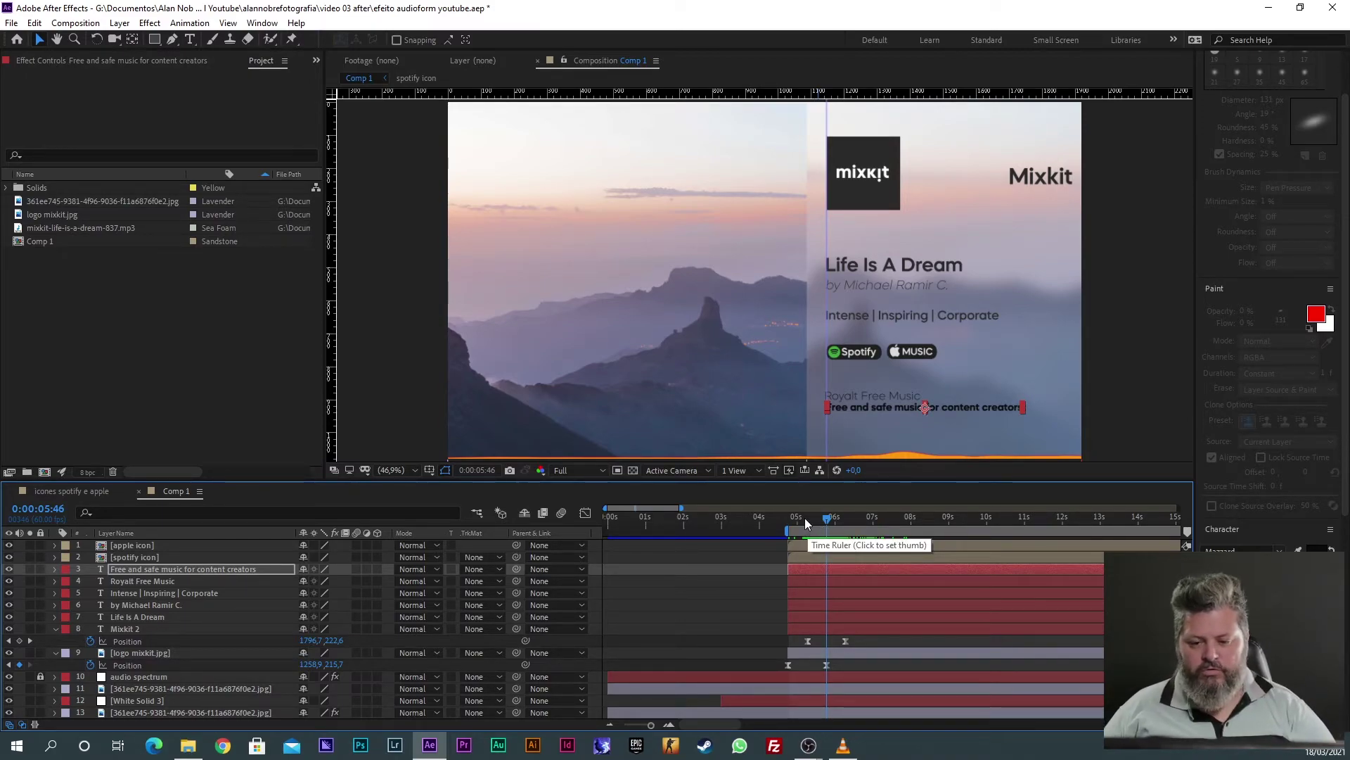
Step: Replay the reference video's text entrance in VLC, return to After Effects and compare it with the composition from about five seconds
{"action": "key", "text": "alt+Tab"}
{"action": "left_click", "coordinate": [567, 546]}
{"action": "key", "text": "space"}
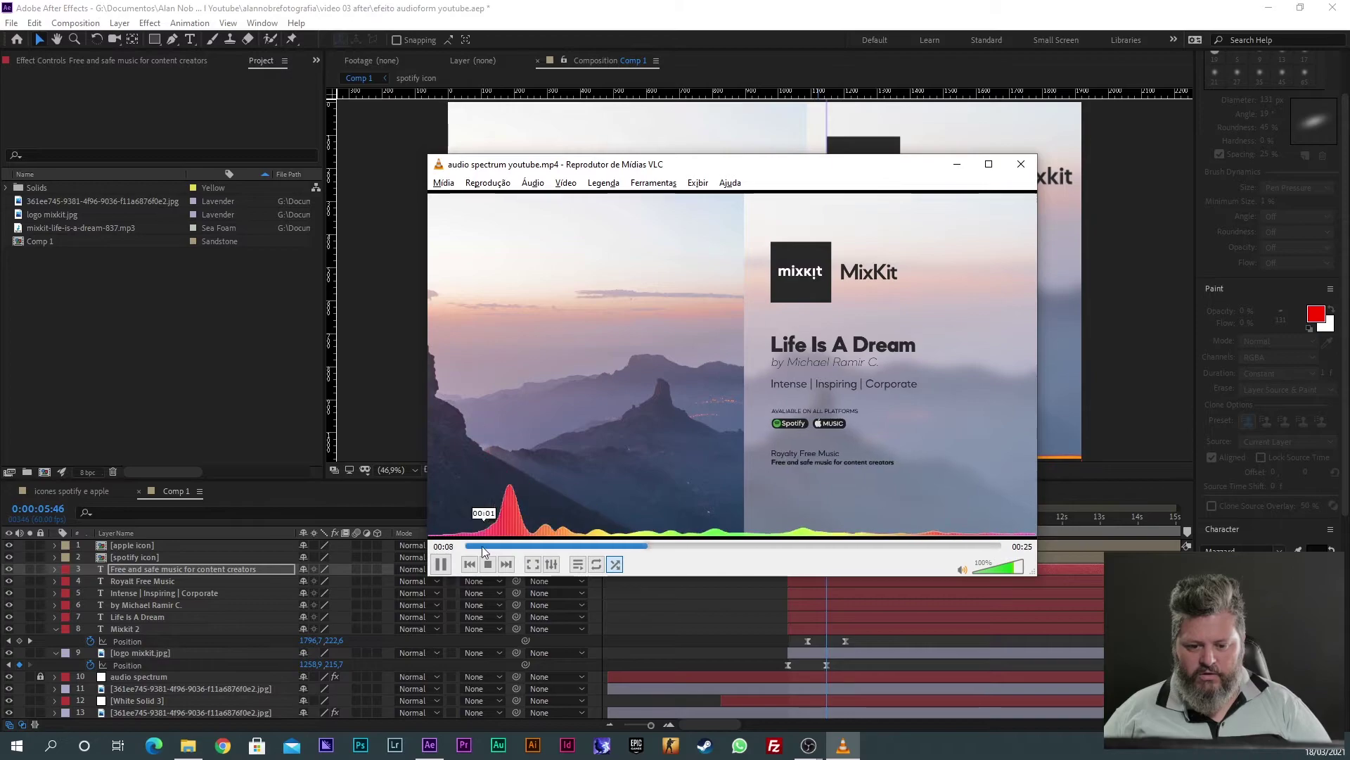
{"action": "key", "text": "alt+Tab"}
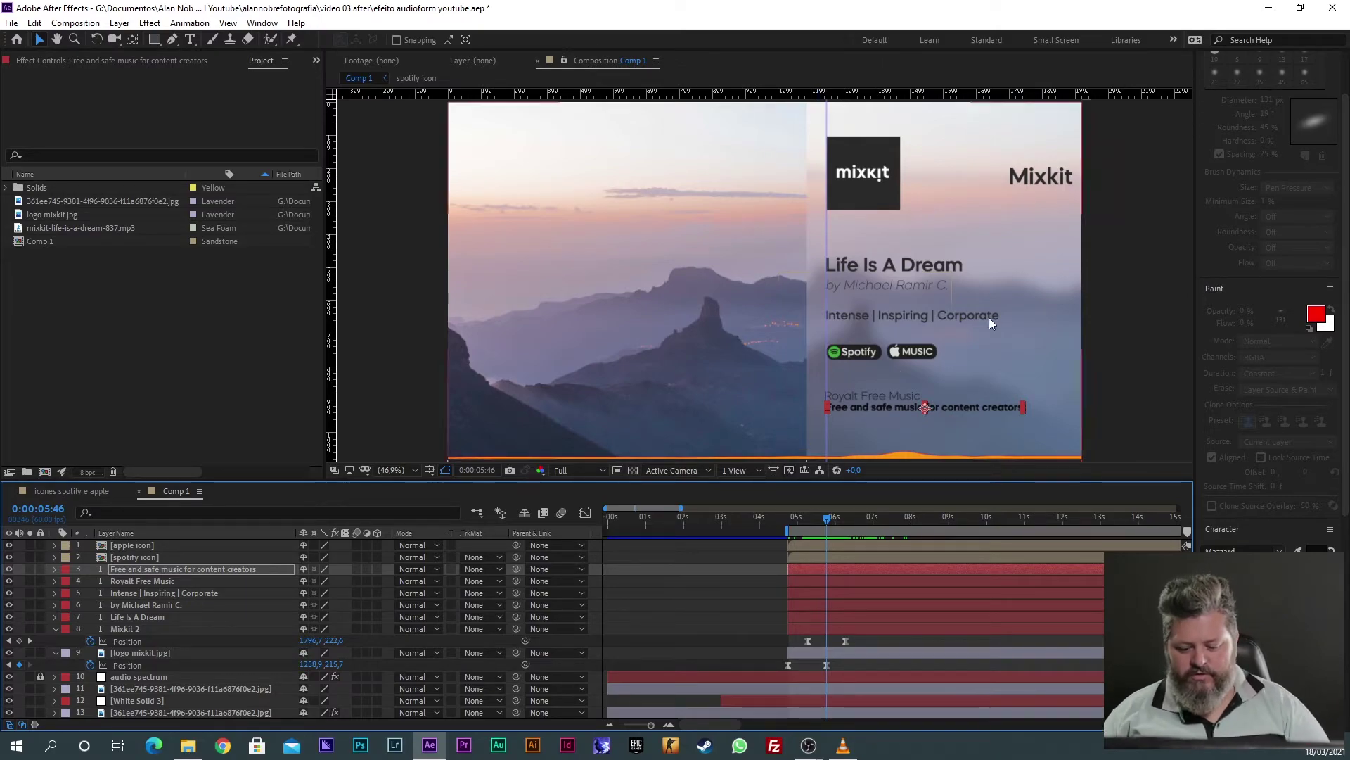
{"action": "left_click", "coordinate": [803, 522]}
{"action": "left_click", "coordinate": [800, 524]}
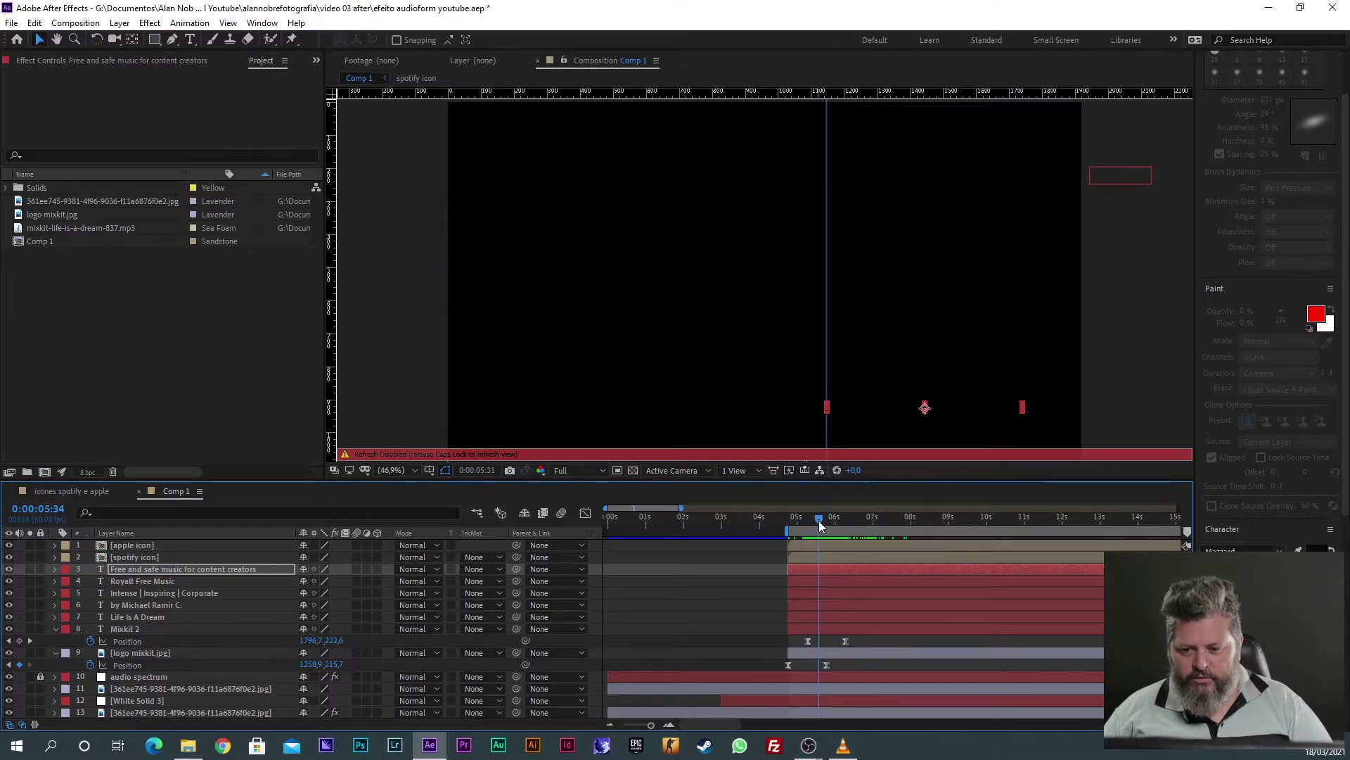
{"action": "left_click_drag", "start_coordinate": [793, 524], "coordinate": [834, 520]}
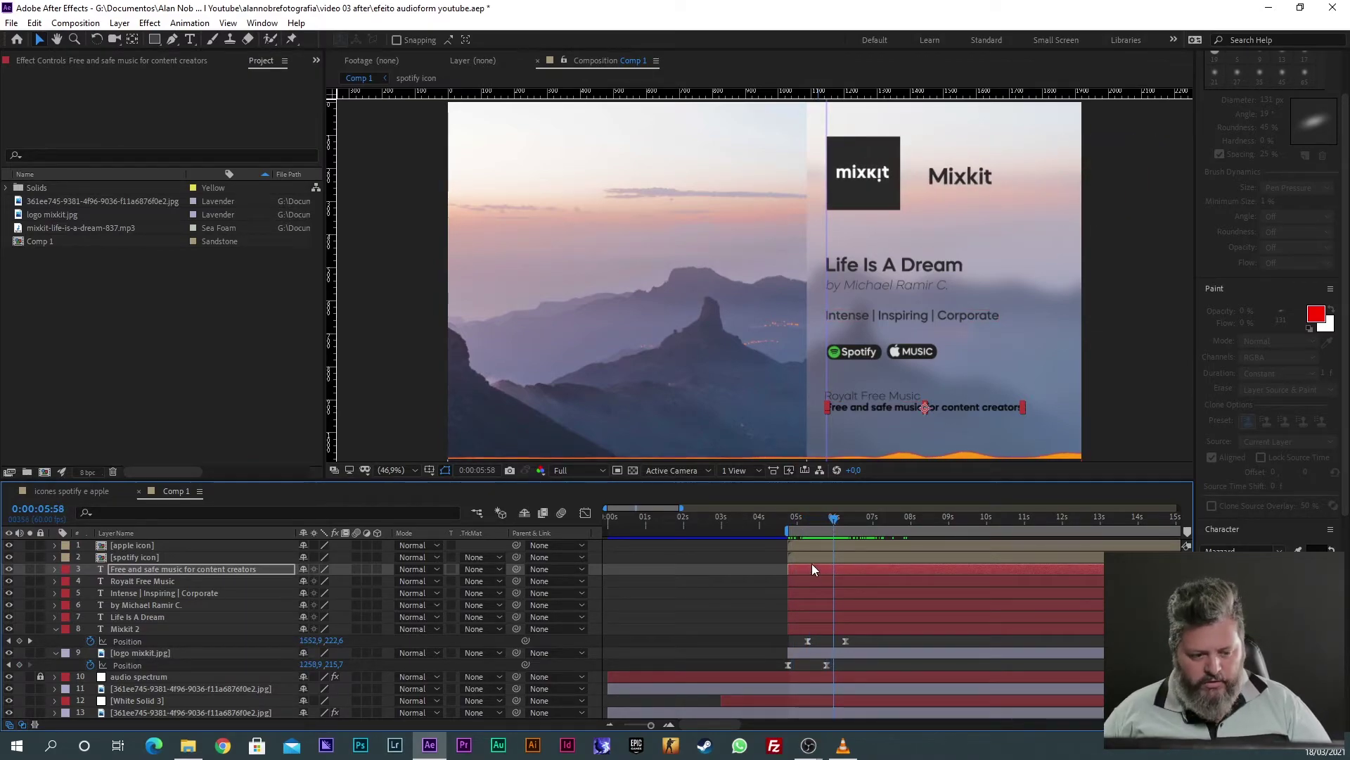
Step: Collapse the animated Position property of the Mixkit 2 layer
{"action": "left_click", "coordinate": [824, 627]}
{"action": "key", "text": "u"}
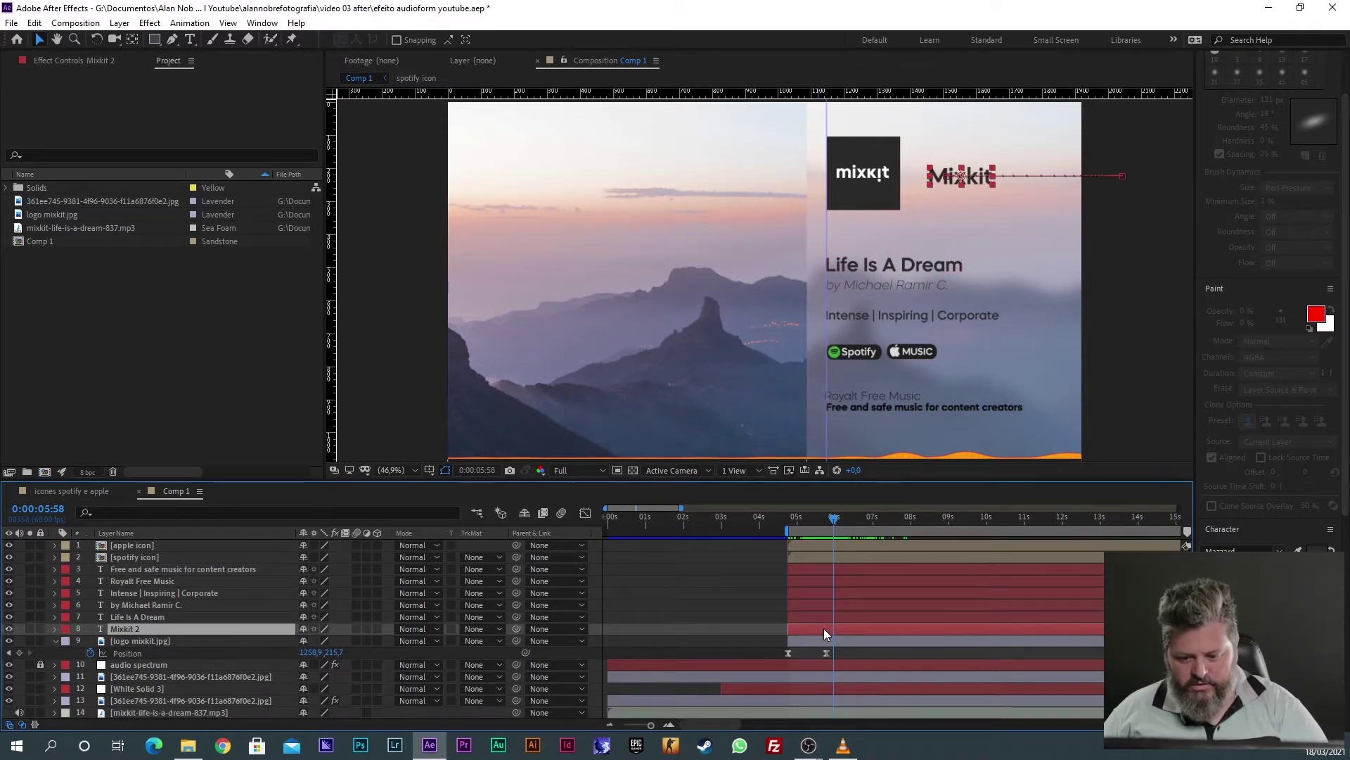
{"action": "left_click", "coordinate": [153, 639]}
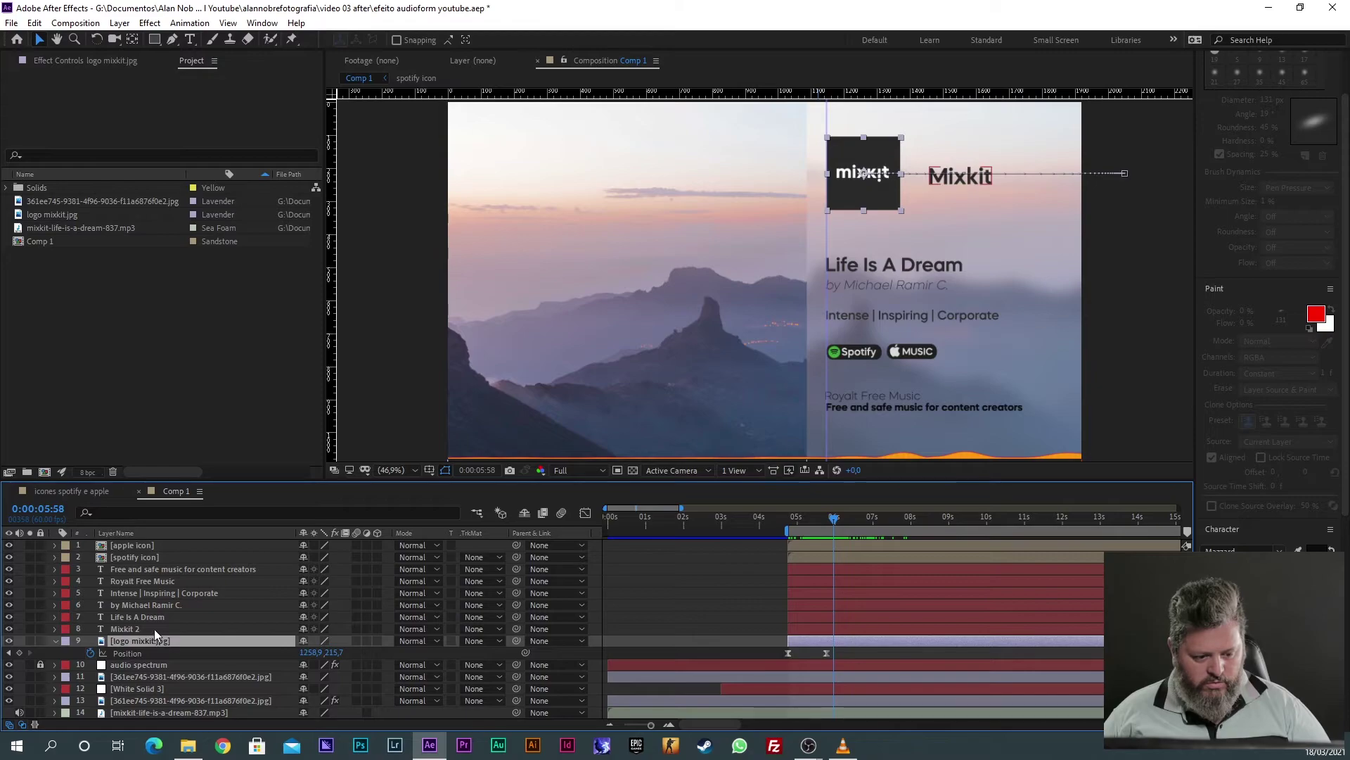
{"action": "left_click", "coordinate": [155, 627], "text": "shift"}
{"action": "left_click", "coordinate": [825, 616]}
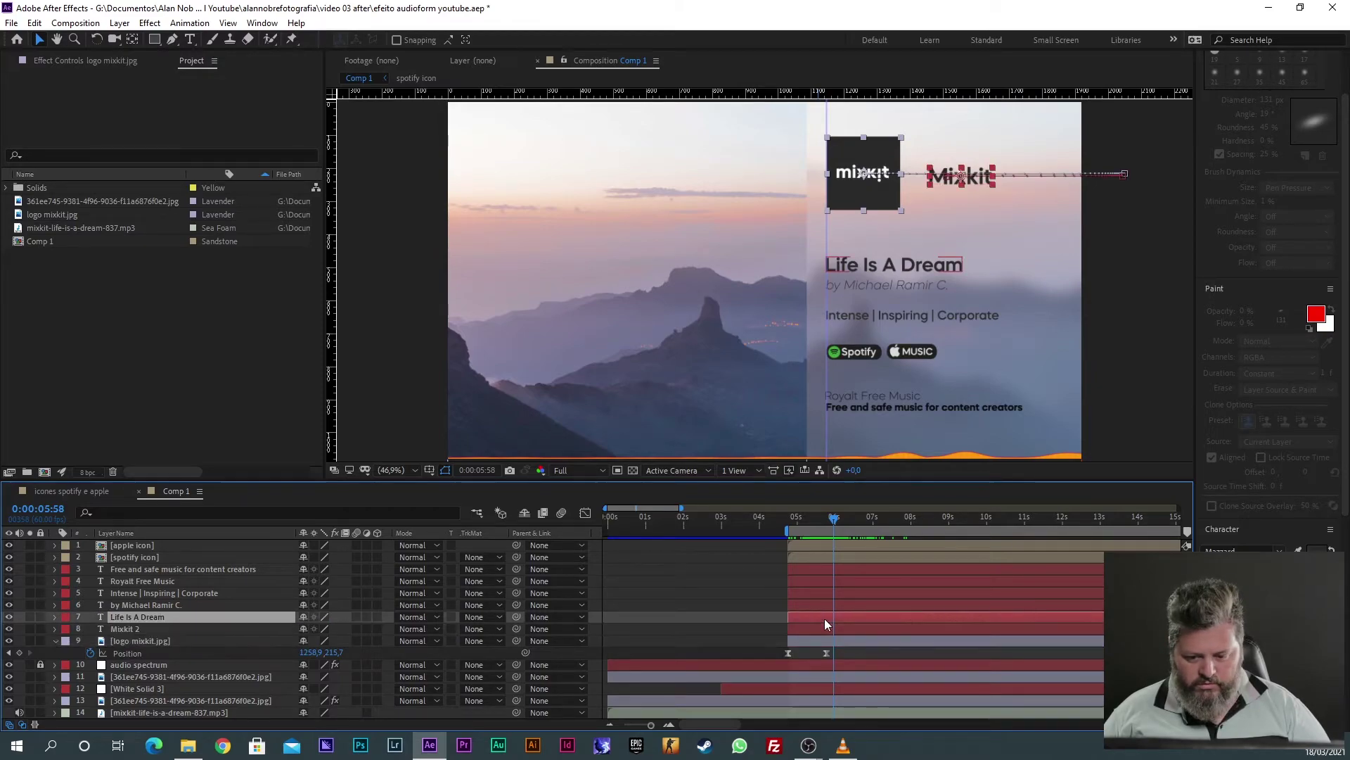
{"action": "left_click", "coordinate": [825, 545], "text": "shift"}
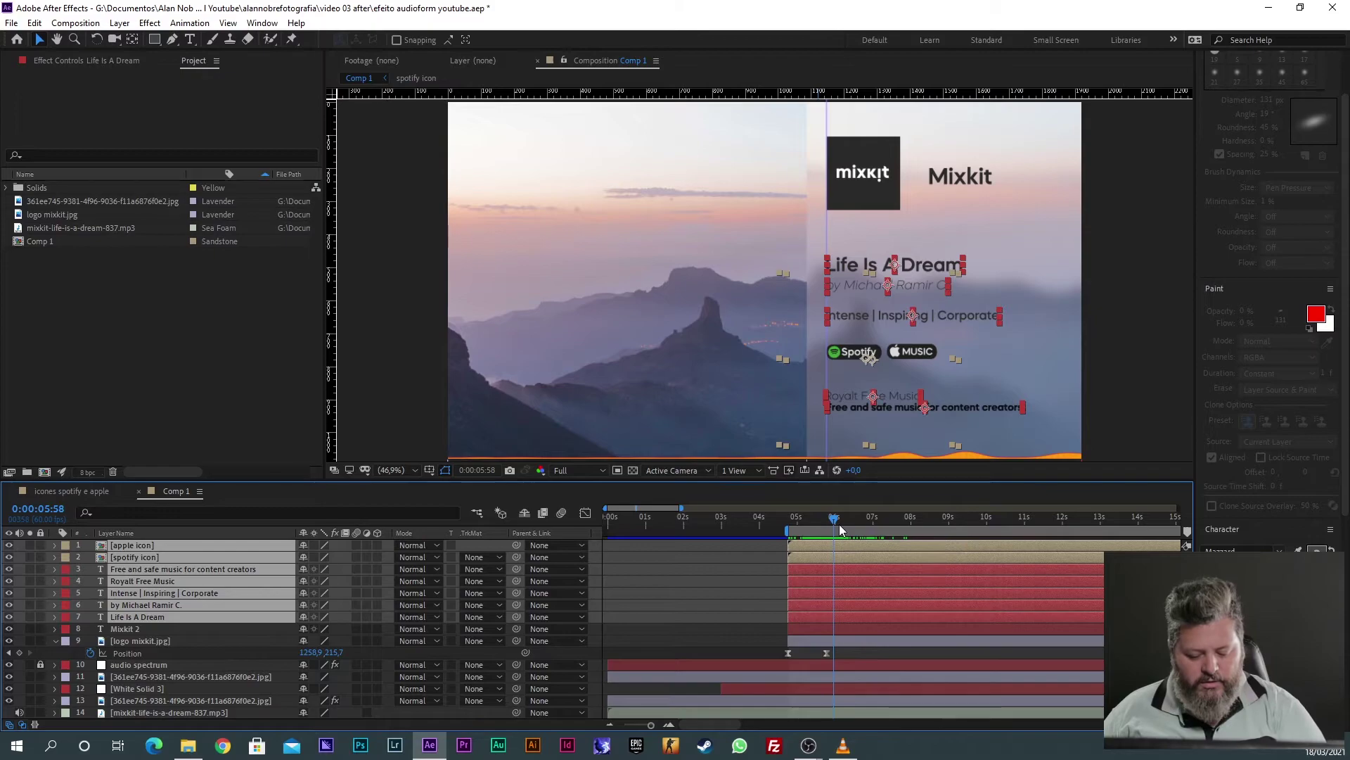
{"action": "key", "text": "p"}
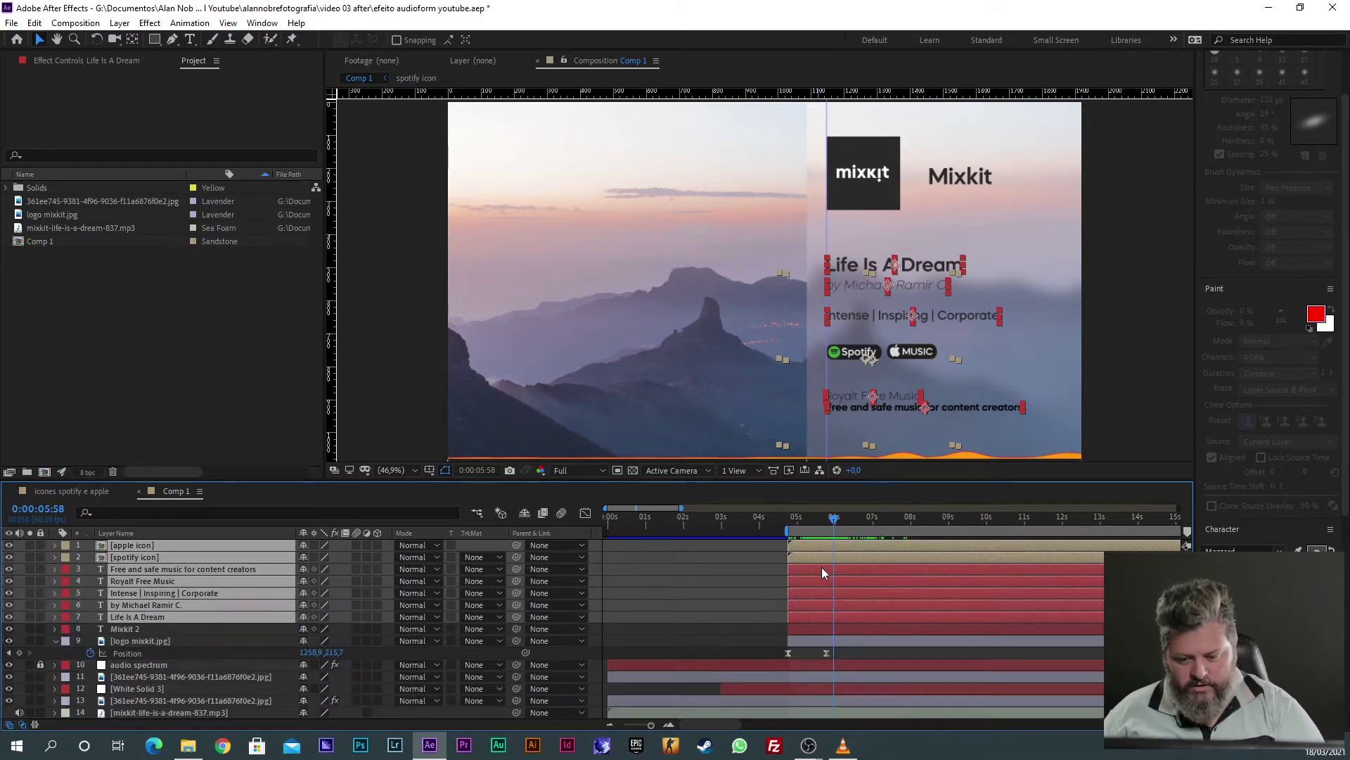
{"action": "key", "text": "ctrl+z"}
Step: Keyframe the "Life Is A Dream" layer's Position from X 2148,6 at 0:00:04:45 to its current place at the logo's second keyframe
{"action": "left_click_drag", "start_coordinate": [834, 520], "coordinate": [779, 538]}
{"action": "left_click", "coordinate": [774, 556]}
{"action": "left_click", "coordinate": [804, 543]}
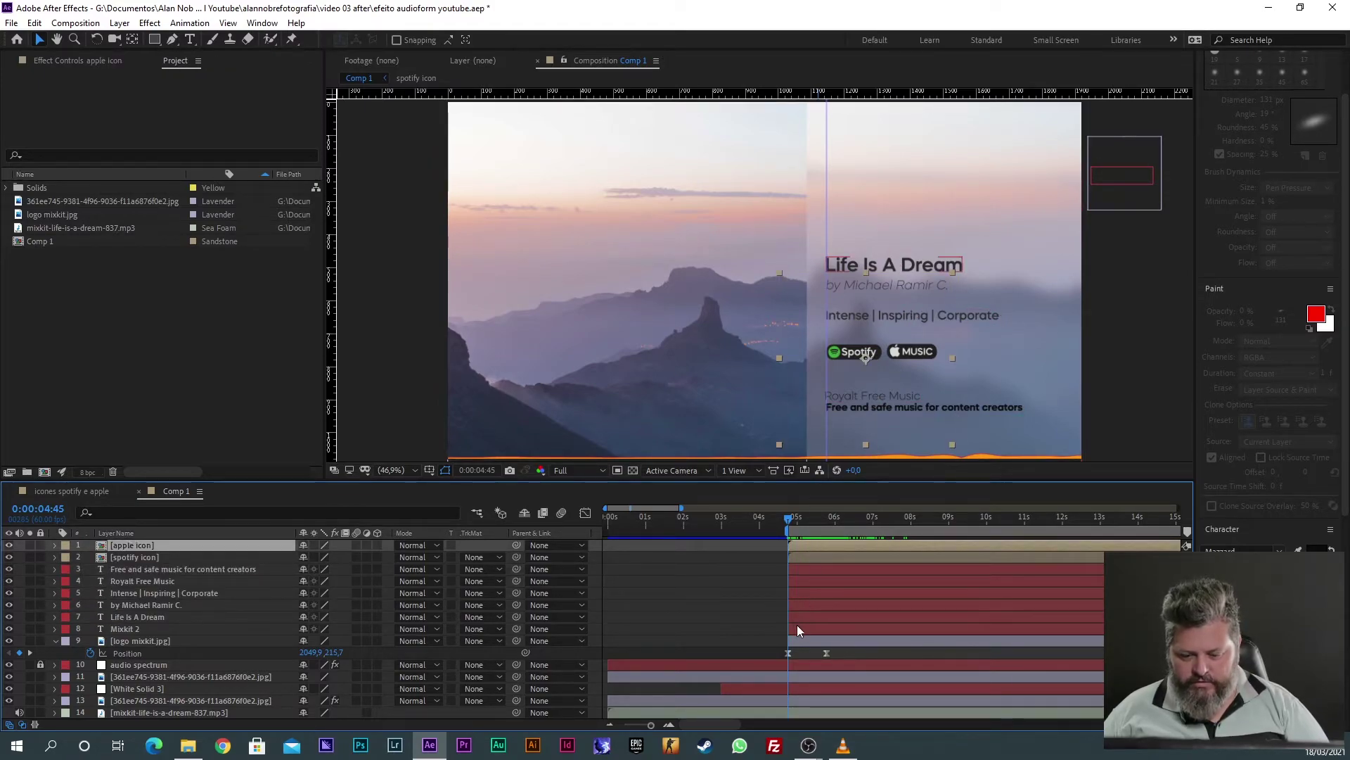
{"action": "left_click", "coordinate": [159, 616]}
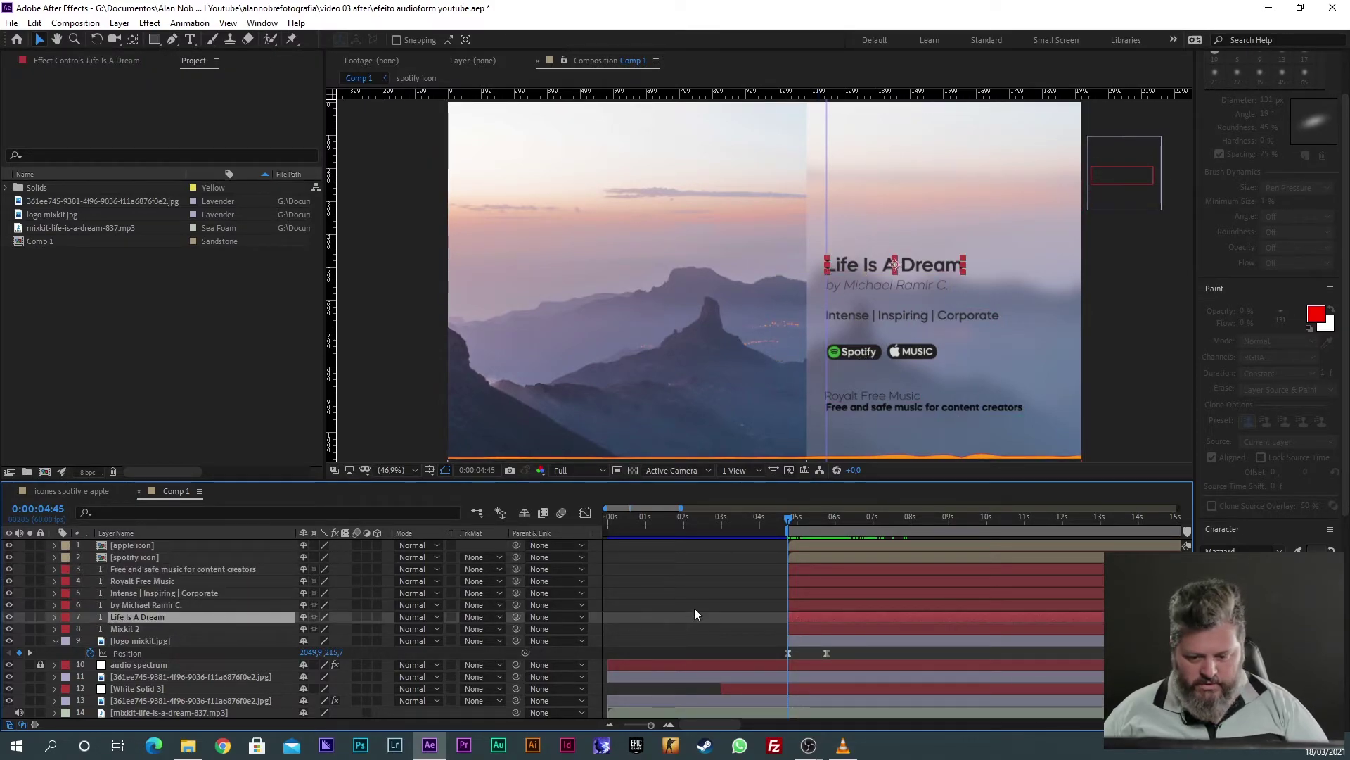
{"action": "key", "text": "p"}
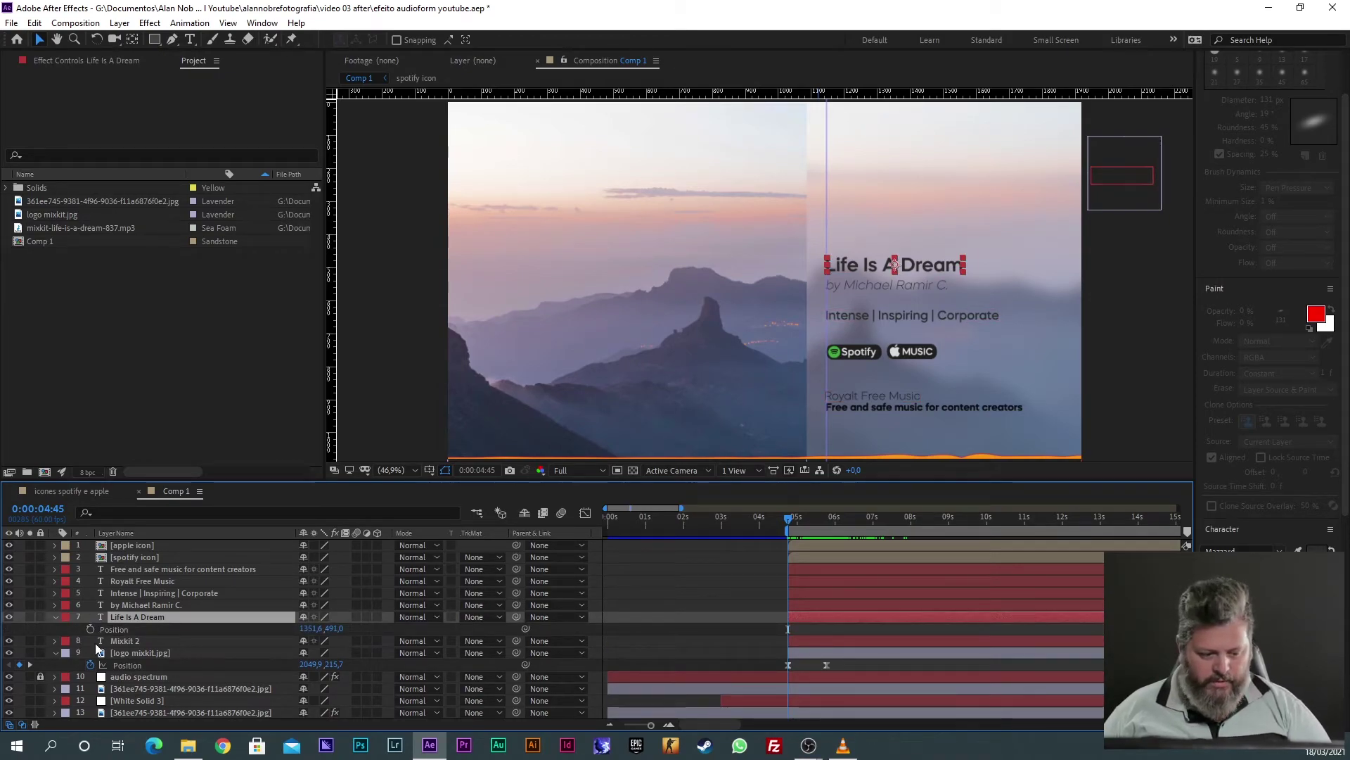
{"action": "left_click", "coordinate": [90, 629]}
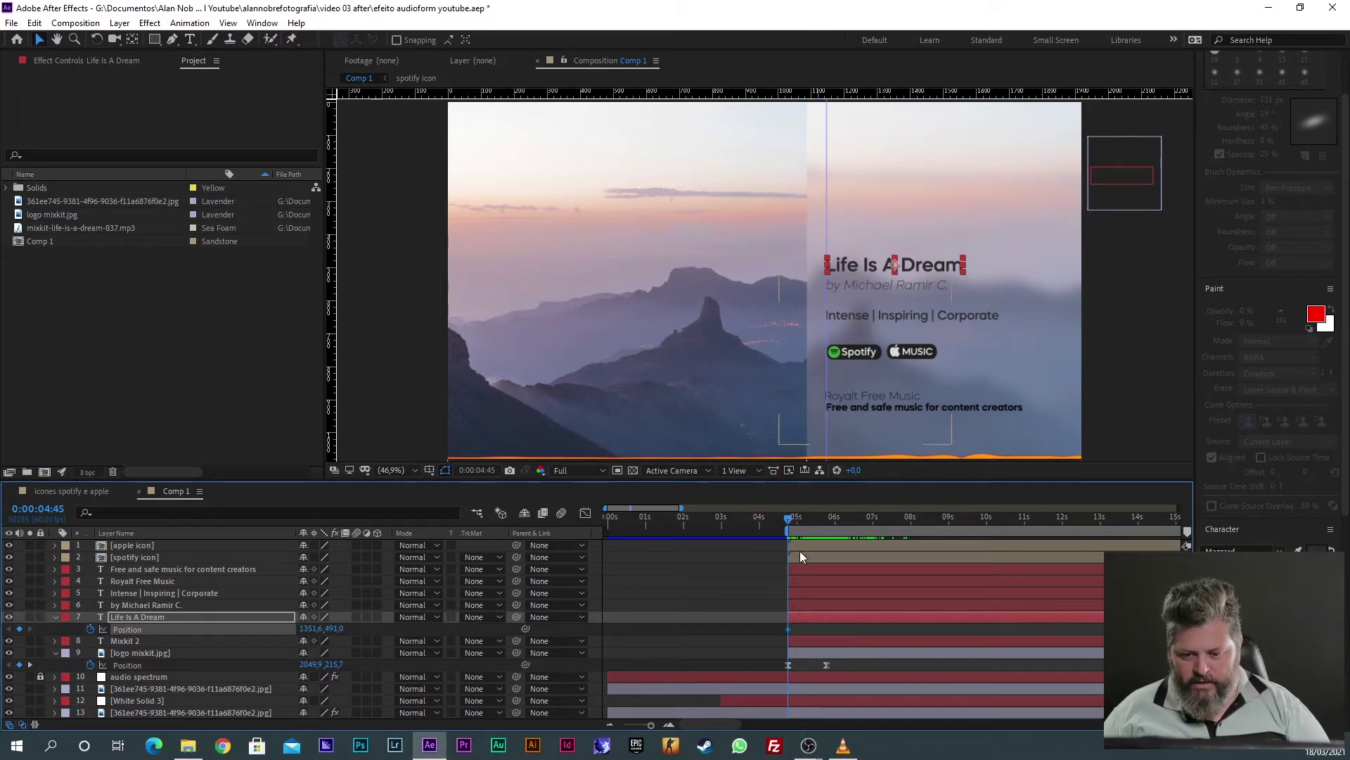
{"action": "left_click_drag", "start_coordinate": [789, 630], "coordinate": [826, 631]}
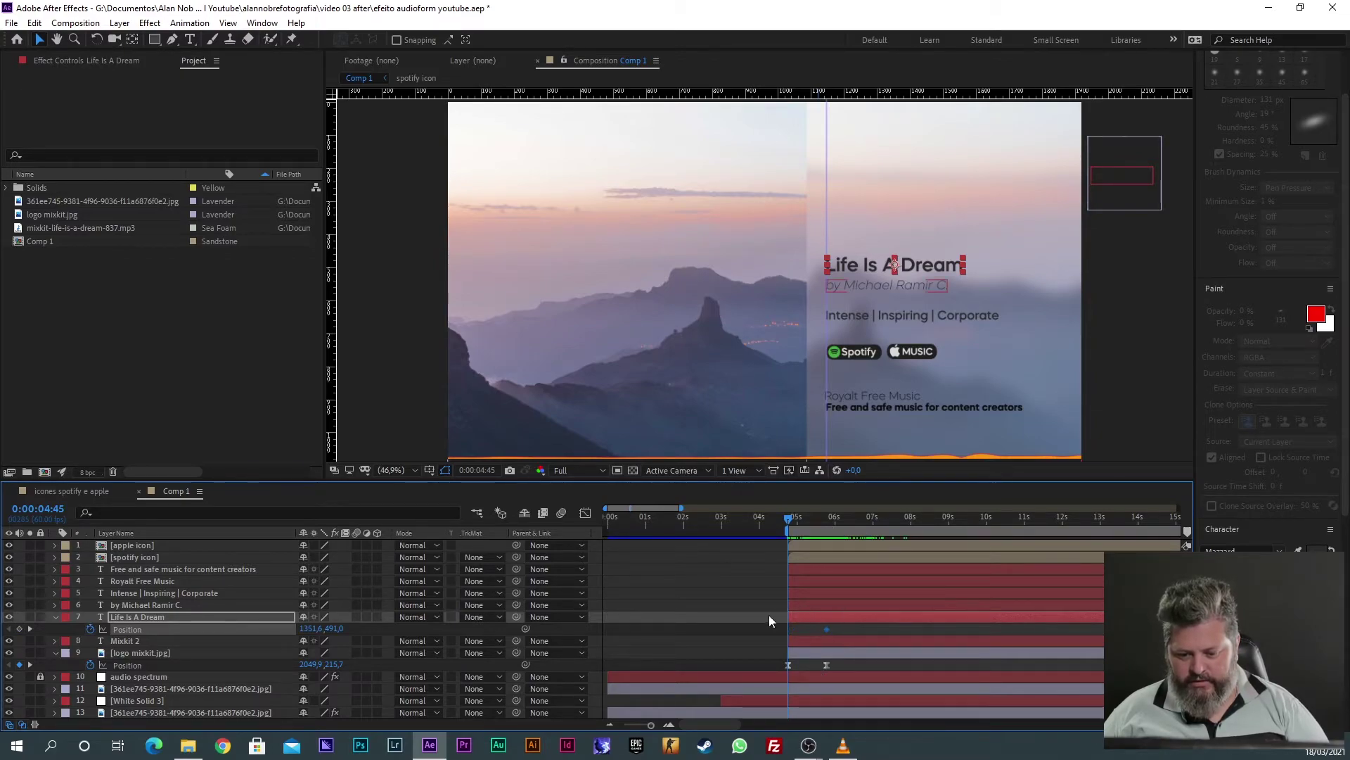
{"action": "left_click_drag", "start_coordinate": [309, 628], "coordinate": [749, 640]}
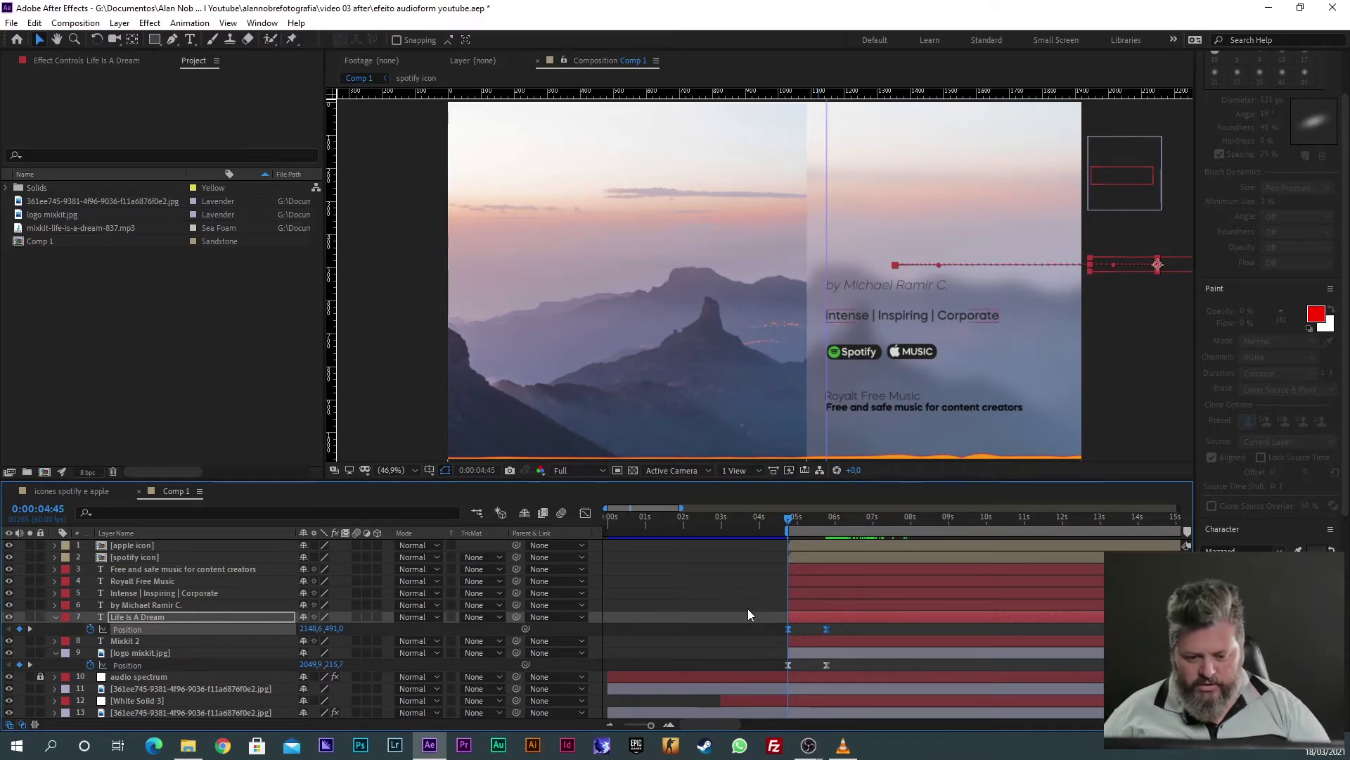
Step: Shape the "Life Is A Dream" Position speed graph to peak early and slow down gradually, and preview the title's entrance
{"action": "left_click", "coordinate": [585, 514]}
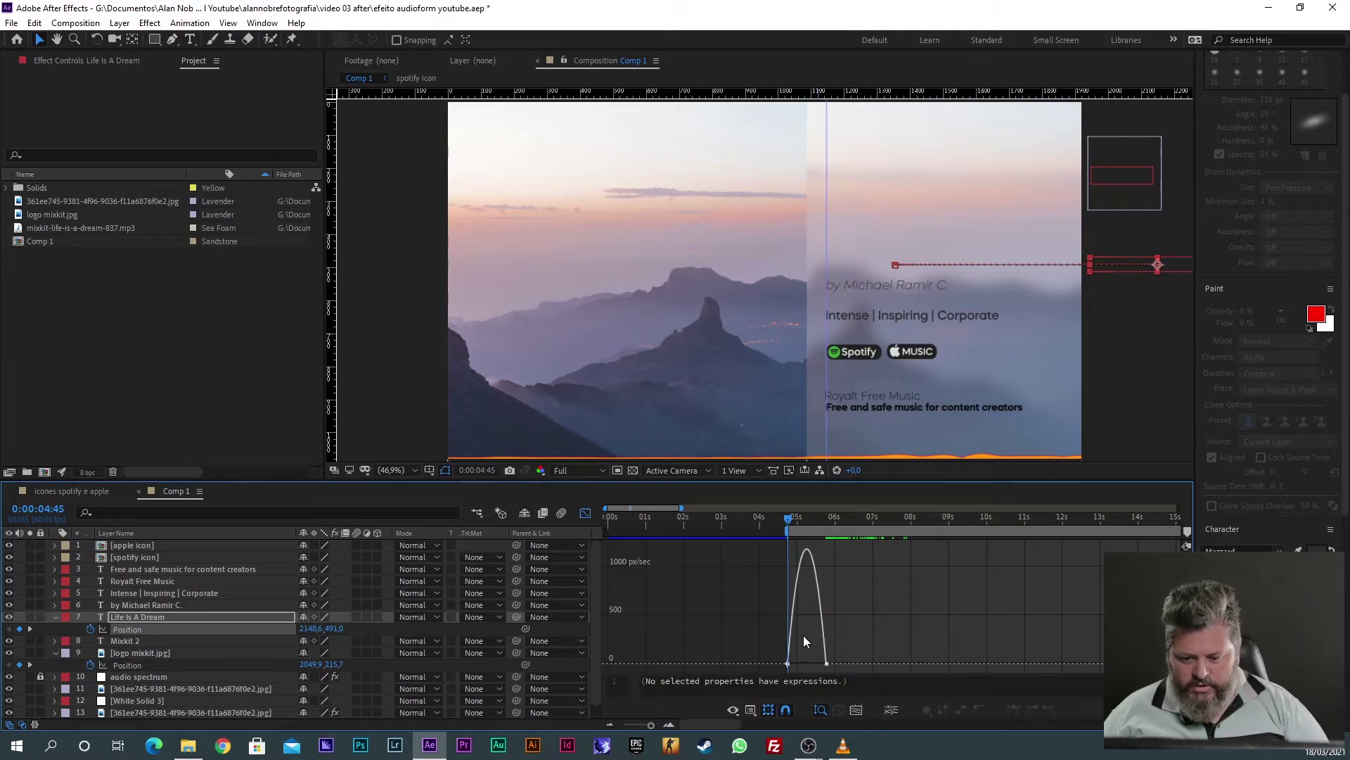
{"action": "left_click", "coordinate": [828, 664]}
{"action": "mouse_move", "coordinate": [822, 665]}
{"action": "left_mouse_down"}
{"action": "mouse_move", "coordinate": [782, 663]}
{"action": "mouse_move", "coordinate": [806, 663]}
{"action": "left_mouse_up"}
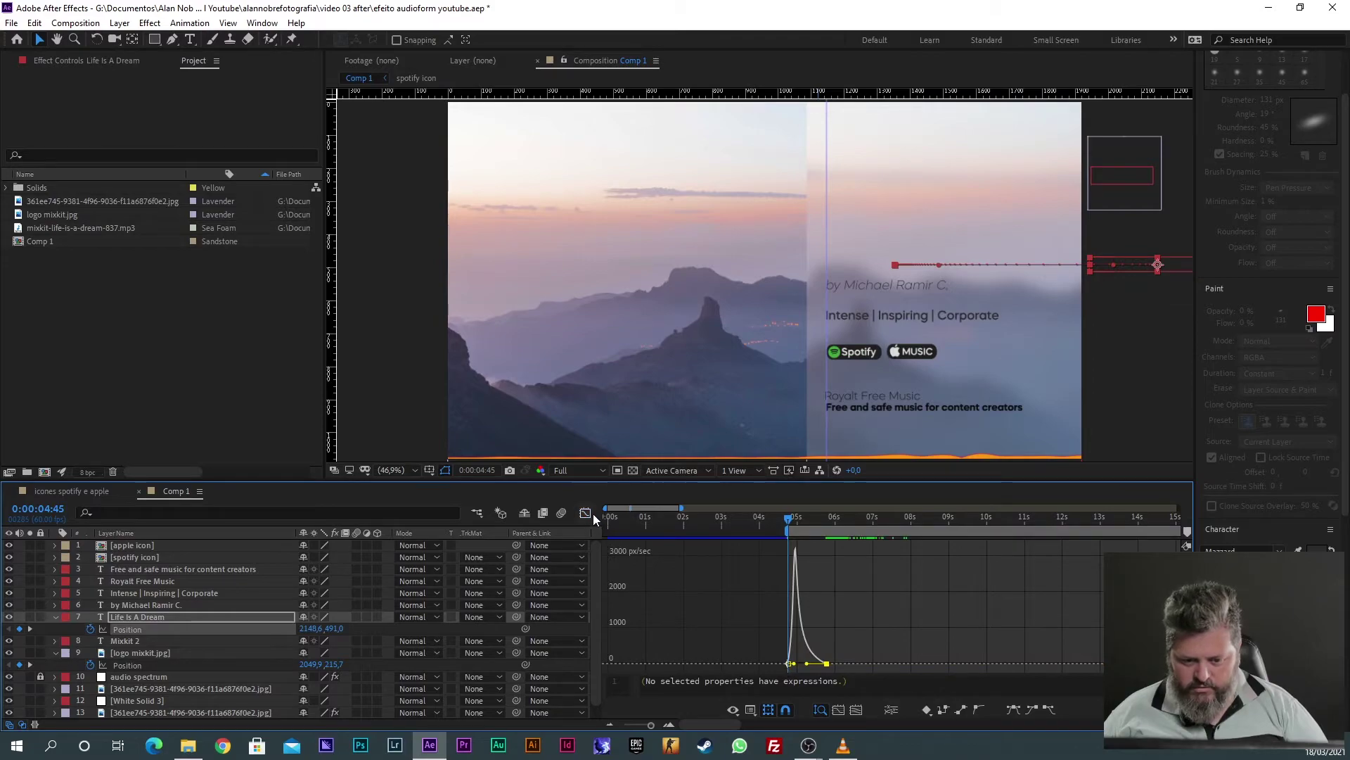
{"action": "left_click", "coordinate": [590, 514]}
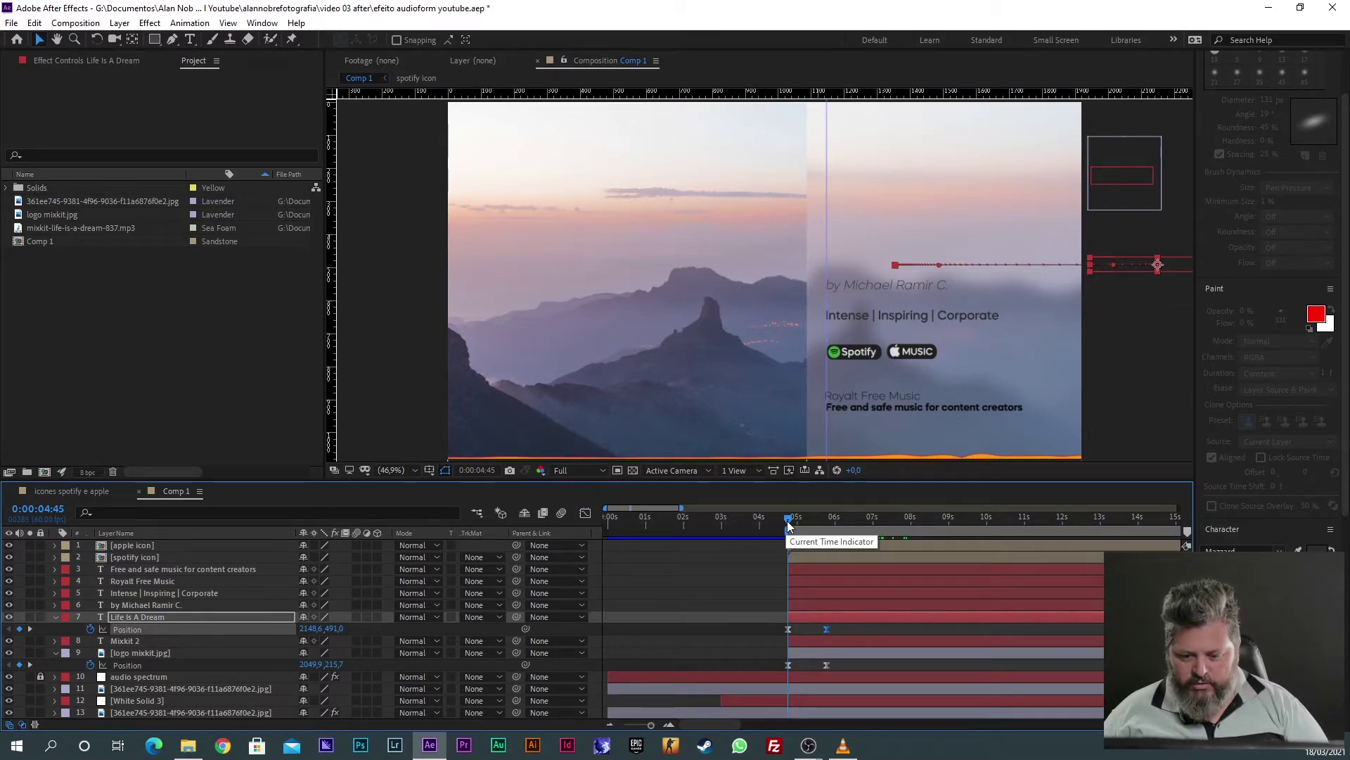
{"action": "key", "text": "space"}
{"action": "key", "text": "space"}
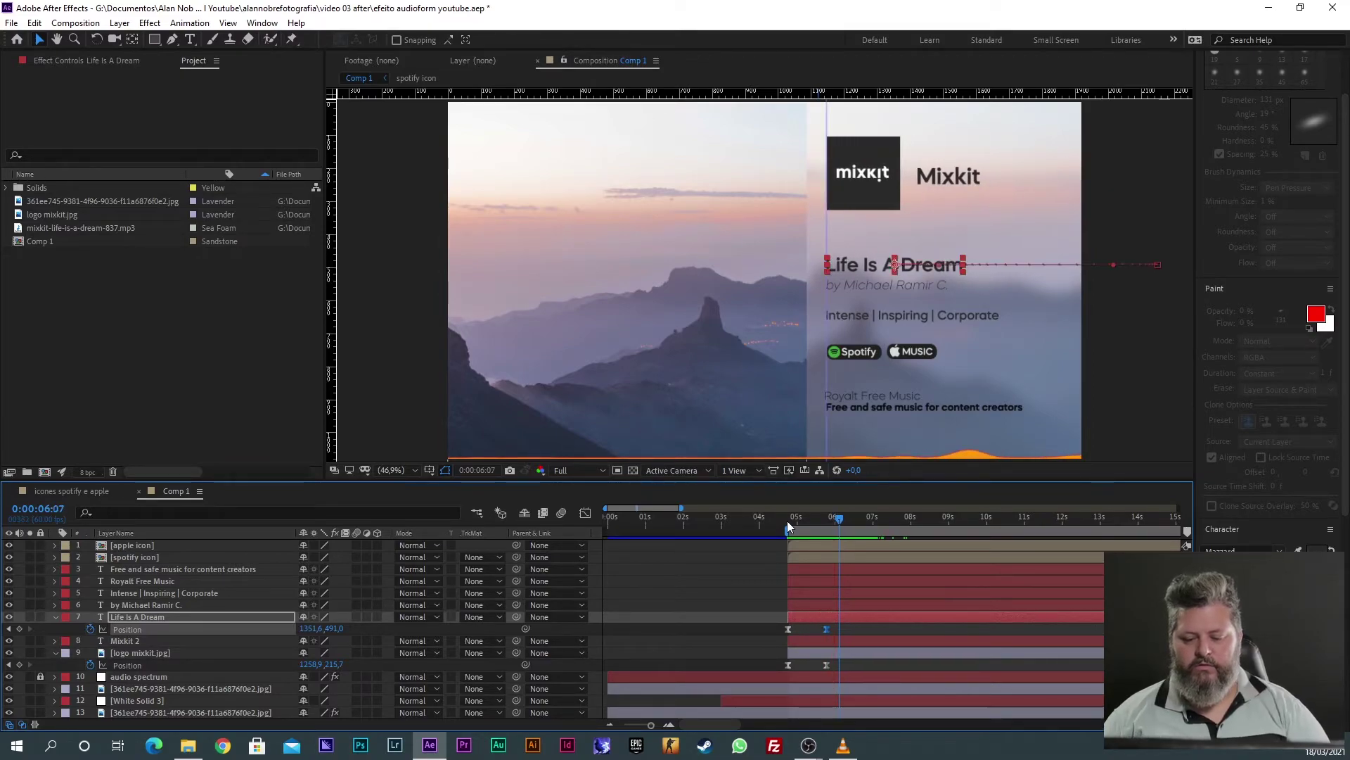
Step: Set incoming and outgoing influence to 80% on both Position keyframes of "Life Is A Dream" and preview the entrance from 0:00:04:47
{"action": "mouse_move", "coordinate": [791, 517]}
{"action": "left_mouse_down"}
{"action": "mouse_move", "coordinate": [816, 519]}
{"action": "mouse_move", "coordinate": [792, 521]}
{"action": "left_mouse_up"}
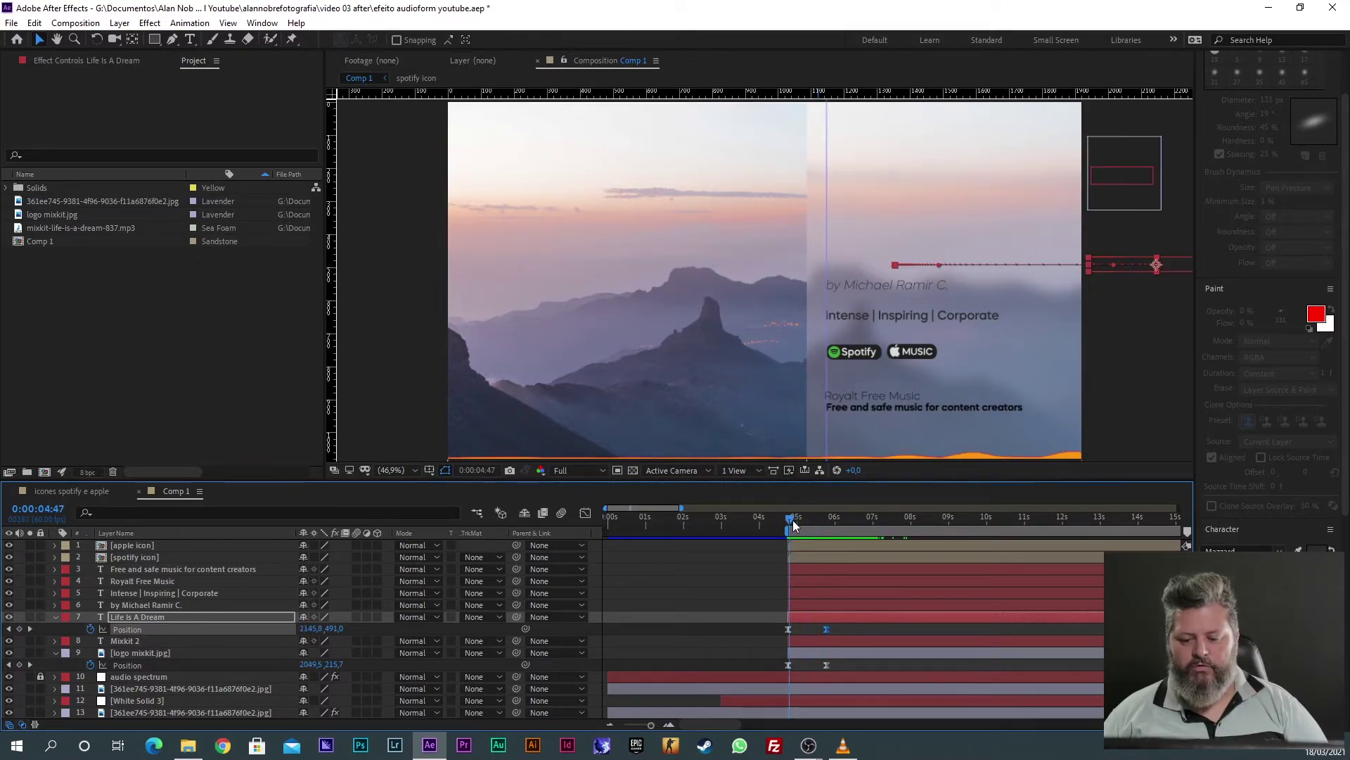
{"action": "left_click_drag", "start_coordinate": [846, 628], "coordinate": [762, 637]}
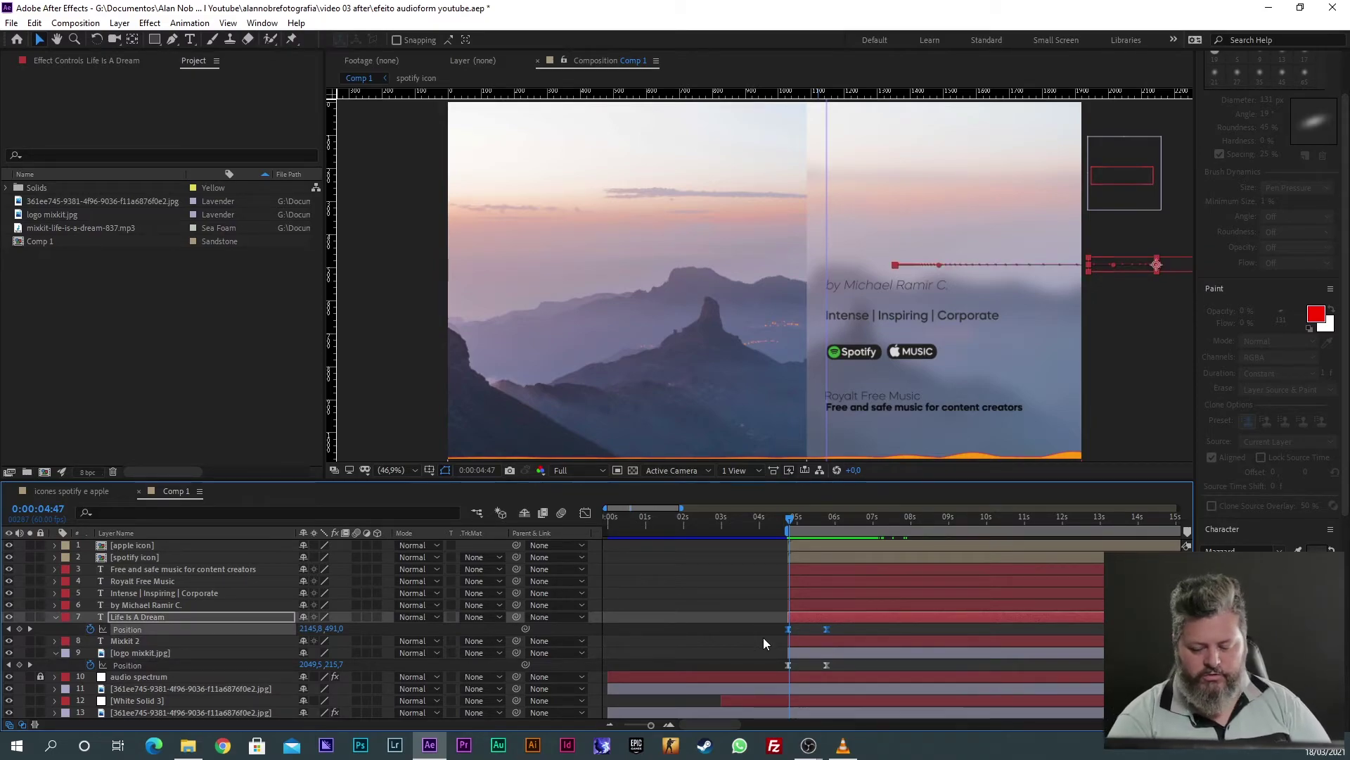
{"action": "key", "text": "ctrl+shift+k"}
{"action": "type", "text": "80"}
{"action": "key", "text": "Tab"}
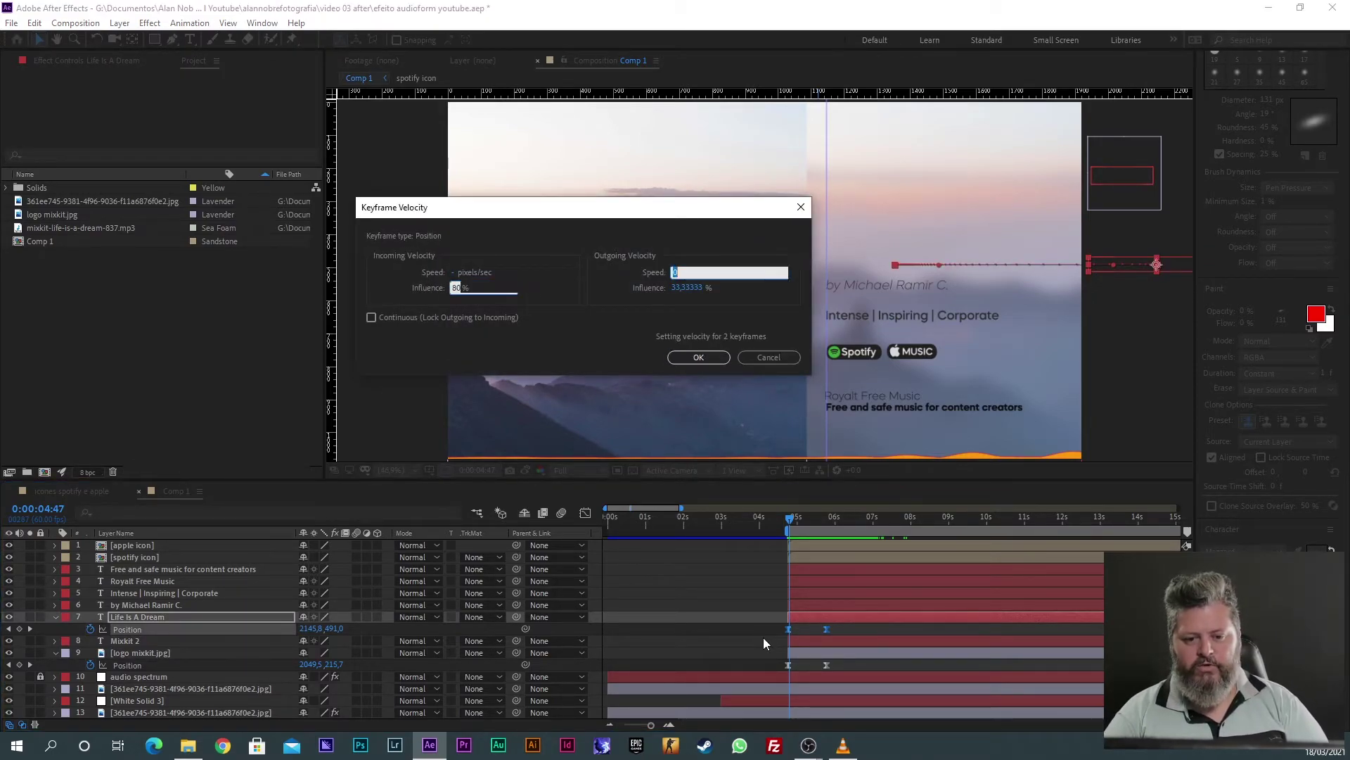
{"action": "key", "text": "Tab"}
{"action": "type", "text": "80"}
{"action": "key", "text": "Return"}
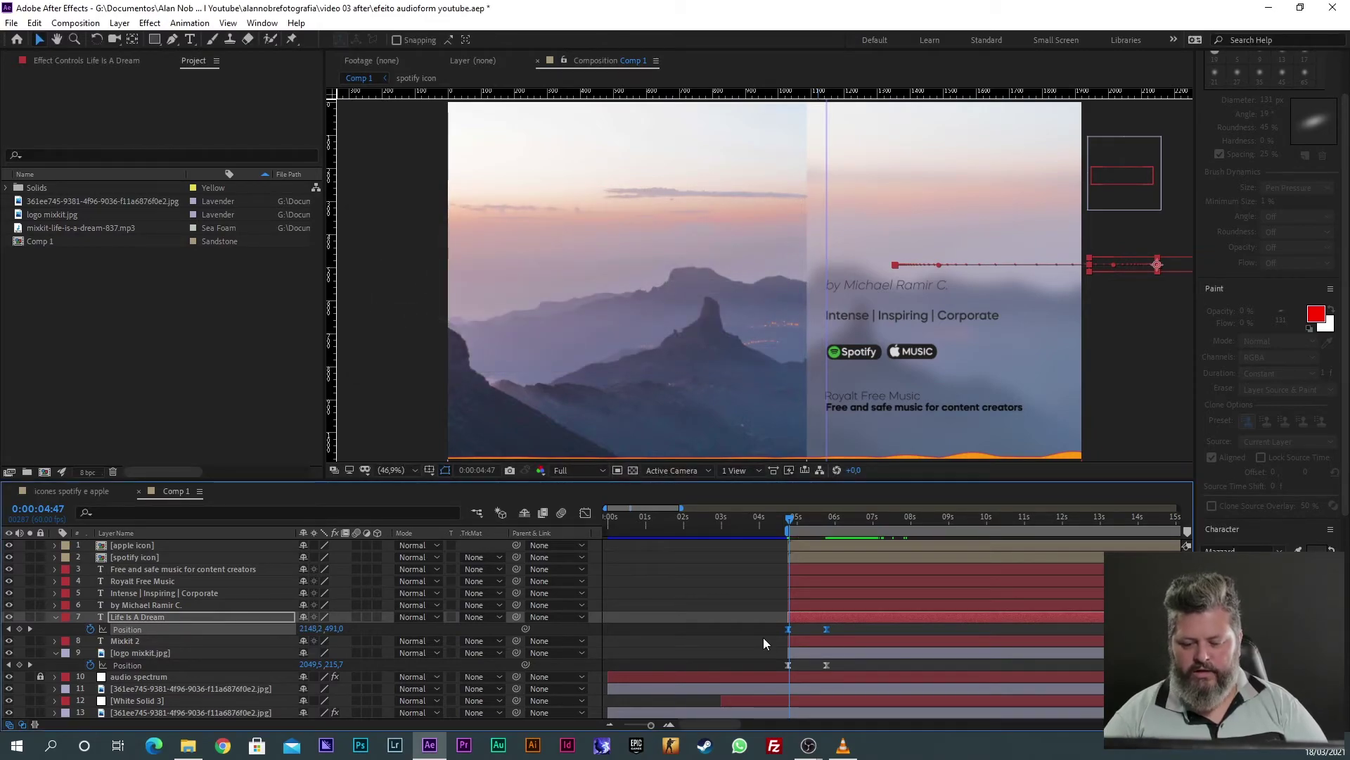
{"action": "key", "text": "space"}
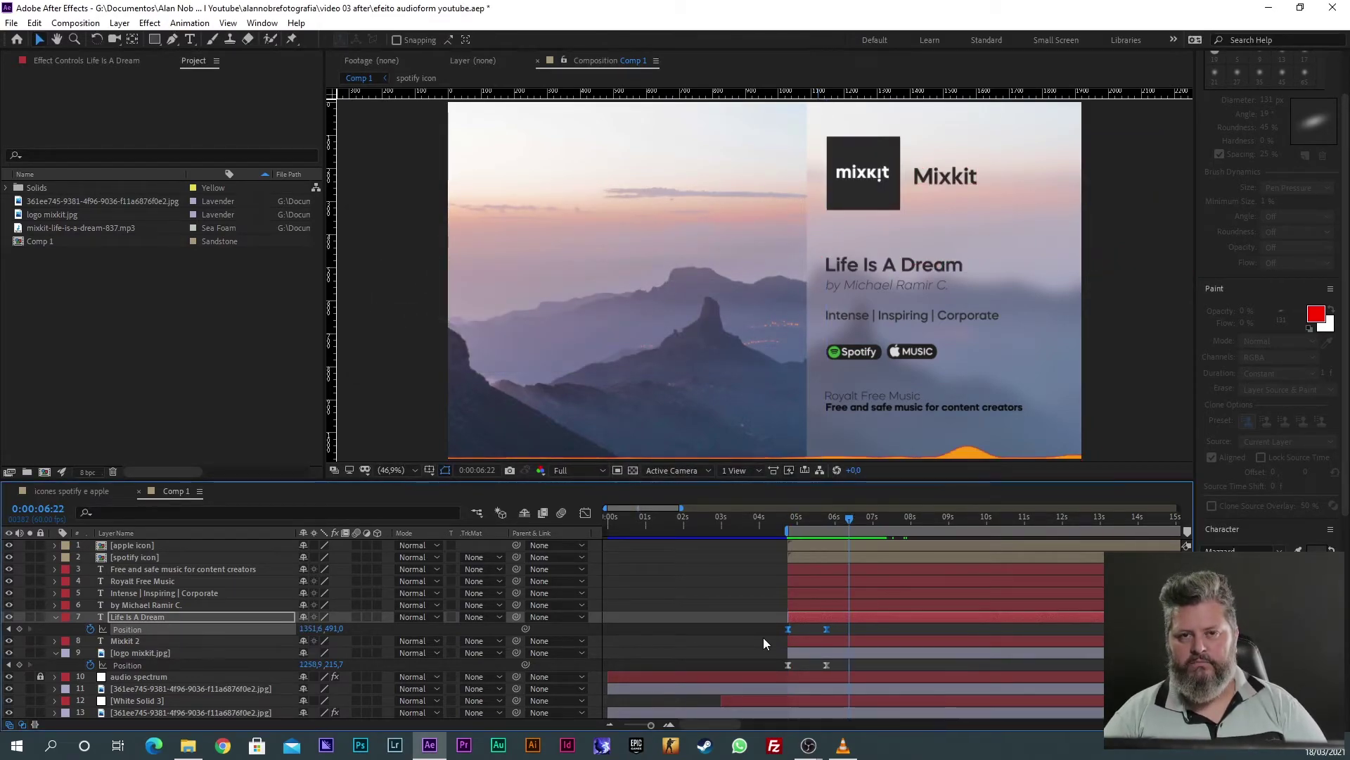
{"action": "key", "text": "space"}
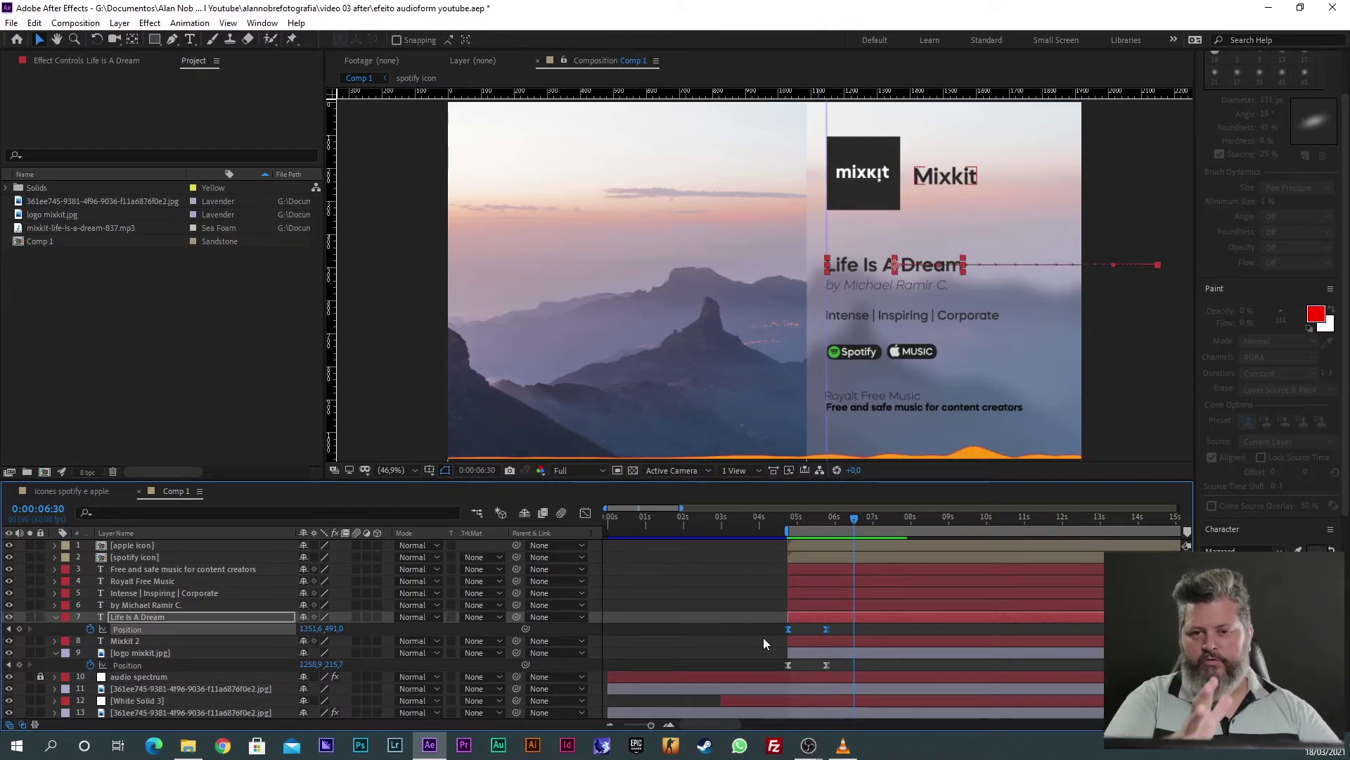
{"action": "mouse_move", "coordinate": [805, 517]}
{"action": "left_mouse_down"}
{"action": "mouse_move", "coordinate": [828, 521]}
{"action": "mouse_move", "coordinate": [791, 520]}
{"action": "mouse_move", "coordinate": [837, 523]}
{"action": "mouse_move", "coordinate": [799, 522]}
{"action": "left_mouse_up"}
Step: Examine the timeline's switches and transfer controls panes and its column list to locate the Parent & Link column
{"action": "left_click", "coordinate": [799, 542]}
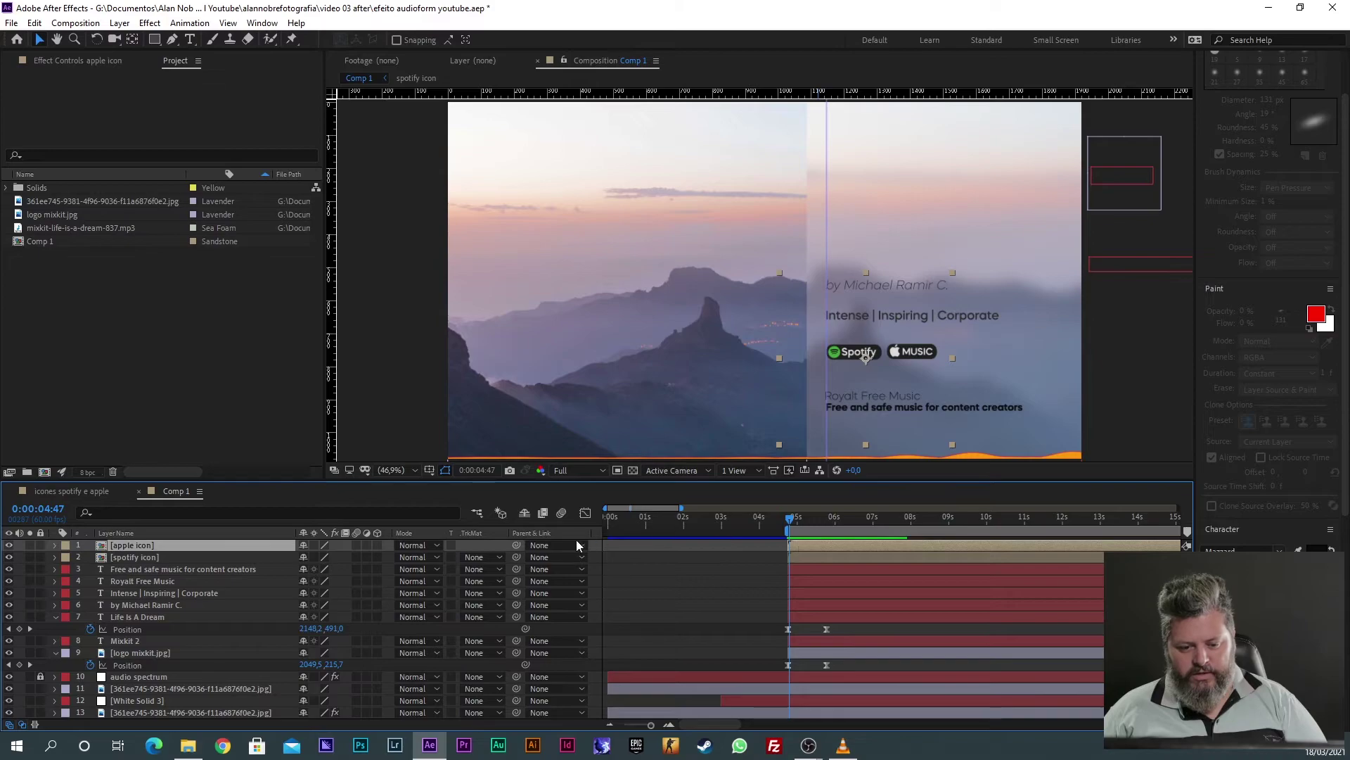
{"action": "left_click", "coordinate": [806, 618], "text": "shift"}
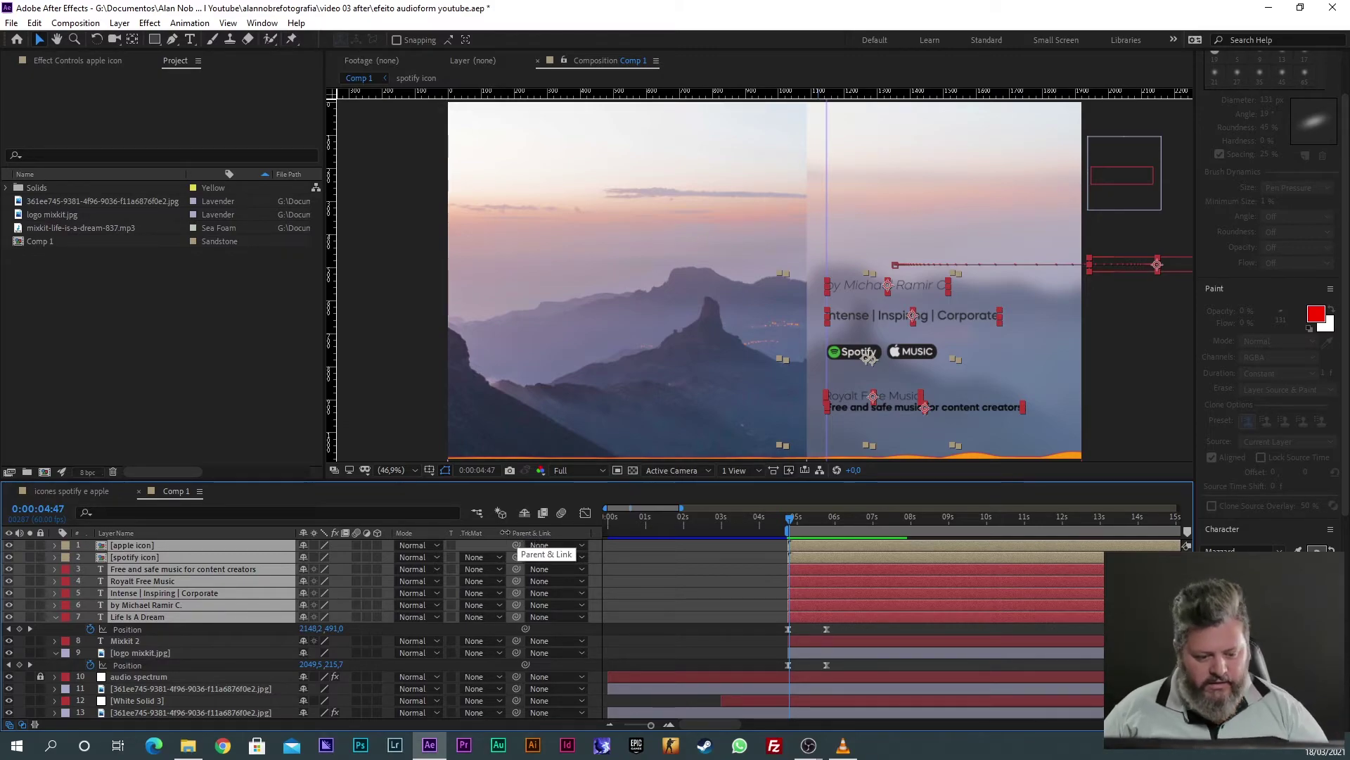
{"action": "left_click", "coordinate": [10, 725]}
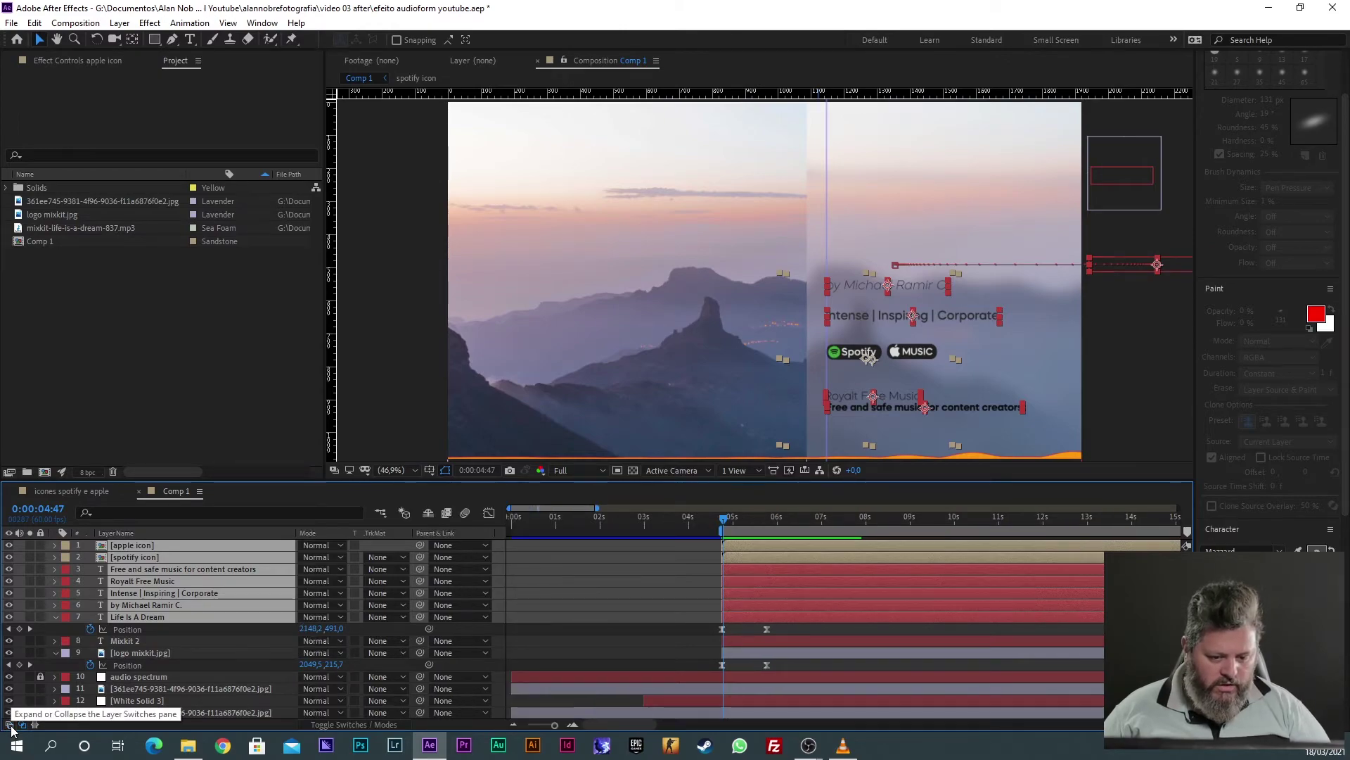
{"action": "left_click", "coordinate": [10, 725]}
{"action": "left_click", "coordinate": [24, 725]}
{"action": "left_click", "coordinate": [23, 725]}
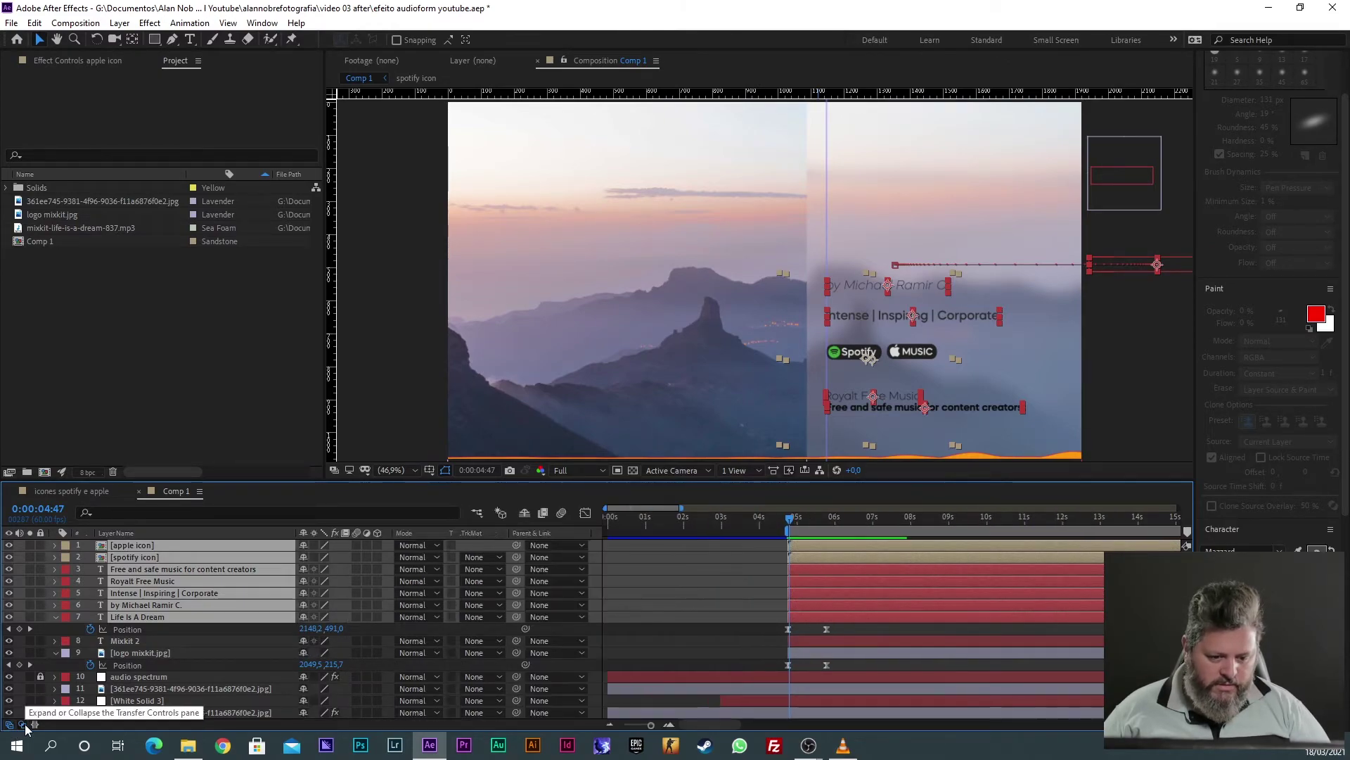
{"action": "right_click", "coordinate": [547, 532]}
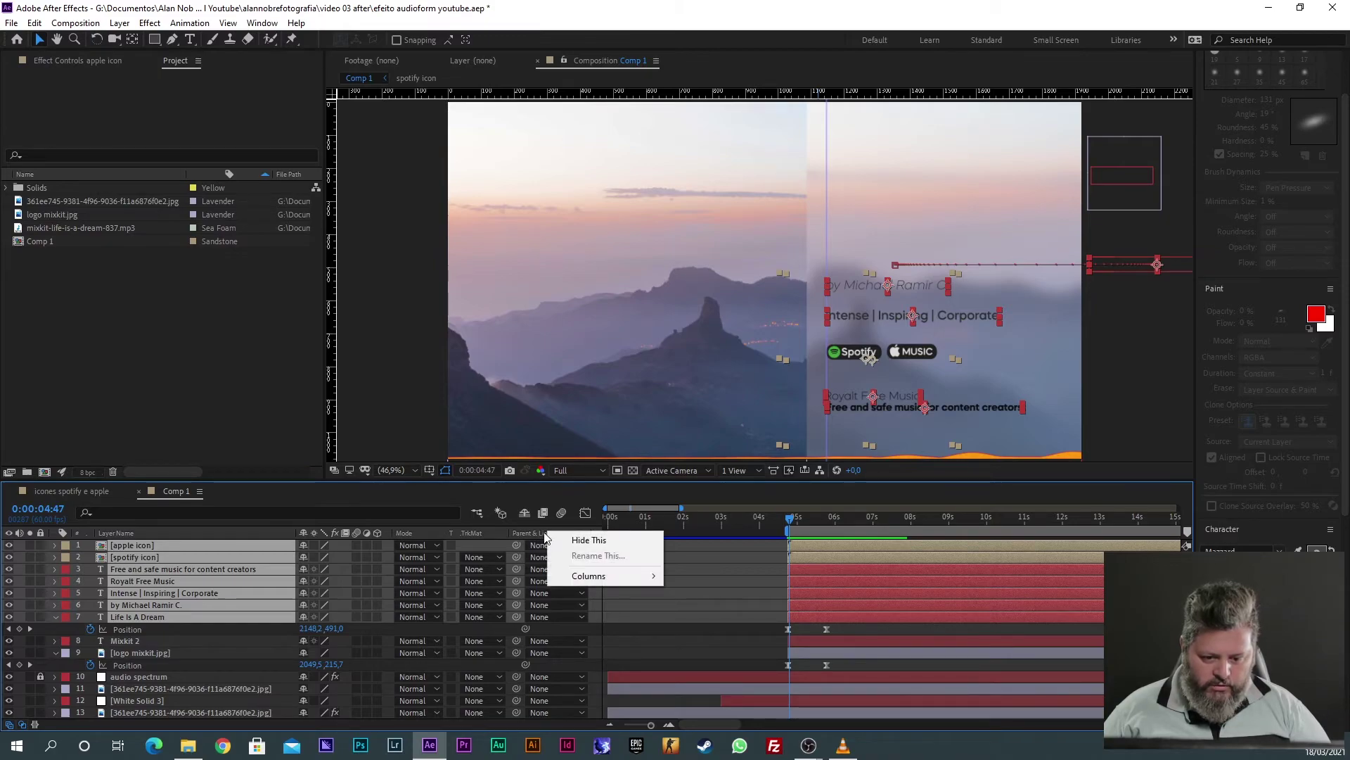
{"action": "mouse_move", "coordinate": [604, 577]}
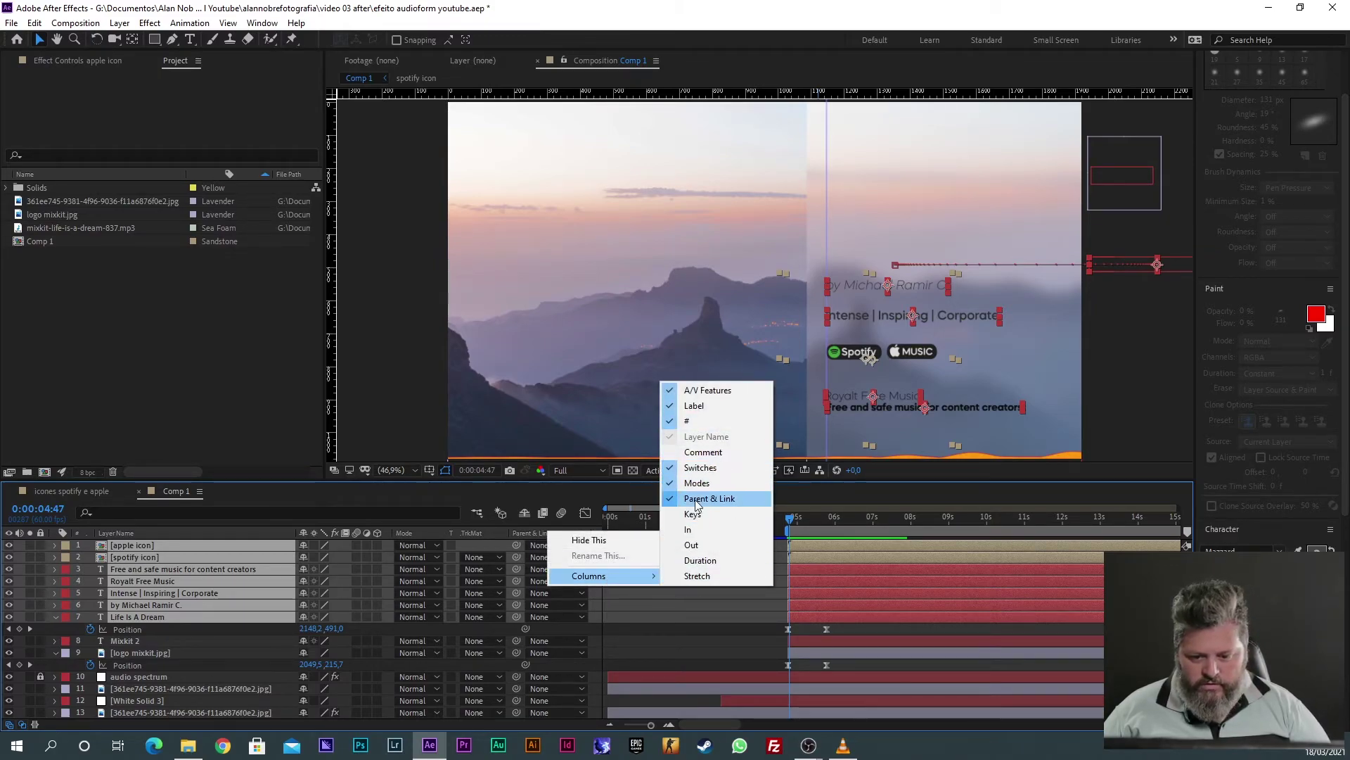
{"action": "left_click", "coordinate": [717, 646]}
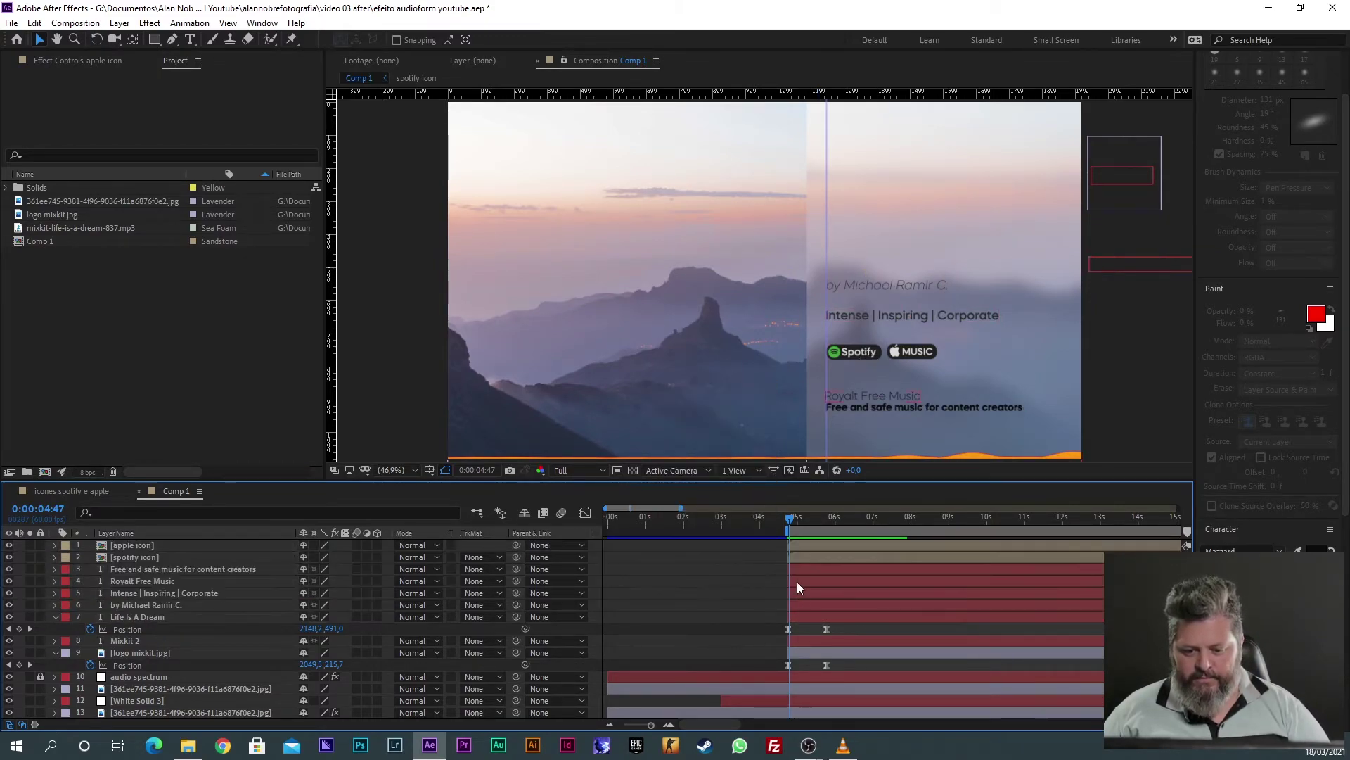
Step: Parent the six layers from the apple icon through the artist line to "Life Is A Dream" and preview the linked motion
{"action": "left_click", "coordinate": [813, 543]}
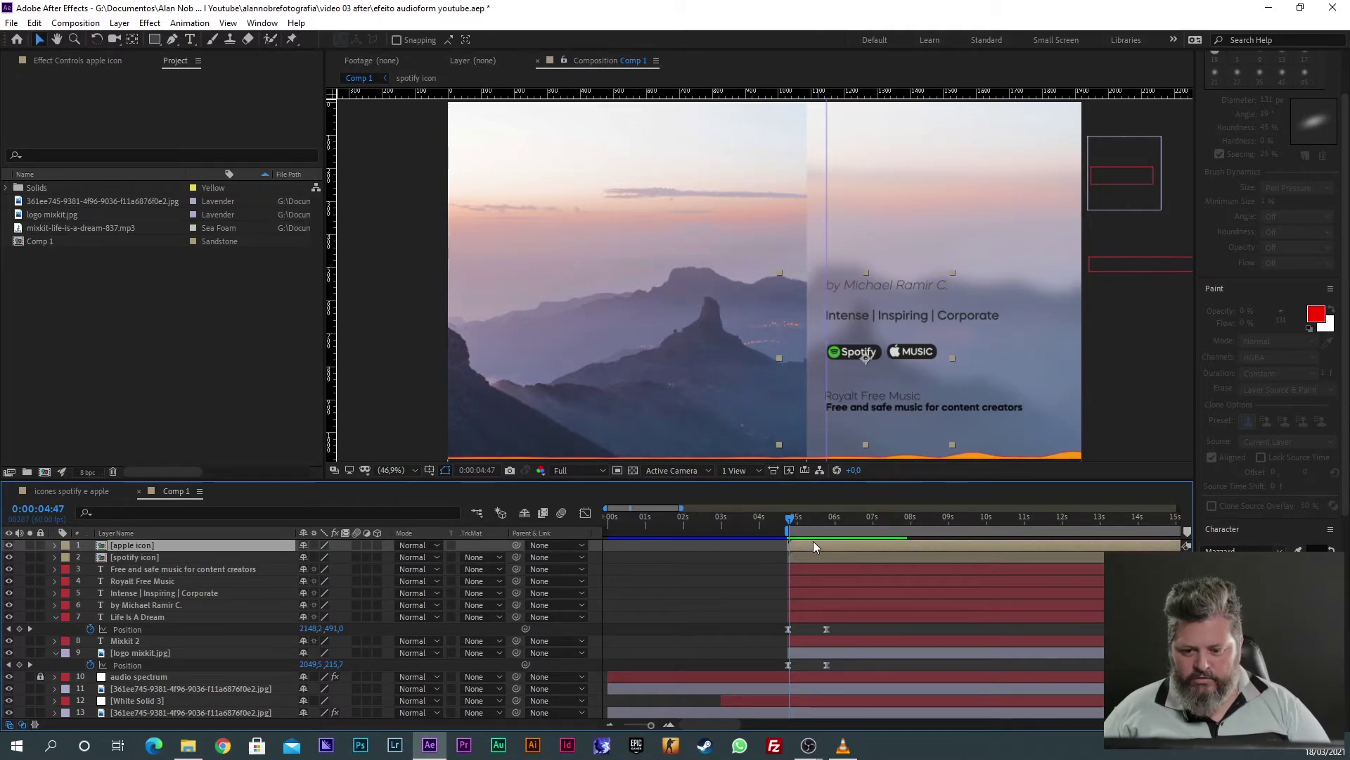
{"action": "left_click", "coordinate": [800, 606], "text": "shift"}
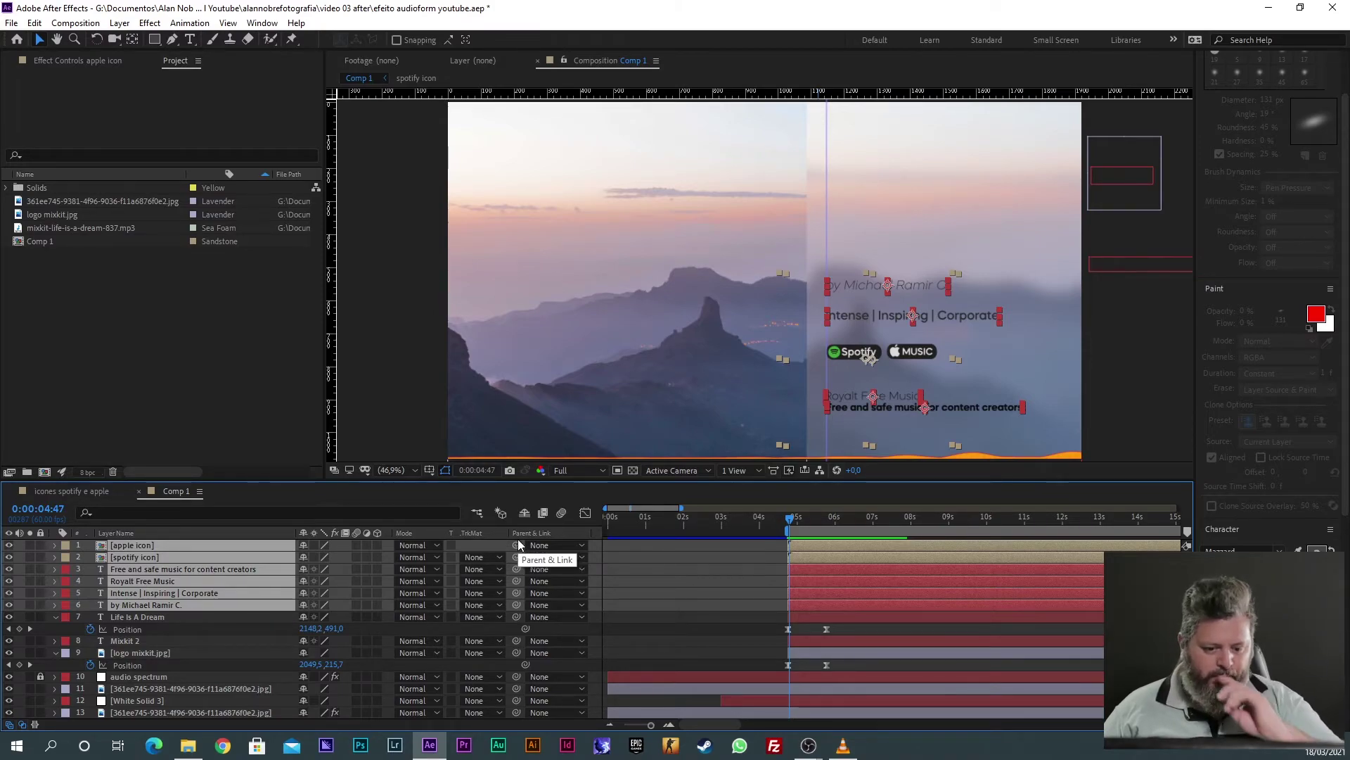
{"action": "left_click_drag", "start_coordinate": [518, 548], "coordinate": [167, 618]}
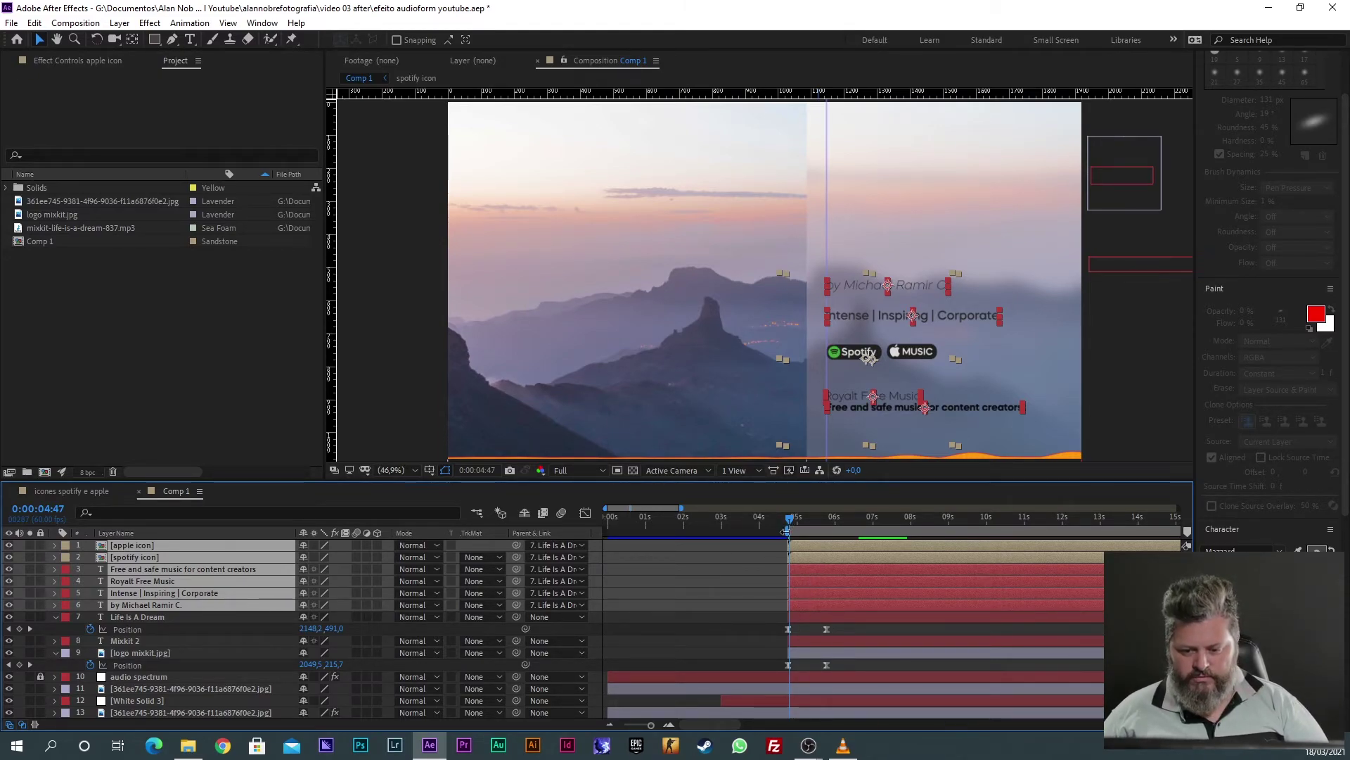
{"action": "key", "text": "space"}
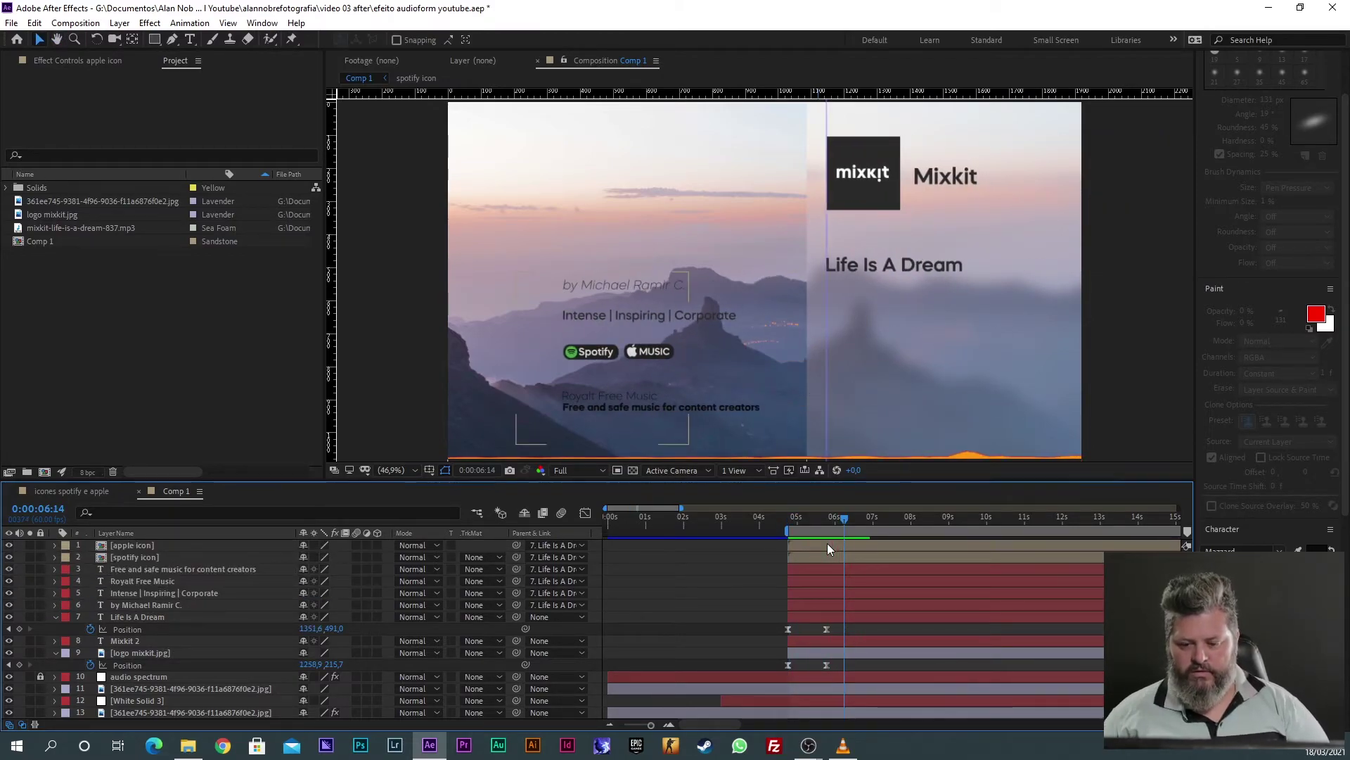
{"action": "key", "text": "space"}
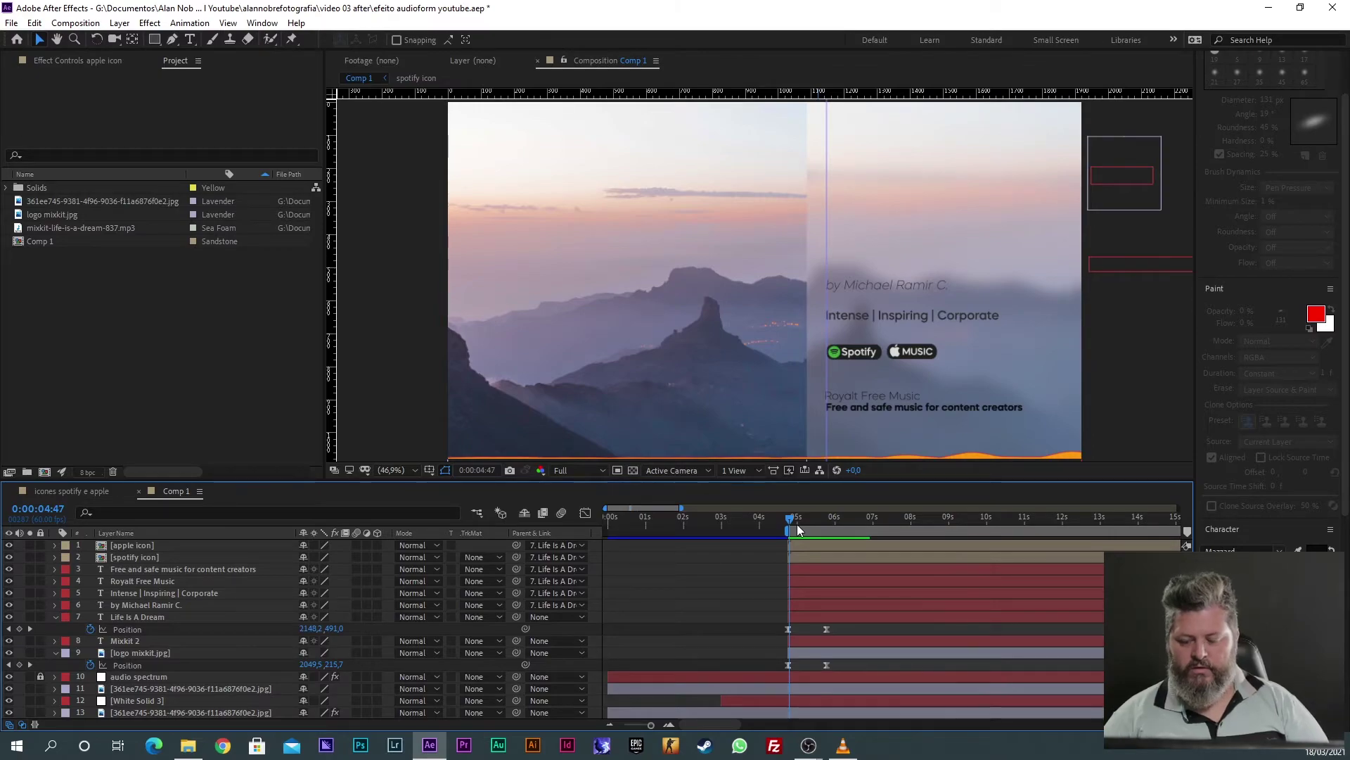
{"action": "key", "text": "space"}
{"action": "key", "text": "shift+space"}
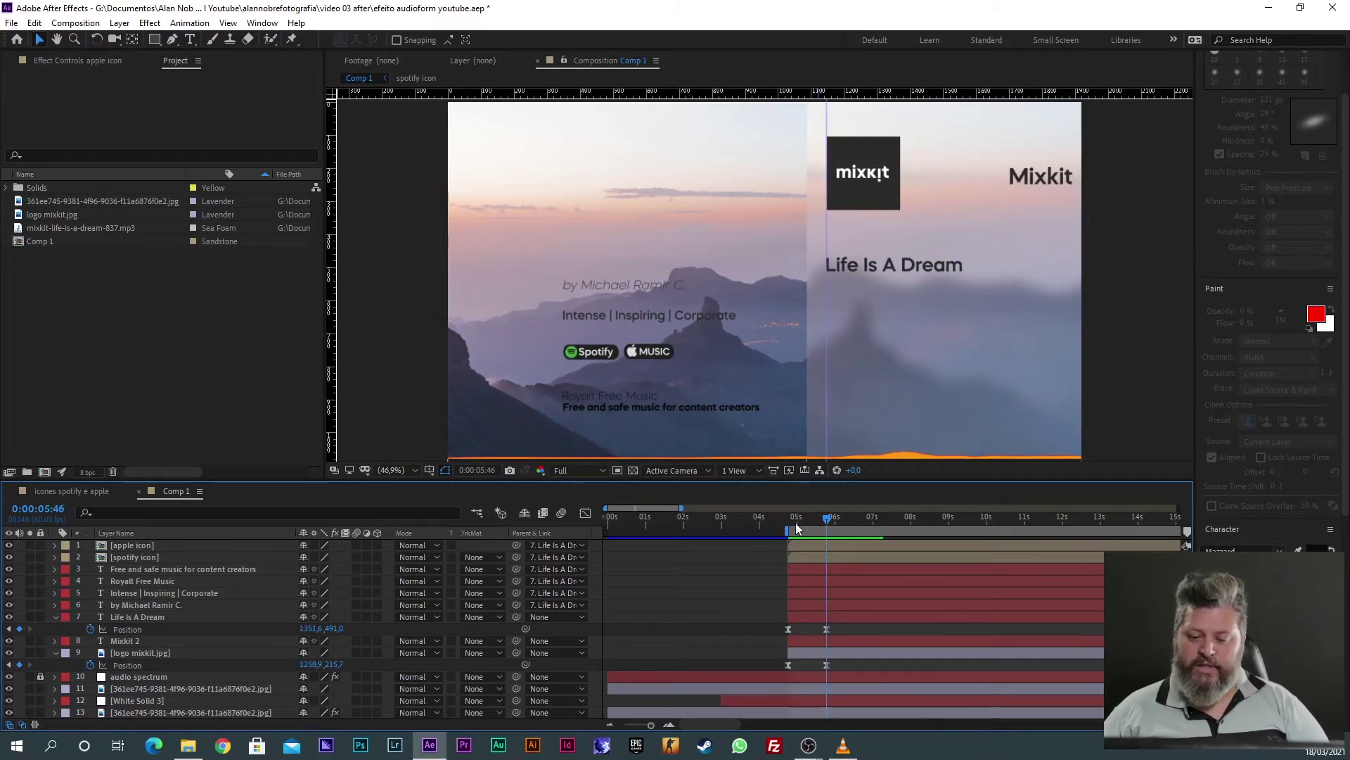
Step: At 0:00:04:47, move the six parented layers horizontally out of the frame beneath the off-screen title, and preview their entrance
{"action": "left_click_drag", "start_coordinate": [812, 519], "coordinate": [792, 522]}
{"action": "left_click", "coordinate": [796, 545]}
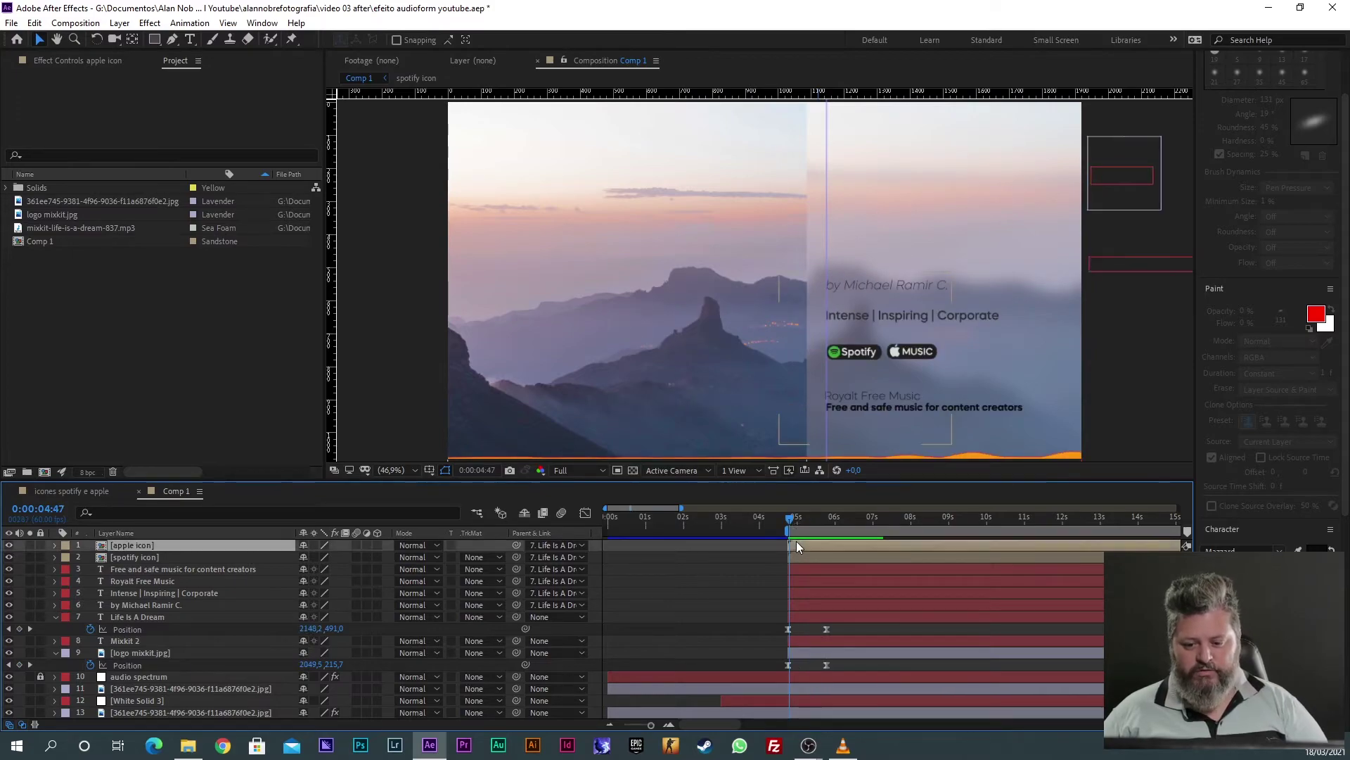
{"action": "left_click", "coordinate": [807, 606], "text": "shift"}
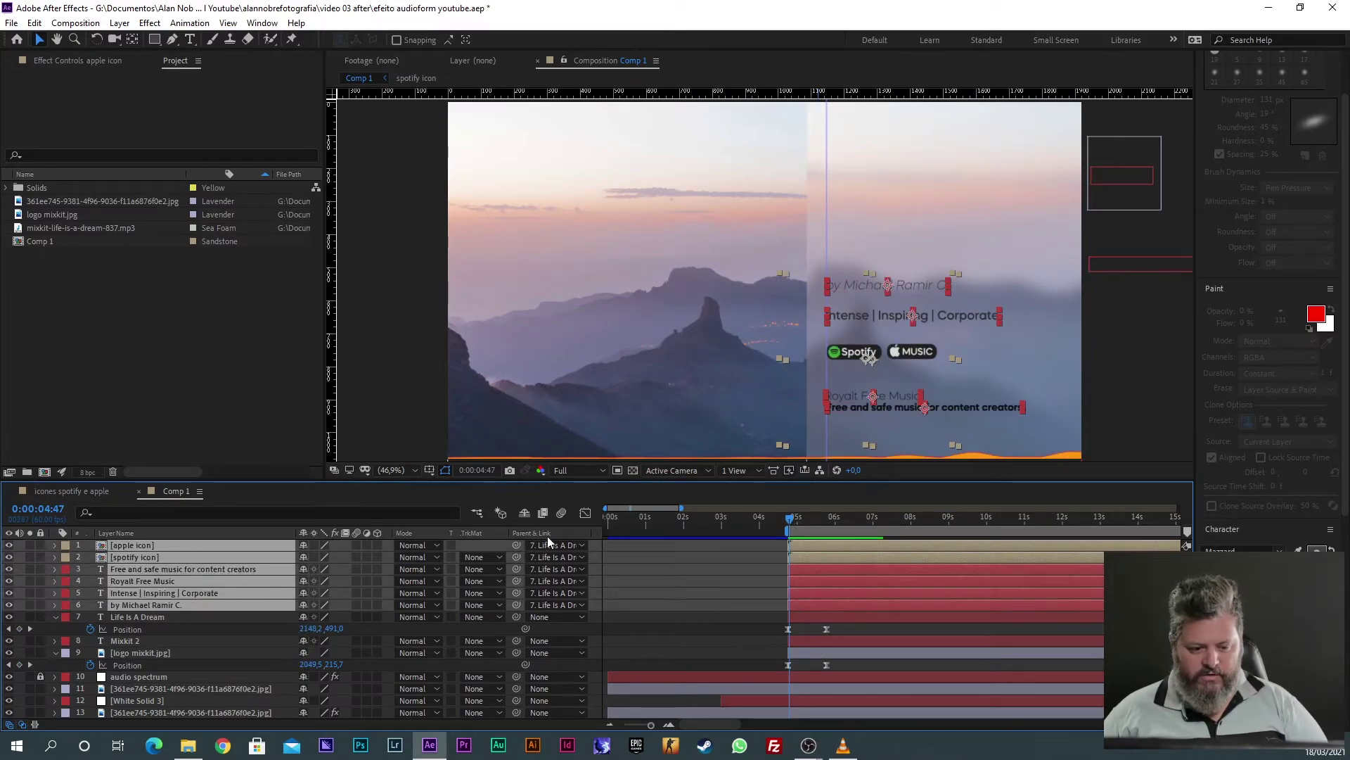
{"action": "left_click_drag", "start_coordinate": [873, 353], "coordinate": [1127, 364]}
{"action": "left_click", "coordinate": [1132, 359]}
{"action": "key", "text": "space"}
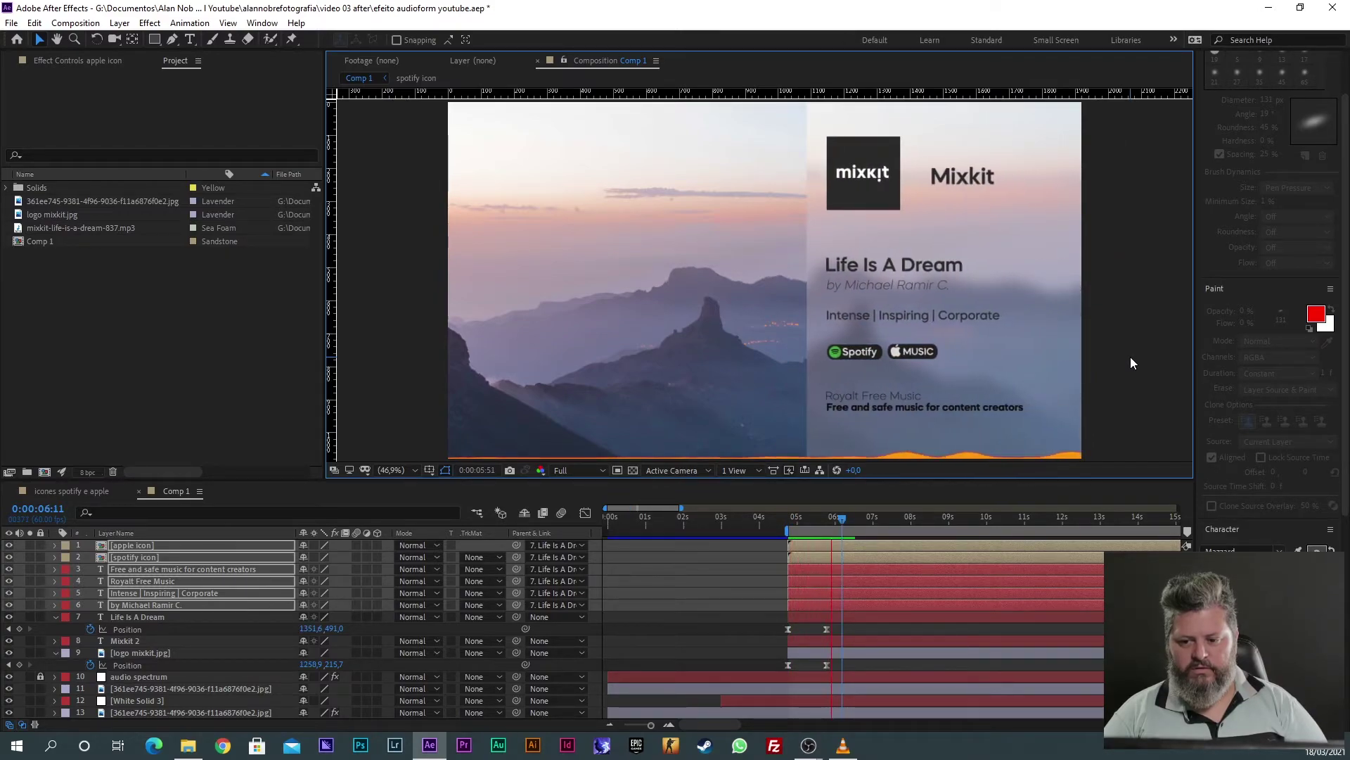
{"action": "key", "text": "space"}
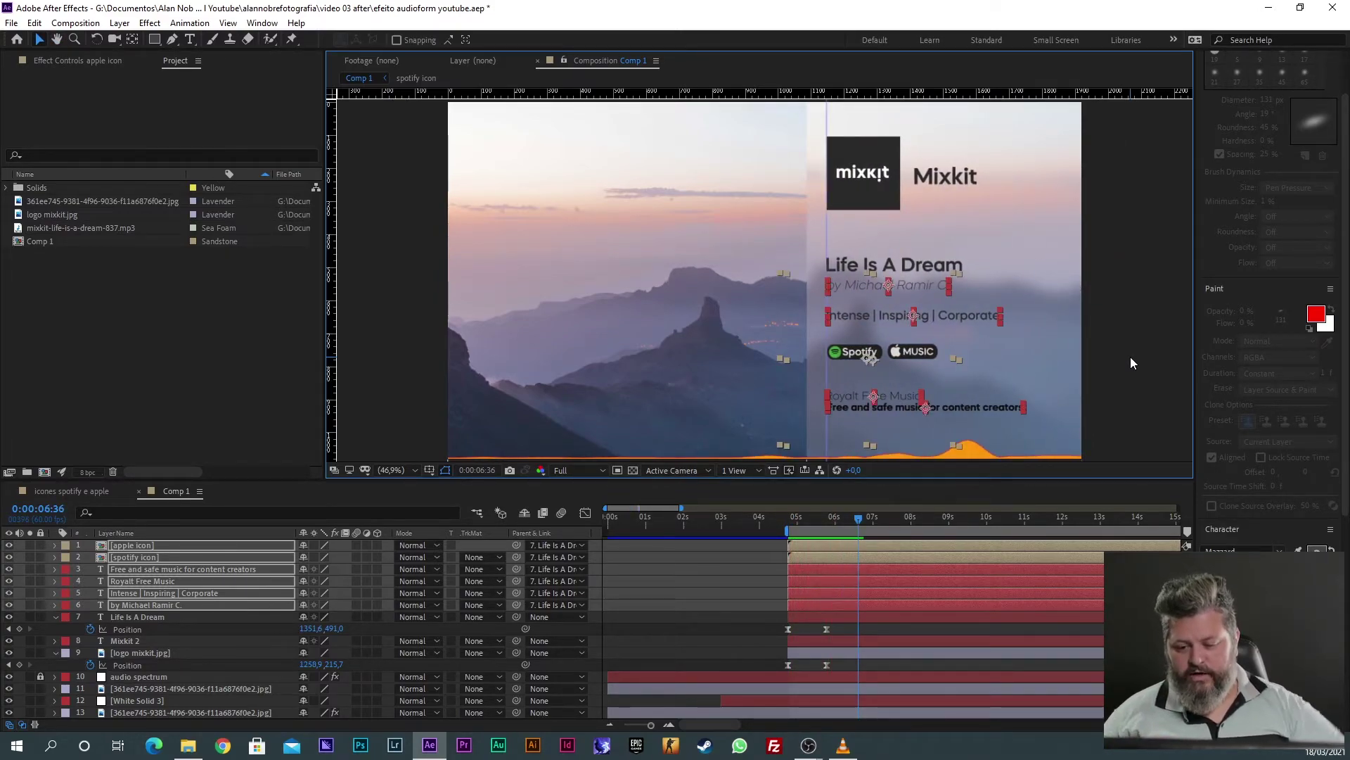
Step: Delay the seven layers from the apple icon through "Life Is A Dream" so the title's last Position keyframe lands at 0:00:06:21, and preview
{"action": "left_click", "coordinate": [719, 592]}
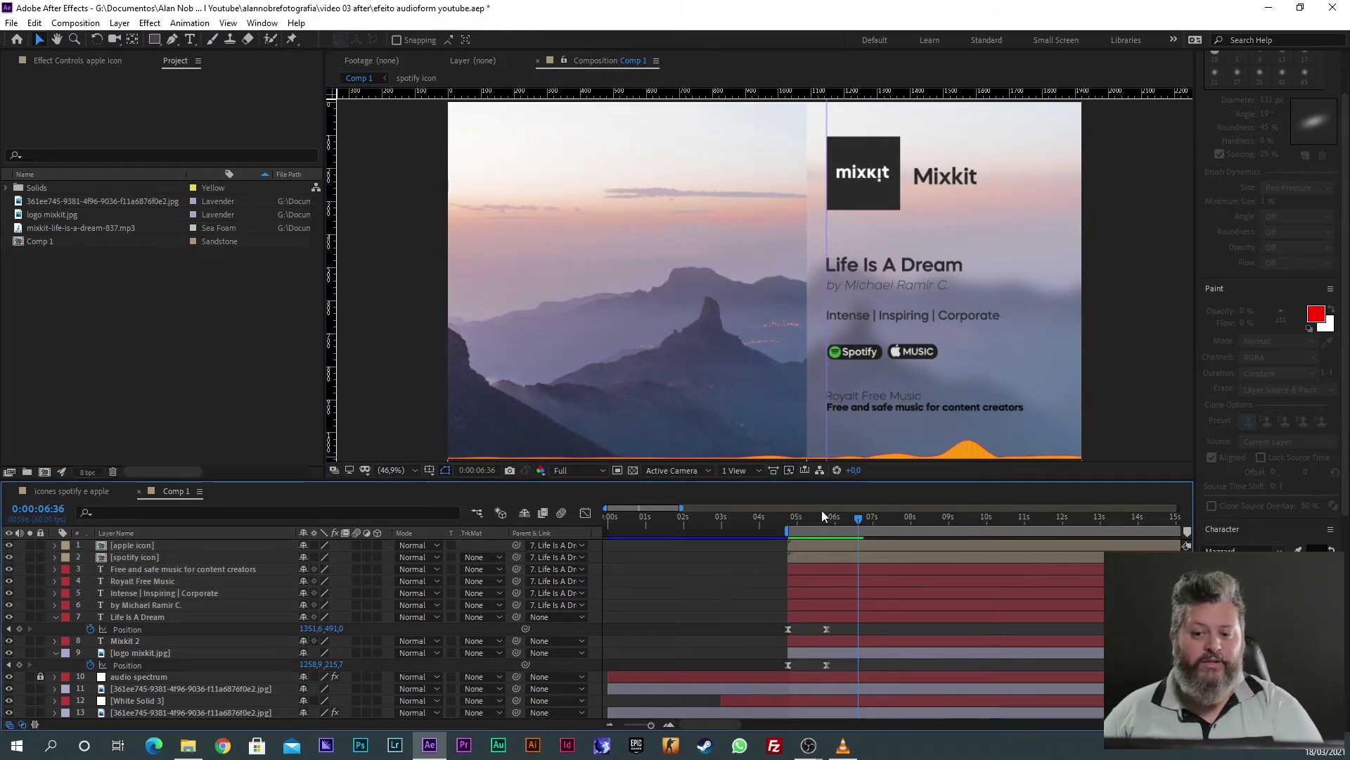
{"action": "left_click", "coordinate": [799, 546]}
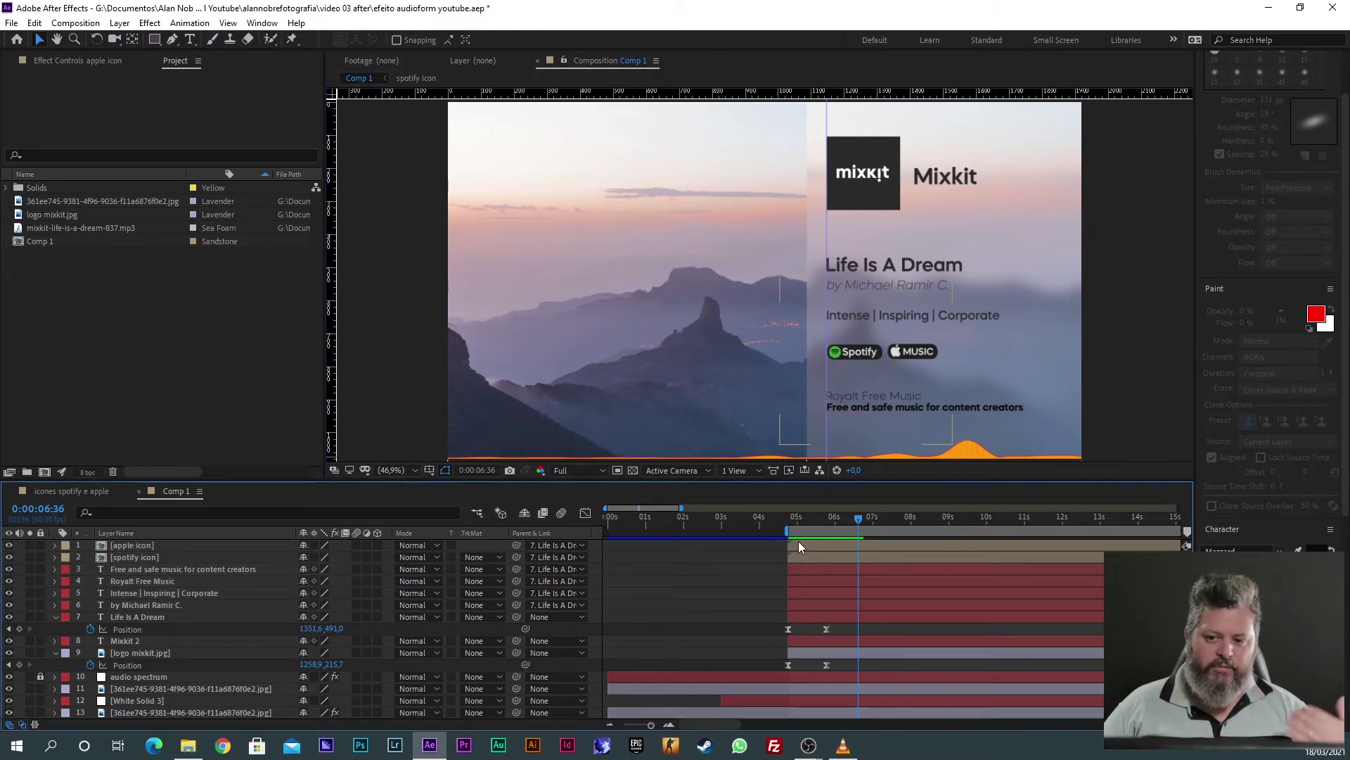
{"action": "left_click", "coordinate": [799, 545]}
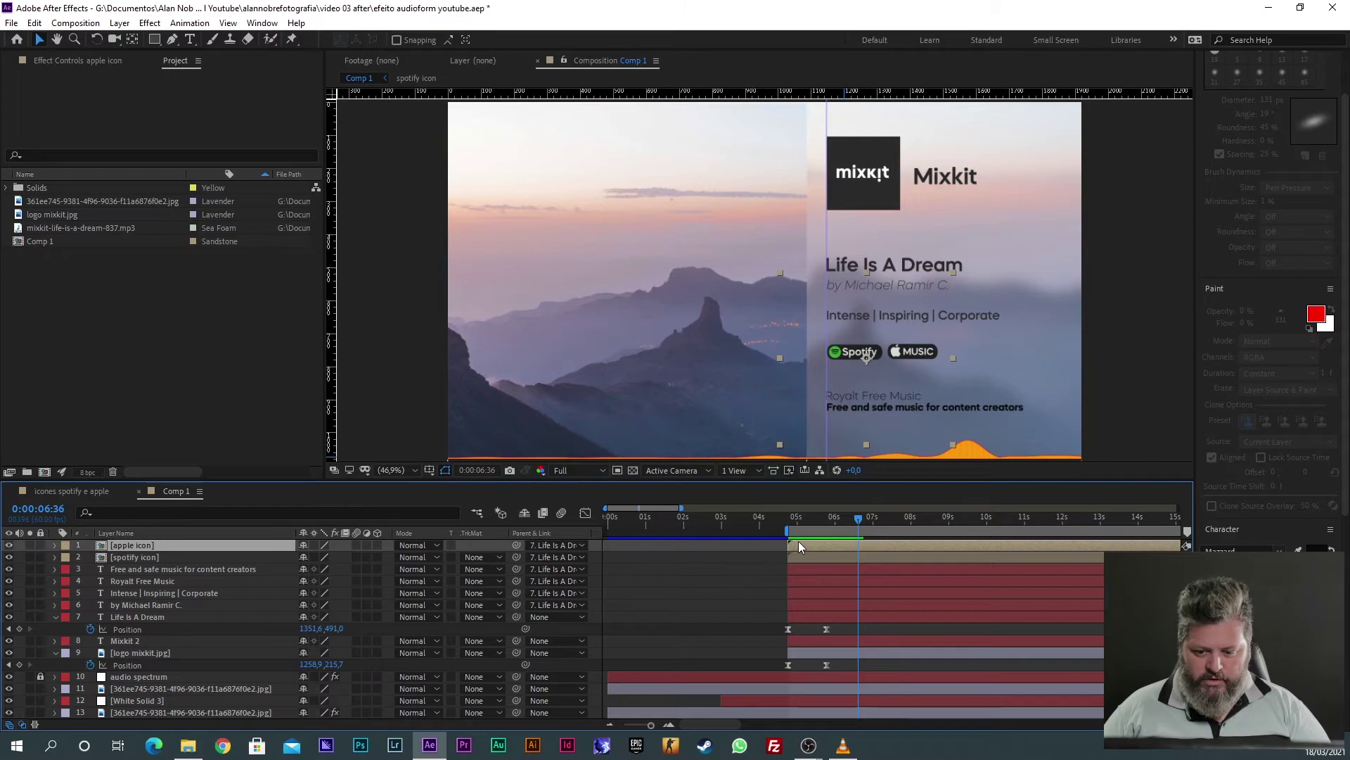
{"action": "left_click", "coordinate": [801, 614], "text": "shift"}
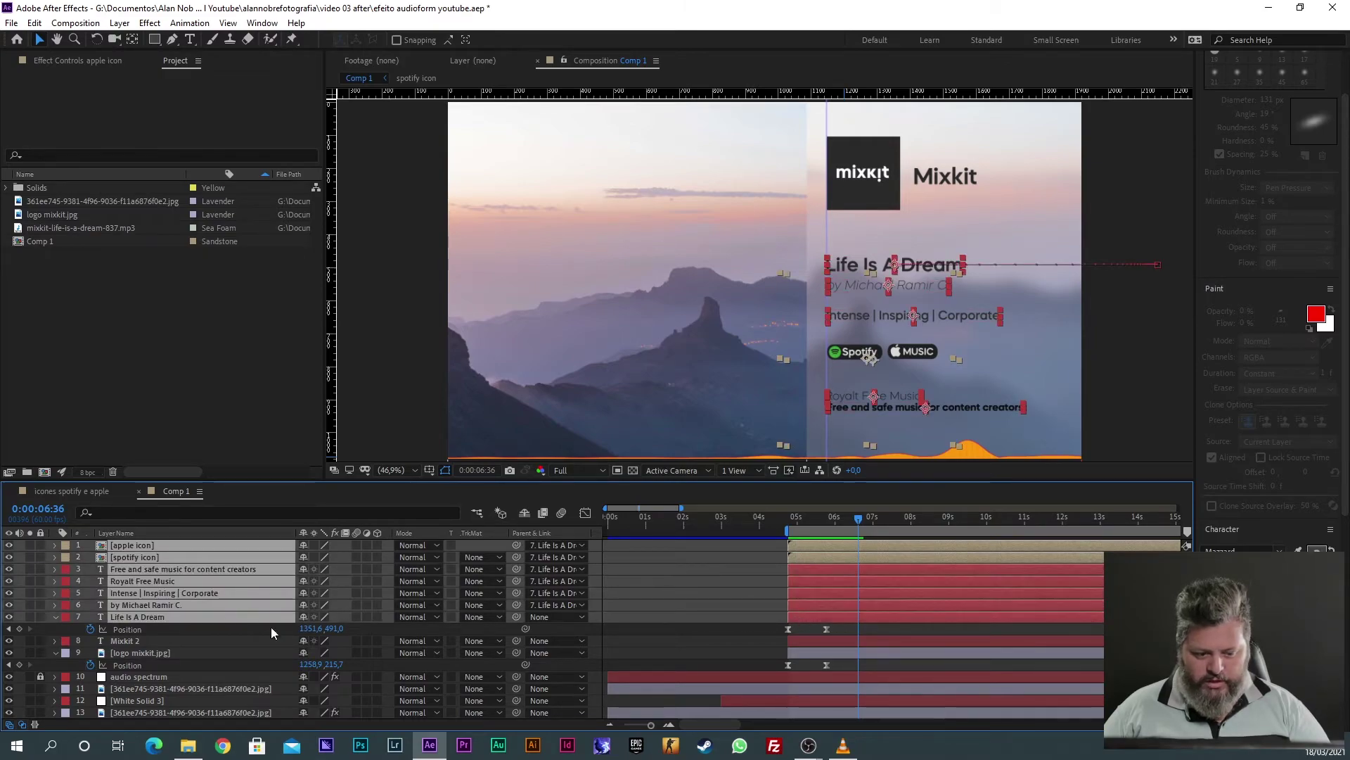
{"action": "left_click_drag", "start_coordinate": [800, 617], "coordinate": [820, 617]}
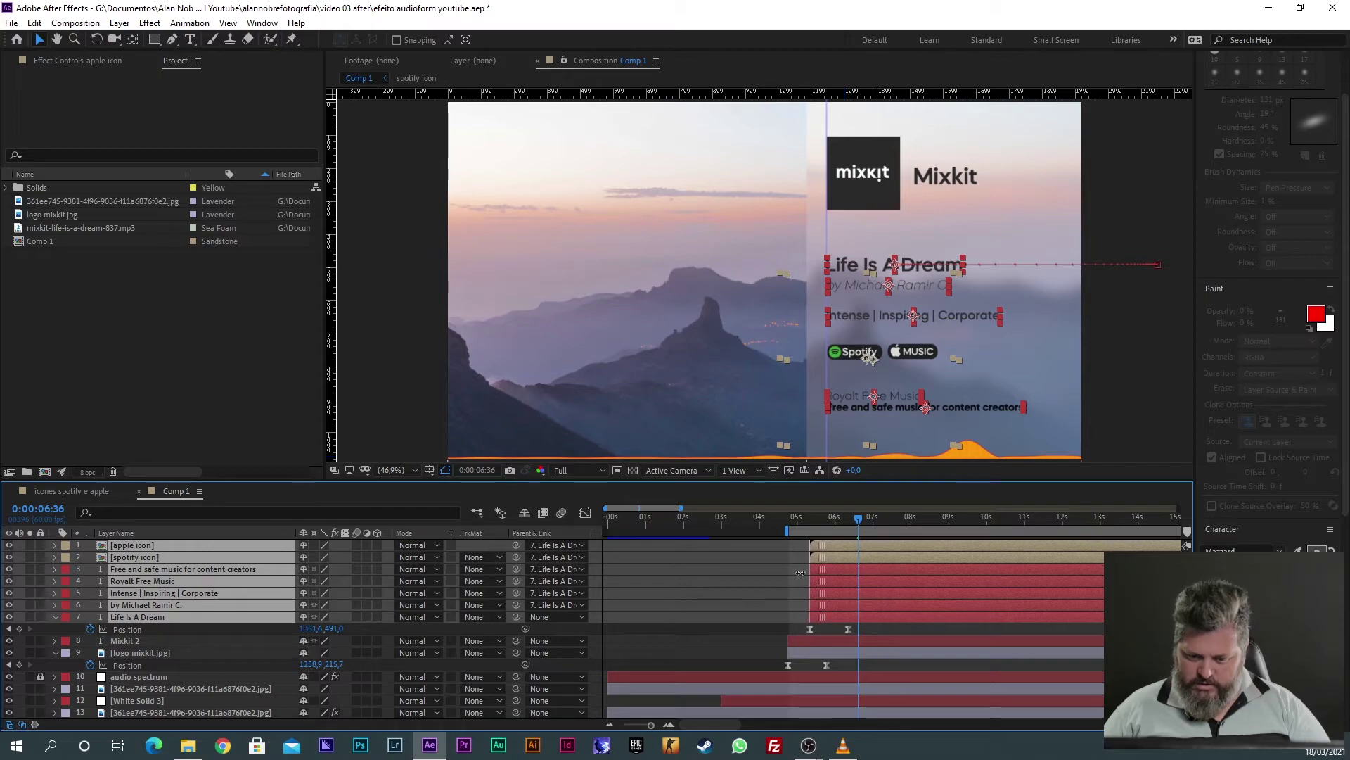
{"action": "left_click_drag", "start_coordinate": [786, 516], "coordinate": [850, 521]}
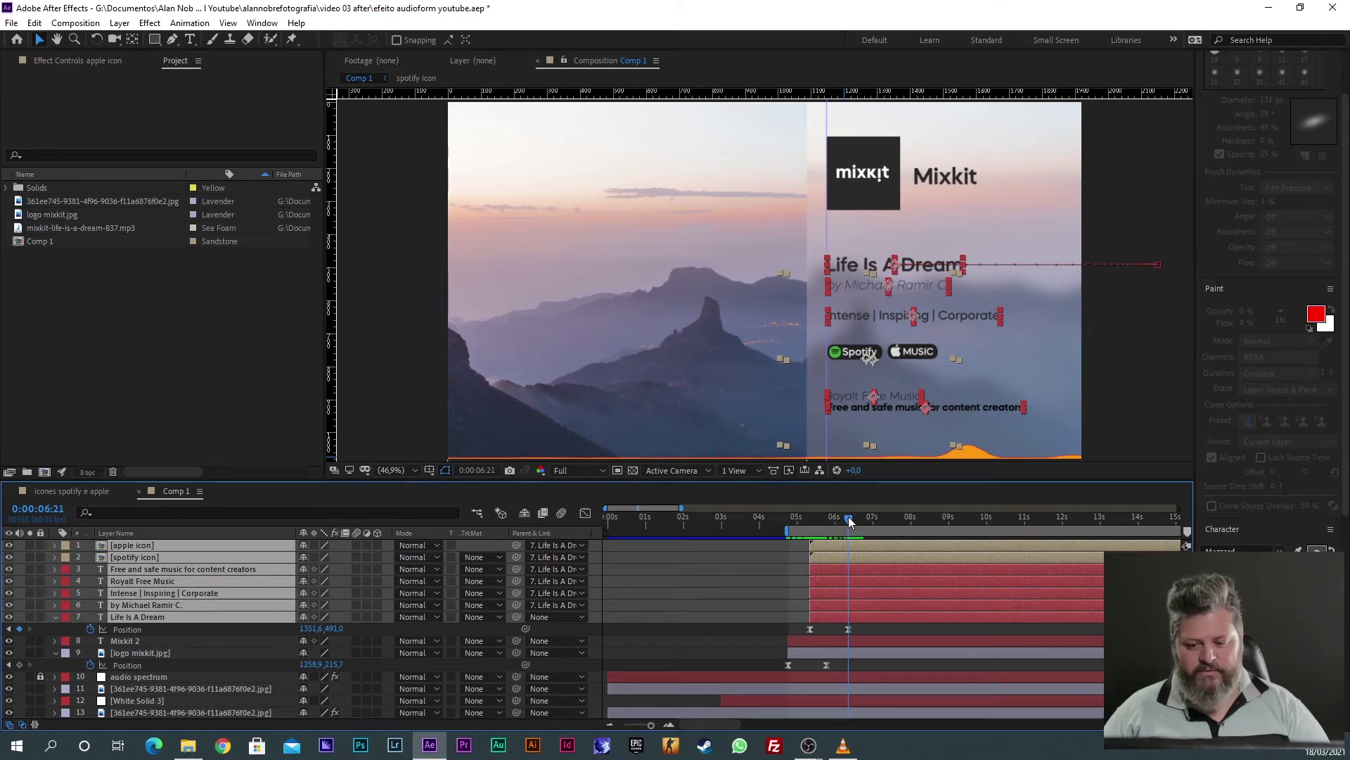
{"action": "key", "text": "space"}
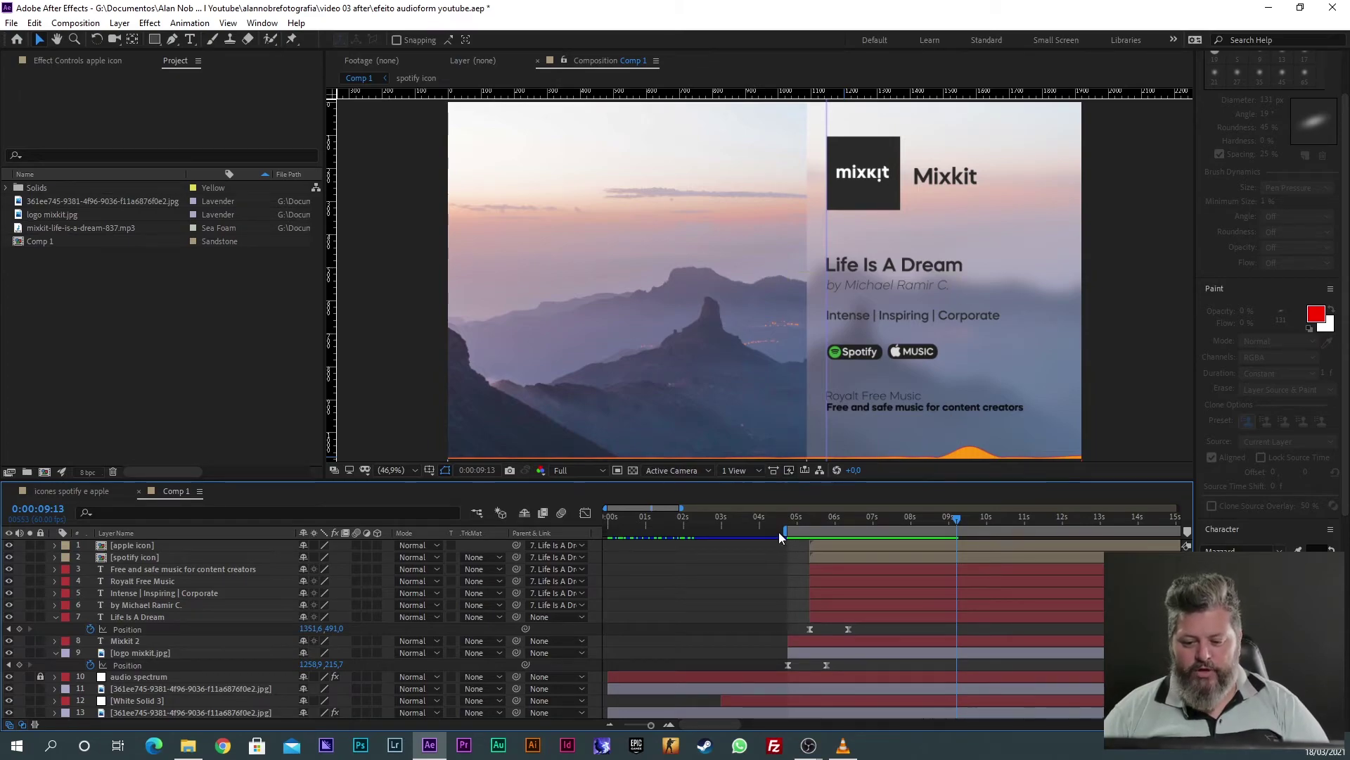
Step: Extend the work area back to the start of the composition and preview the whole animation from 0:00:00:00
{"action": "left_click_drag", "start_coordinate": [788, 529], "coordinate": [577, 528]}
{"action": "left_click", "coordinate": [605, 517]}
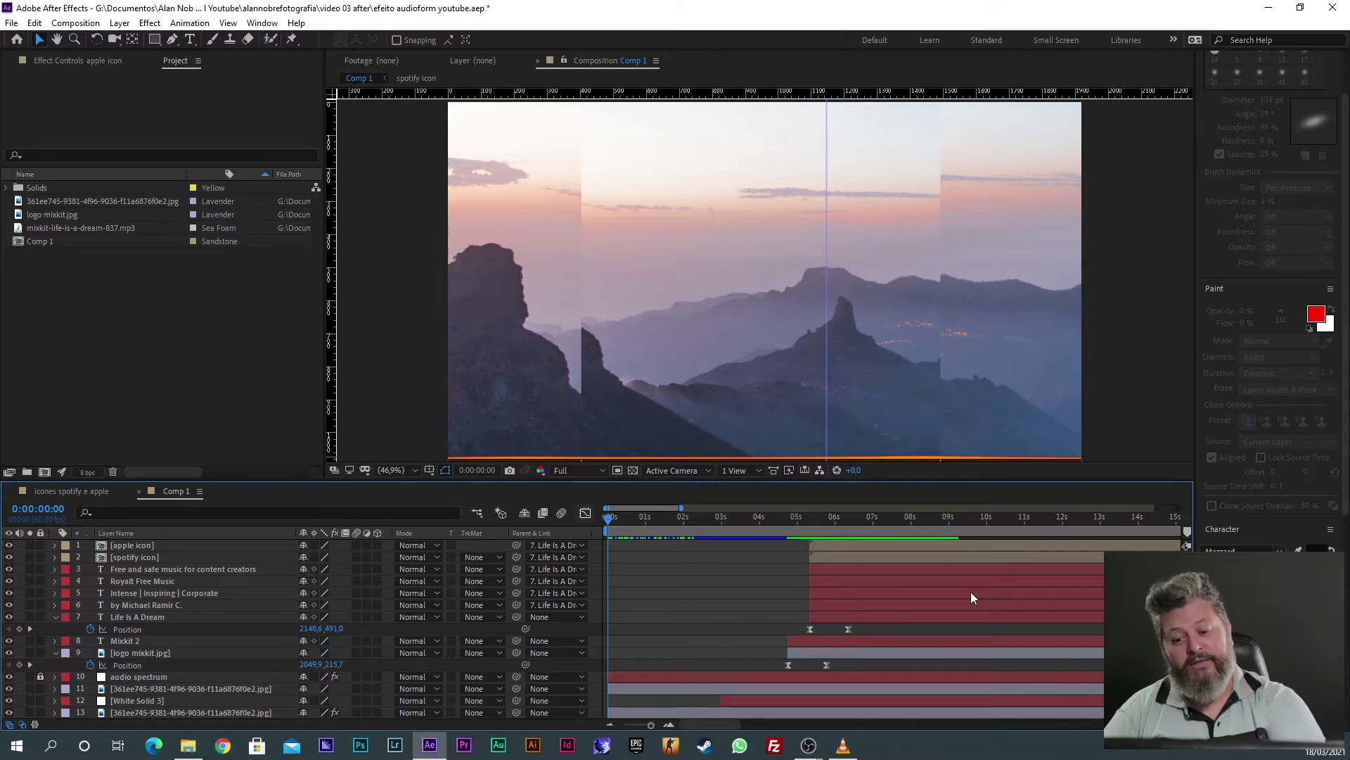
{"action": "key", "text": "space"}
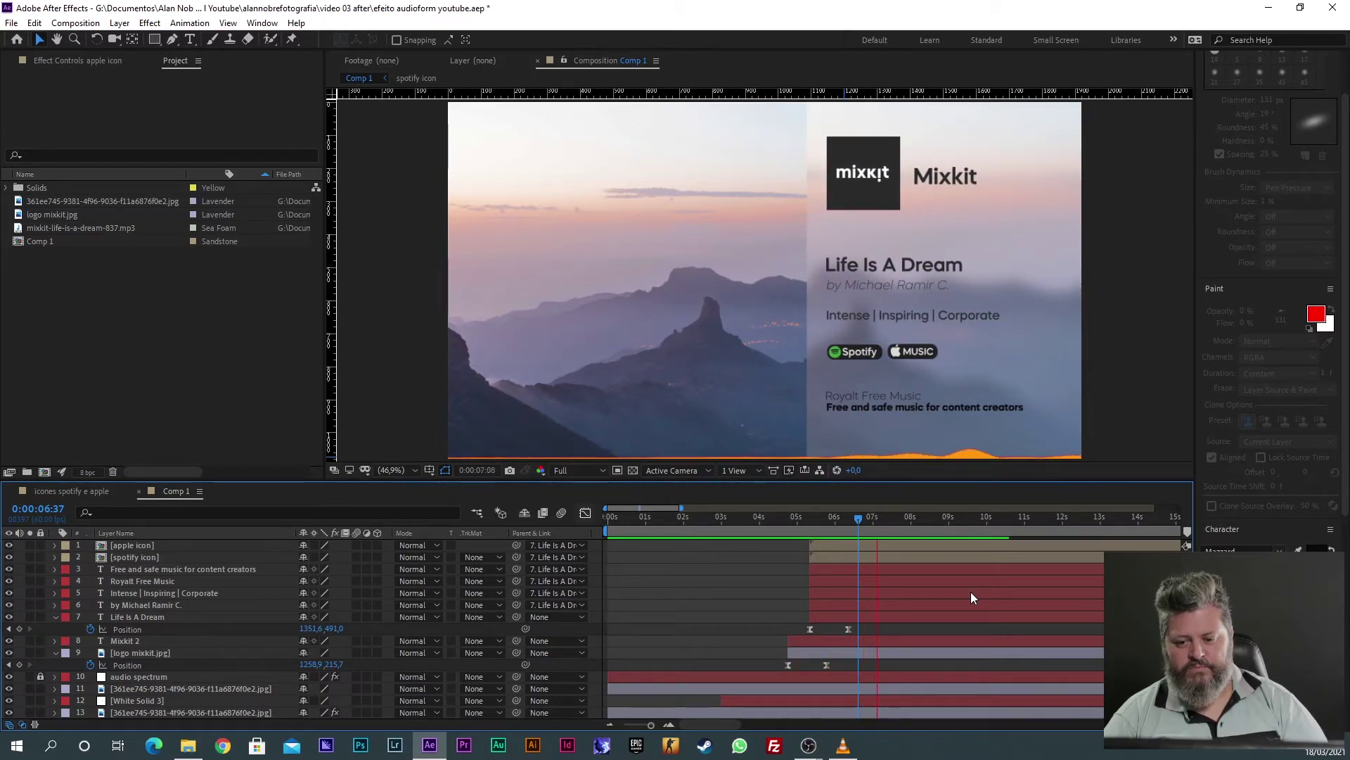
{"action": "key", "text": "space"}
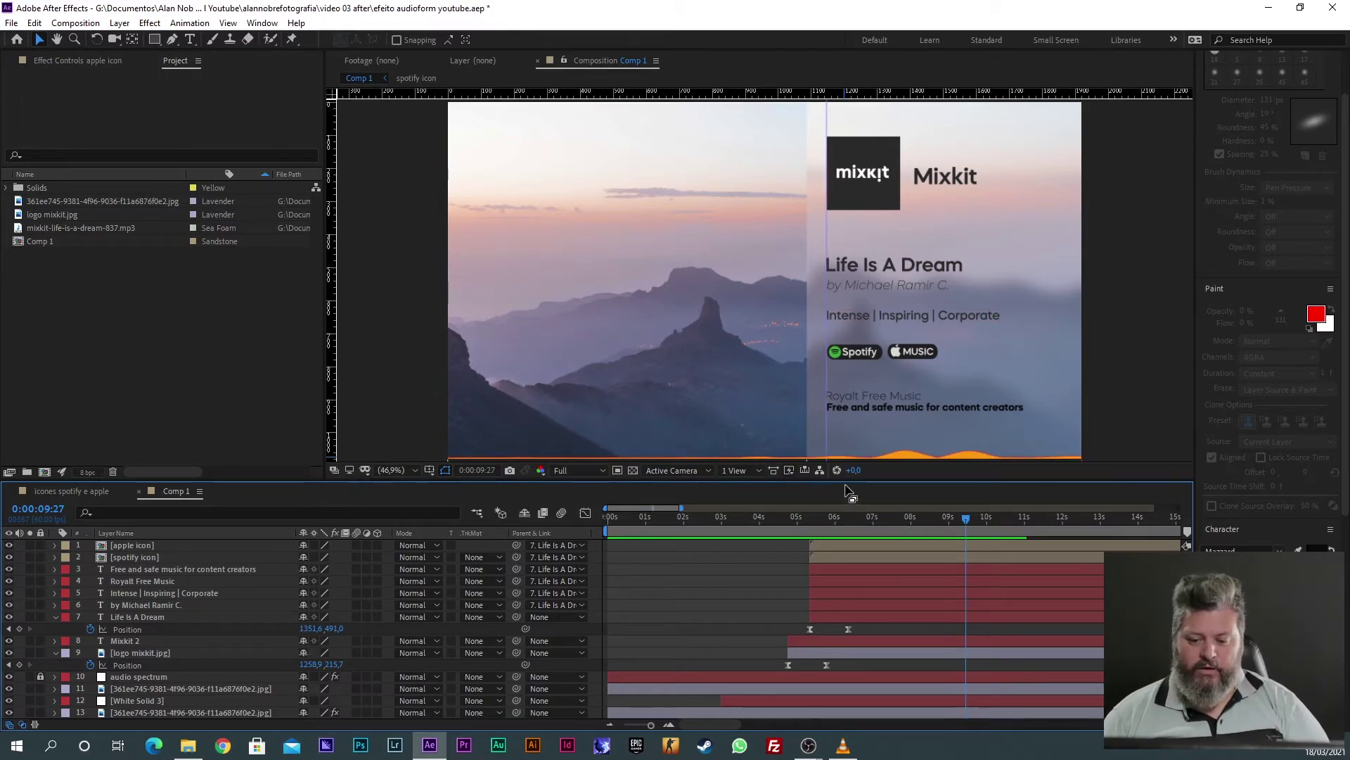
Step: Enlarge the timeline area and collapse the keyframed properties of all layers
{"action": "left_click_drag", "start_coordinate": [846, 490], "coordinate": [826, 377]}
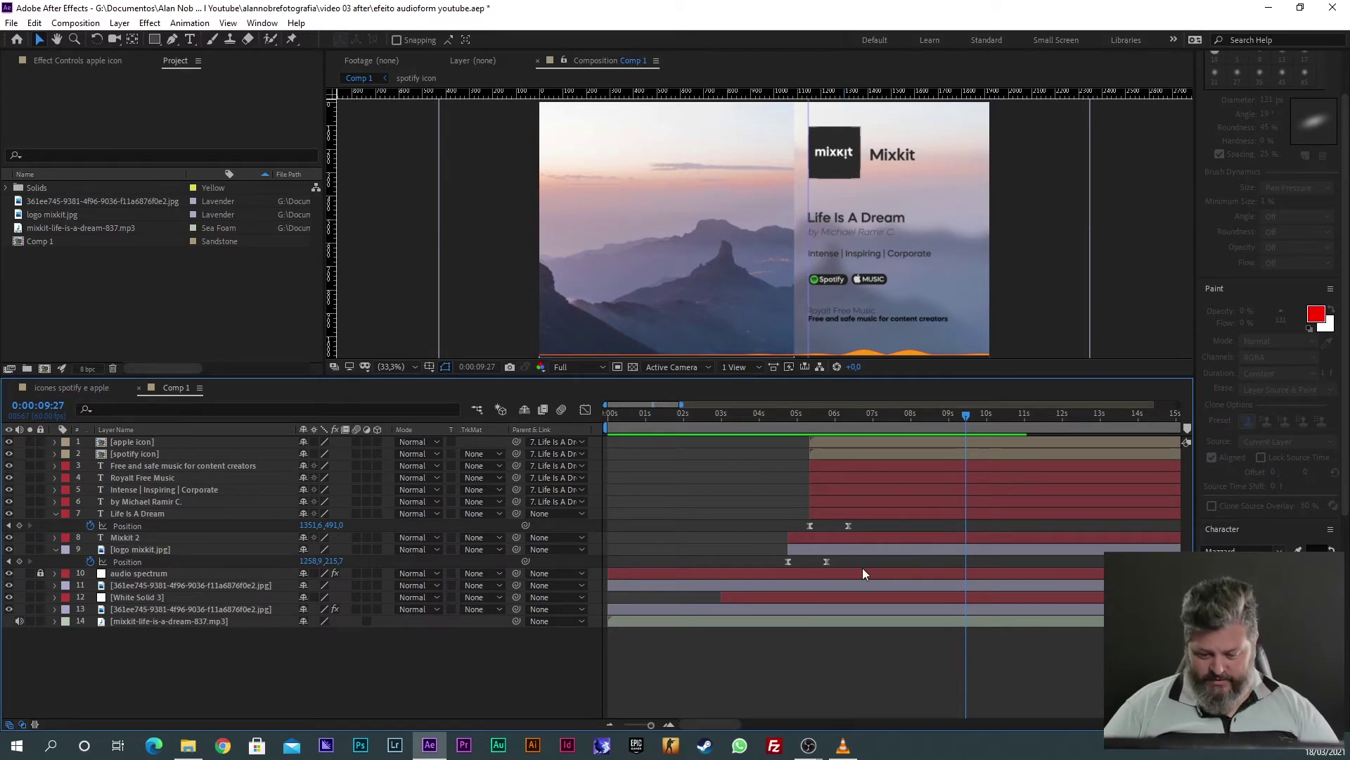
{"action": "key", "text": "ctrl+a"}
{"action": "key", "text": "u"}
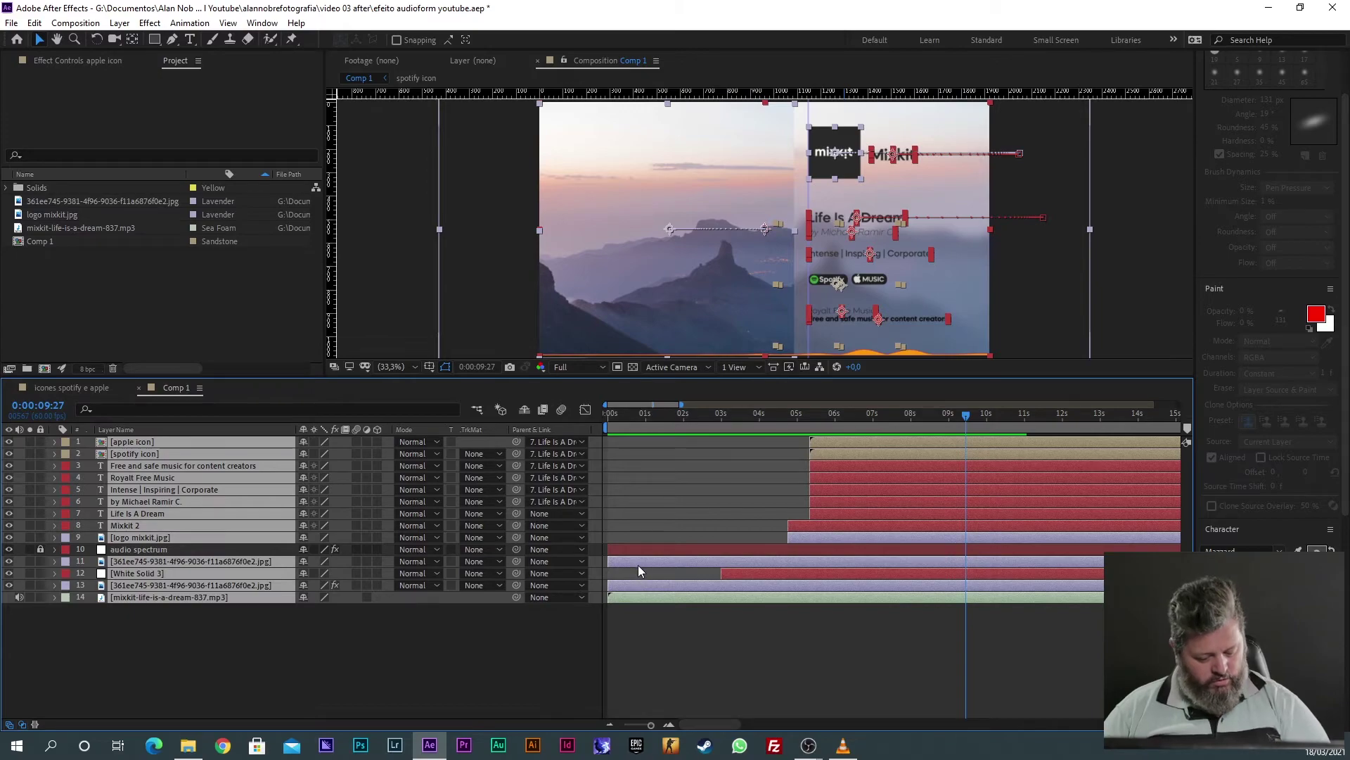
Step: Reveal the keyframed properties of all selected layers in the timeline and clear the selection
{"action": "key", "text": "u"}
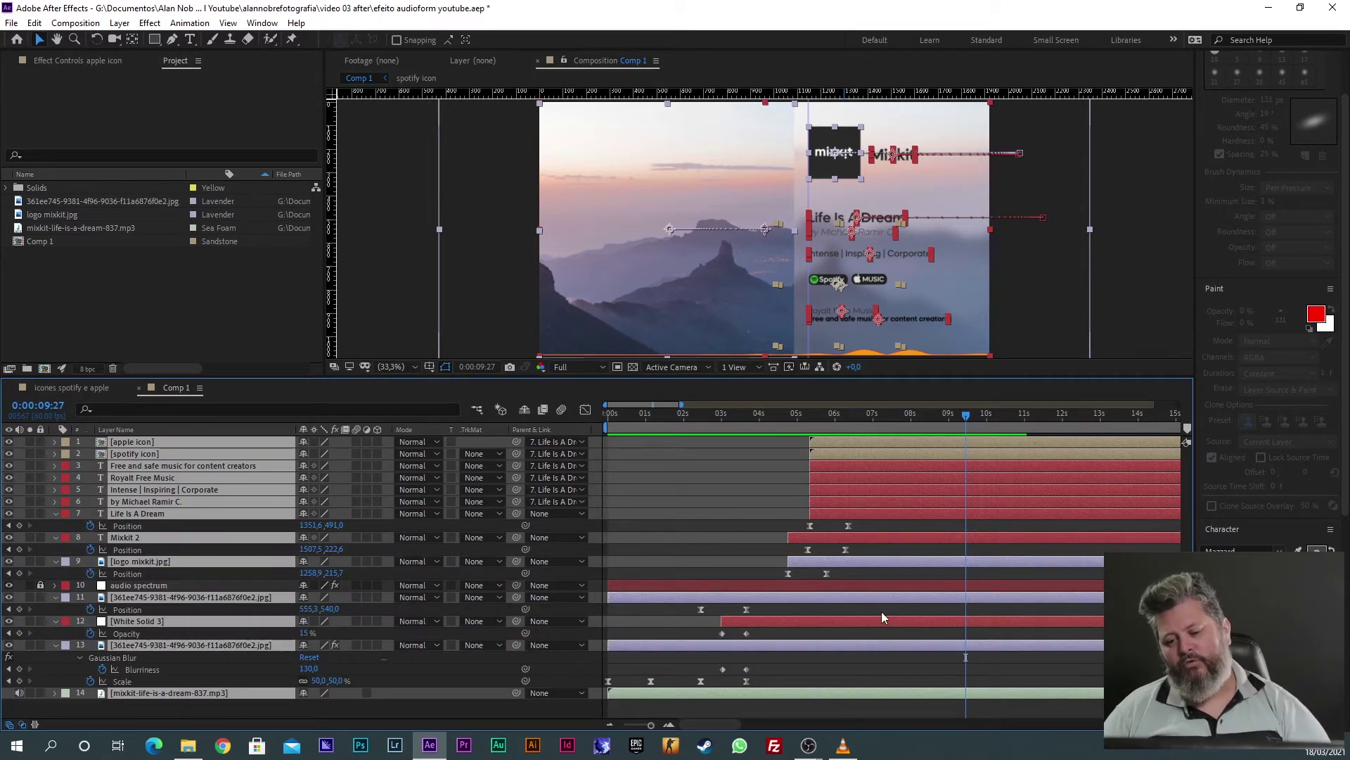
{"action": "left_click", "coordinate": [825, 665]}
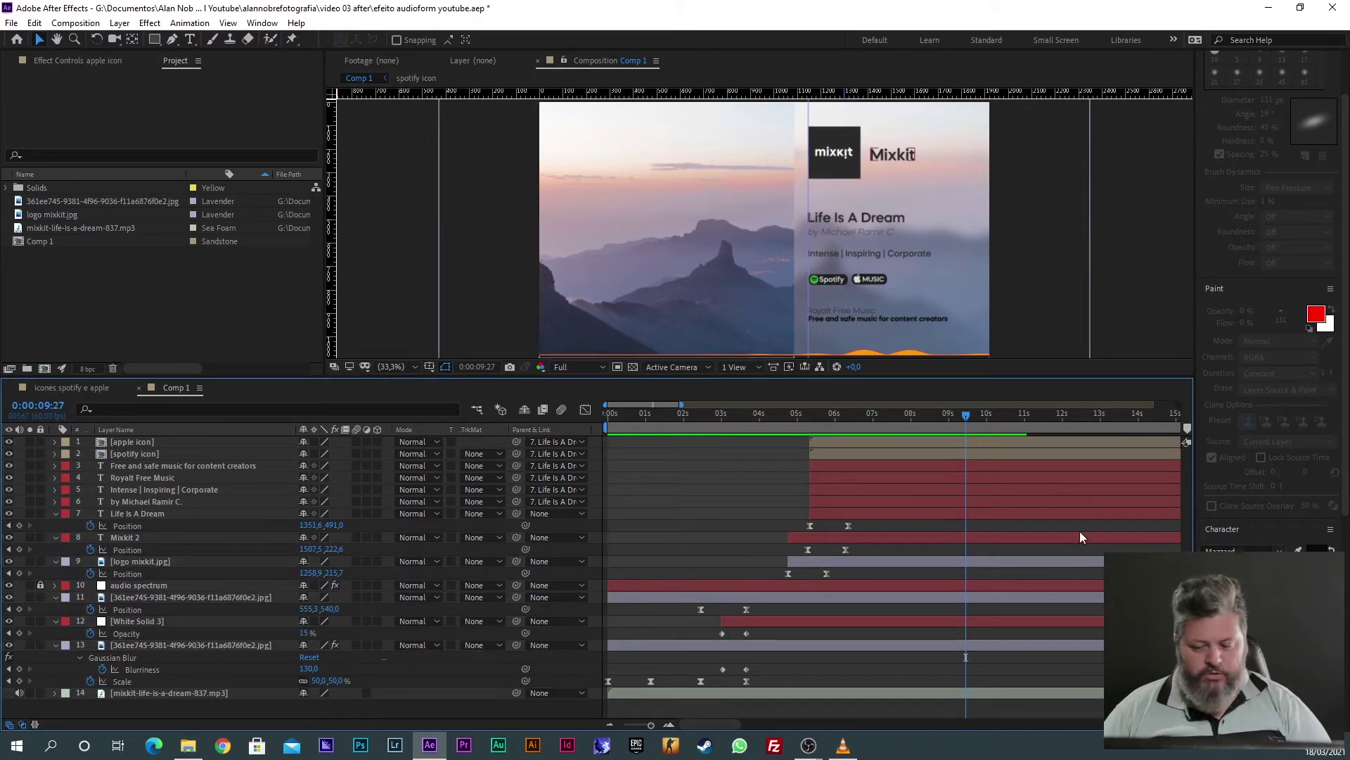
{"action": "left_click_drag", "start_coordinate": [812, 415], "coordinate": [960, 415]}
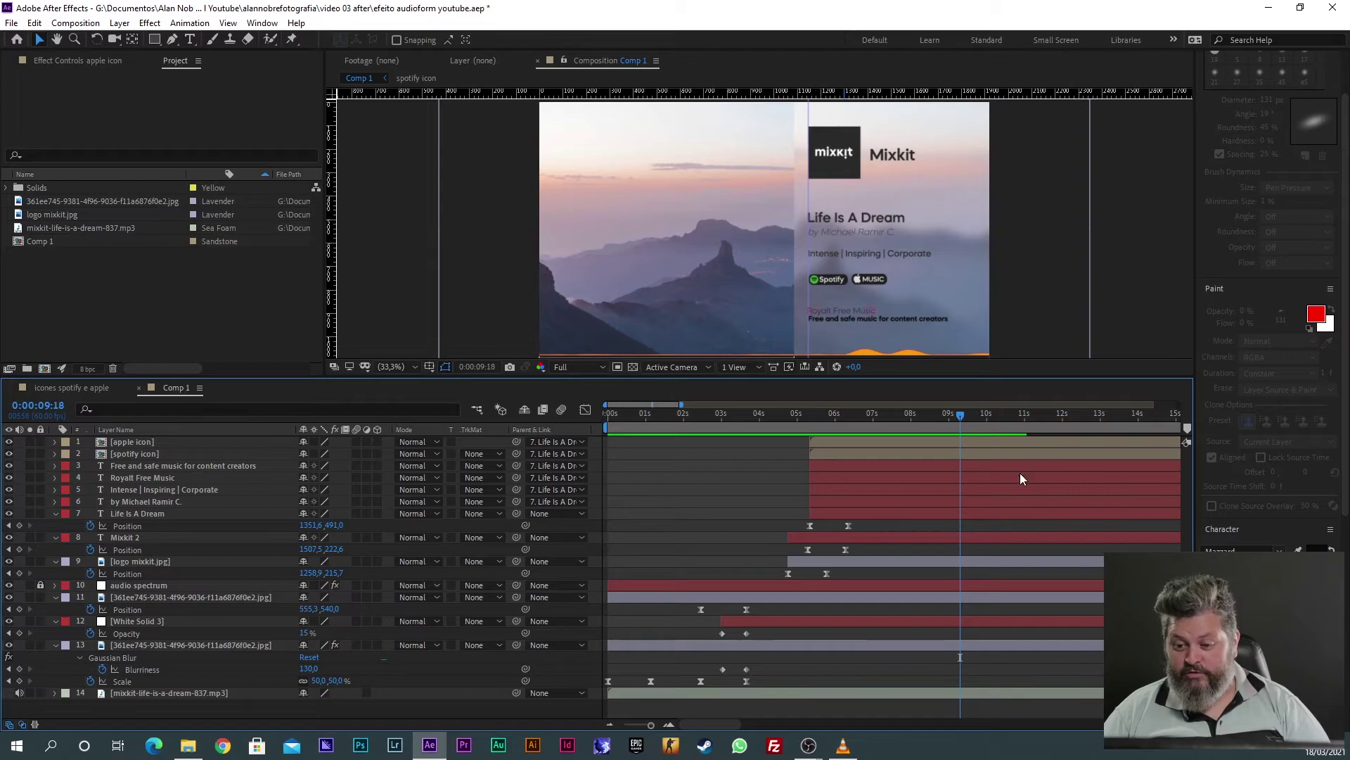
Step: Copy the two entrance Position keyframes of the "Life Is A Dream" layer to 0:00:10:01
{"action": "left_click", "coordinate": [848, 526]}
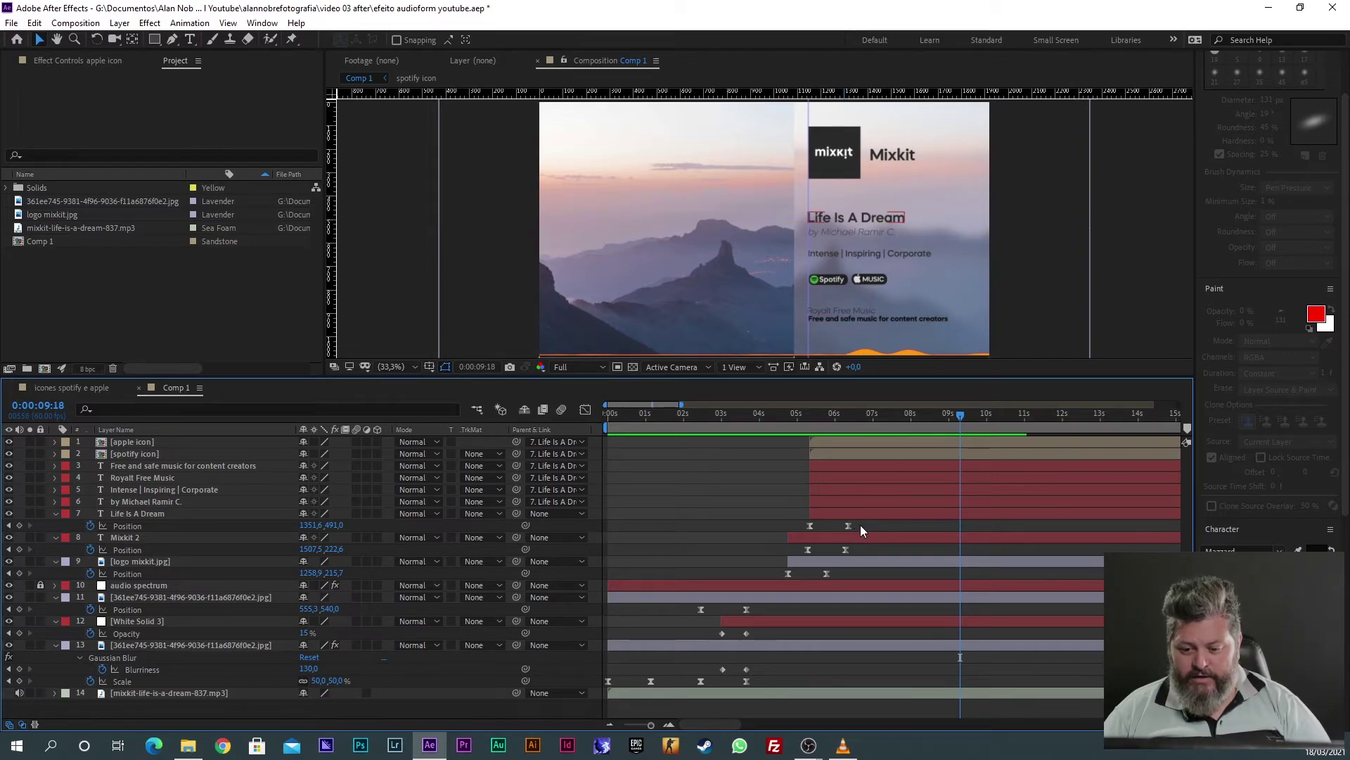
{"action": "left_click_drag", "start_coordinate": [866, 524], "coordinate": [791, 553]}
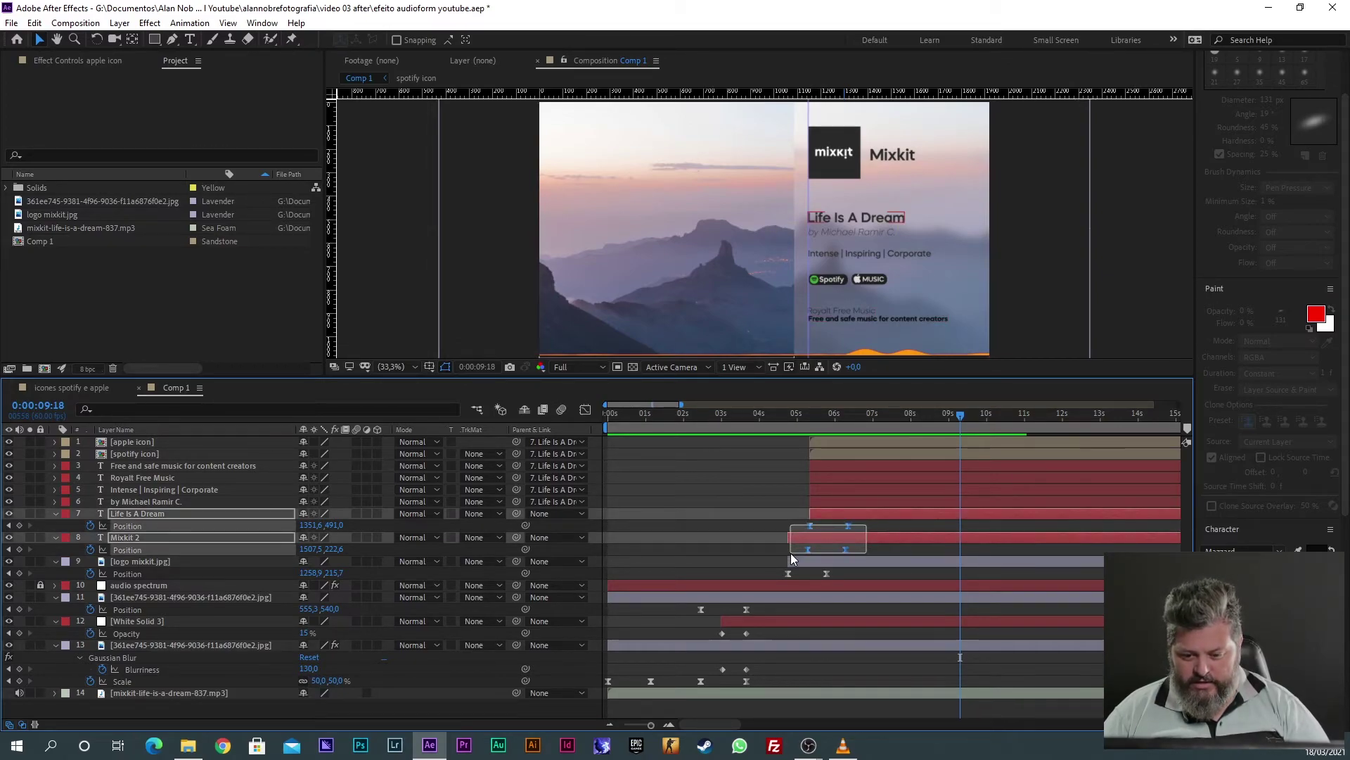
{"action": "left_click", "coordinate": [875, 527]}
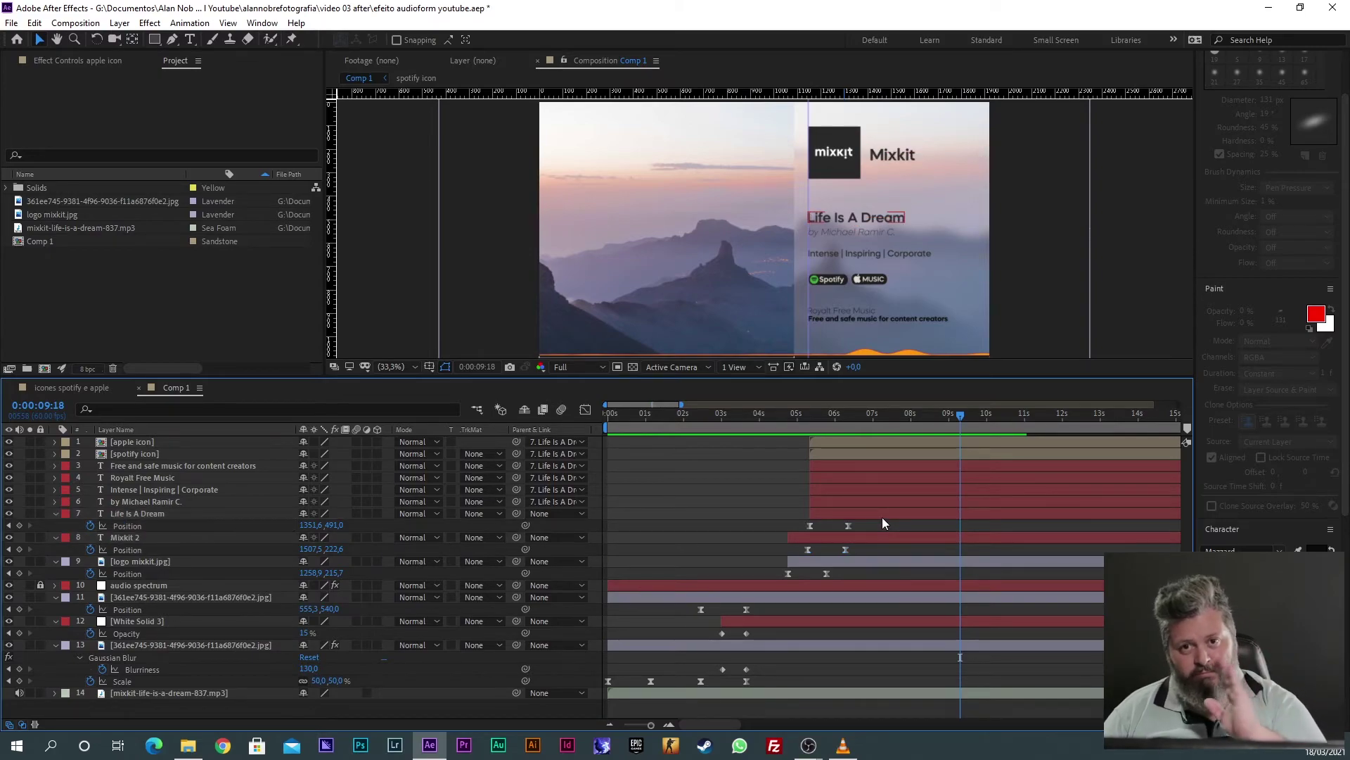
{"action": "left_click_drag", "start_coordinate": [882, 526], "coordinate": [787, 529]}
{"action": "left_click_drag", "start_coordinate": [806, 419], "coordinate": [873, 419]}
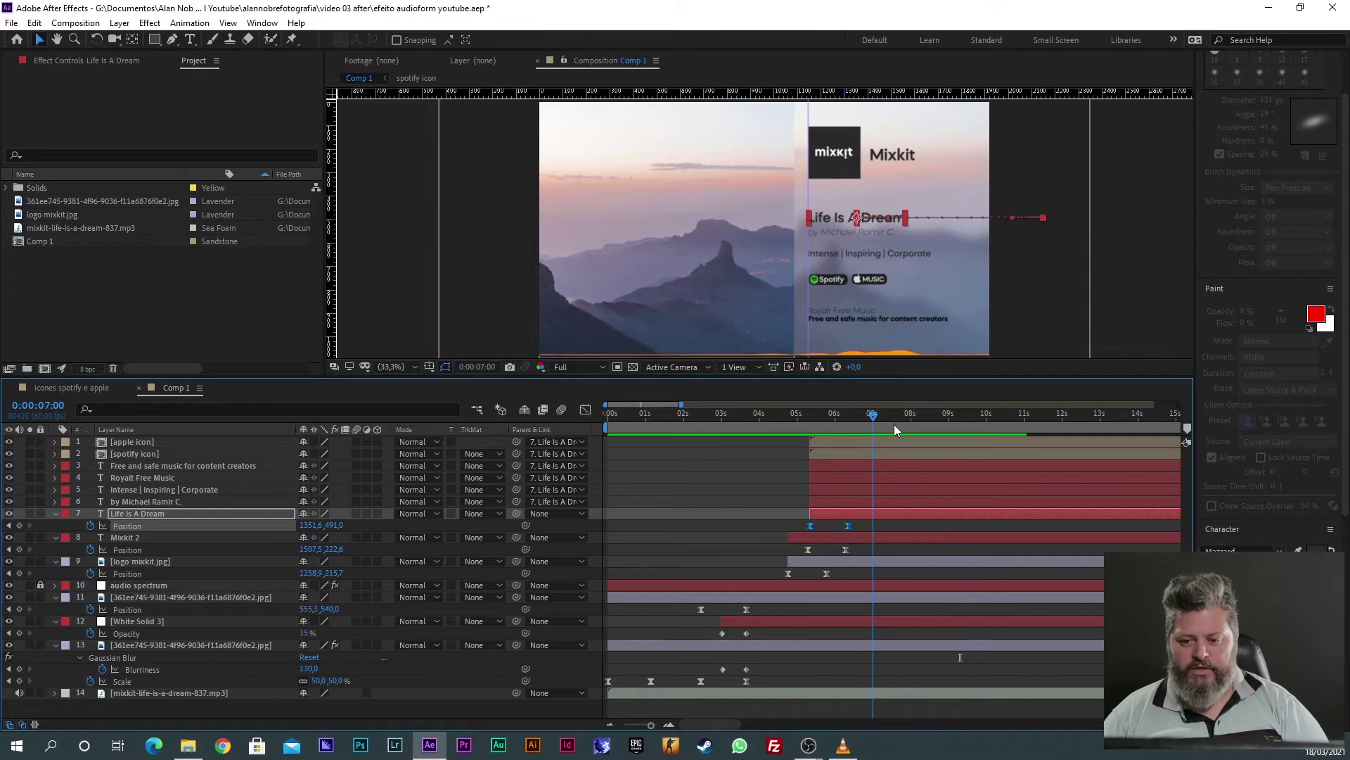
{"action": "key", "text": "space"}
{"action": "left_click_drag", "start_coordinate": [912, 436], "coordinate": [988, 435]}
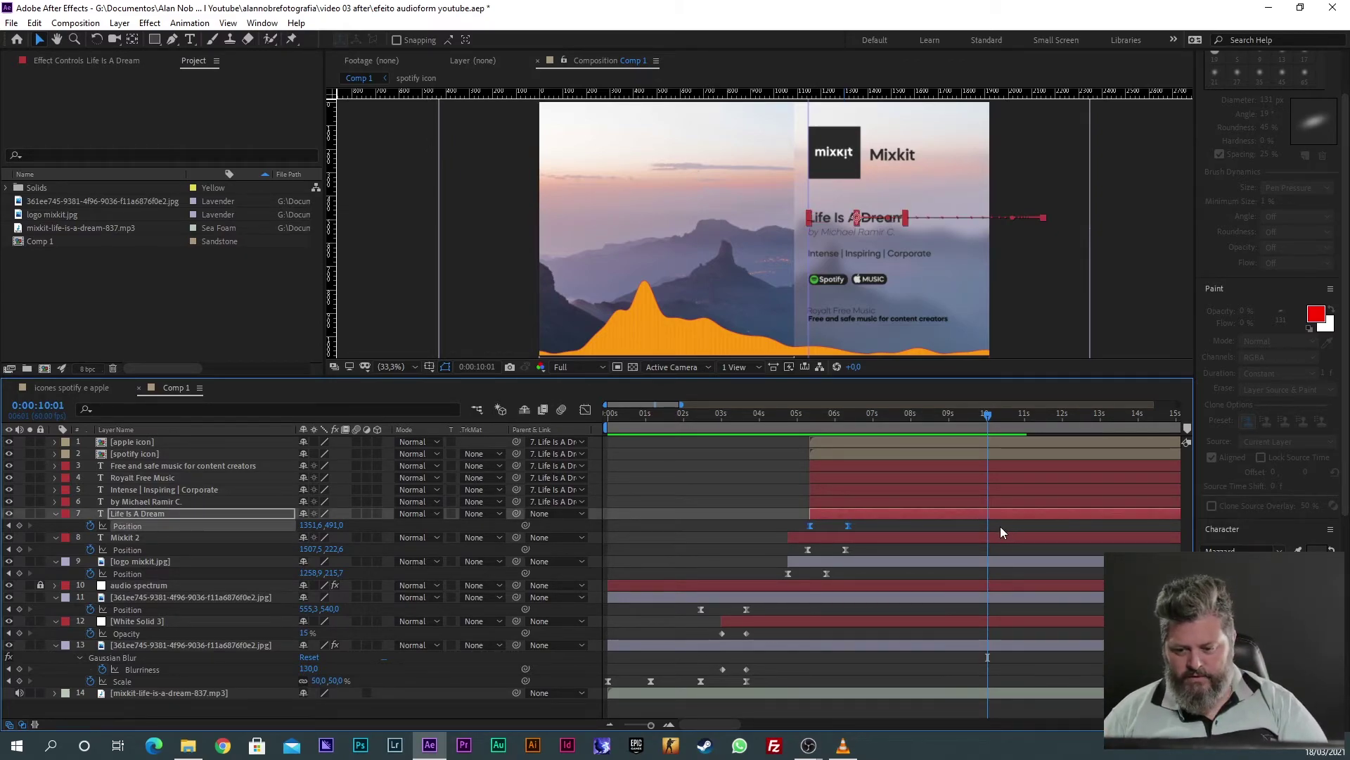
{"action": "key", "text": "ctrl+v"}
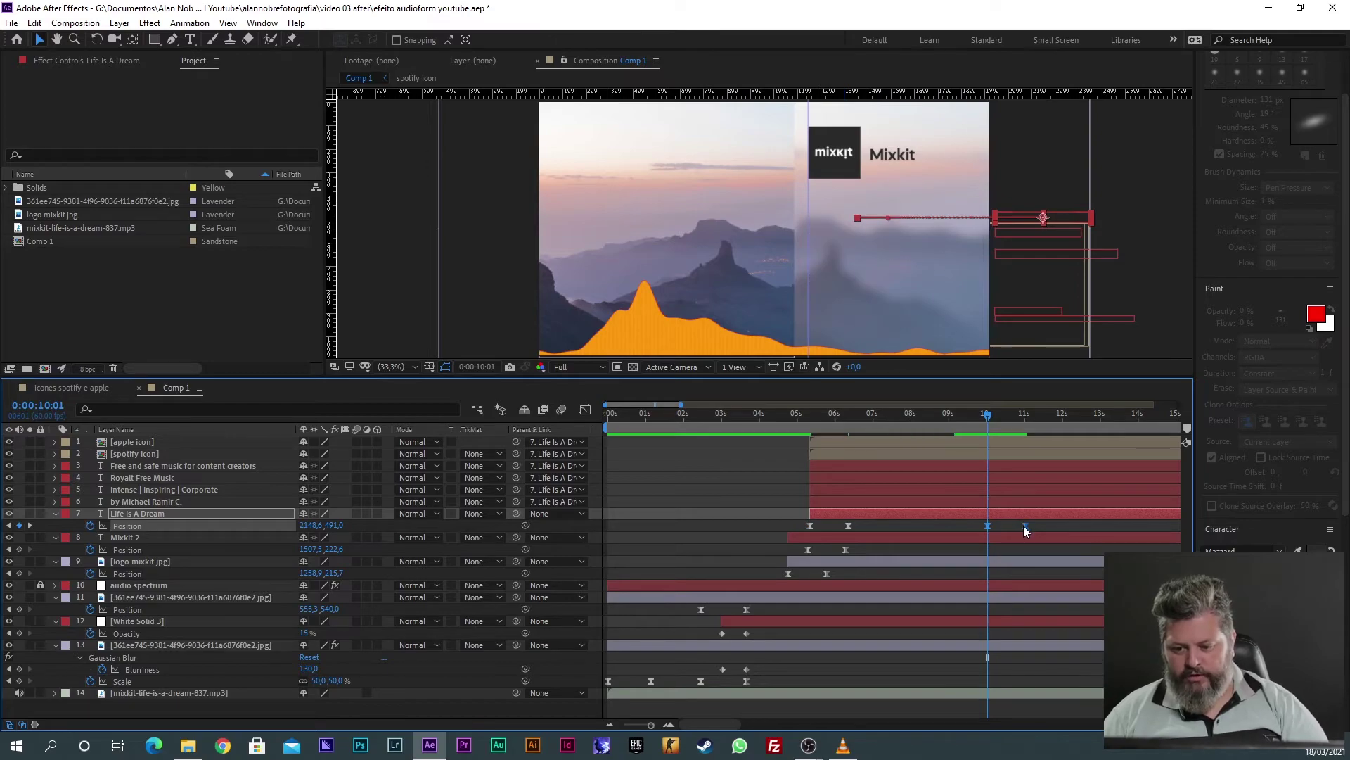
Step: Time-reverse the copied title Position keyframes at 0:00:10:01 and scrub through the slide-out
{"action": "right_click", "coordinate": [1024, 526]}
{"action": "mouse_move", "coordinate": [1071, 705]}
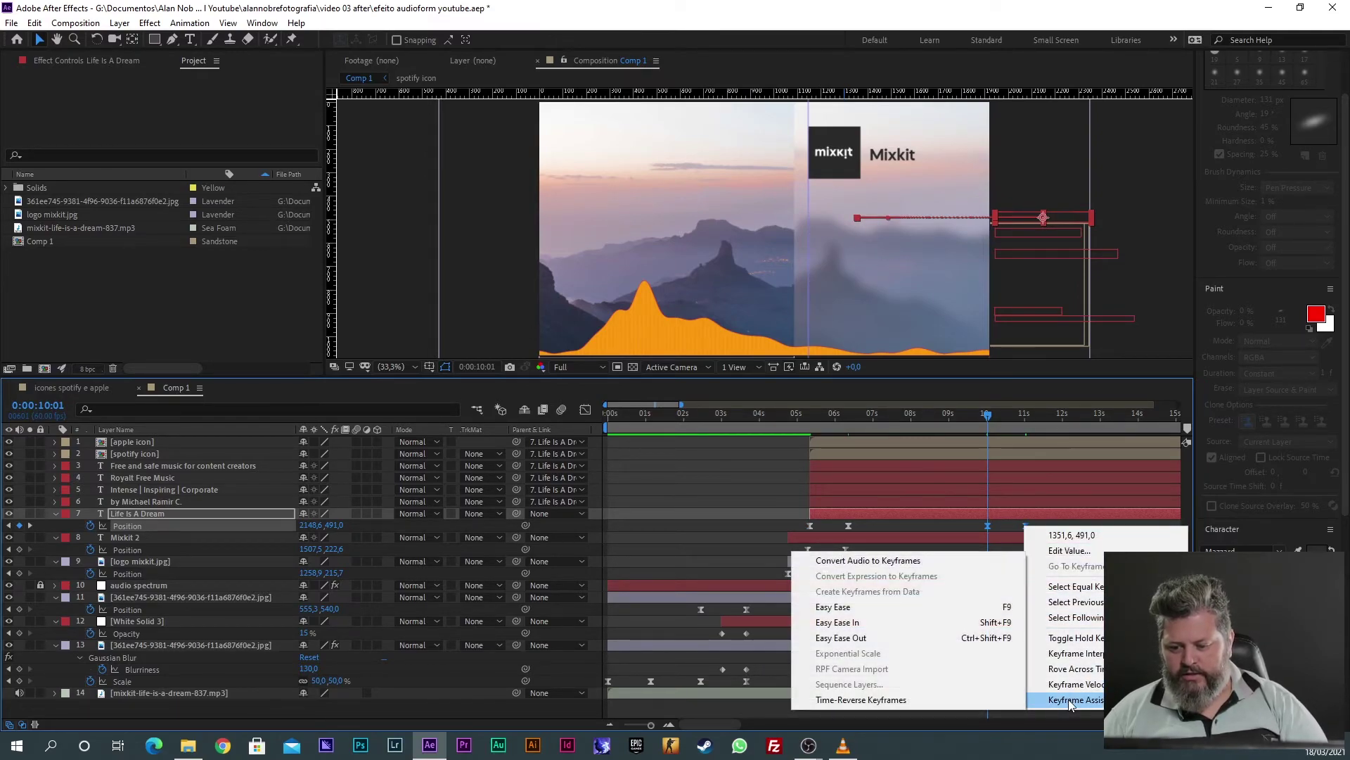
{"action": "left_click", "coordinate": [839, 703]}
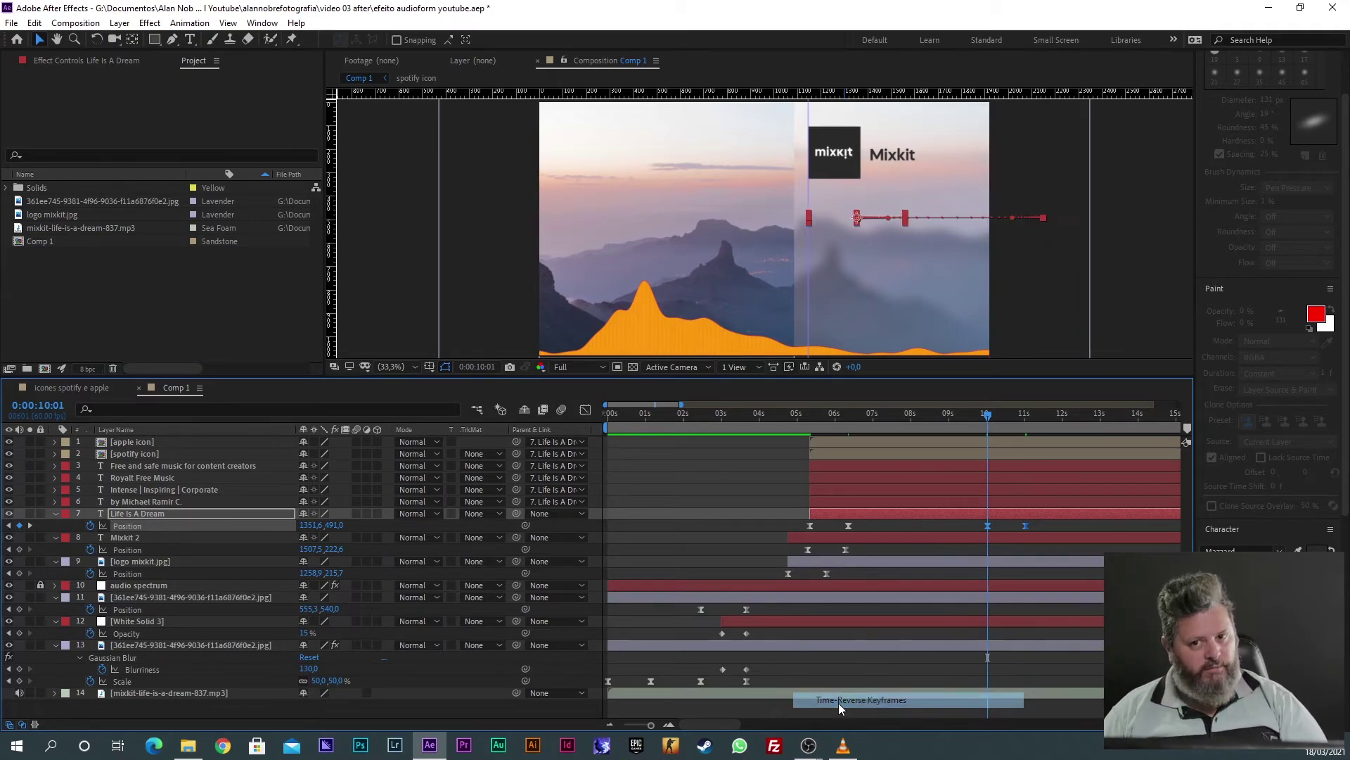
{"action": "mouse_move", "coordinate": [986, 415]}
{"action": "left_mouse_down"}
{"action": "mouse_move", "coordinate": [1029, 426]}
{"action": "mouse_move", "coordinate": [1000, 420]}
{"action": "left_mouse_up"}
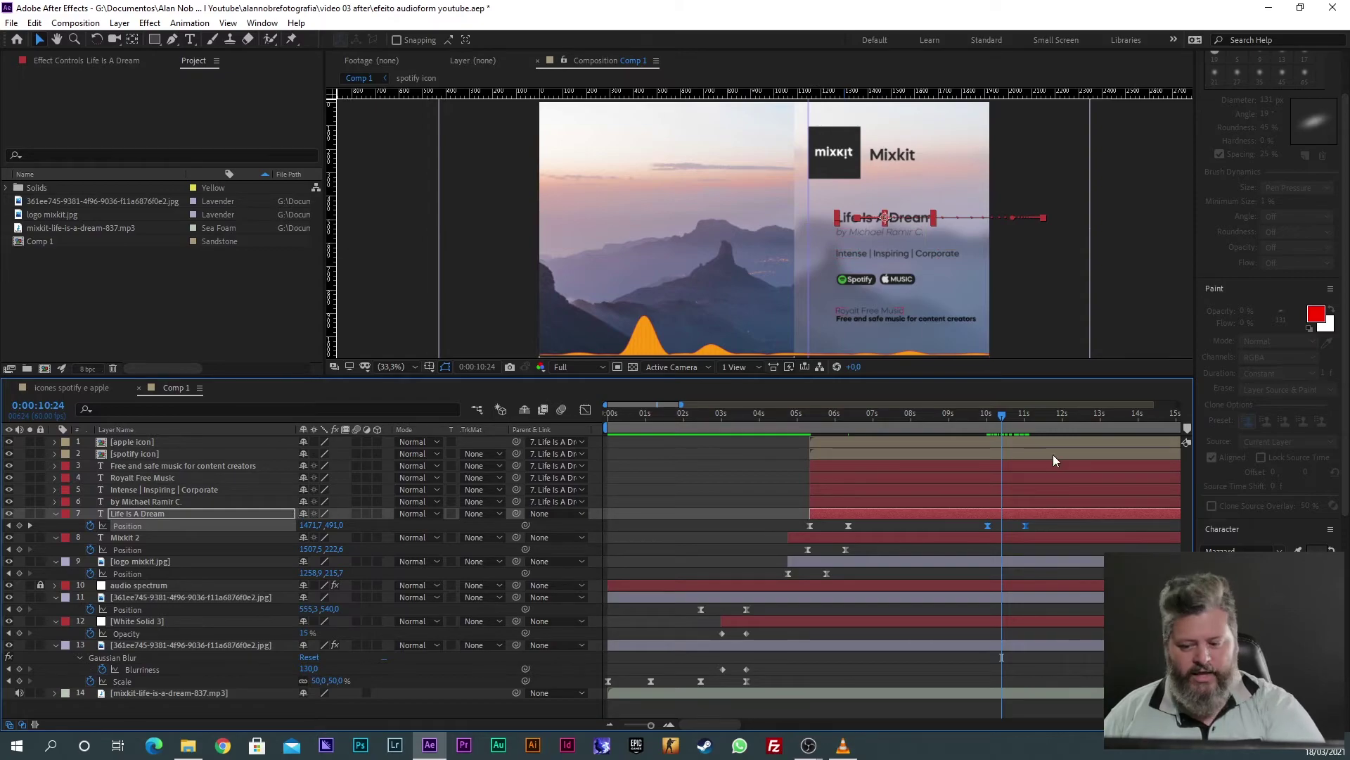
{"action": "left_click_drag", "start_coordinate": [998, 416], "coordinate": [1025, 416]}
Step: Copy the Mixkit 2 layer's two entrance Position keyframes to 0:00:10:01, time-reverse the copies, and scrub through the exit
{"action": "left_click", "coordinate": [859, 538]}
{"action": "left_click_drag", "start_coordinate": [863, 550], "coordinate": [779, 553]}
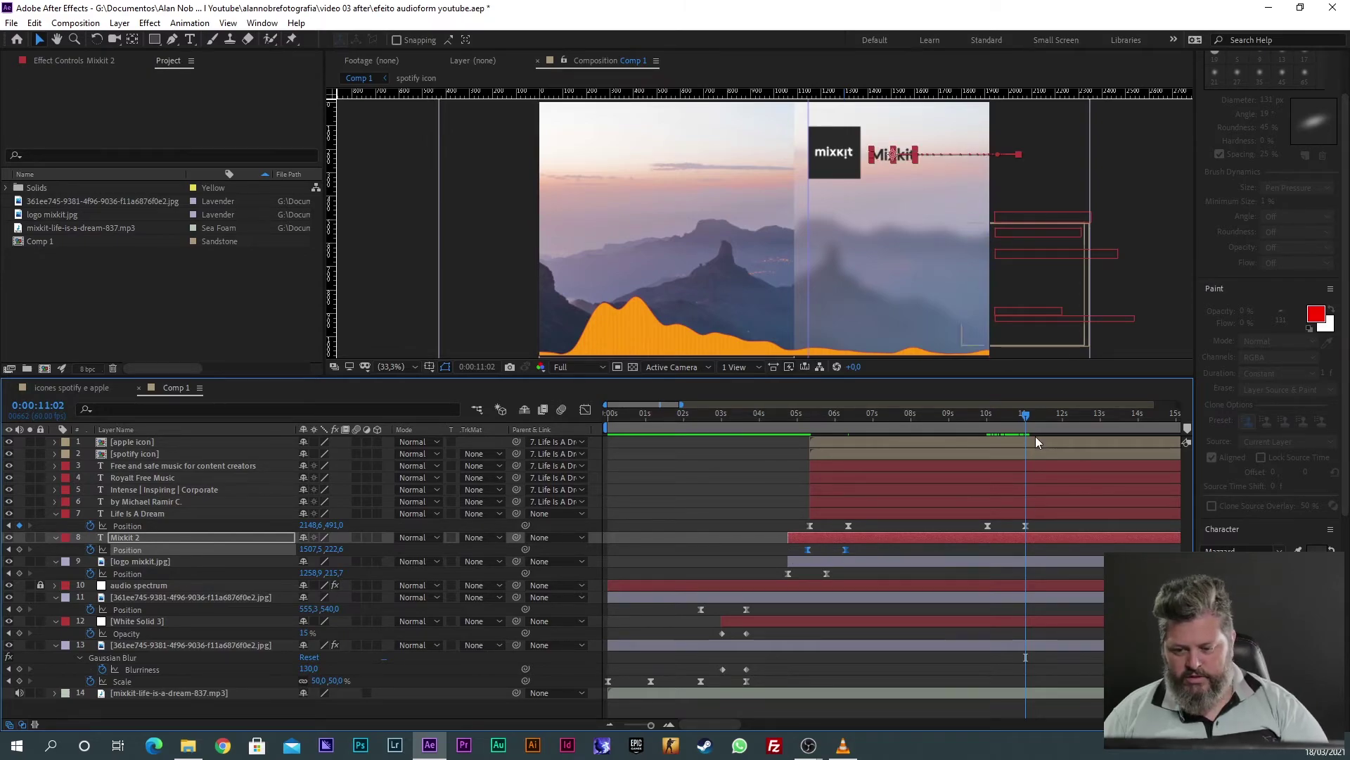
{"action": "key", "text": "j"}
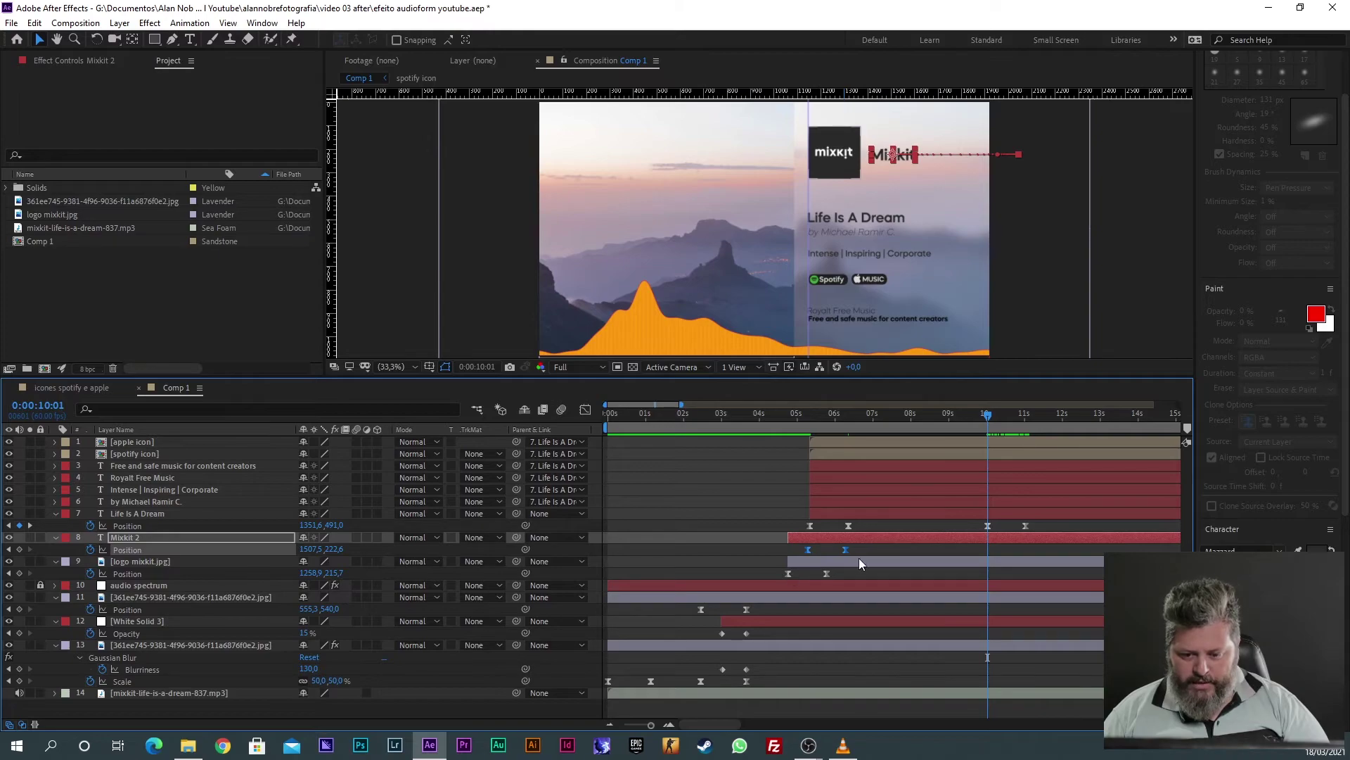
{"action": "left_click_drag", "start_coordinate": [990, 415], "coordinate": [1006, 415]}
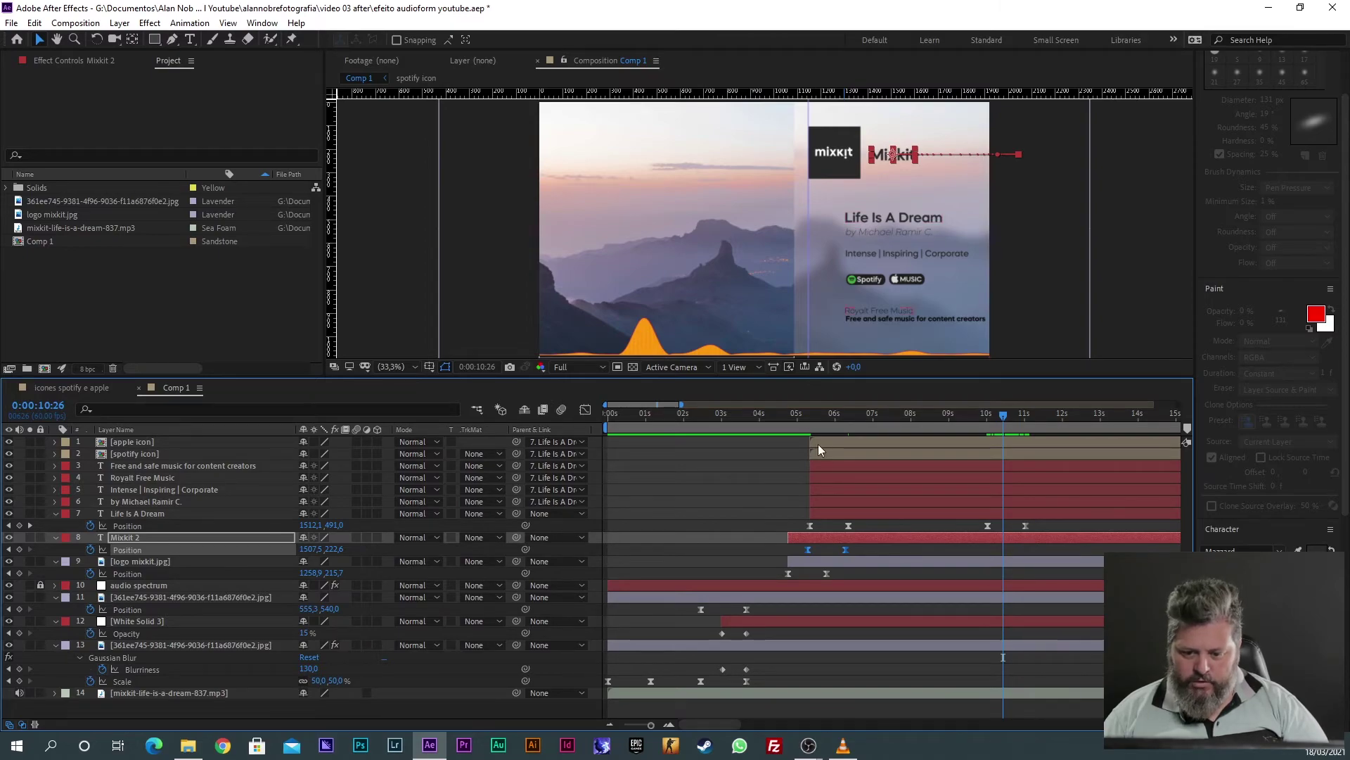
{"action": "left_click_drag", "start_coordinate": [824, 418], "coordinate": [988, 416]}
{"action": "key", "text": "ctrl+v"}
{"action": "right_click", "coordinate": [1024, 550]}
{"action": "mouse_move", "coordinate": [1076, 541]}
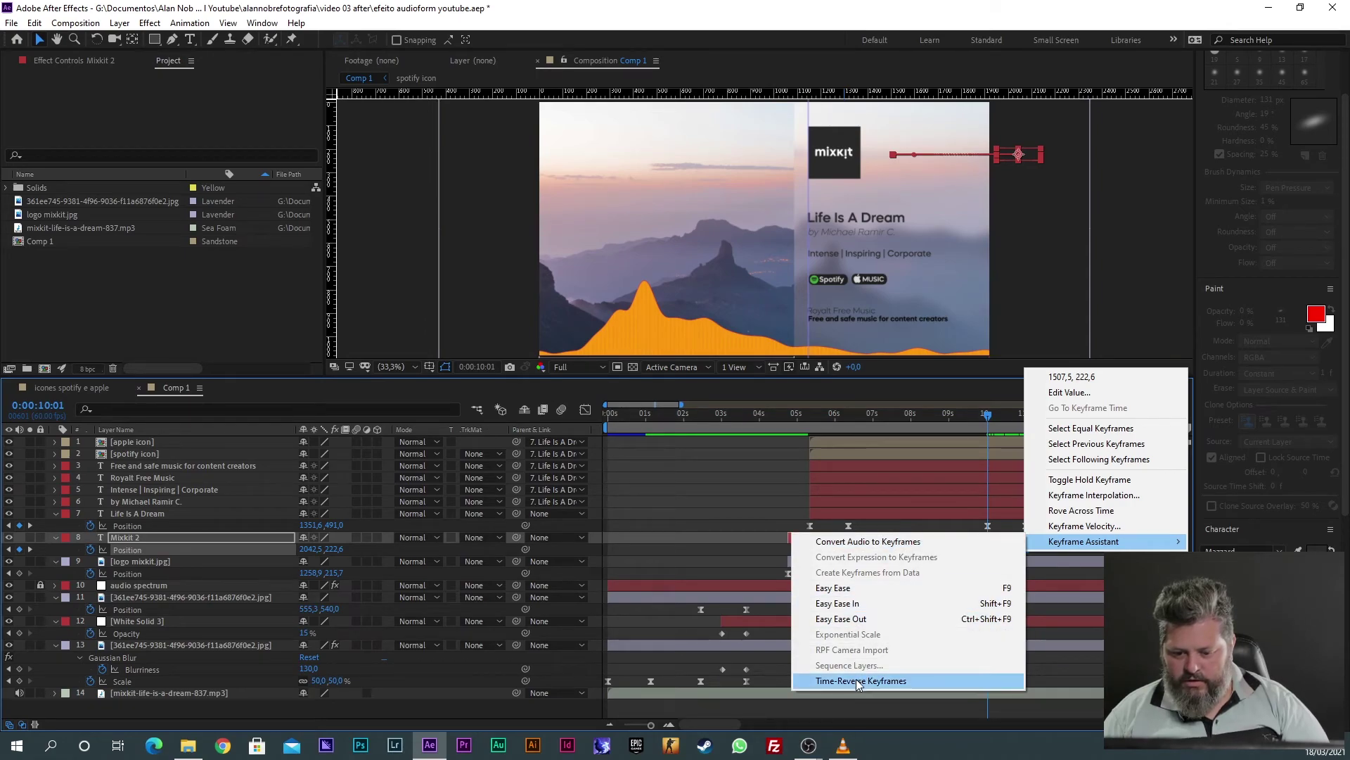
{"action": "left_click", "coordinate": [882, 681]}
{"action": "left_click_drag", "start_coordinate": [987, 414], "coordinate": [1024, 416]}
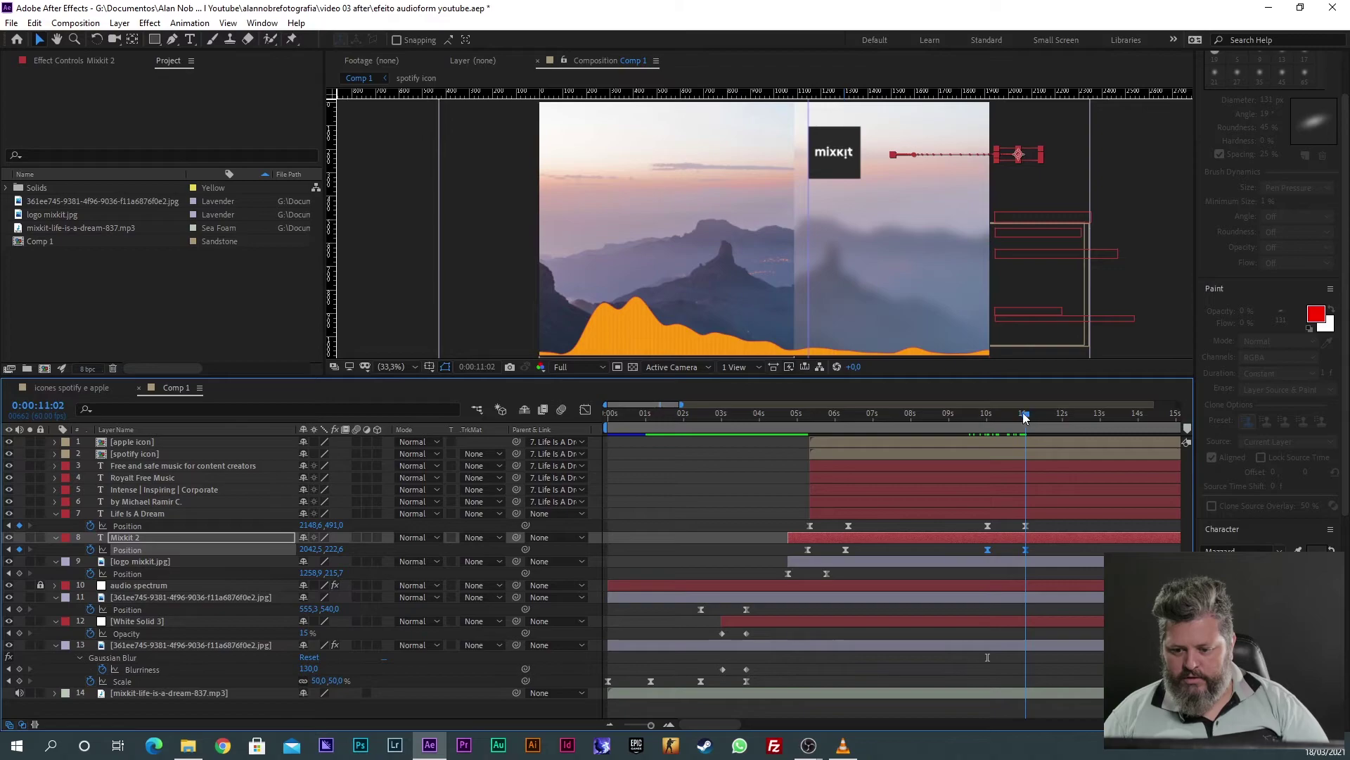
Step: Copy the two Position keyframes of the Mixkit logo image layer to 0:00:10:32 and time-reverse the copies
{"action": "left_click_drag", "start_coordinate": [844, 568], "coordinate": [767, 576]}
{"action": "left_click_drag", "start_coordinate": [795, 415], "coordinate": [1007, 433]}
{"action": "key", "text": "ctrl+v"}
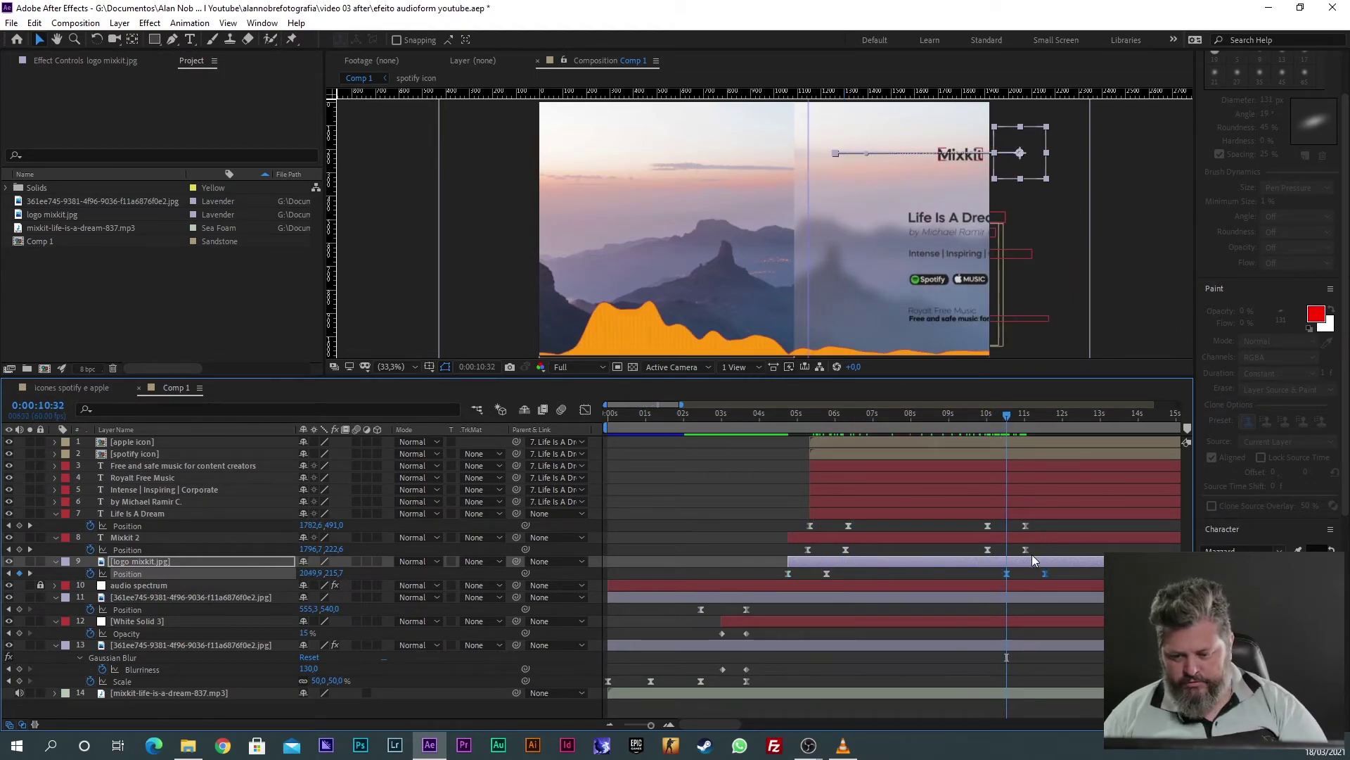
{"action": "right_click", "coordinate": [1045, 575]}
{"action": "mouse_move", "coordinate": [1087, 564]}
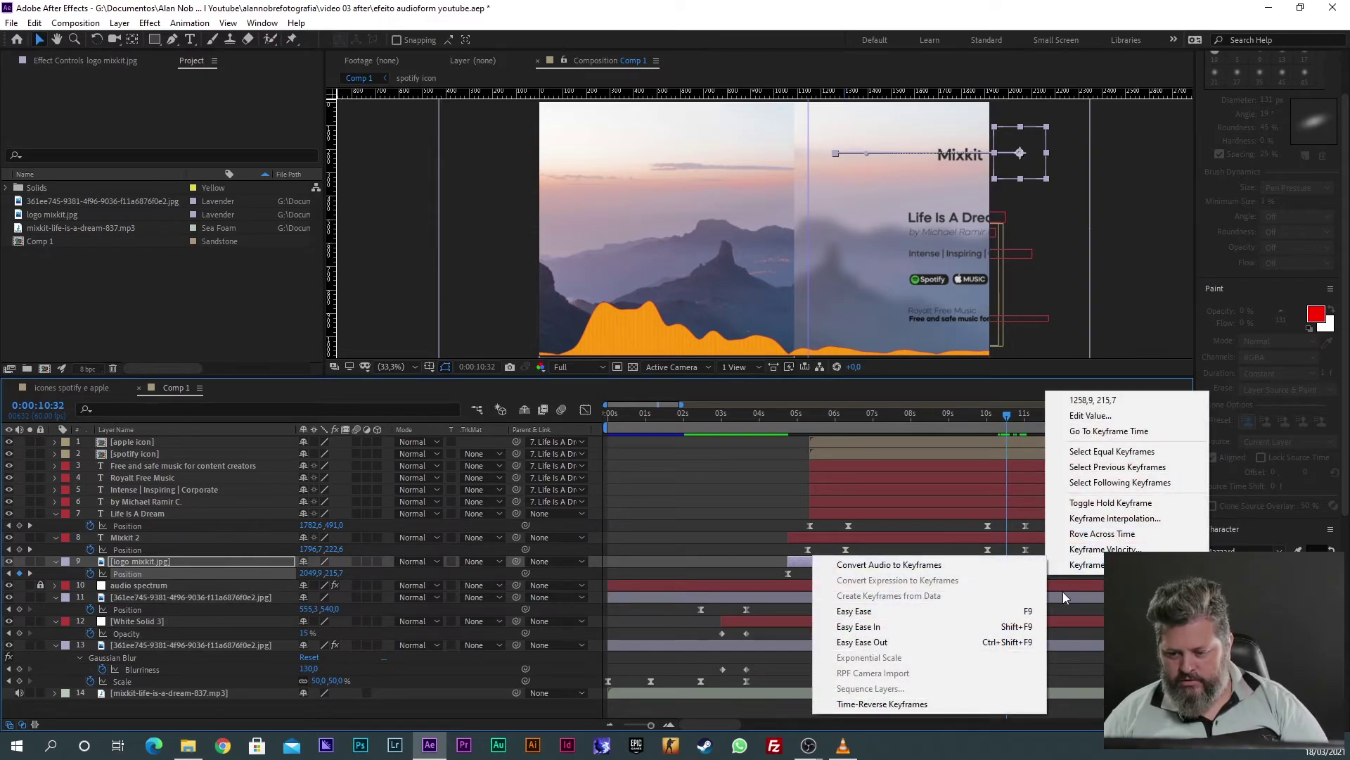
{"action": "left_click", "coordinate": [907, 704]}
Step: Shift the Mixkit 2 entrance Position keyframes slightly earlier and its exit pair slightly later, and preview the exit from 0:00:09:45
{"action": "left_click_drag", "start_coordinate": [960, 418], "coordinate": [830, 433]}
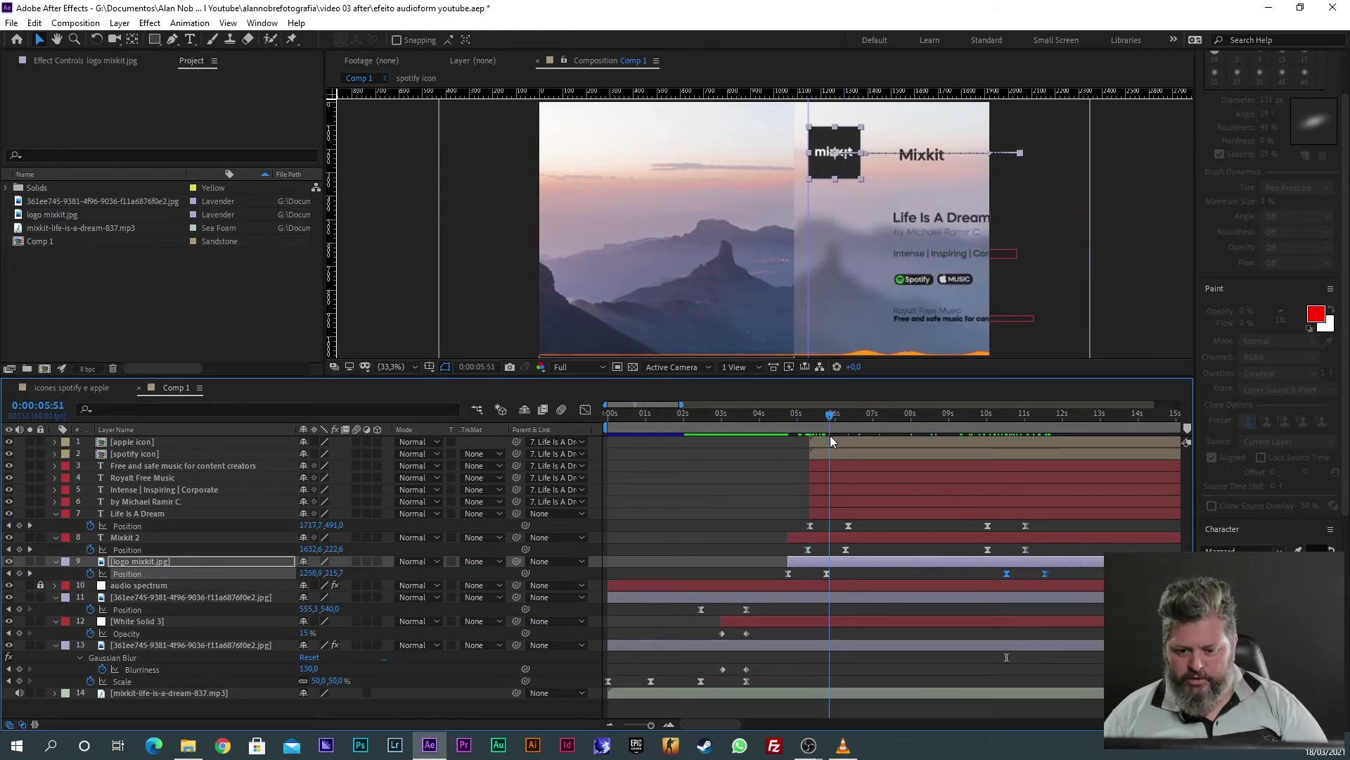
{"action": "left_click_drag", "start_coordinate": [871, 550], "coordinate": [838, 552]}
{"action": "left_click_drag", "start_coordinate": [964, 548], "coordinate": [1036, 550]}
{"action": "left_click", "coordinate": [978, 416]}
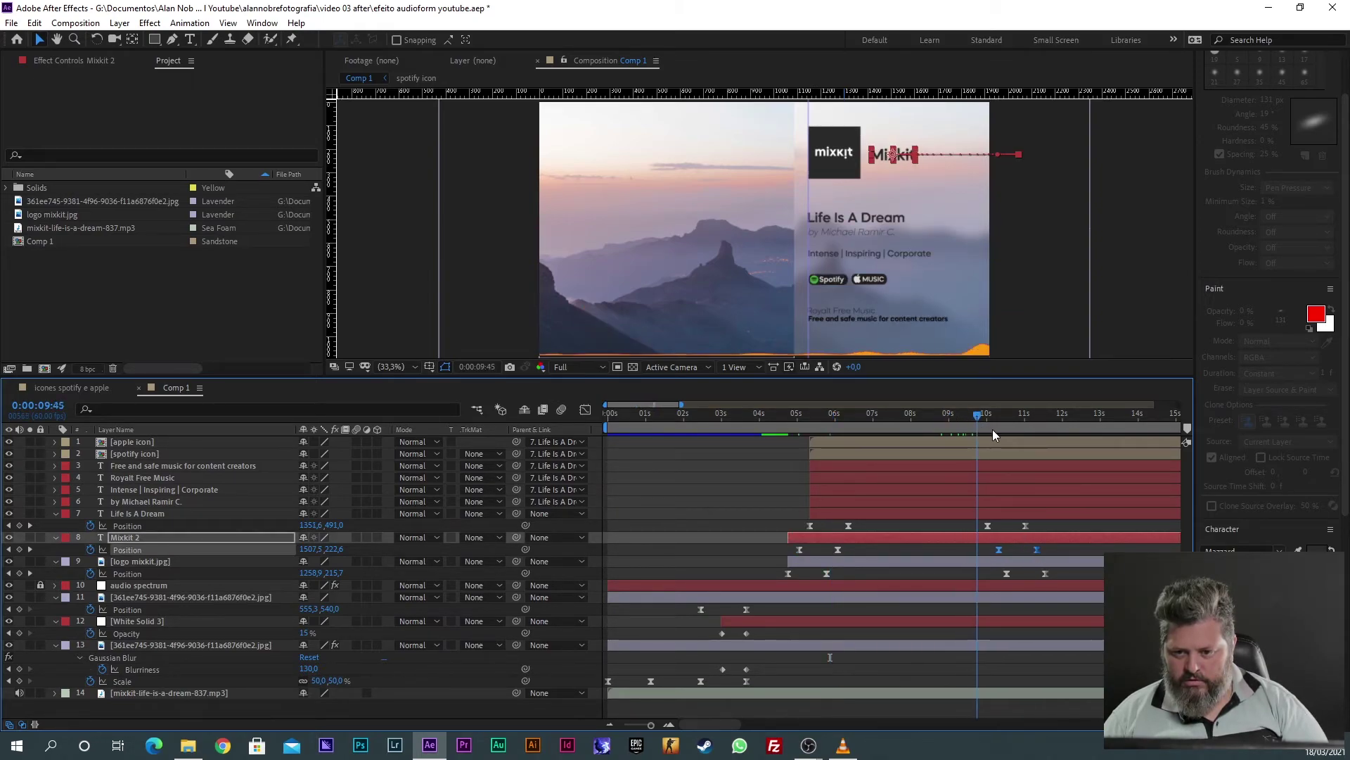
{"action": "key", "text": "space"}
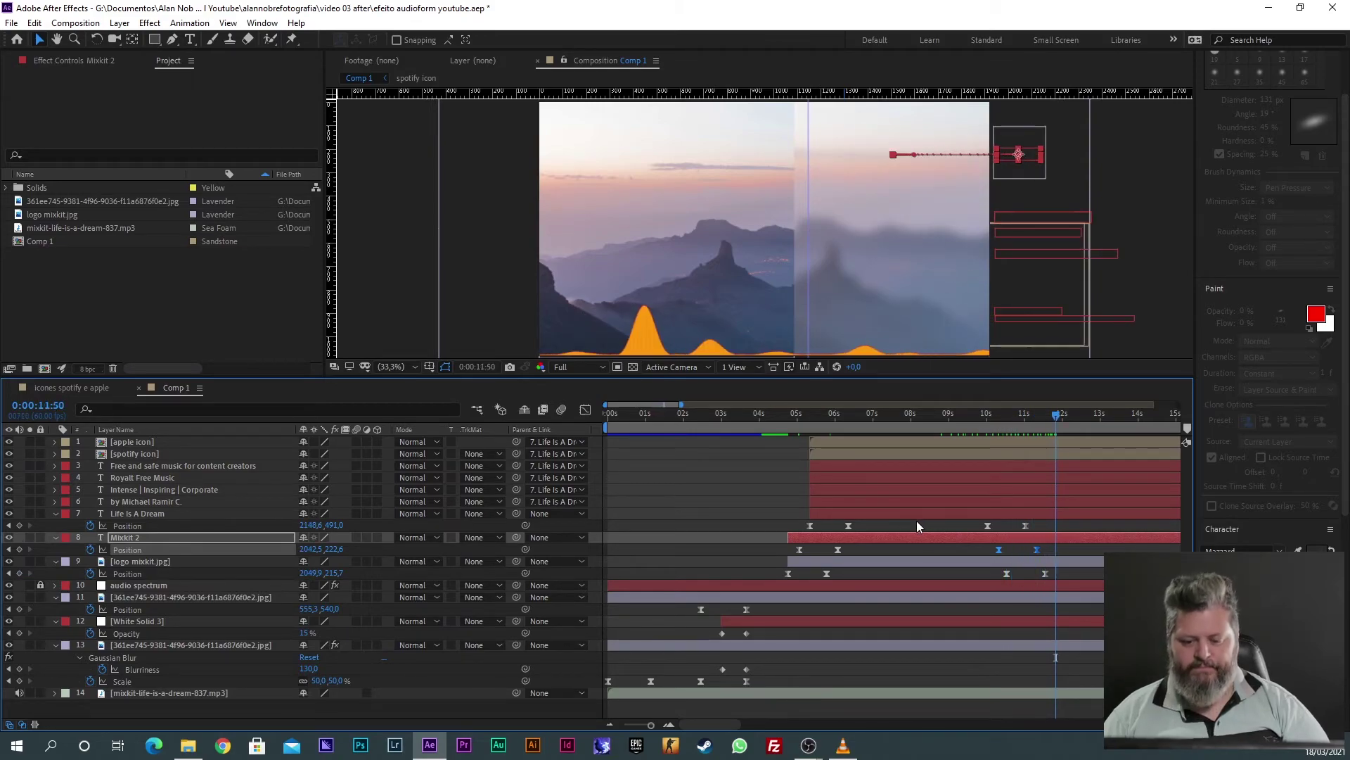
{"action": "key", "text": "h"}
{"action": "key", "text": "v"}
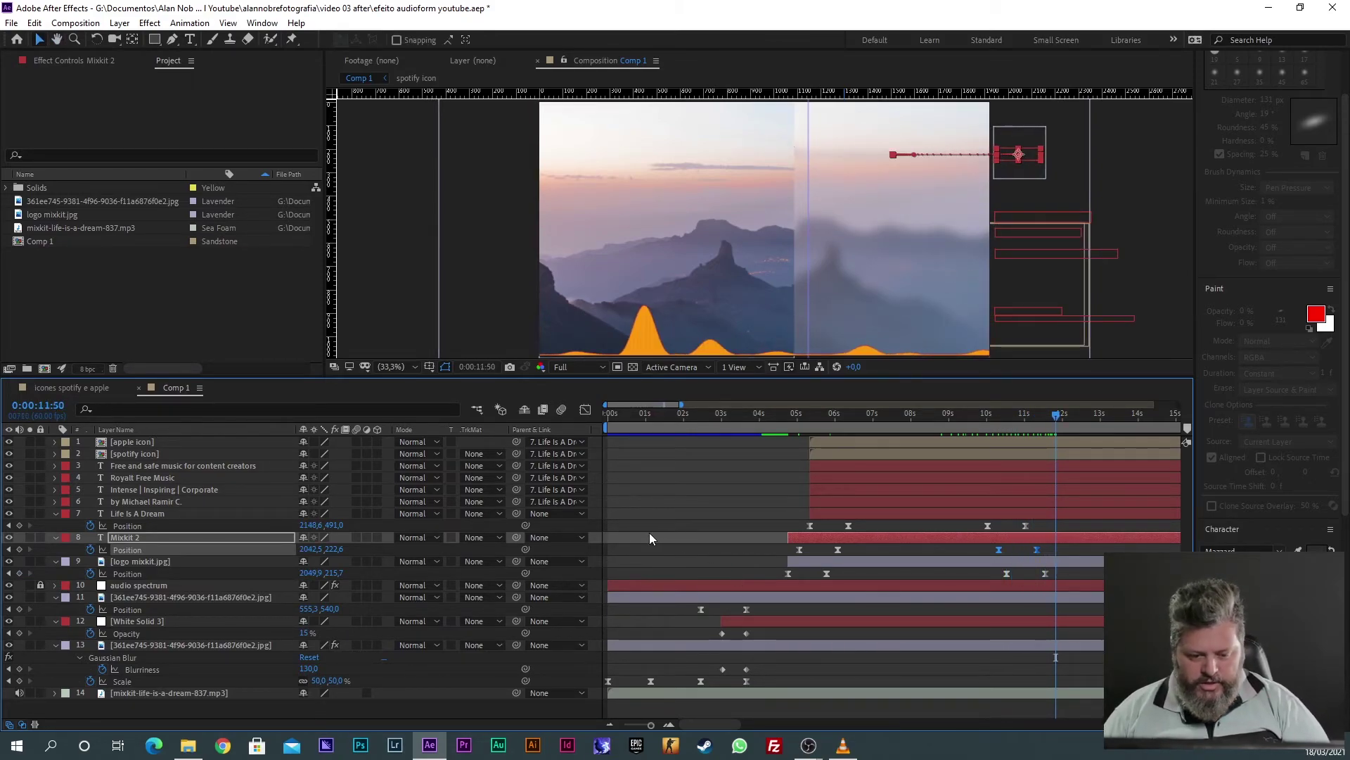
Step: Preview from 0:00:05:02 and copy the sharp foreground photo layer's two Position keyframes to 0:00:11:07, as the logo leaves
{"action": "left_click", "coordinate": [744, 588]}
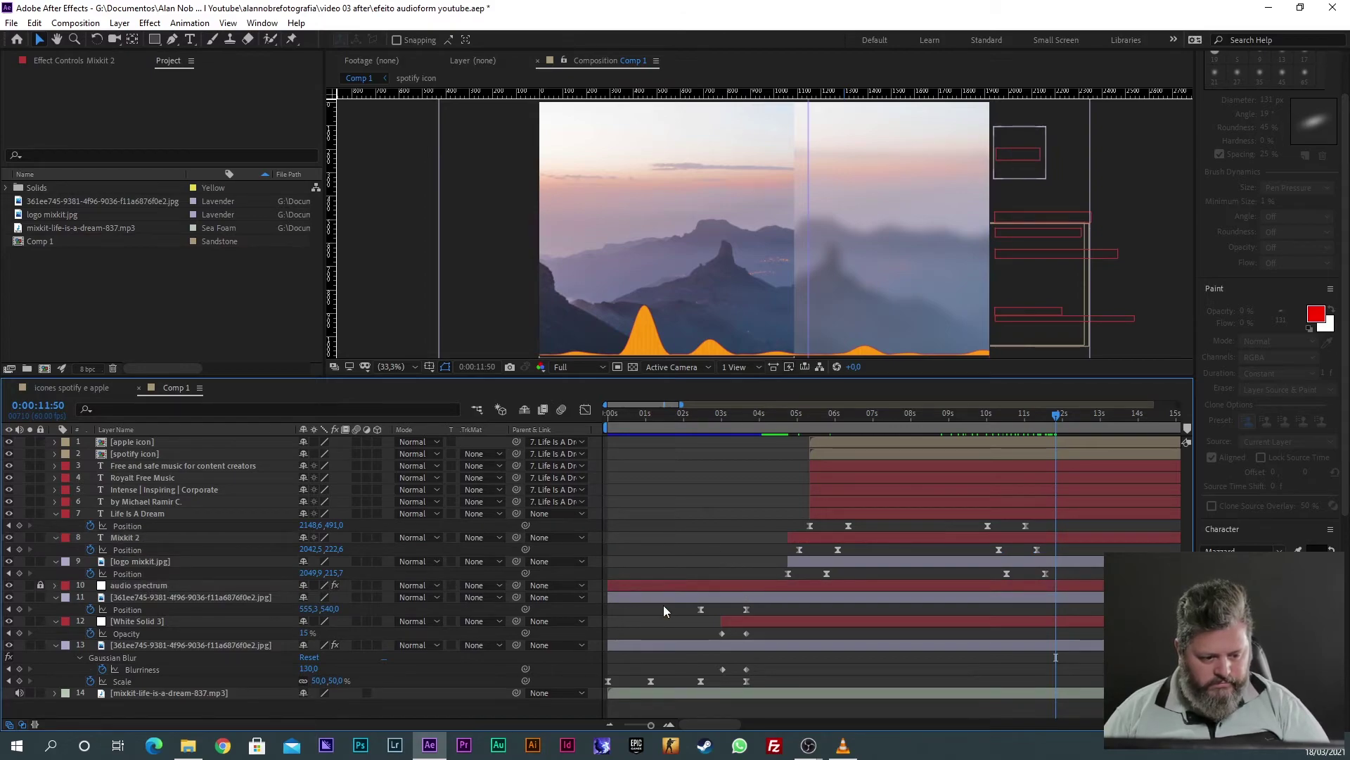
{"action": "left_click_drag", "start_coordinate": [699, 419], "coordinate": [799, 422]}
{"action": "left_click", "coordinate": [261, 595]}
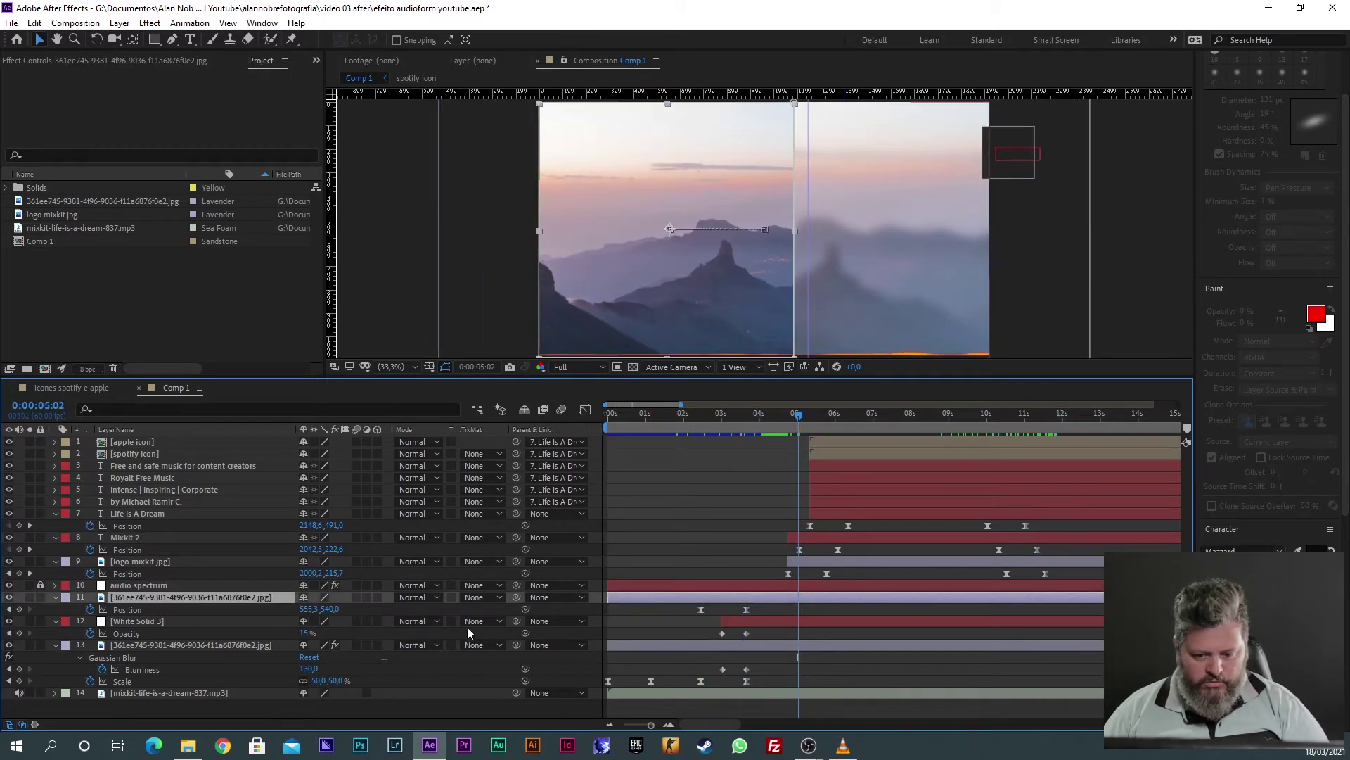
{"action": "key", "text": "space"}
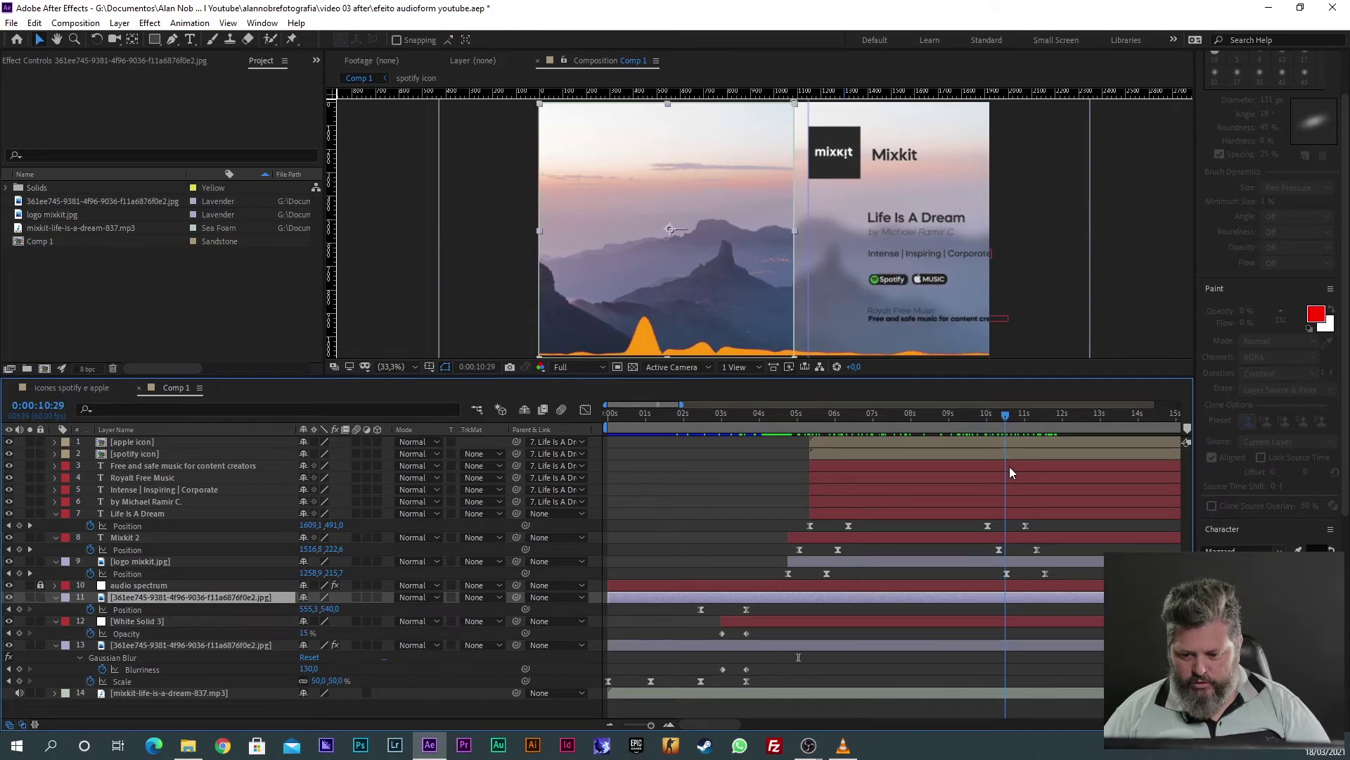
{"action": "key", "text": "space"}
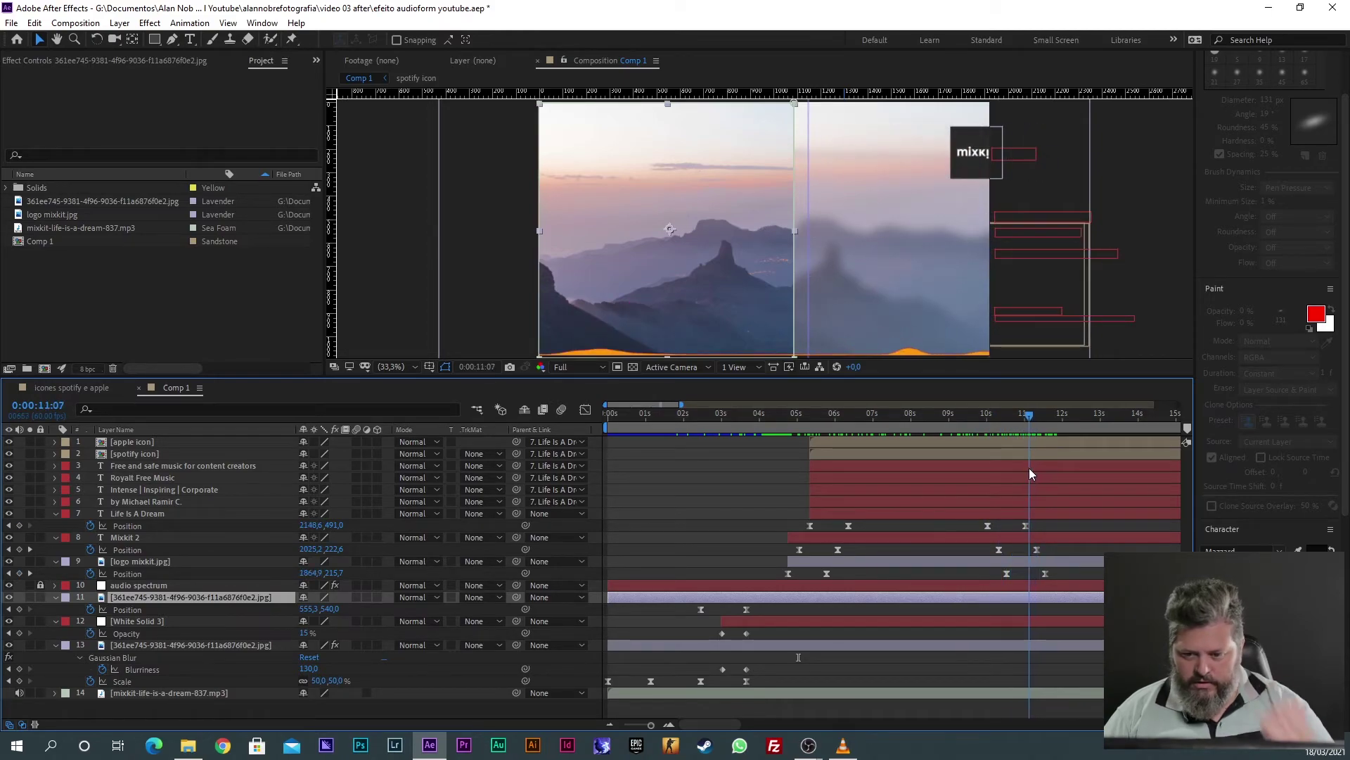
{"action": "left_click_drag", "start_coordinate": [774, 610], "coordinate": [672, 618]}
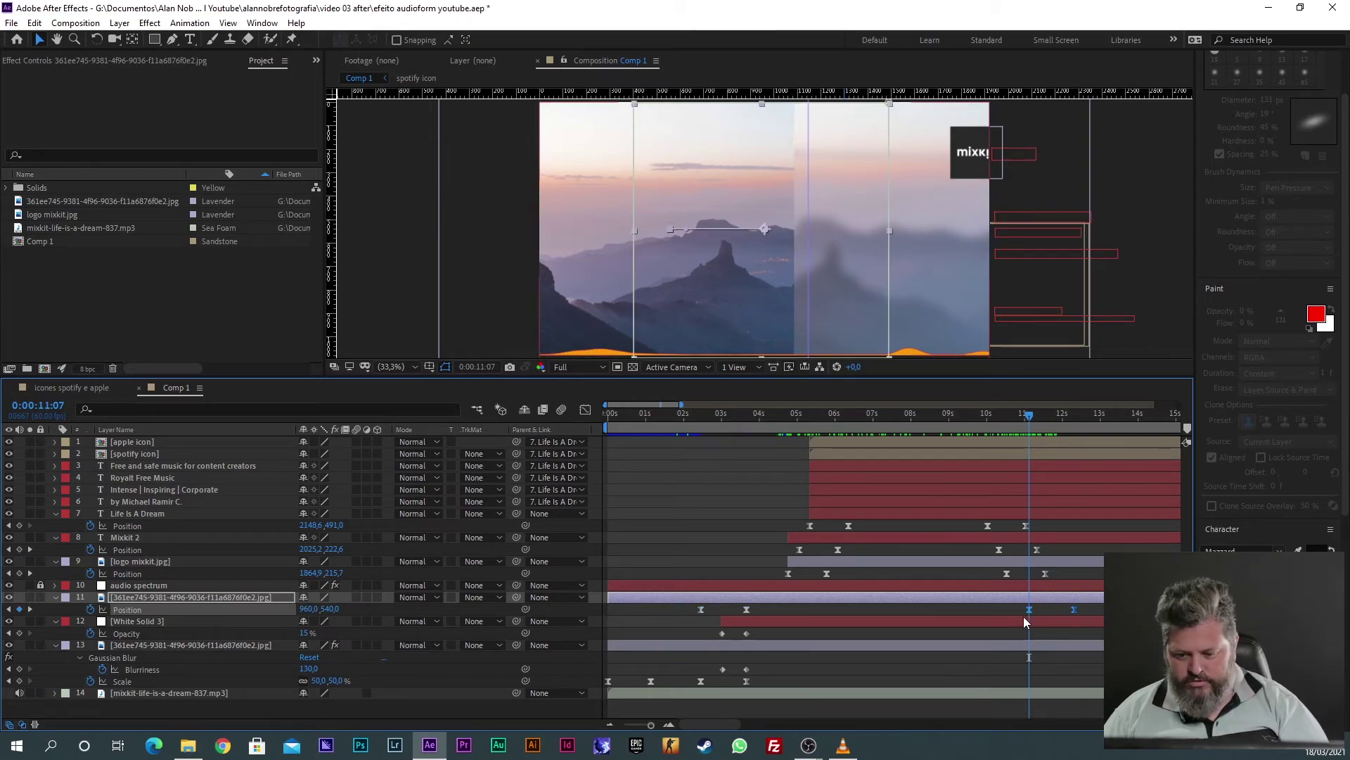
{"action": "key", "text": "ctrl+c"}
{"action": "key", "text": "ctrl+v"}
Step: Time-reverse the foreground photo's copied Position keyframes at 0:00:11:07 and scrub through its return to the centre
{"action": "right_click", "coordinate": [1073, 607]}
{"action": "mouse_move", "coordinate": [1076, 597]}
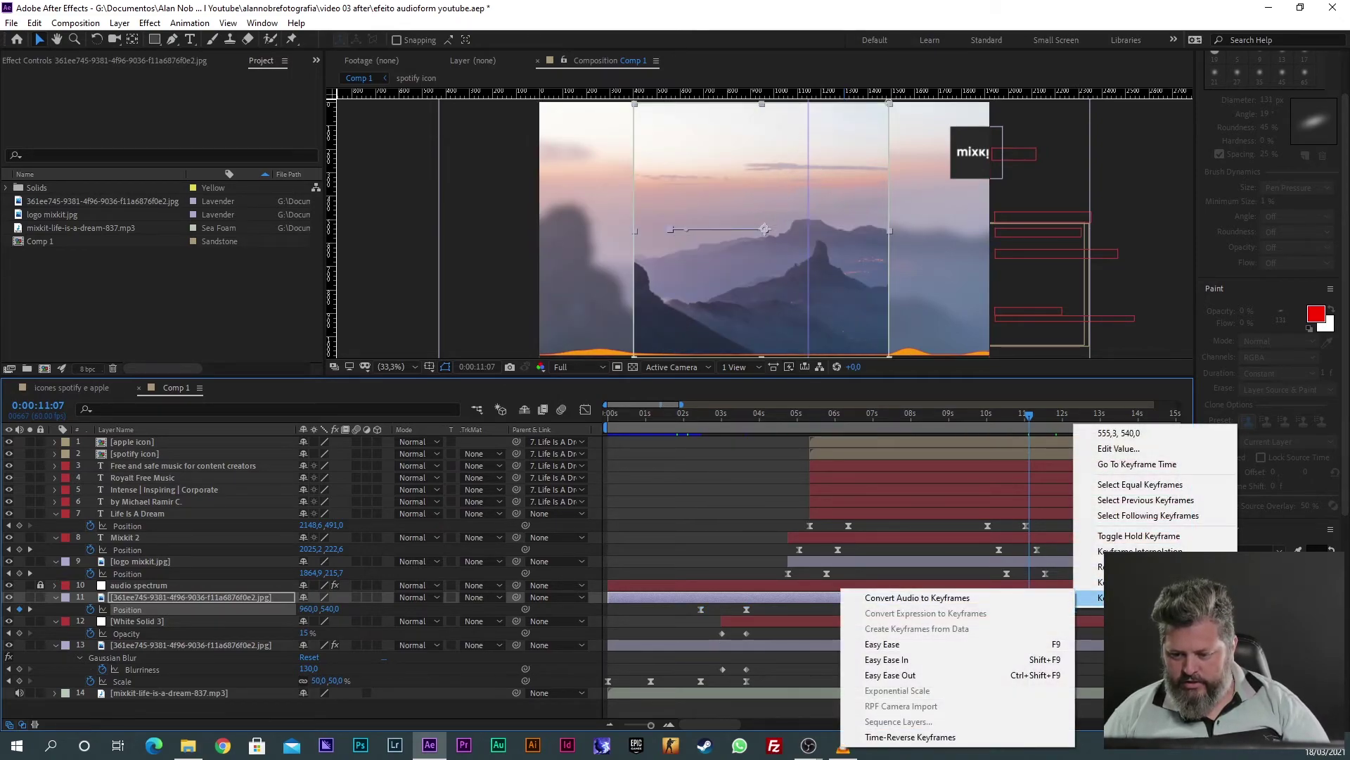
{"action": "left_click", "coordinate": [914, 738]}
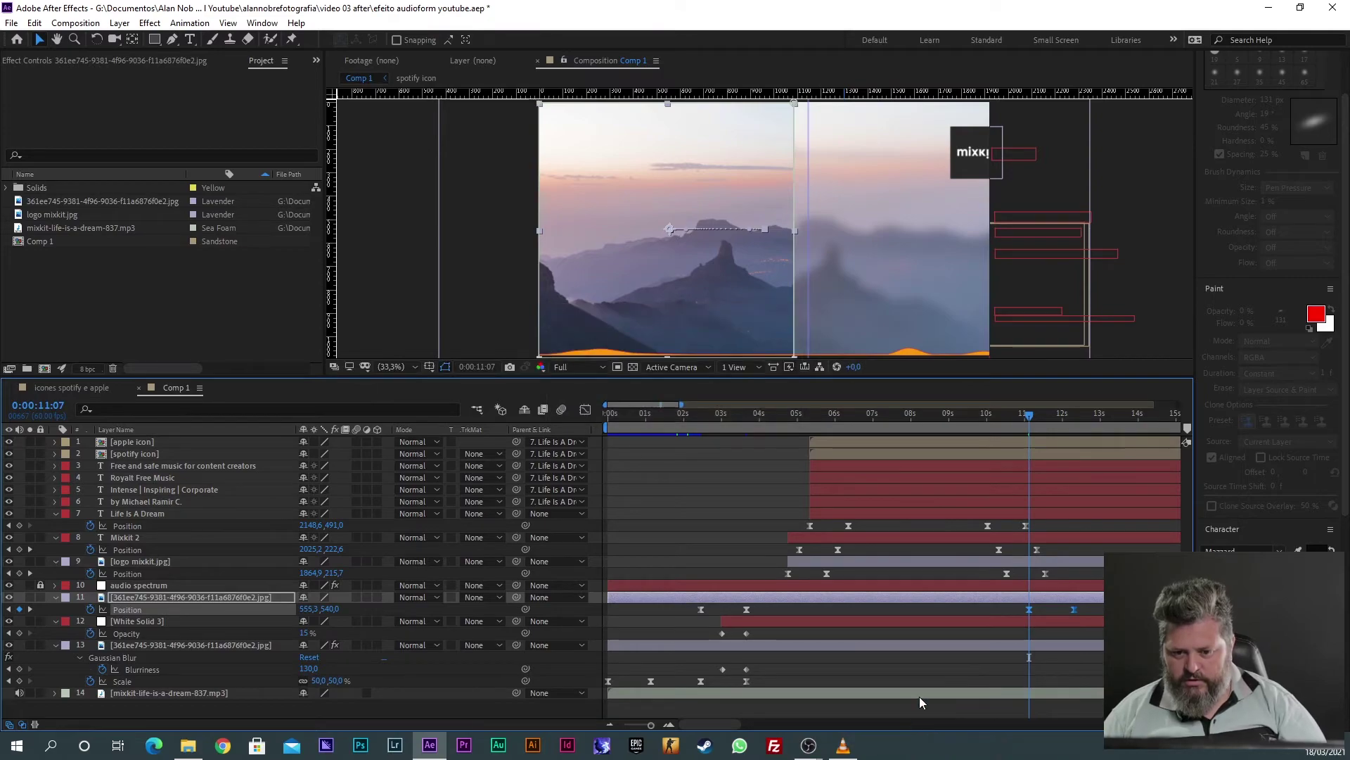
{"action": "left_click_drag", "start_coordinate": [1028, 416], "coordinate": [1069, 418]}
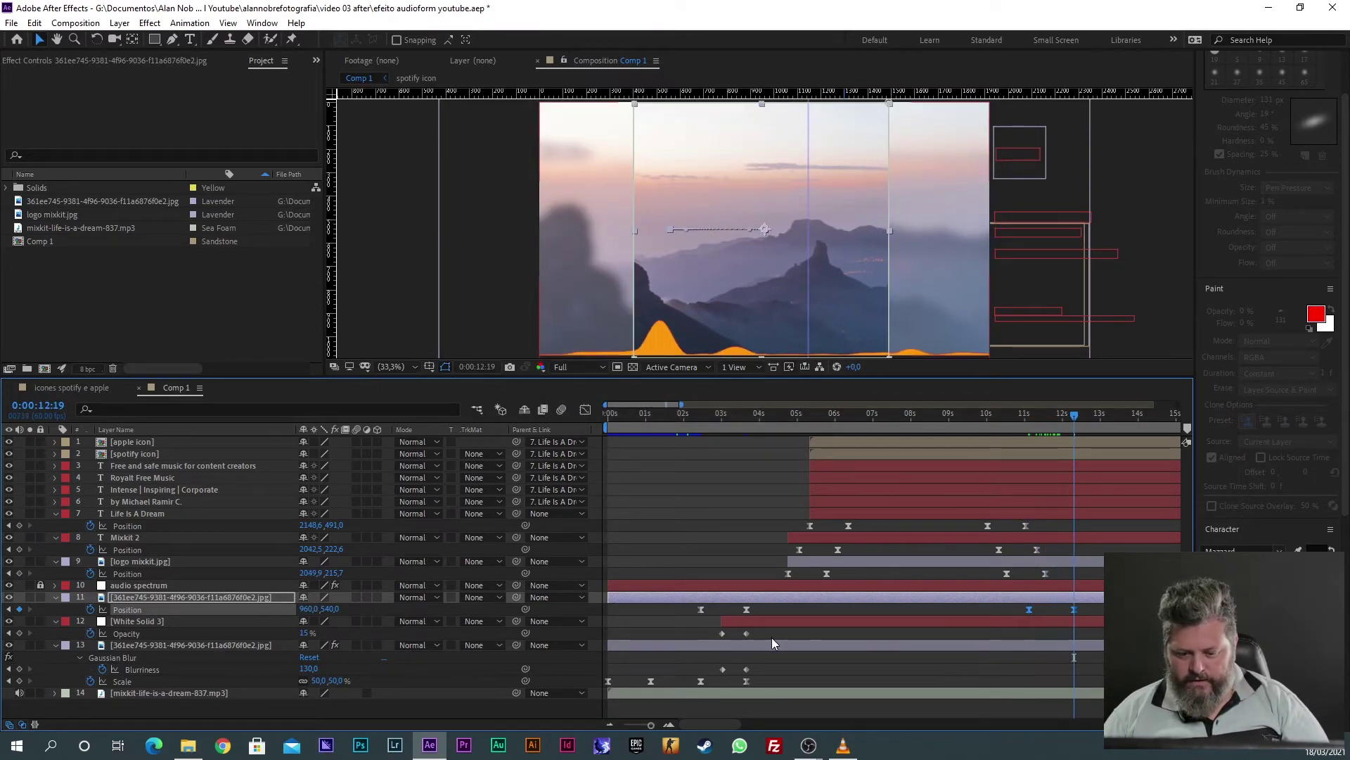
Step: Copy the two Opacity keyframes of the White Solid 3 layer to 0:00:12:06
{"action": "left_click", "coordinate": [741, 620]}
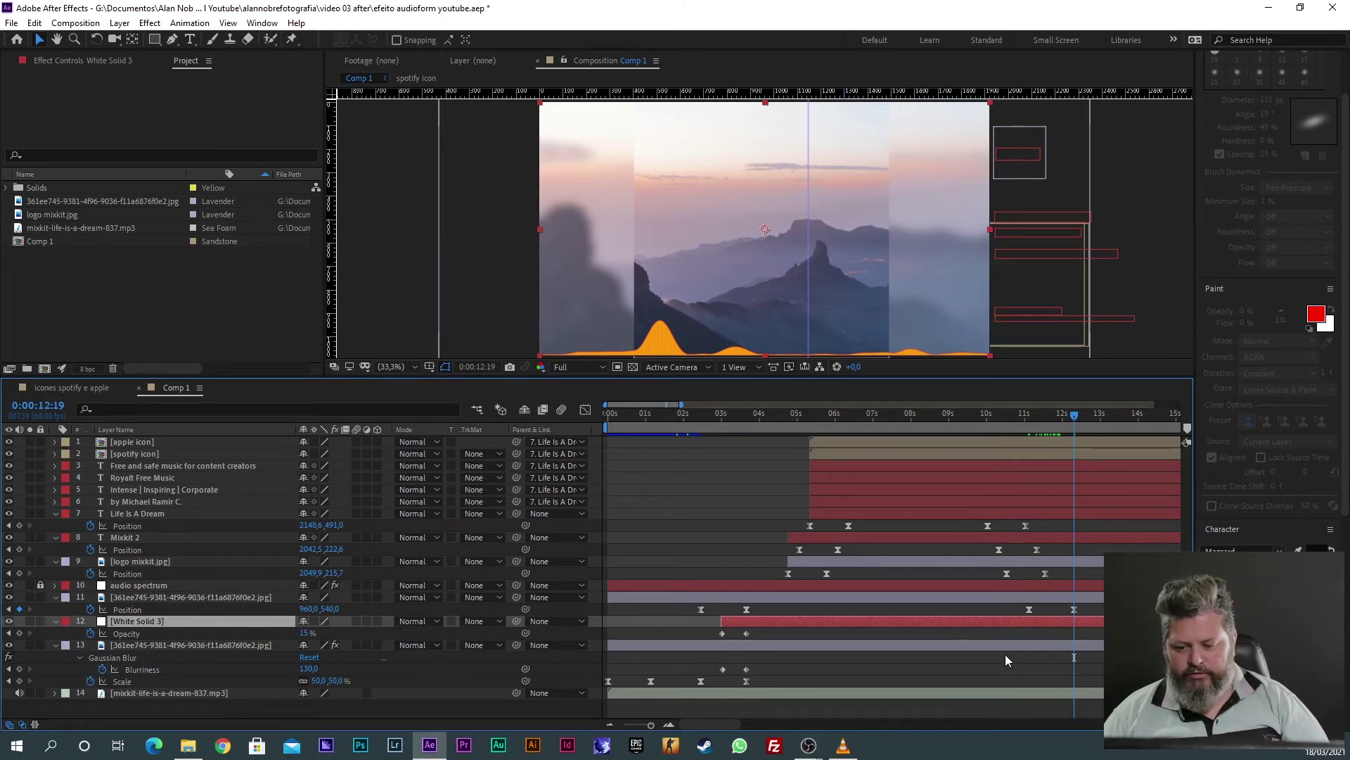
{"action": "left_click_drag", "start_coordinate": [771, 629], "coordinate": [716, 639]}
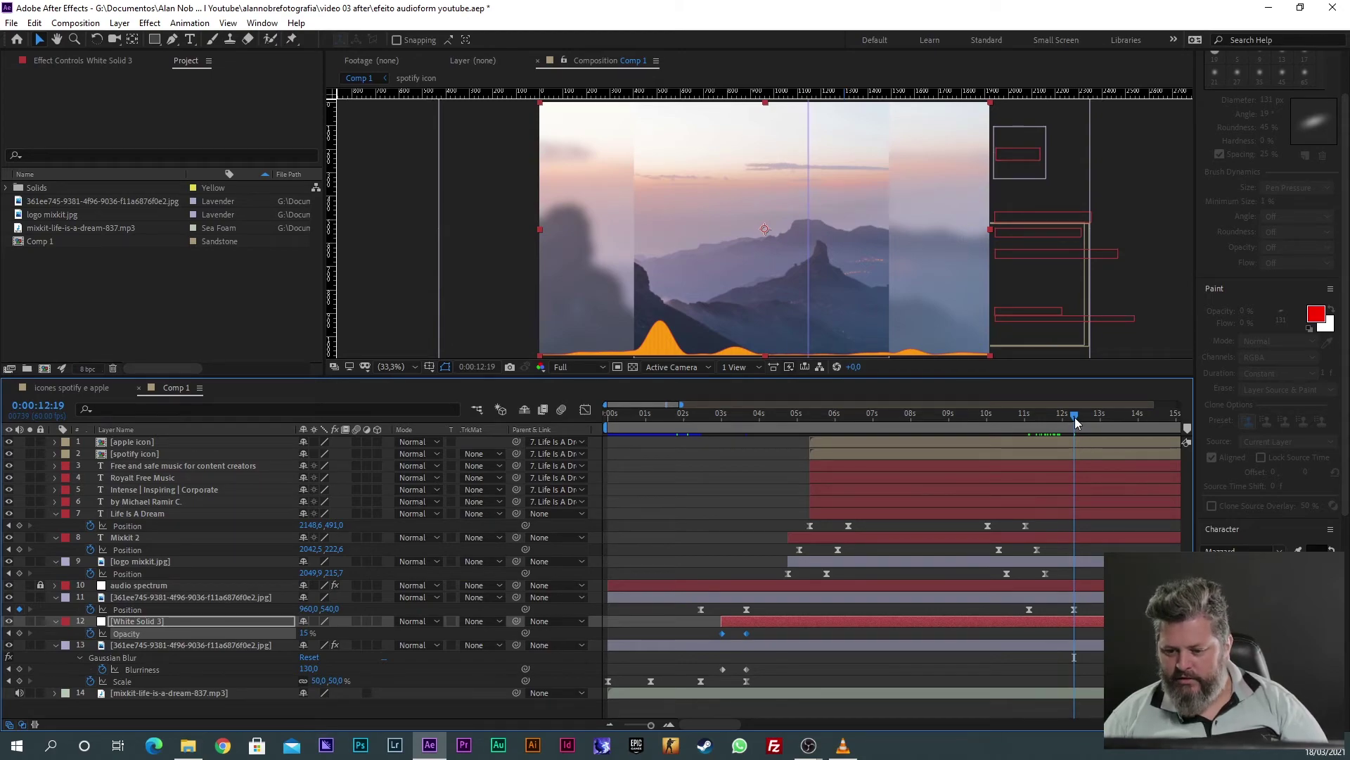
{"action": "left_click_drag", "start_coordinate": [1074, 415], "coordinate": [1067, 420]}
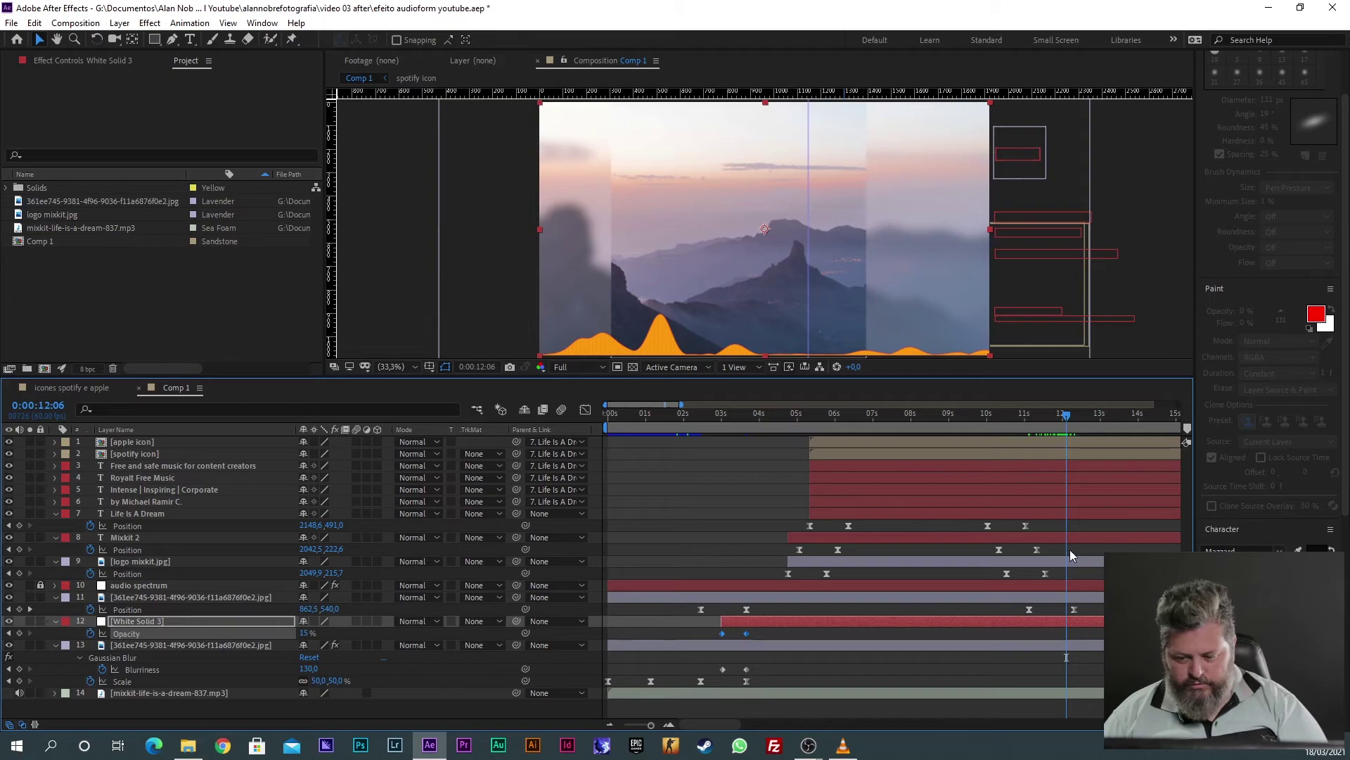
{"action": "key", "text": "ctrl+v"}
Step: Time-reverse White Solid 3's copied Opacity keyframes and scrub to 0:00:12:45 to check the fade-out
{"action": "right_click", "coordinate": [1092, 634]}
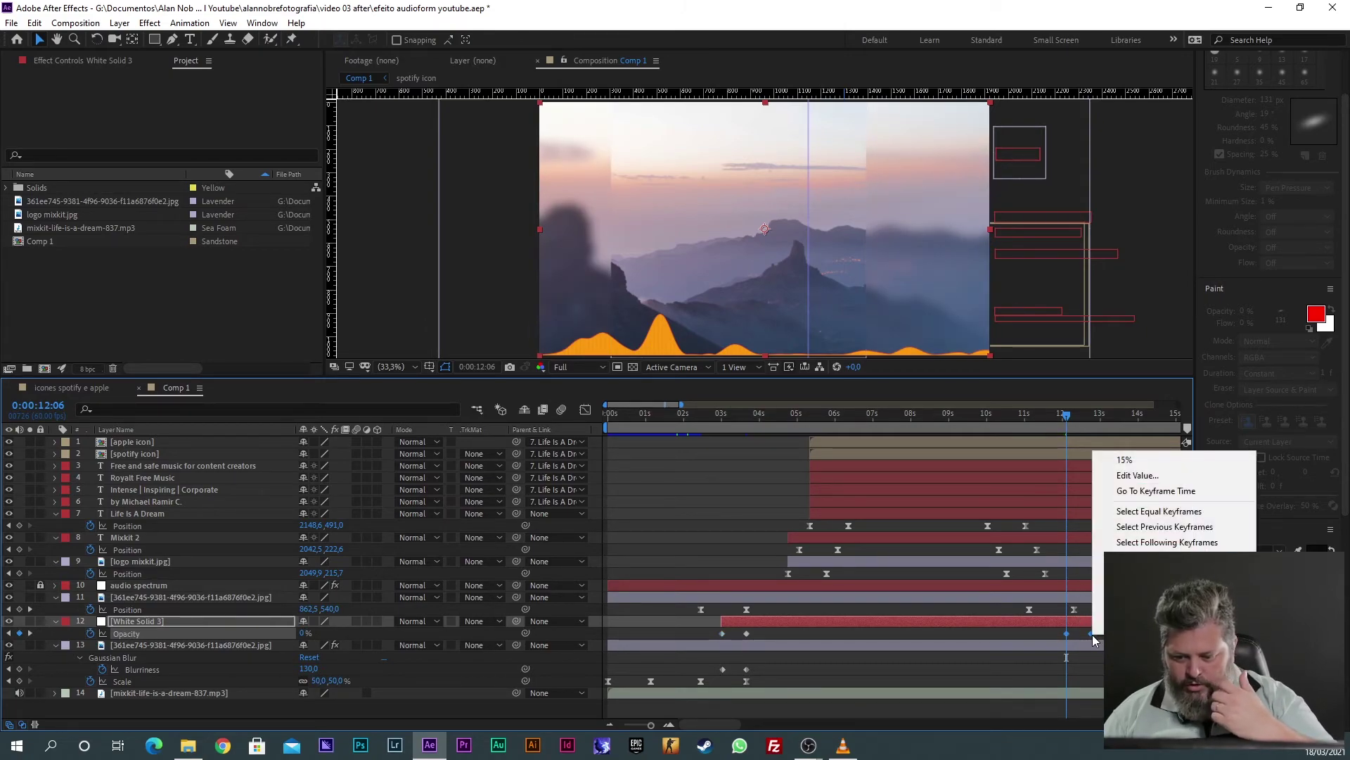
{"action": "left_click", "coordinate": [1085, 632]}
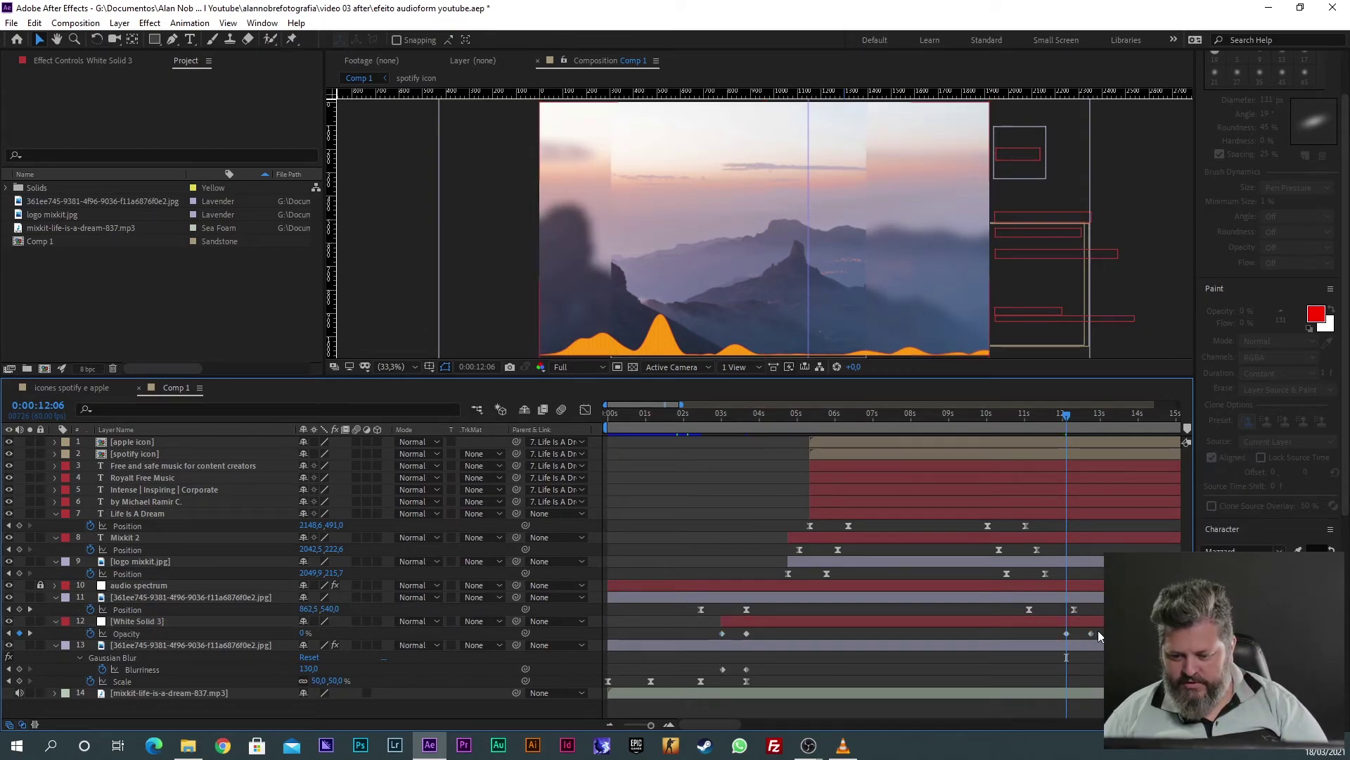
{"action": "left_click_drag", "start_coordinate": [1057, 630], "coordinate": [1084, 636]}
{"action": "right_click", "coordinate": [1091, 633]}
{"action": "mouse_move", "coordinate": [1099, 624]}
{"action": "left_click", "coordinate": [973, 624]}
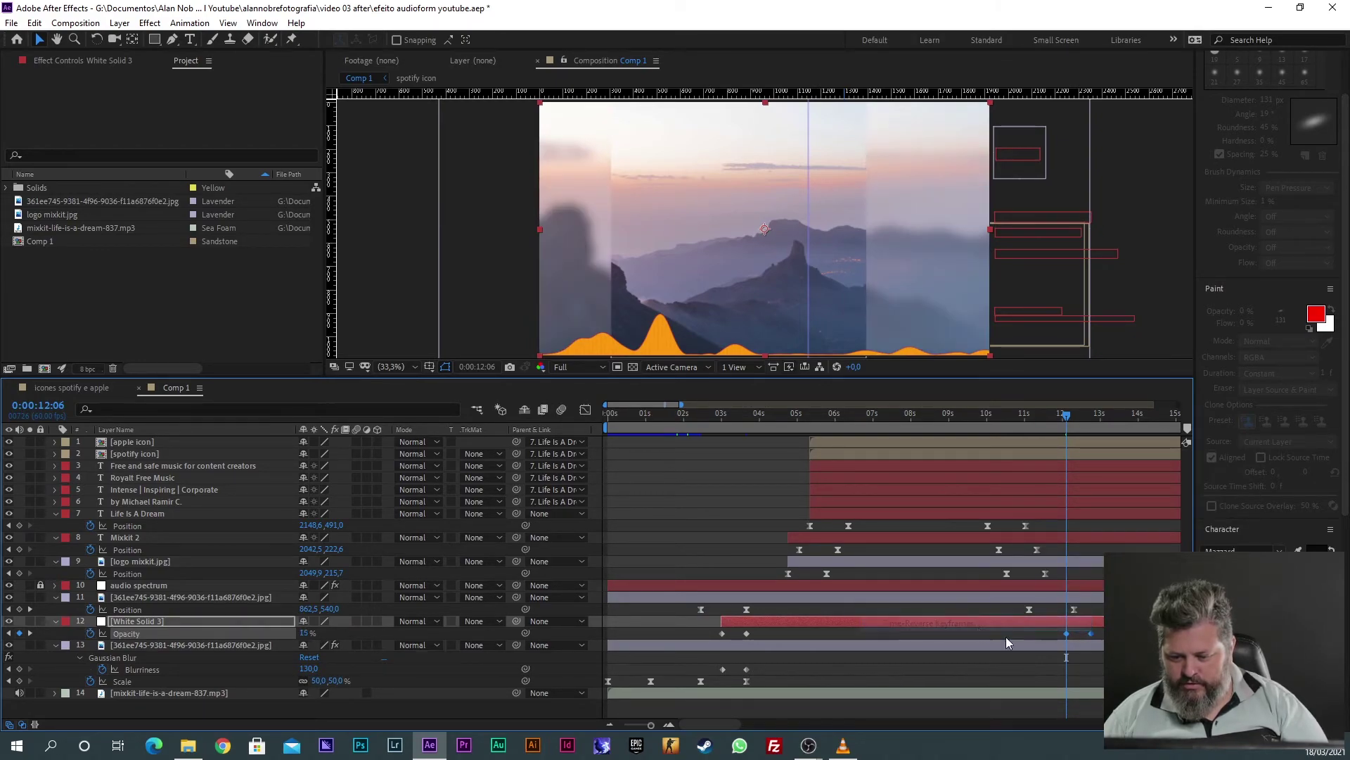
{"action": "left_click_drag", "start_coordinate": [1033, 416], "coordinate": [1090, 422]}
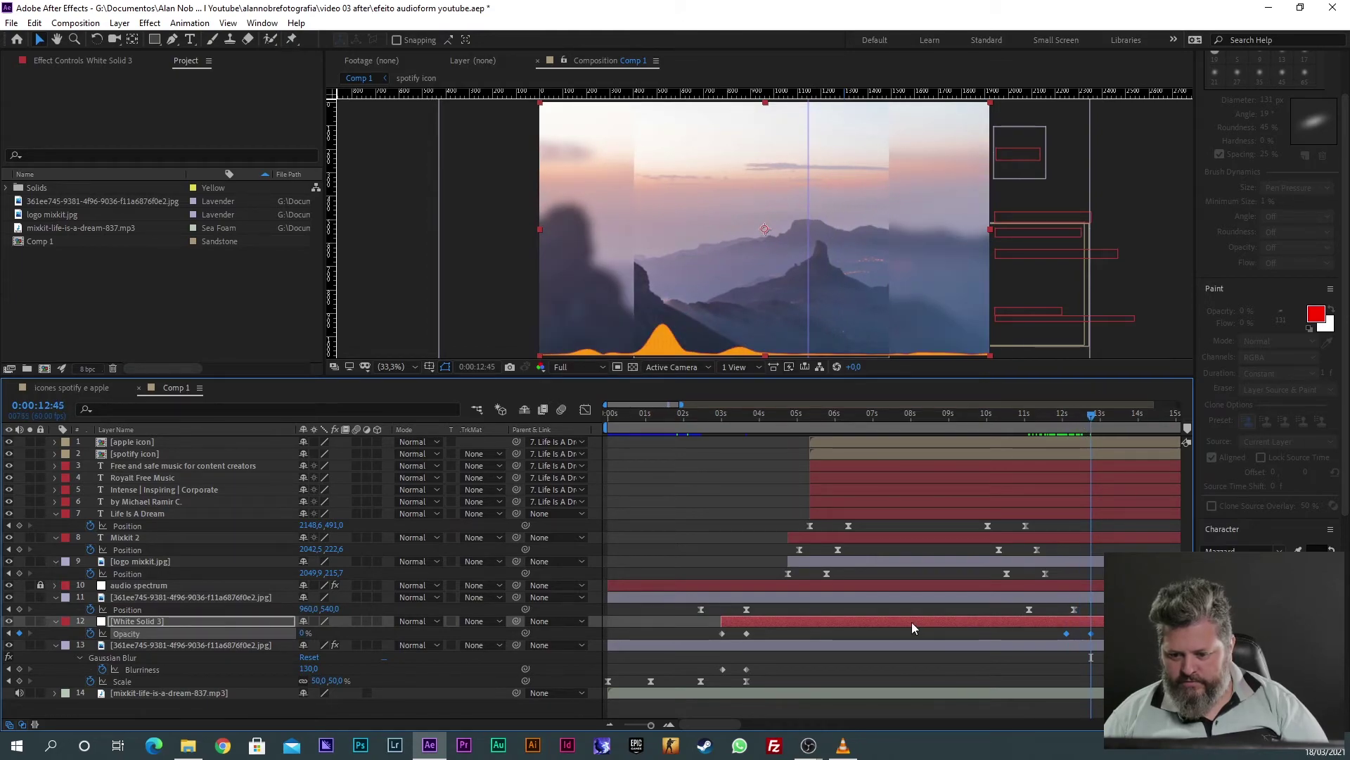
Step: Copy the blurred background photo's two Blurriness keyframes and last two Scale keyframes to 0:00:12:25
{"action": "left_click", "coordinate": [741, 645]}
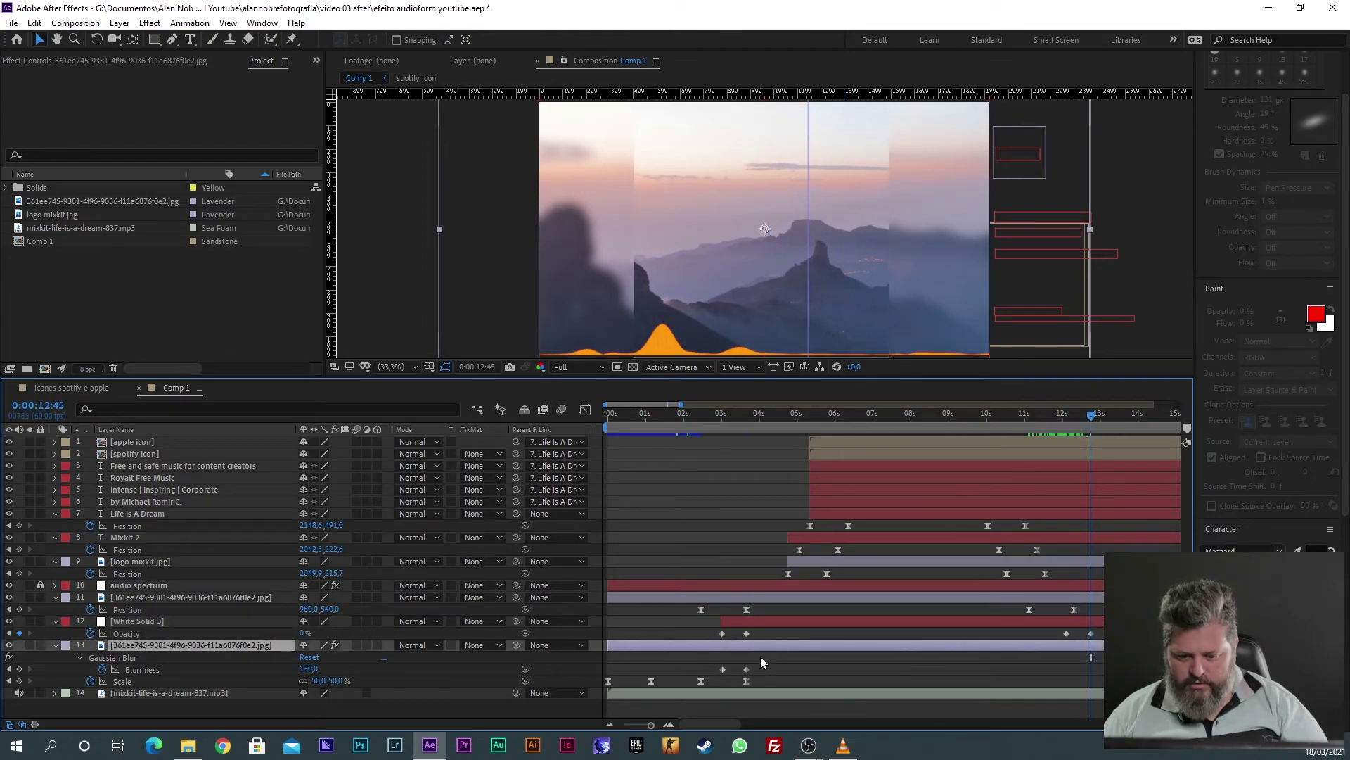
{"action": "left_click_drag", "start_coordinate": [767, 667], "coordinate": [701, 683]}
{"action": "left_click_drag", "start_coordinate": [683, 420], "coordinate": [745, 425]}
{"action": "left_click_drag", "start_coordinate": [784, 664], "coordinate": [690, 685]}
{"action": "left_click_drag", "start_coordinate": [1031, 420], "coordinate": [1078, 425]}
{"action": "key", "text": "ctrl+v"}
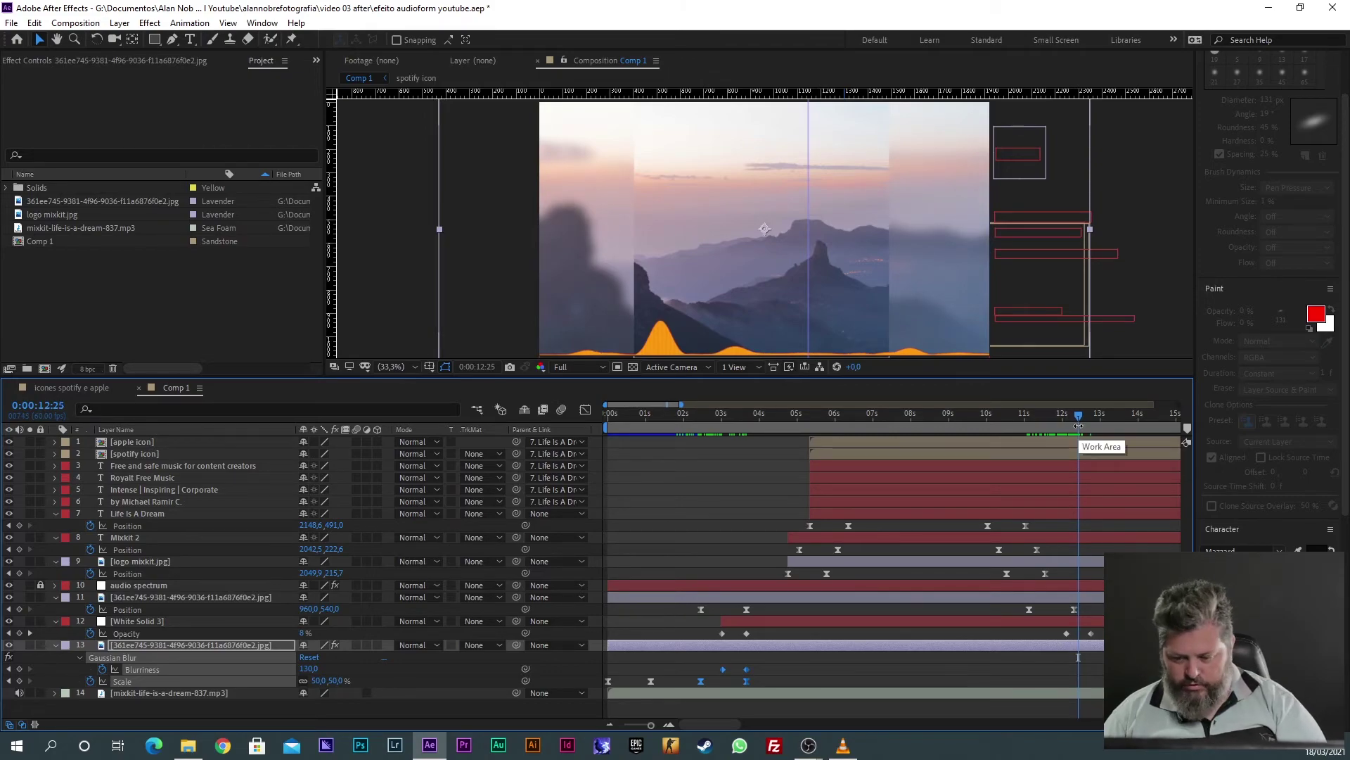
Step: Time-reverse the background photo's copied Blurriness and Scale keyframes, and preview the closing animation over a wider time range
{"action": "right_click", "coordinate": [1100, 669]}
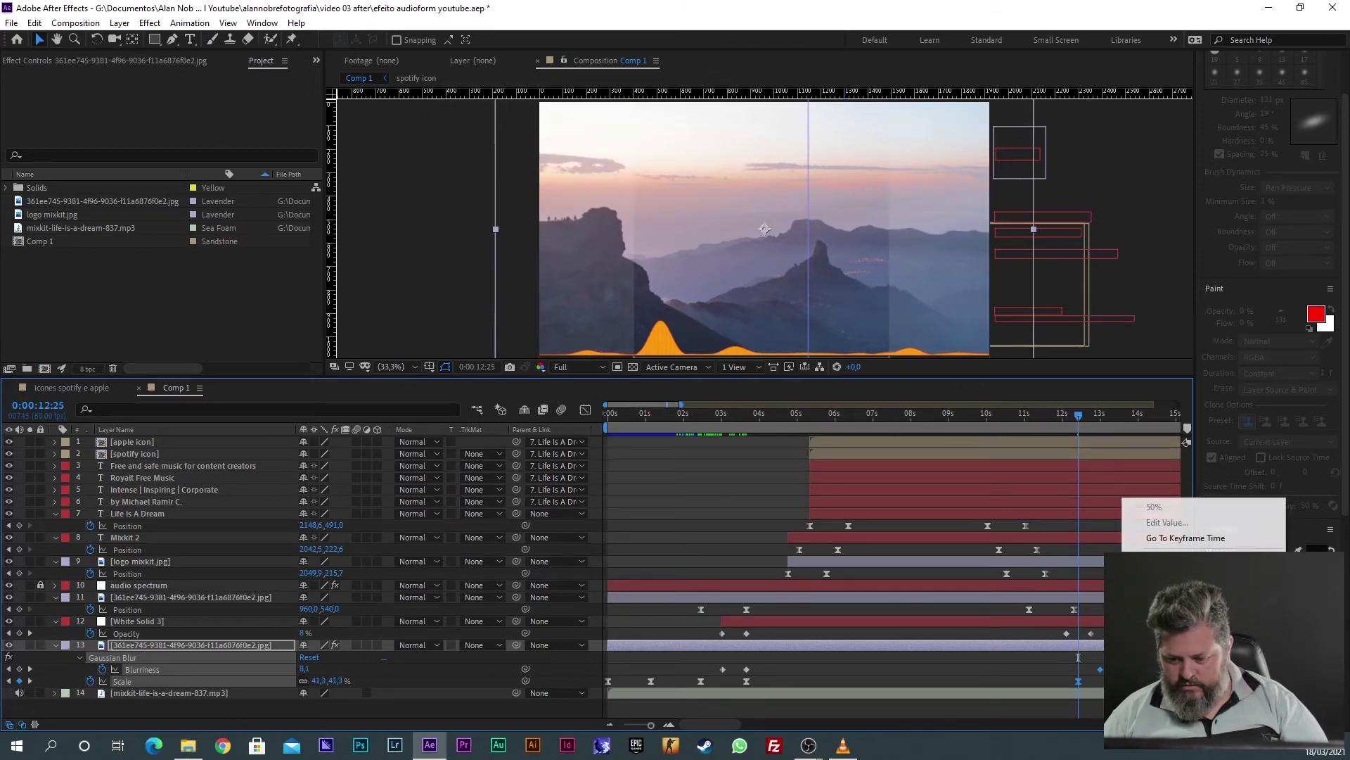
{"action": "mouse_move", "coordinate": [1160, 671]}
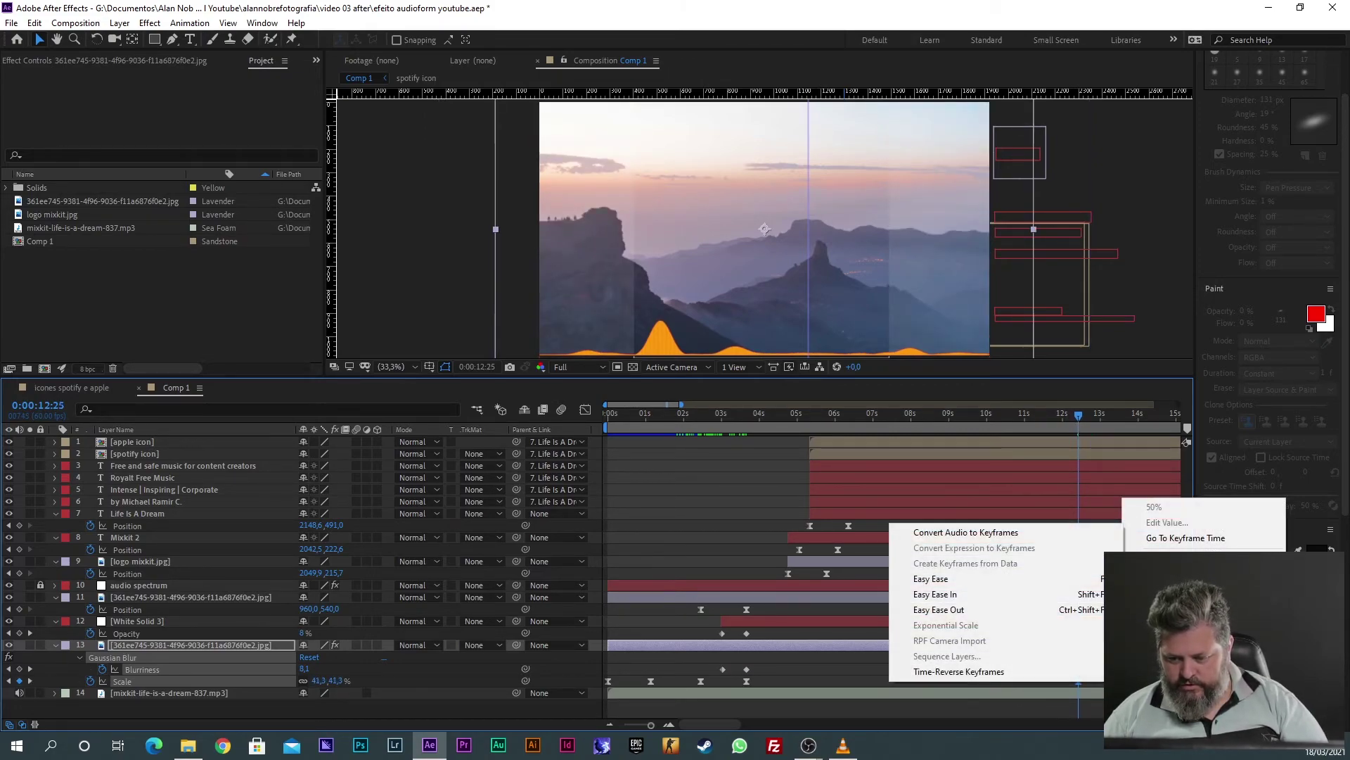
{"action": "left_click", "coordinate": [1001, 675]}
{"action": "left_click_drag", "start_coordinate": [1035, 418], "coordinate": [1132, 428]}
{"action": "key", "text": "minus"}
{"action": "key", "text": "minus"}
{"action": "key", "text": "minus"}
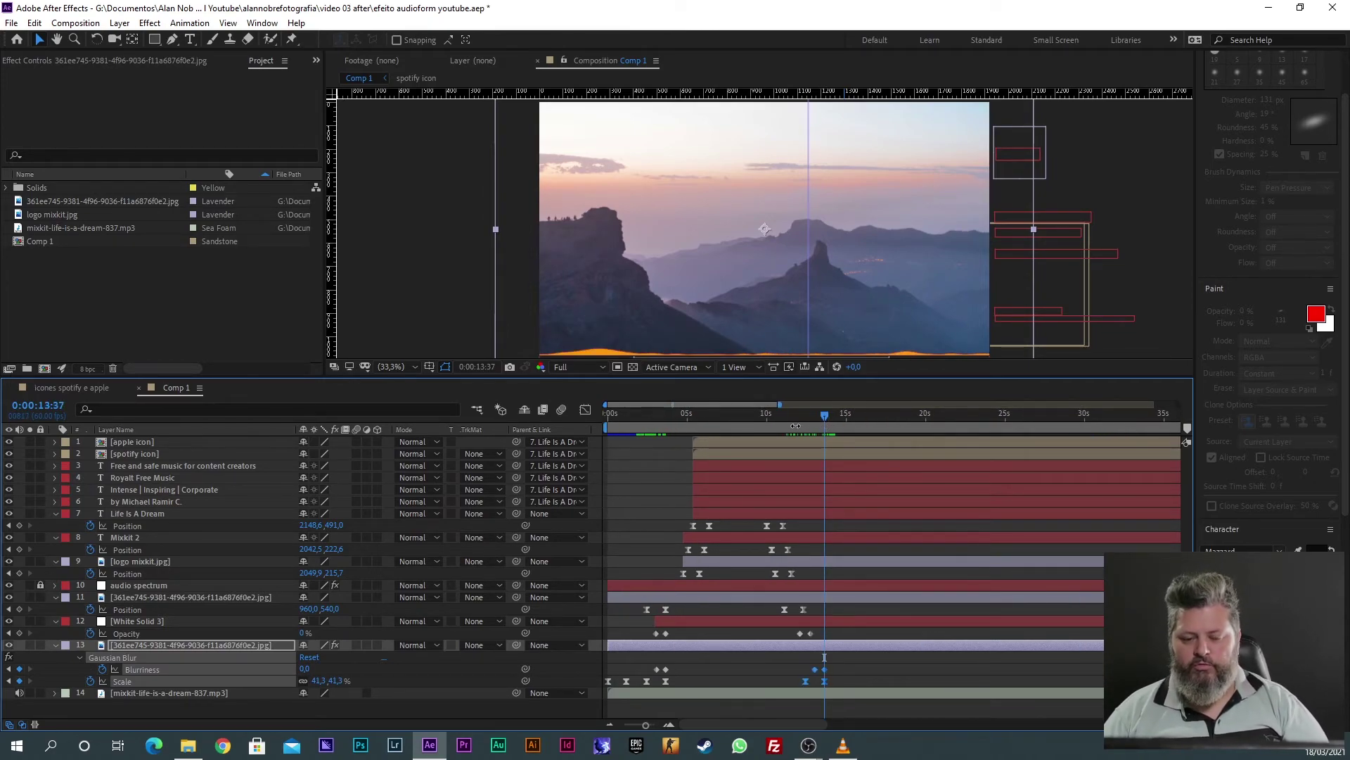
{"action": "key", "text": "space"}
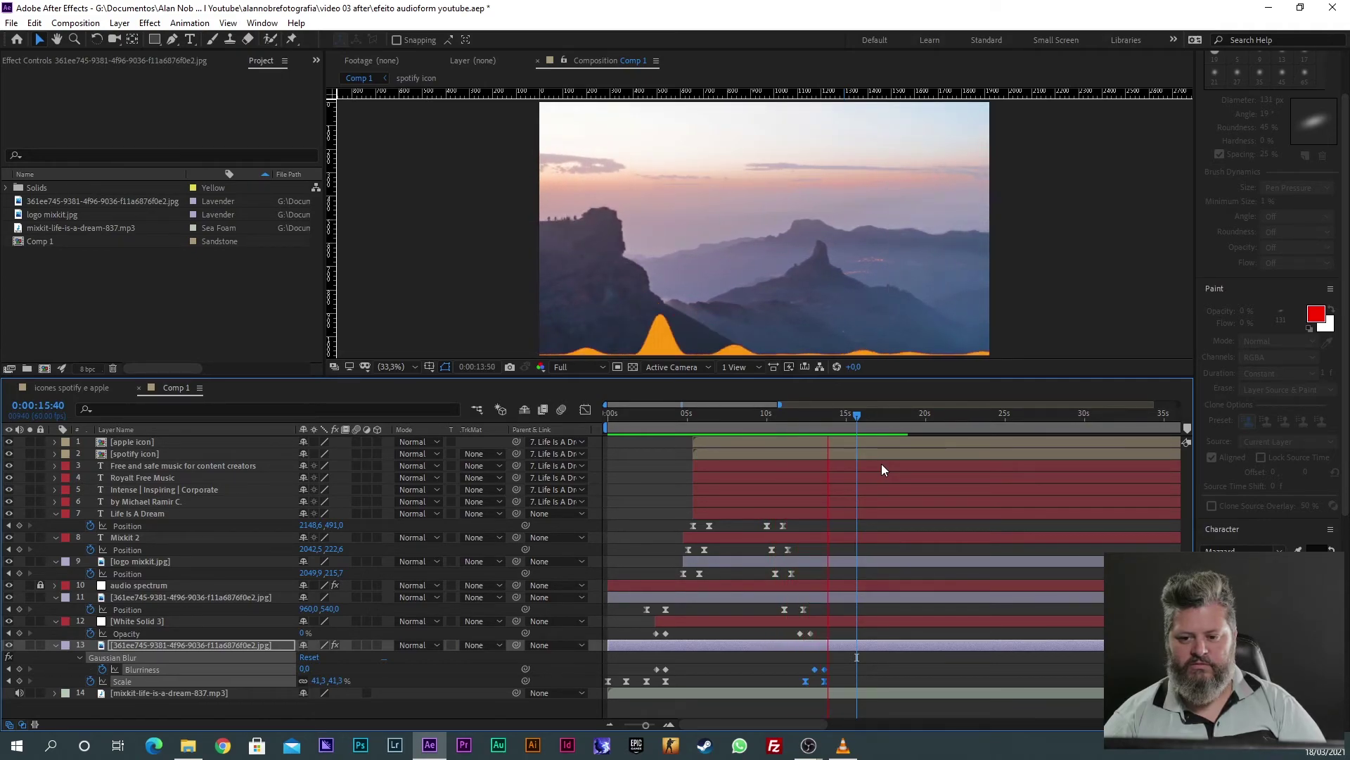
{"action": "key", "text": "space"}
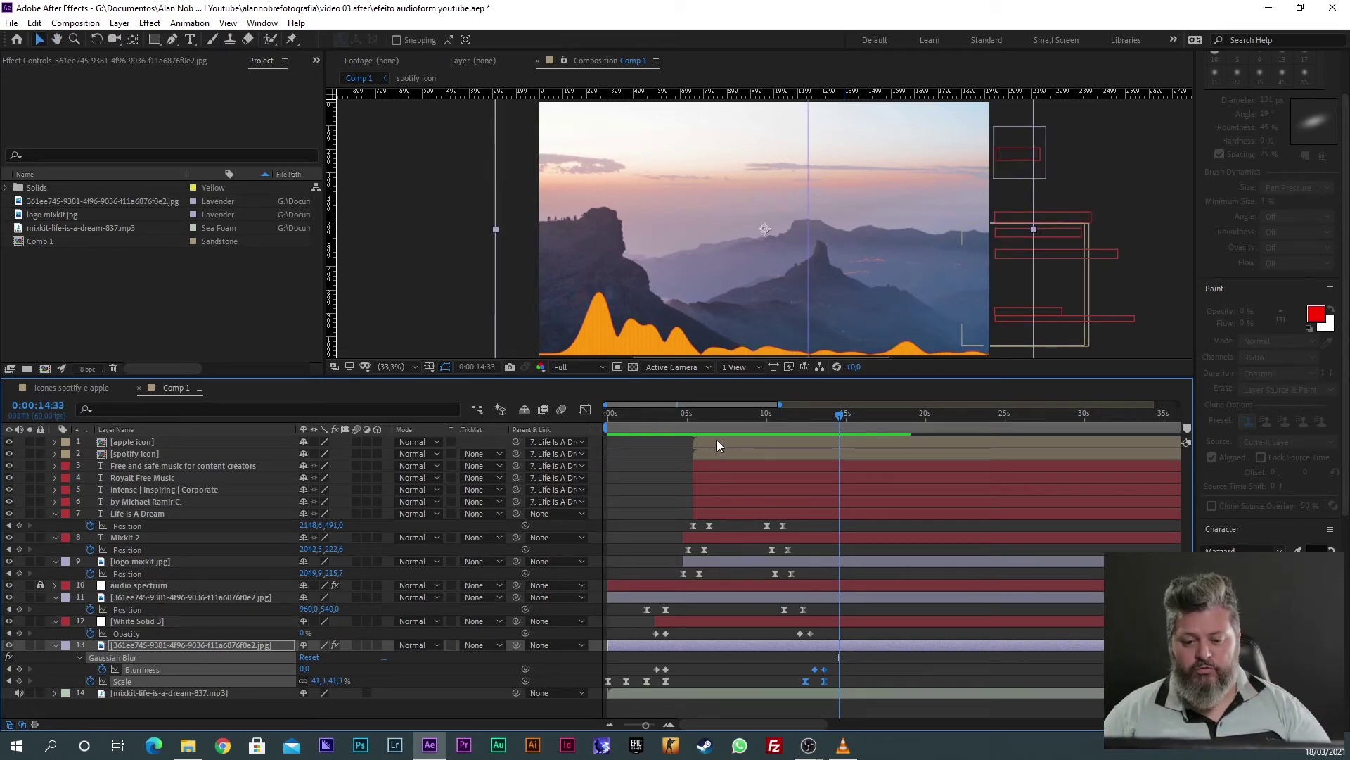
Step: Move the closing keyframes of all animated layers together about two seconds later, so the exit starts around 0:00:12:20, and scrub through it
{"action": "left_click_drag", "start_coordinate": [682, 417], "coordinate": [744, 417]}
{"action": "left_click", "coordinate": [830, 525]}
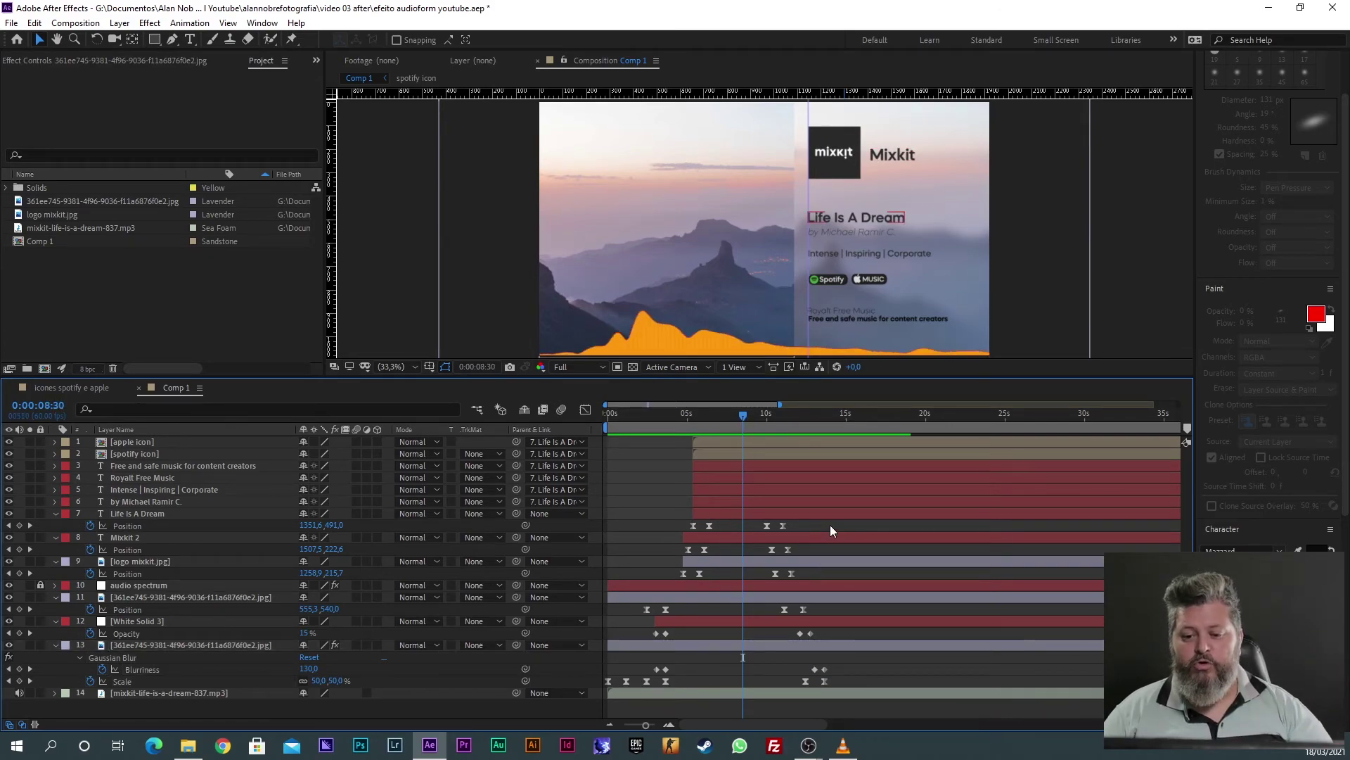
{"action": "left_click", "coordinate": [750, 415]}
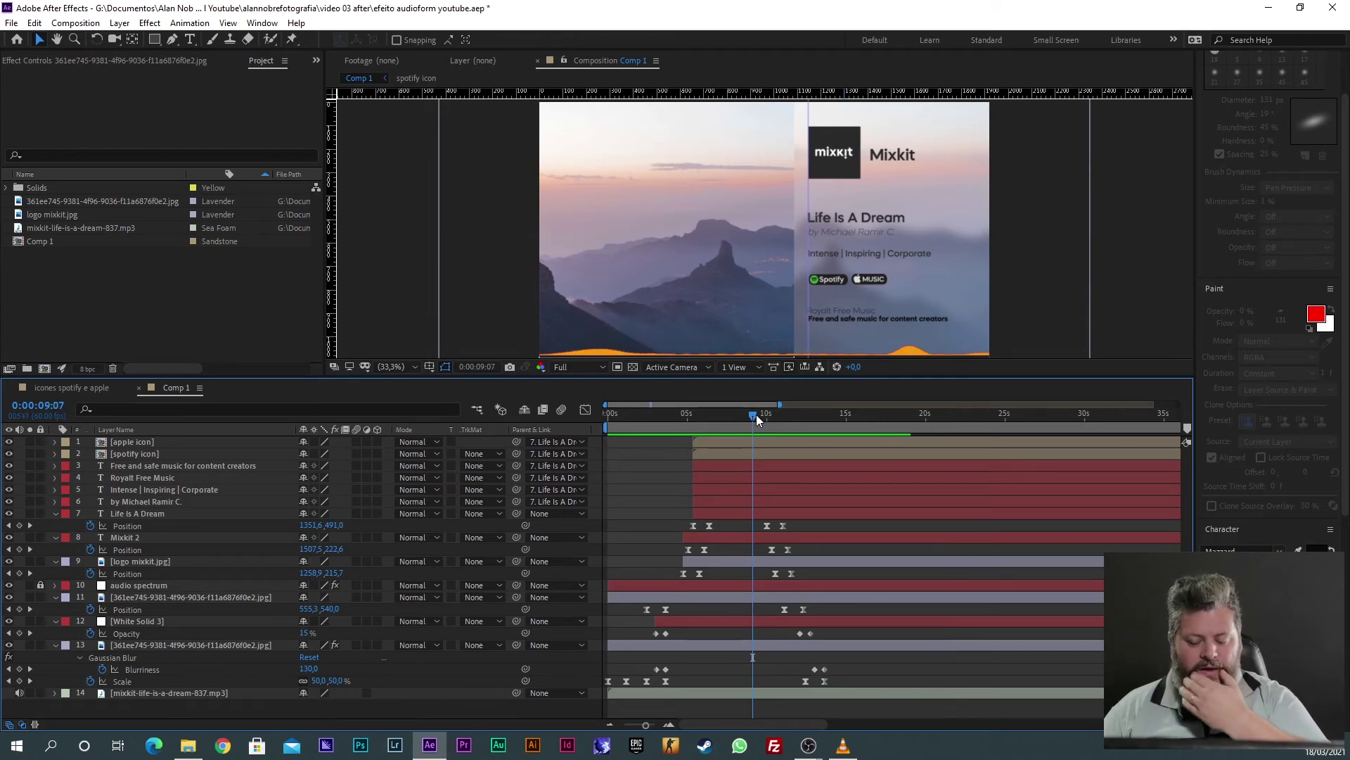
{"action": "left_click_drag", "start_coordinate": [809, 526], "coordinate": [678, 527]}
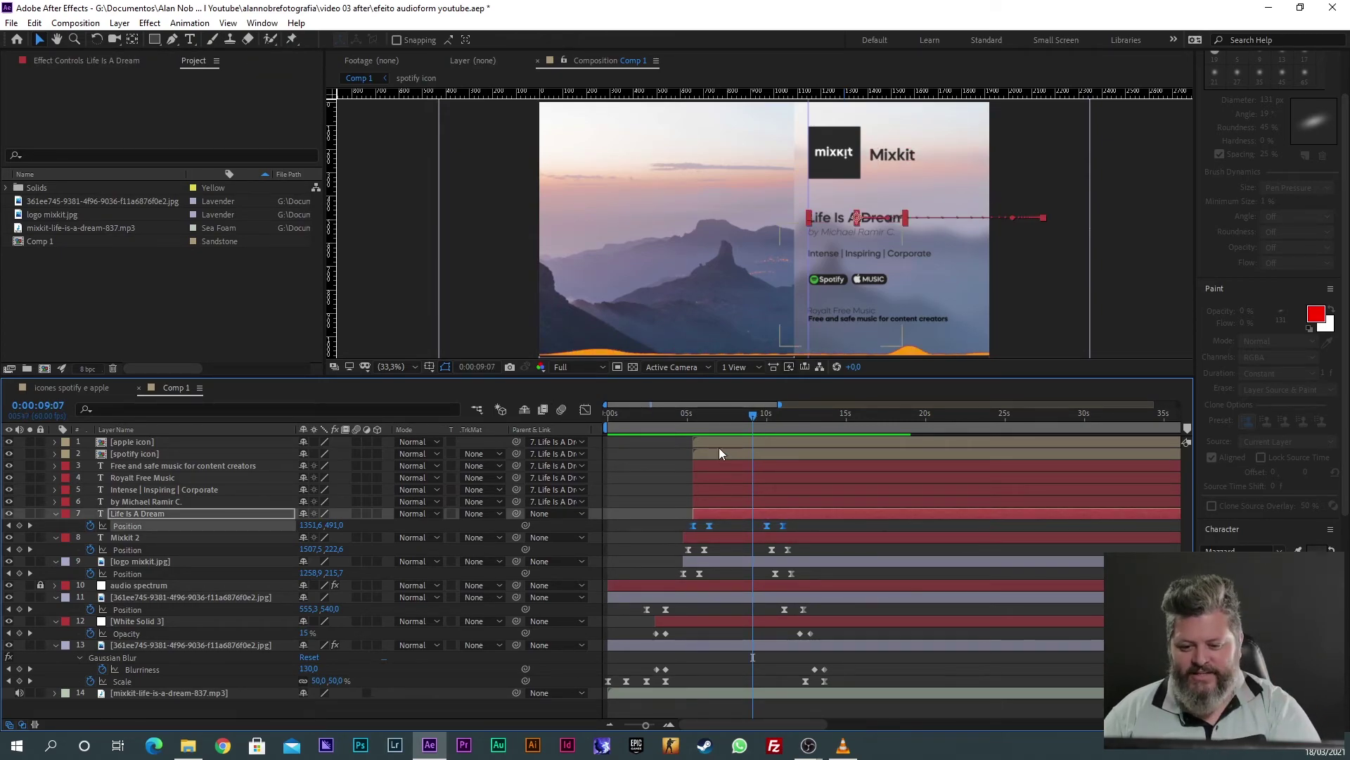
{"action": "key", "text": "space"}
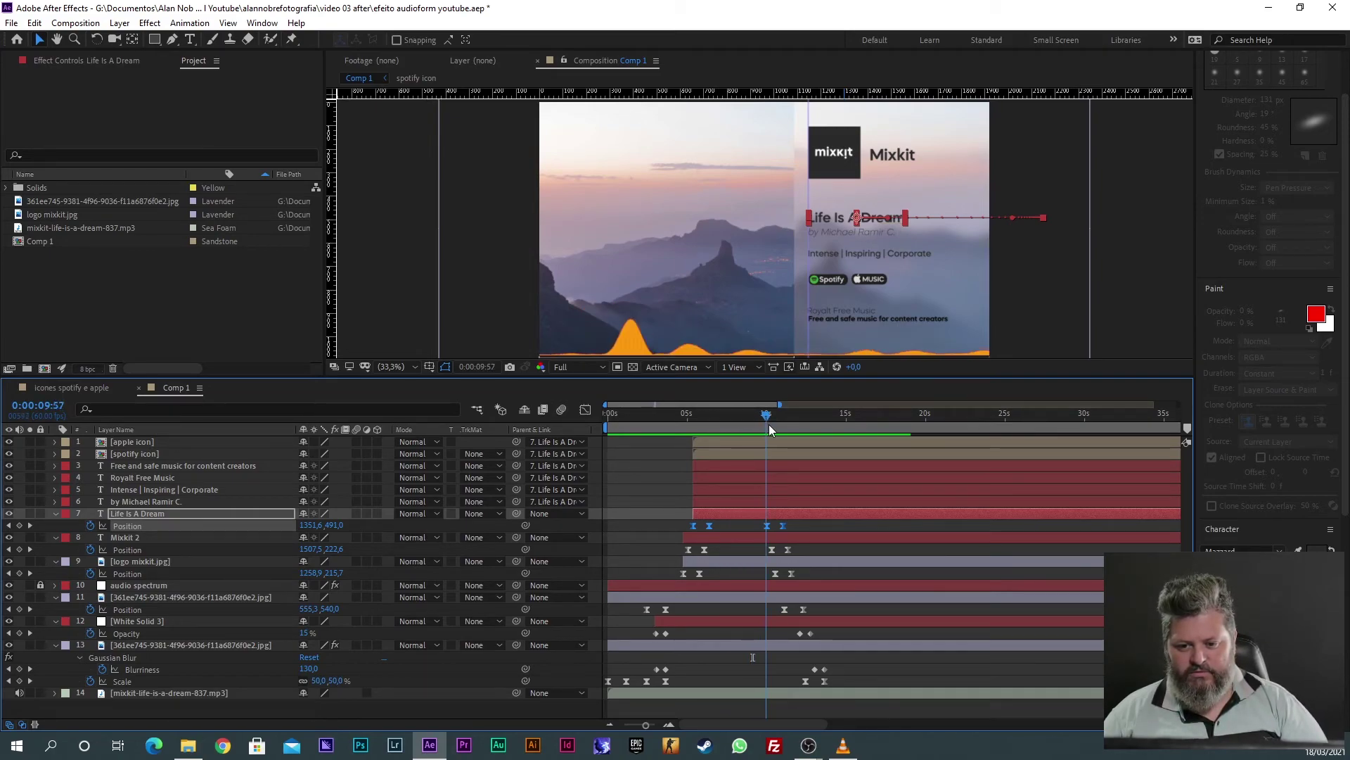
{"action": "mouse_move", "coordinate": [776, 425]}
{"action": "left_mouse_down"}
{"action": "mouse_move", "coordinate": [825, 427]}
{"action": "mouse_move", "coordinate": [752, 427]}
{"action": "mouse_move", "coordinate": [769, 443]}
{"action": "left_mouse_up"}
{"action": "left_click_drag", "start_coordinate": [756, 521], "coordinate": [864, 682]}
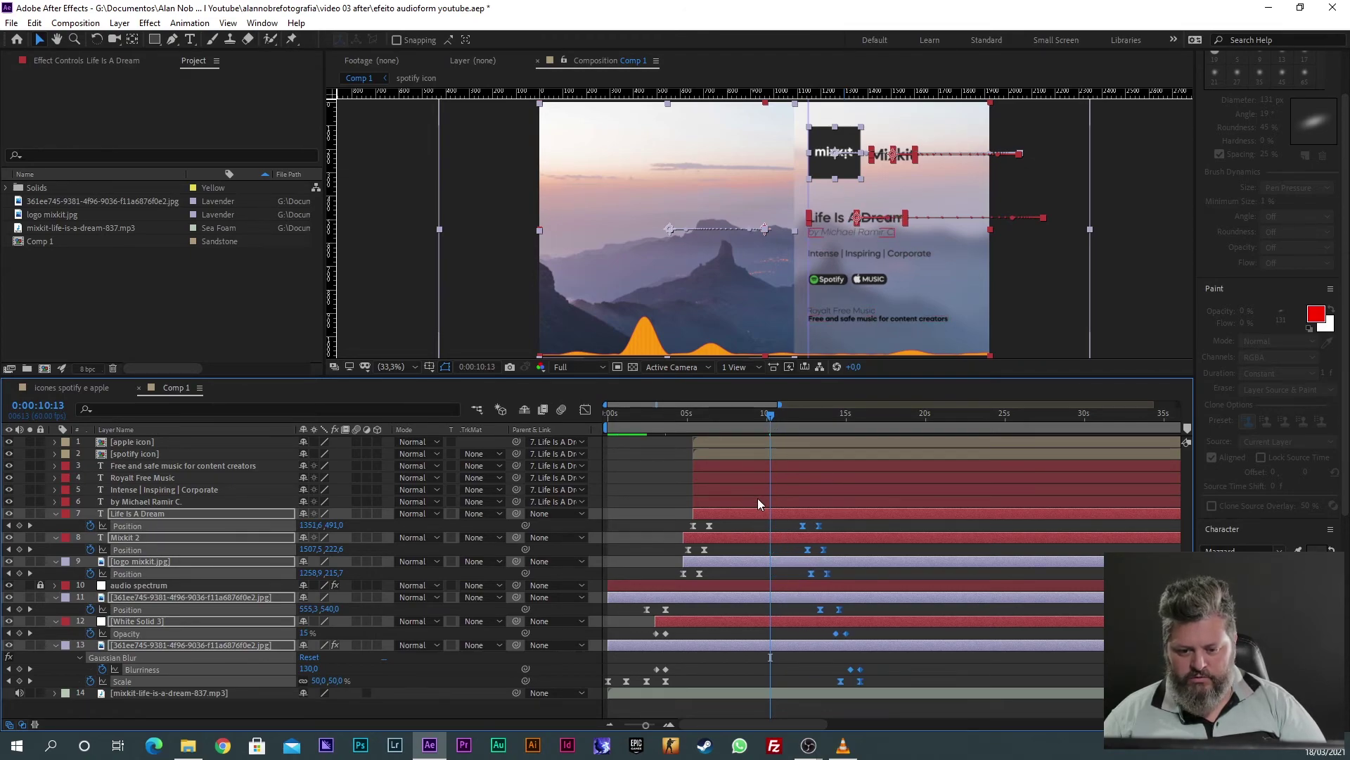
{"action": "left_click_drag", "start_coordinate": [770, 421], "coordinate": [986, 429]}
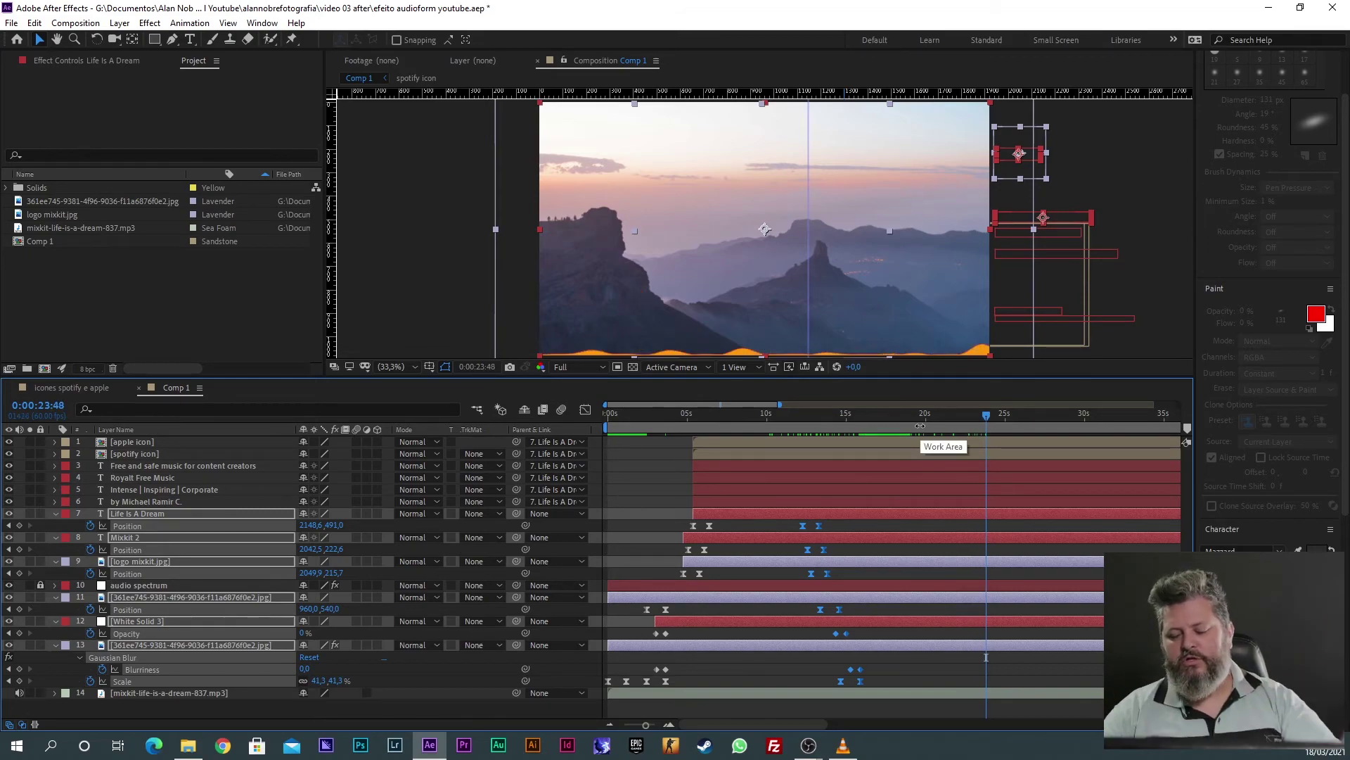
{"action": "left_click", "coordinate": [947, 610]}
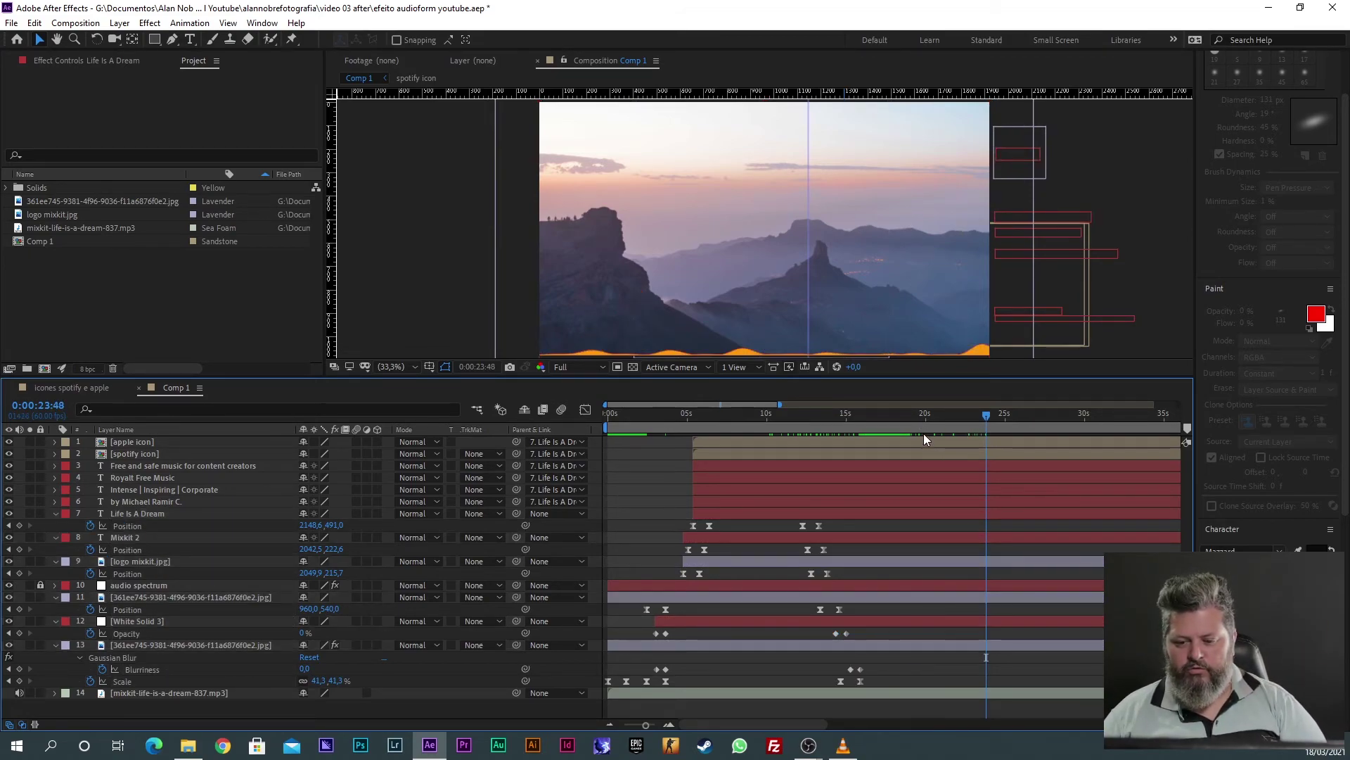
{"action": "left_click_drag", "start_coordinate": [918, 419], "coordinate": [804, 427]}
Step: Enlarge the composition view and zoom to 100% on the title and icons to inspect the texts around 0:00:06:17
{"action": "left_click", "coordinate": [820, 465]}
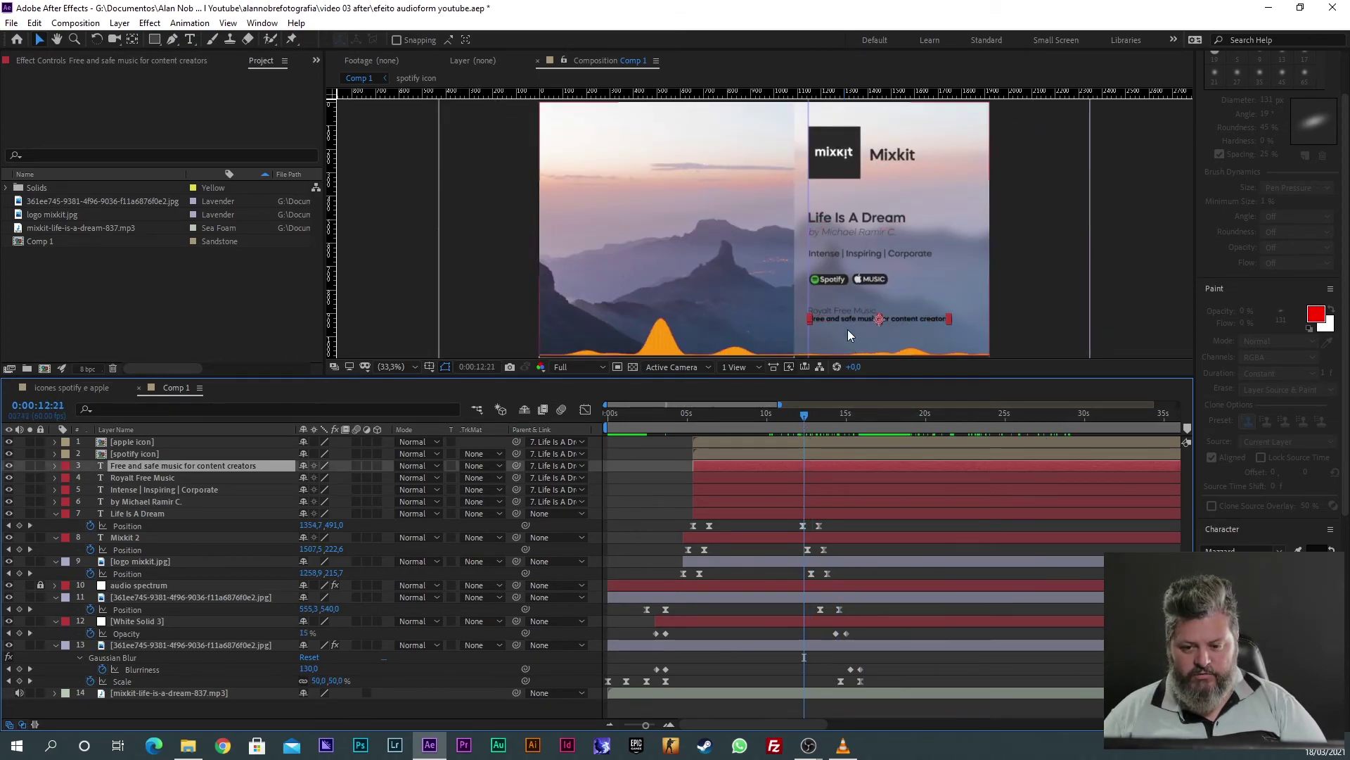
{"action": "scroll", "coordinate": [837, 250], "scroll_direction": "up", "scroll_amount": 3}
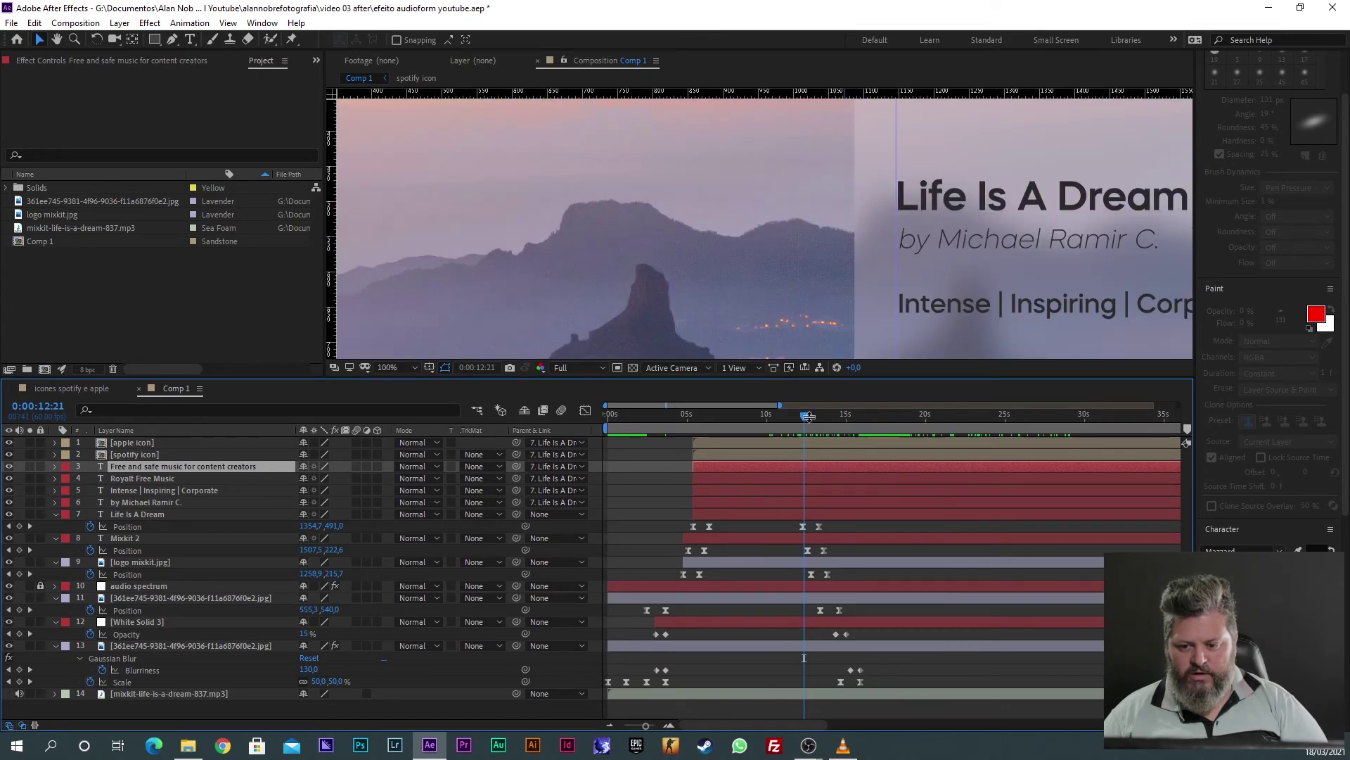
{"action": "left_click_drag", "start_coordinate": [808, 379], "coordinate": [809, 529]}
{"action": "left_click_drag", "start_coordinate": [887, 462], "coordinate": [706, 272]}
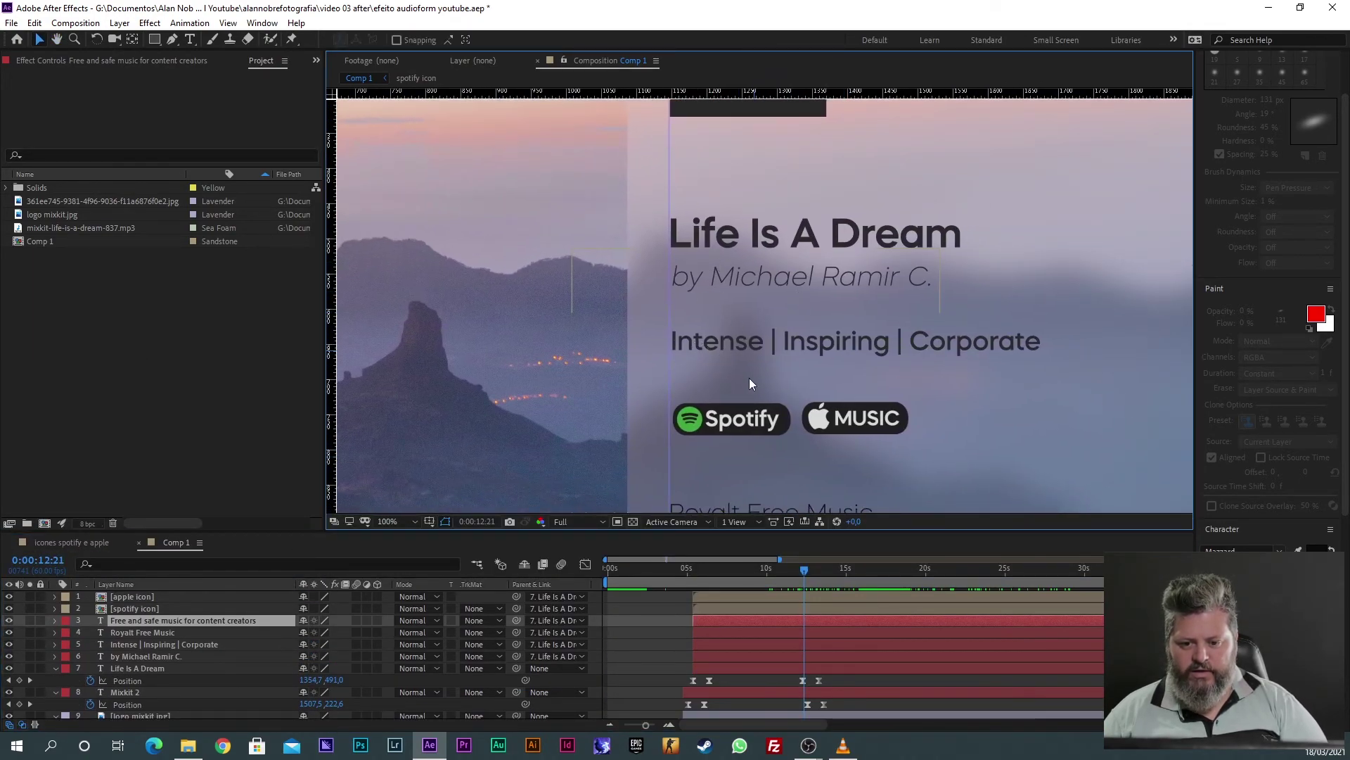
{"action": "left_click_drag", "start_coordinate": [809, 576], "coordinate": [709, 582]}
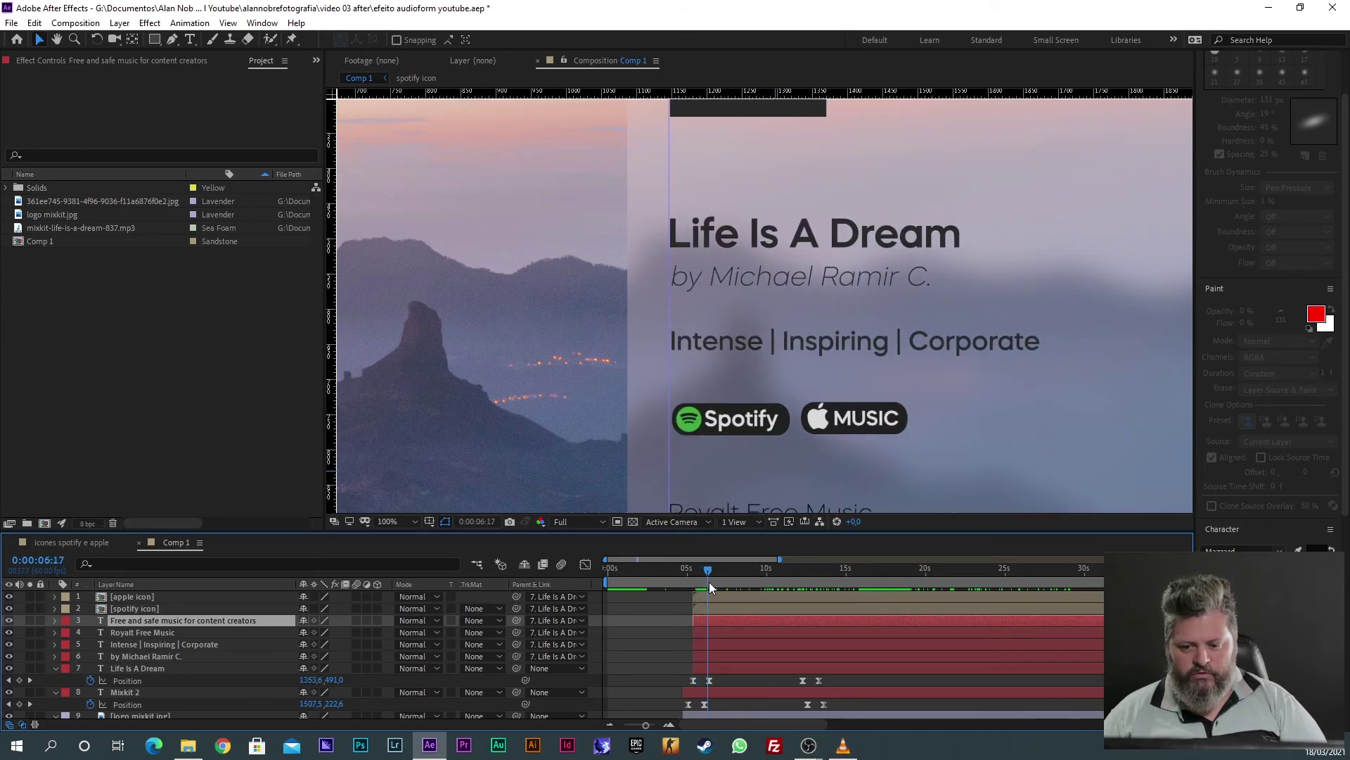
Step: Examine the title, artist, tagline and Royalt Free Music layers and their shared slide-in between 0:00:05:48 and 0:00:11:46
{"action": "left_click", "coordinate": [711, 667]}
{"action": "left_click", "coordinate": [714, 657]}
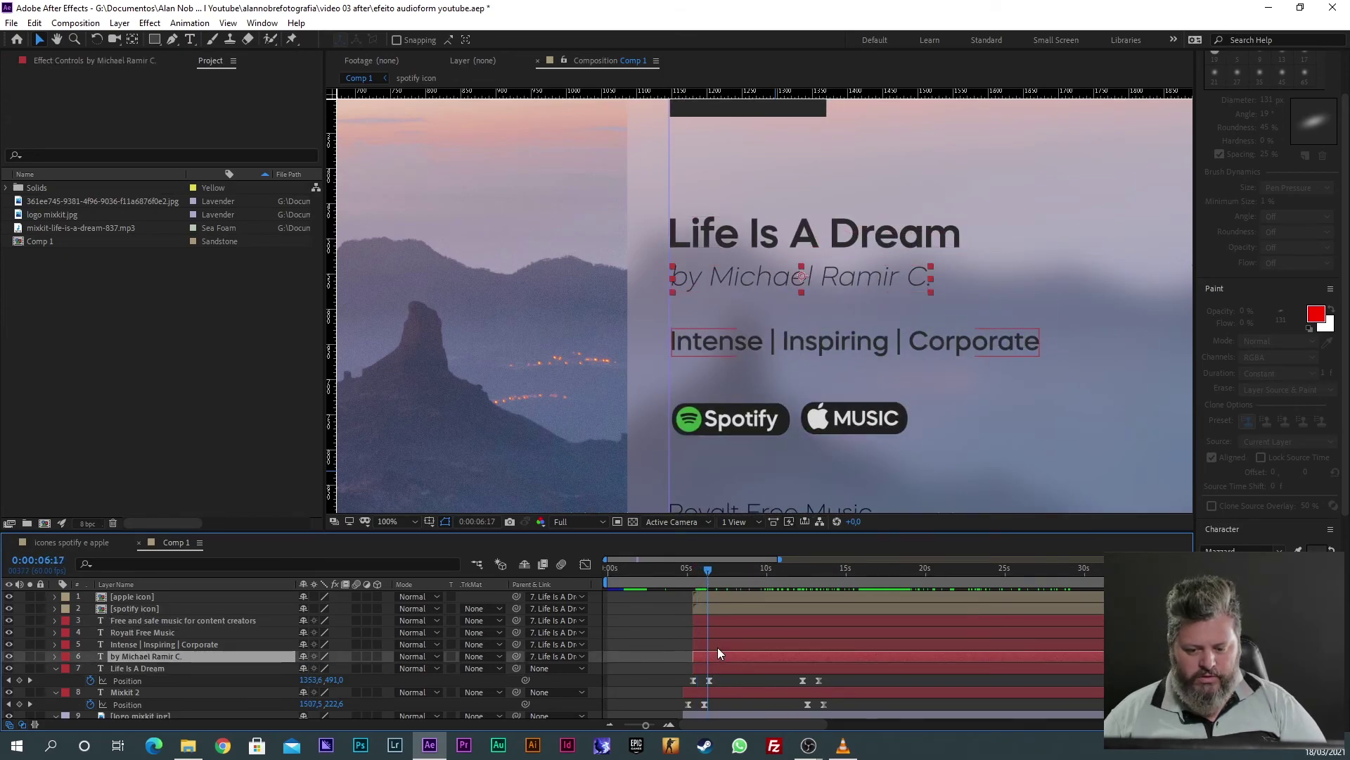
{"action": "left_click", "coordinate": [719, 645]}
{"action": "left_click", "coordinate": [702, 668]}
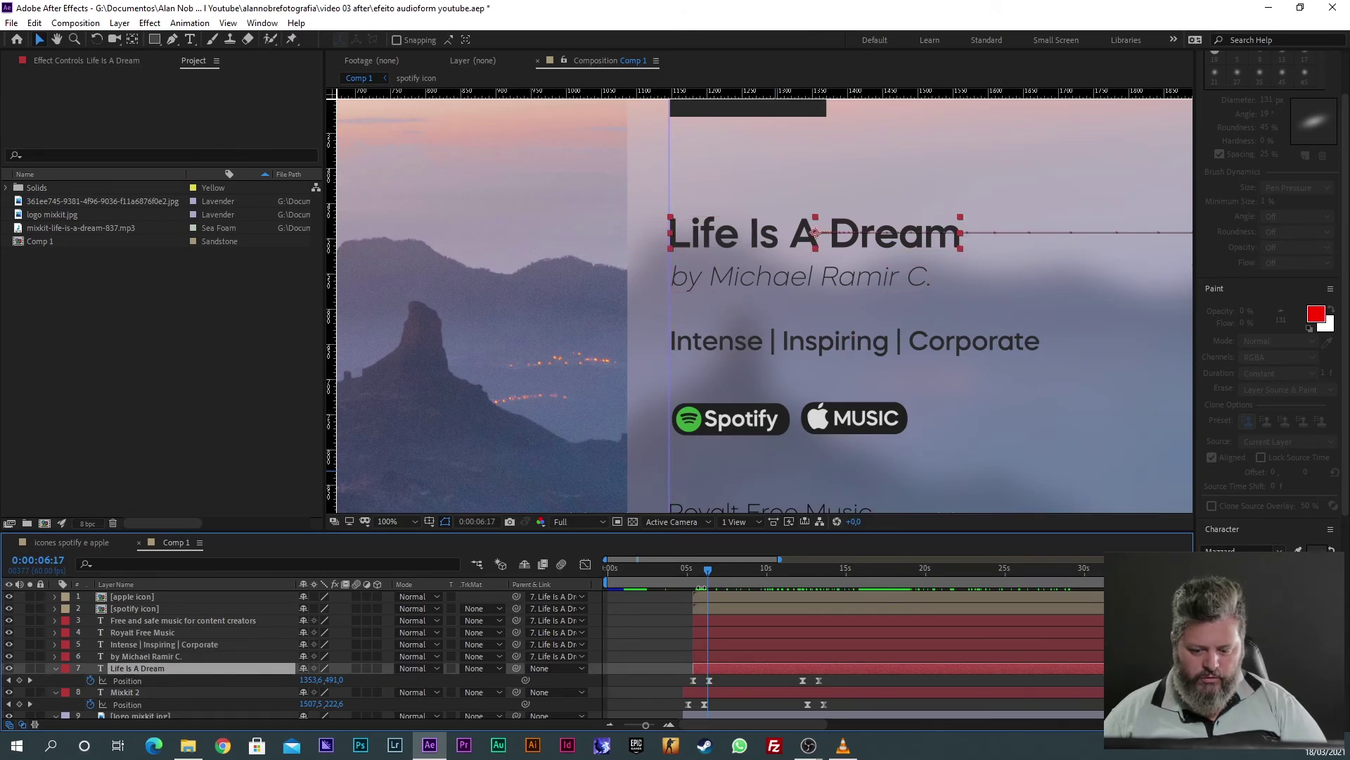
{"action": "left_click", "coordinate": [700, 571]}
{"action": "mouse_move", "coordinate": [699, 571]}
{"action": "left_mouse_down"}
{"action": "mouse_move", "coordinate": [732, 572]}
{"action": "mouse_move", "coordinate": [703, 577]}
{"action": "left_mouse_up"}
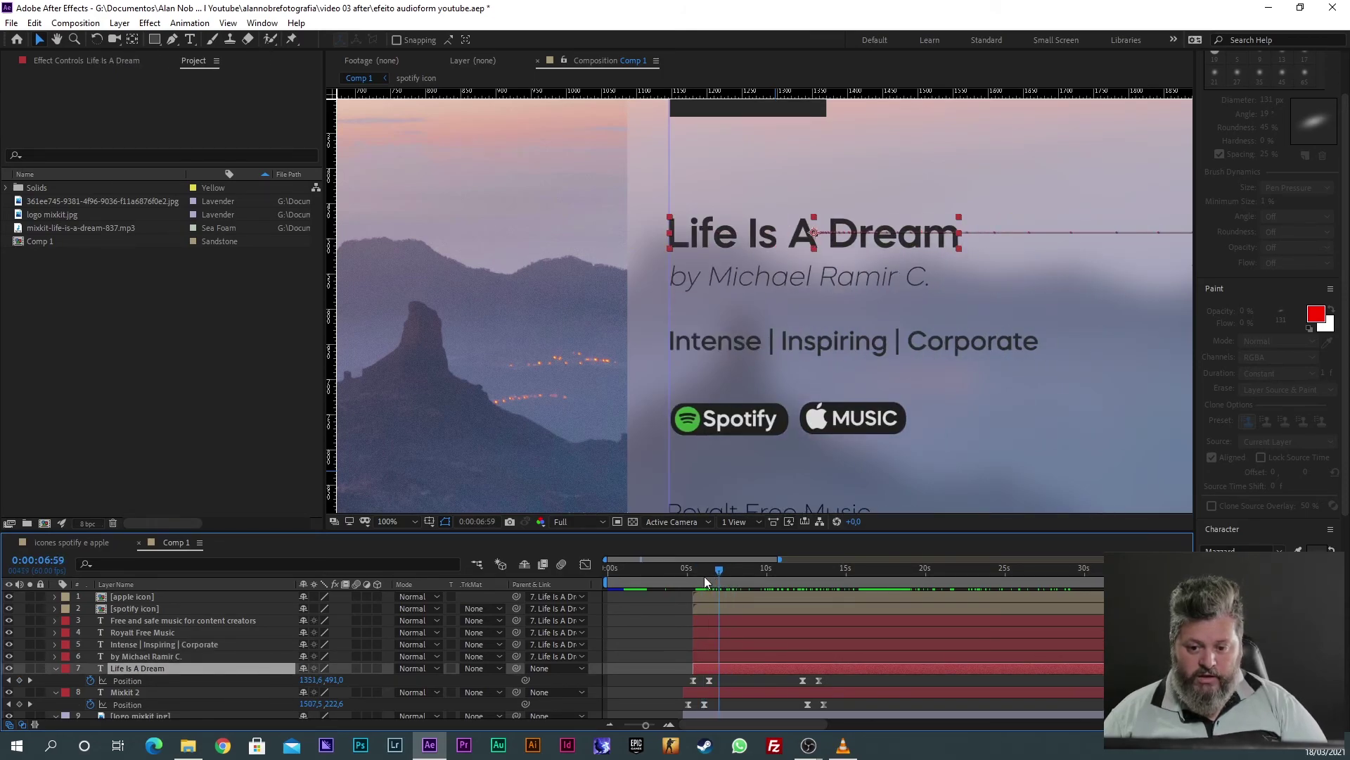
{"action": "left_click", "coordinate": [702, 653]}
{"action": "left_click", "coordinate": [707, 645]}
{"action": "left_click", "coordinate": [707, 632]}
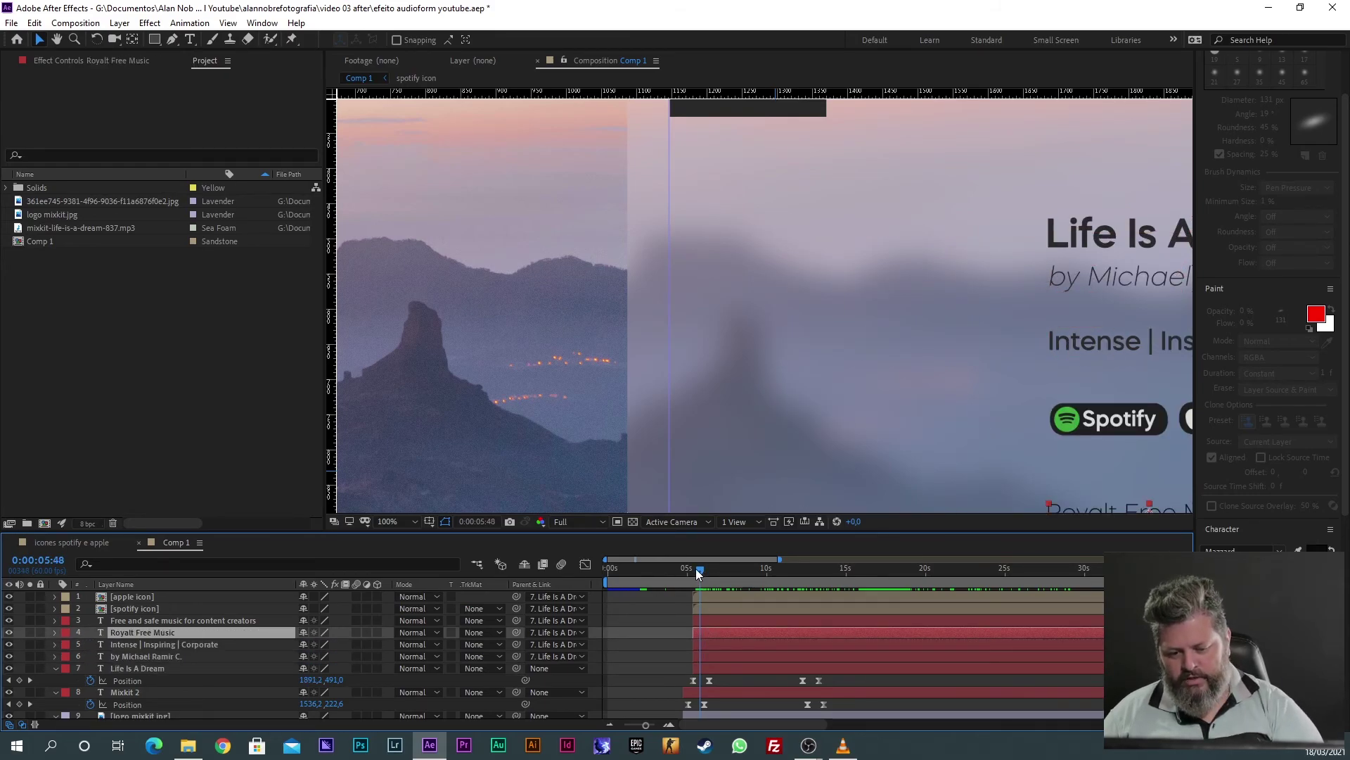
{"action": "left_click_drag", "start_coordinate": [695, 568], "coordinate": [791, 581]}
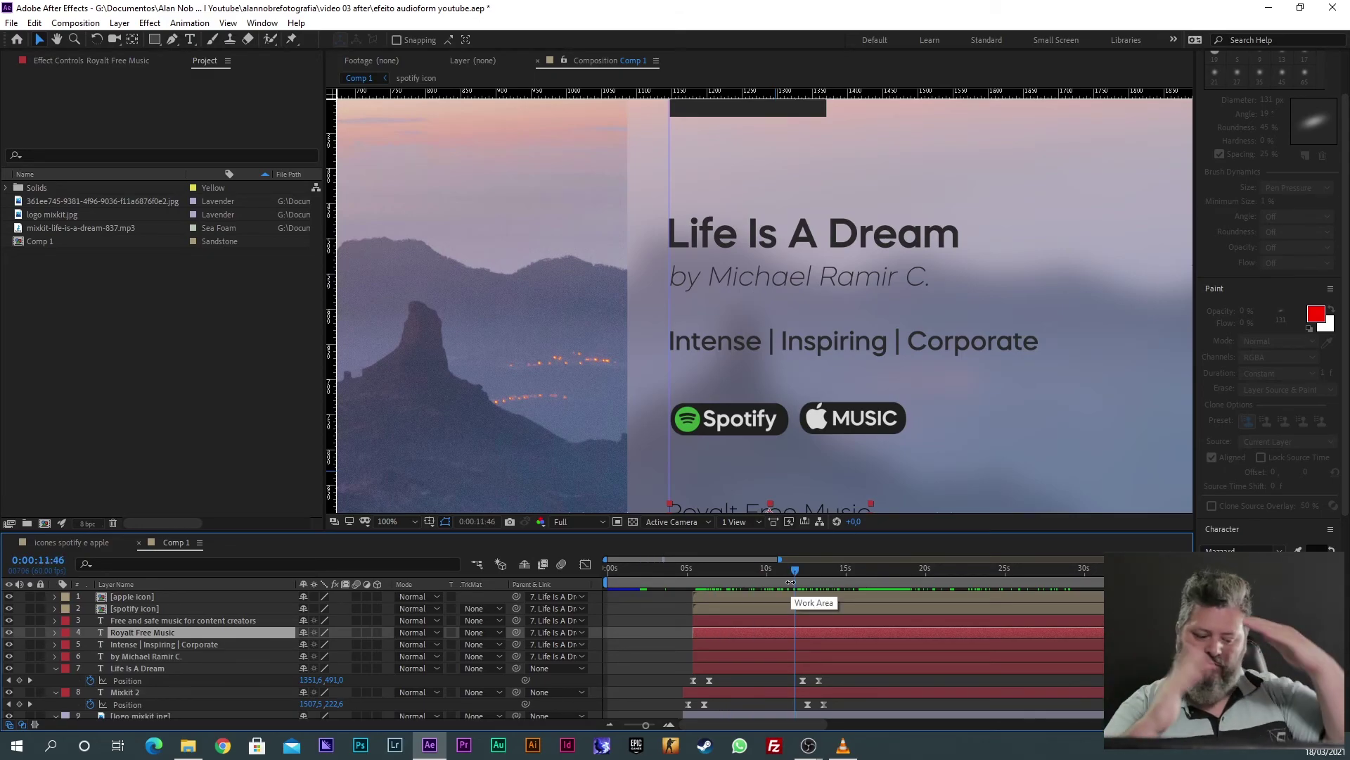
Step: Switch to VLC, replay the reference video from about 00:02, watch it full screen and pause at 00:18
{"action": "key", "text": "alt+Tab"}
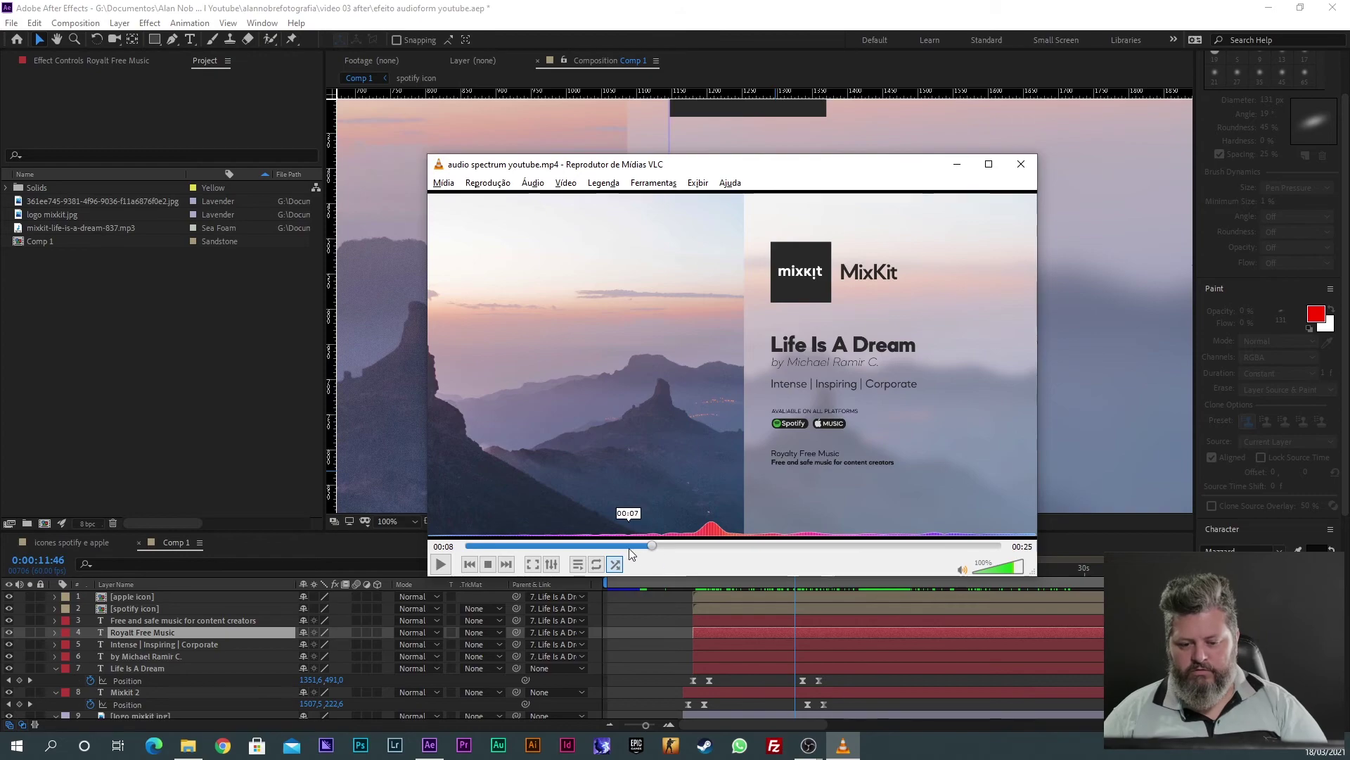
{"action": "left_click_drag", "start_coordinate": [591, 547], "coordinate": [497, 547]}
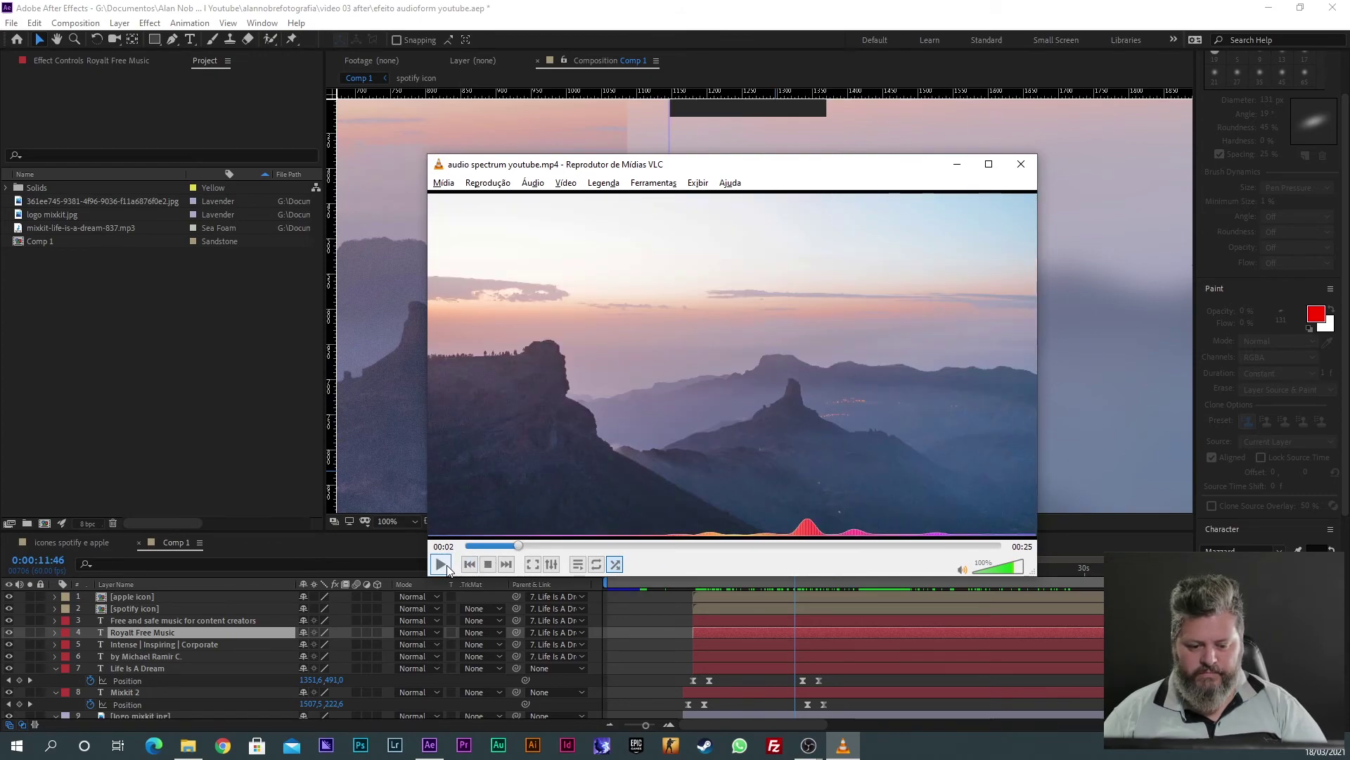
{"action": "left_click", "coordinate": [442, 564]}
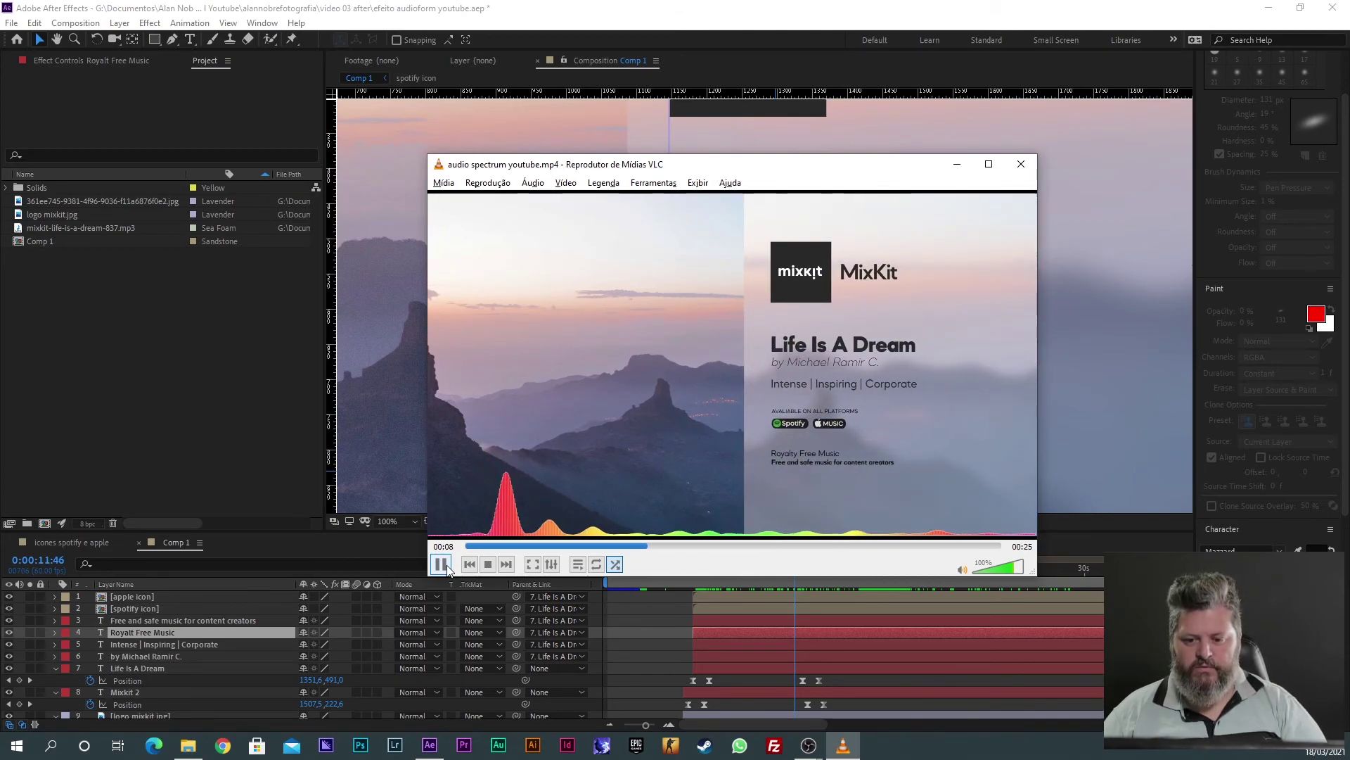
{"action": "double_click", "coordinate": [777, 371]}
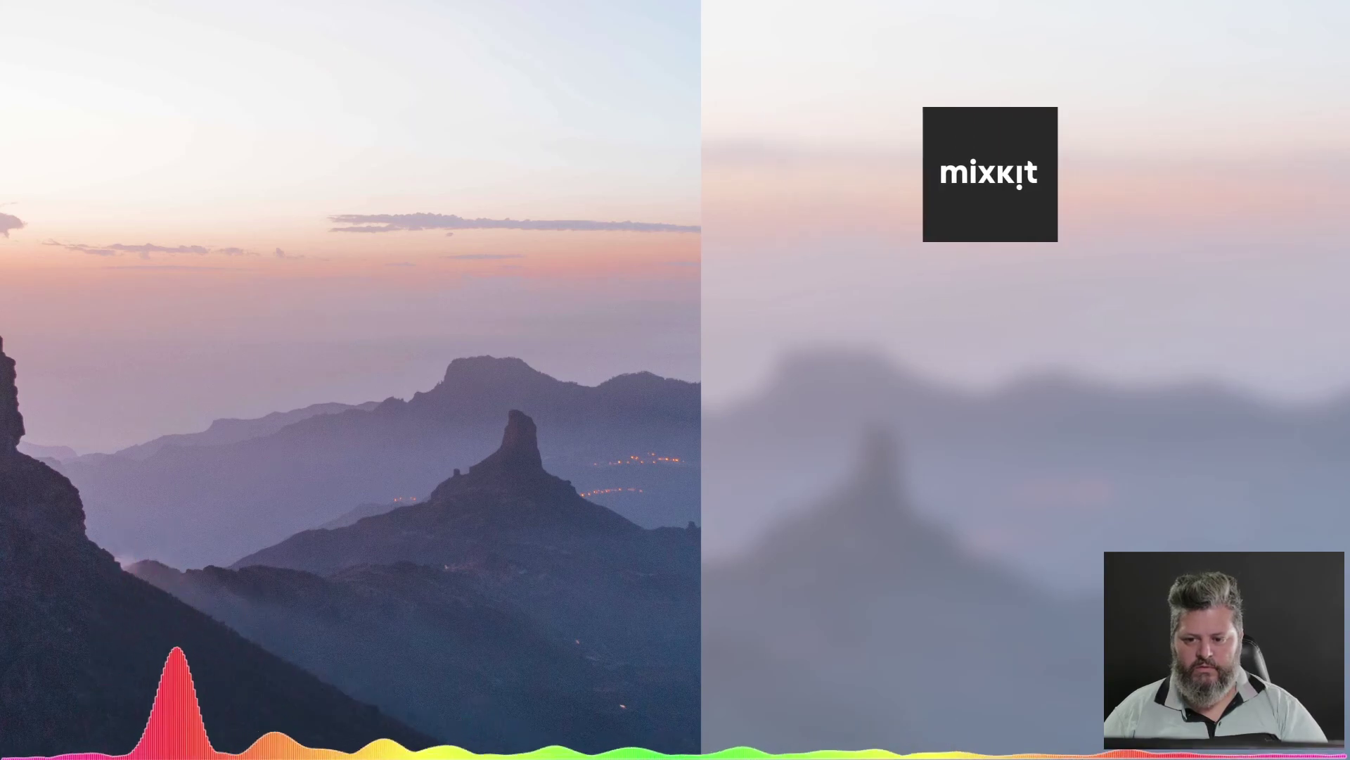
{"action": "double_click", "coordinate": [957, 475]}
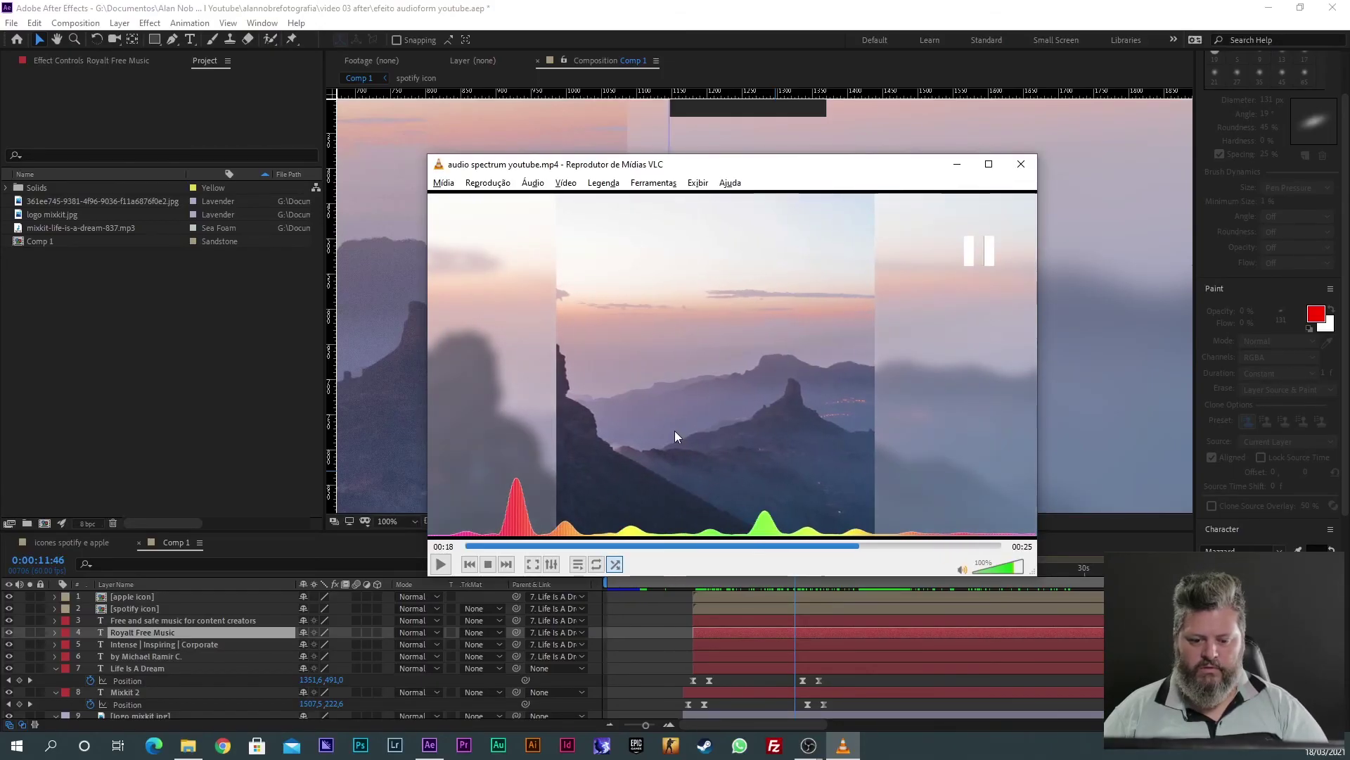
Step: Return to After Effects, fit the whole composition in the viewer, preview it briefly and park the playhead at 0:00:12:10
{"action": "left_click", "coordinate": [957, 164]}
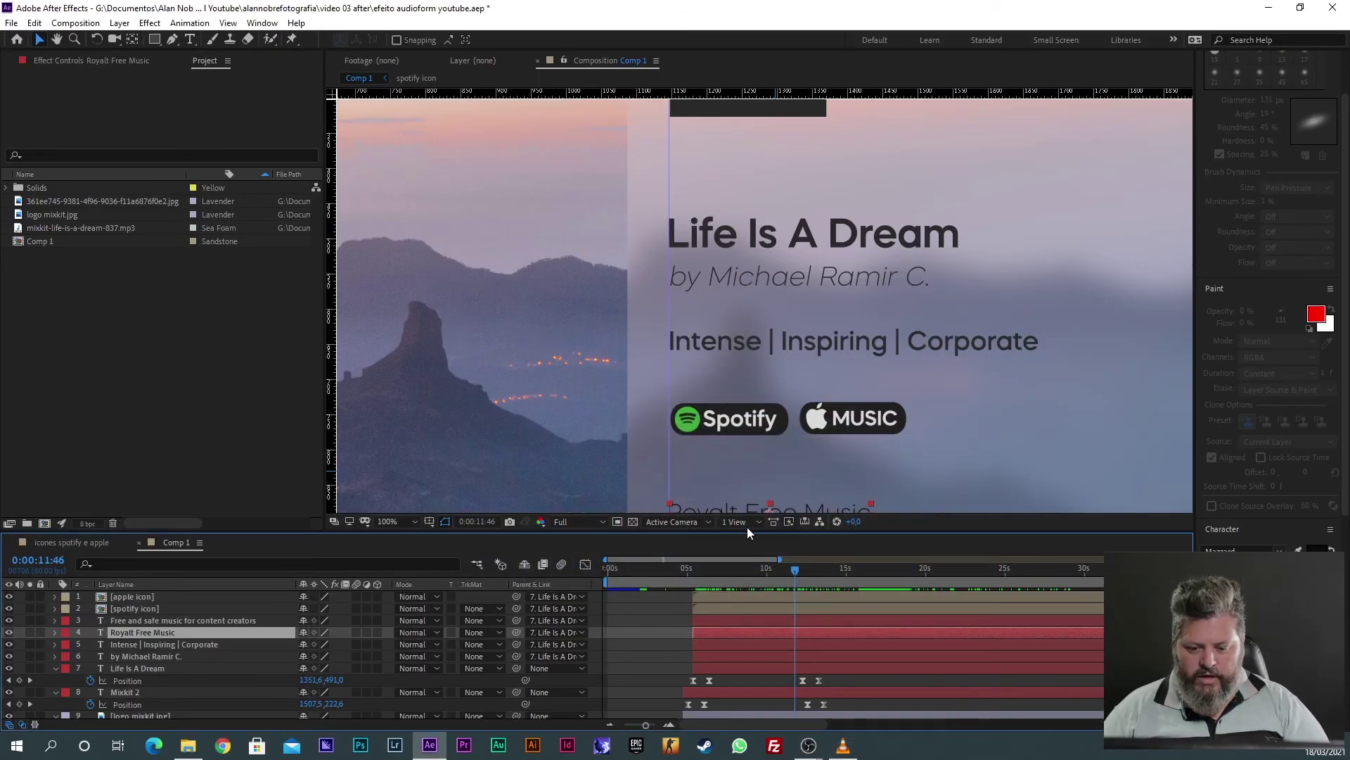
{"action": "left_click", "coordinate": [375, 522]}
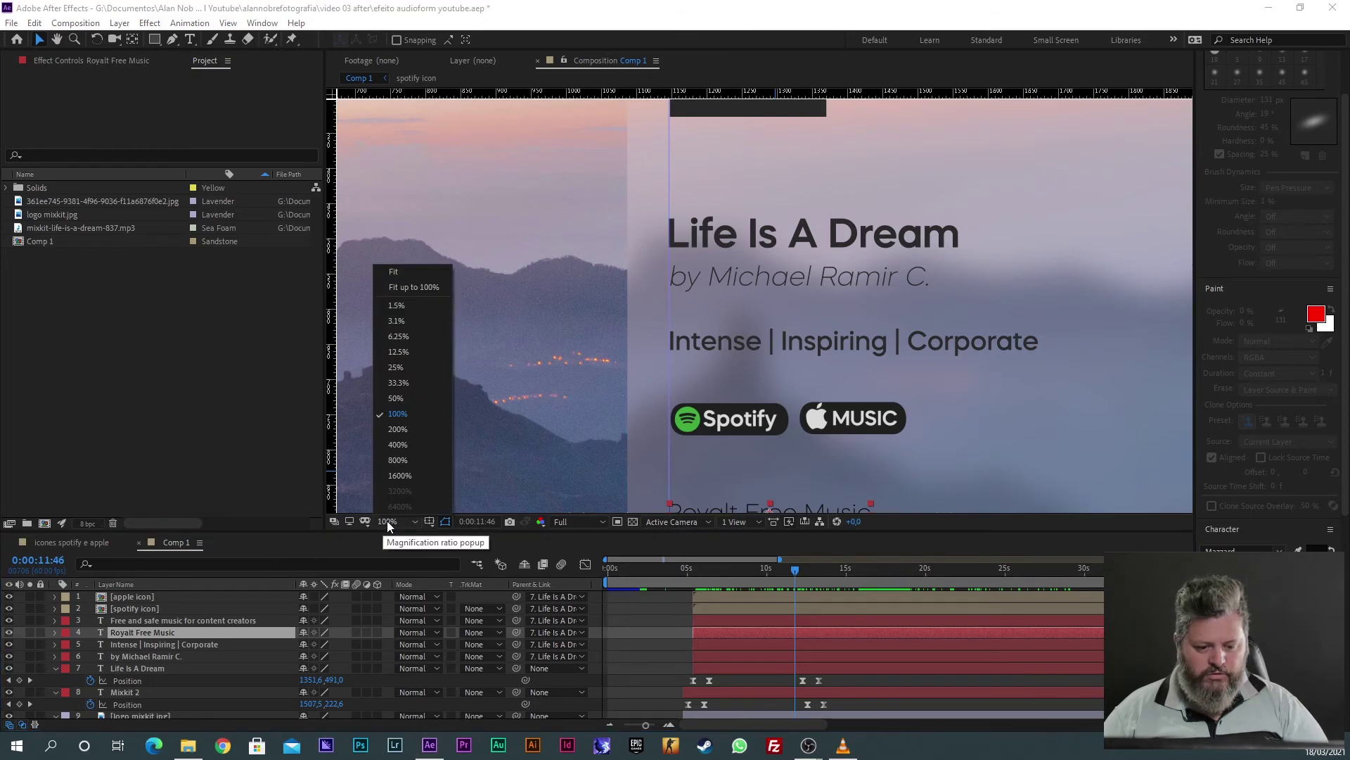
{"action": "left_click", "coordinate": [390, 266]}
{"action": "key", "text": "space"}
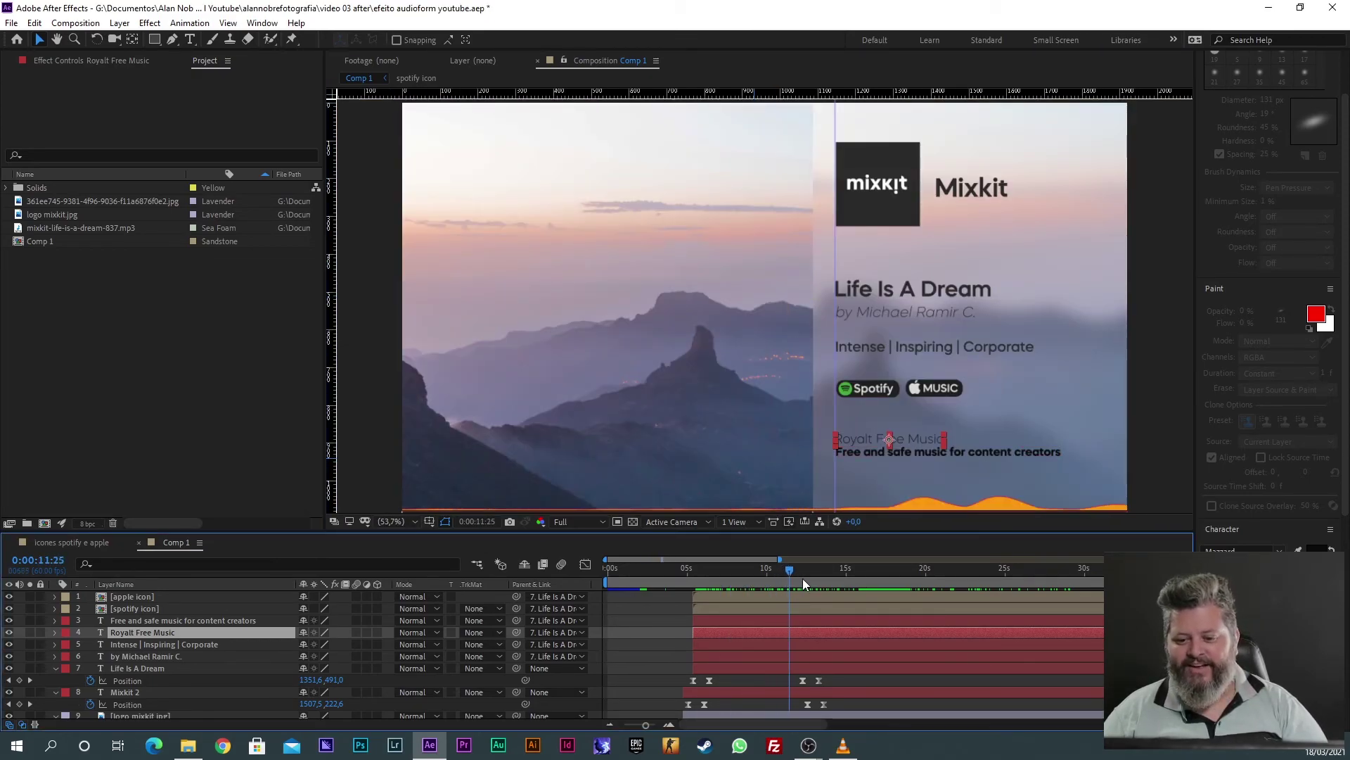
{"action": "left_click", "coordinate": [803, 581]}
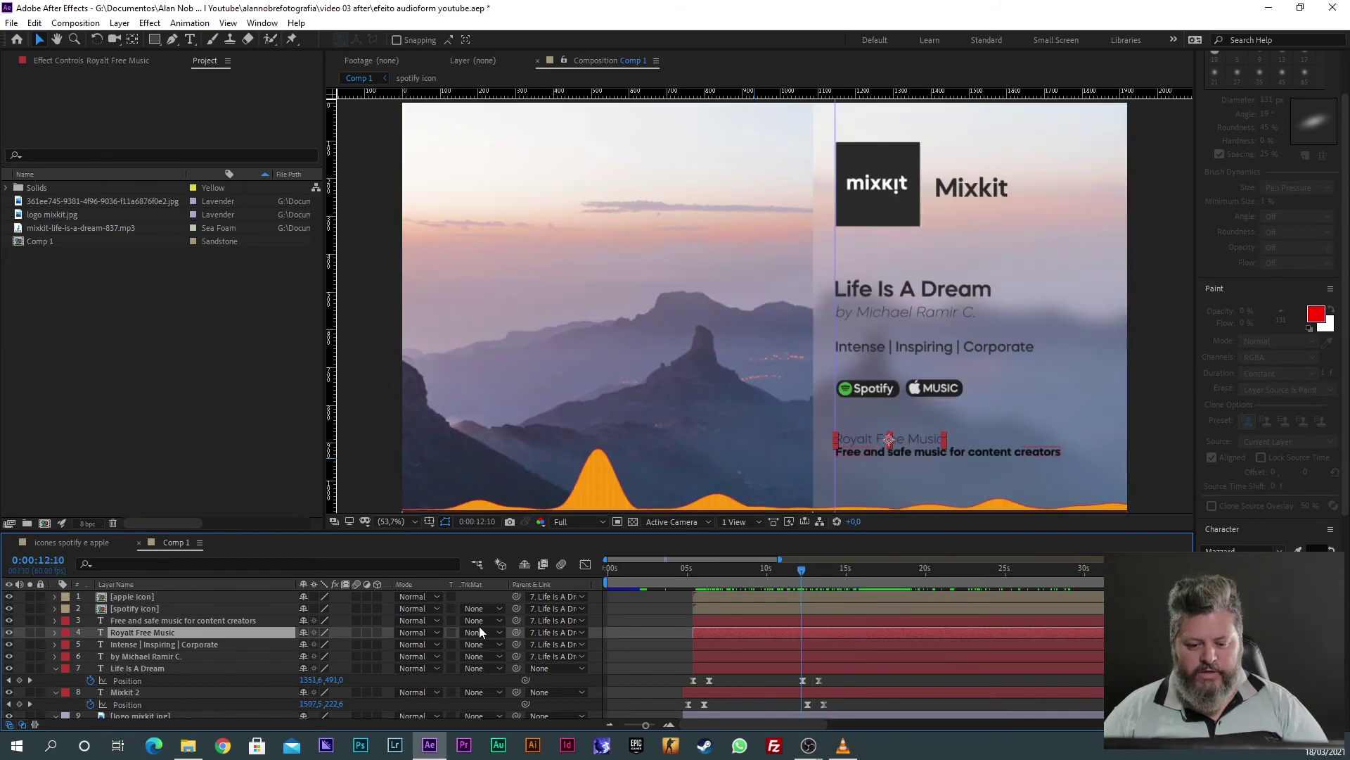
Step: Unlock the audio spectrum layer and adjust the Hue Interpolation angle of its Audio Spectrum effect
{"action": "scroll", "coordinate": [153, 690], "scroll_direction": "down", "scroll_amount": 3}
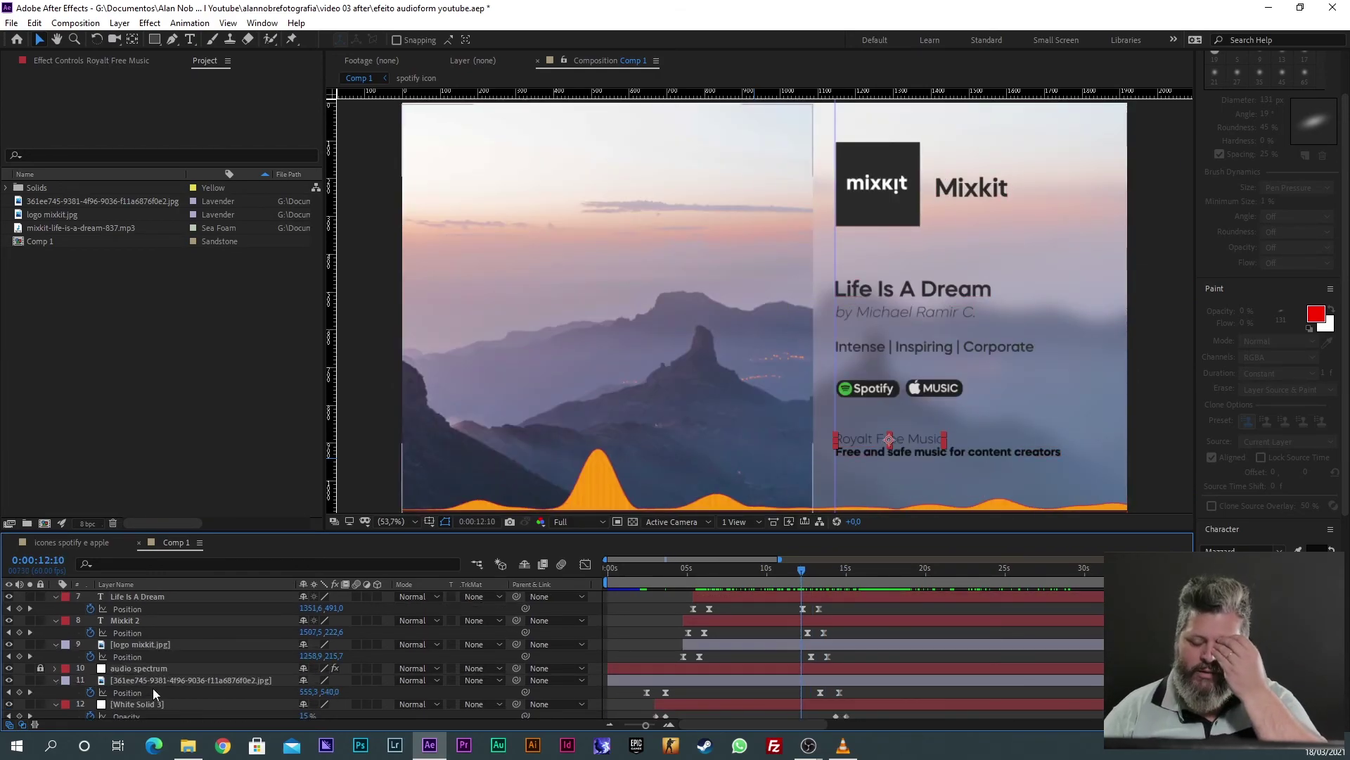
{"action": "left_click", "coordinate": [138, 670]}
{"action": "left_click", "coordinate": [40, 669]}
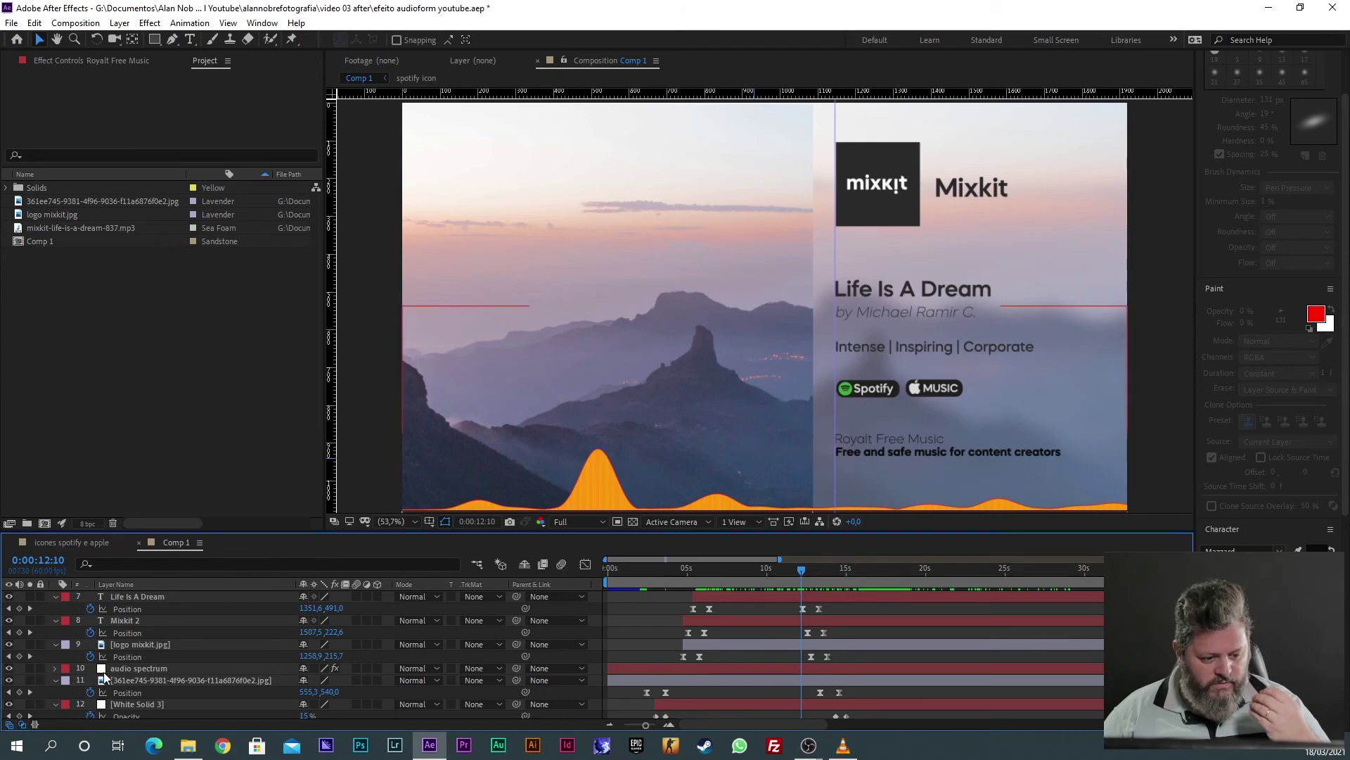
{"action": "left_click", "coordinate": [139, 668]}
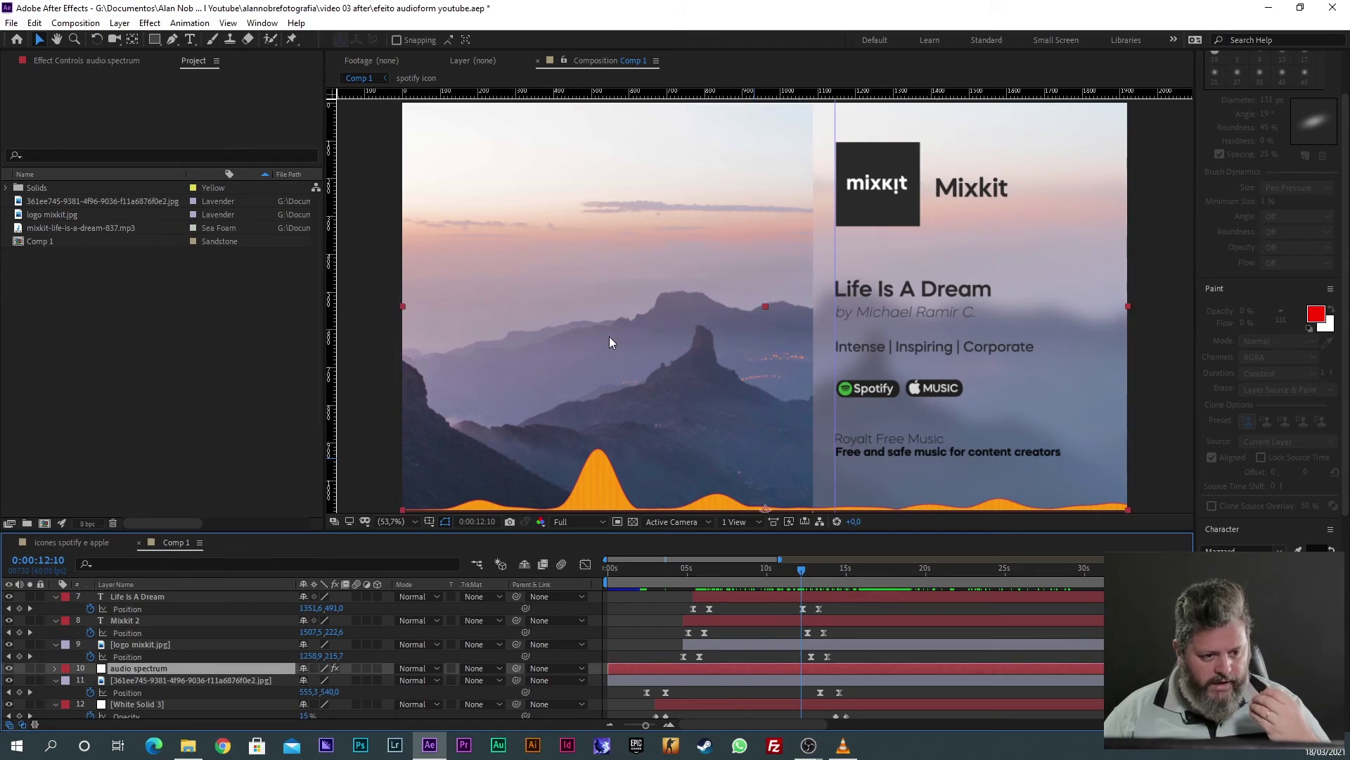
{"action": "left_click", "coordinate": [107, 64]}
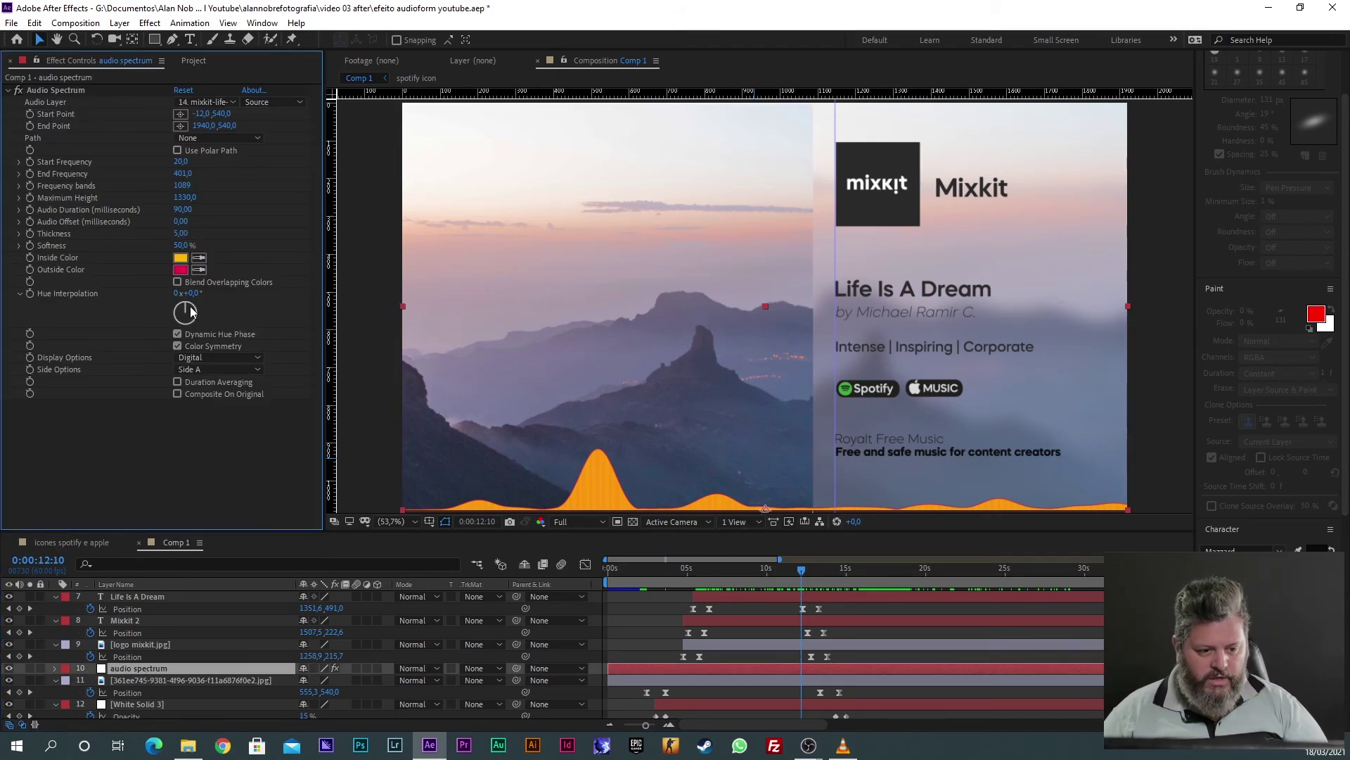
{"action": "left_click_drag", "start_coordinate": [191, 311], "coordinate": [208, 325]}
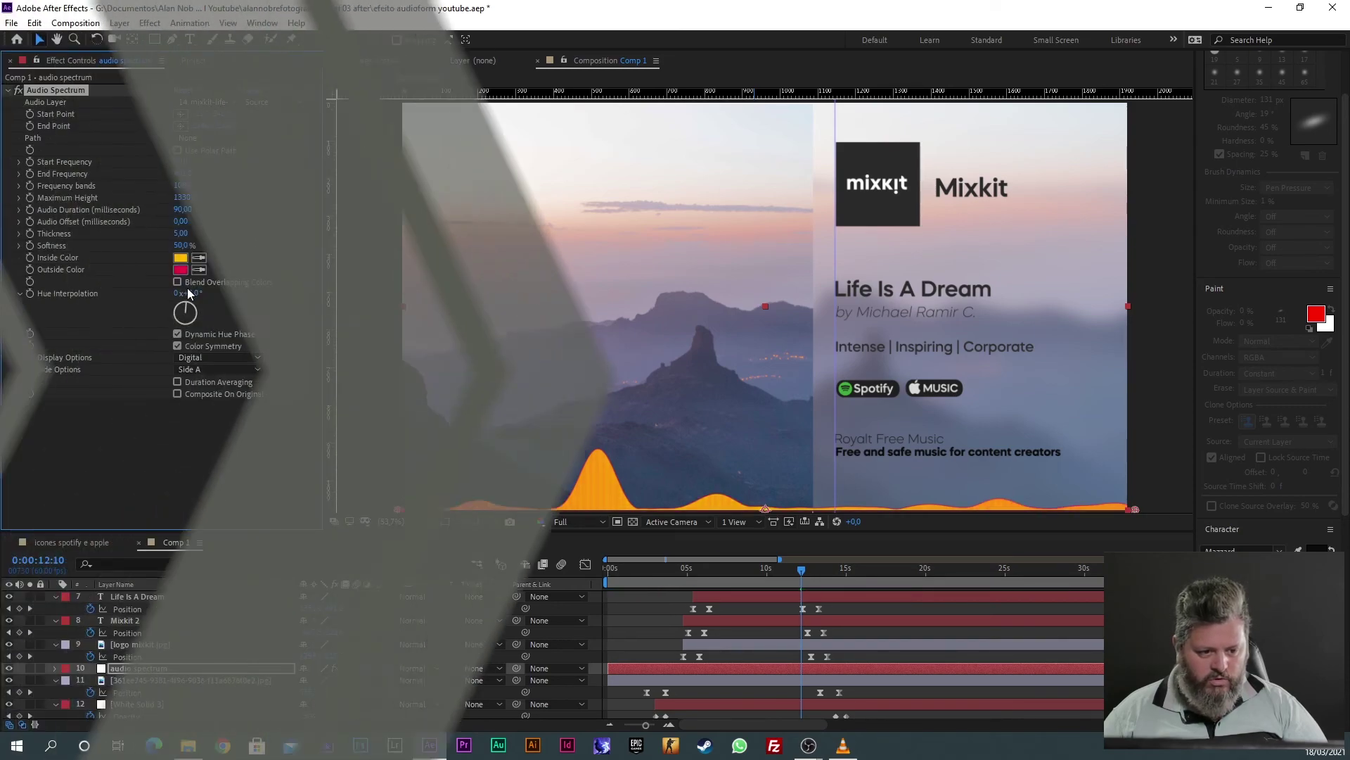